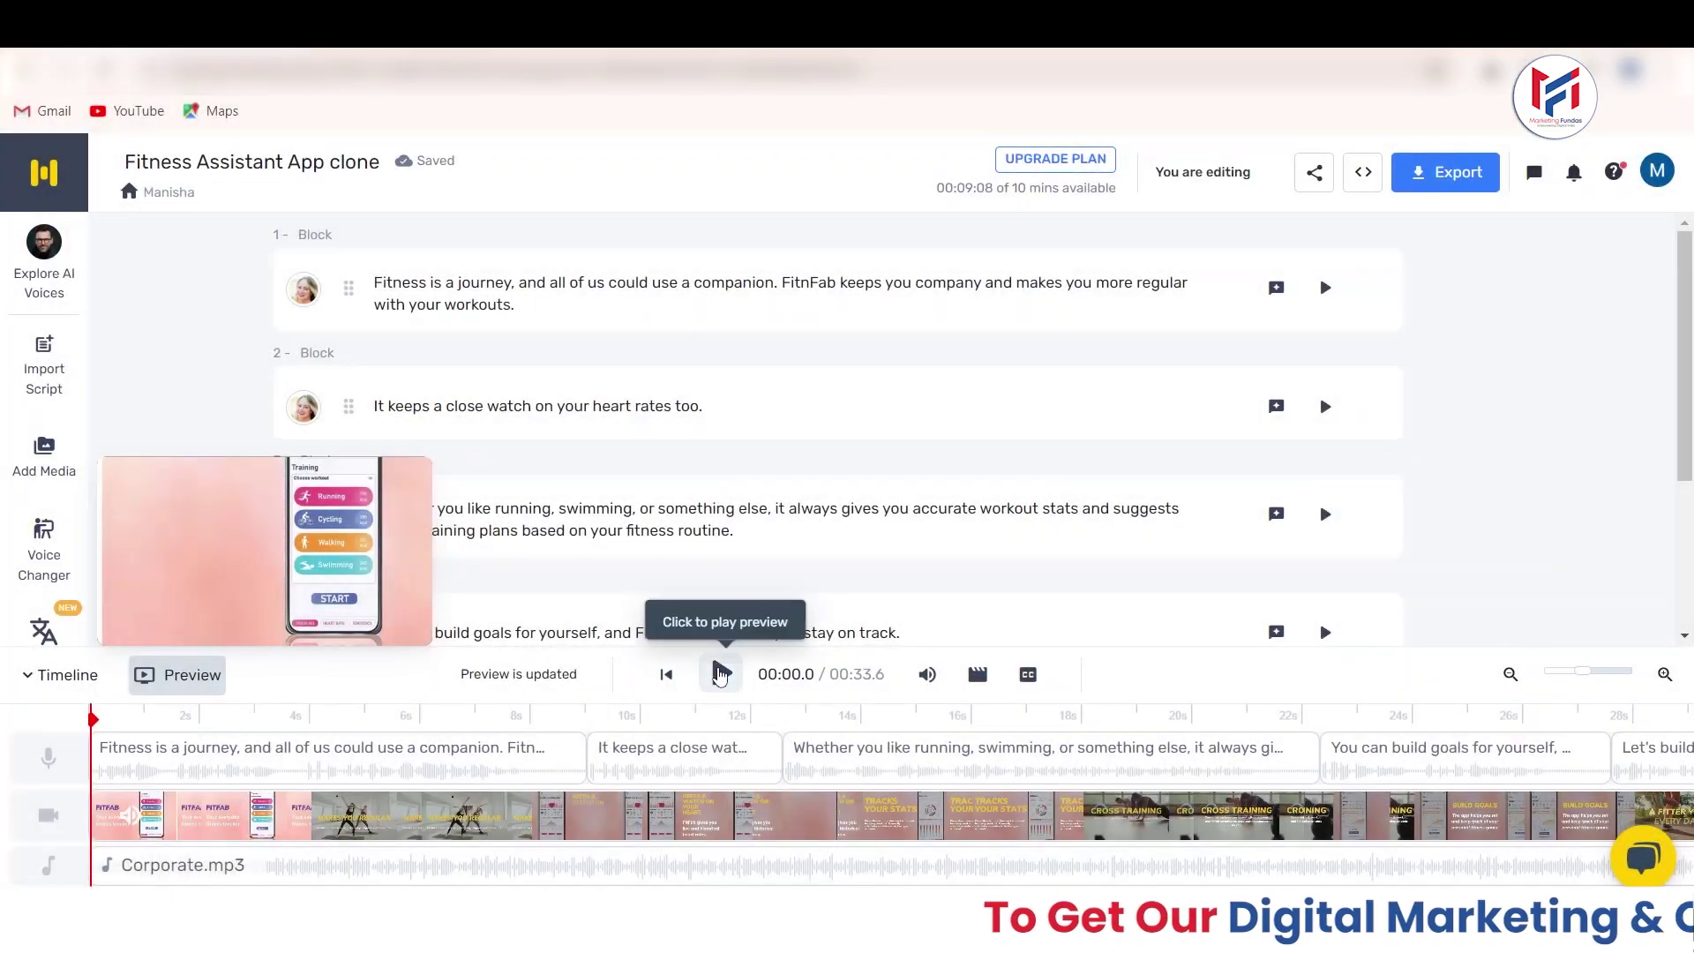
Play the Fitness Assistant App clone preview, enlarge the preview window, and pause and resume playback
left_click(720, 674)
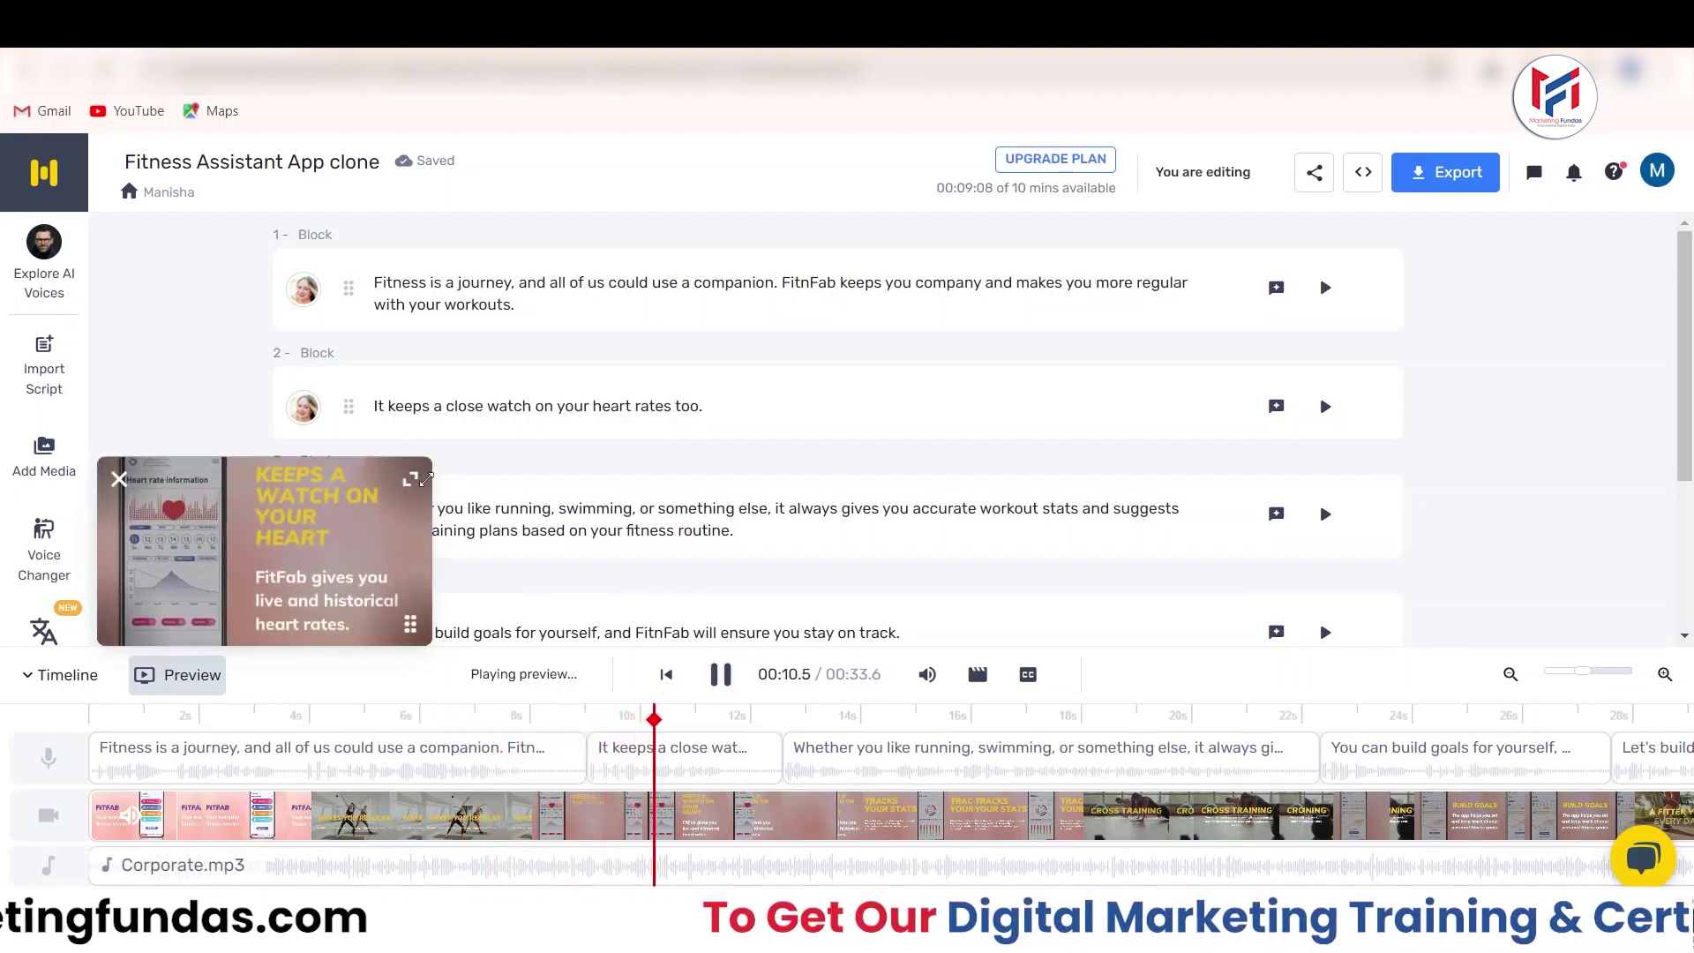
left_click(411, 479)
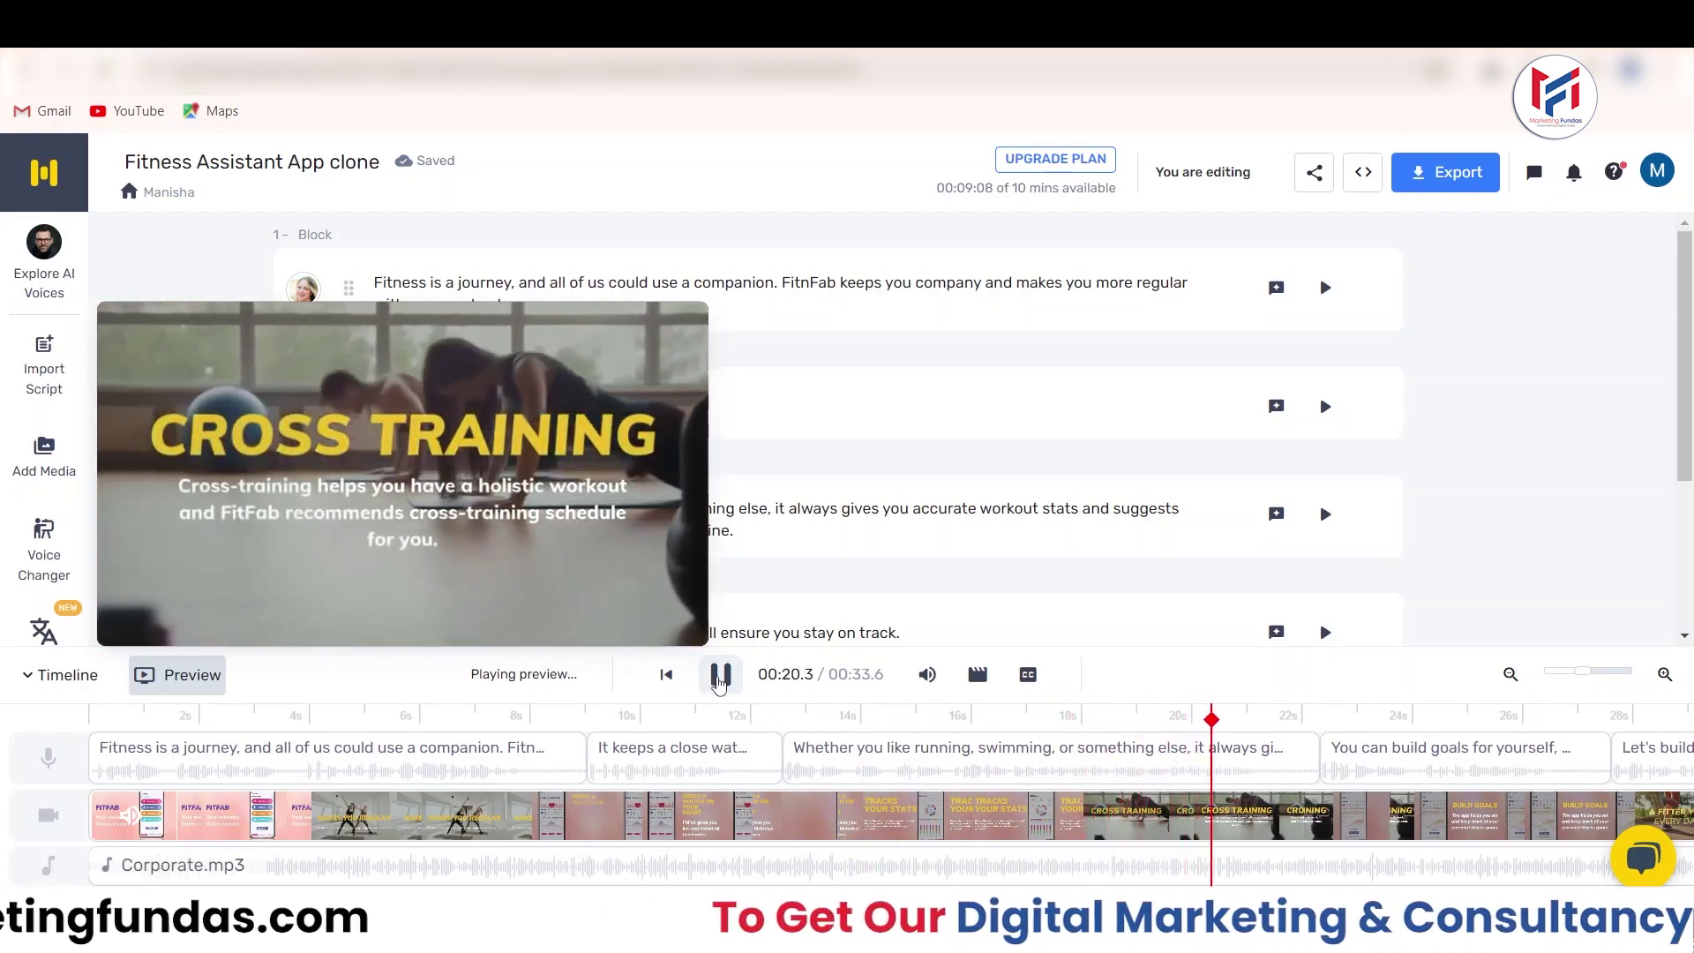
left_click(743, 681)
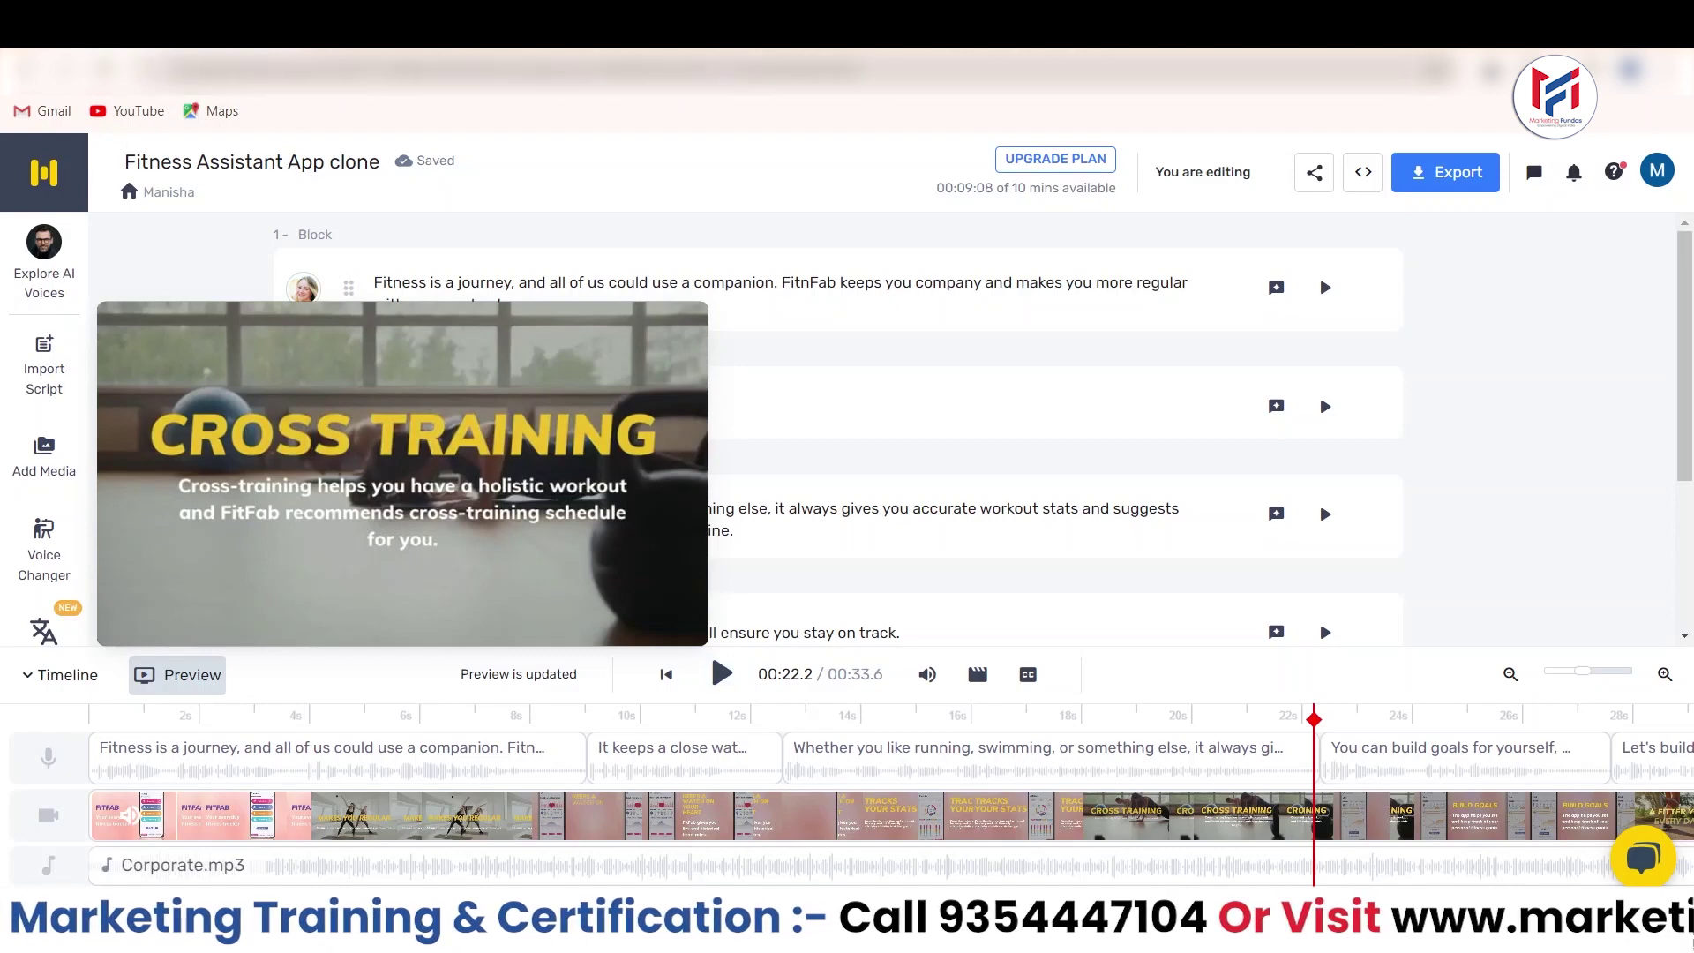
mouse_move(563, 370)
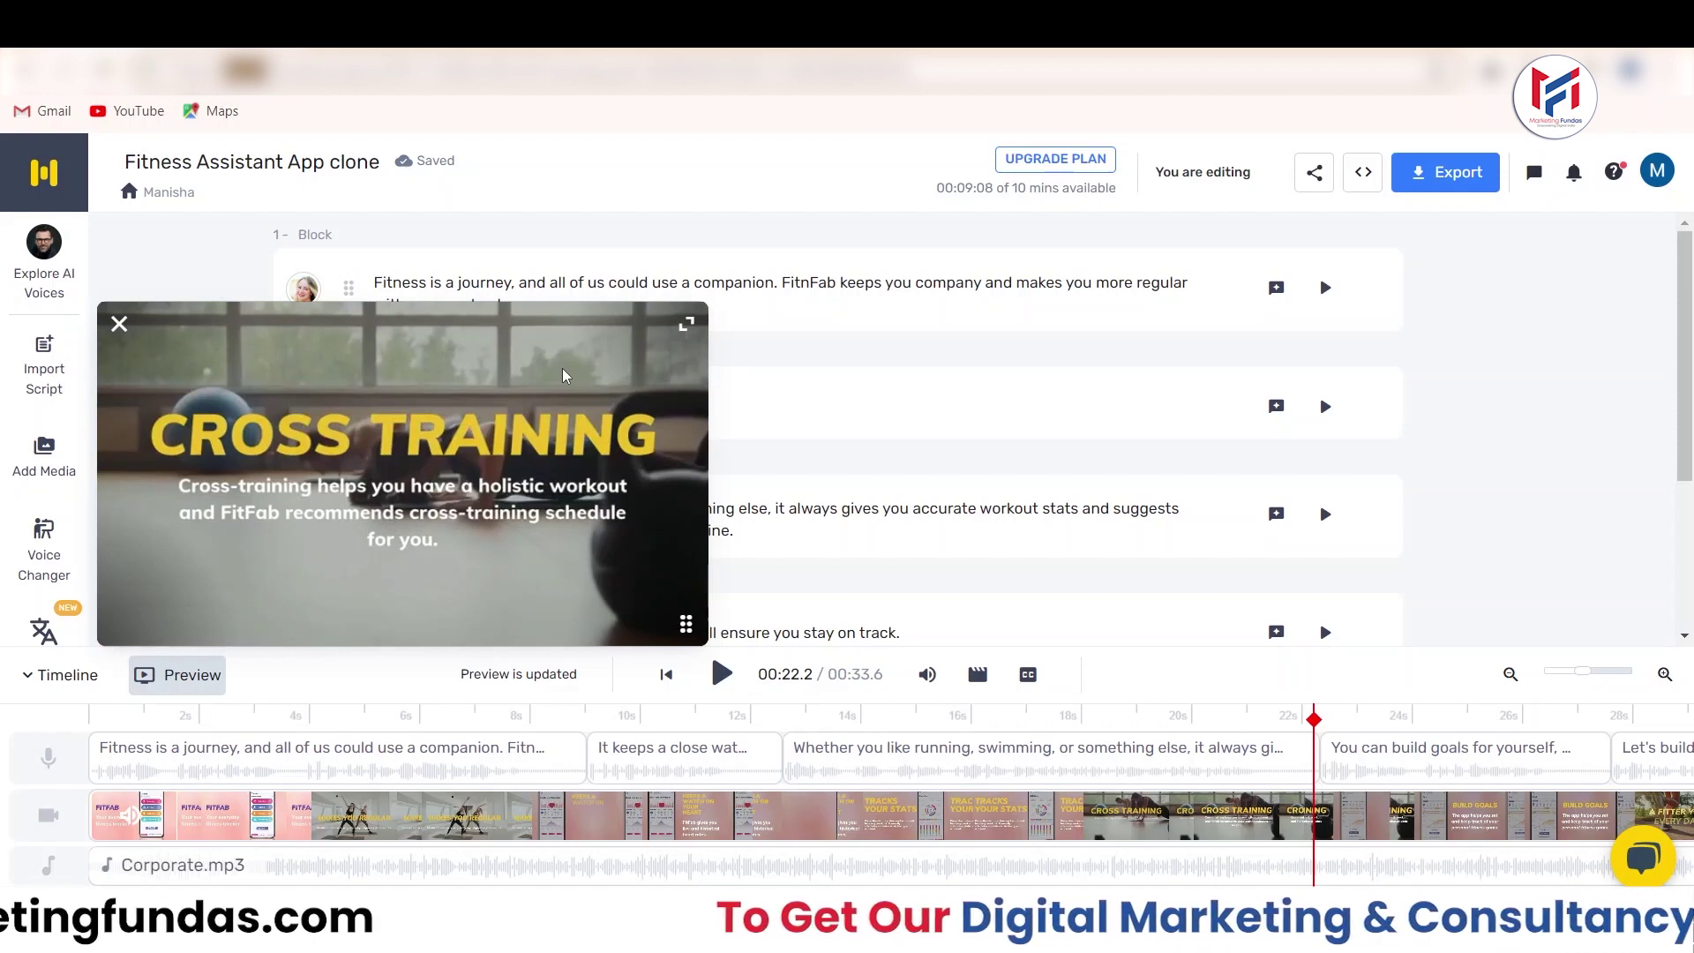
key("ctrl+l")
left_click(1621, 471)
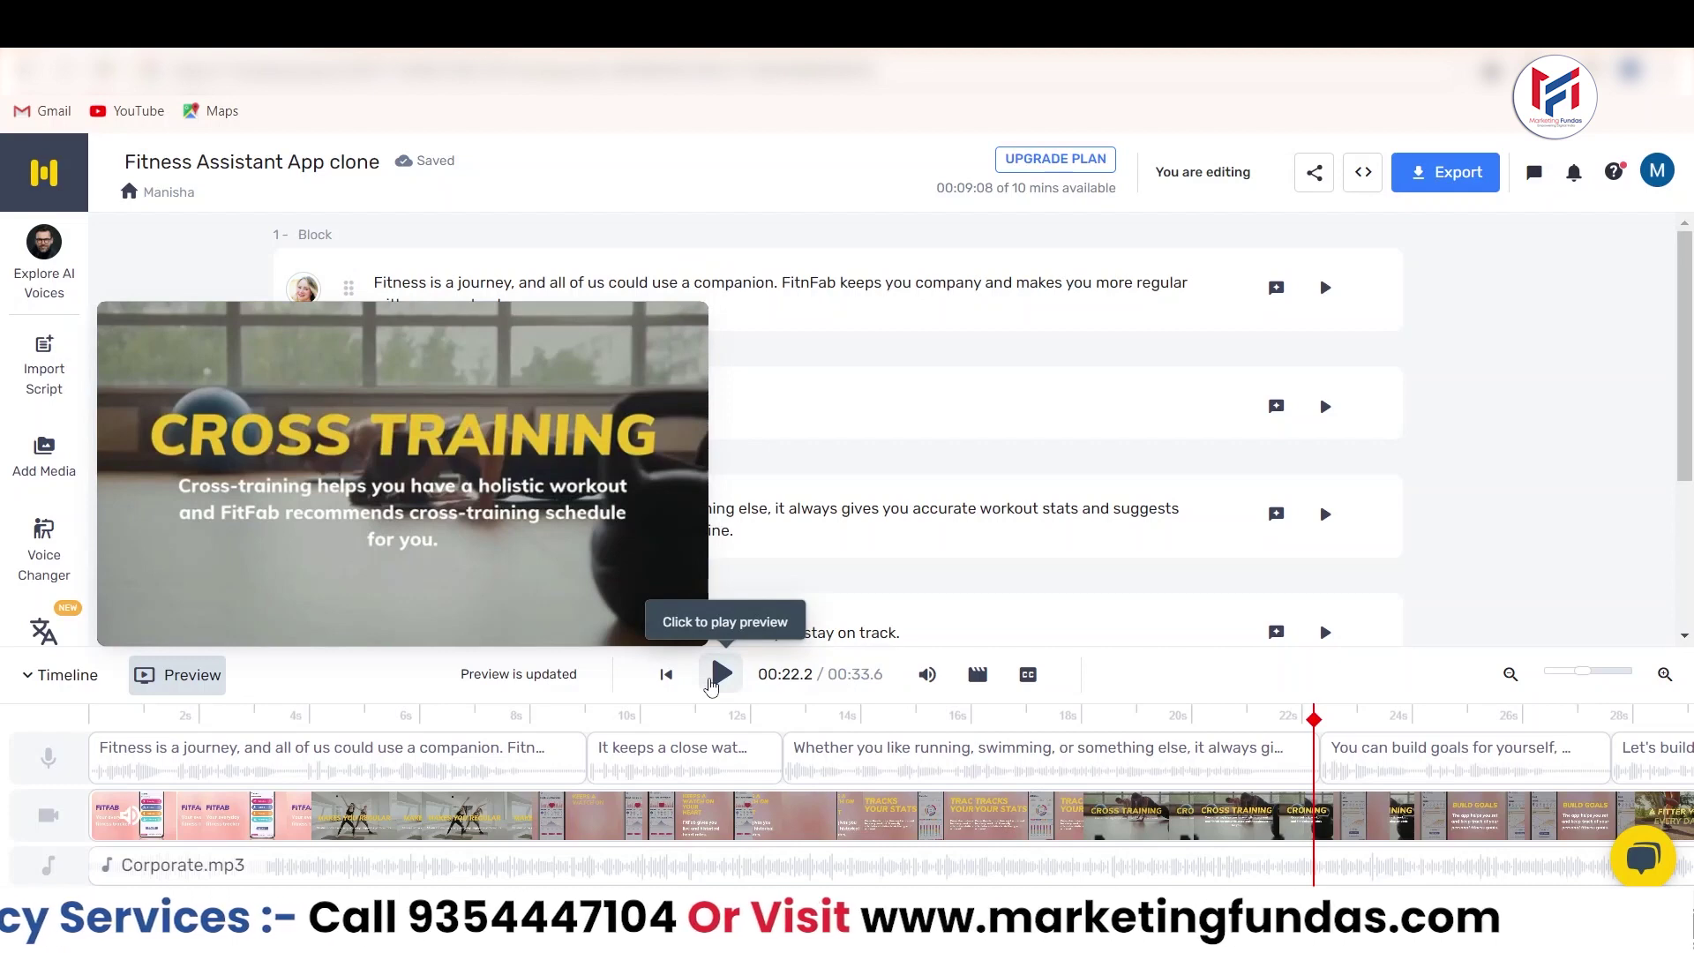
left_click(711, 684)
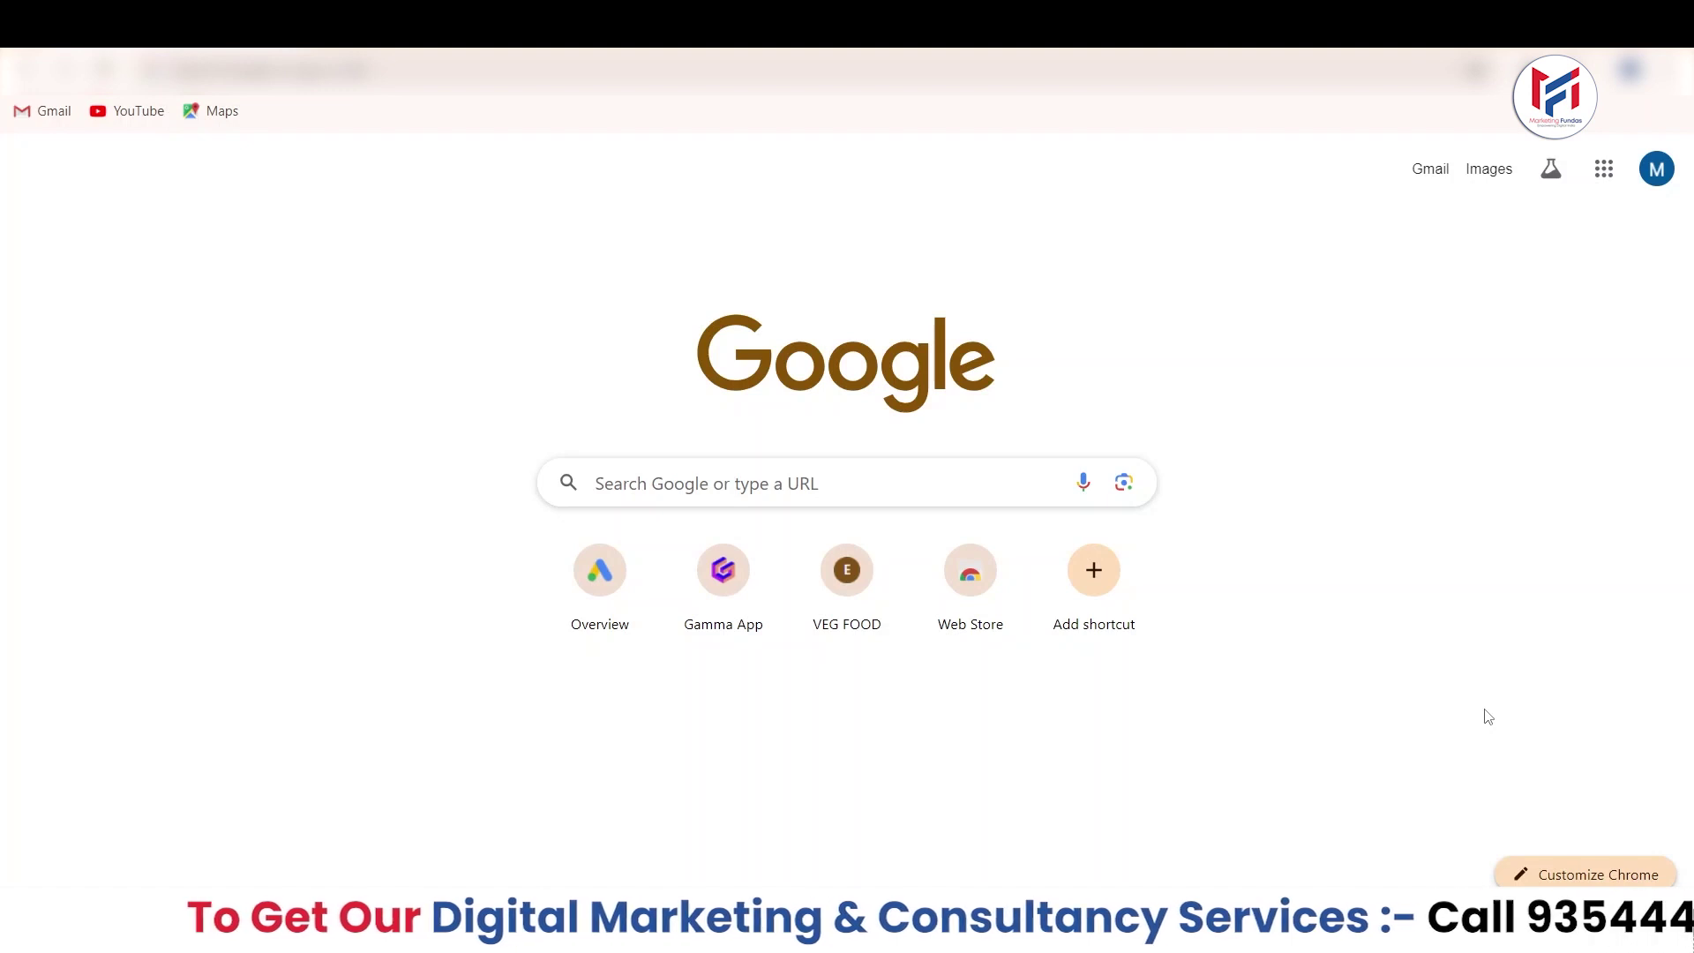
Search Google for "murf" and open the Murf AI voice generator website from the results
left_click(807, 485)
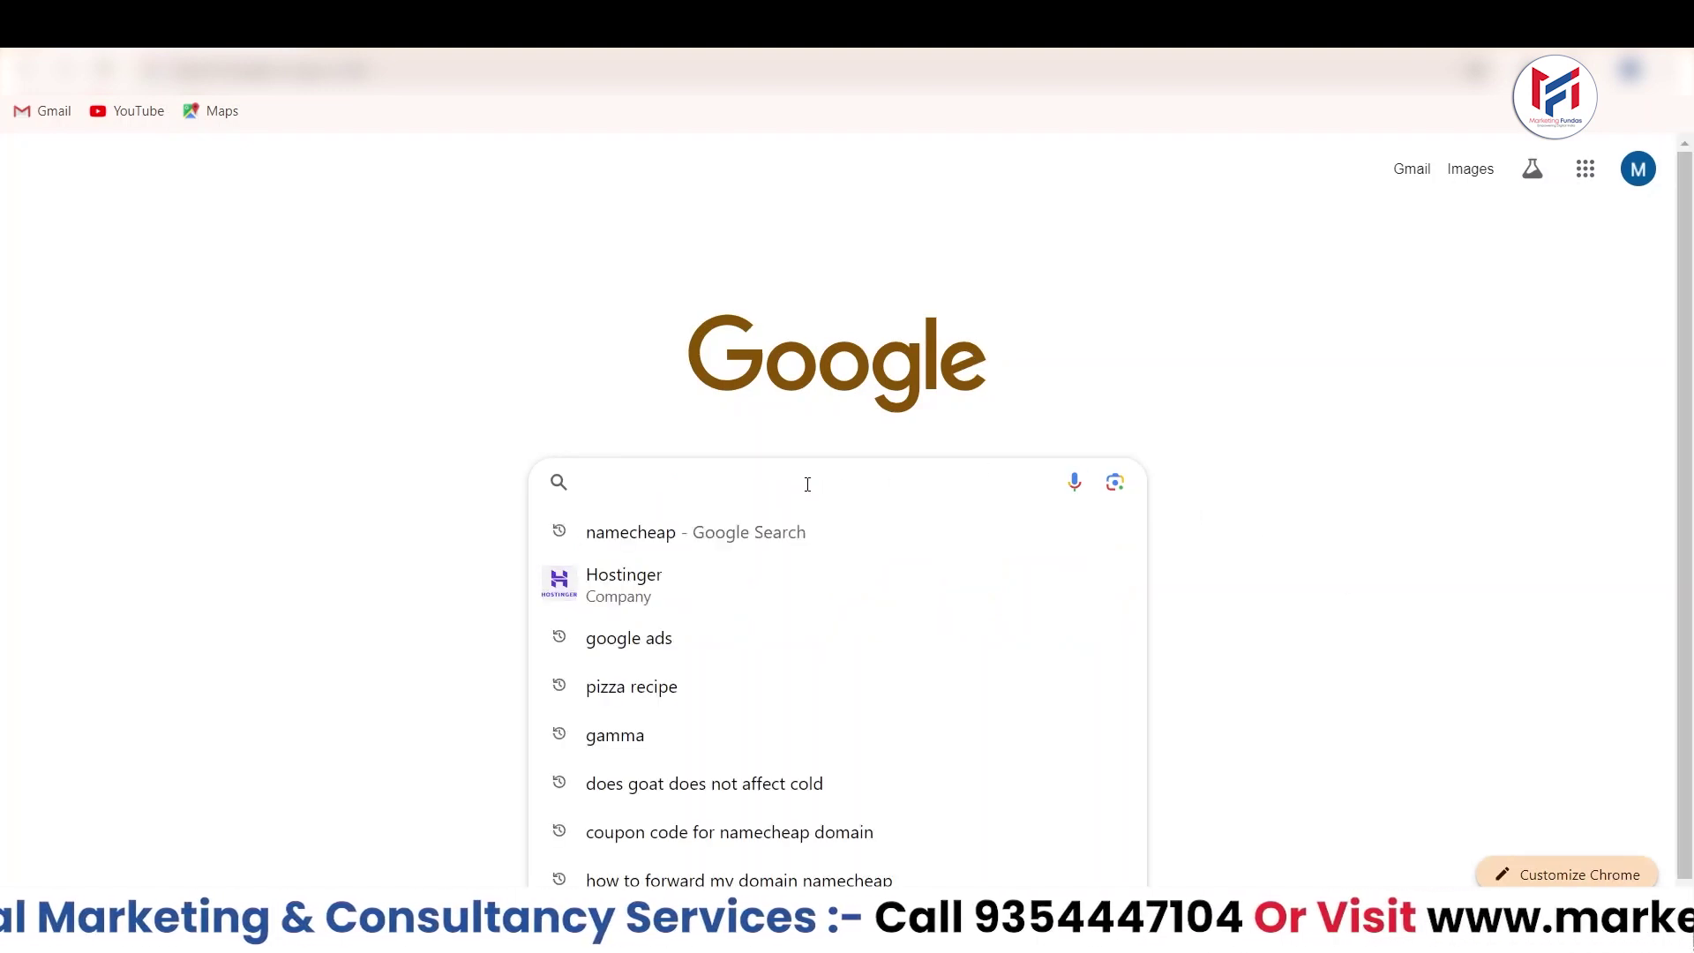
type("mu")
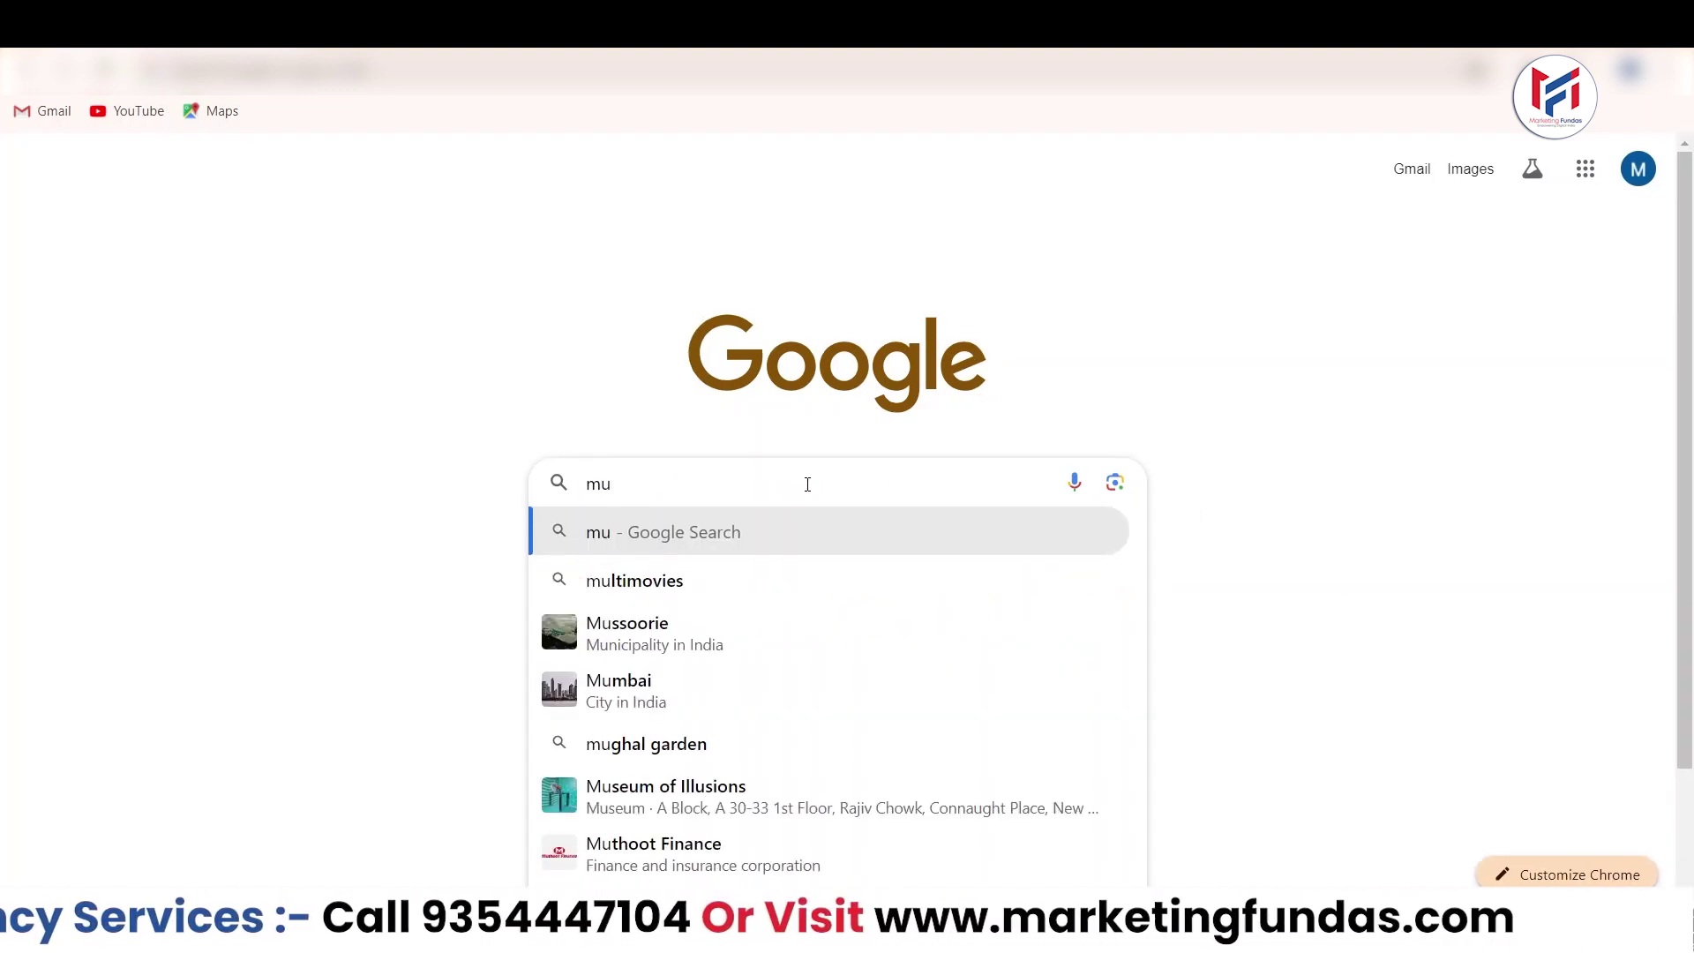
type("rd")
key("BackSpace")
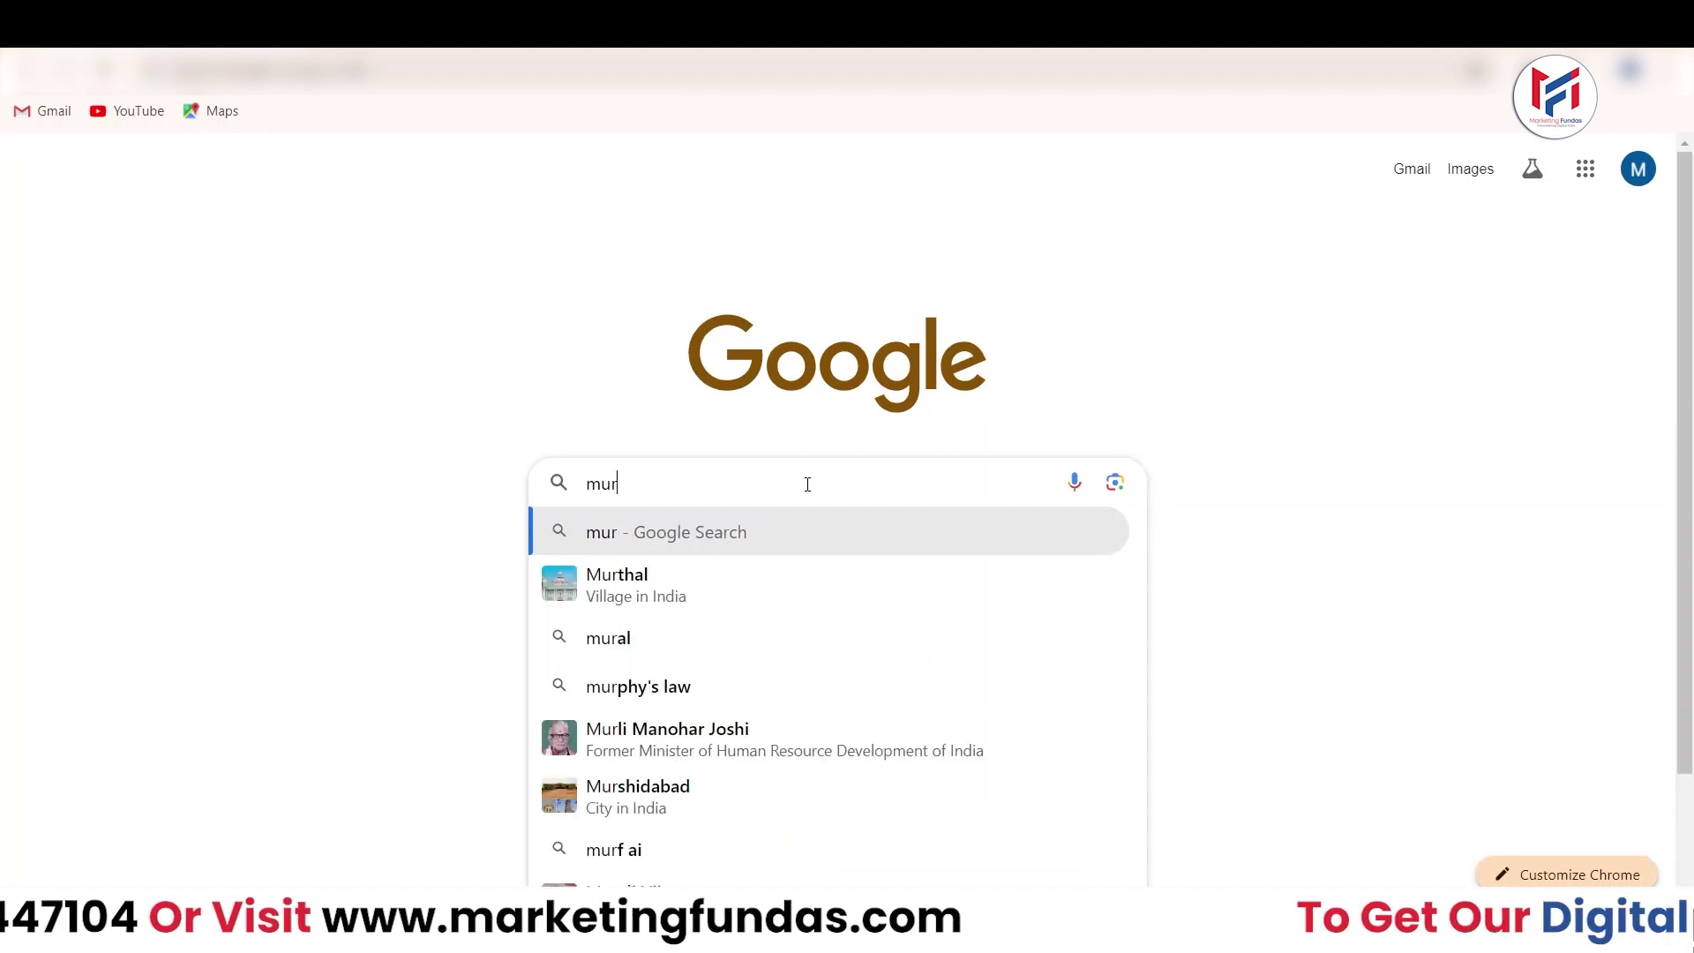
type("f")
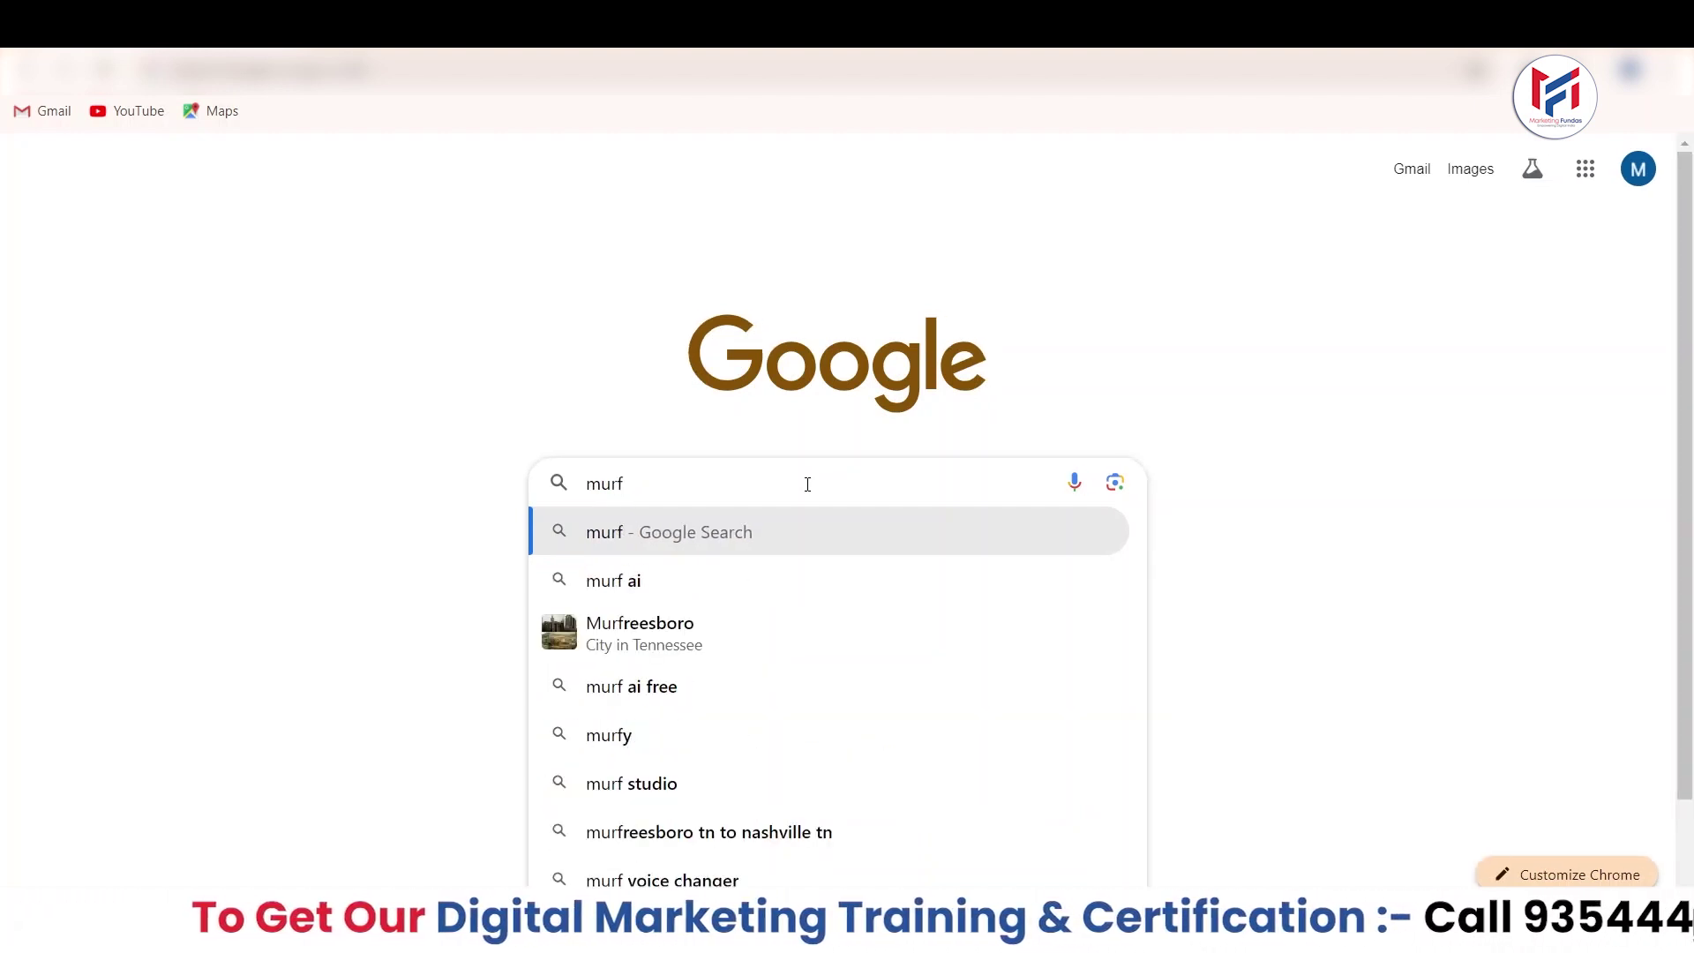
double_click(764, 486)
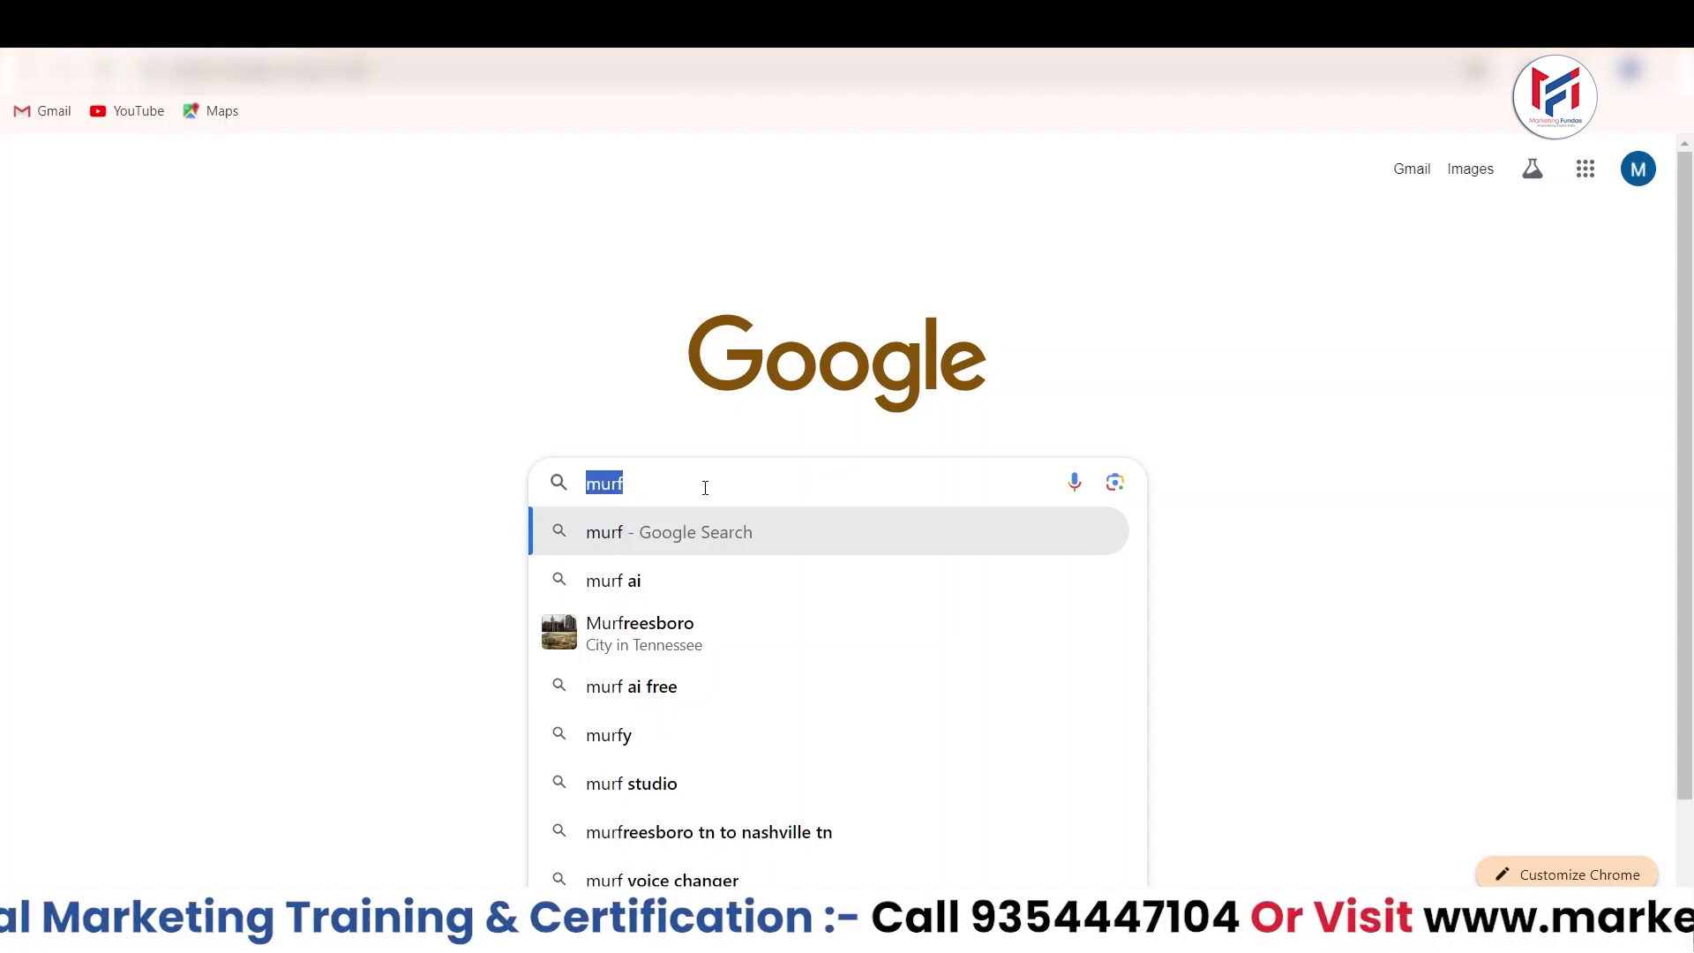
left_click(710, 488)
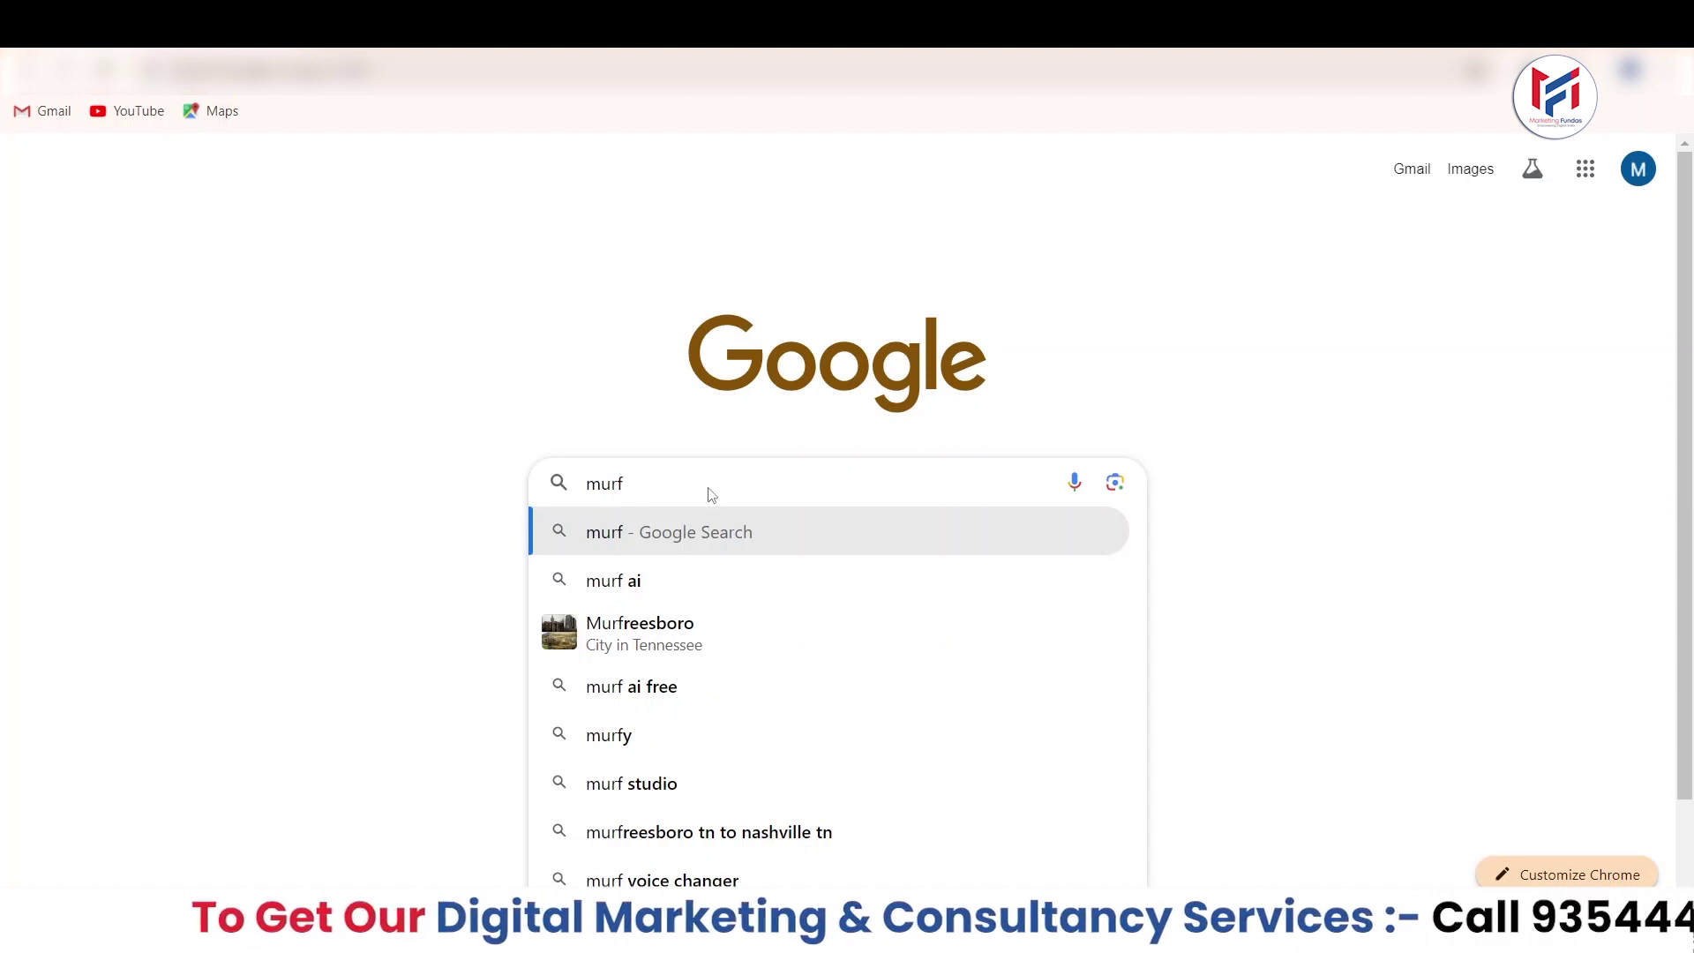
key("Return")
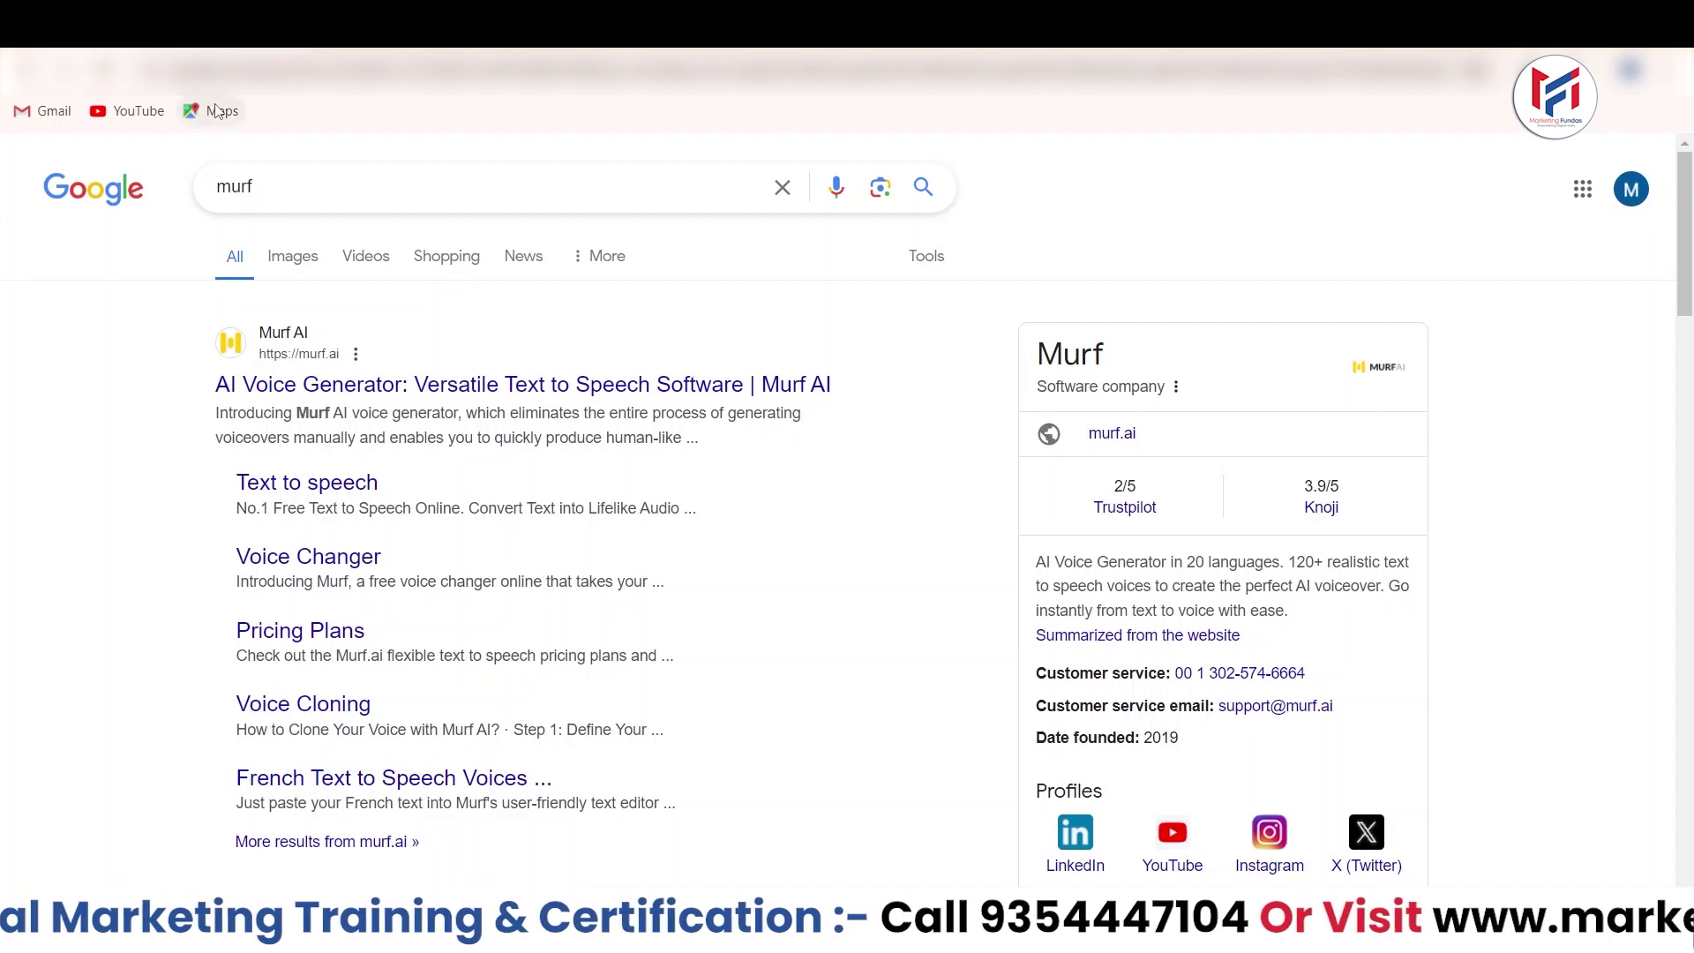
left_click(541, 386)
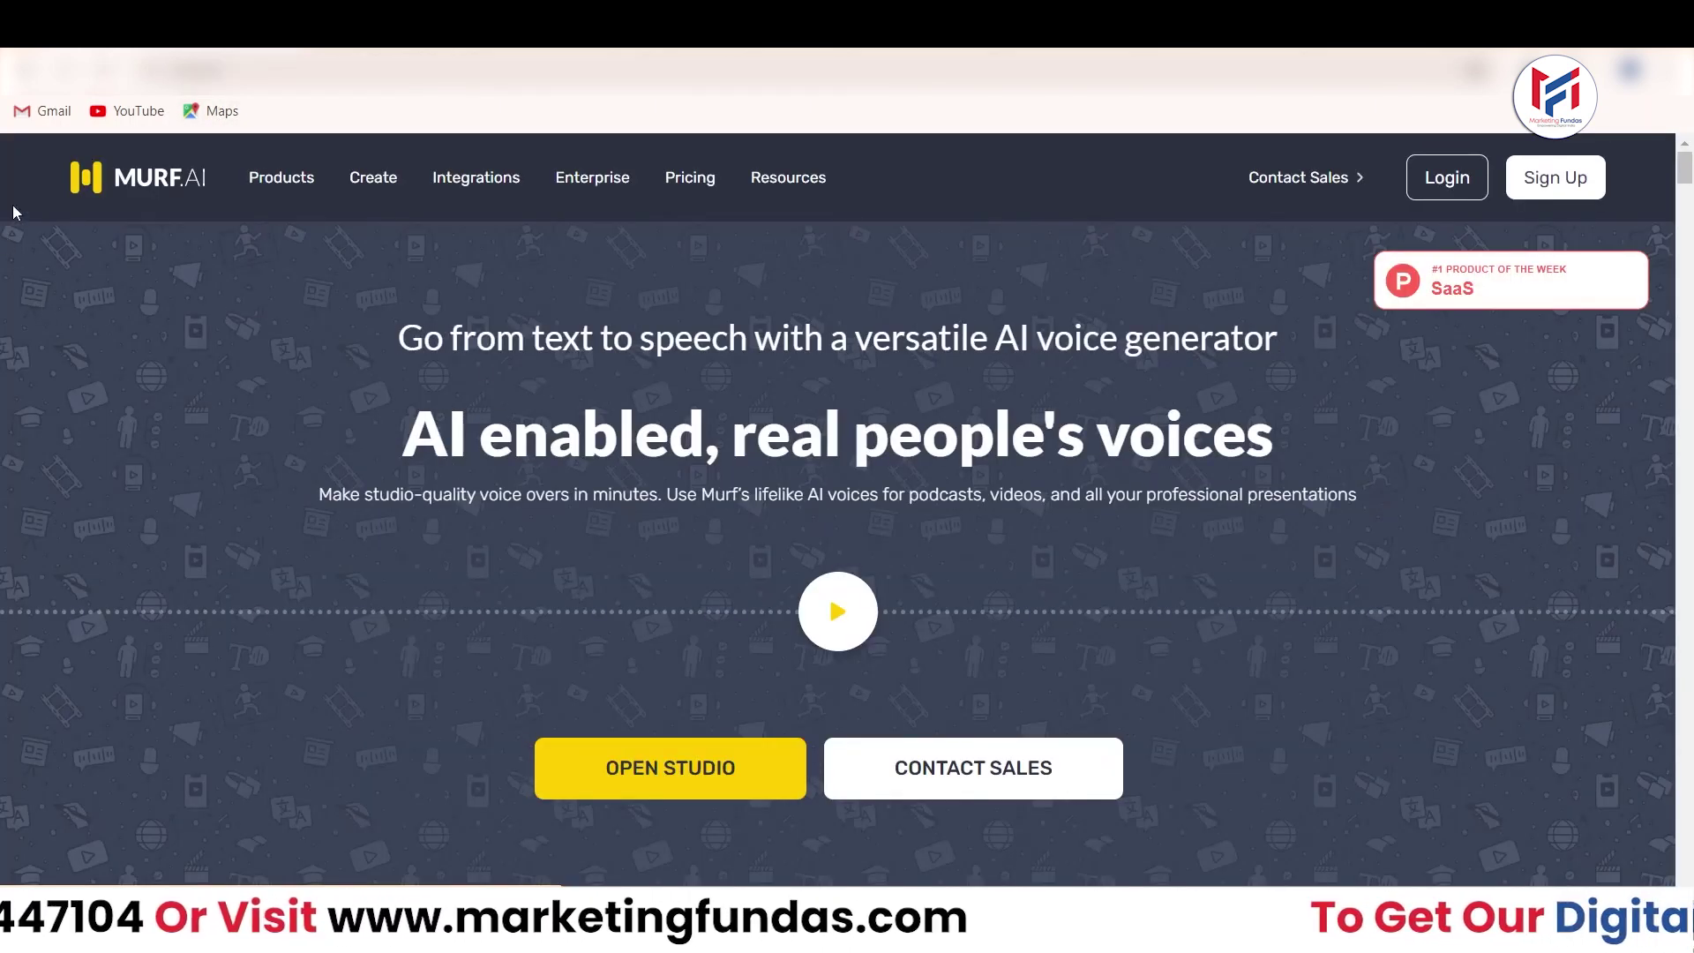
Look through the Murf AI homepage down to the frequently asked questions, dismissing the Google sign-in prompt
left_click_drag(1690, 179, 1691, 679)
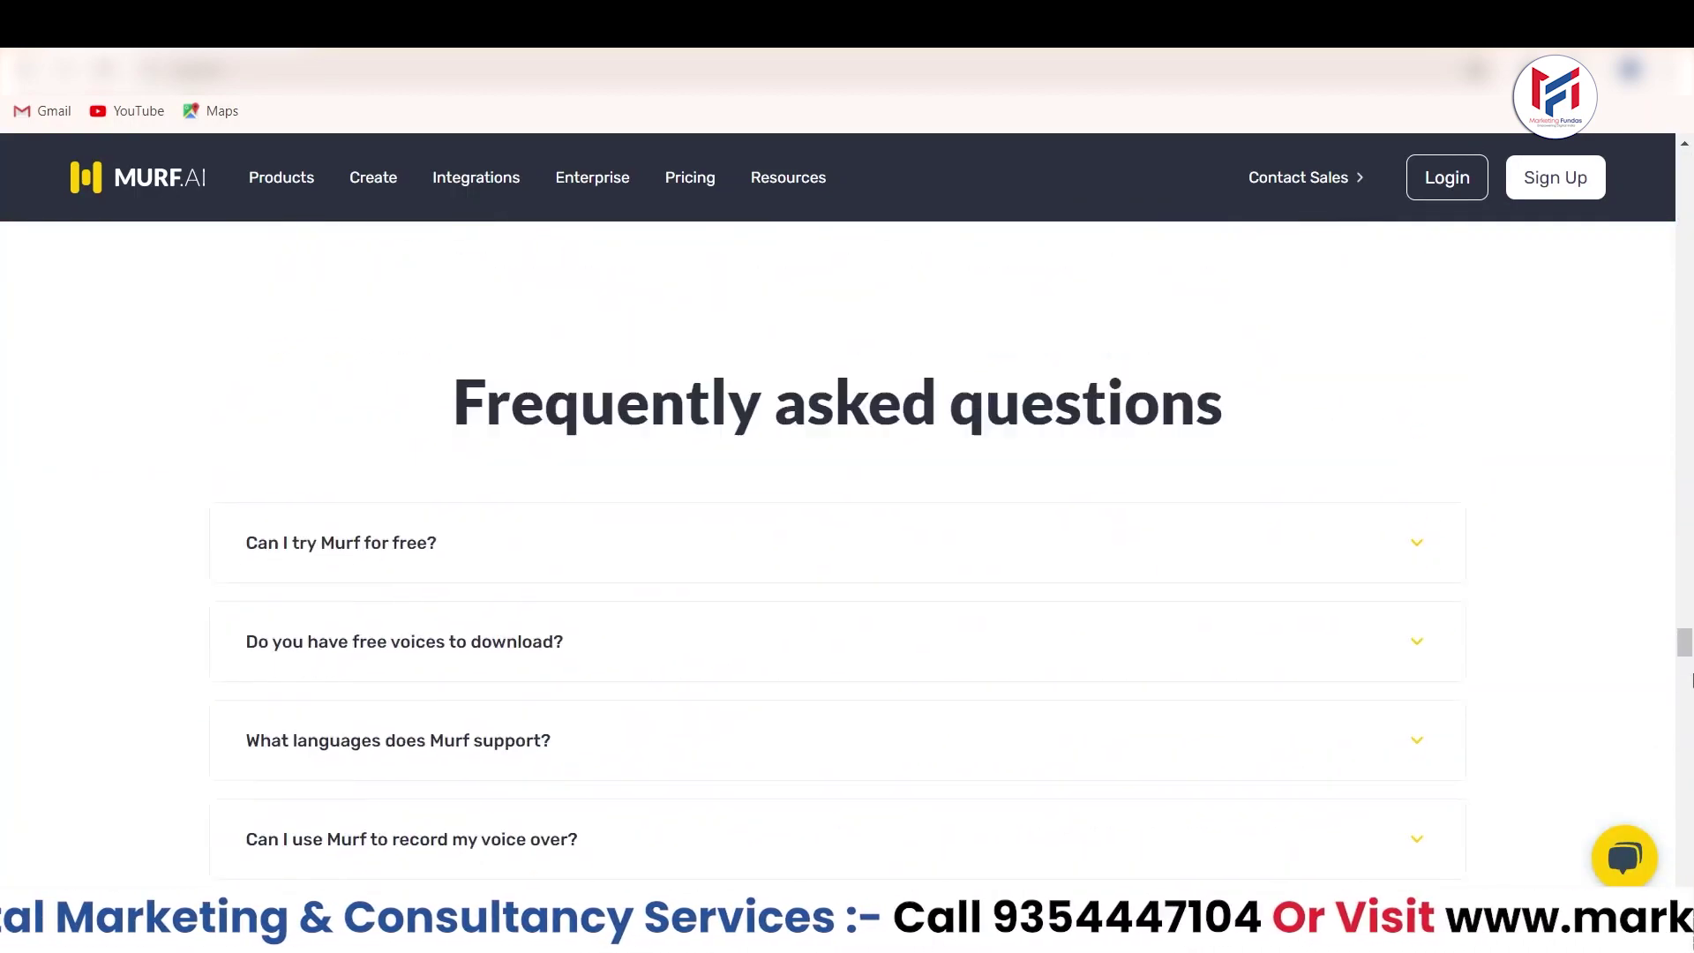
scroll(1692, 679, "down", 5)
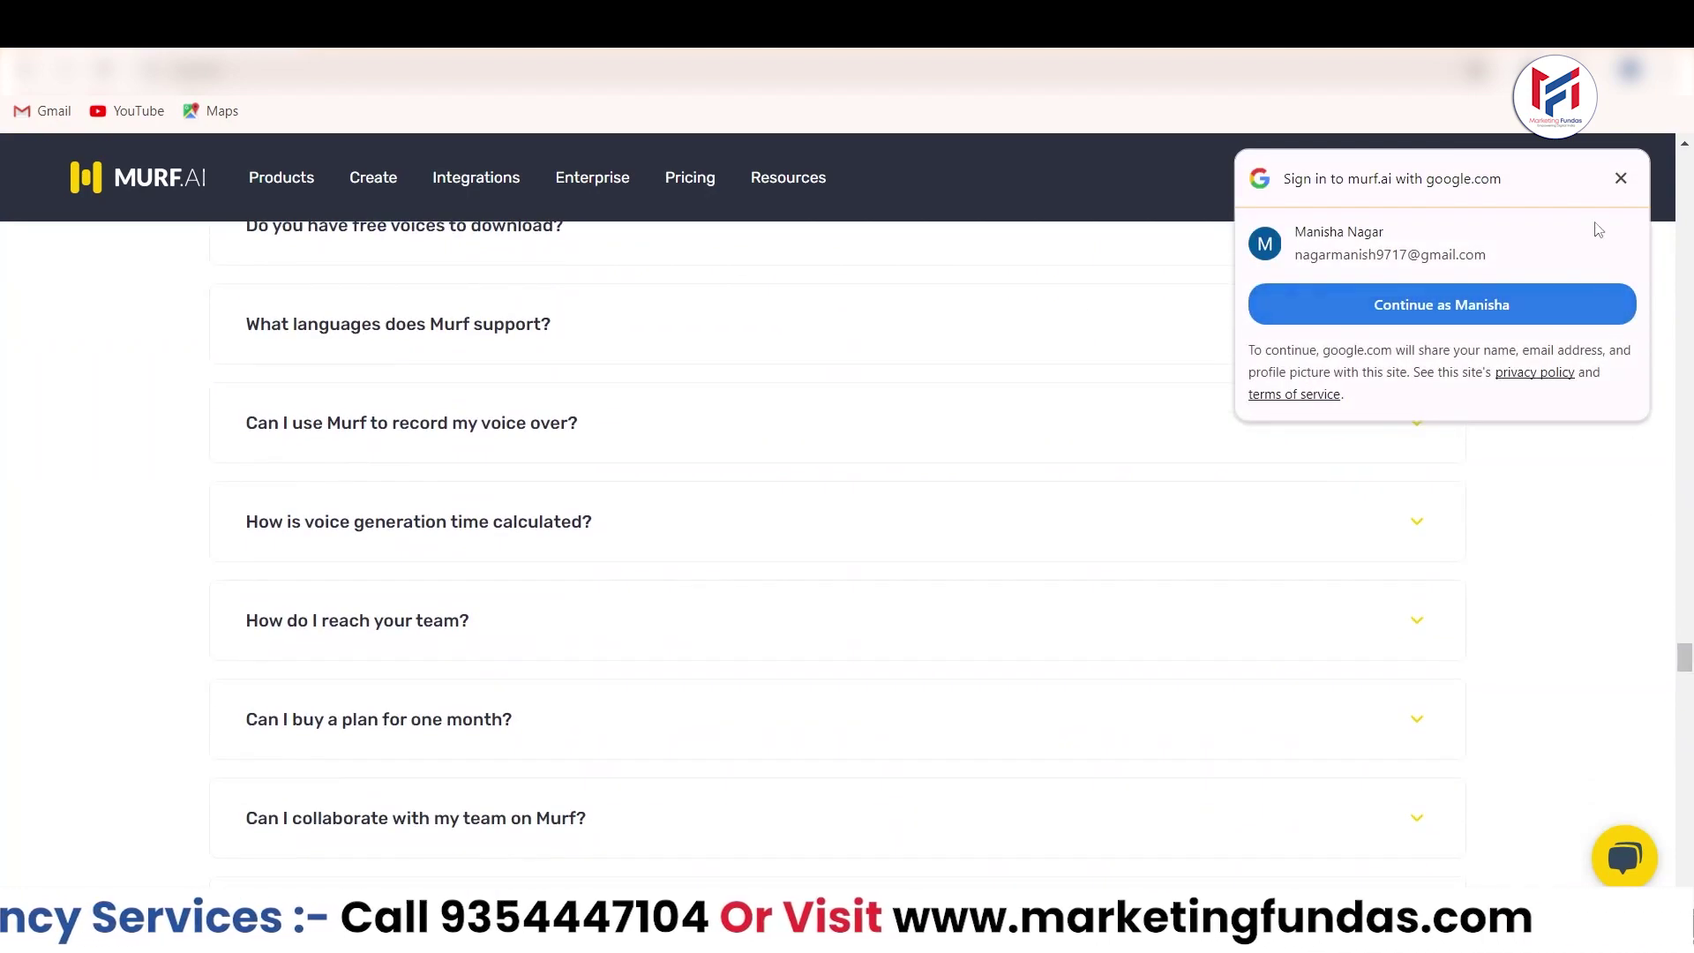
left_click(1621, 178)
left_click_drag(1684, 653, 1678, 159)
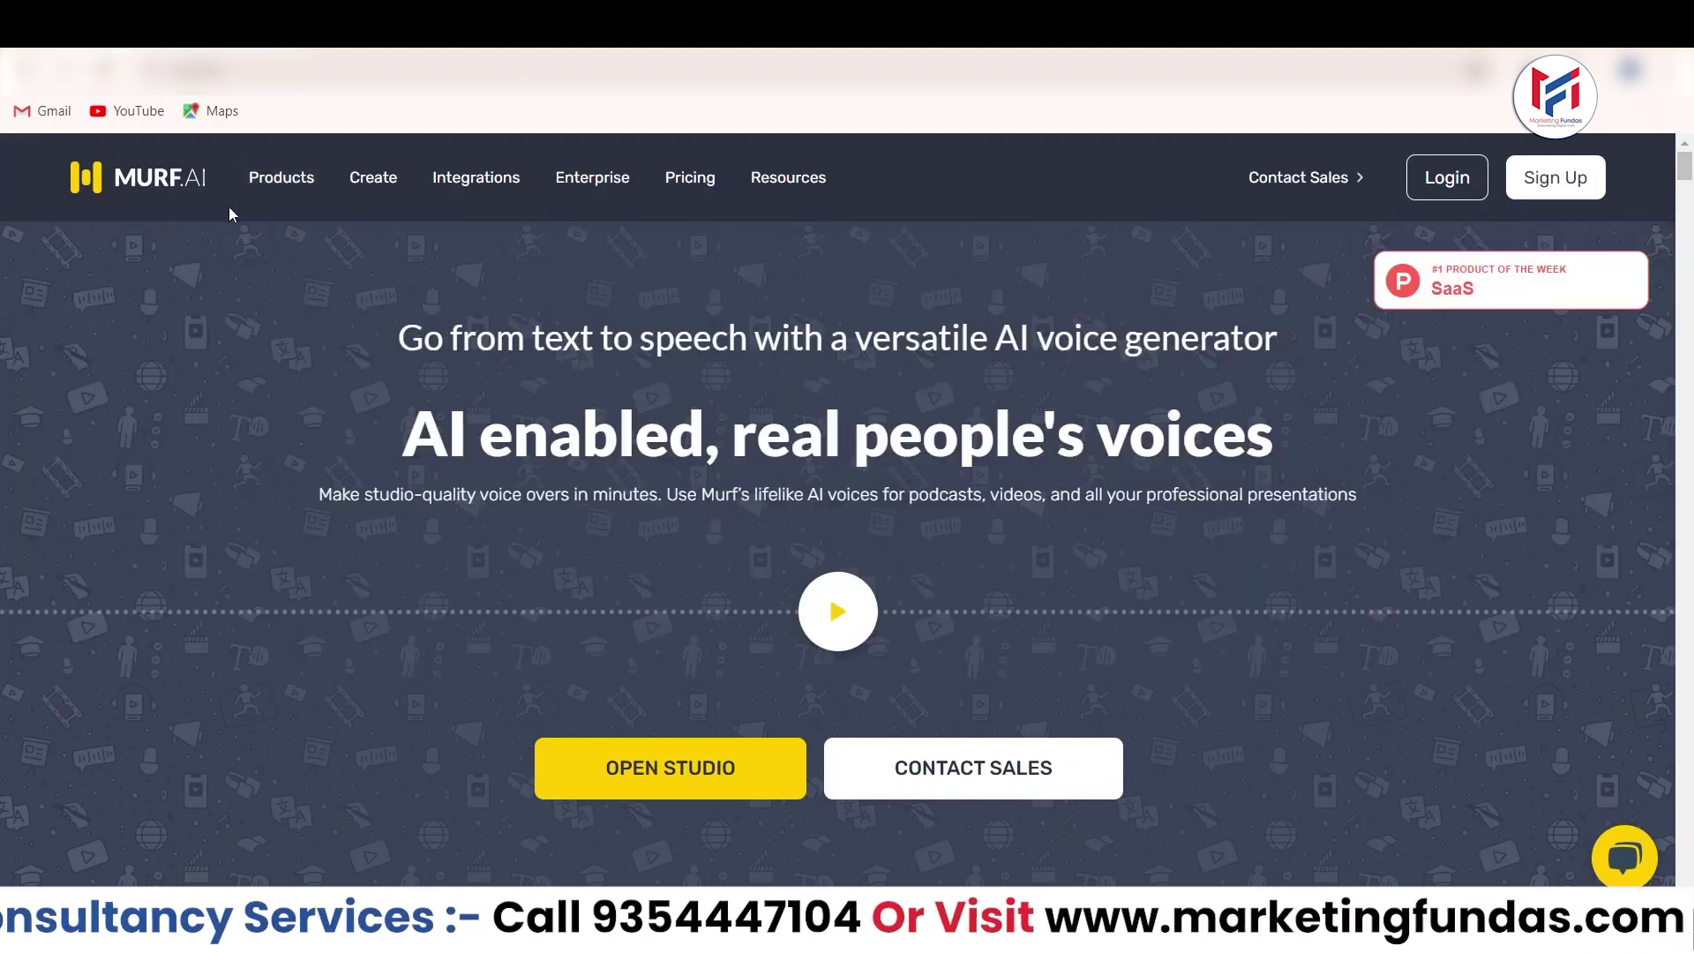
Look over the site's product, creation and integration categories and open the Pricing Plans page
mouse_move(281, 200)
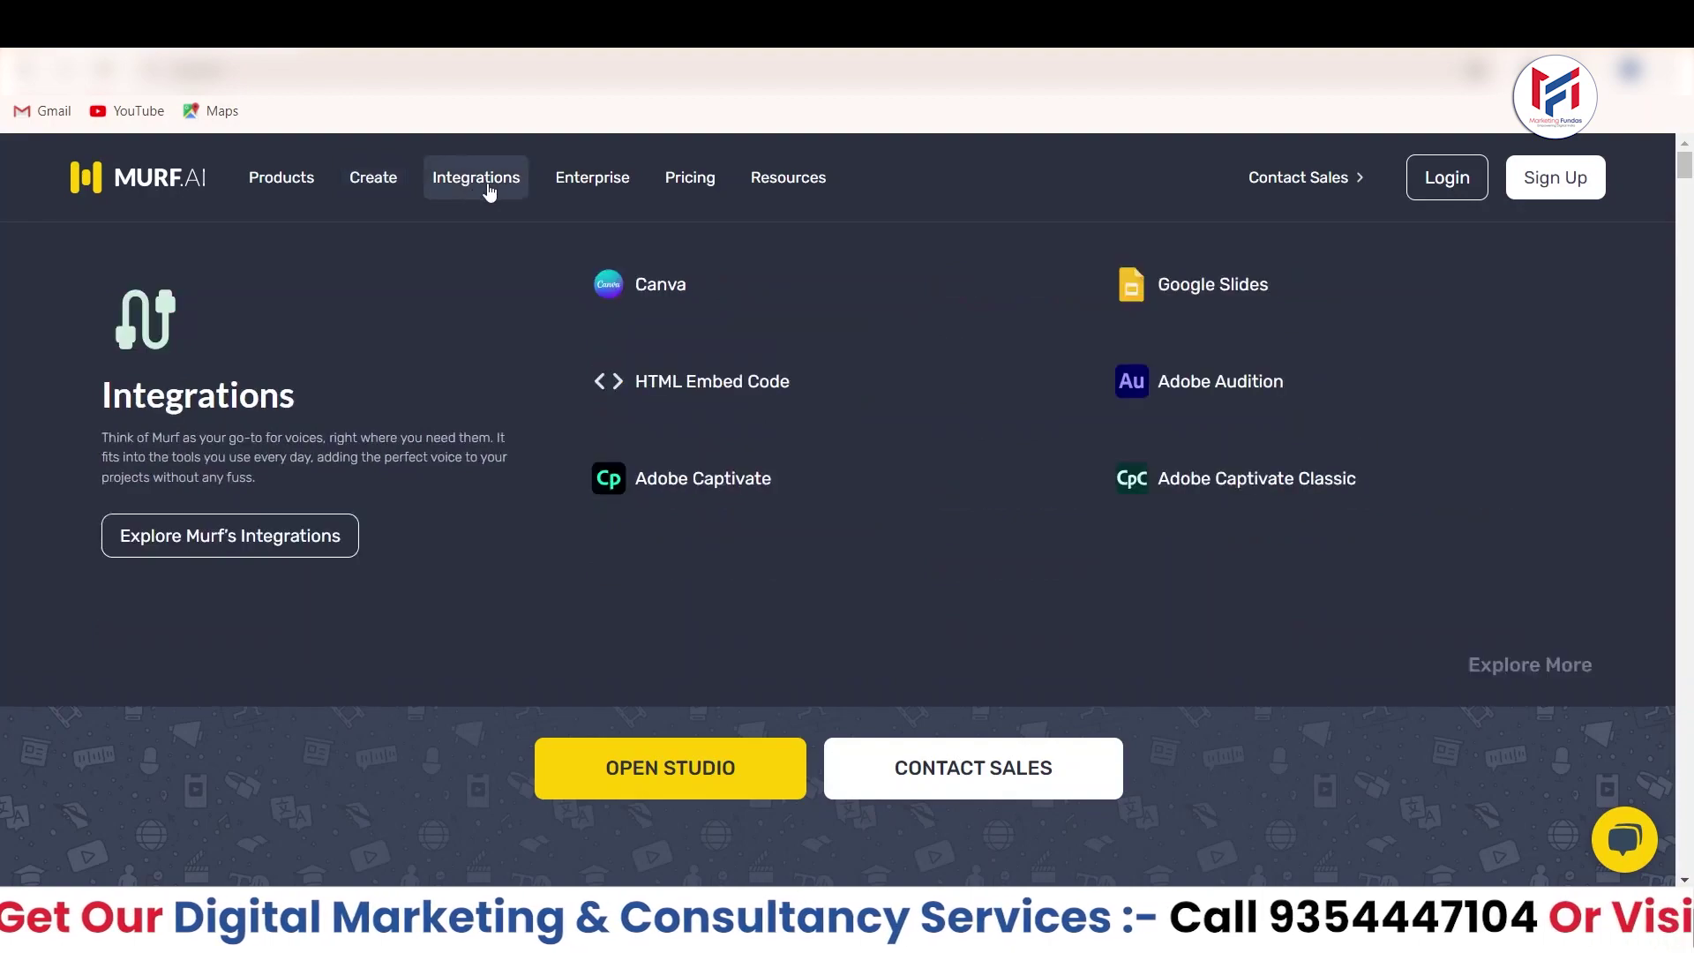
mouse_move(387, 199)
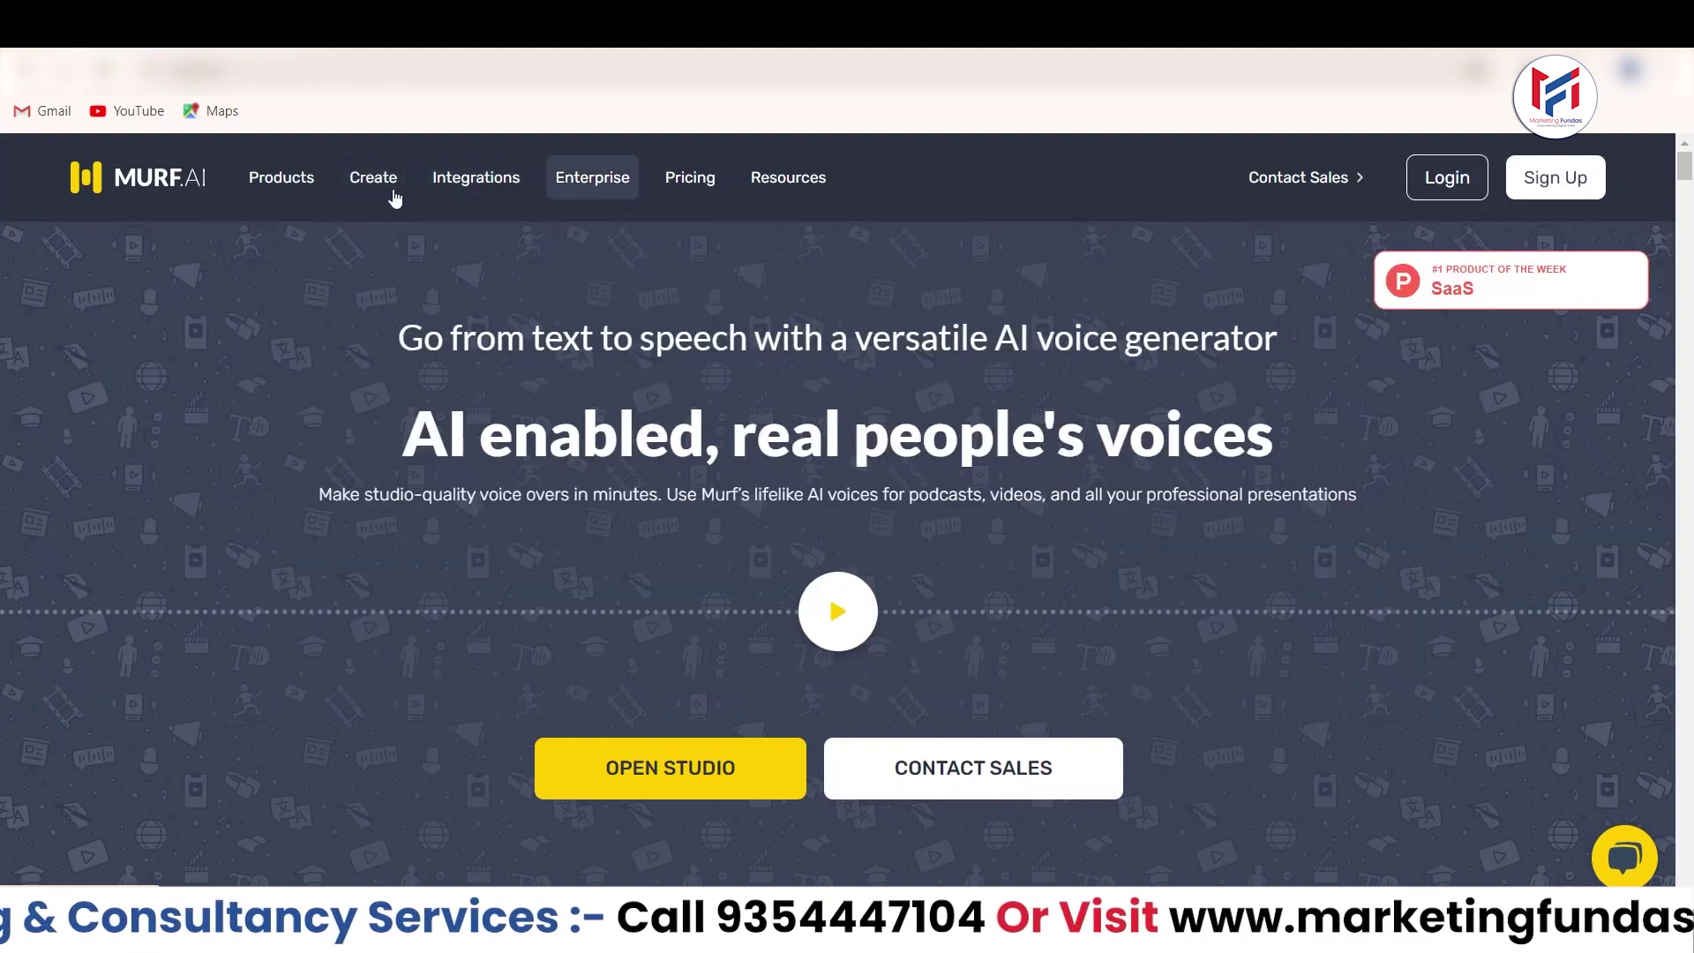
mouse_move(450, 192)
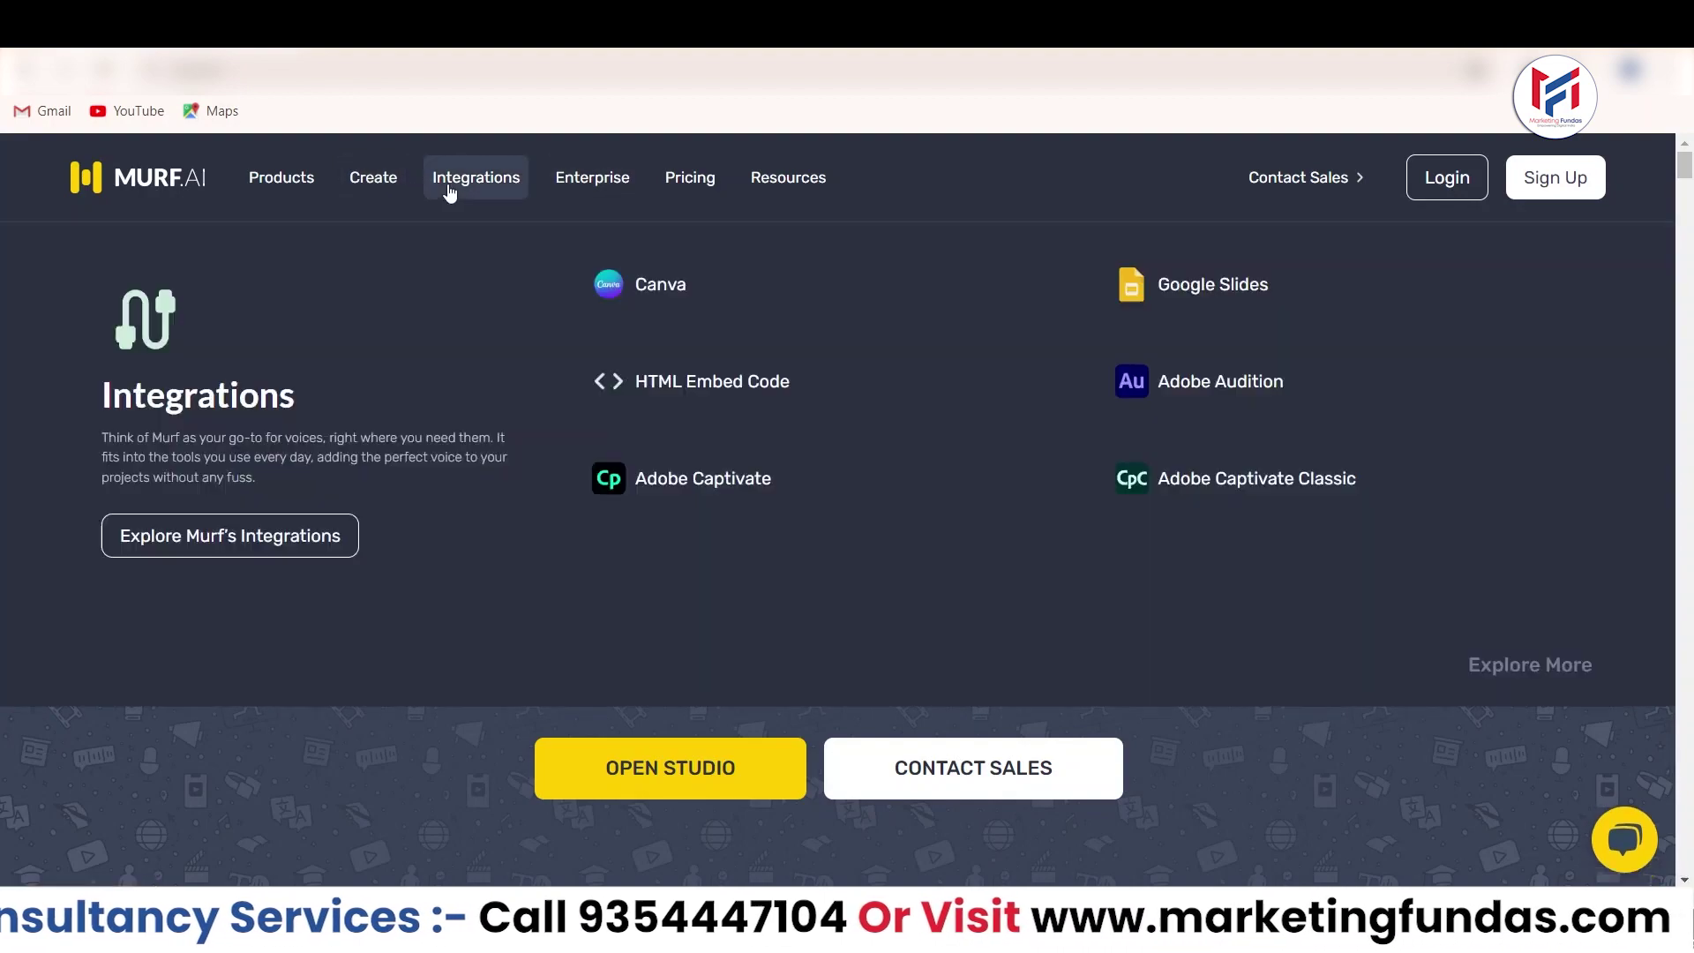
left_click(706, 194)
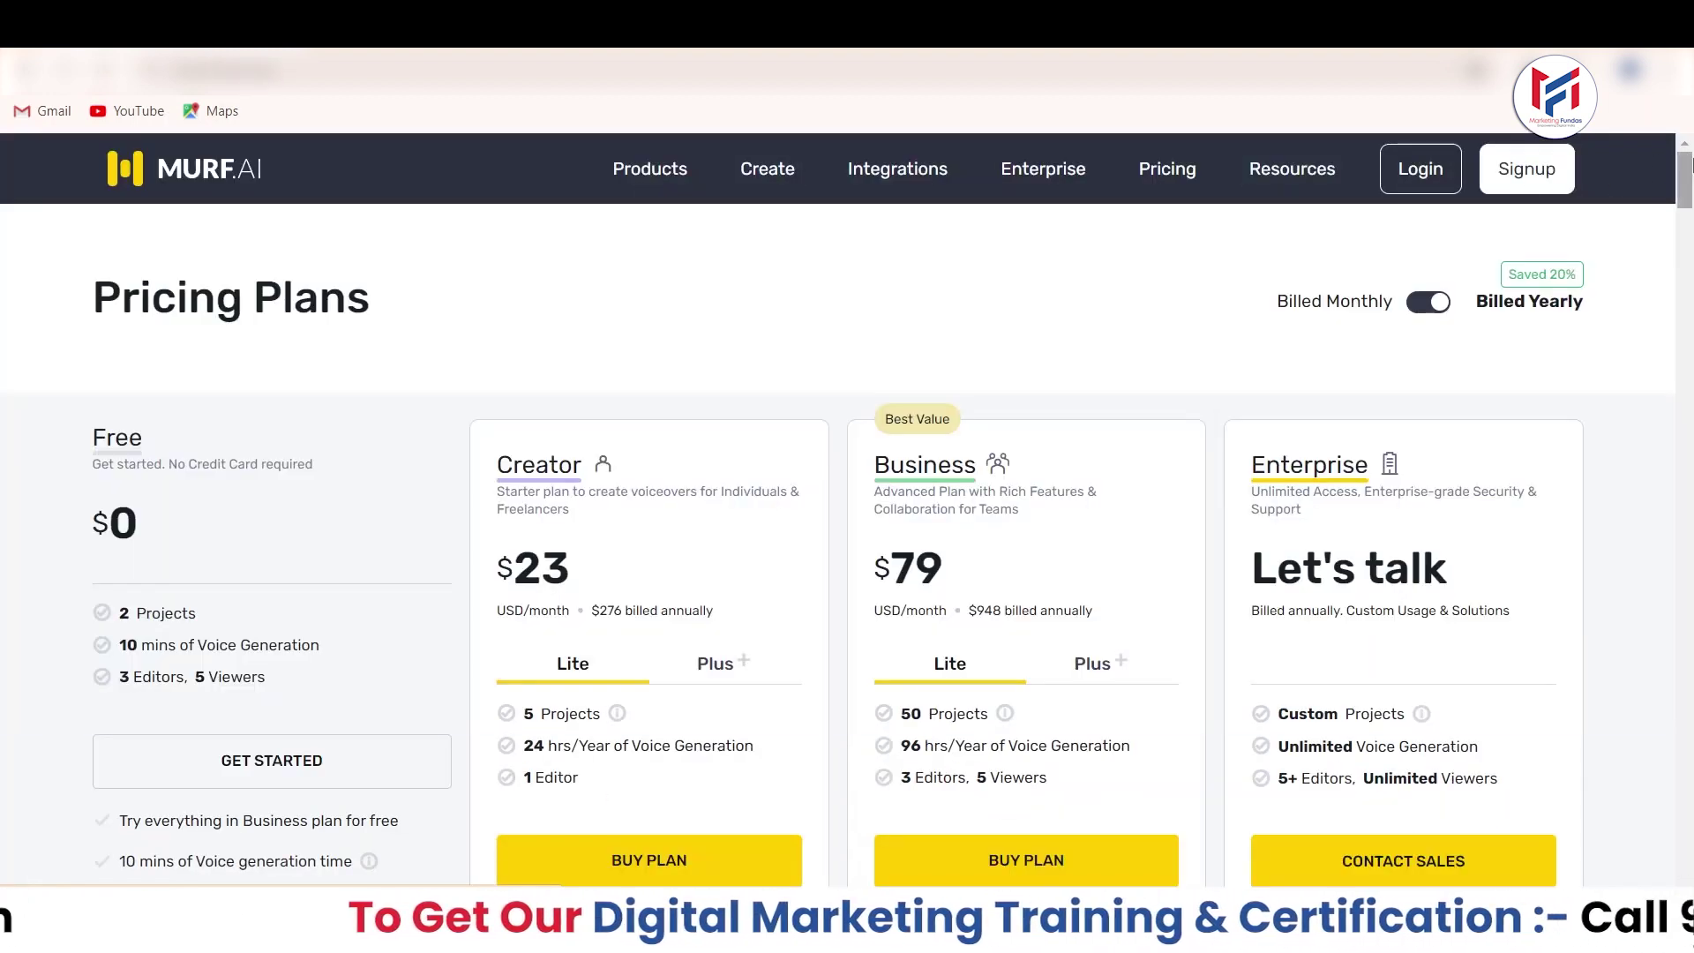
scroll(1687, 164, "down", 1)
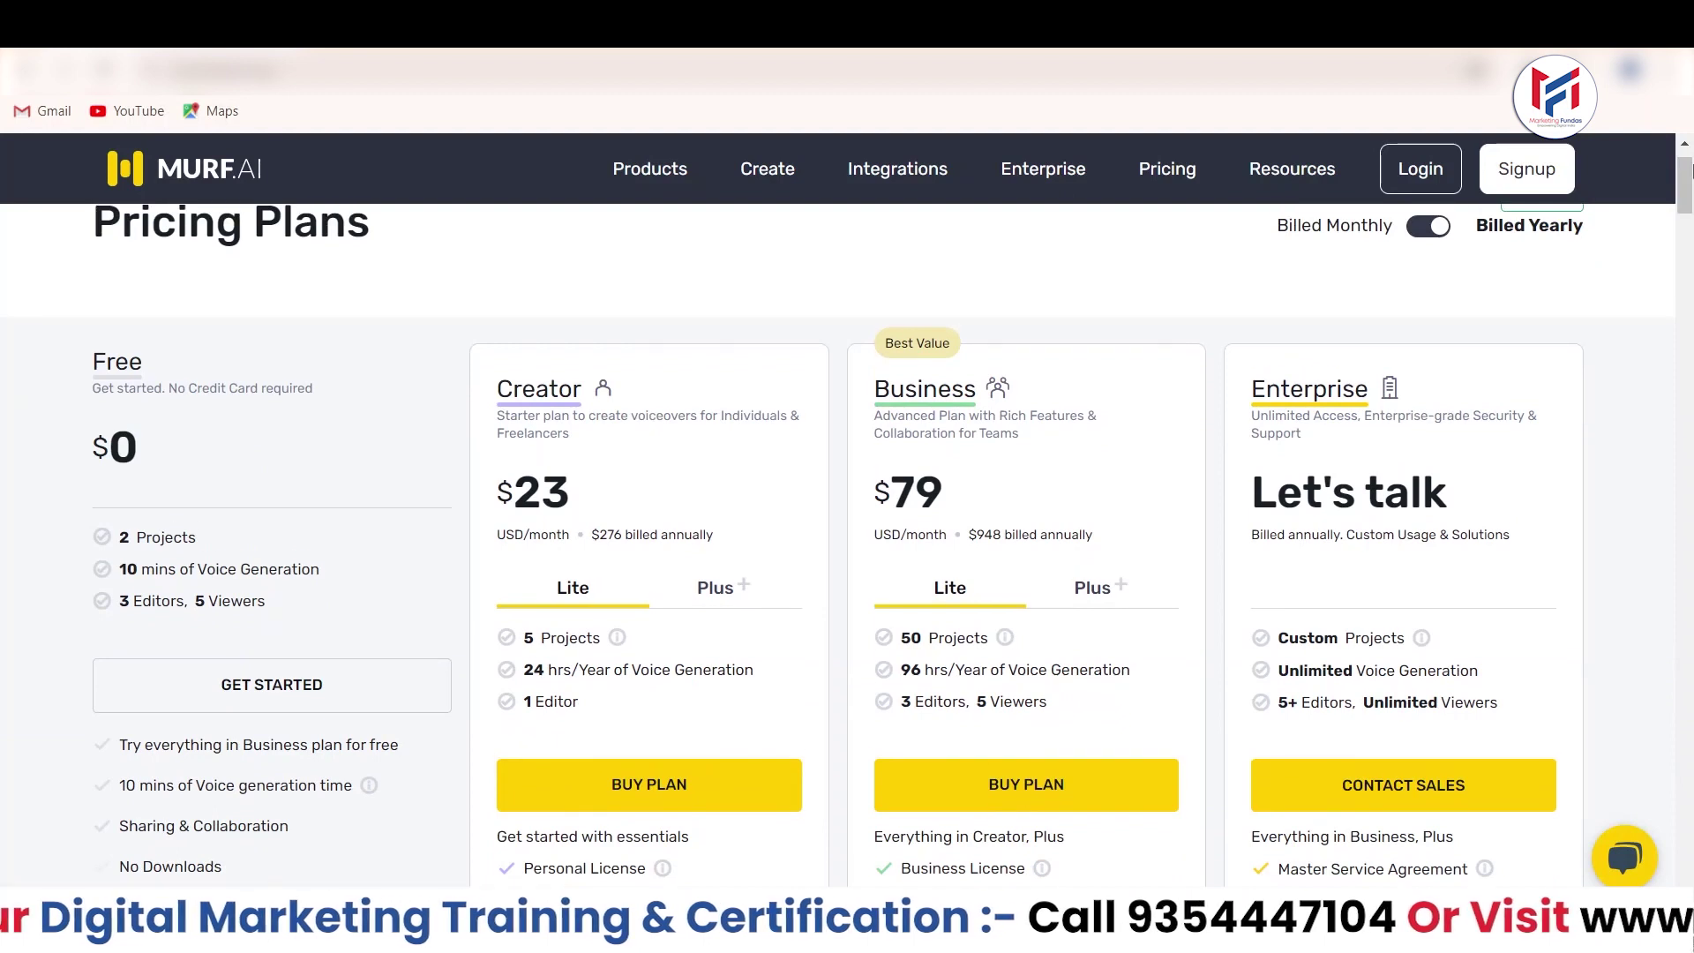
scroll(1687, 168, "up", 1)
scroll(1687, 168, "down", 1)
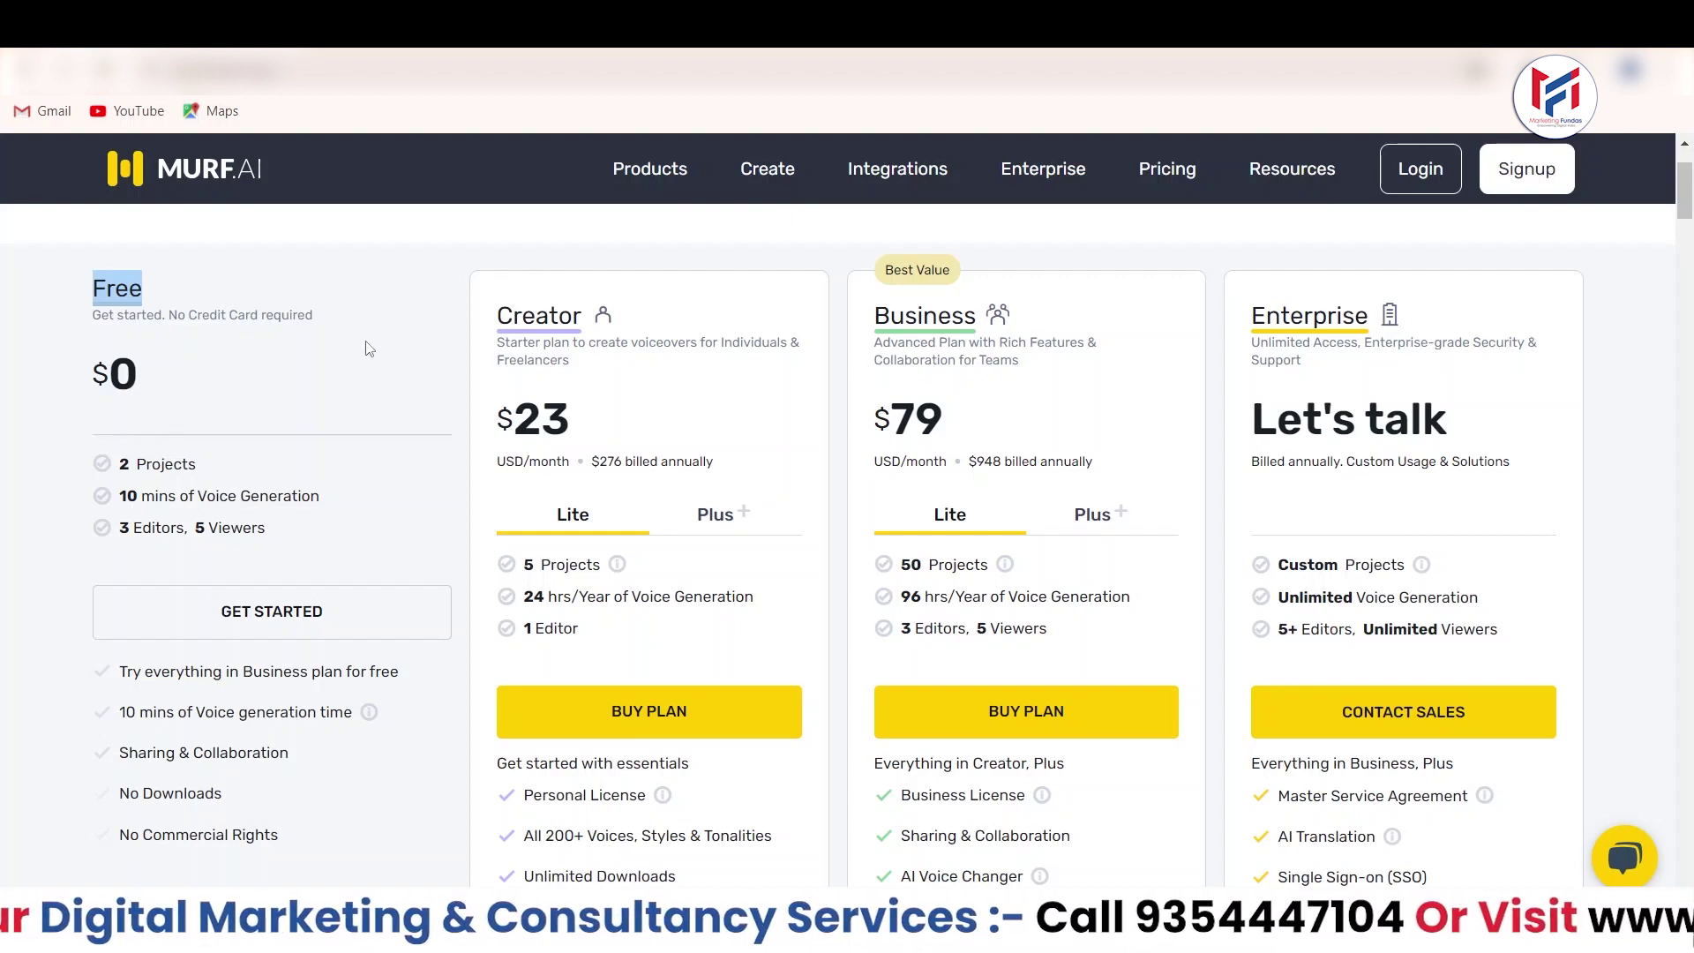
Examine the Free plan's price, project and voice generation limits, and the Creator plan's yearly voice generation allowance
left_click_drag(876, 317, 980, 322)
left_click_drag(77, 282, 176, 296)
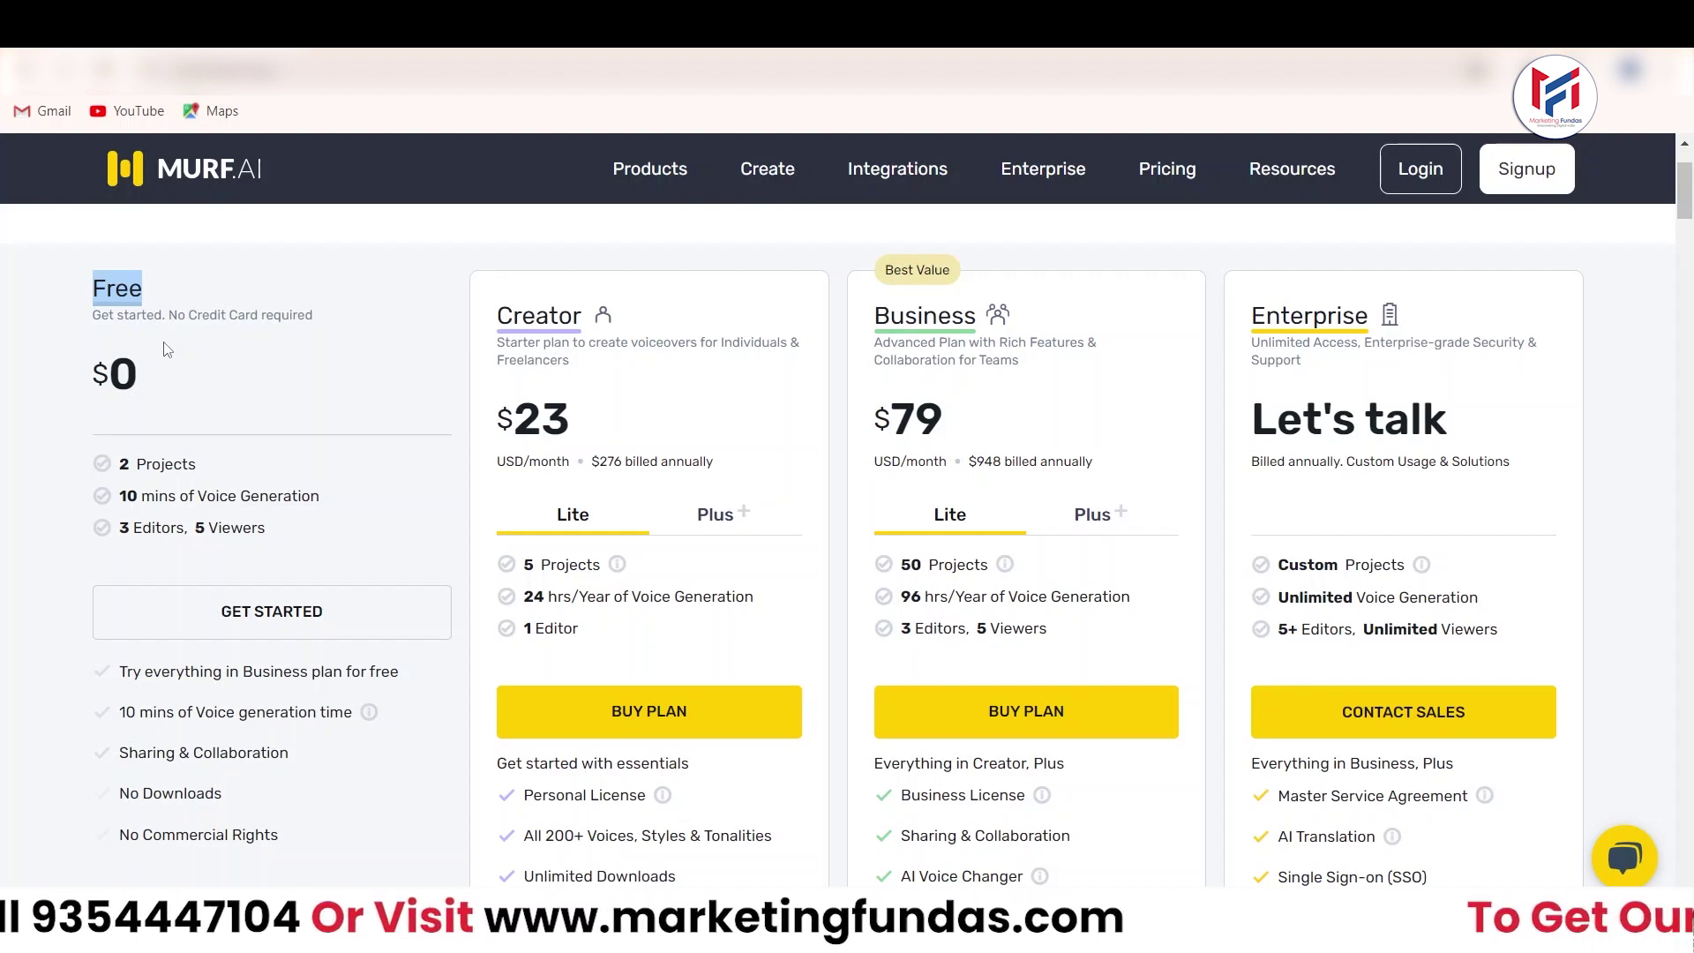
left_click_drag(144, 366, 88, 377)
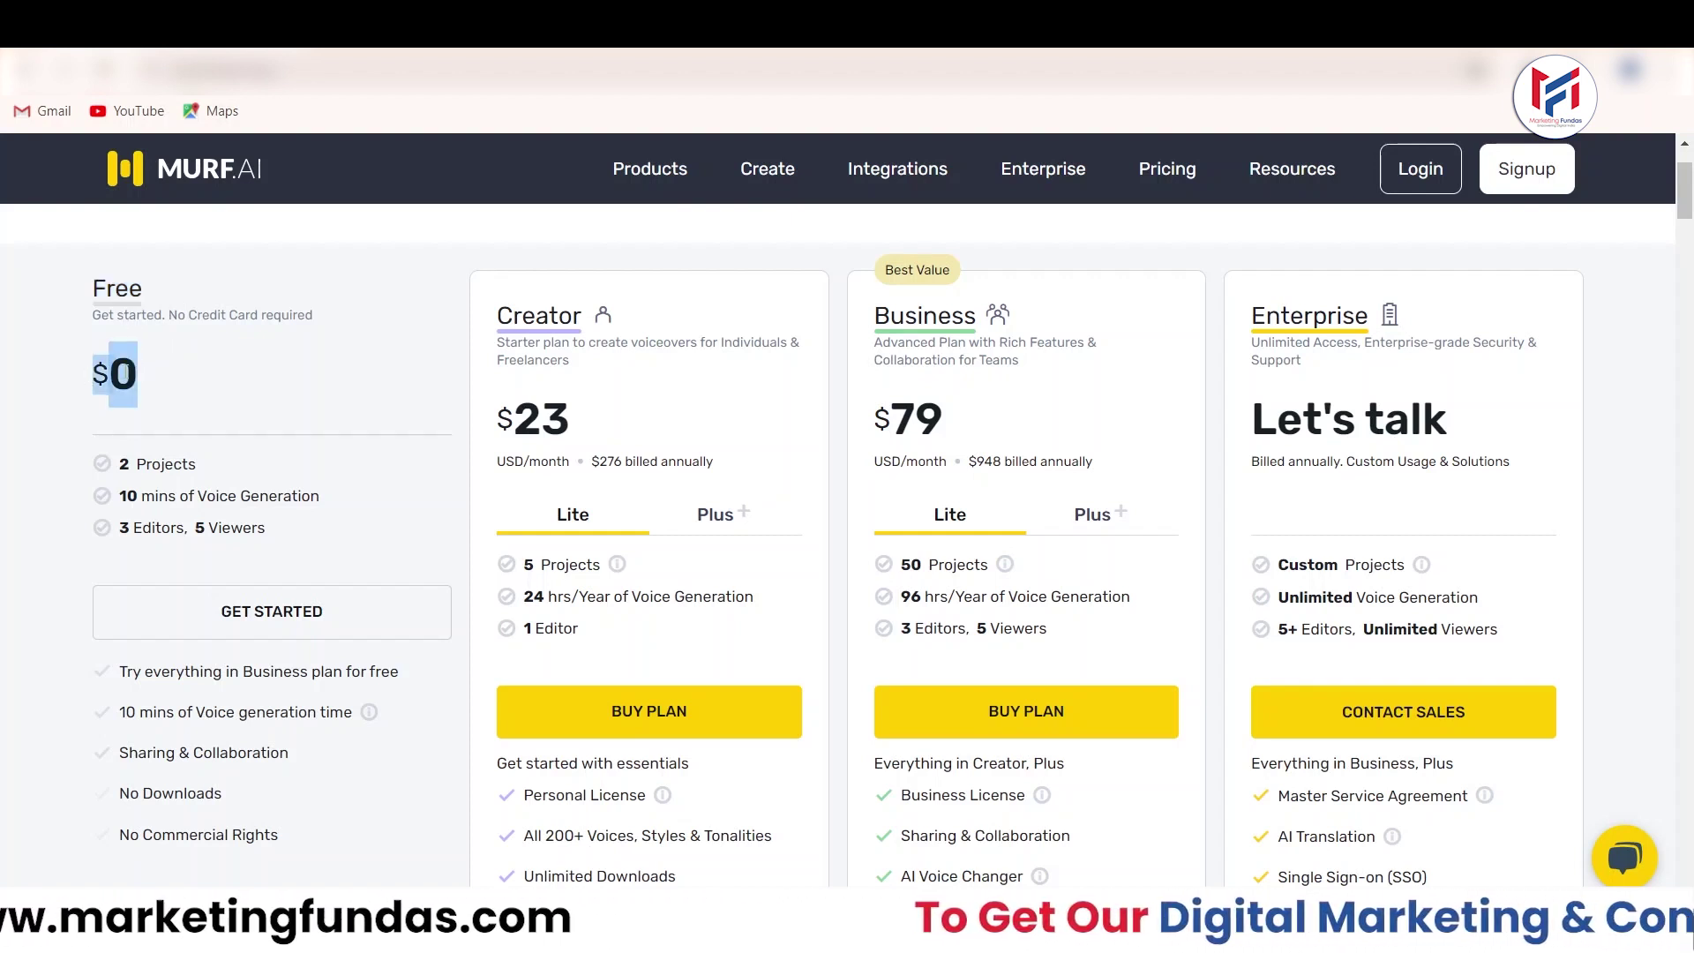
left_click_drag(213, 472, 386, 501)
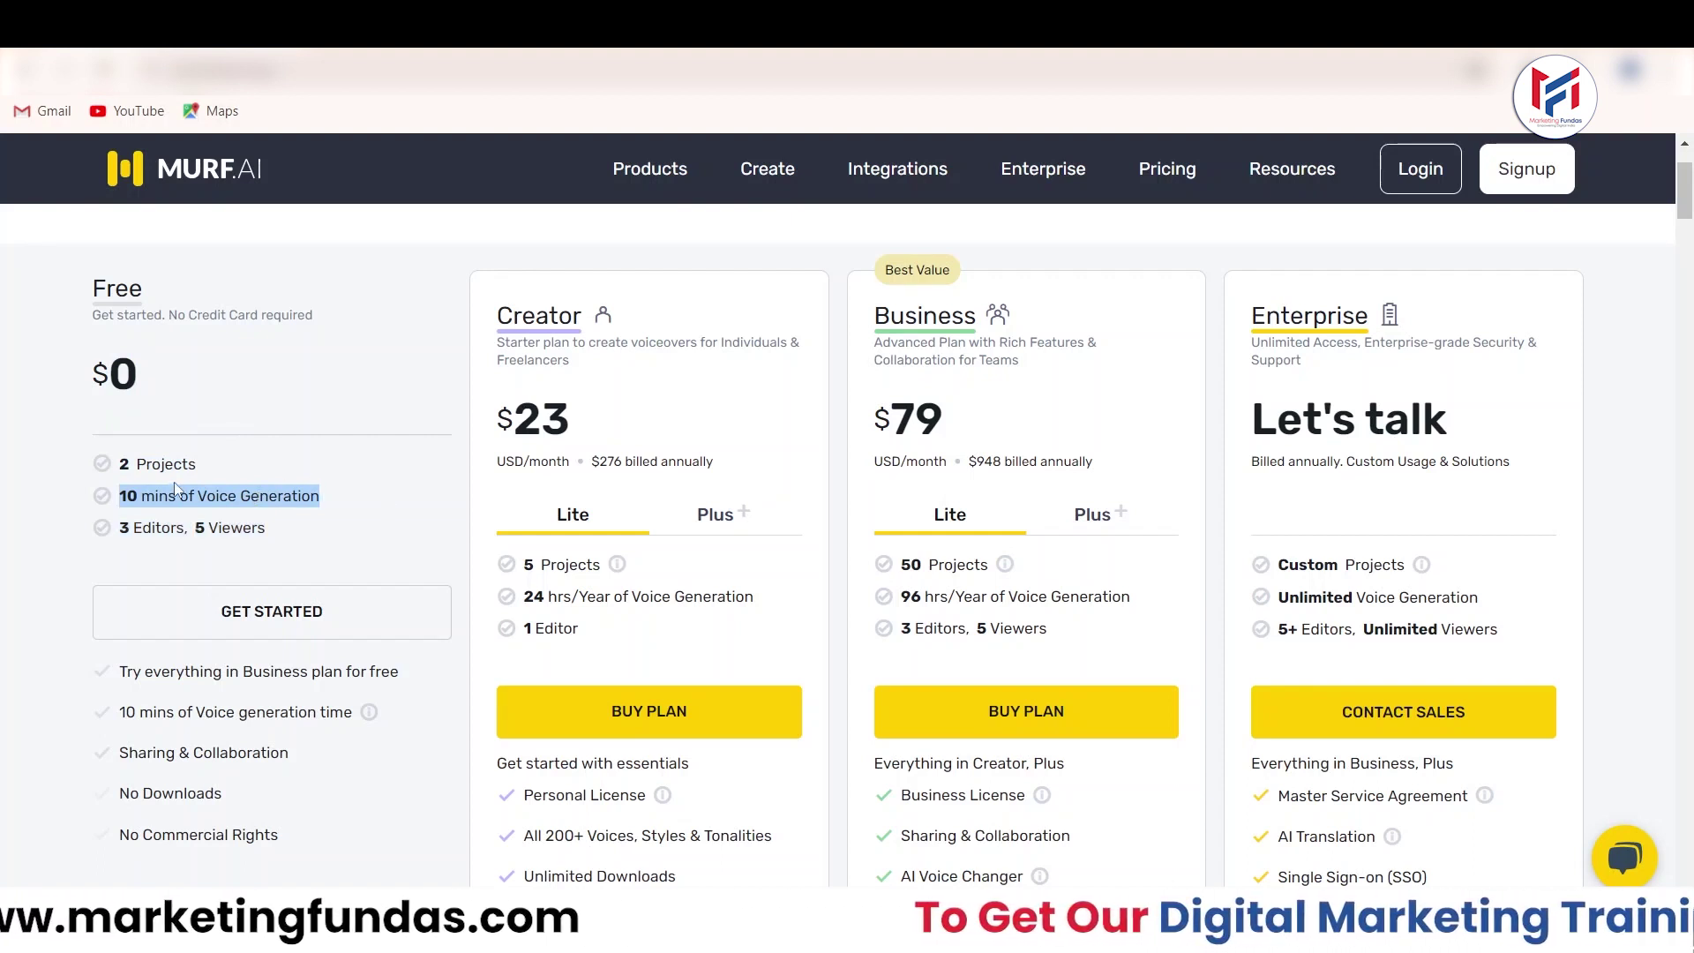
left_click_drag(117, 460, 373, 491)
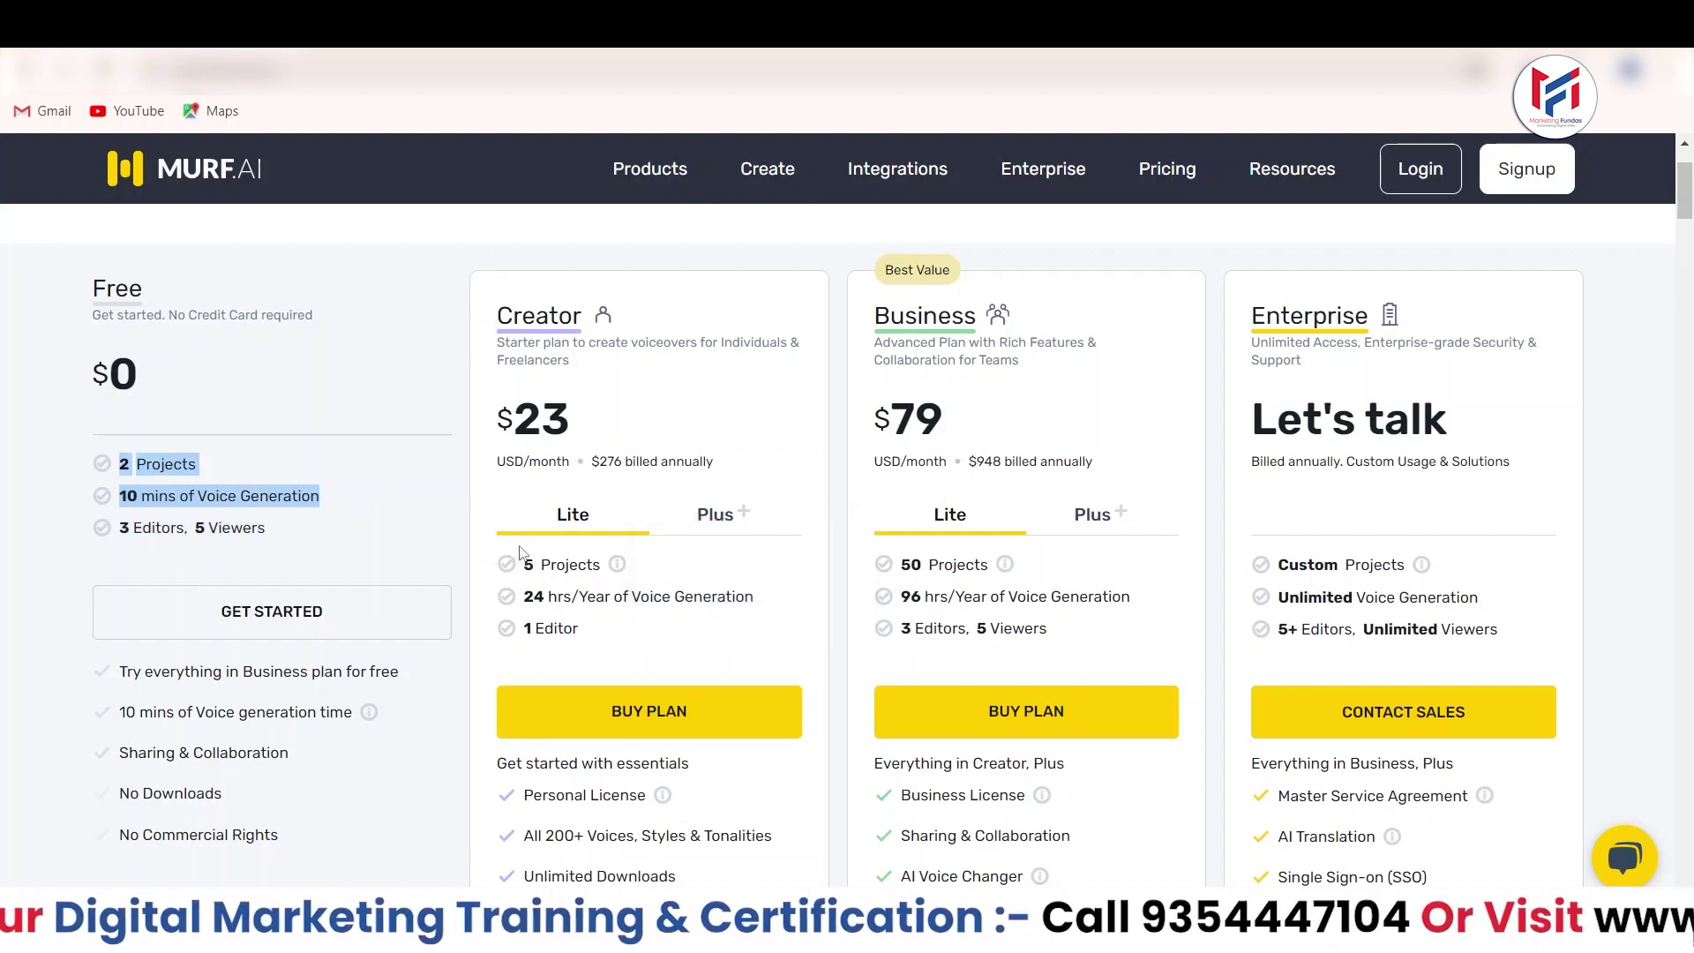
mouse_move(545, 574)
left_click_drag(521, 596, 805, 615)
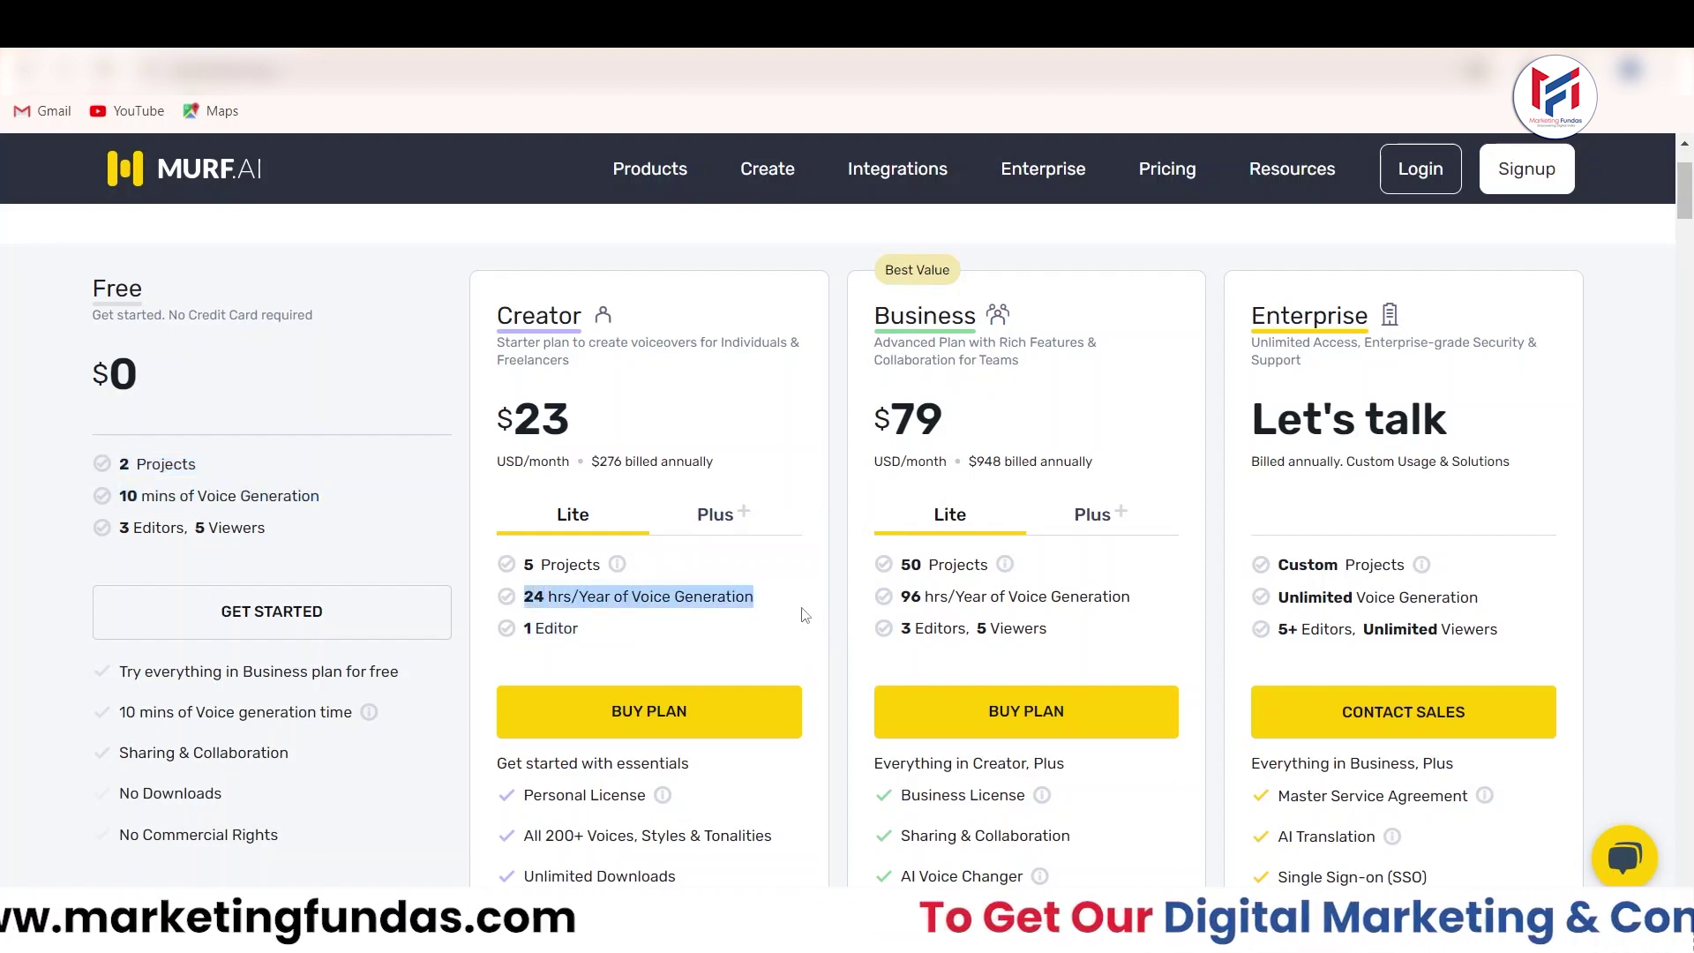
Switch the pricing plans from yearly to monthly billing and check the Creator Lite price
scroll(647, 565, "up", 2)
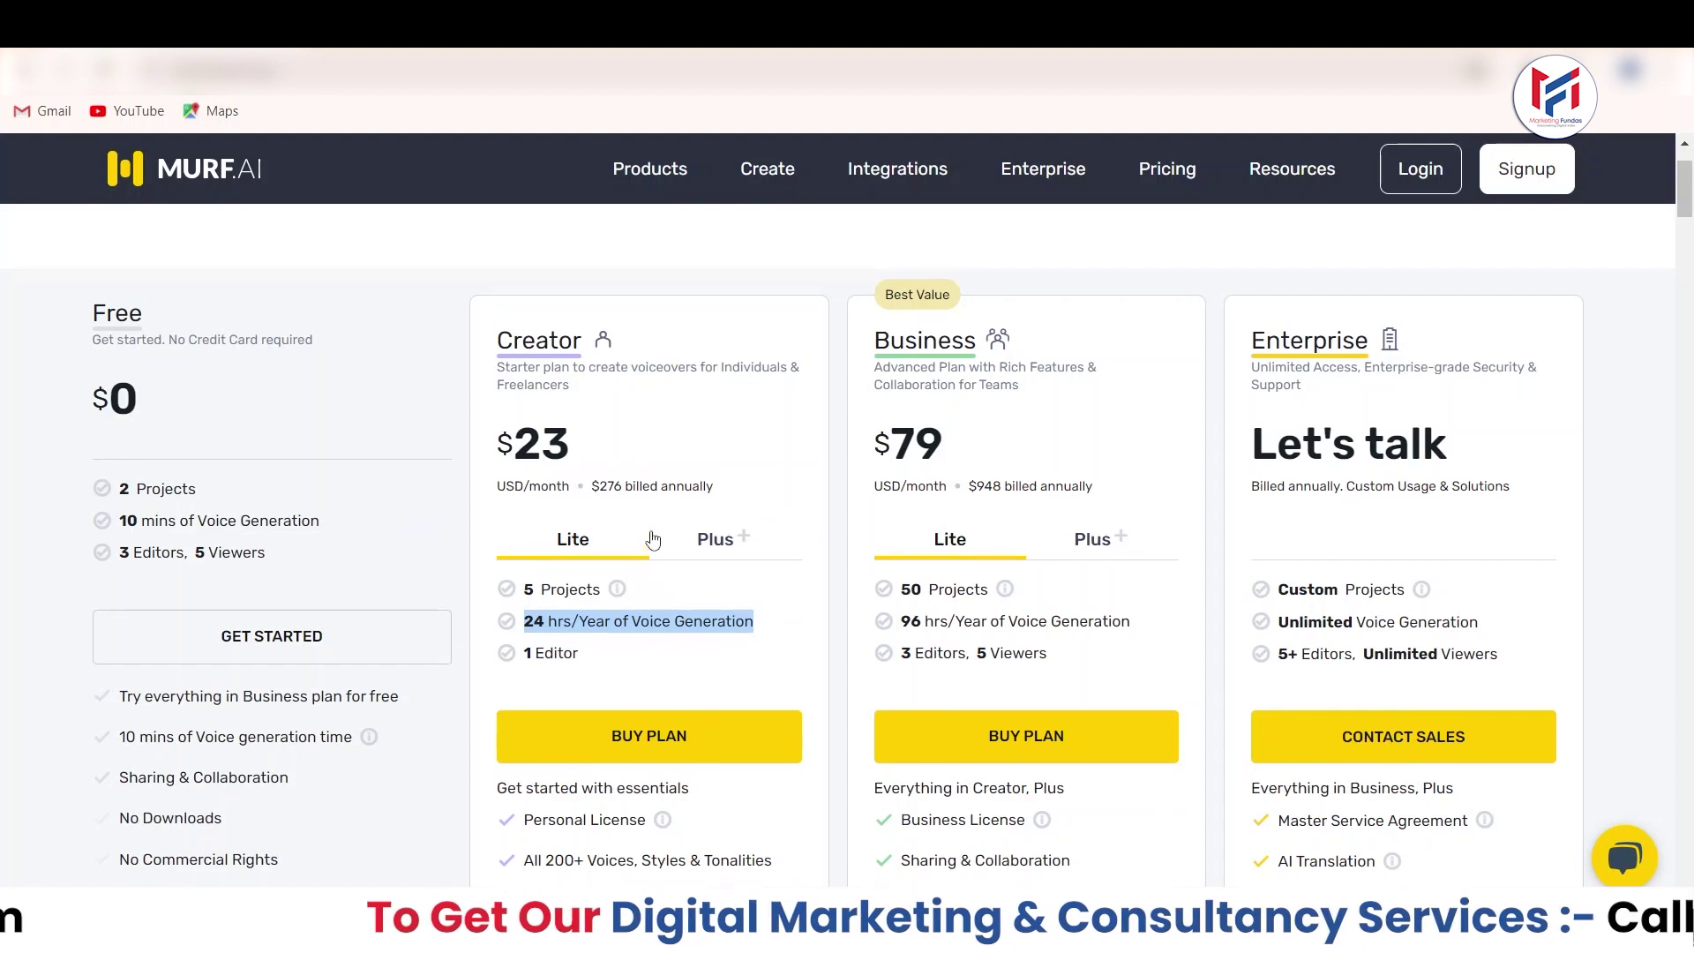
left_click_drag(1472, 301, 1597, 311)
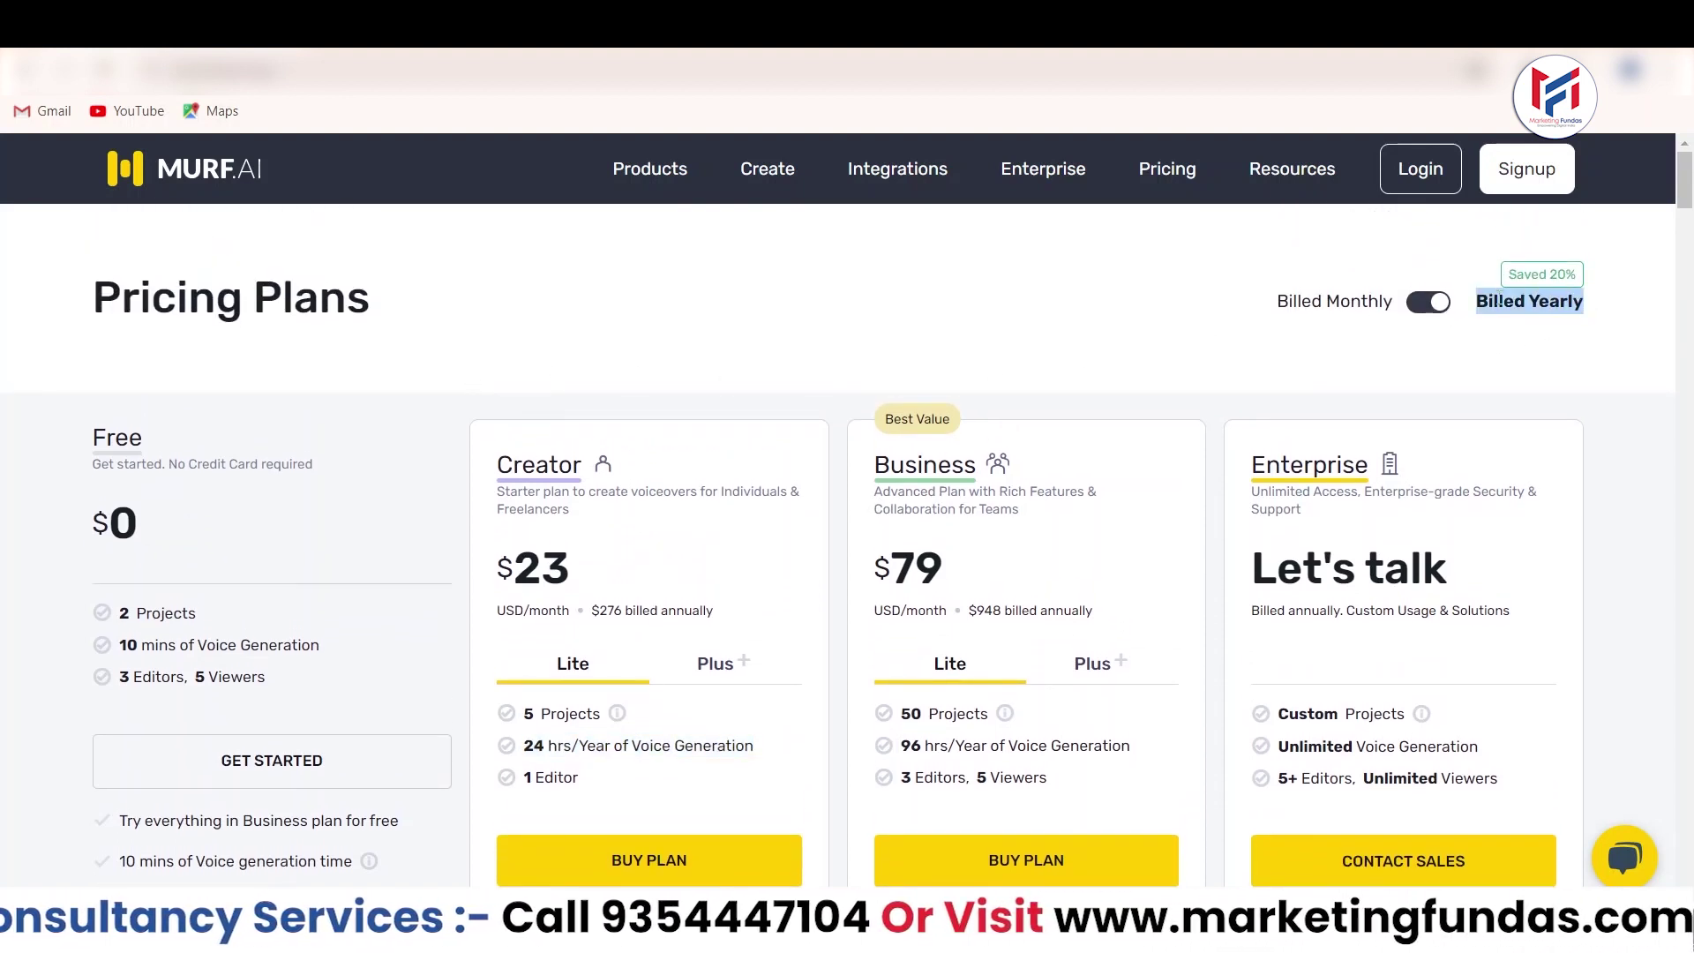
left_click(1431, 305)
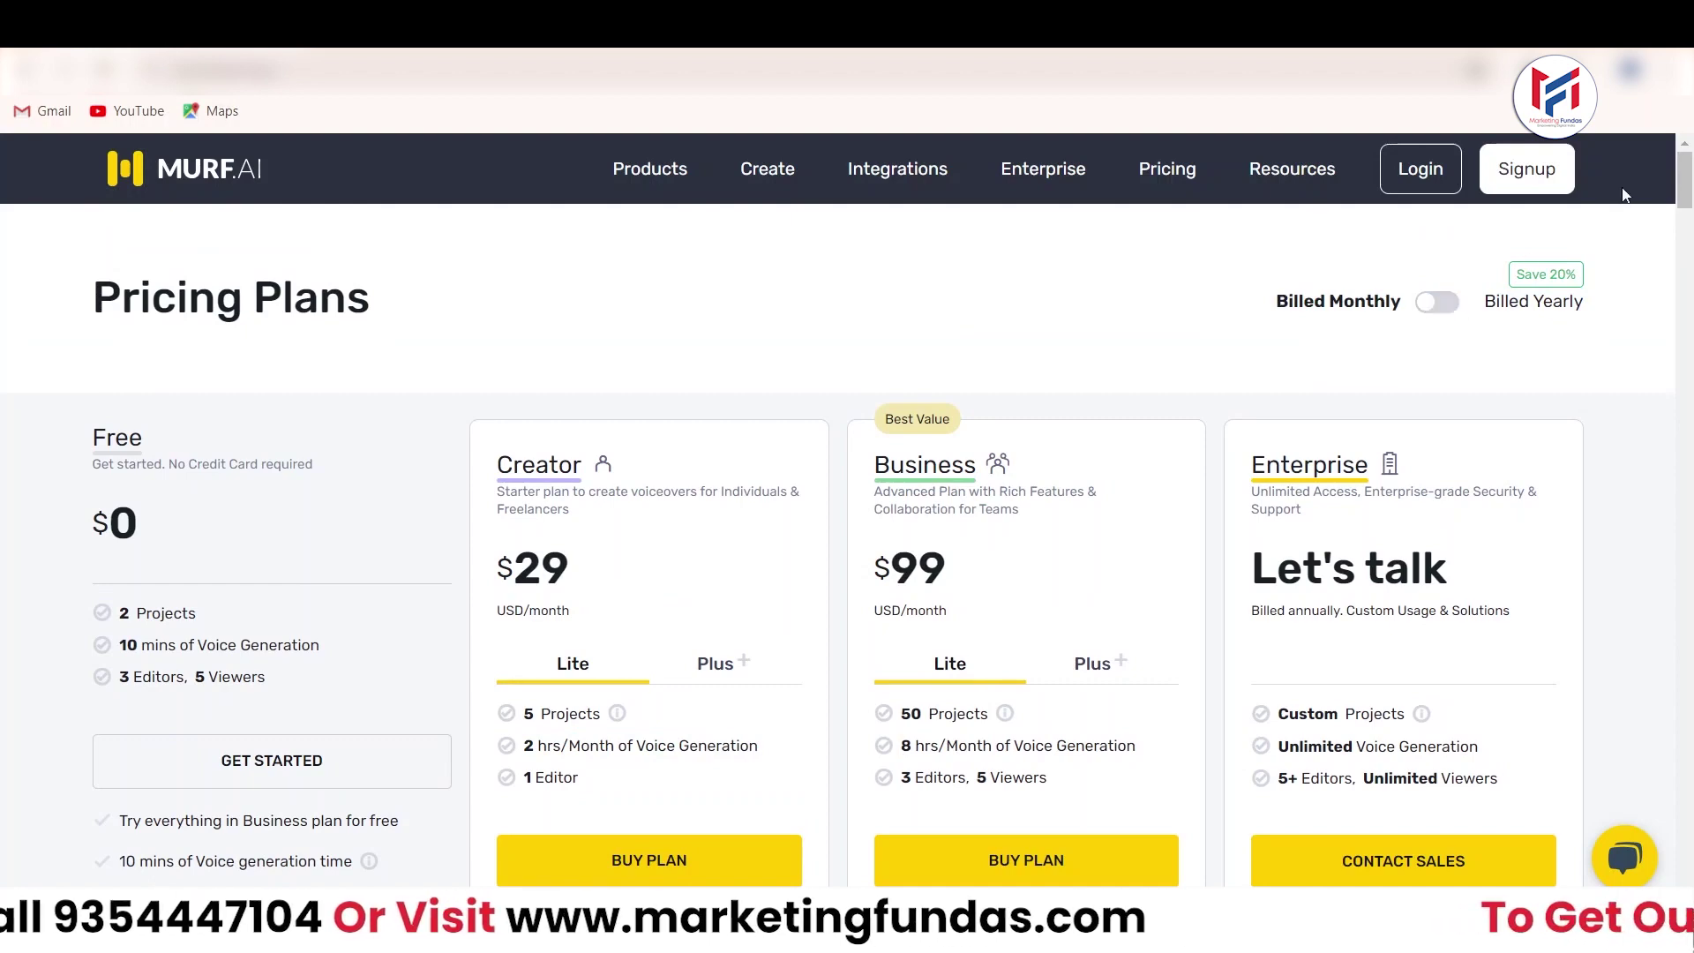
left_click_drag(1689, 193, 1688, 210)
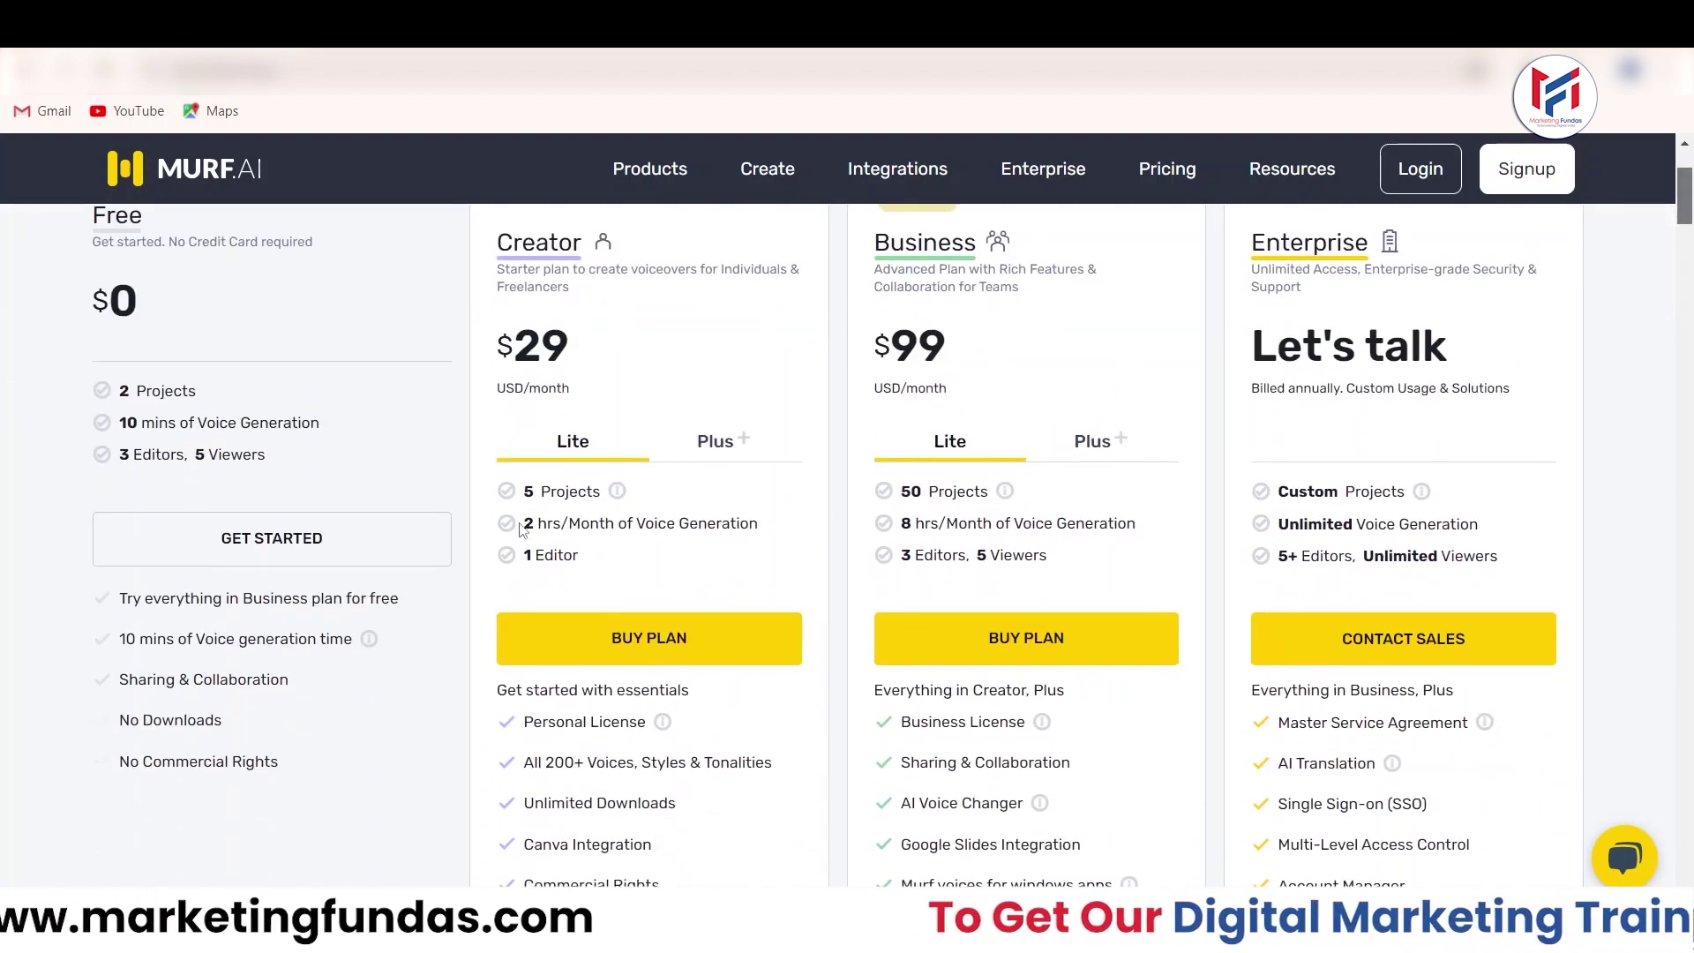
left_click_drag(567, 354, 510, 352)
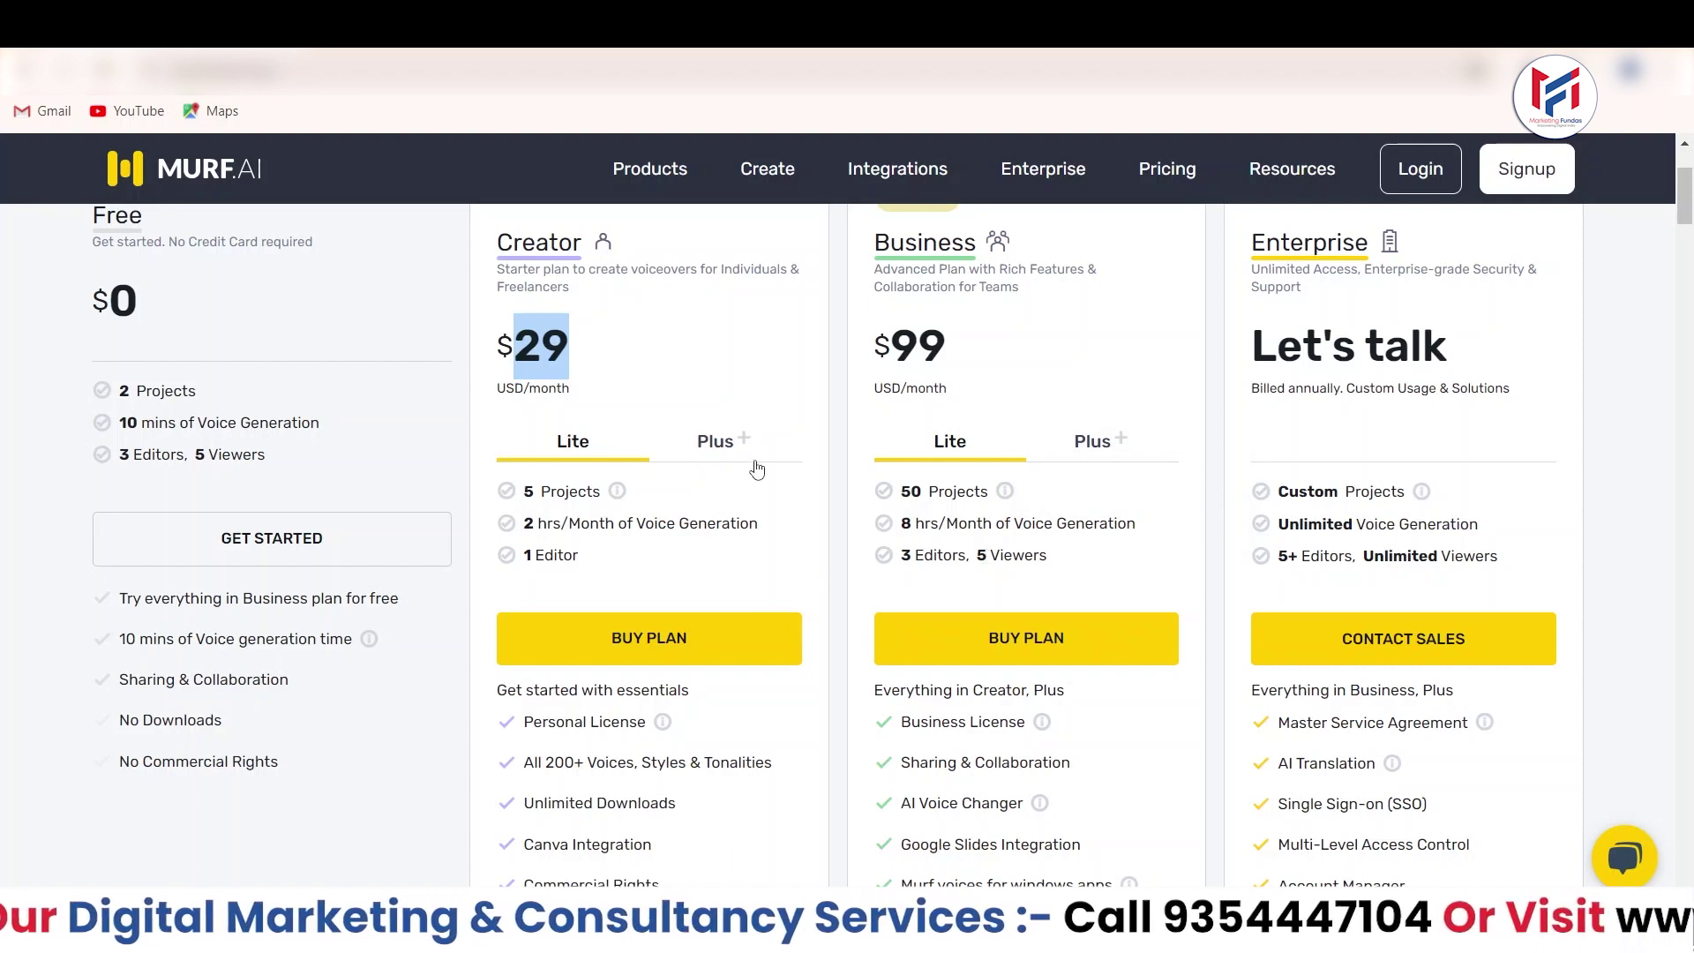
Show the Plus tier for both the Creator and Business plans
left_click(722, 441)
left_click(629, 447)
left_click(691, 443)
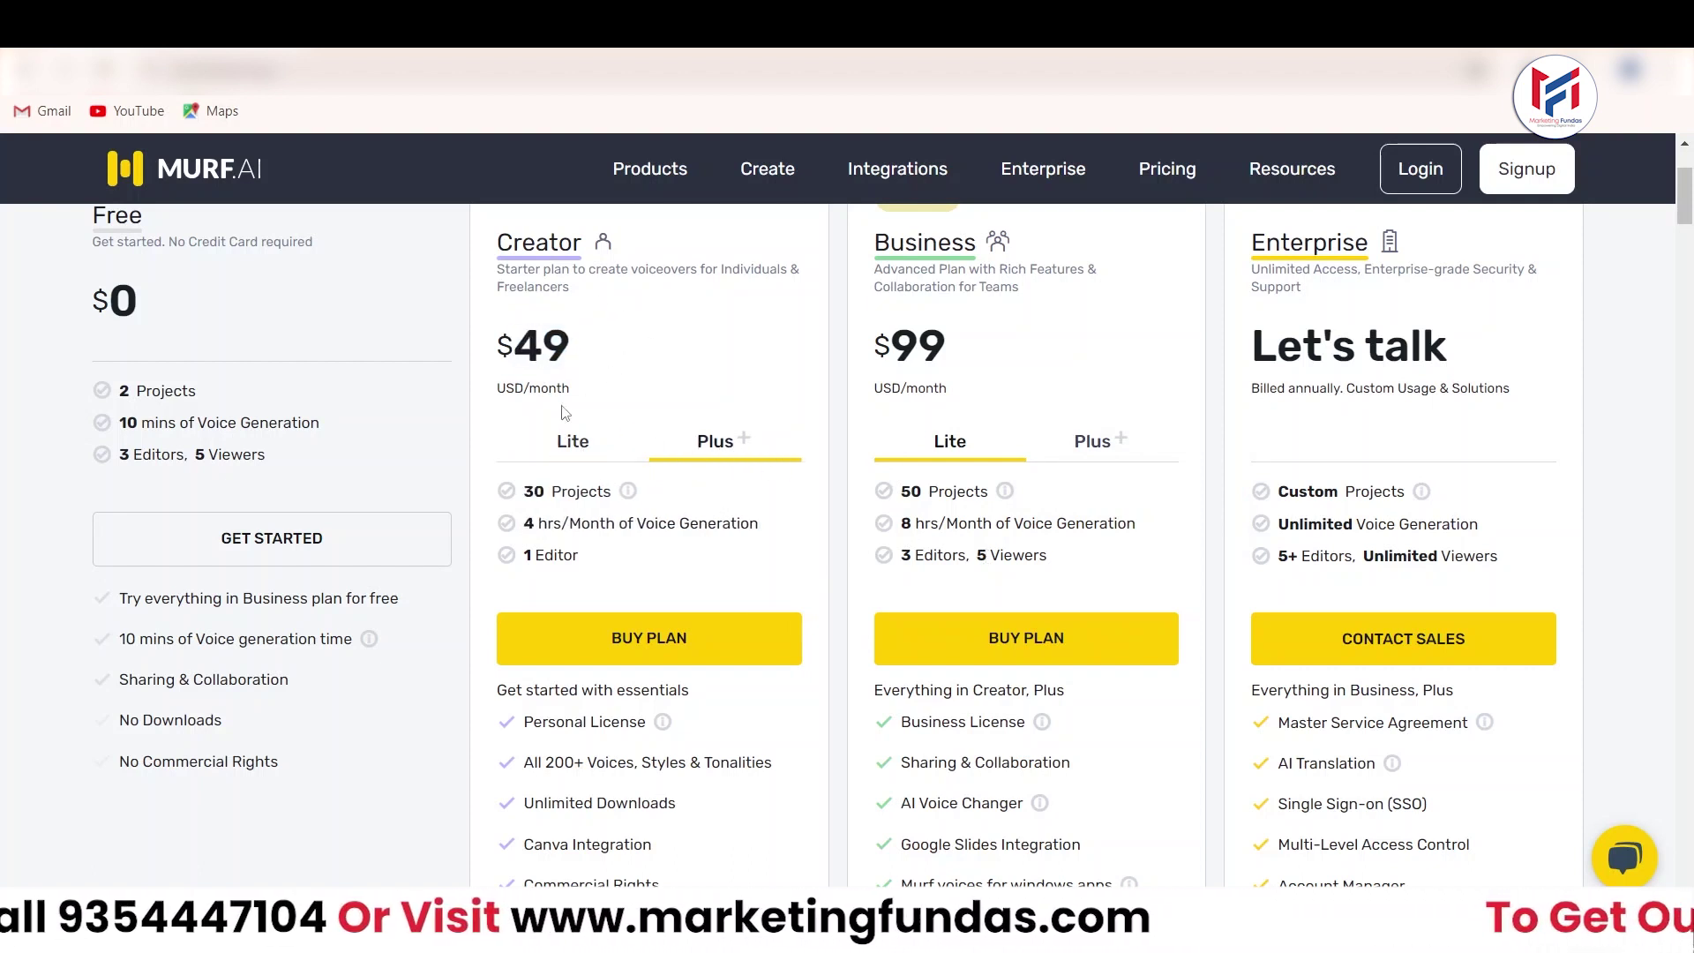
left_click(1082, 449)
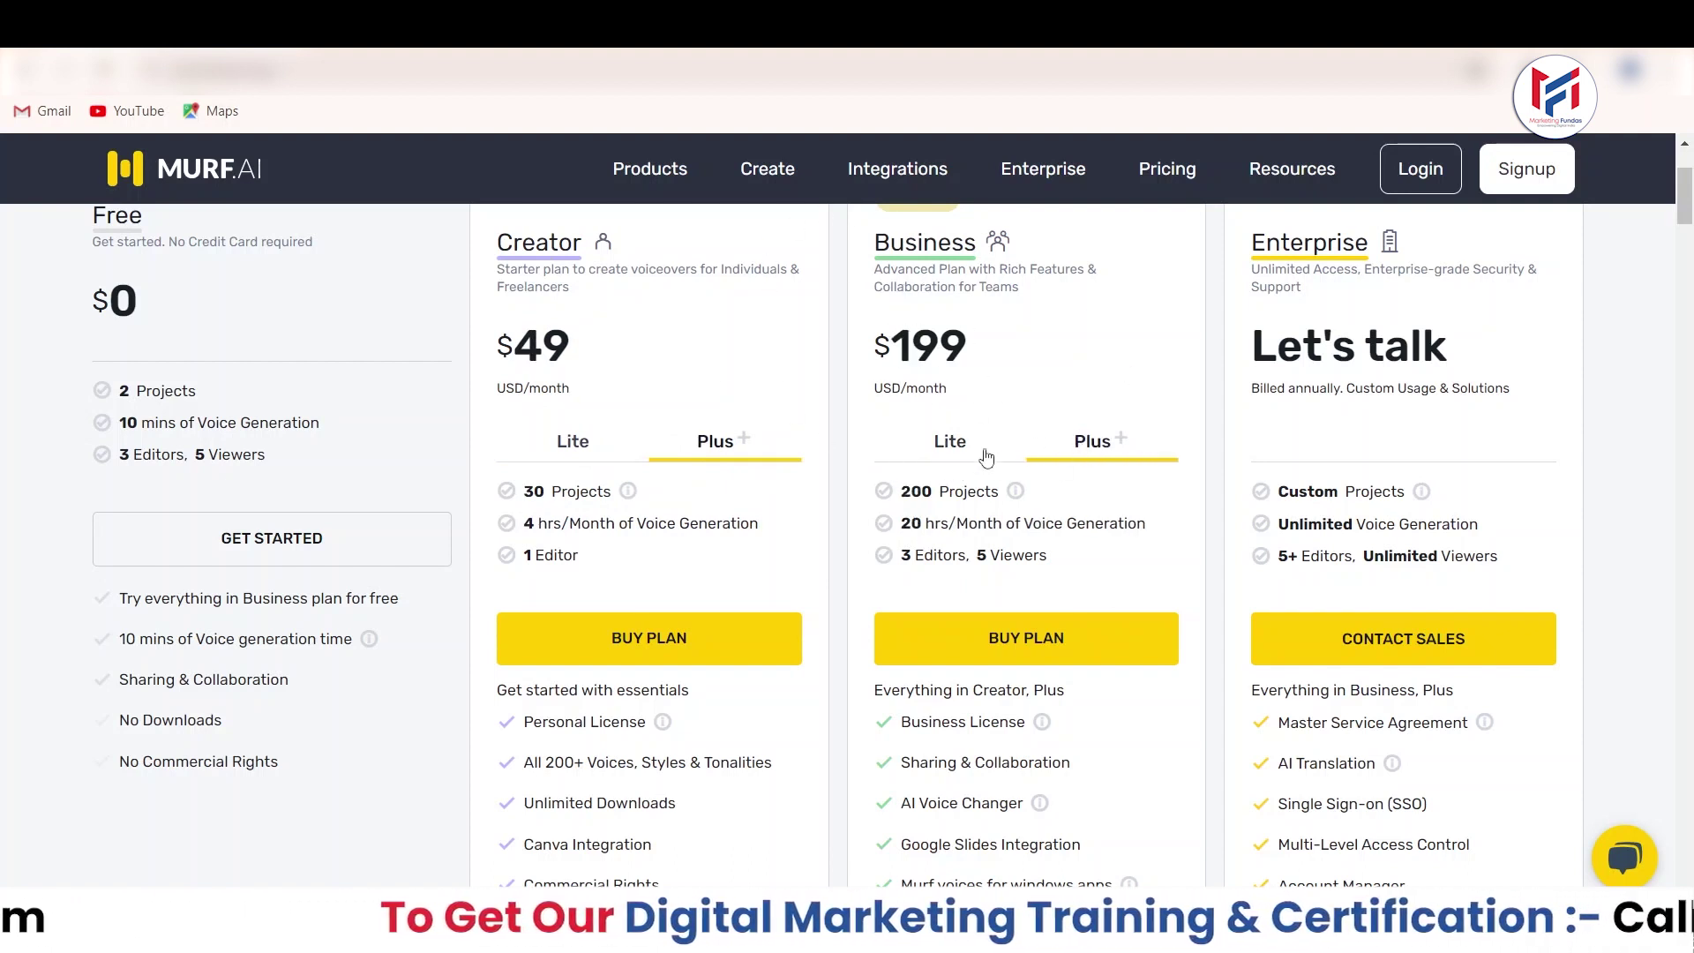
Compare the Plus tiers' monthly voice generation allowances, and switch the Creator plan to Lite to check its monthly price
left_click_drag(908, 530, 938, 525)
left_click_drag(524, 527, 768, 540)
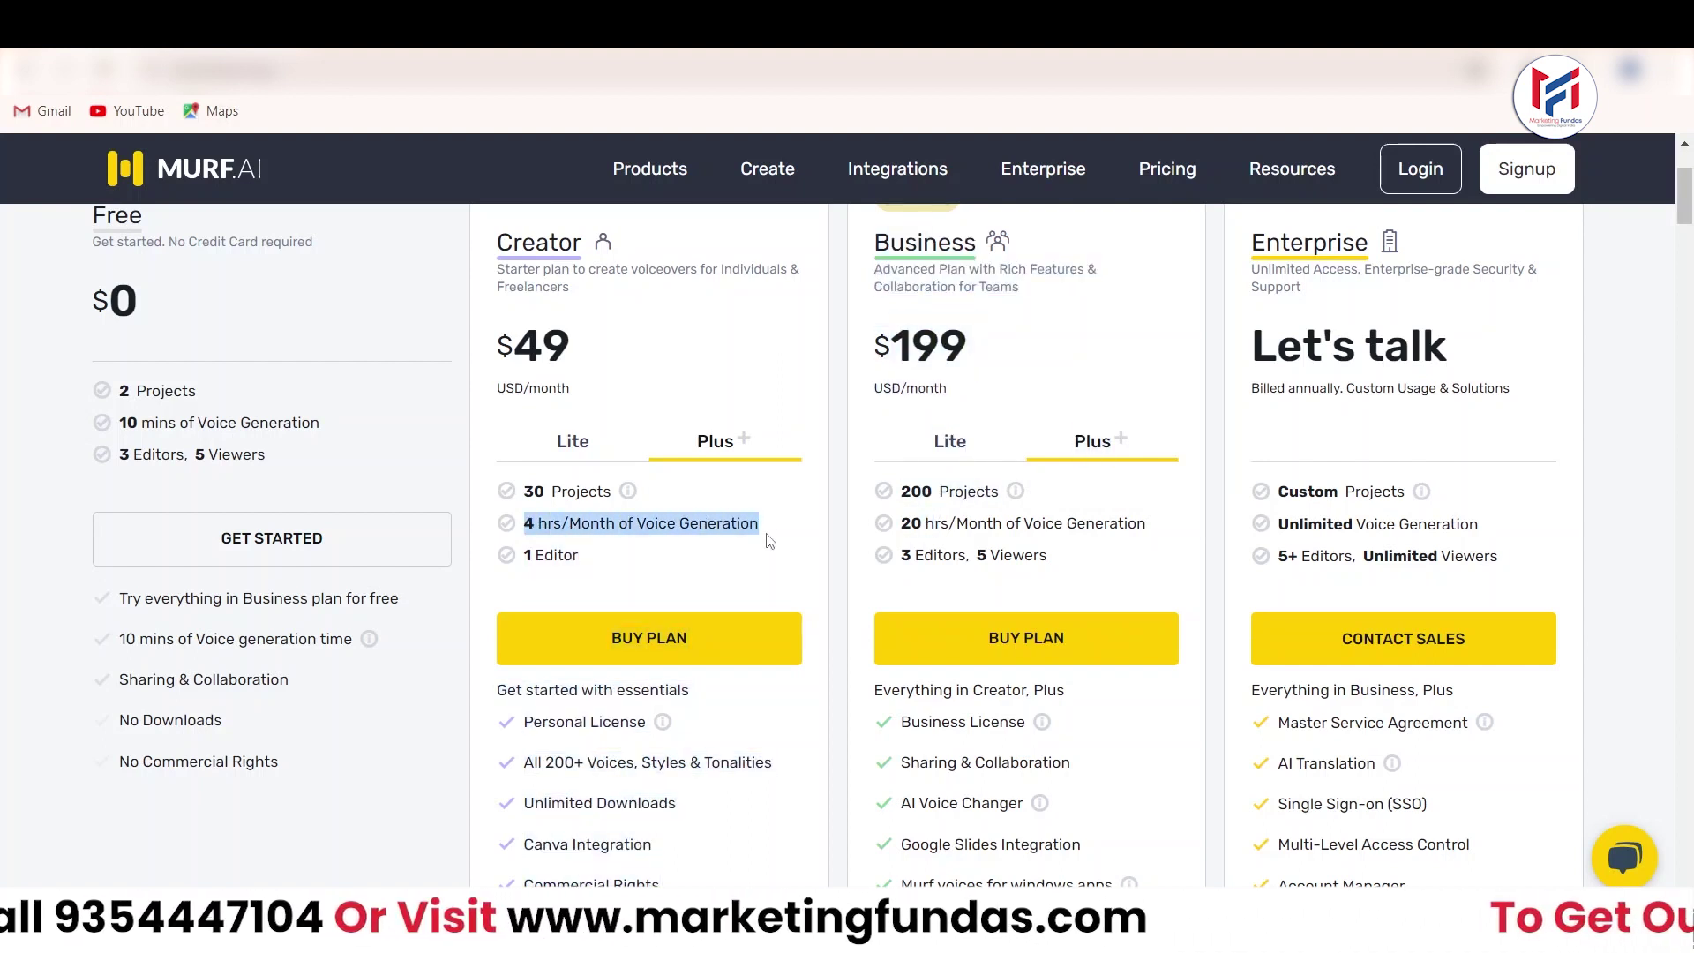
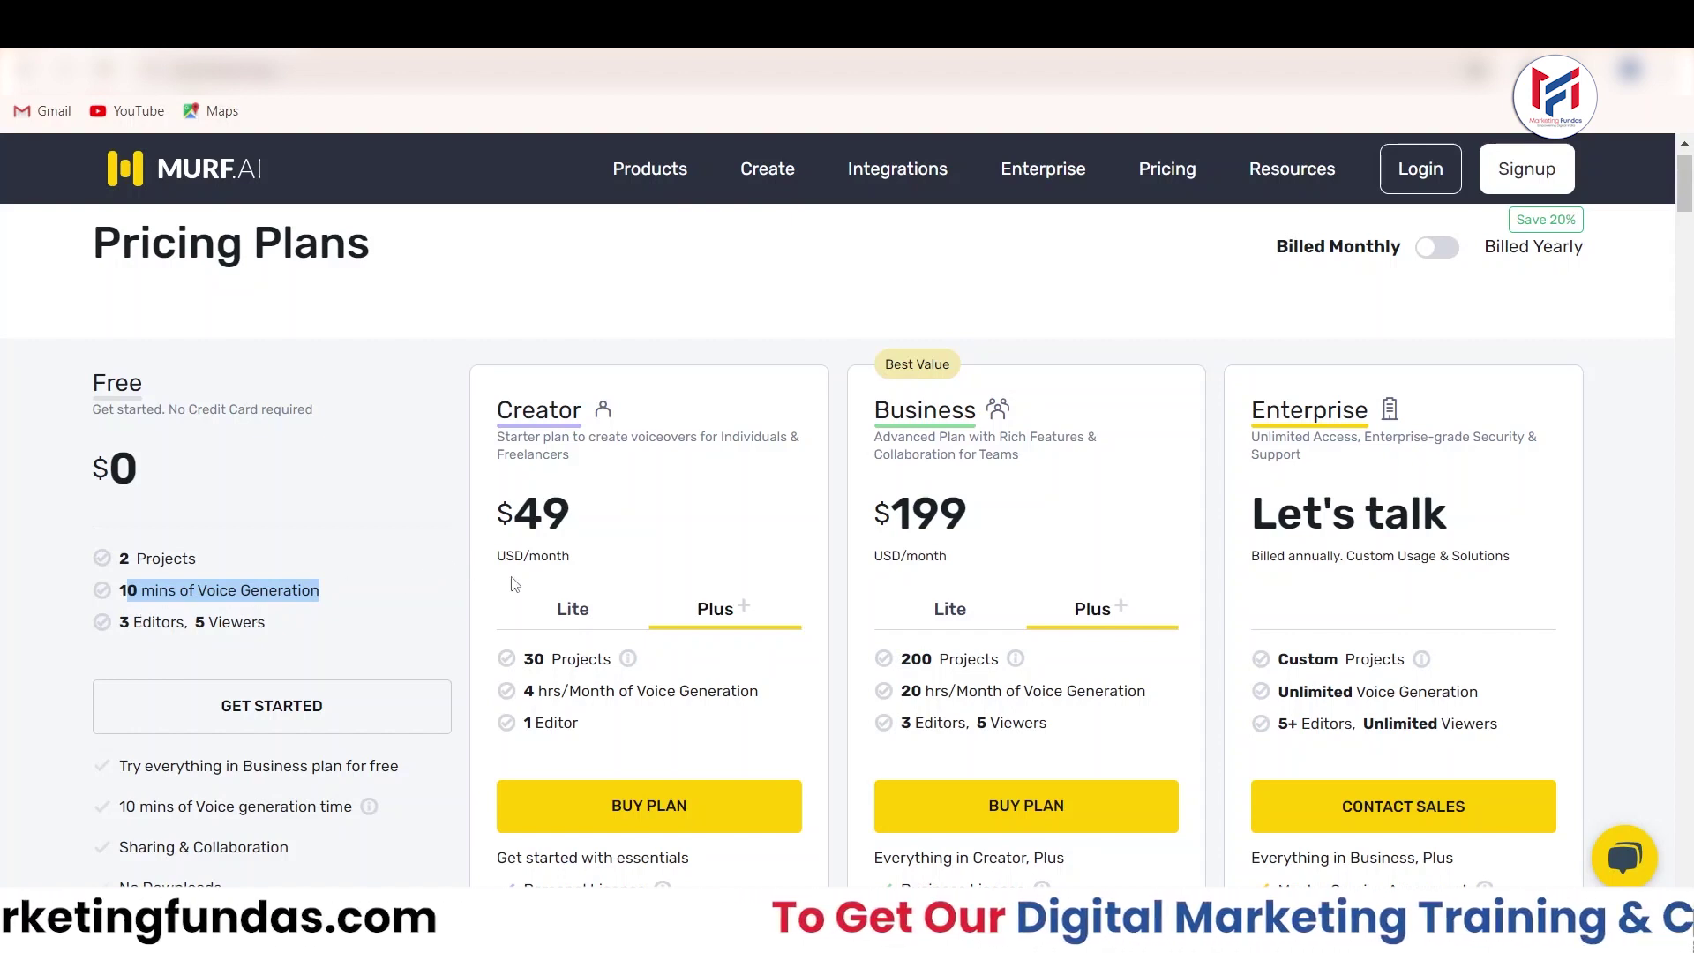
left_click(556, 622)
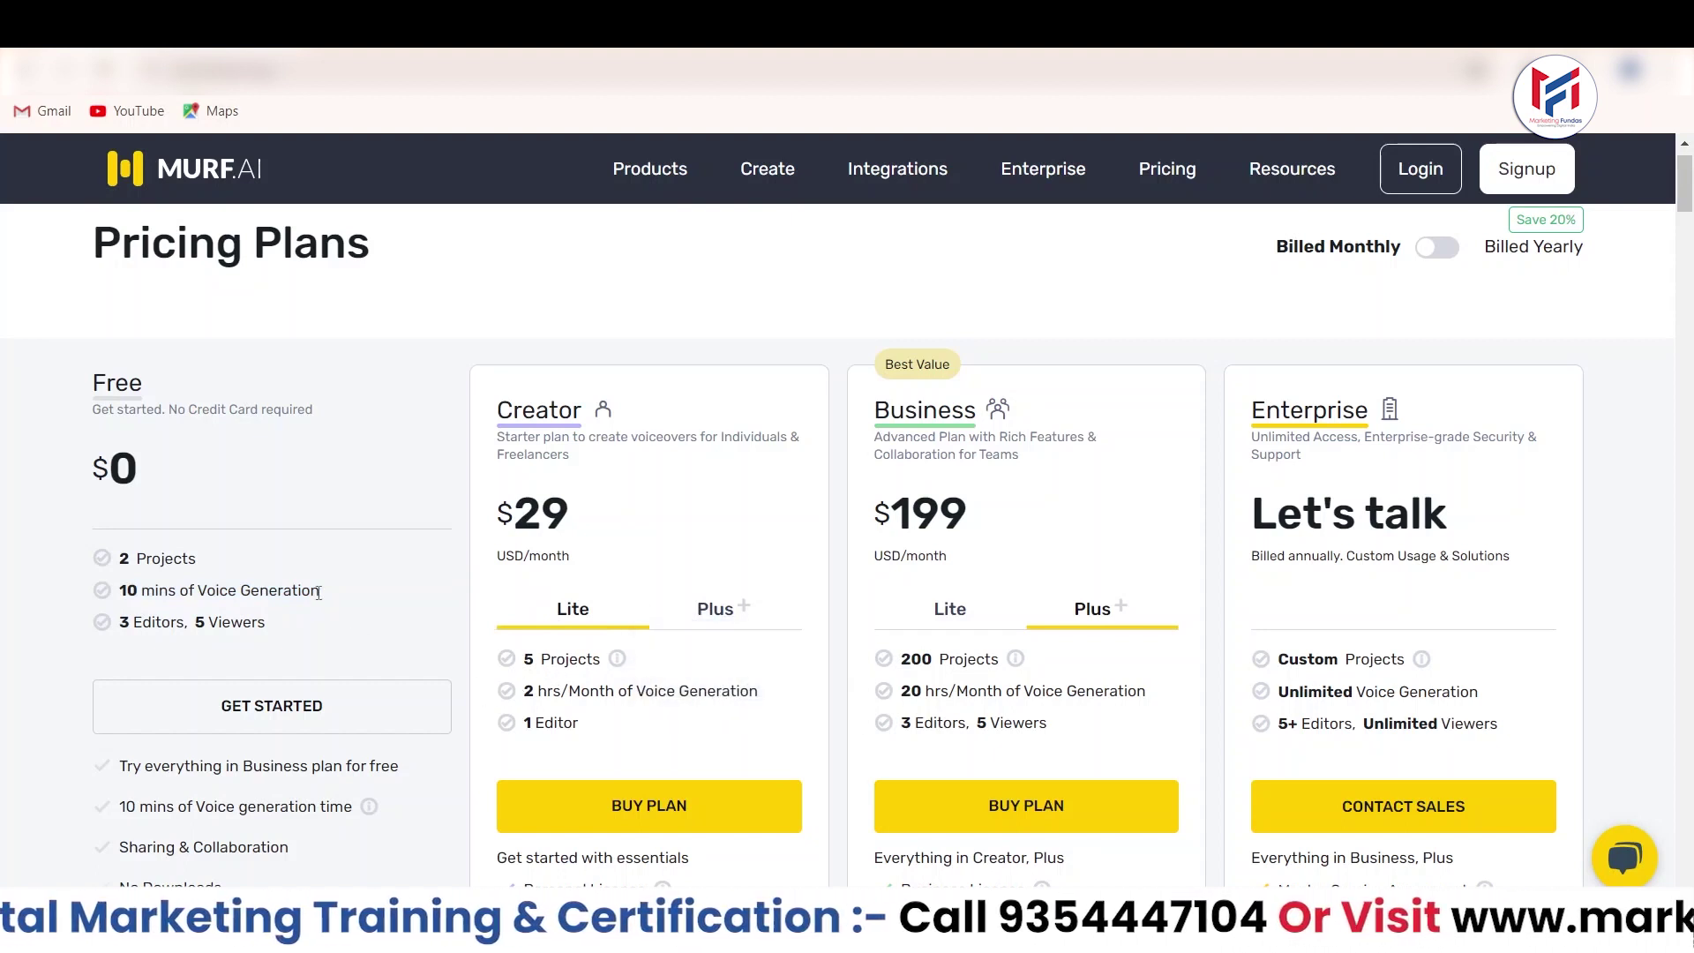
left_click_drag(512, 516, 571, 517)
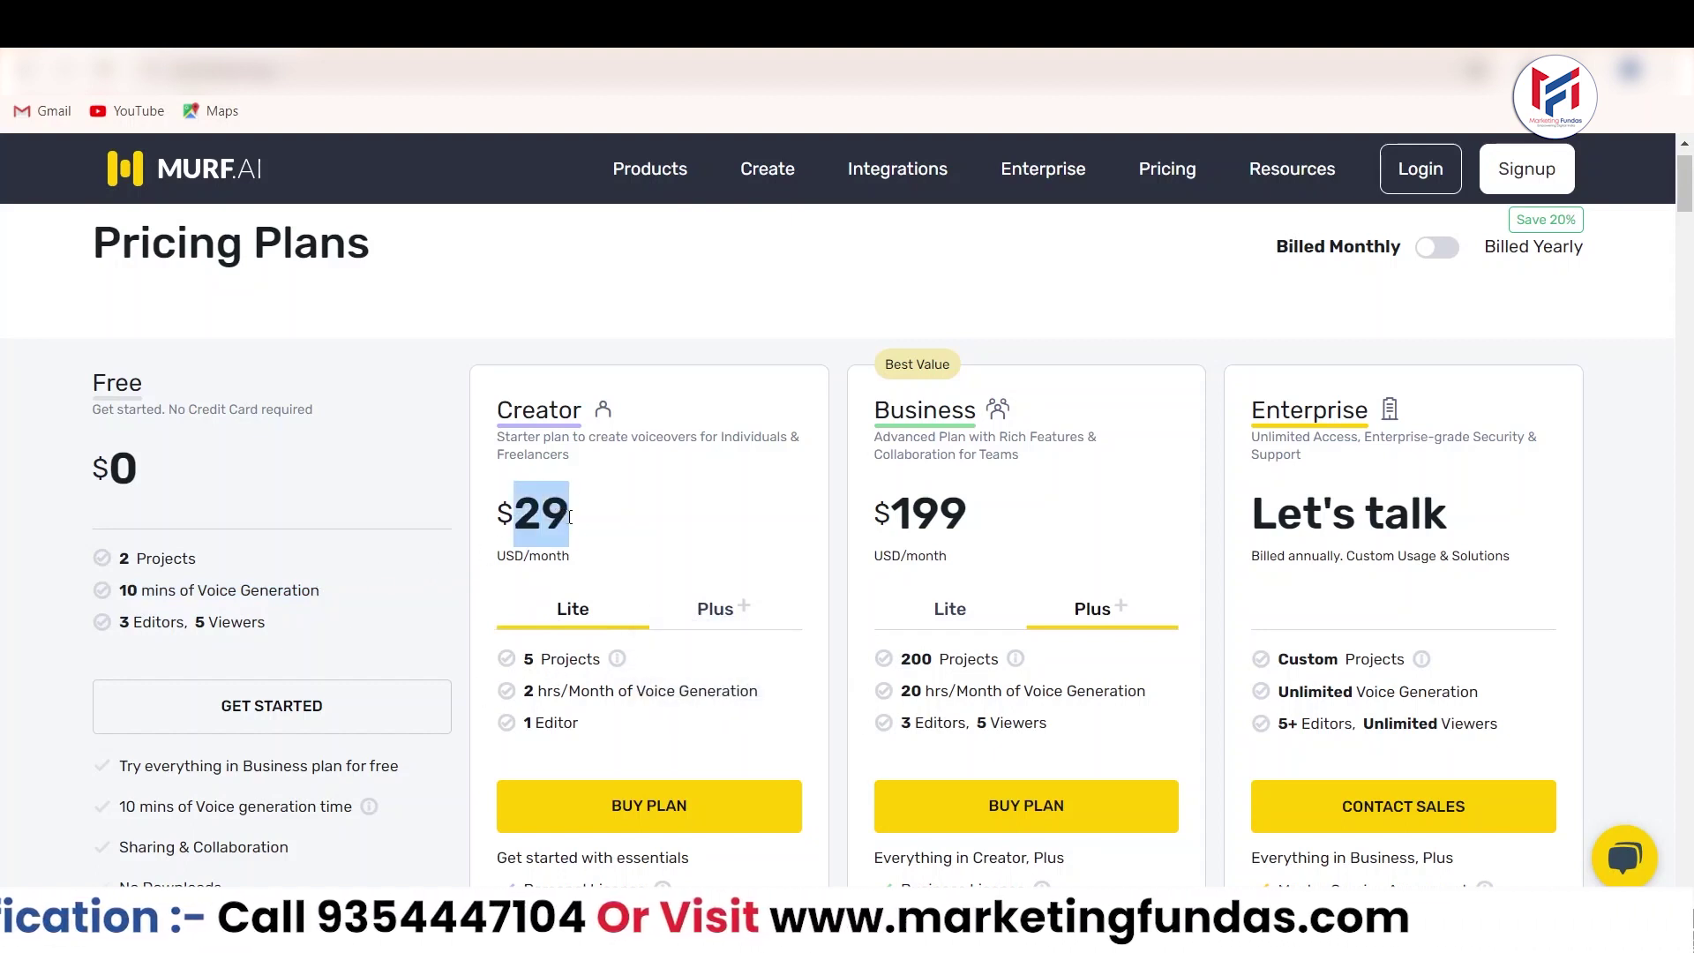
left_click(508, 621)
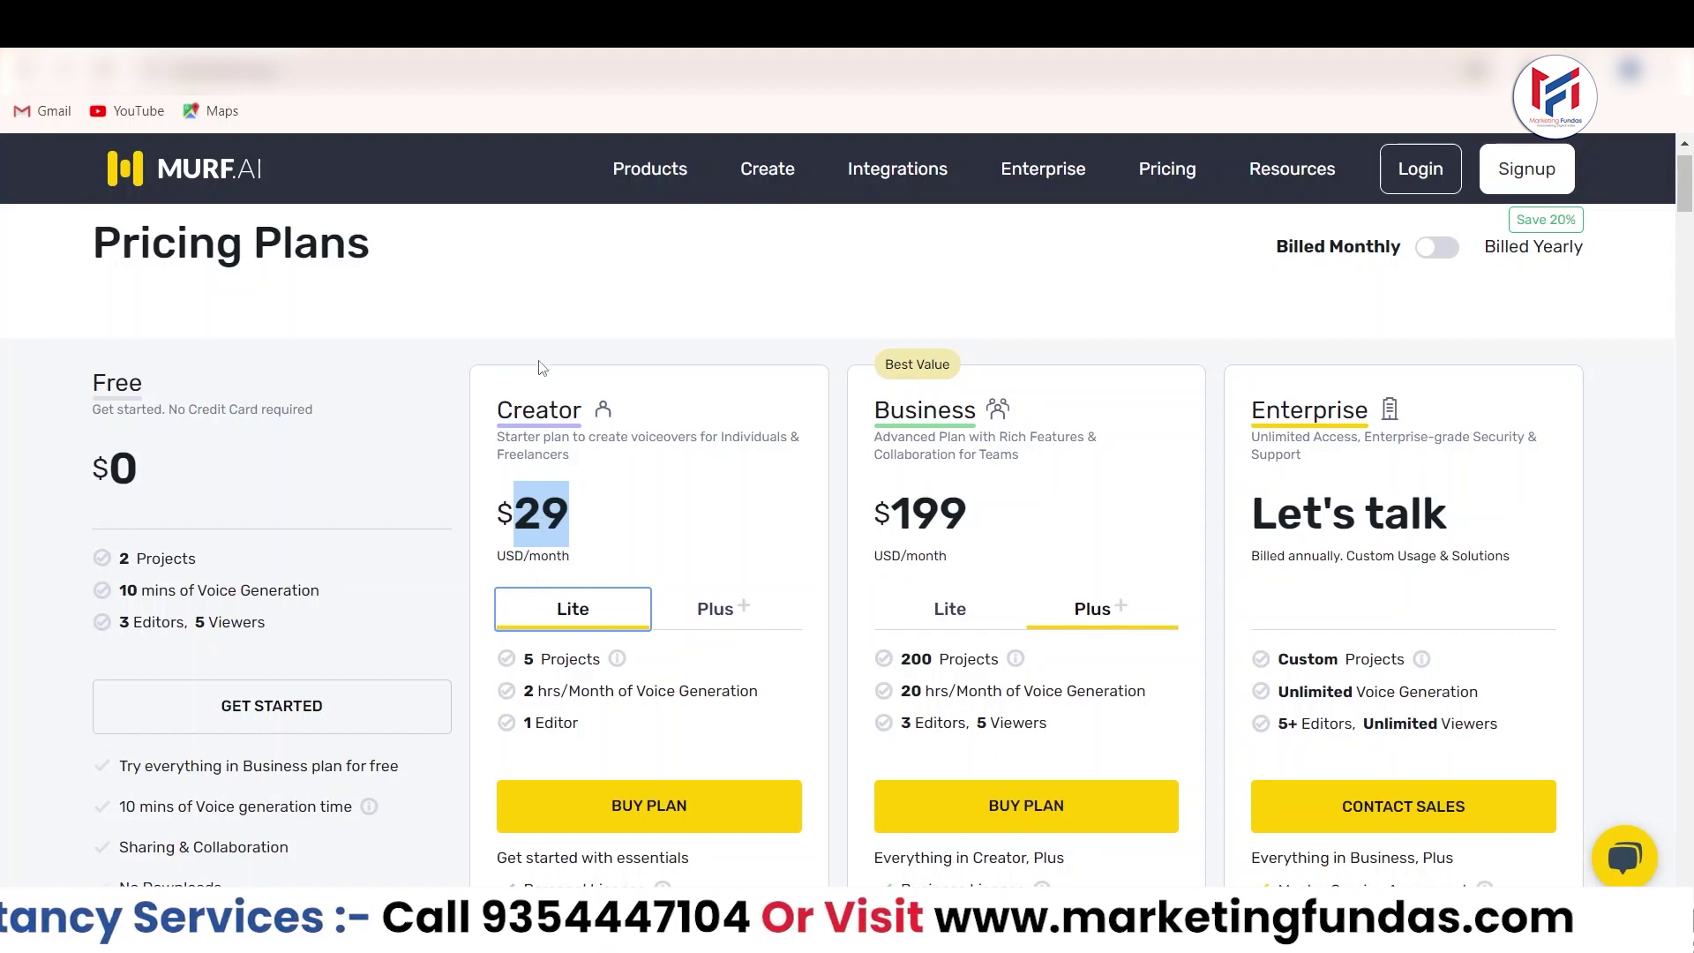
Get started with the Free plan from the Pricing Plans page to open account creation
scroll(541, 359, "down", 1)
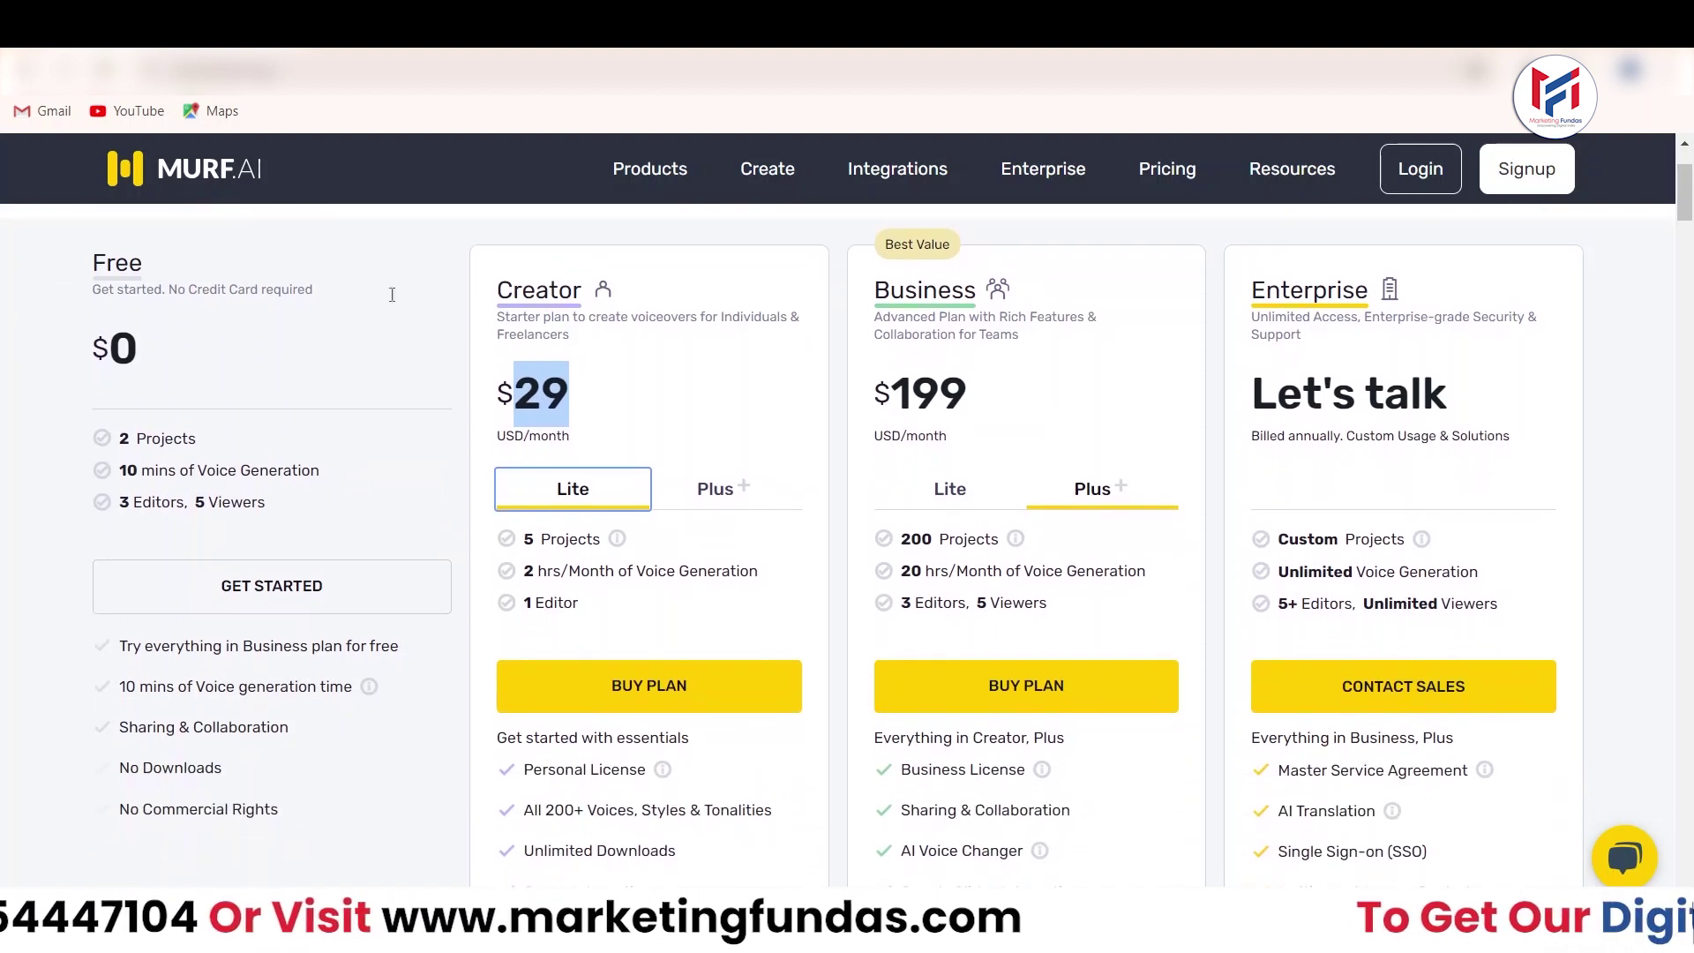
left_click_drag(92, 262, 129, 263)
left_click(250, 590)
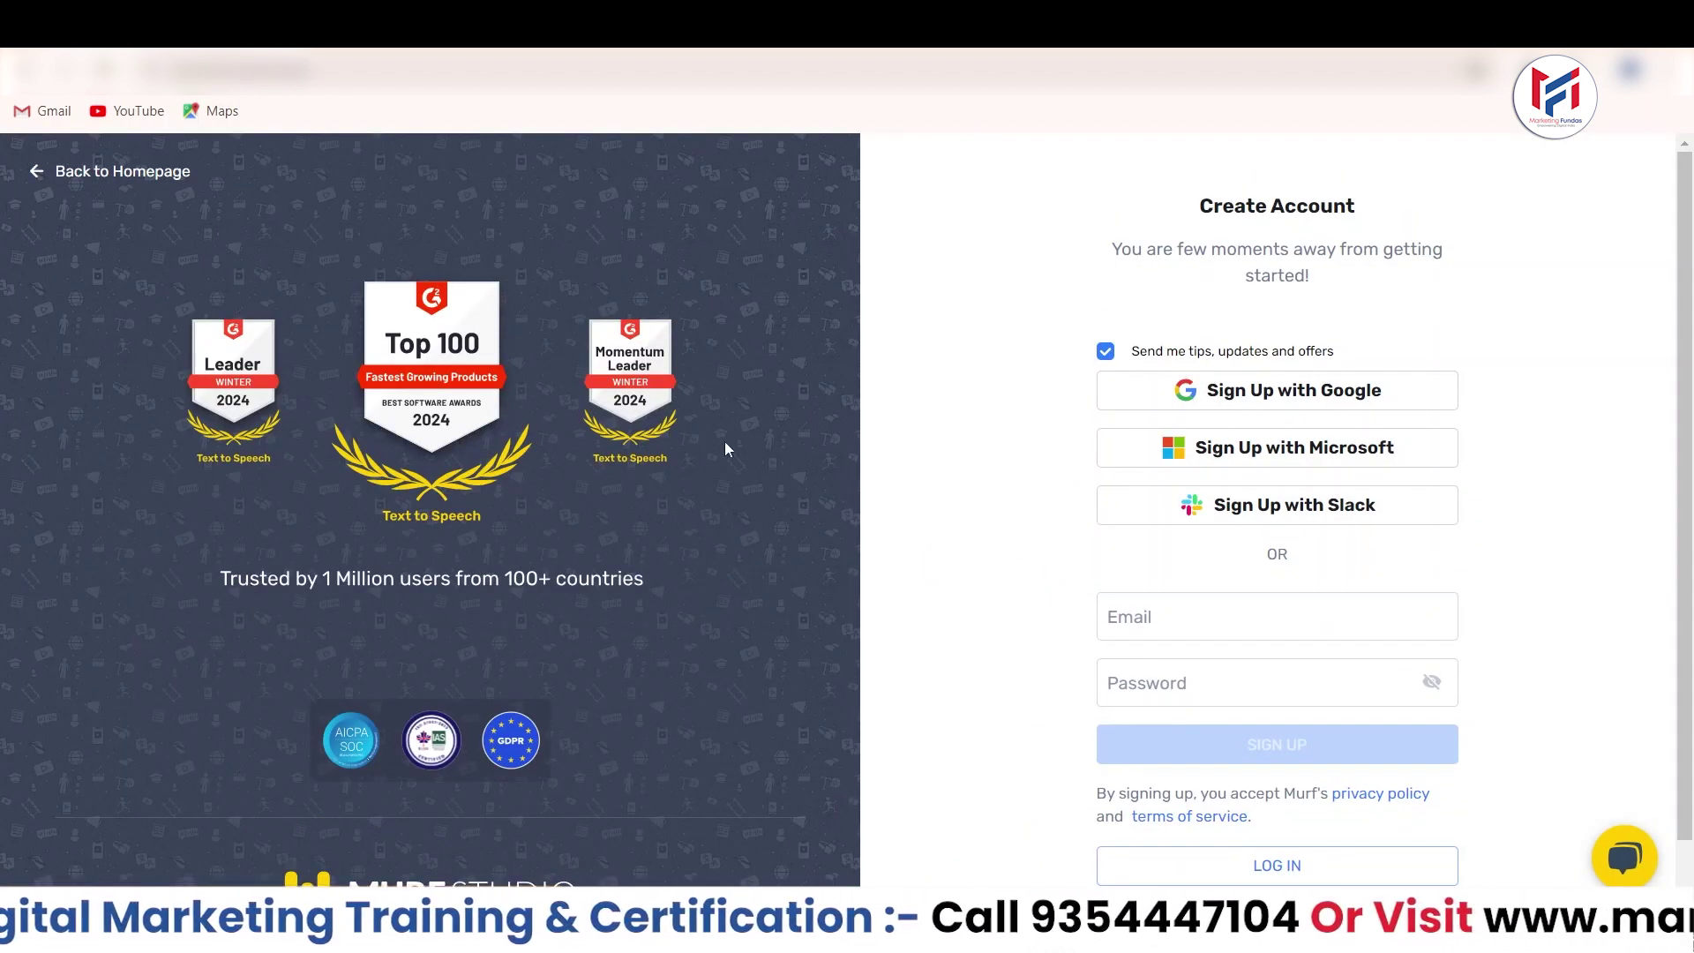
Look at the email and password sign-up fields and opt out of receiving tips, updates and offers
left_click(1226, 609)
left_click(1167, 687)
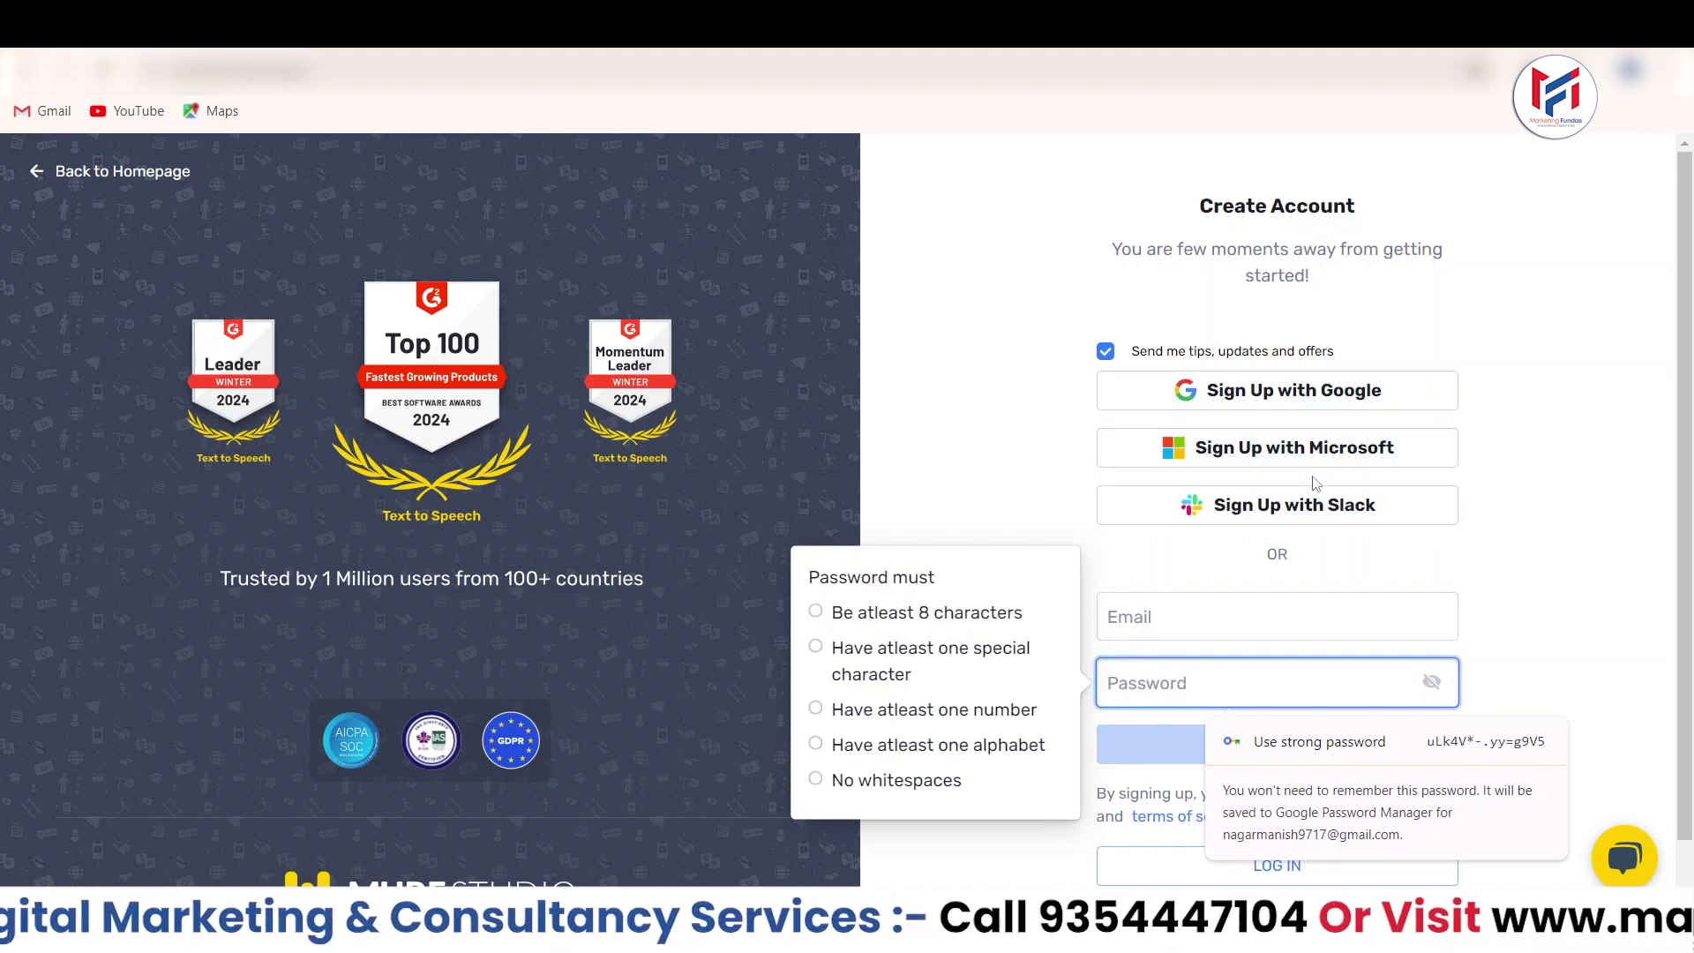
left_click(1105, 352)
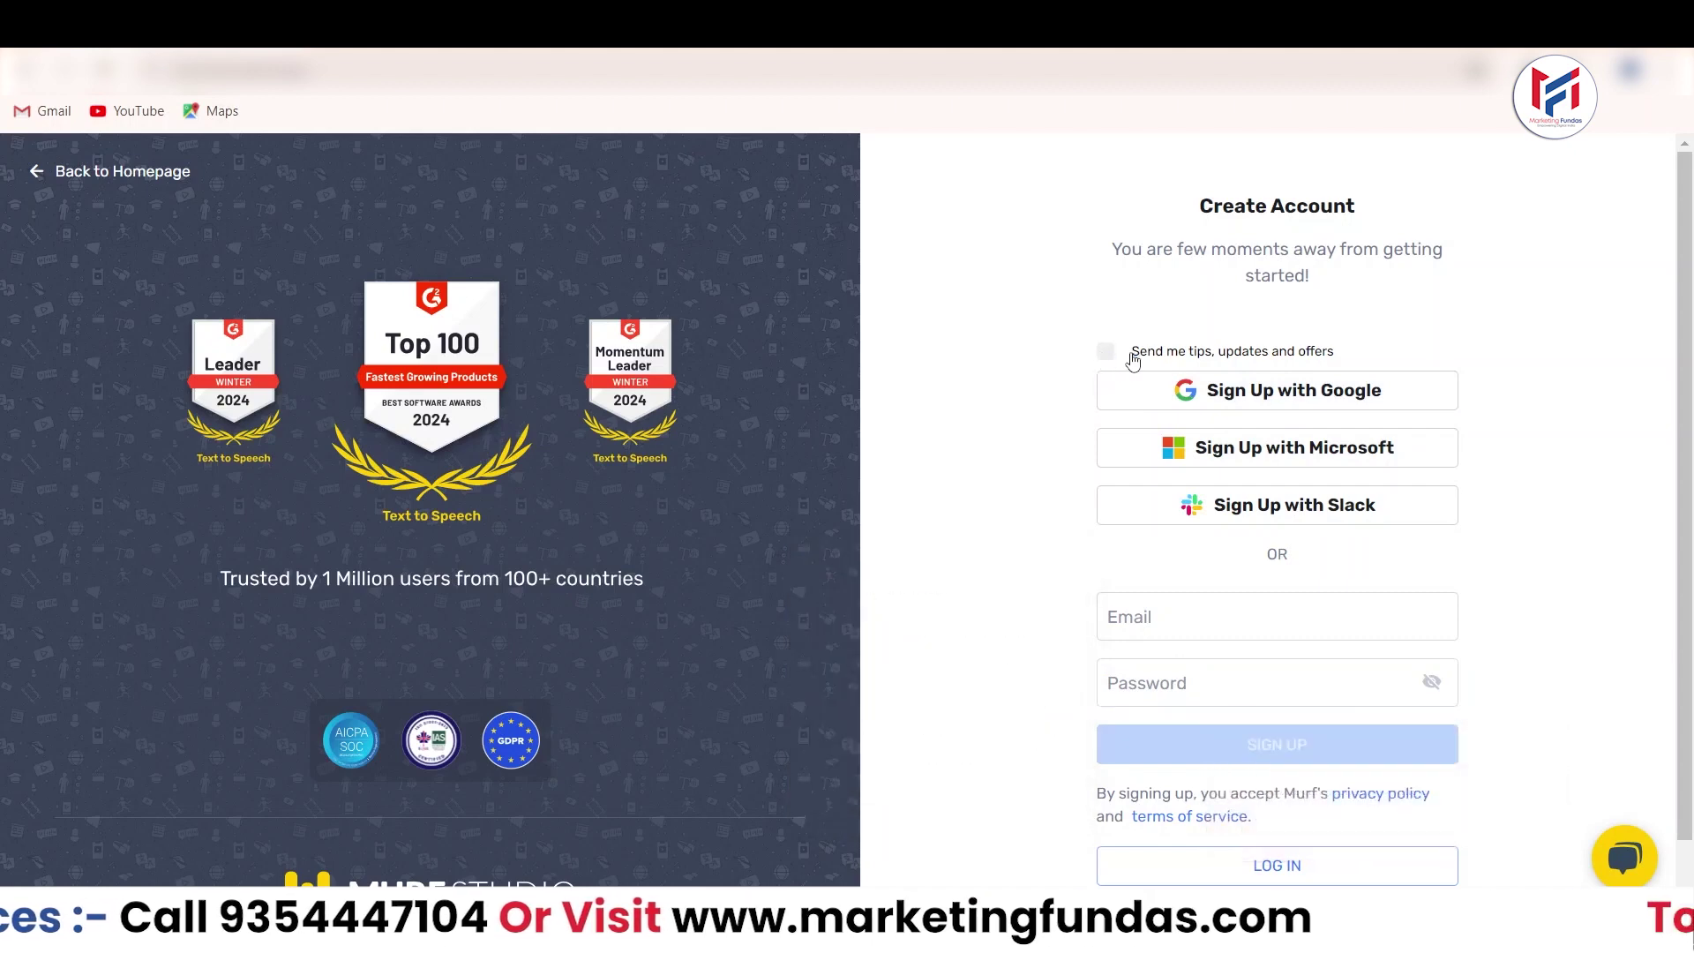
Sign up with Google by choosing the listed account and approving the sign-in to Murf
left_click(1231, 403)
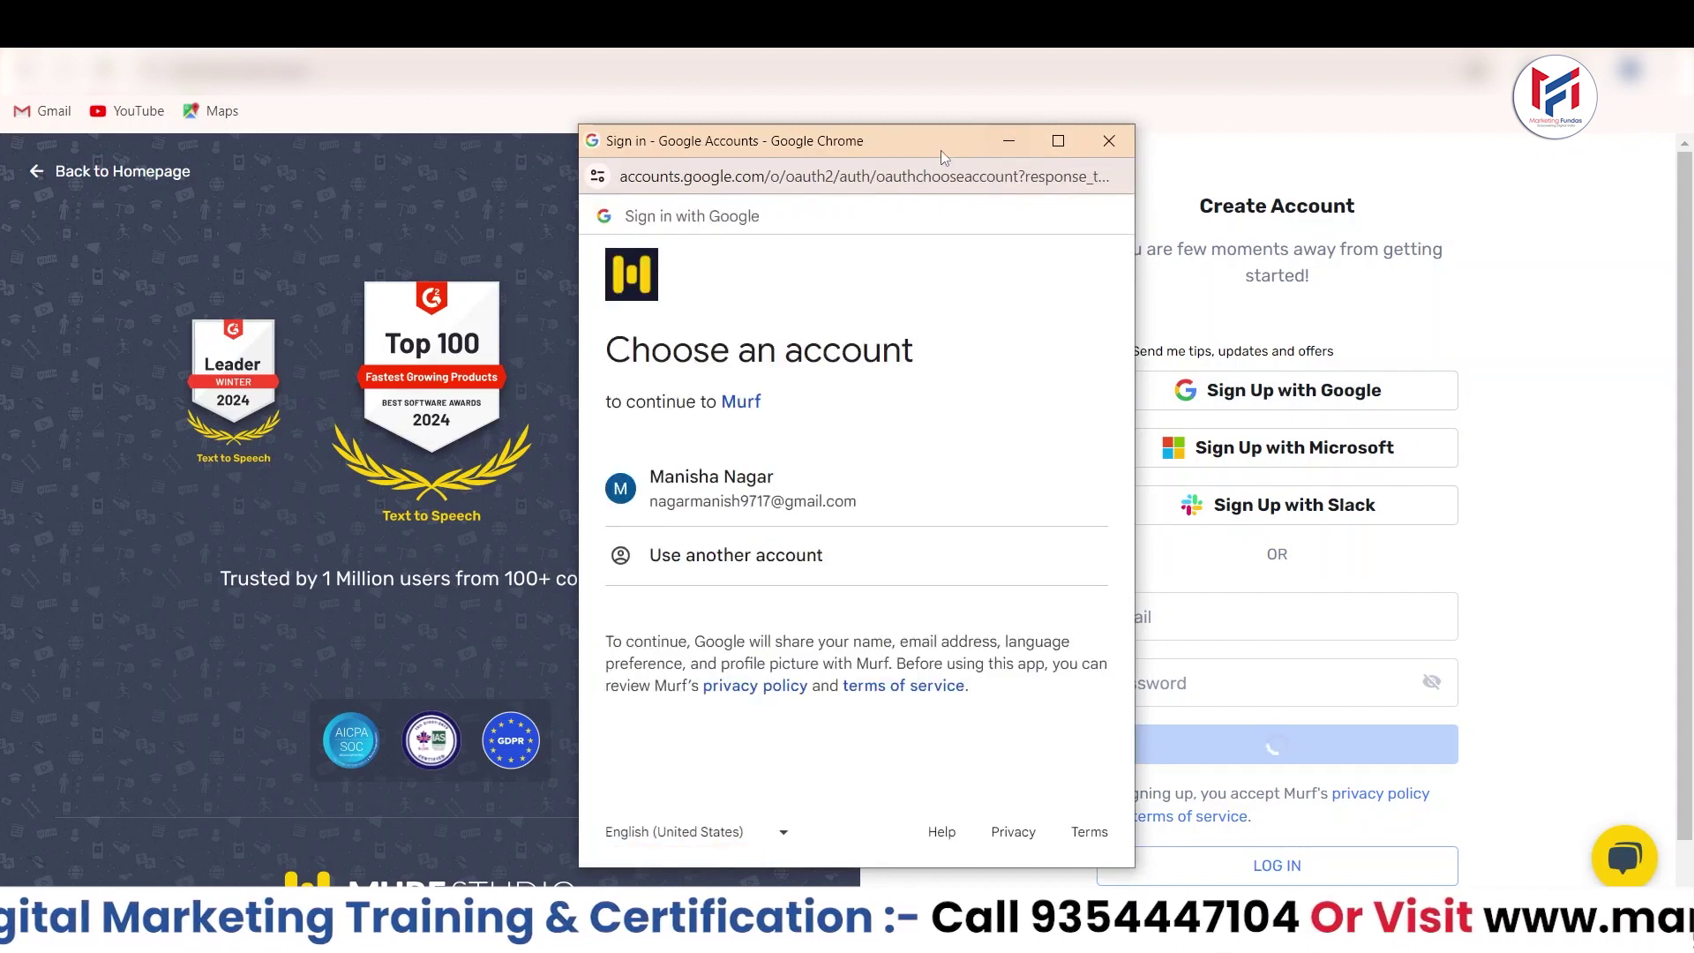
left_click_drag(937, 149, 940, 113)
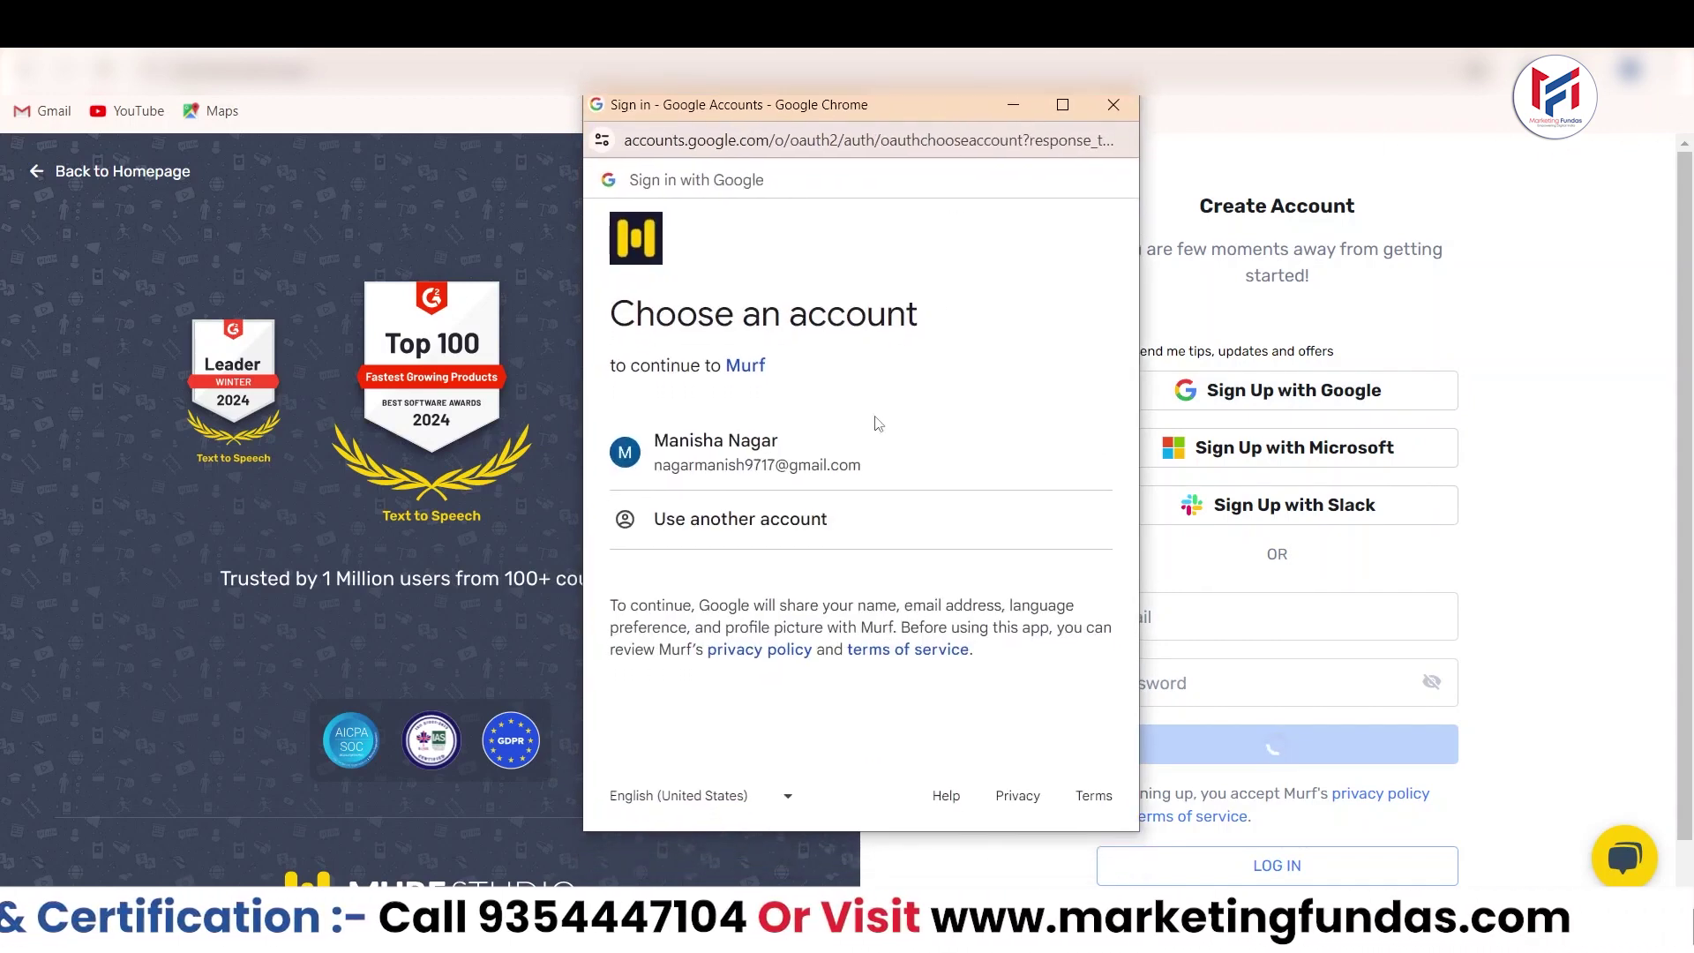
left_click(785, 475)
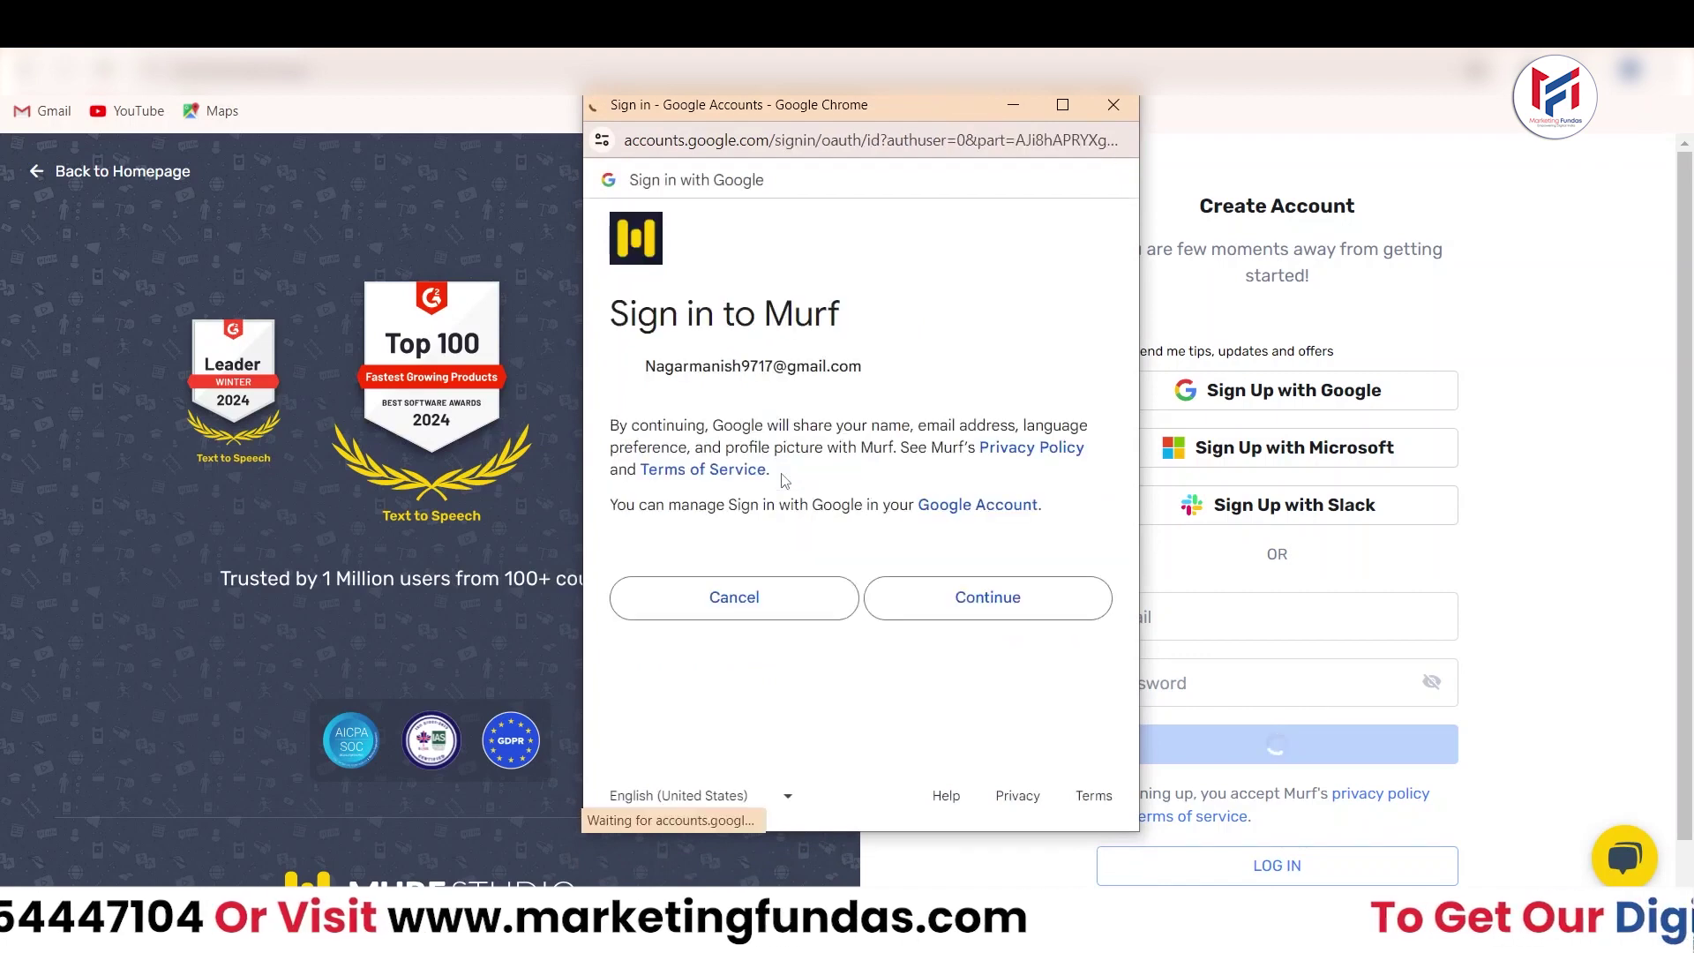
left_click(962, 600)
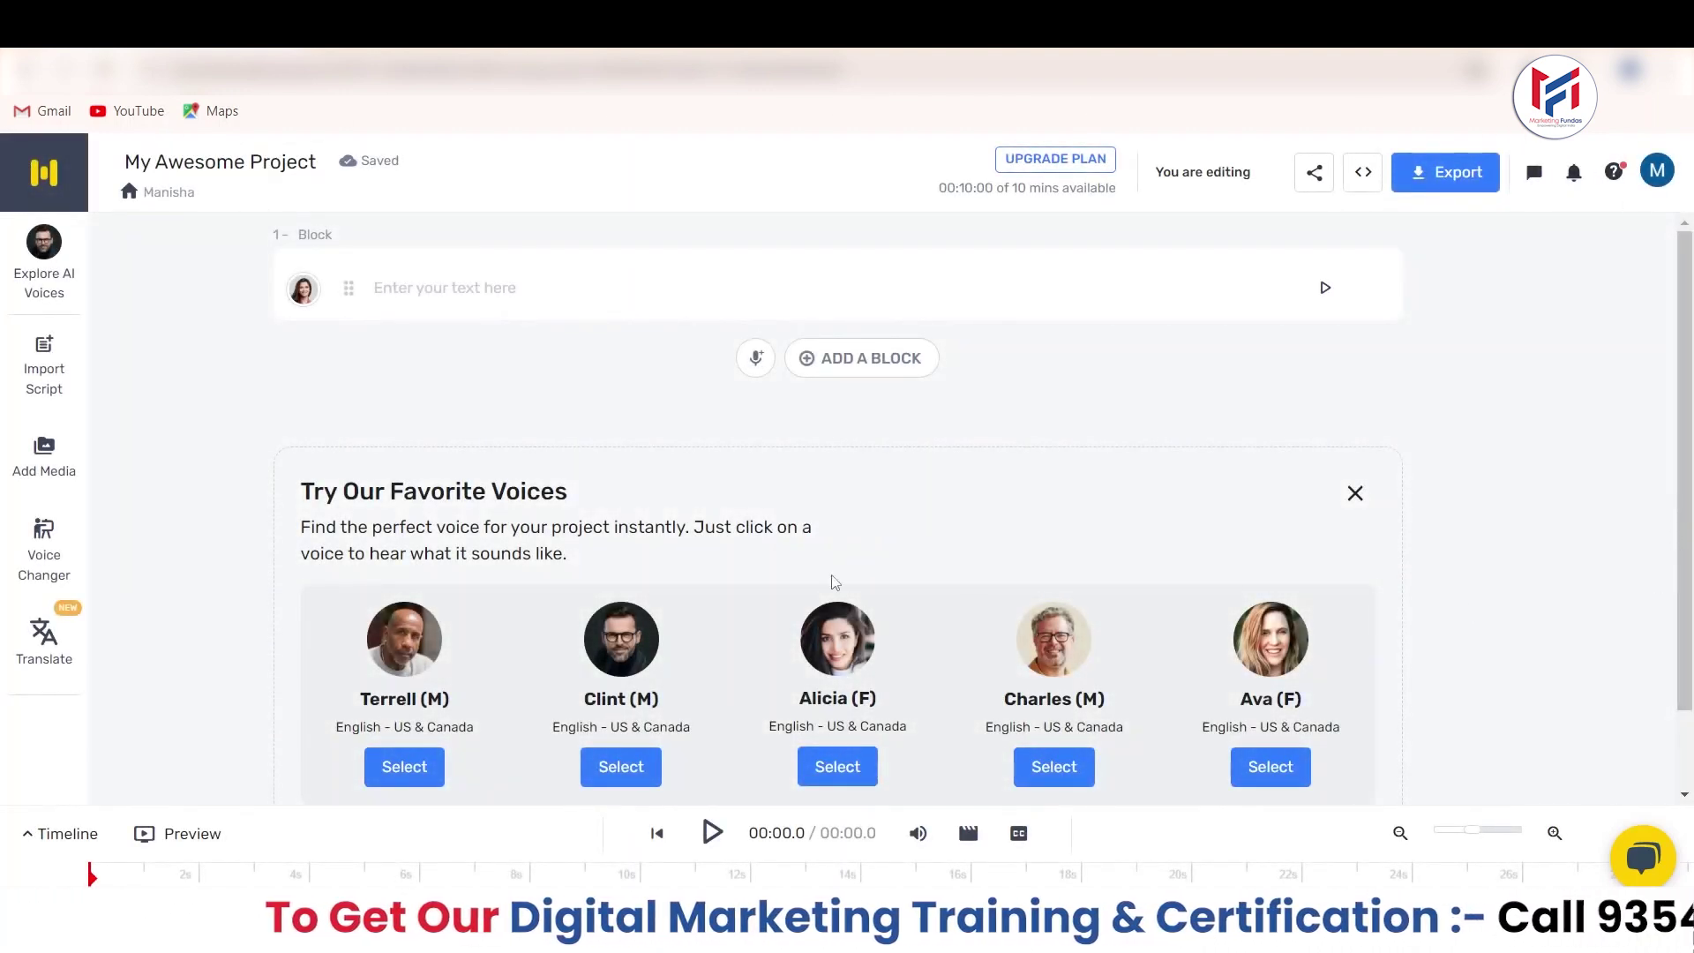
Look over the new My Awesome Project in the editor and return to the studio home page
scroll(1693, 328, "down", 1)
scroll(1693, 328, "up", 1)
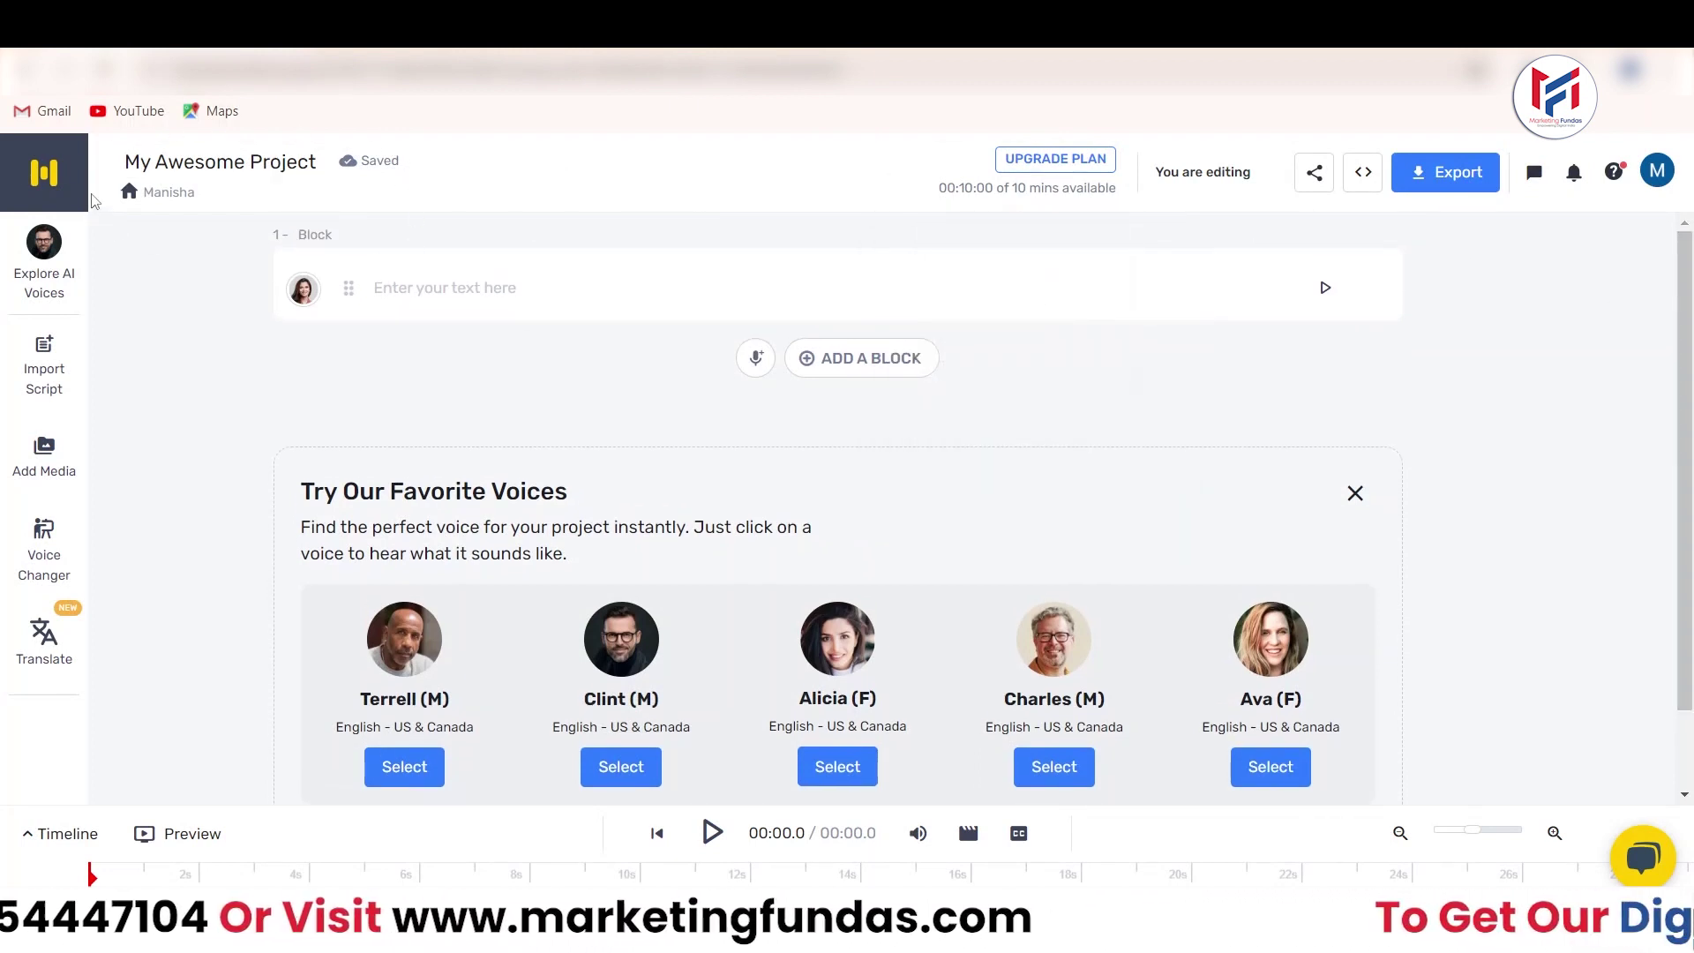
left_click_drag(122, 163, 325, 169)
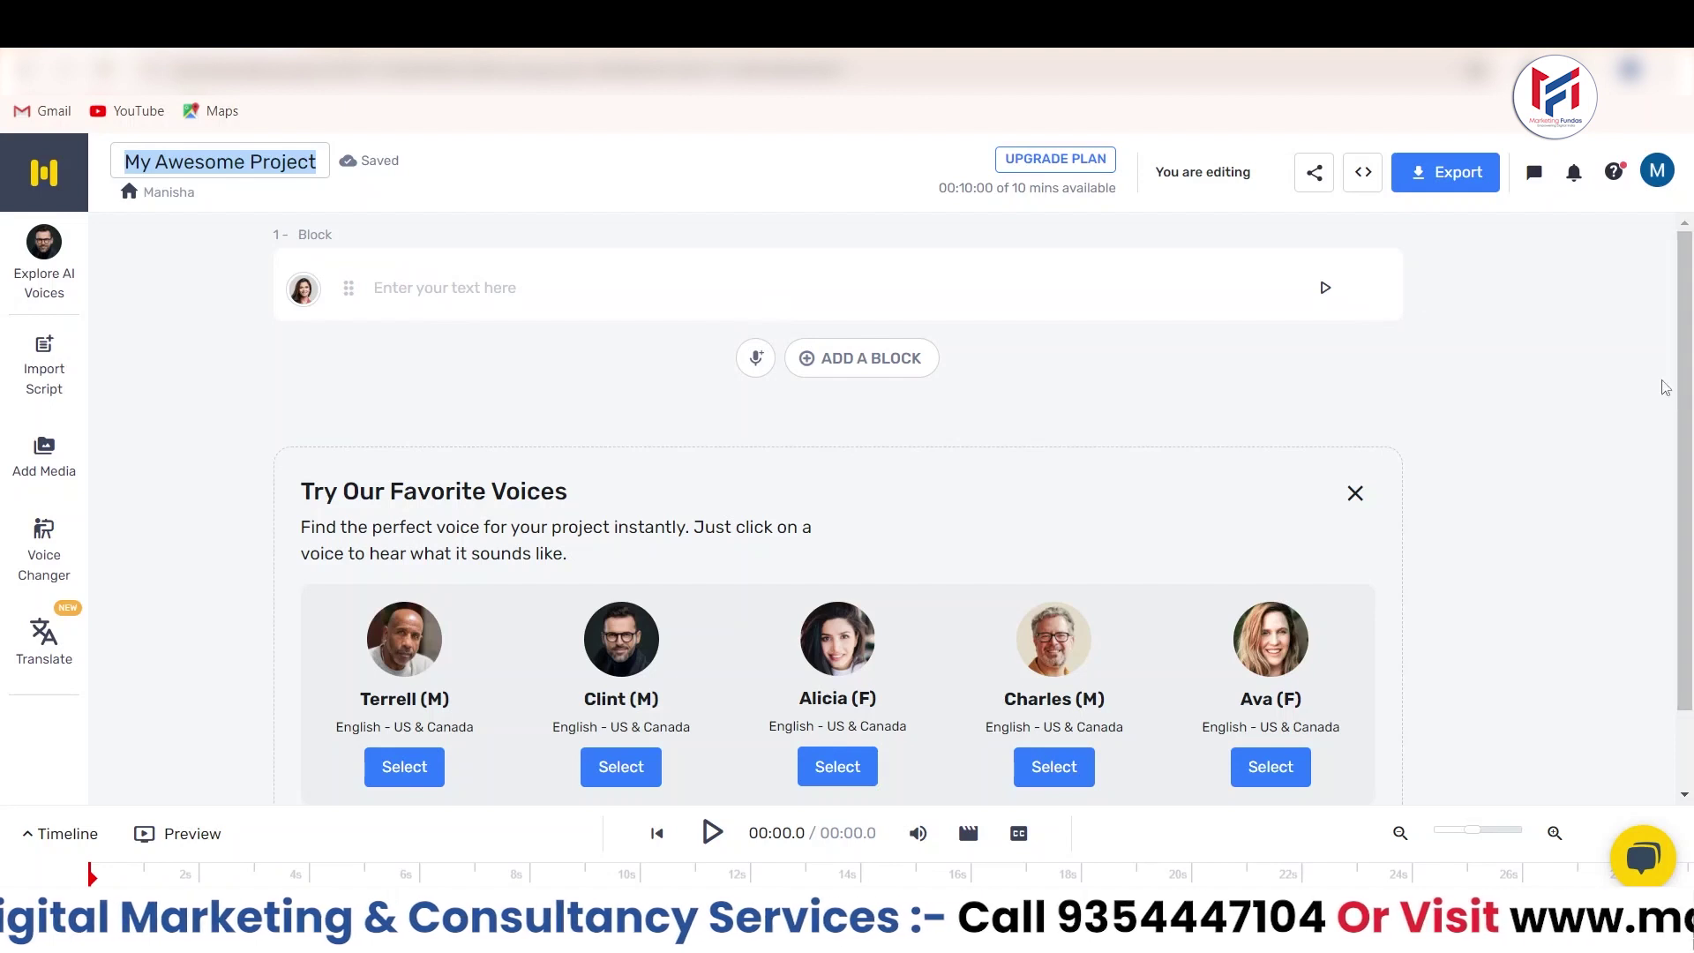
left_click(44, 177)
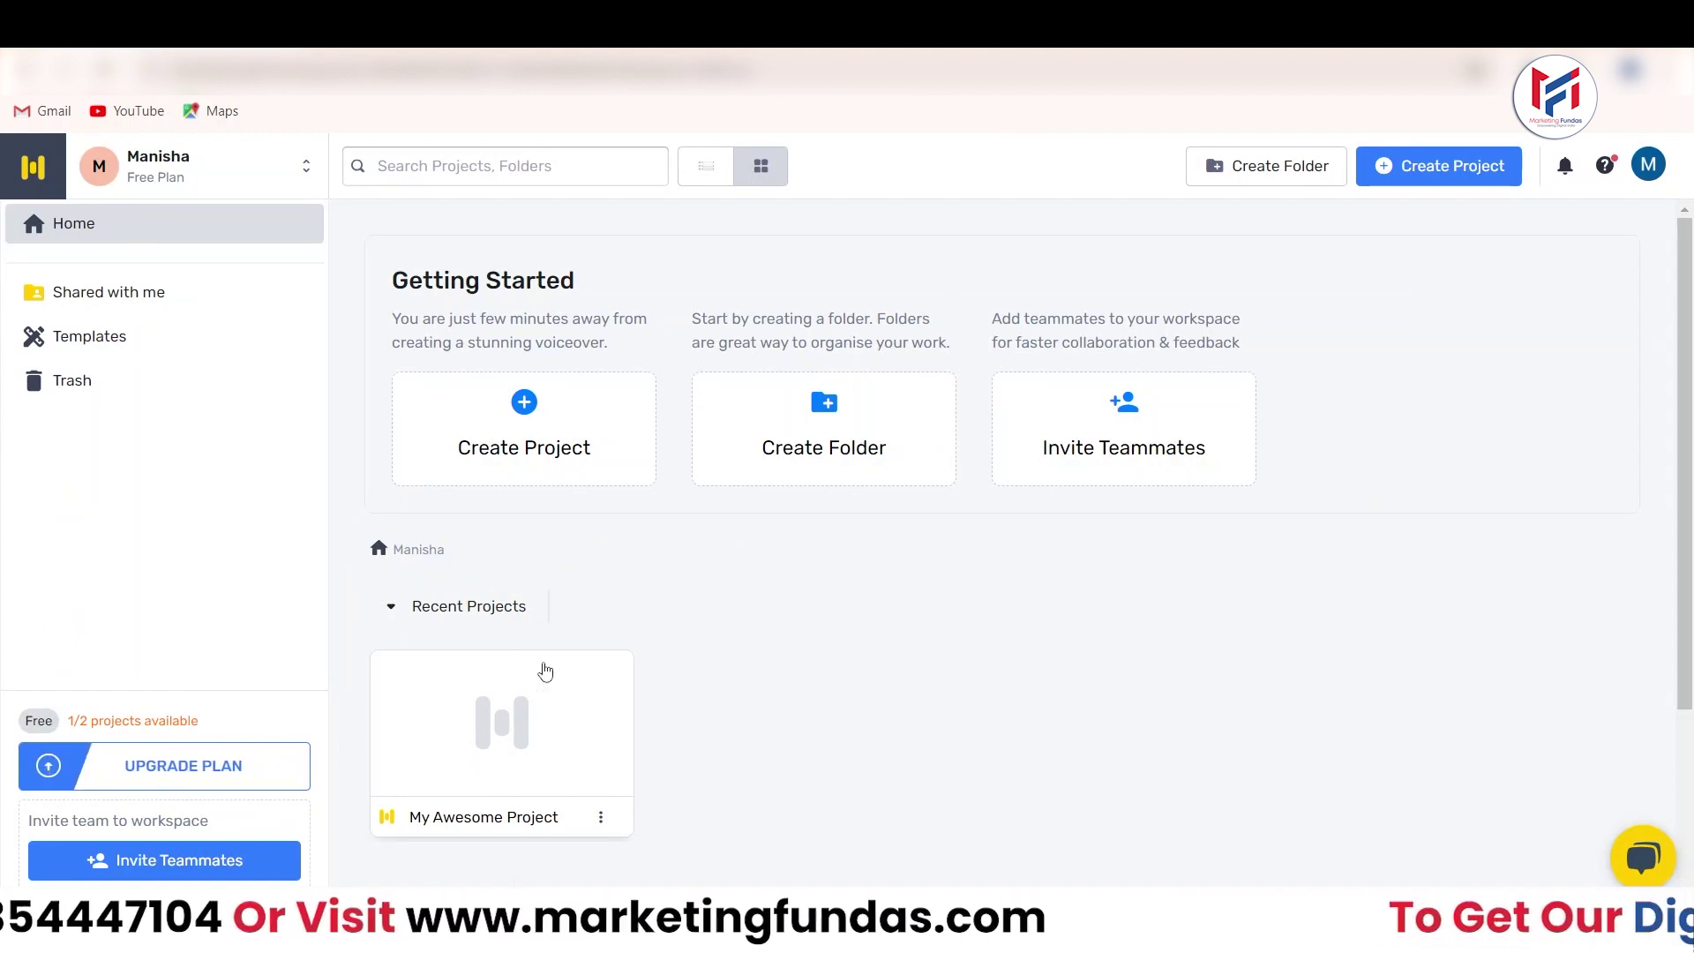
Delete My Awesome Project from the recent projects and check how many projects the Free plan has available
left_click(600, 819)
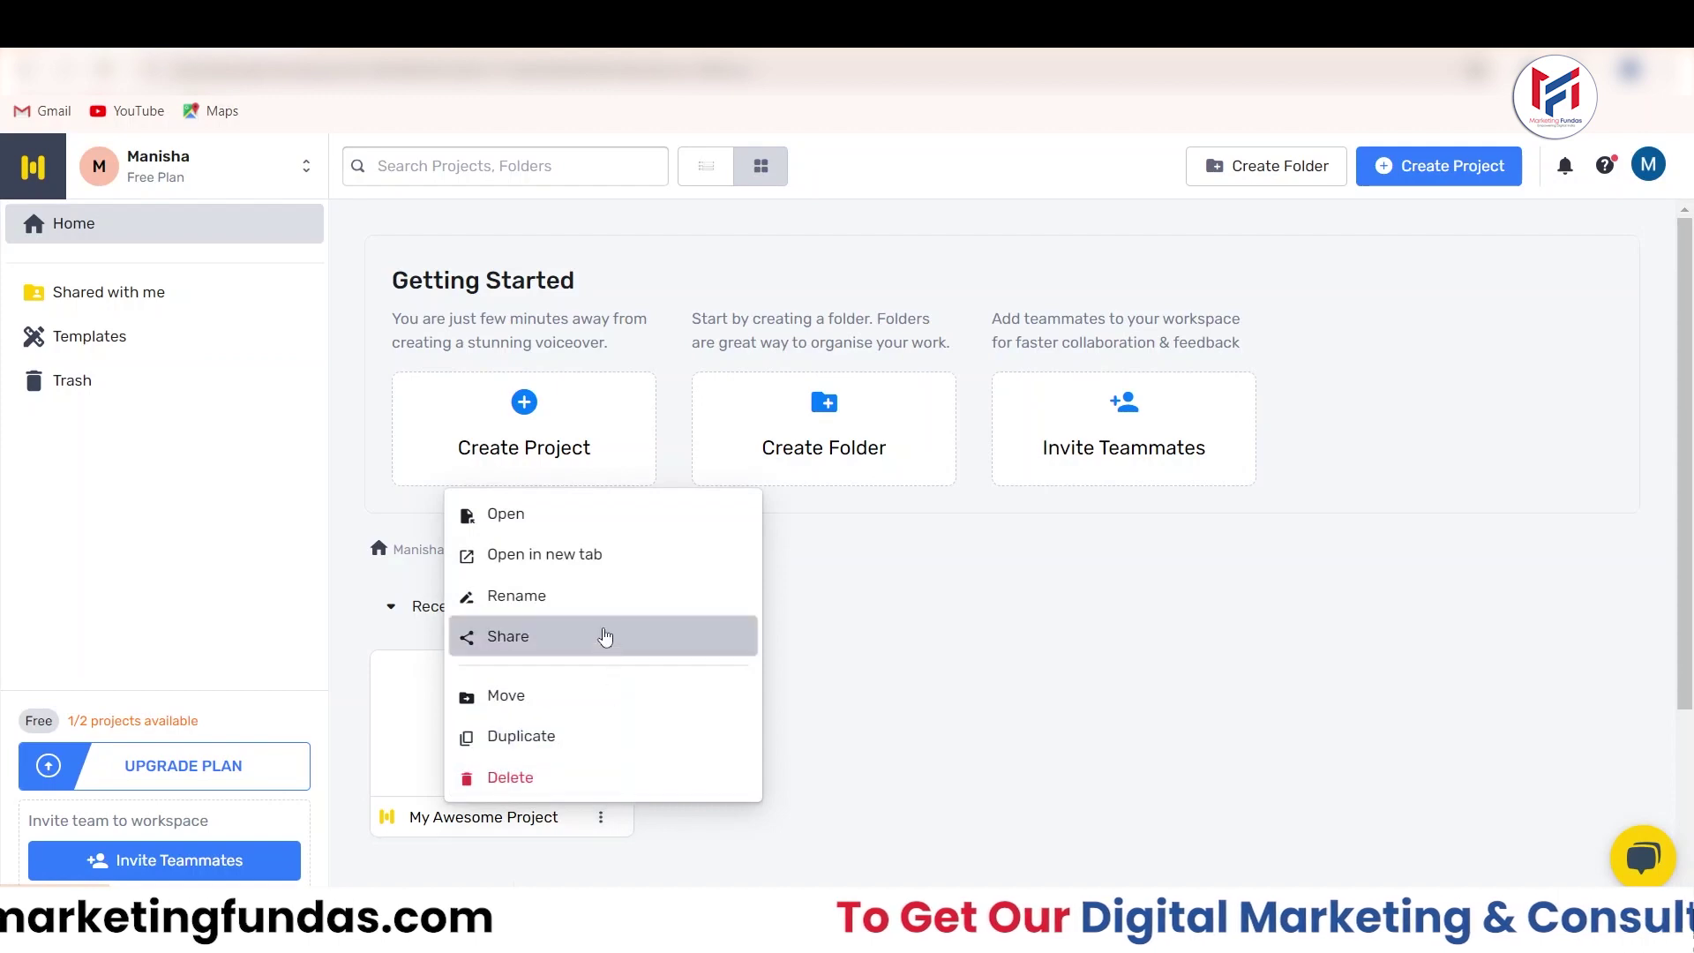
left_click(559, 777)
left_click(1088, 572)
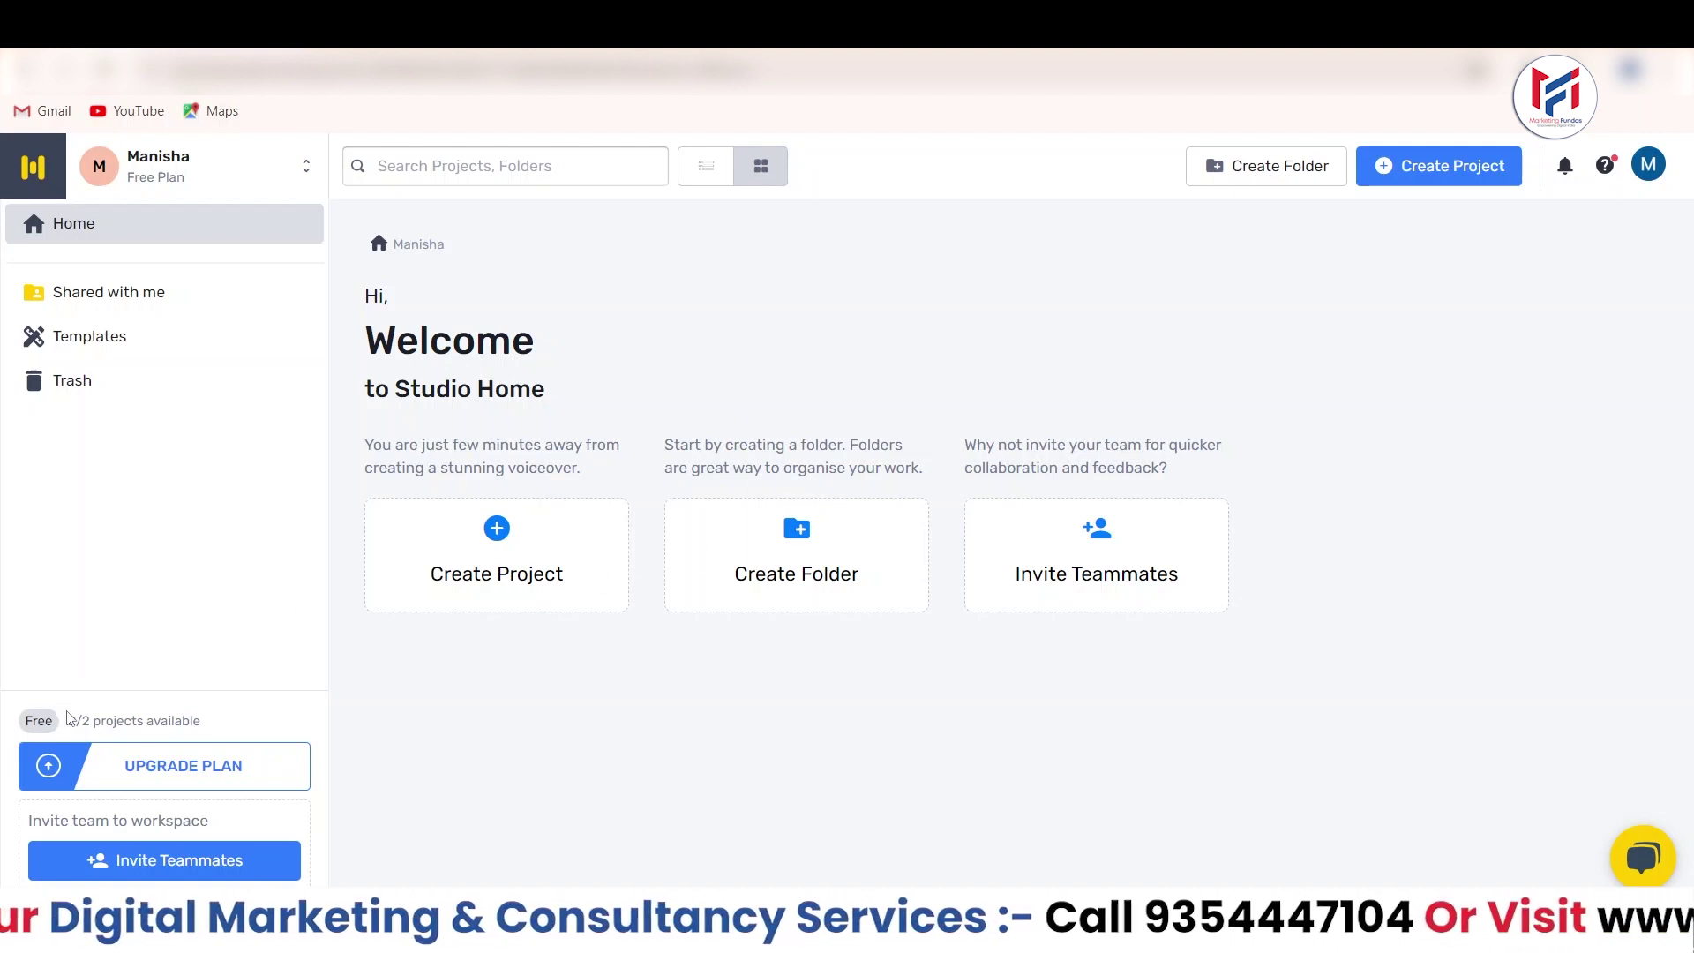
left_click_drag(70, 722, 106, 722)
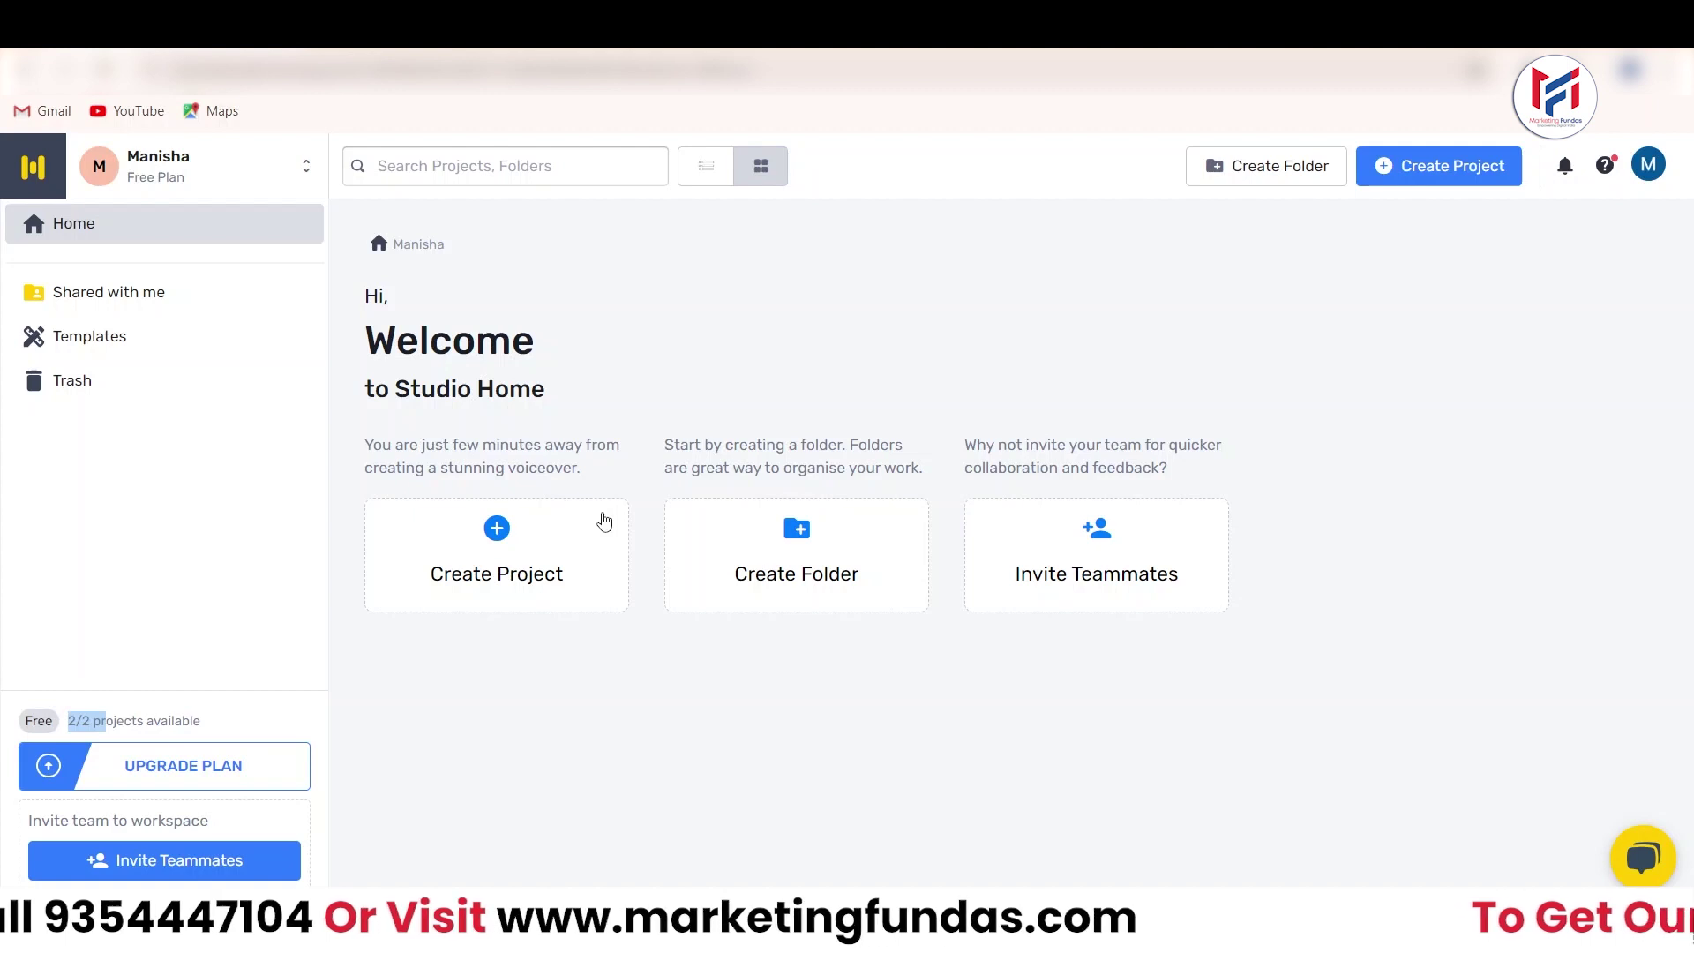
View the Shared with me folder and browse the template library, including the Product/Business Promos
left_click(130, 304)
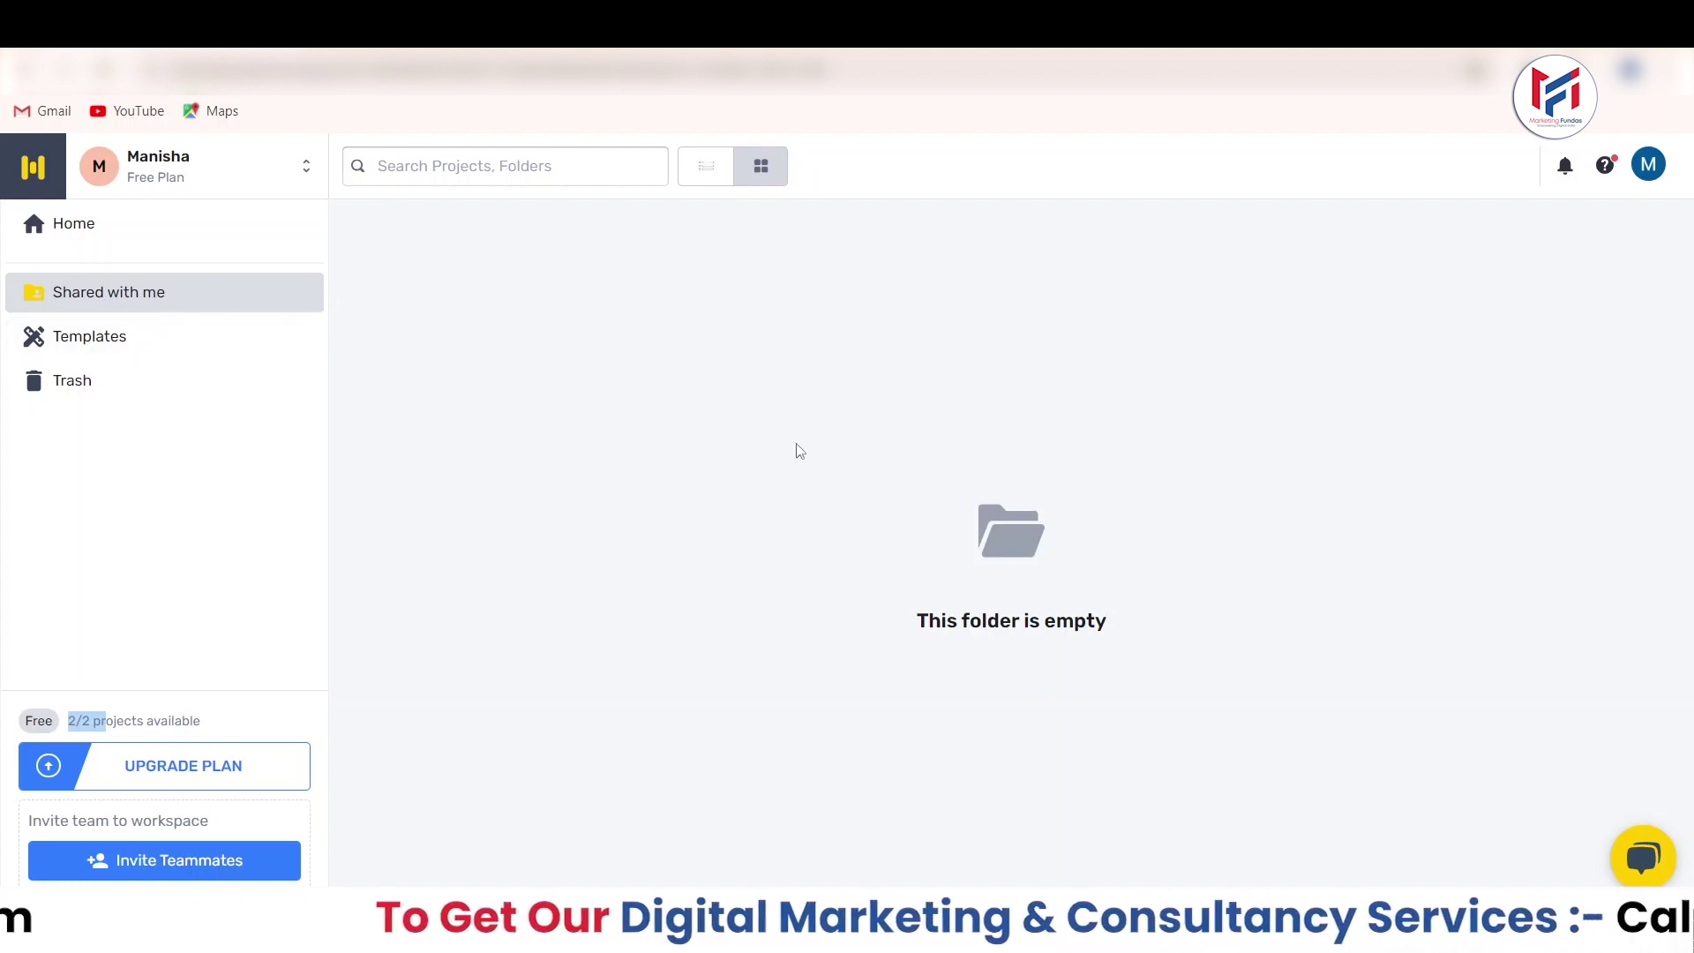
left_click(100, 344)
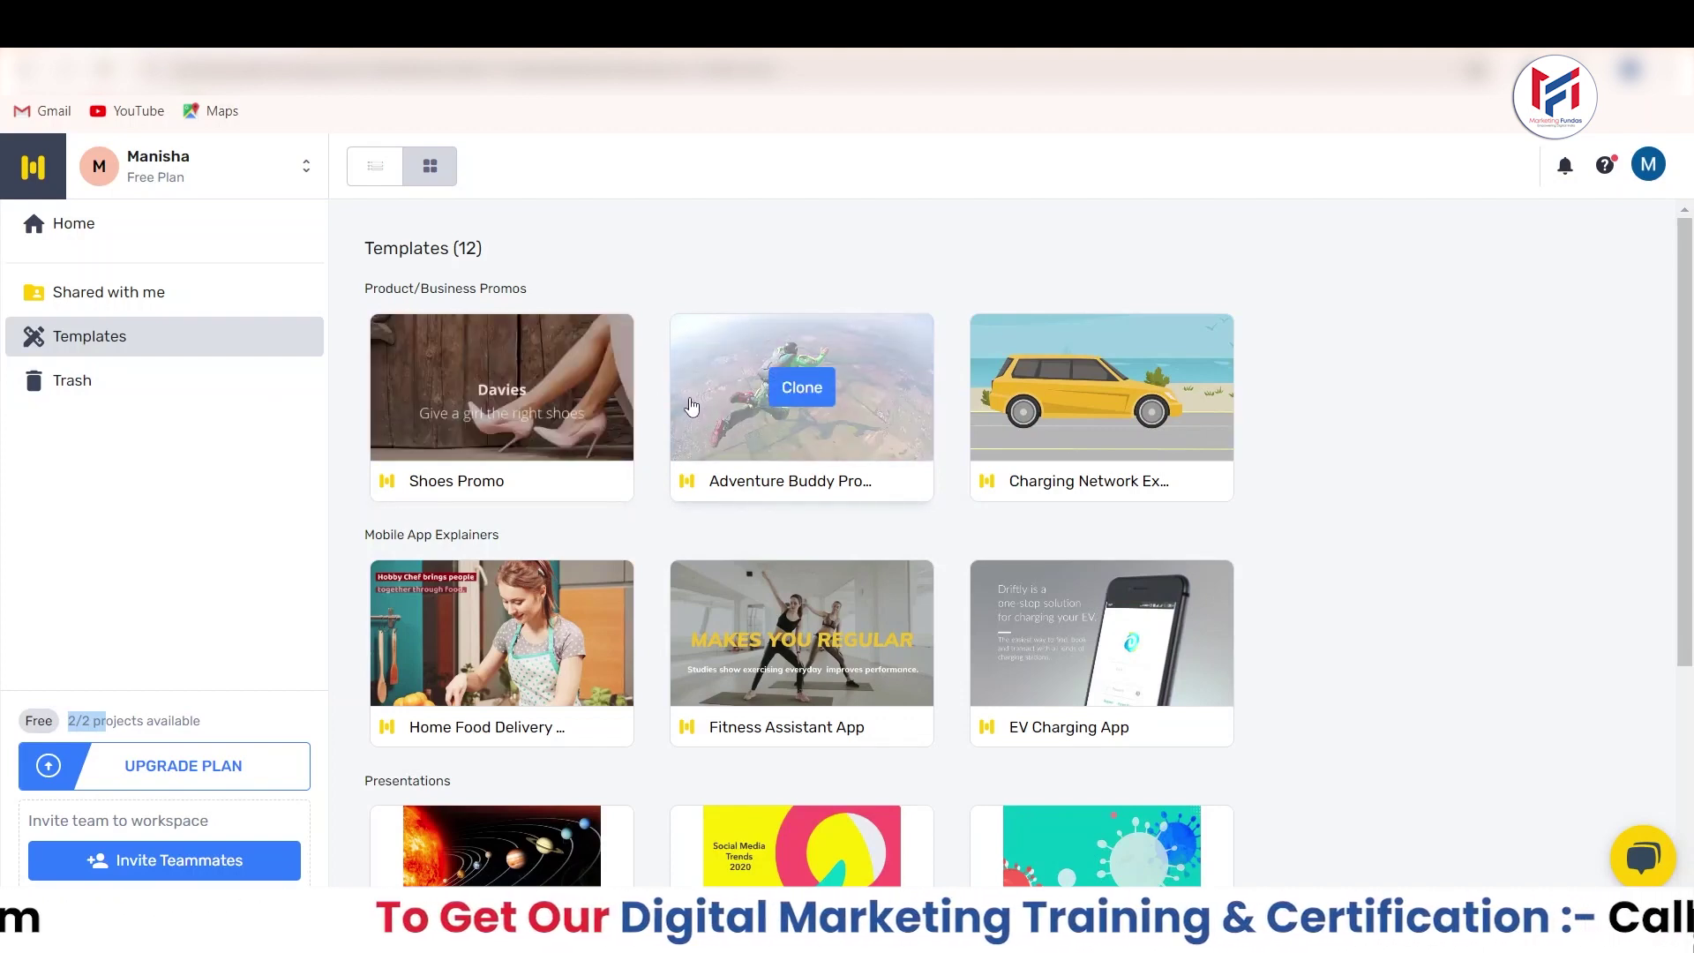
mouse_move(459, 392)
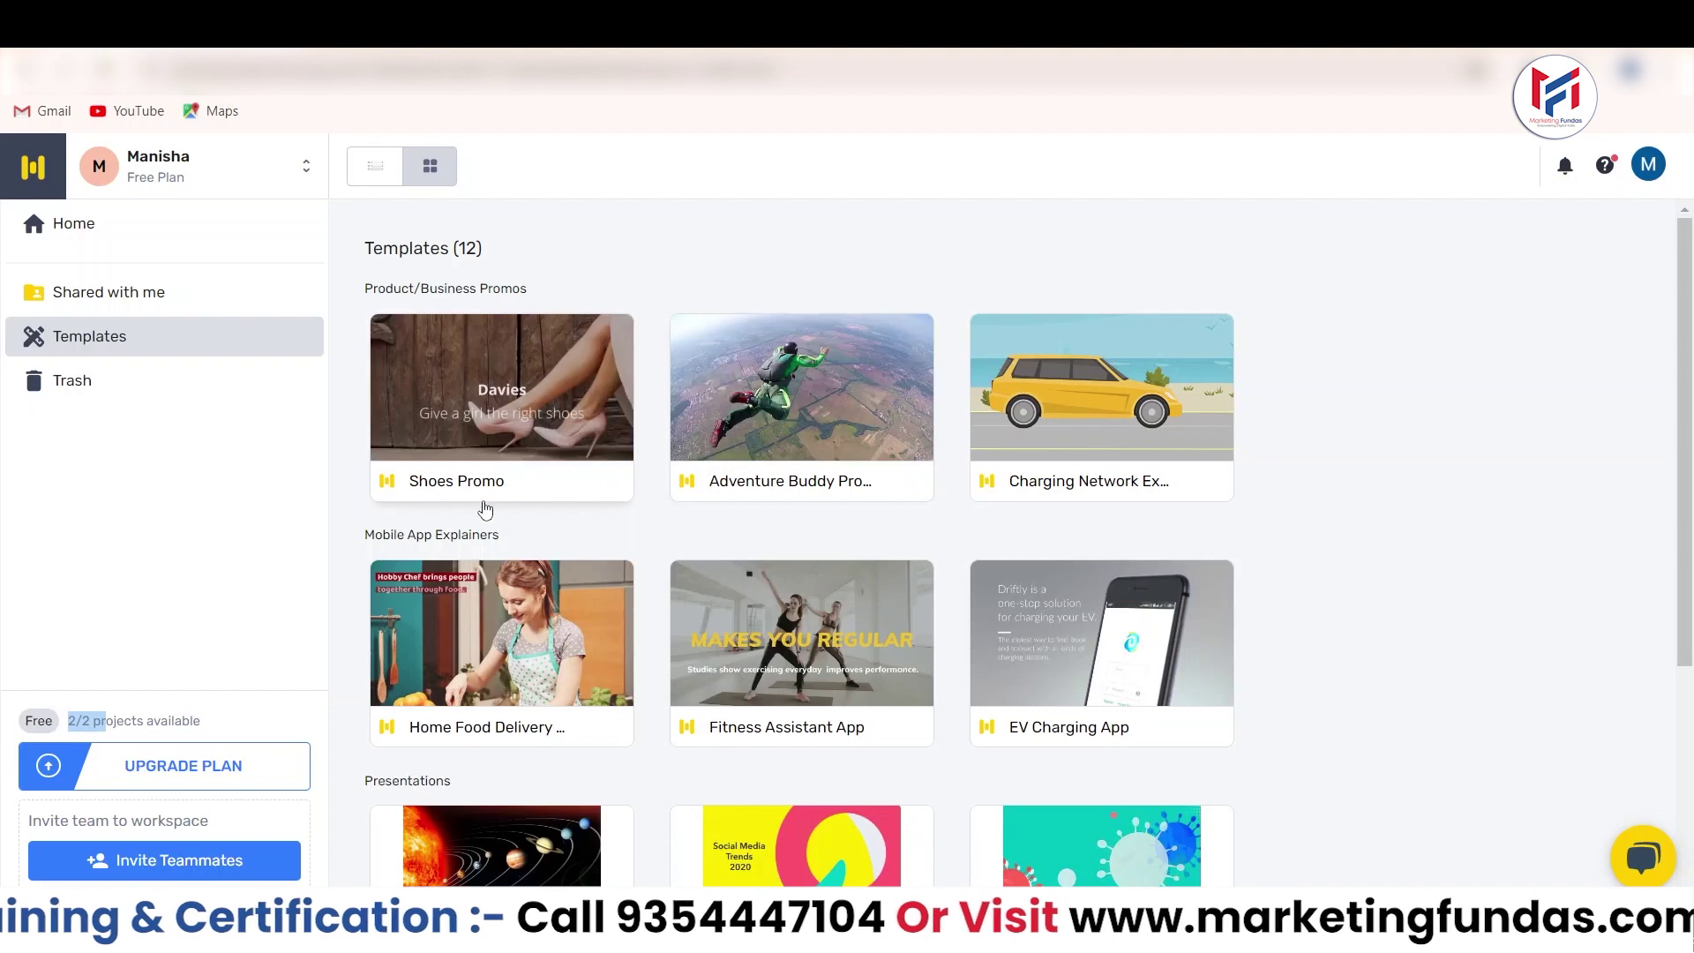
mouse_move(1049, 414)
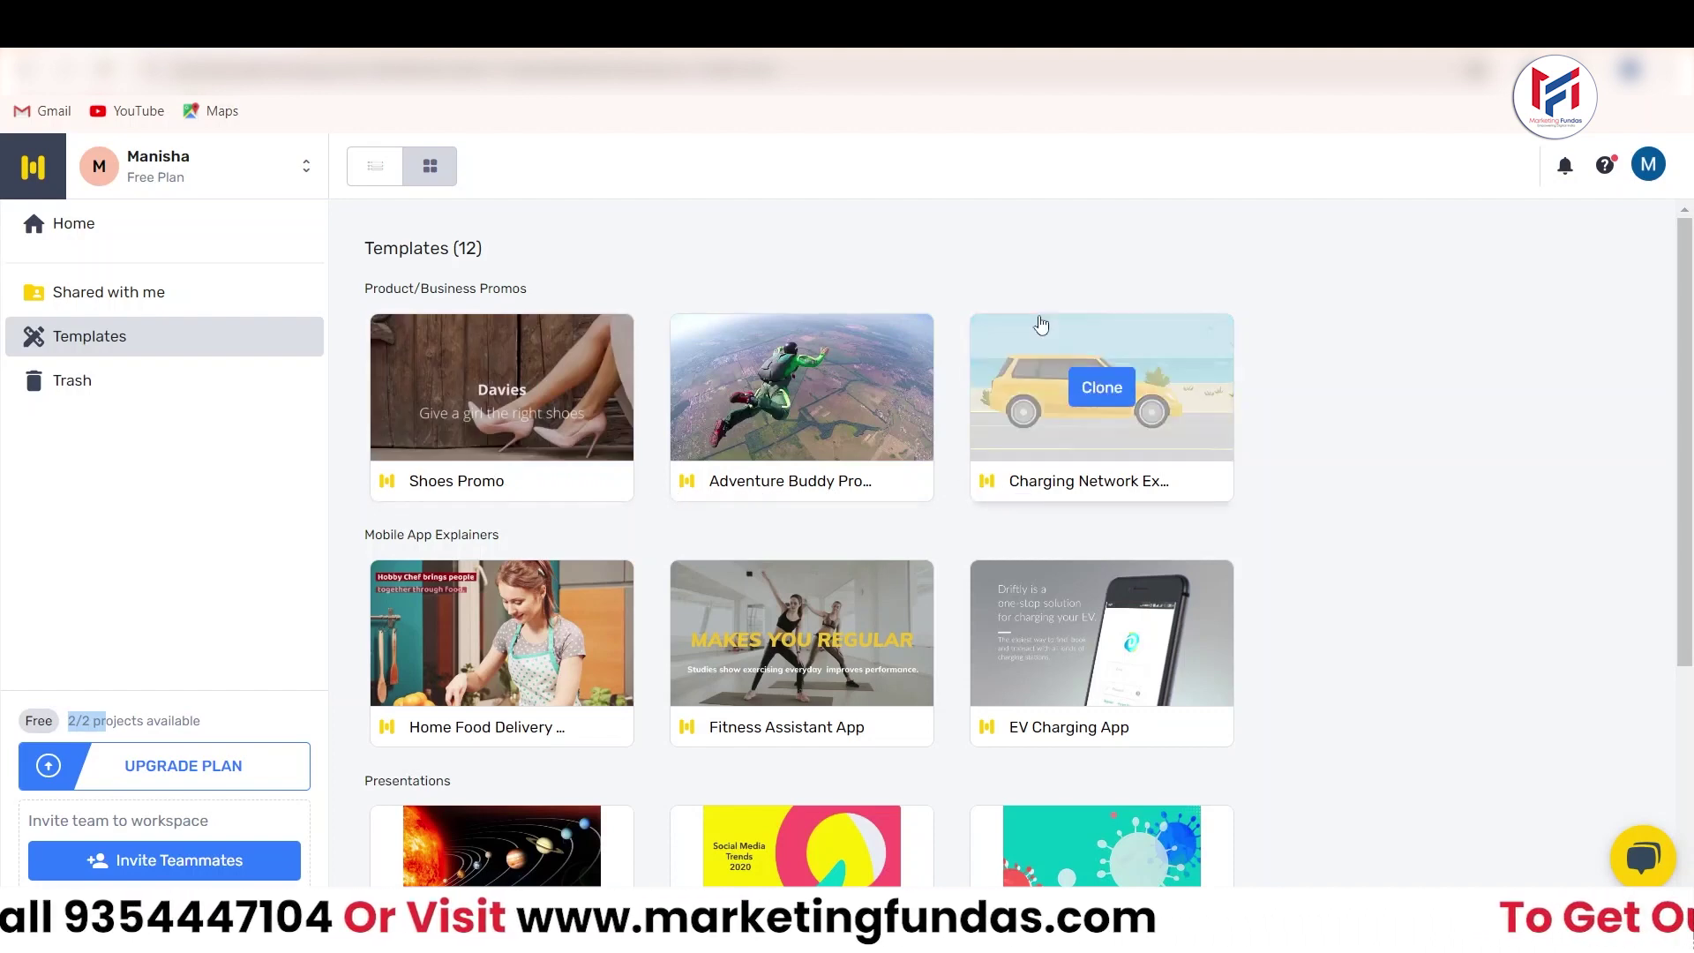
left_click_drag(1690, 389, 1690, 614)
mouse_move(754, 839)
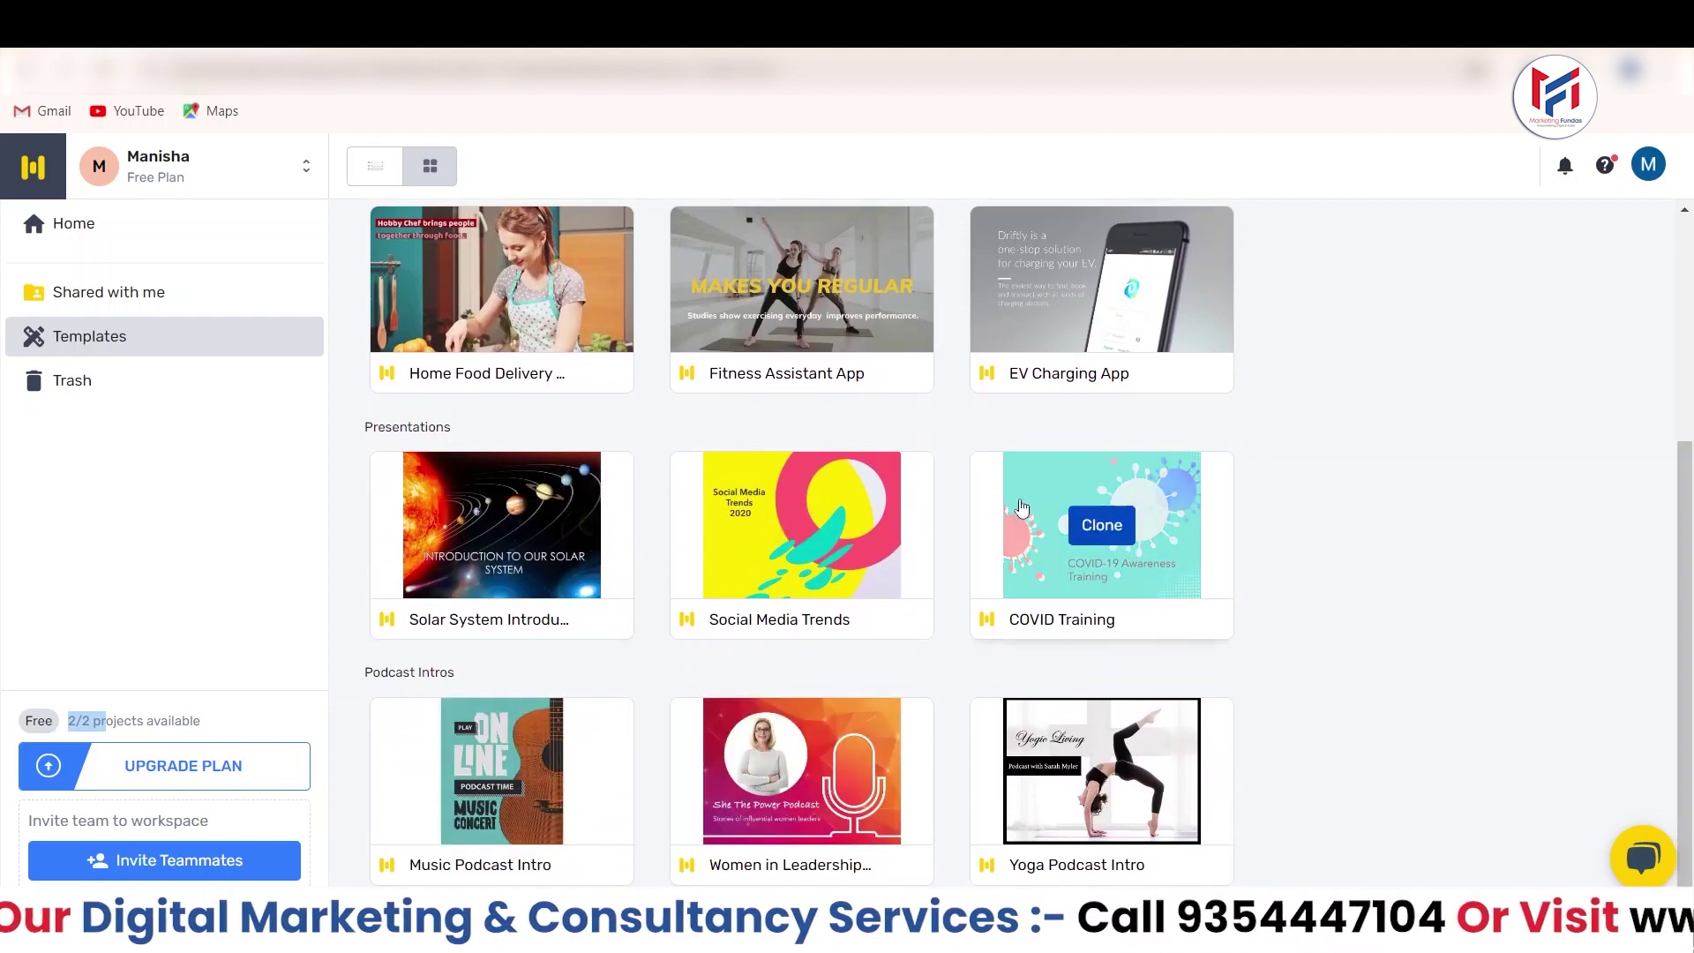
scroll(649, 321, "up", 2)
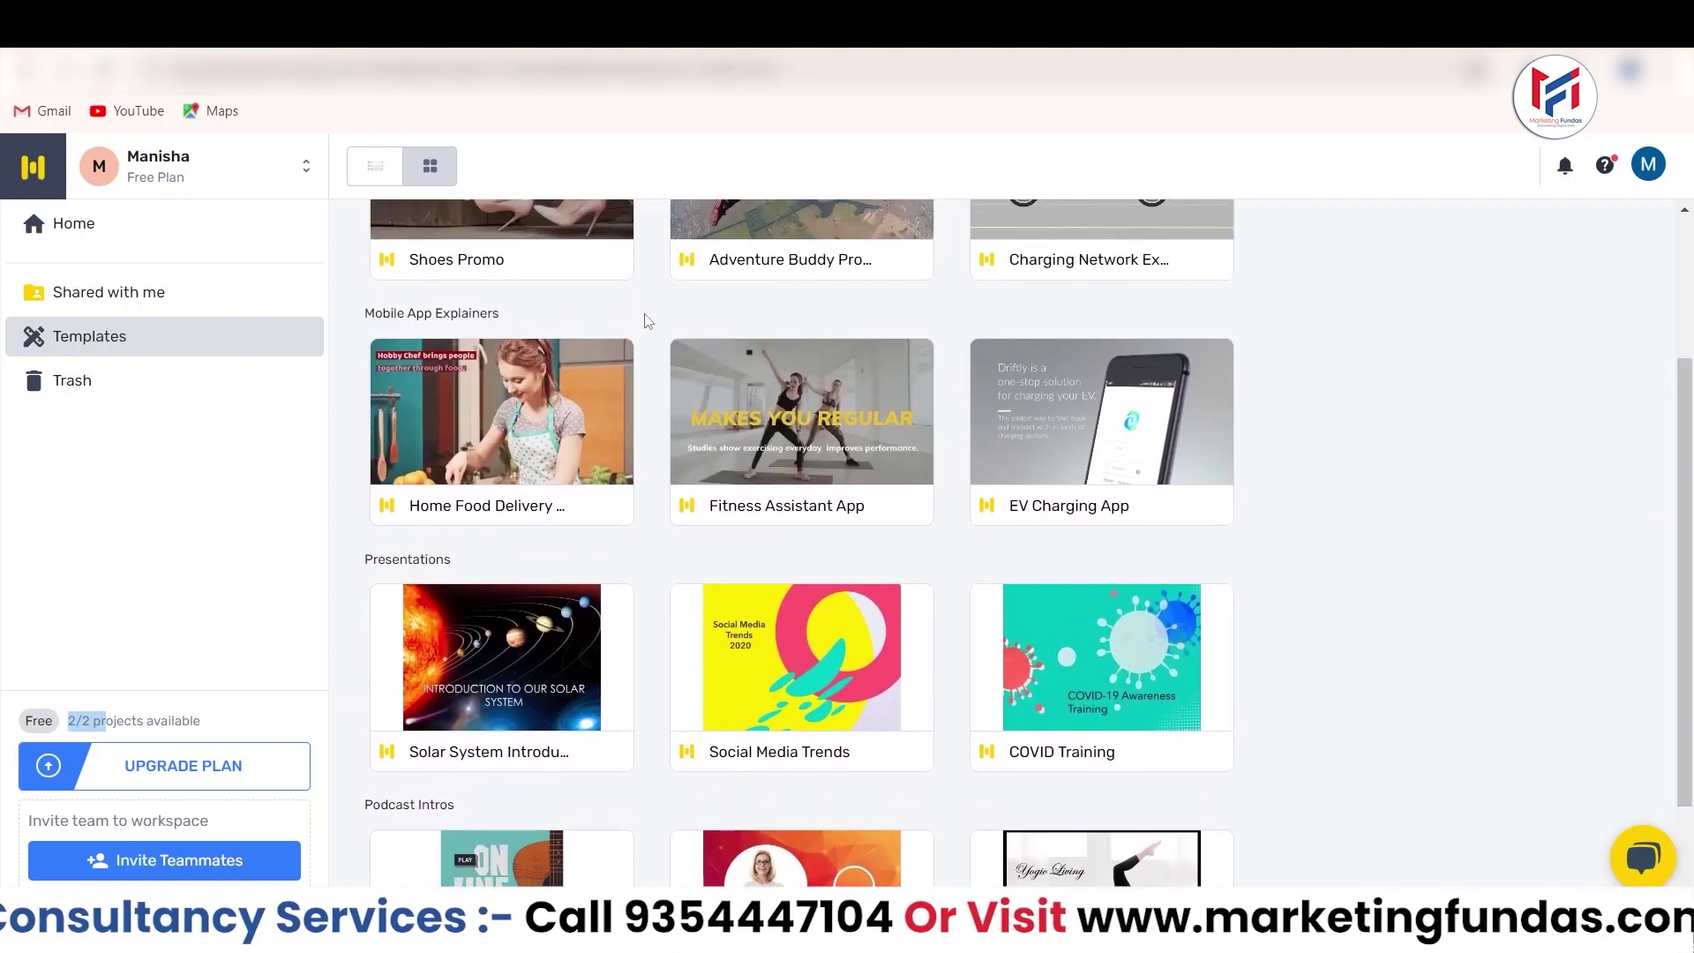
Examine the Mobile App Explainers, Presentations and Podcast Intros template categories
left_click_drag(366, 314, 499, 315)
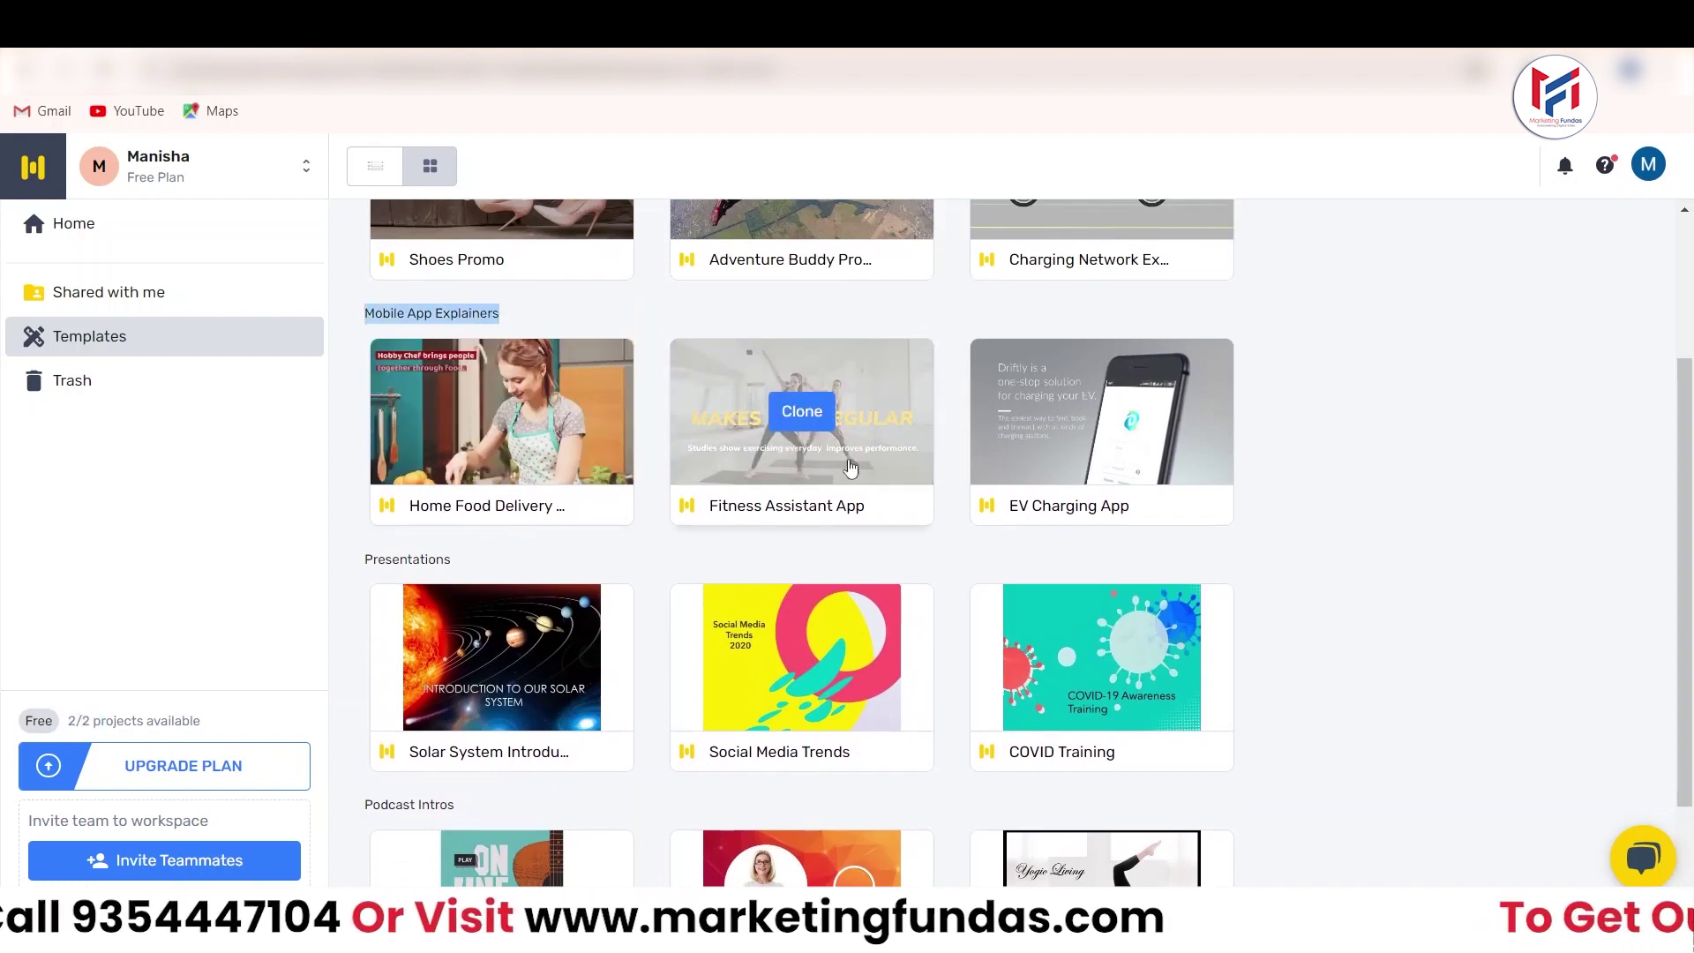
scroll(1692, 569, "down", 2)
left_click_drag(359, 427, 456, 434)
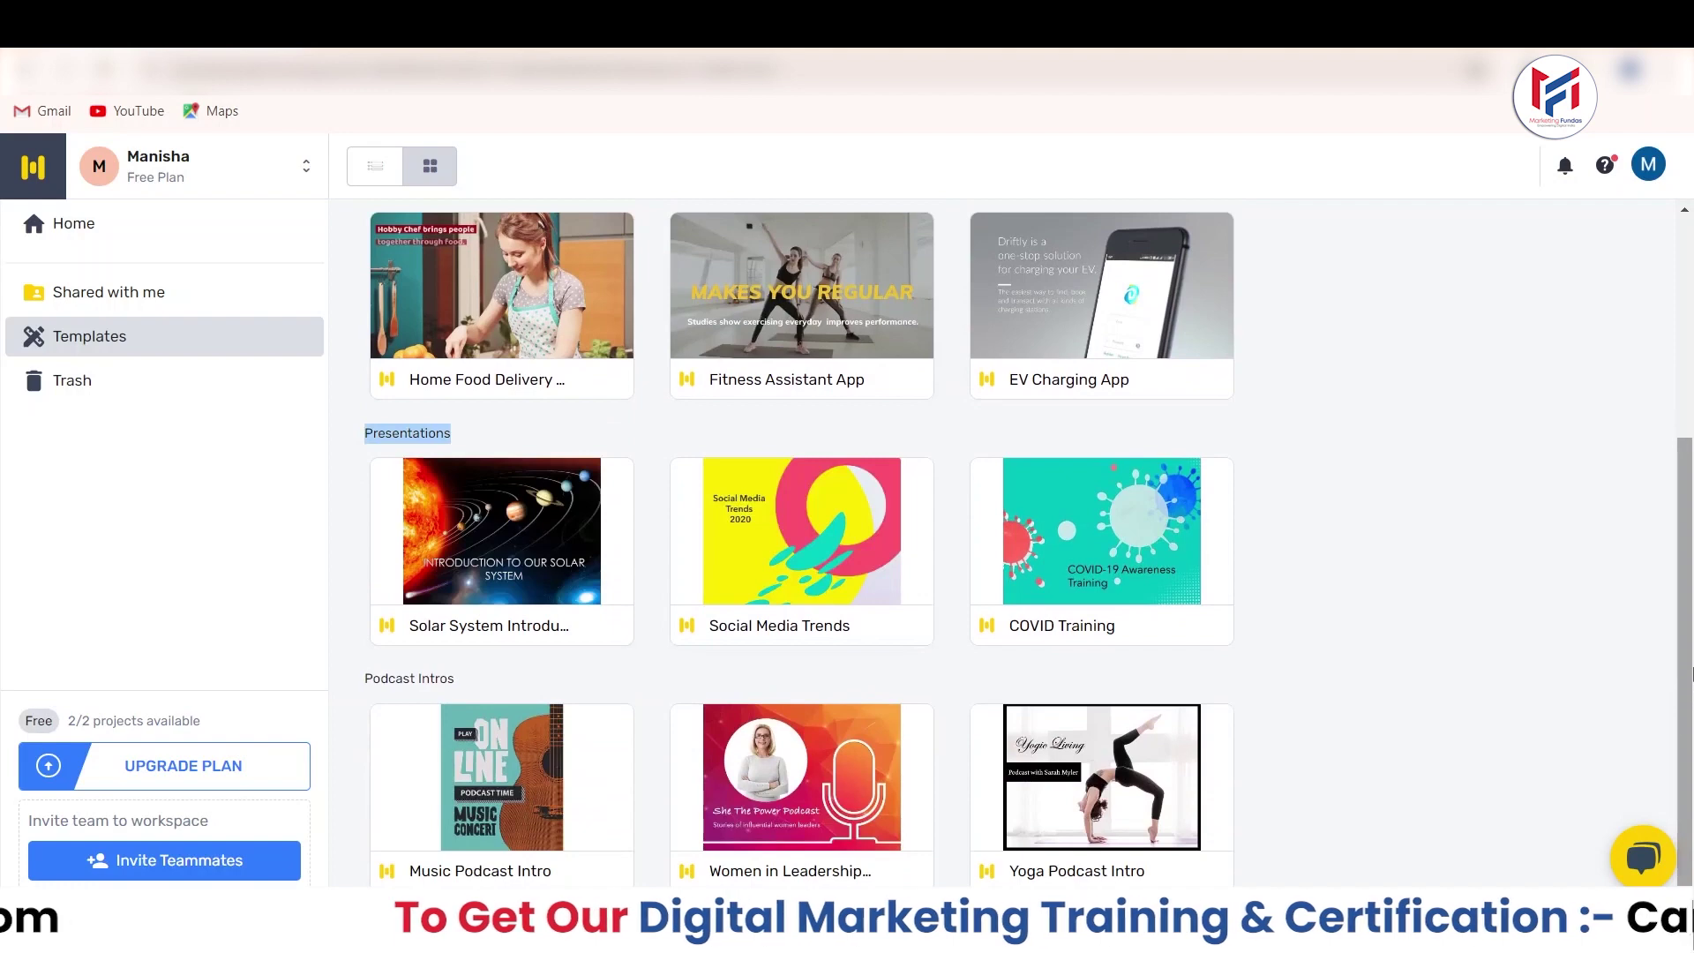
left_click_drag(1691, 672, 1692, 676)
left_click_drag(365, 688, 488, 688)
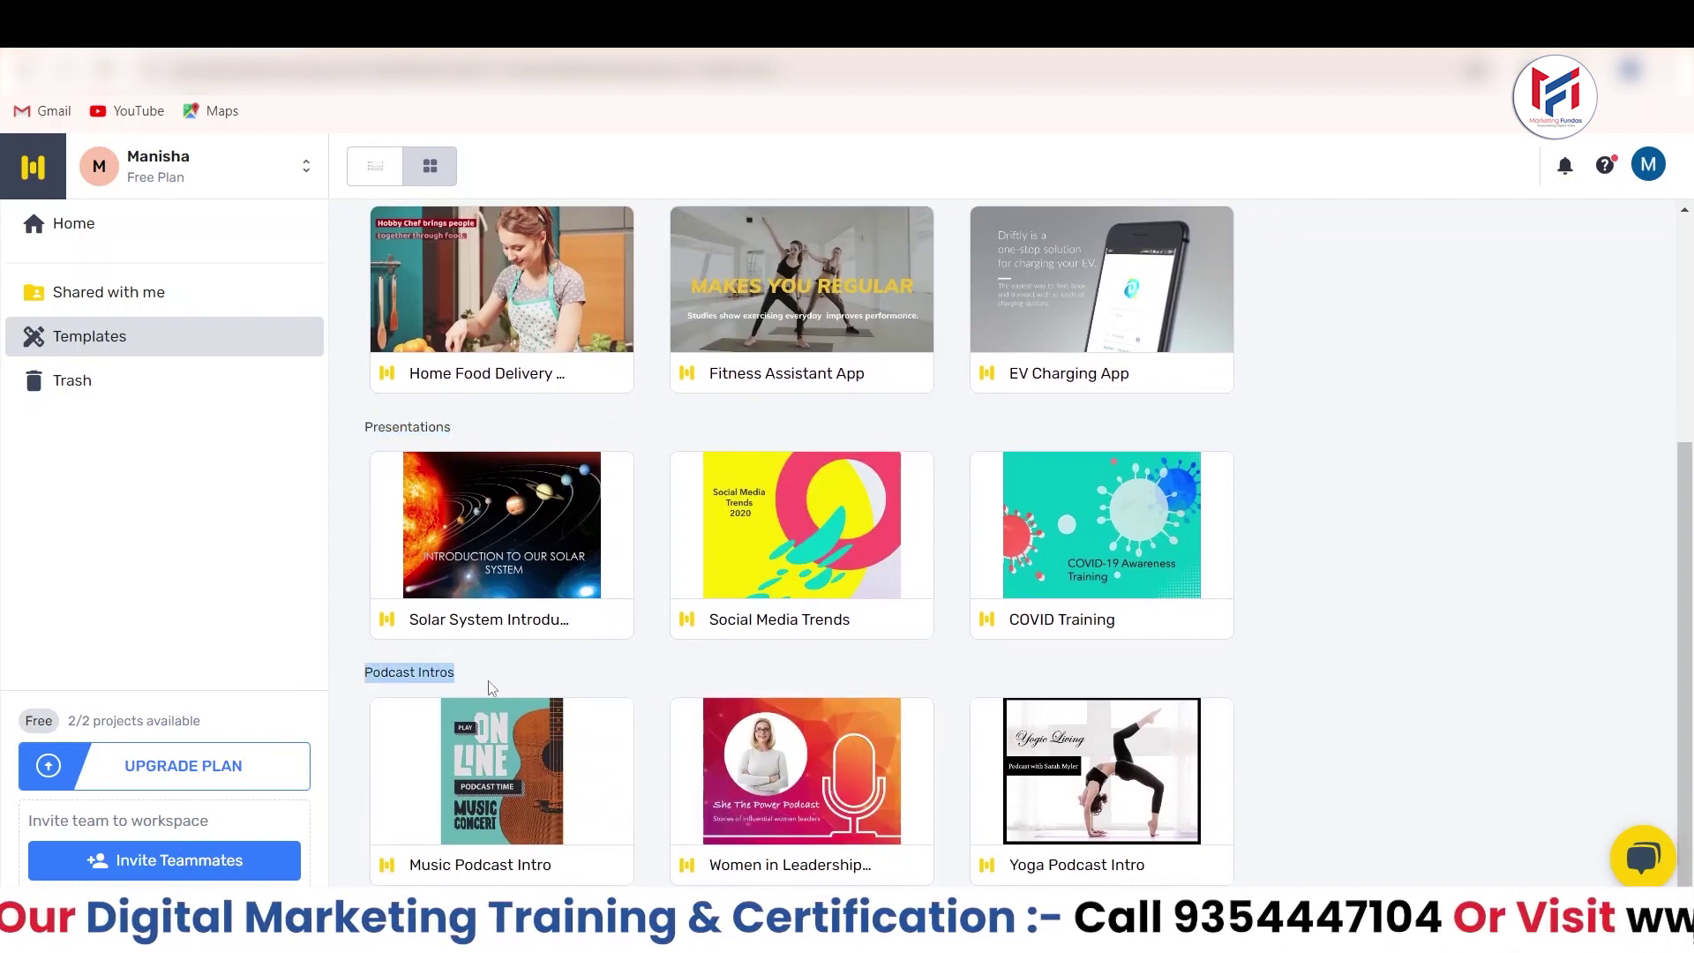
left_click_drag(1691, 660, 1676, 498)
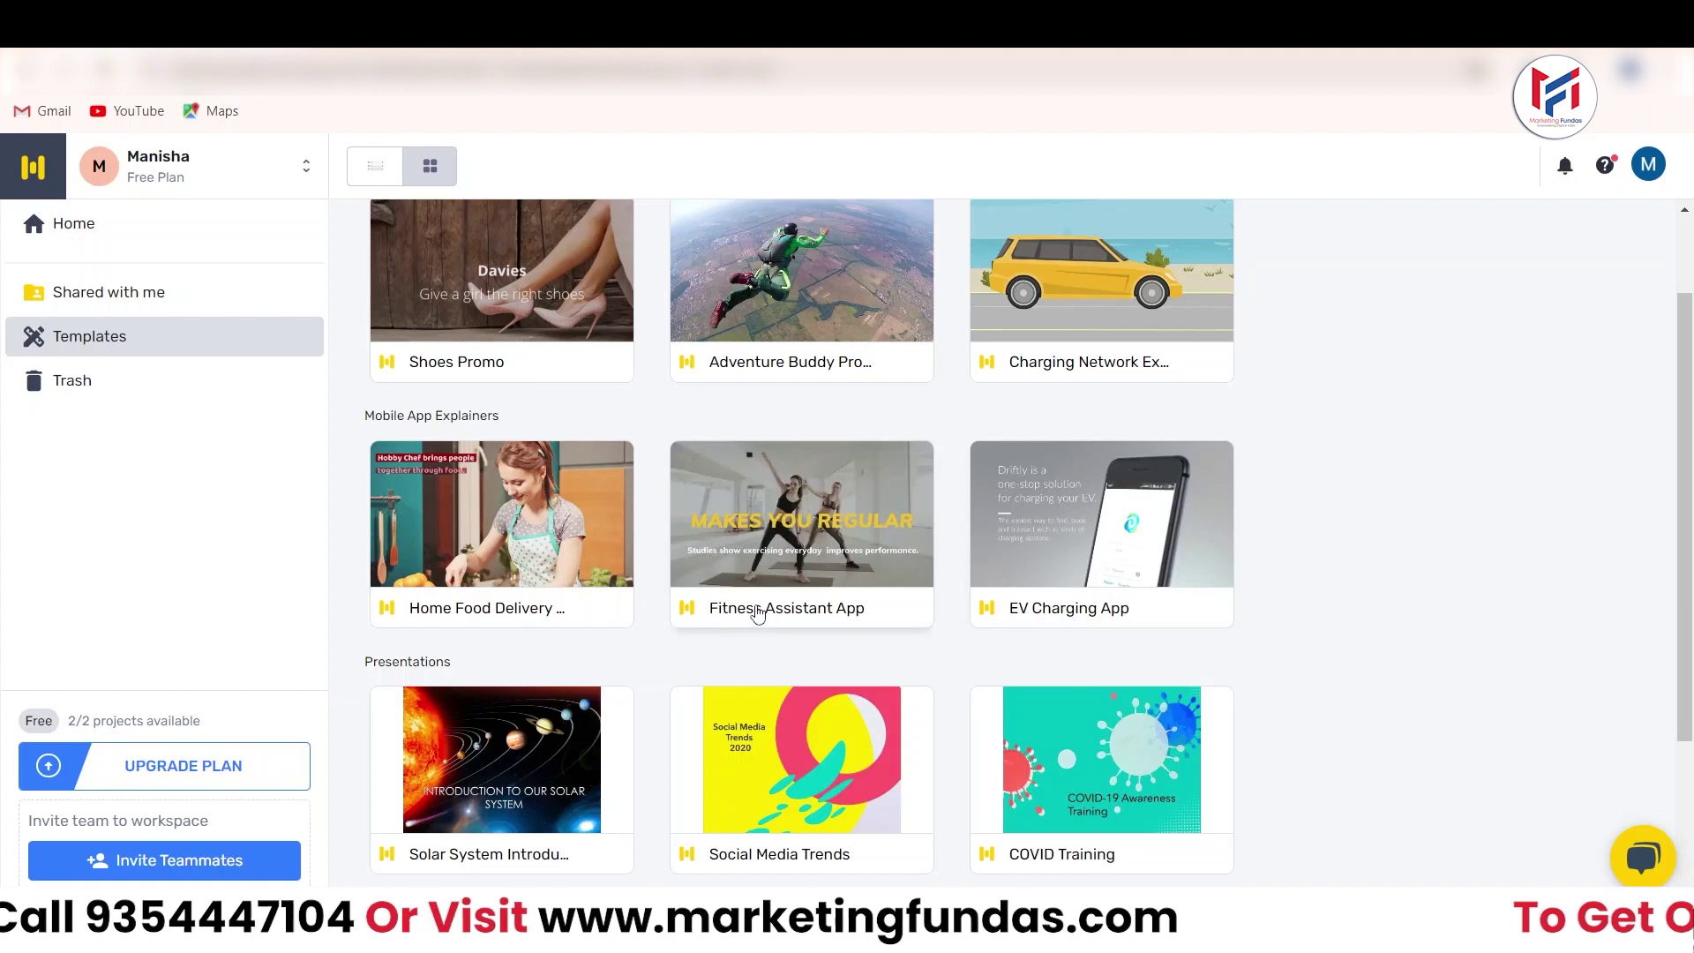
Clone the Fitness Assistant App template into the home workspace under the name Fitness Assistant App clone
mouse_move(833, 596)
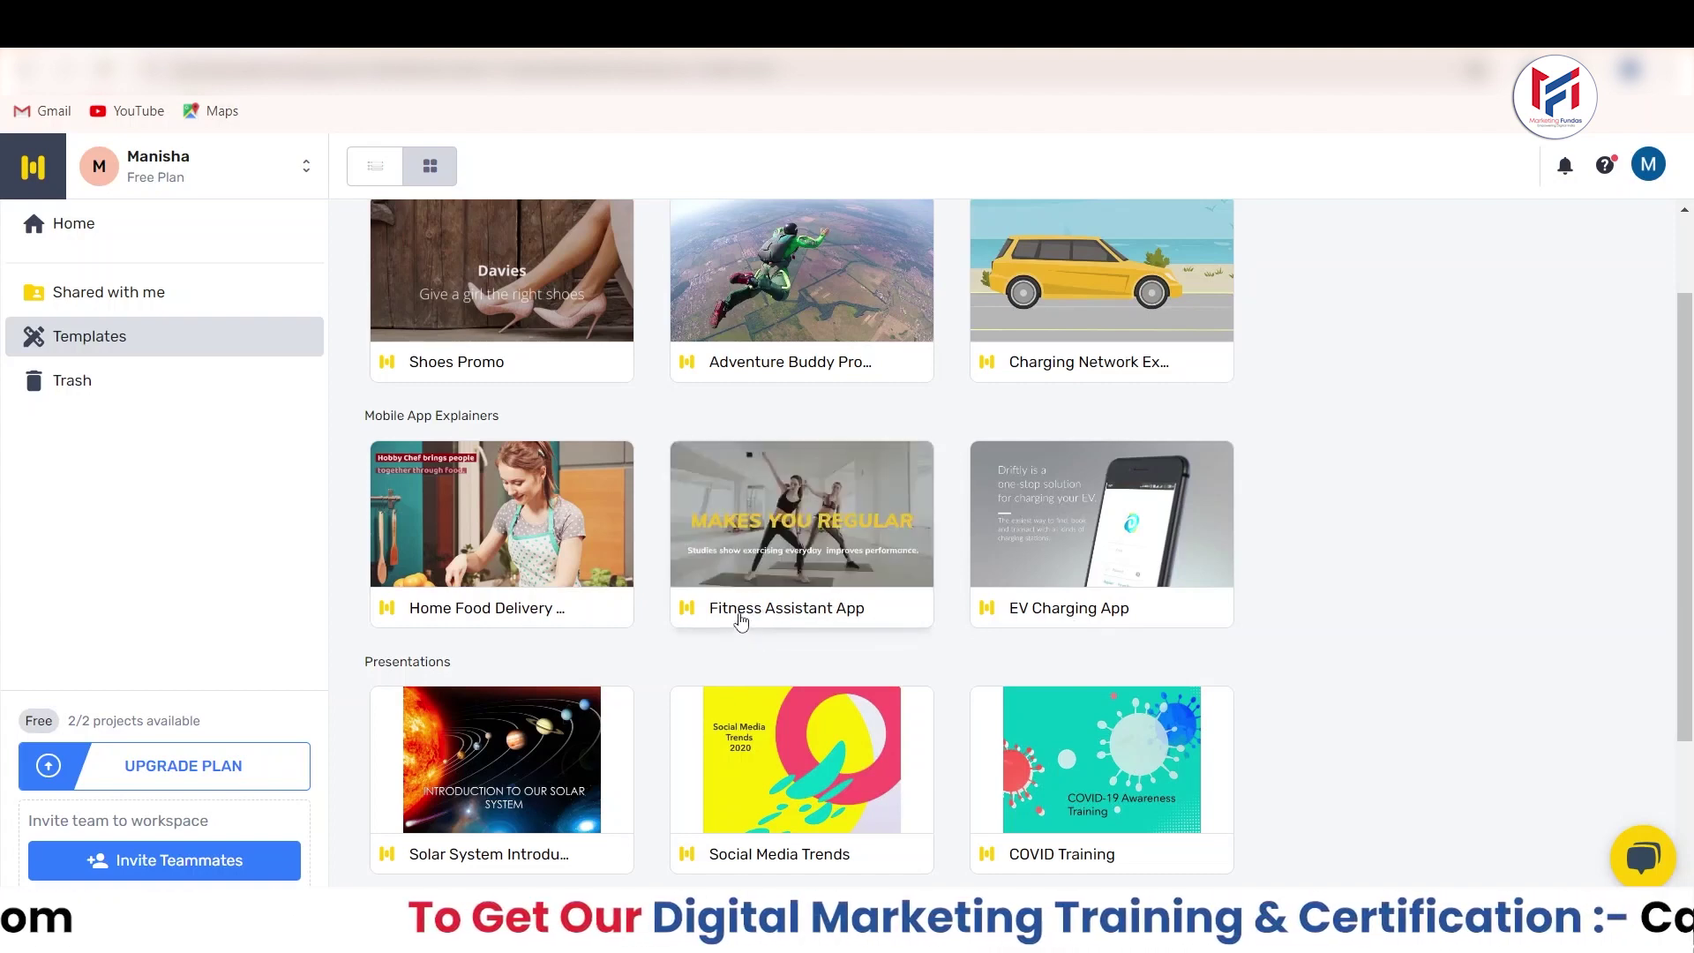
mouse_move(842, 534)
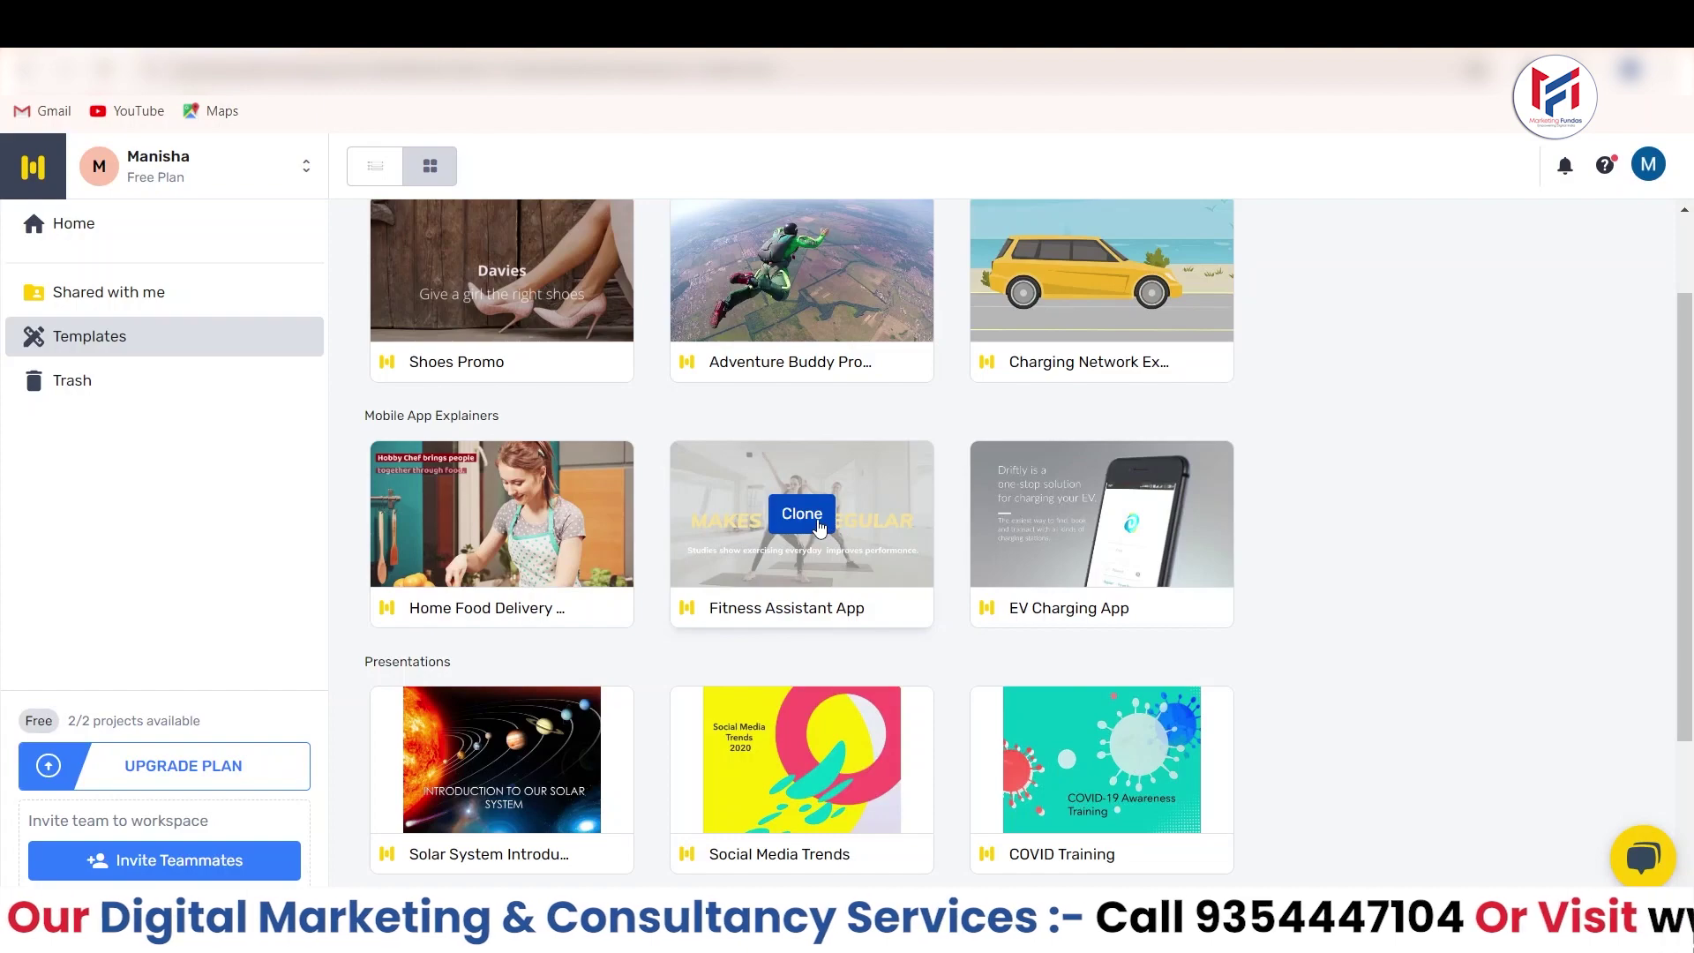
left_click(814, 525)
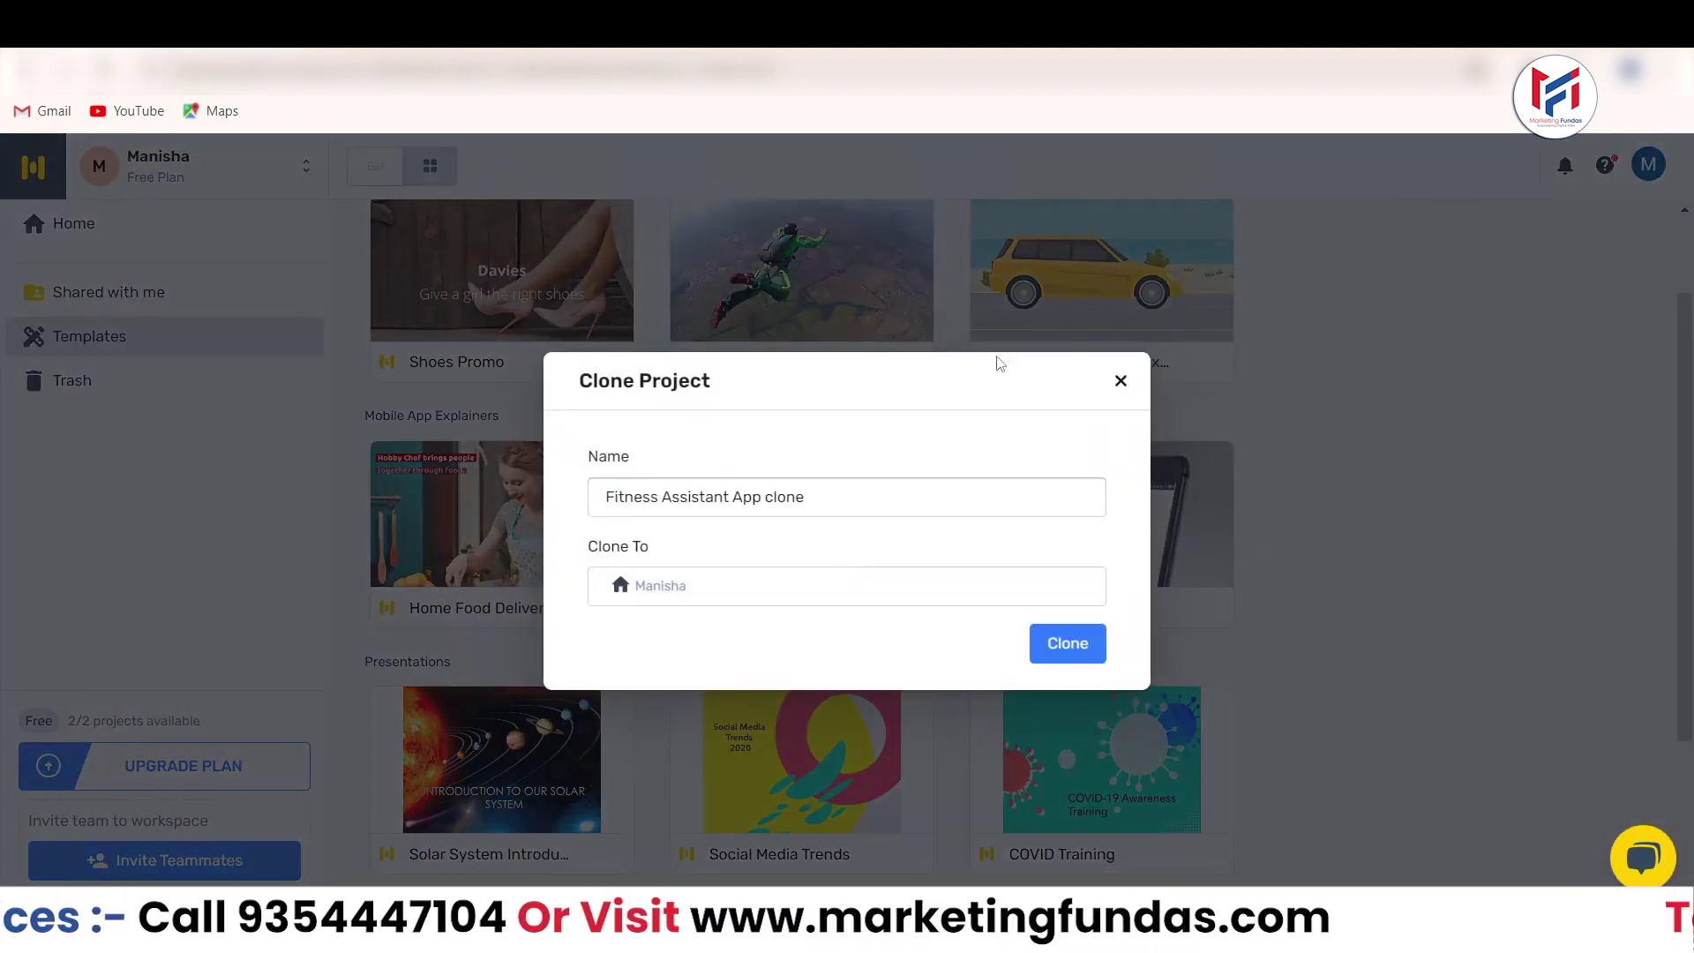
left_click(1121, 380)
left_click(798, 508)
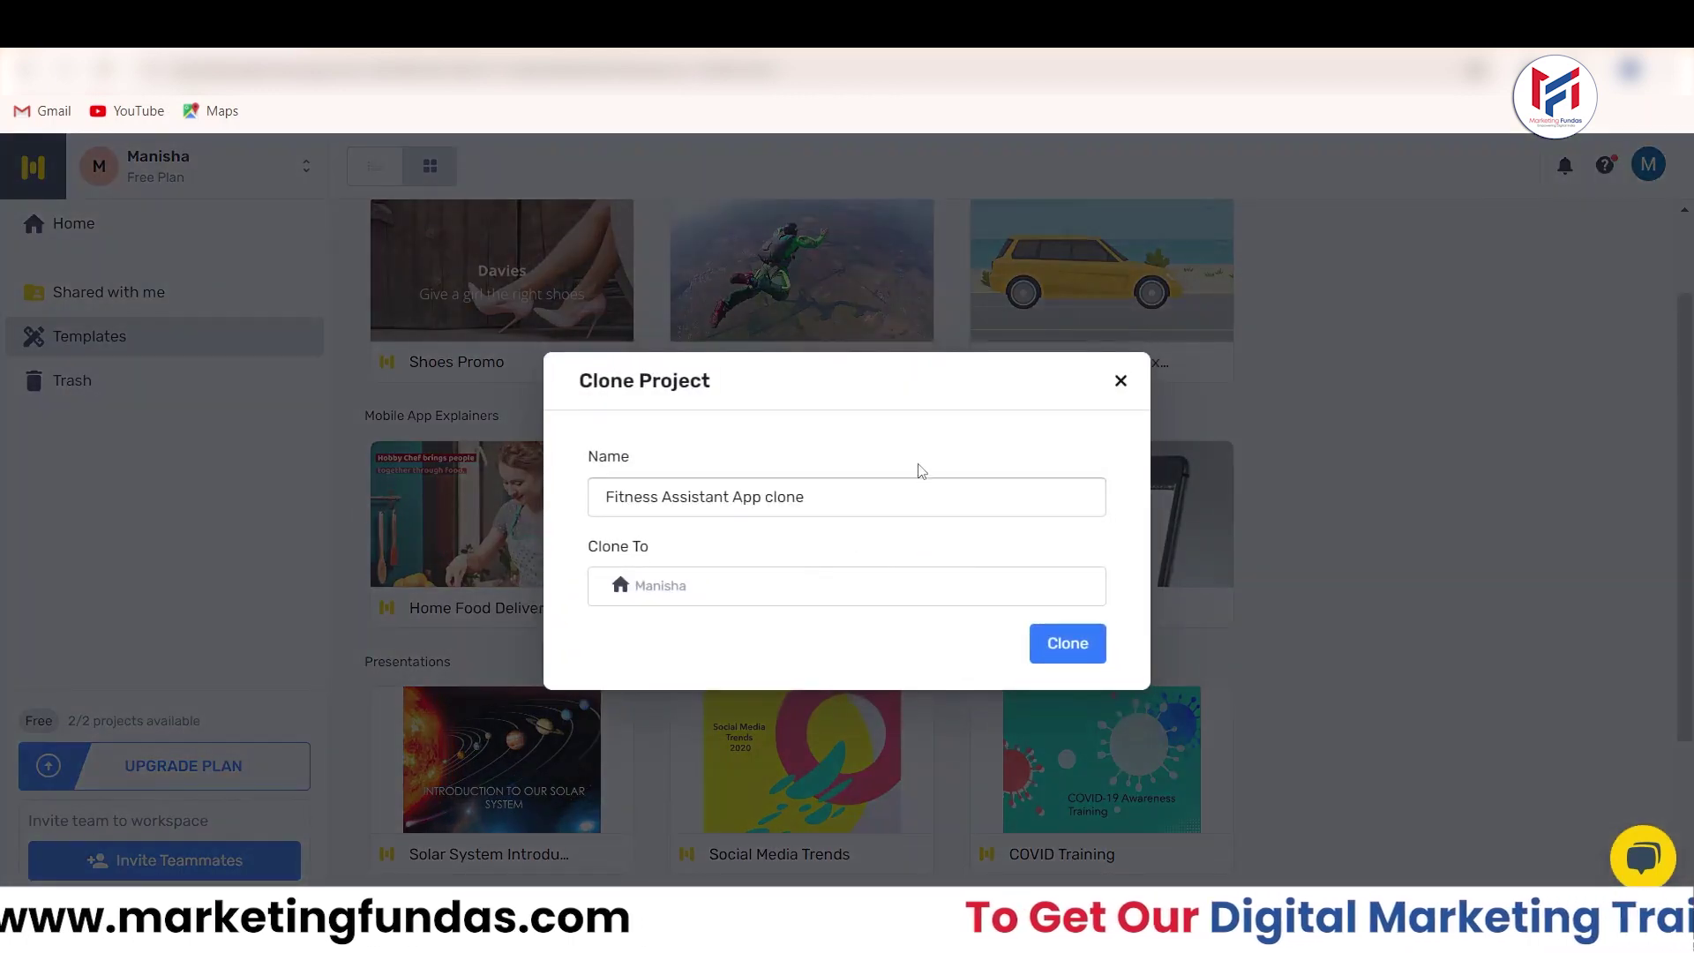
left_click(891, 514)
left_click_drag(607, 483, 840, 504)
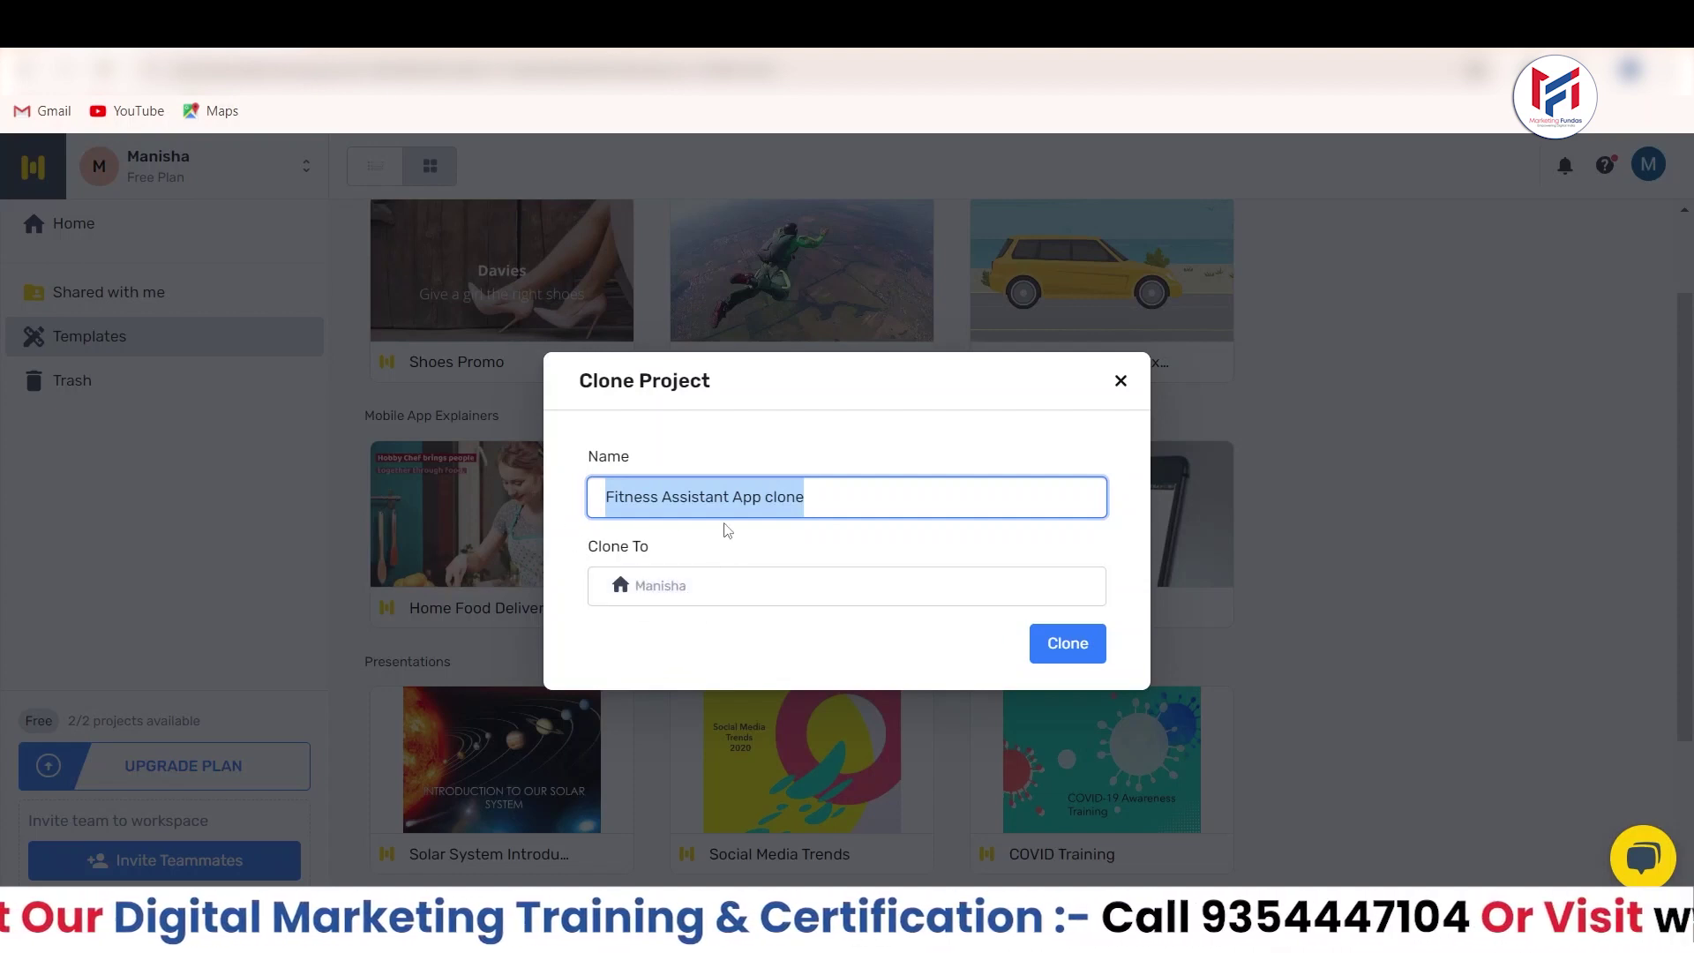
left_click(1058, 657)
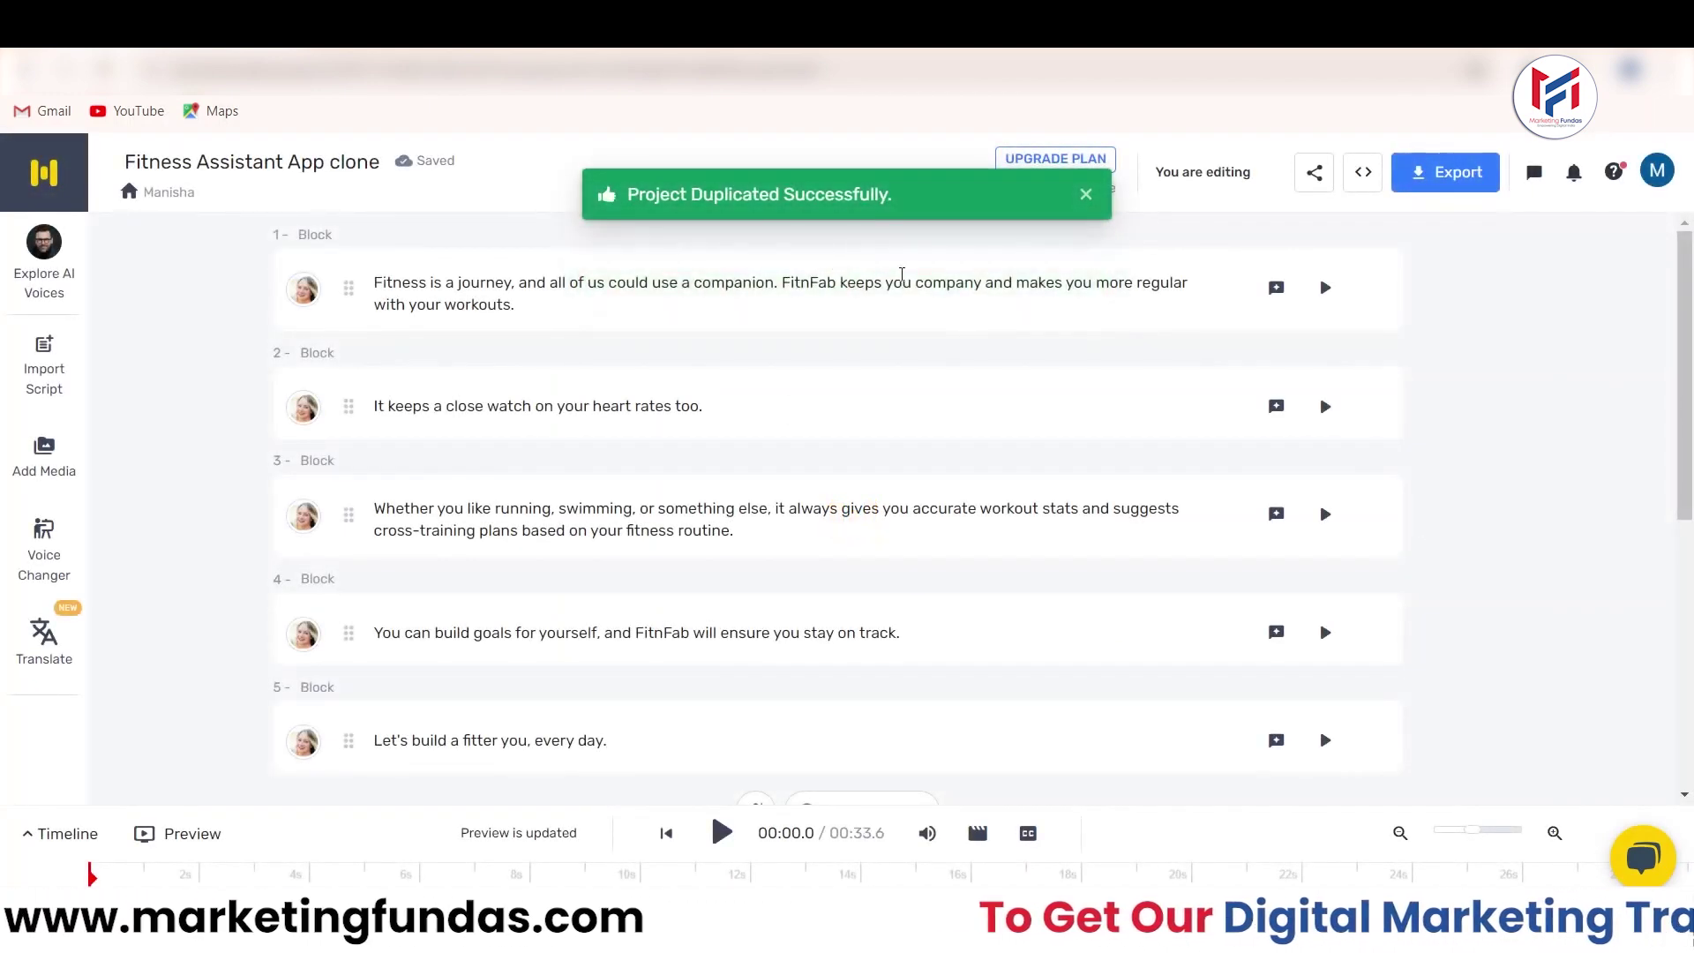
Review all the script blocks of the Fitness Assistant App clone, selecting the full text of block 1
scroll(1665, 337, "down", 3)
scroll(1676, 317, "up", 3)
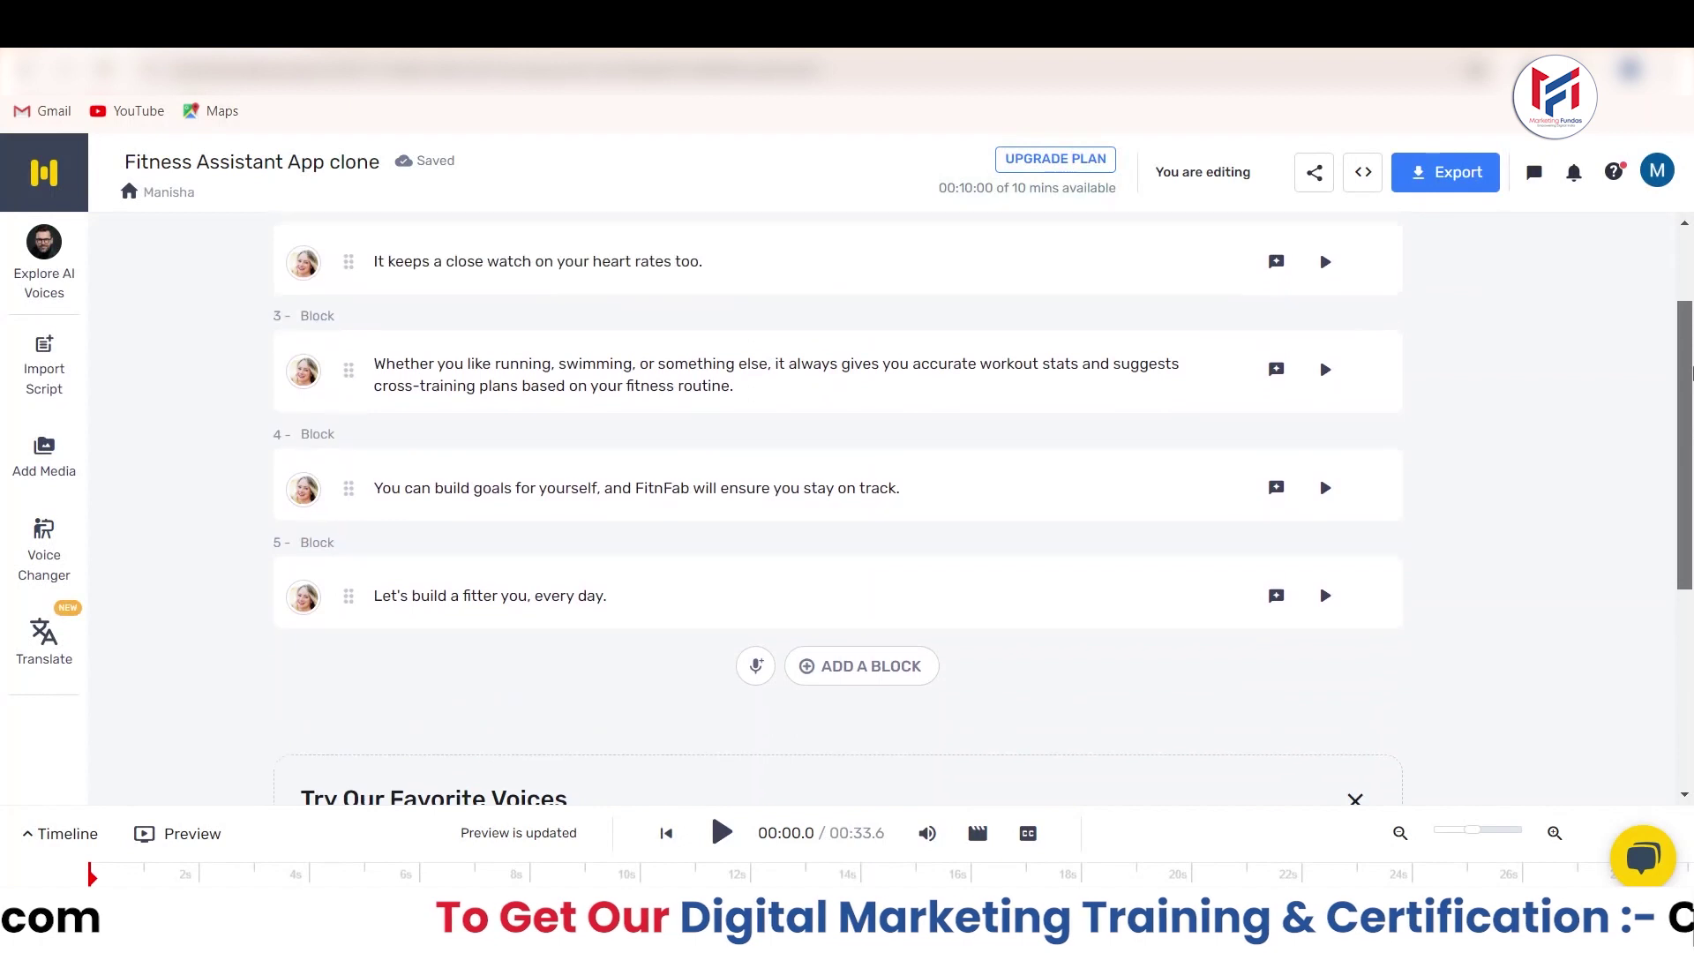
right_click(1686, 302)
left_click(1579, 274)
scroll(1681, 292, "down", 3)
scroll(1685, 278, "up", 3)
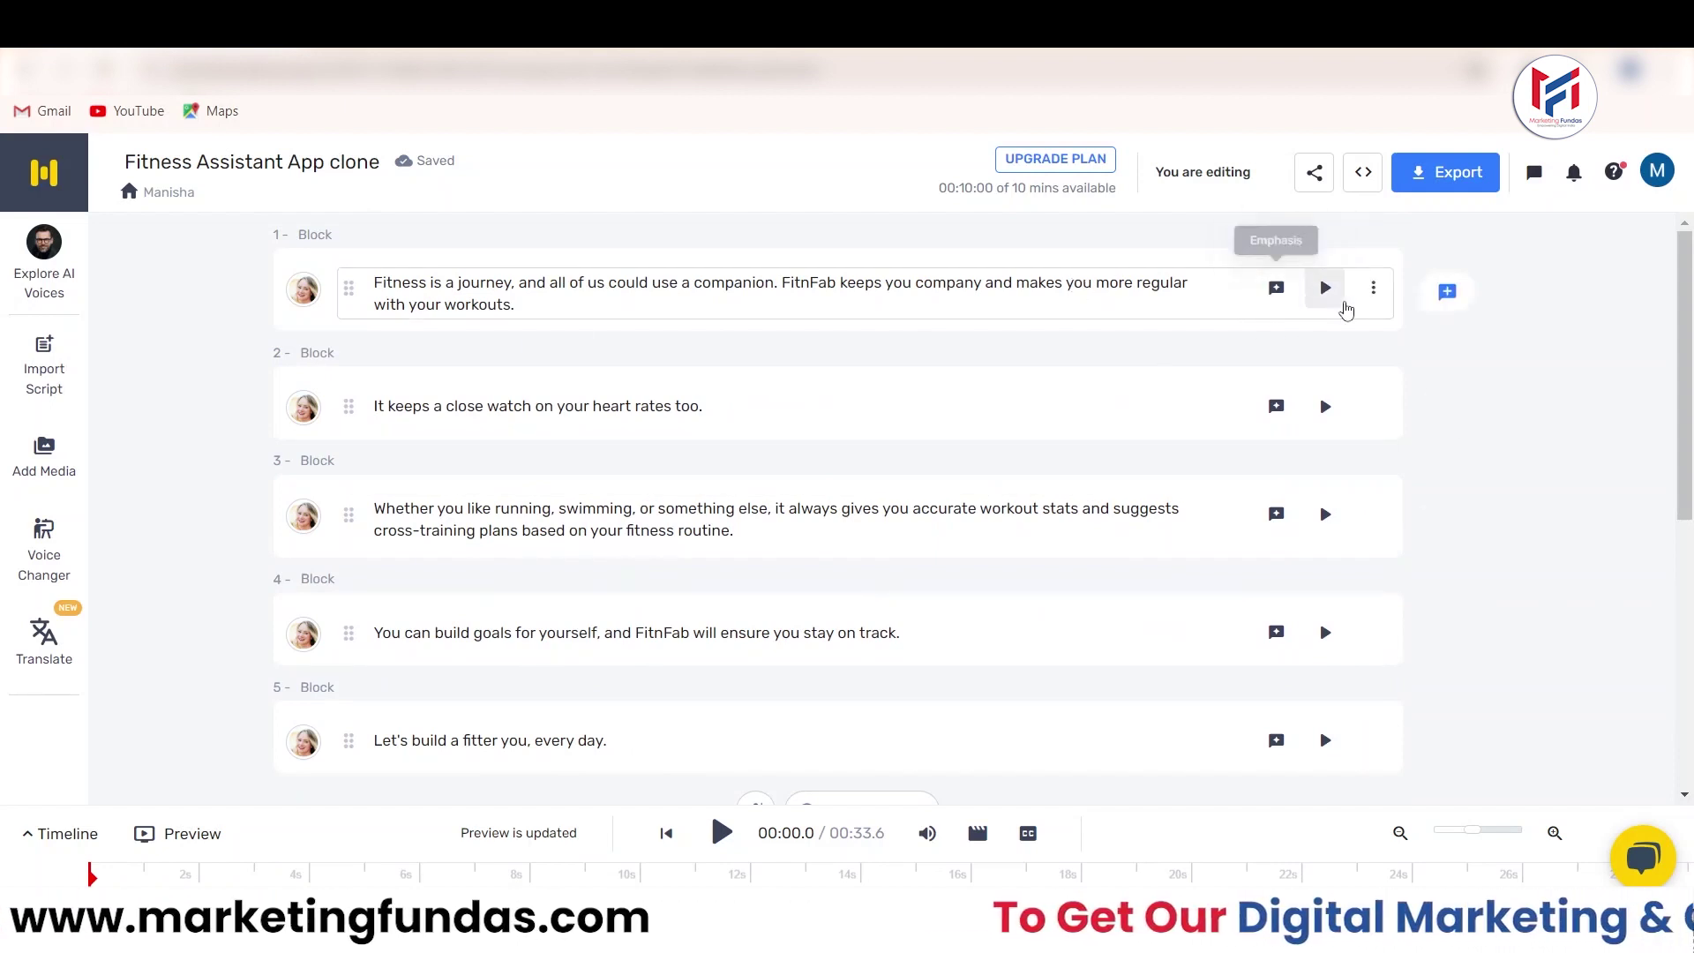
left_click(374, 281)
key("ctrl+a")
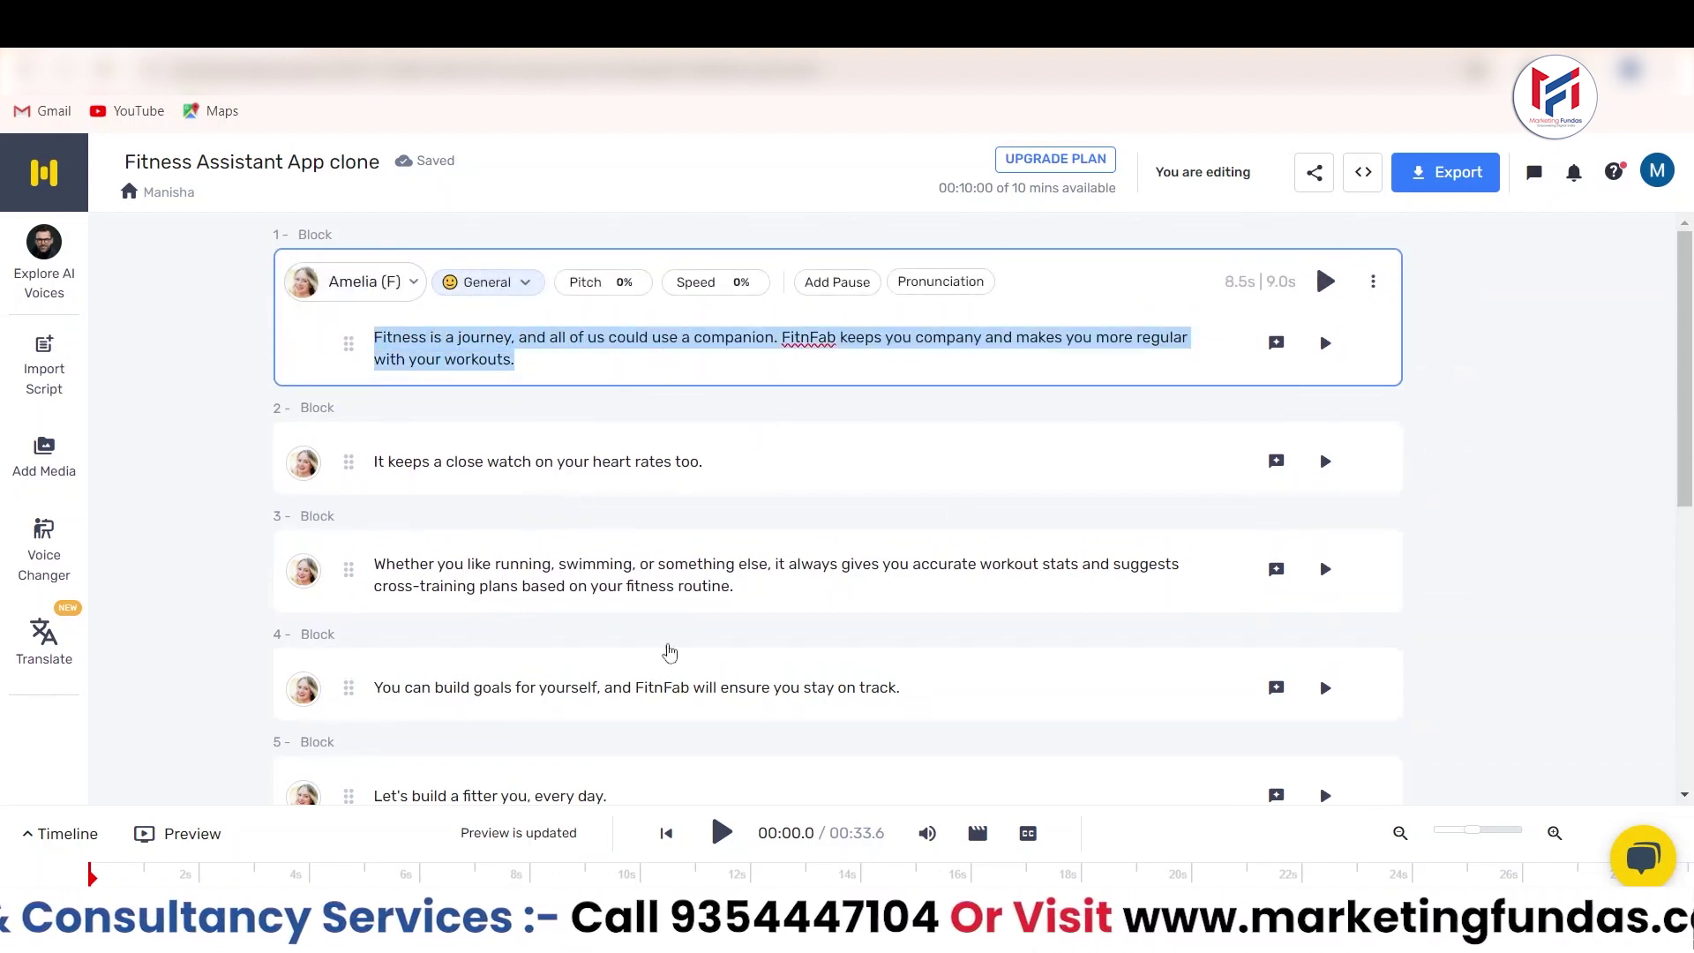
scroll(1687, 338, "down", 2)
scroll(1687, 338, "up", 2)
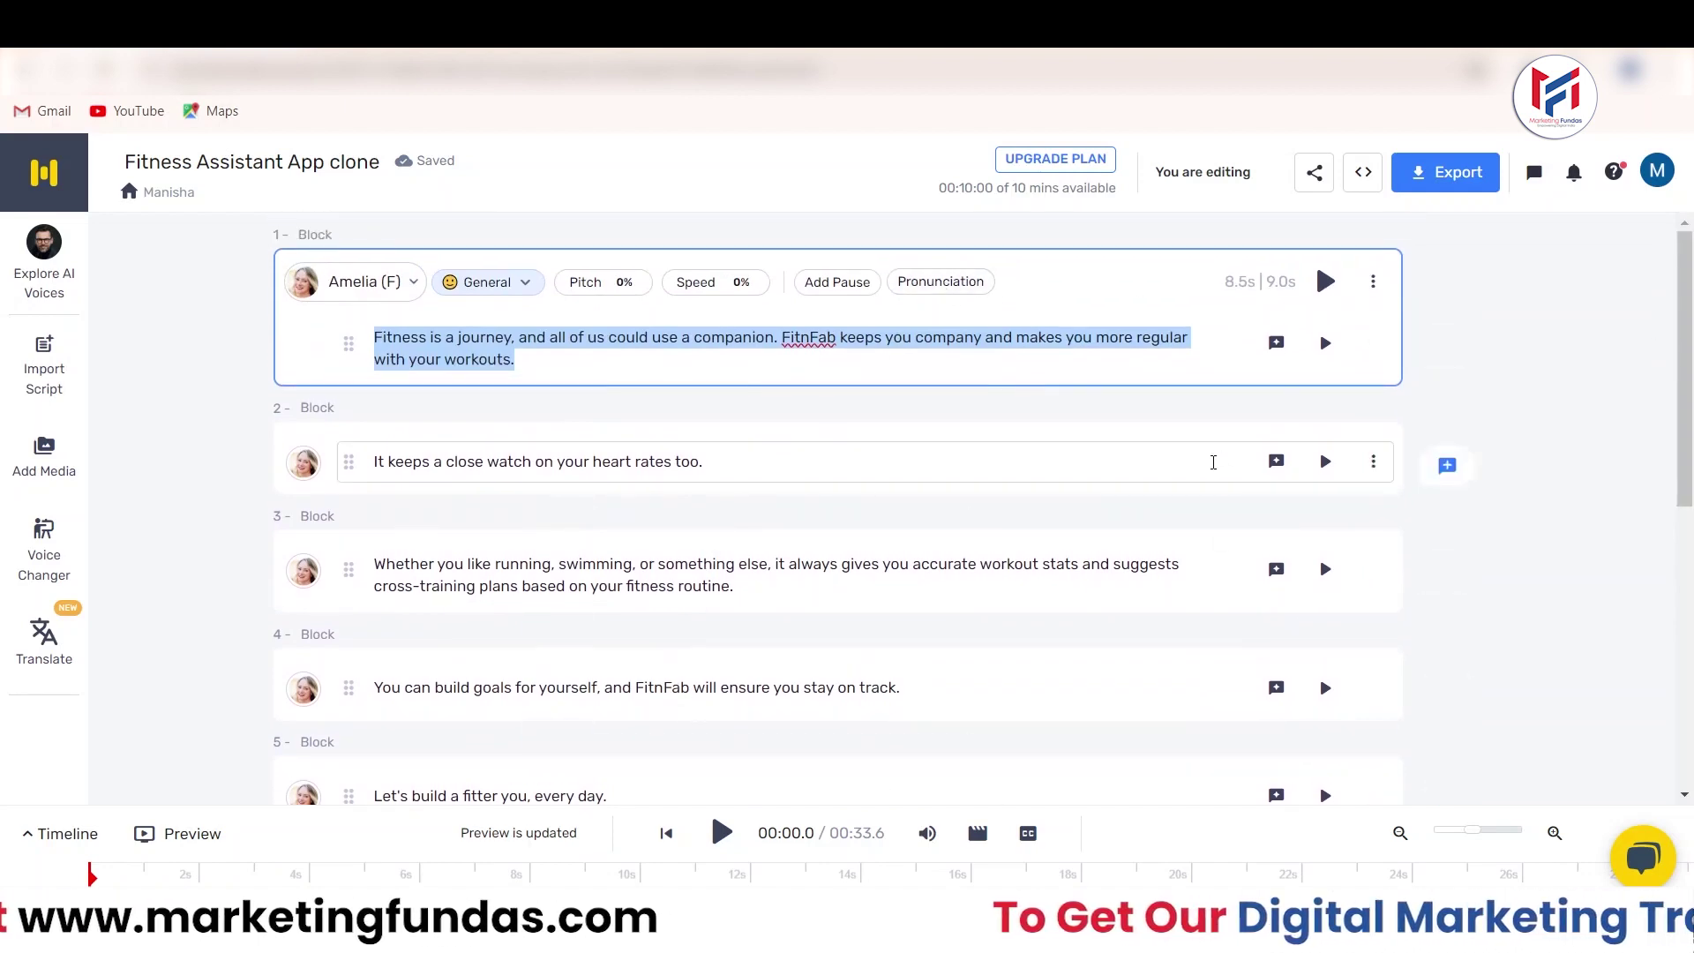
scroll(1689, 476, "down", 1)
scroll(1690, 477, "down", 4)
scroll(1690, 414, "up", 5)
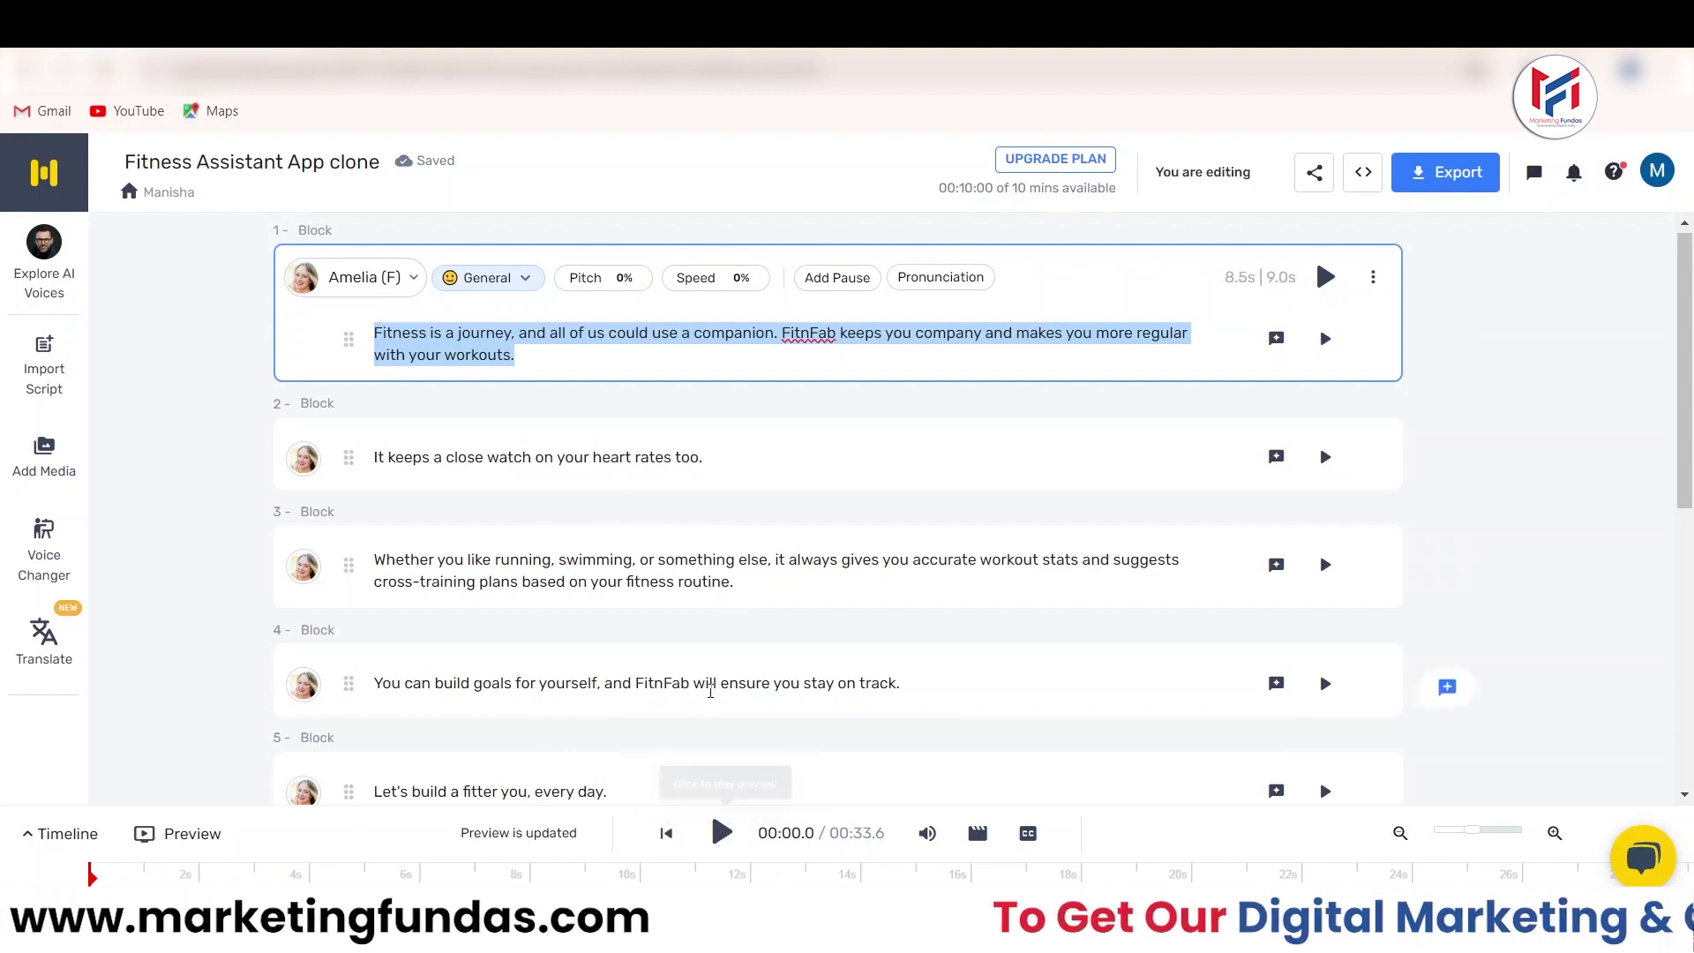
type("`")
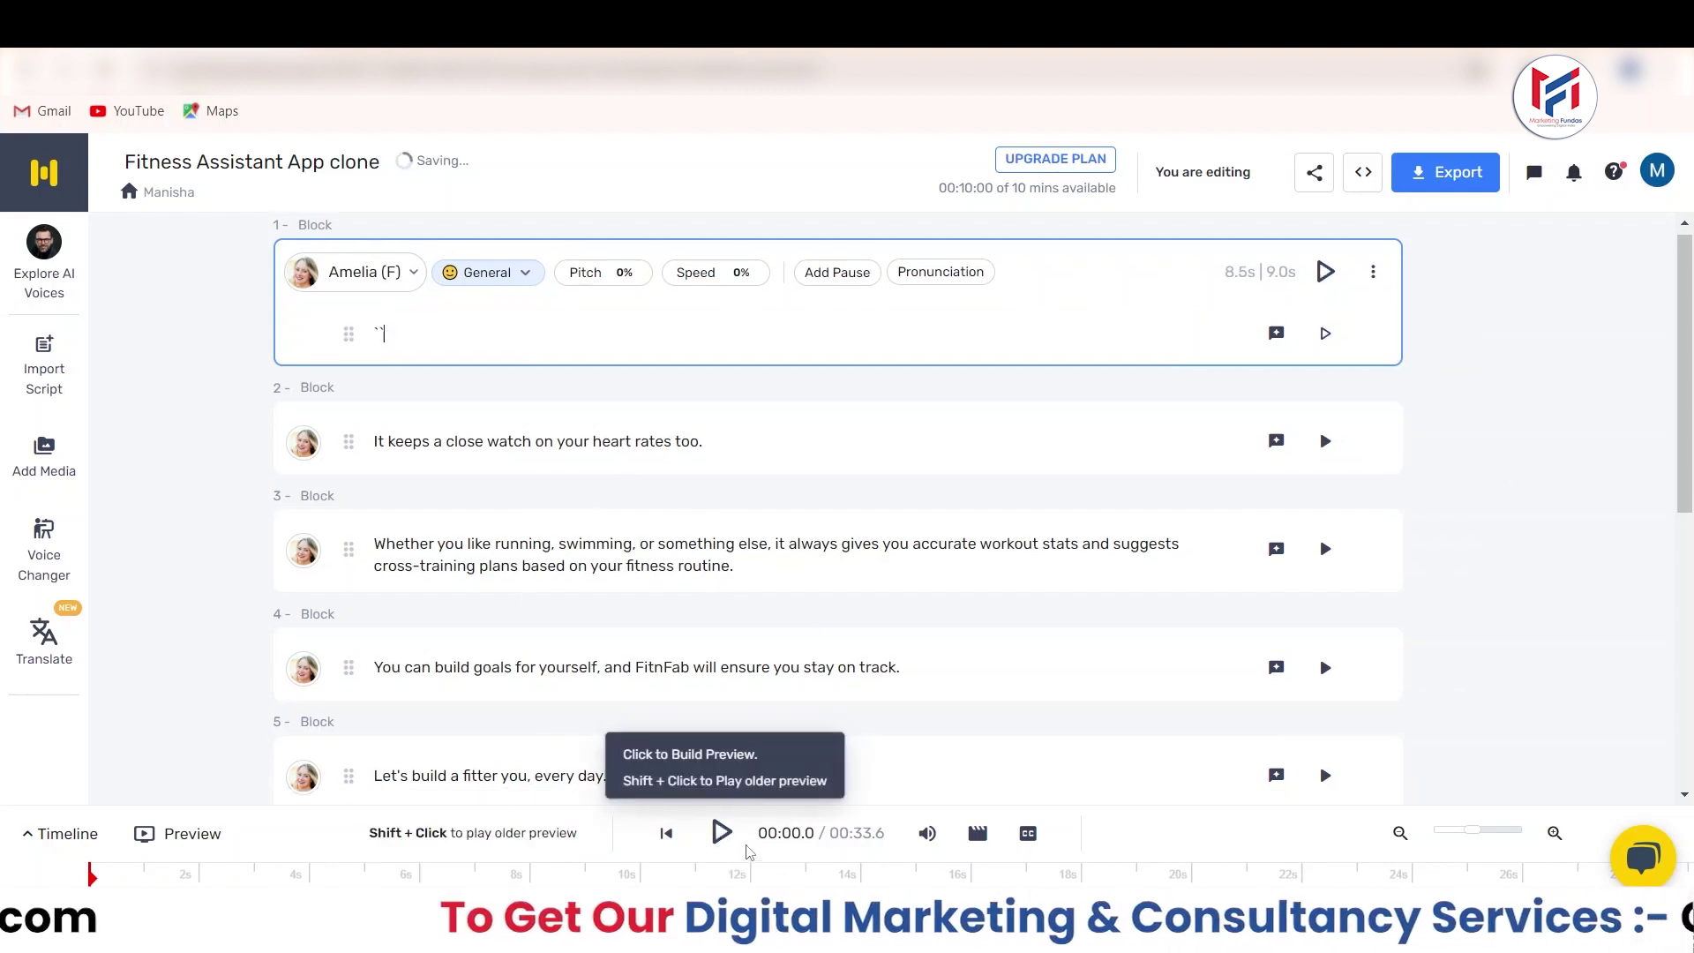
scroll(1676, 529, "down", 2)
scroll(1544, 353, "up", 3)
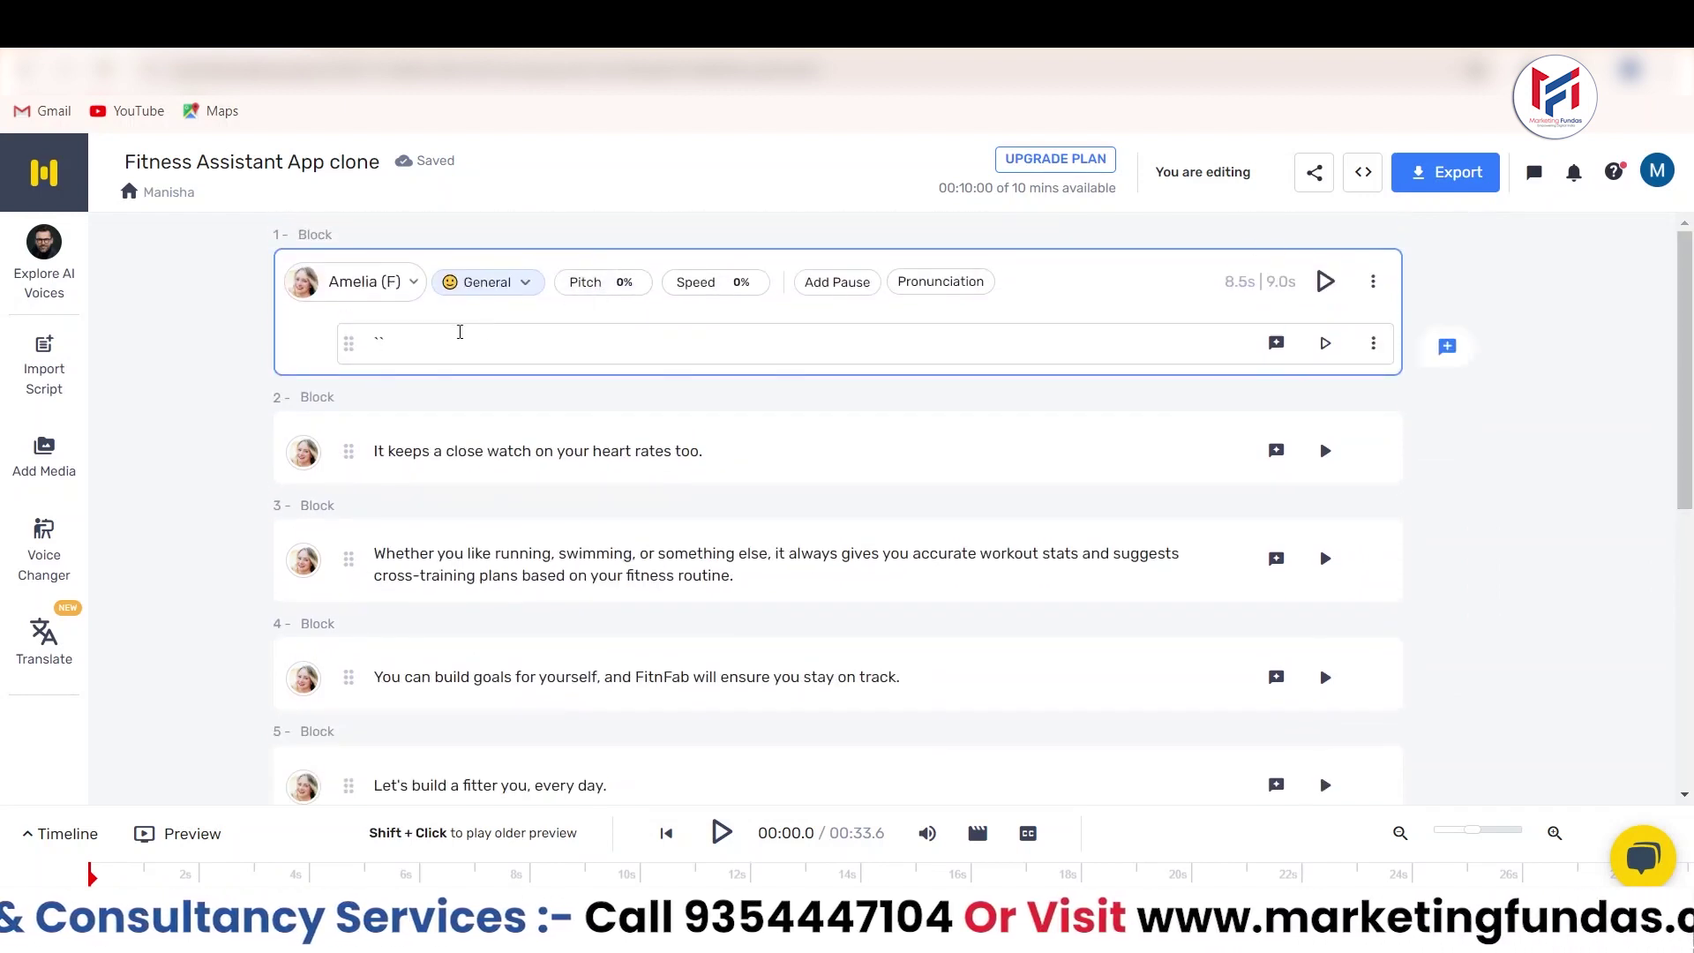
key("ctrl+z")
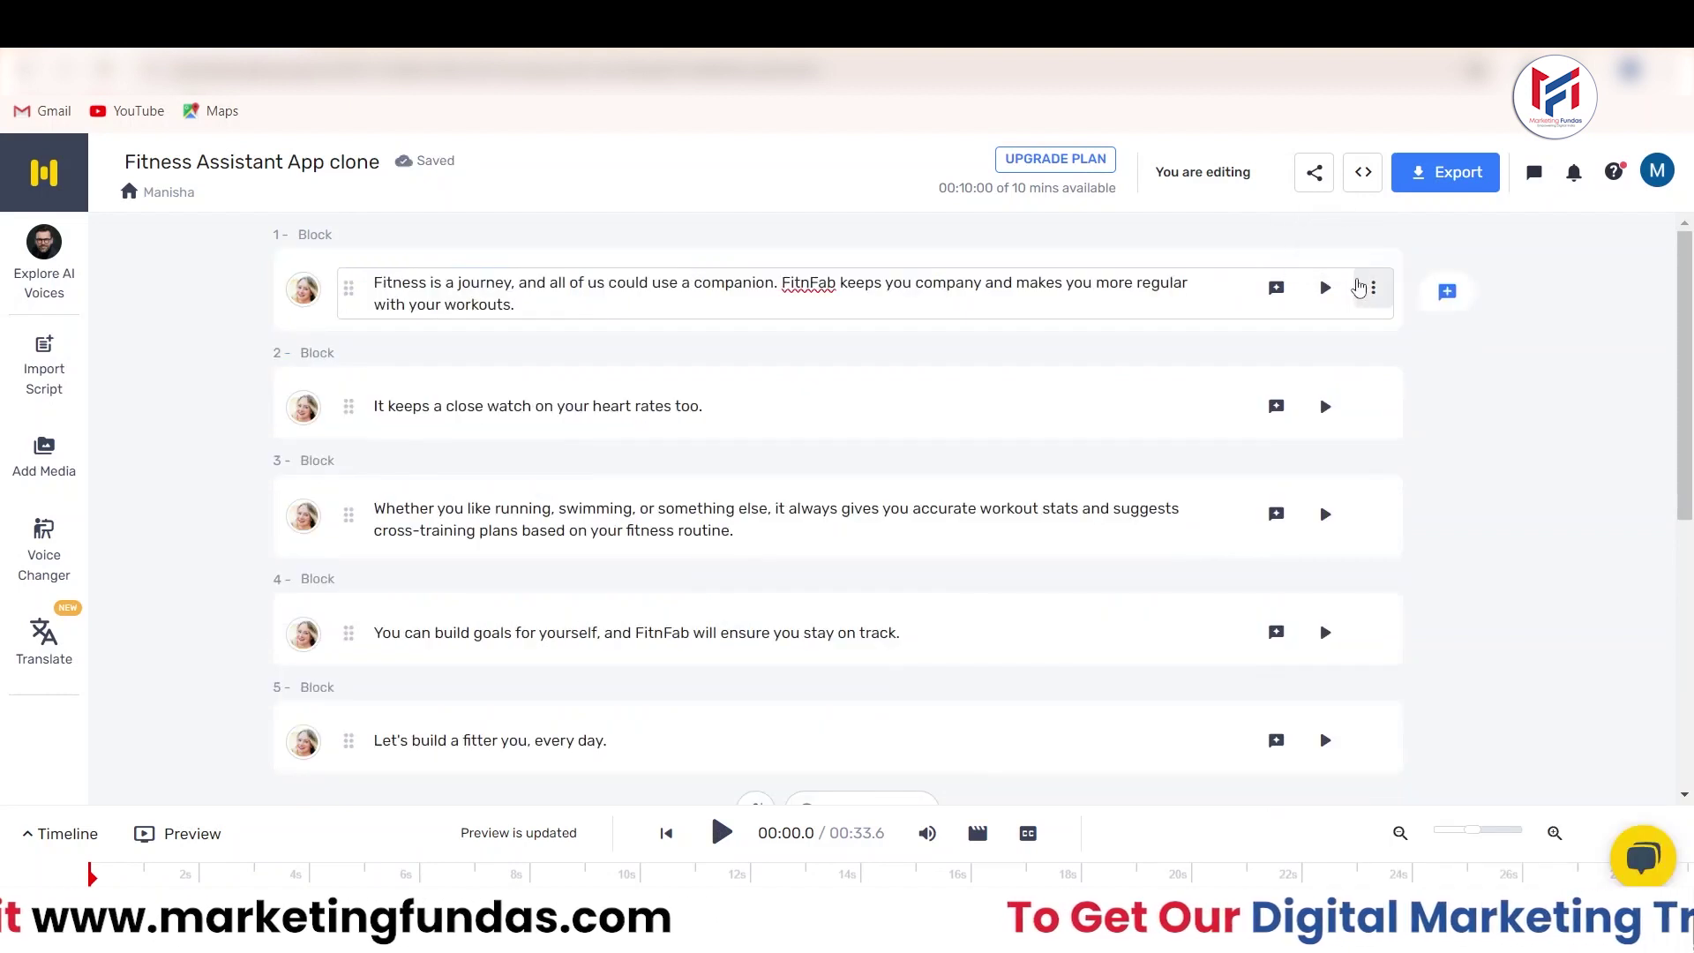
Play the voiceover of block 1, dismiss the captions pop-up, and play the preview of the whole project
left_click(1327, 293)
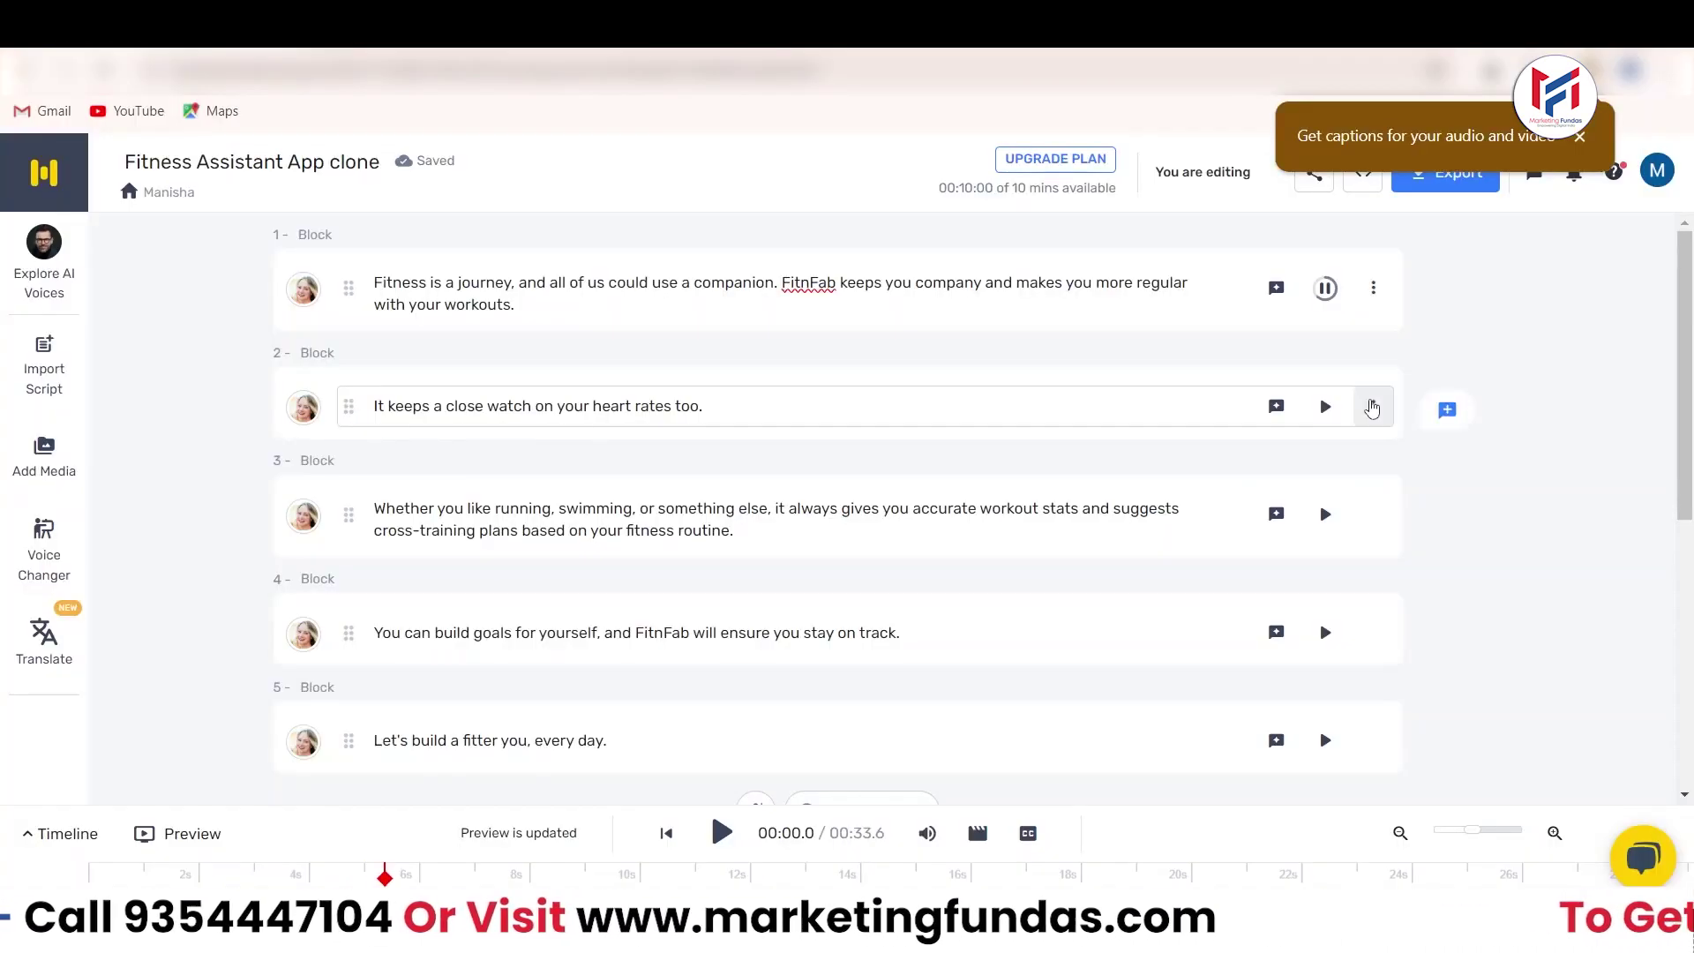
left_click(1580, 141)
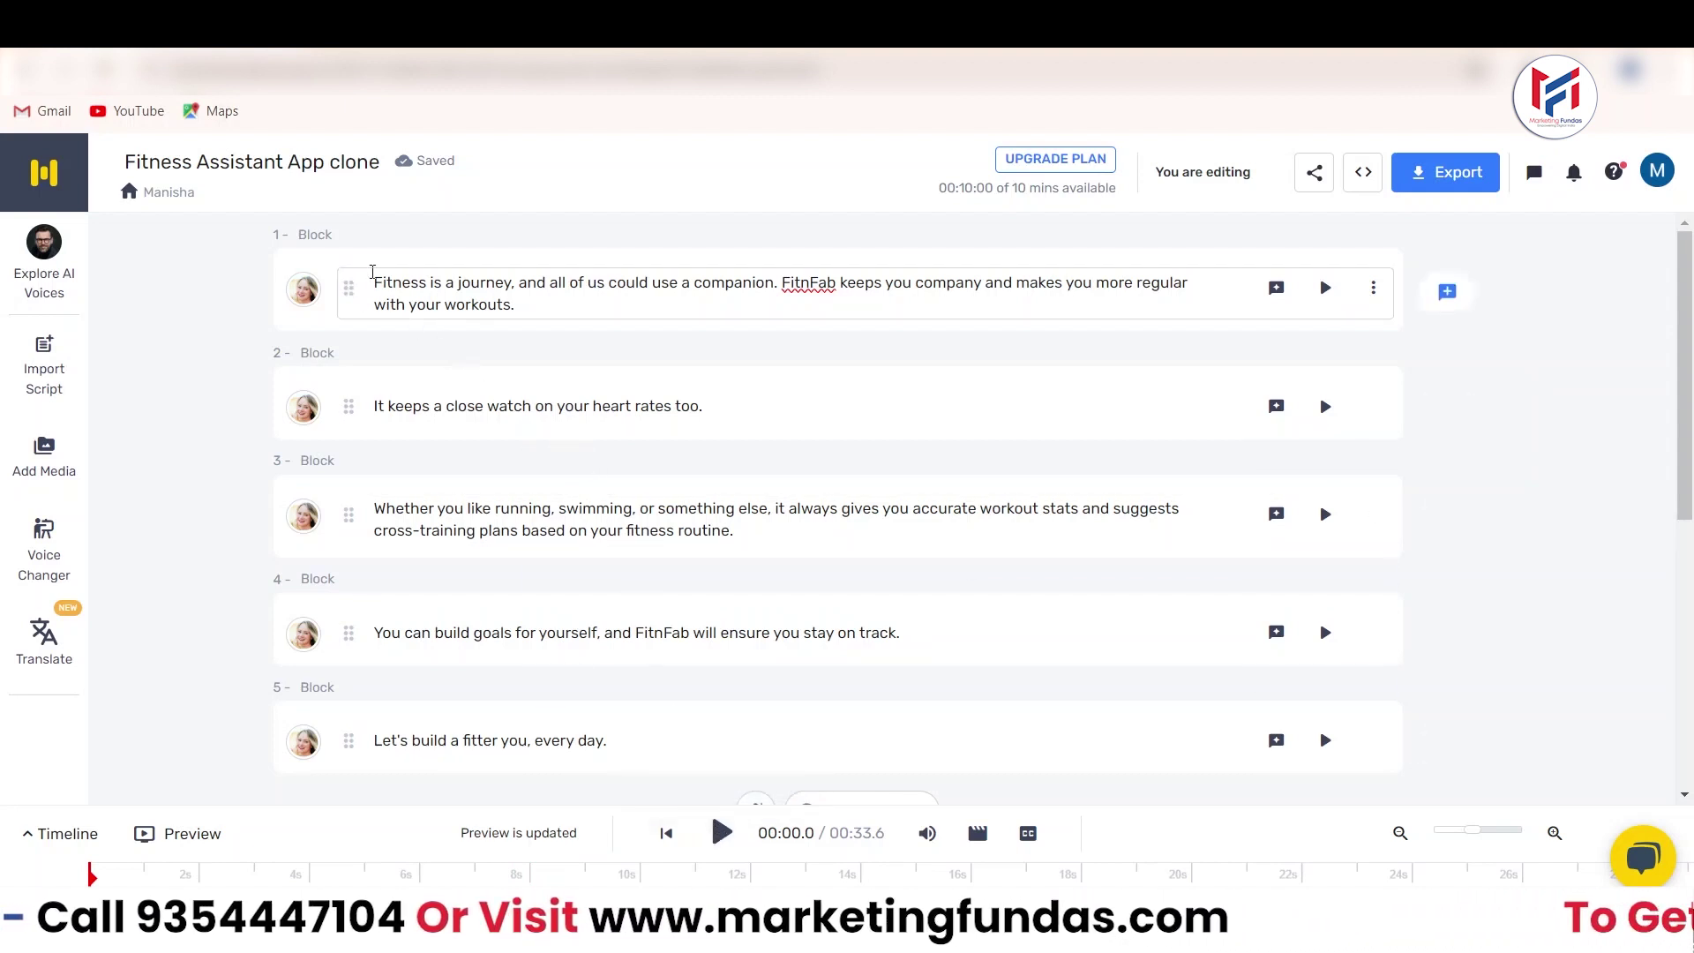
left_click(721, 833)
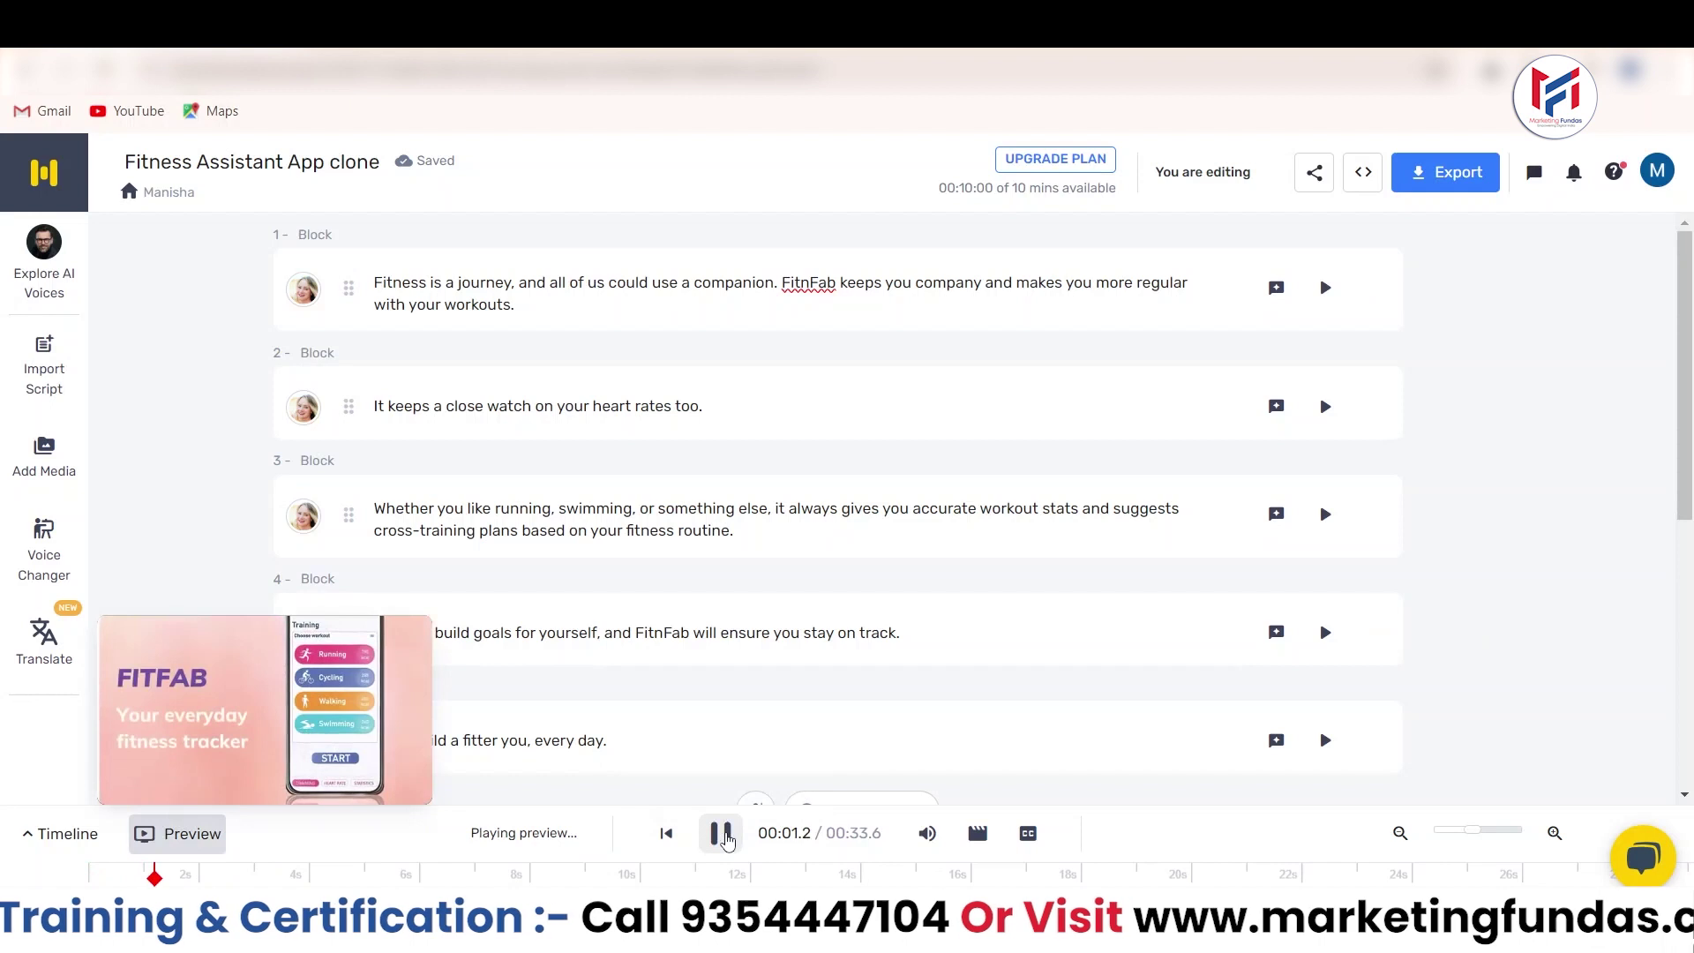
left_click(122, 638)
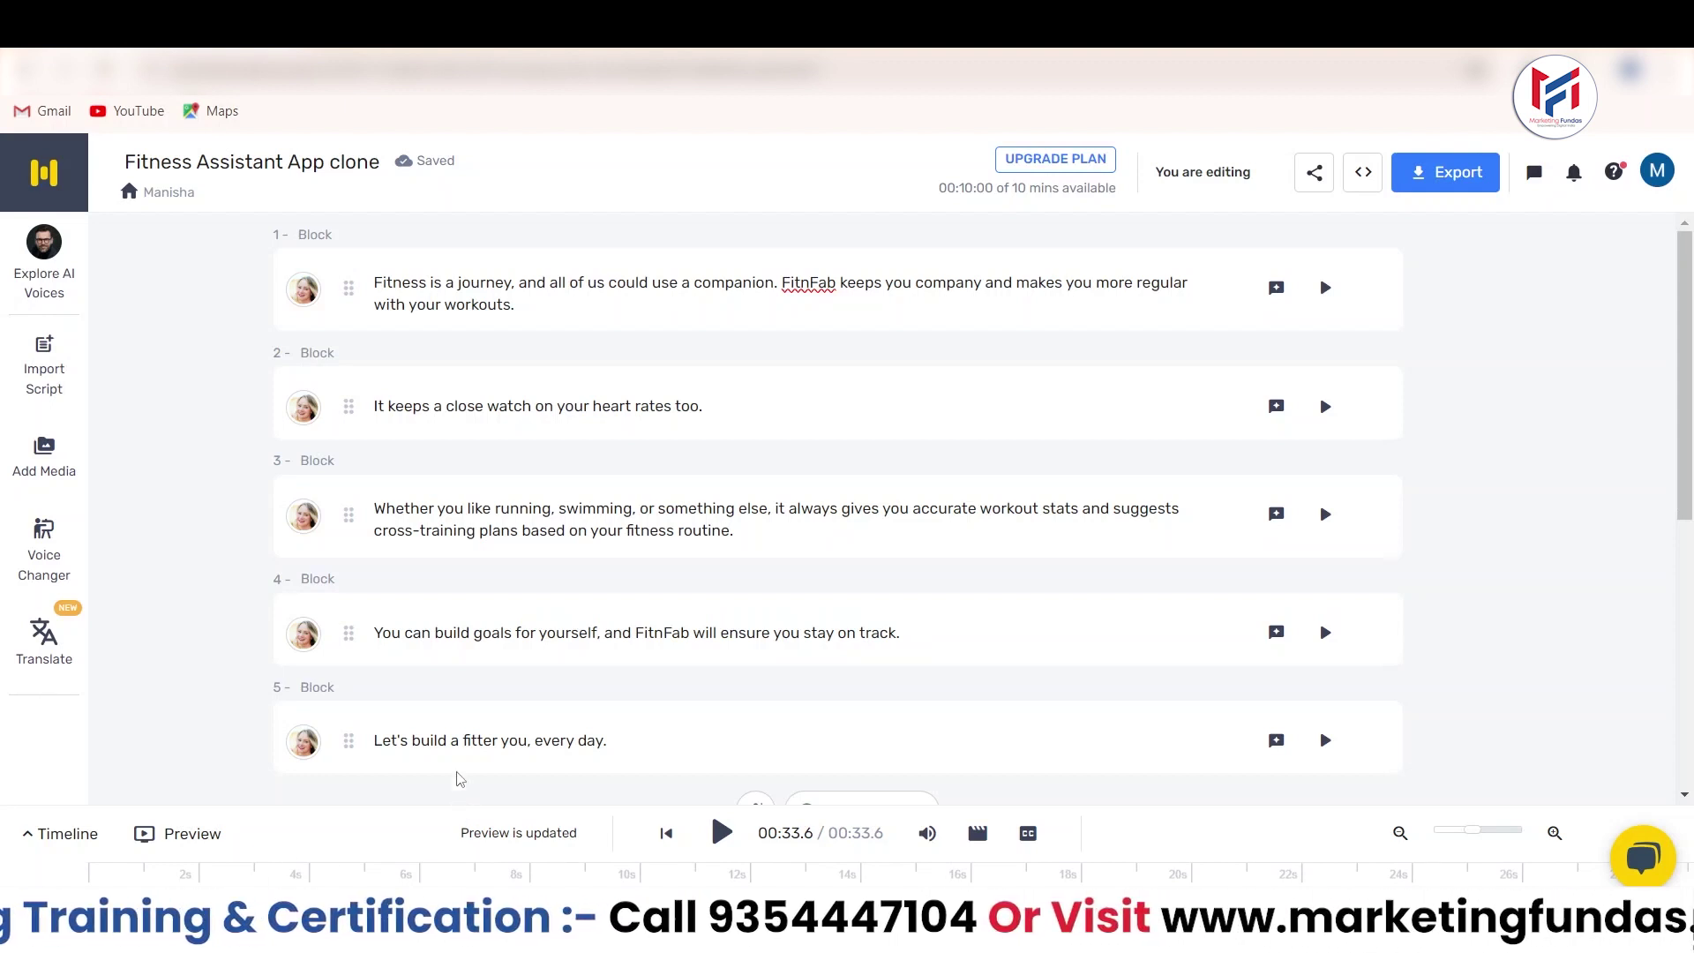
Examine the voice settings of block 1 and the styles offered for the Amelia voice
left_click(568, 293)
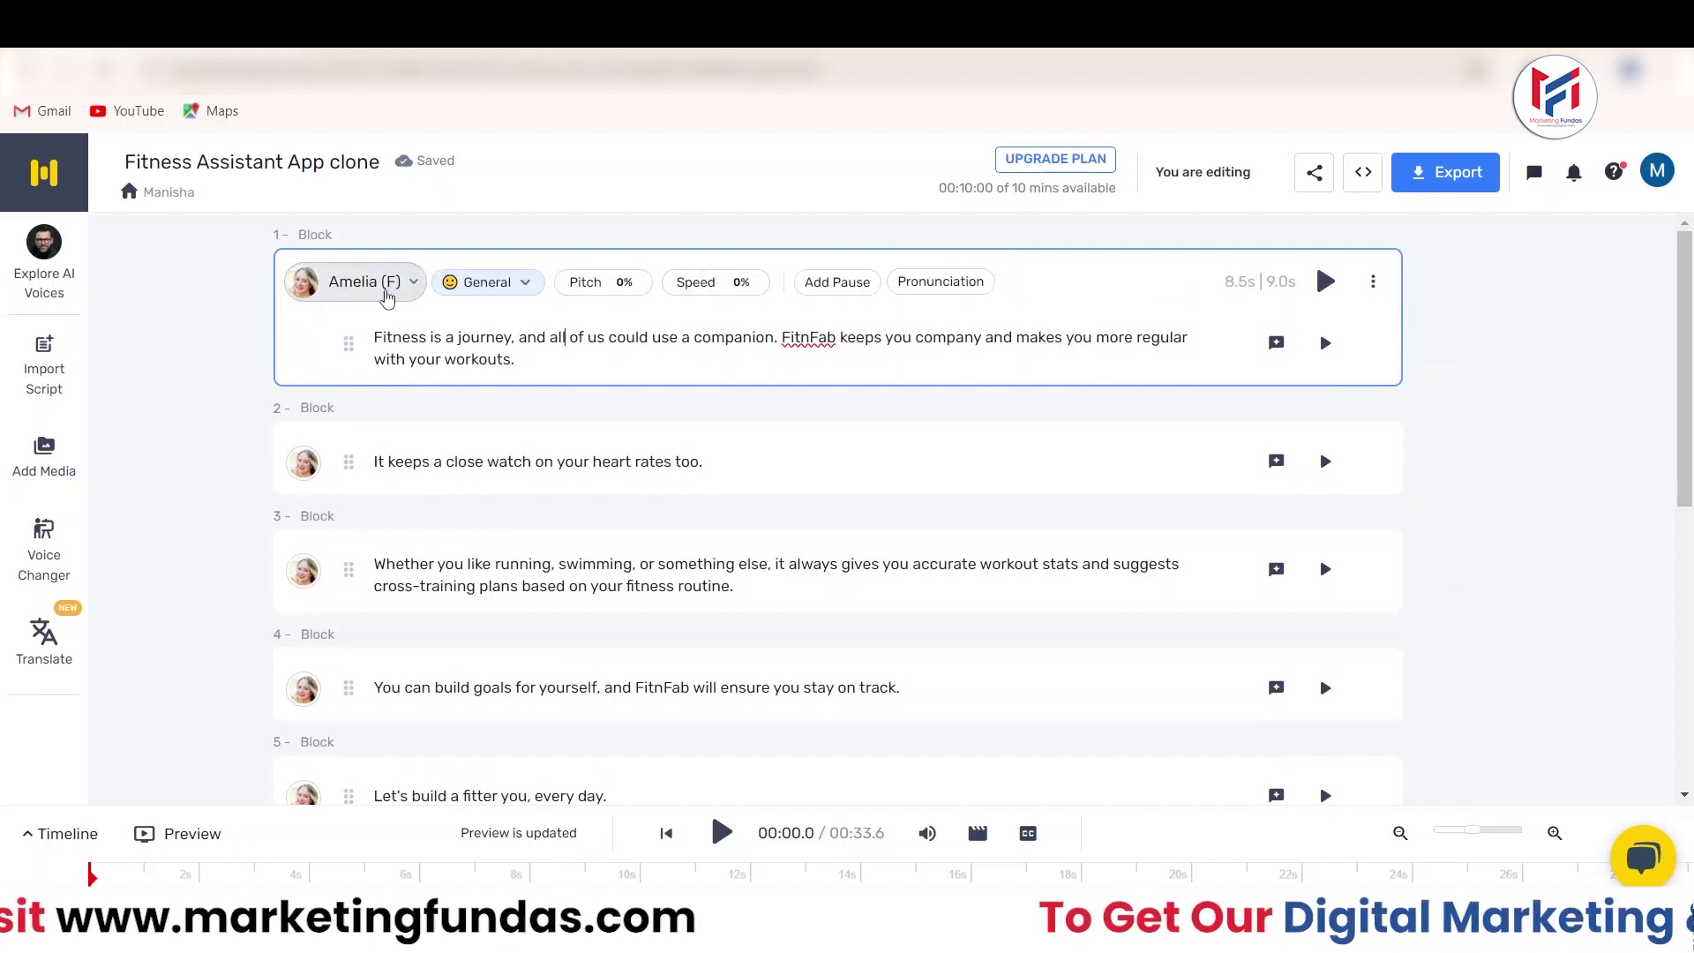
left_click(476, 284)
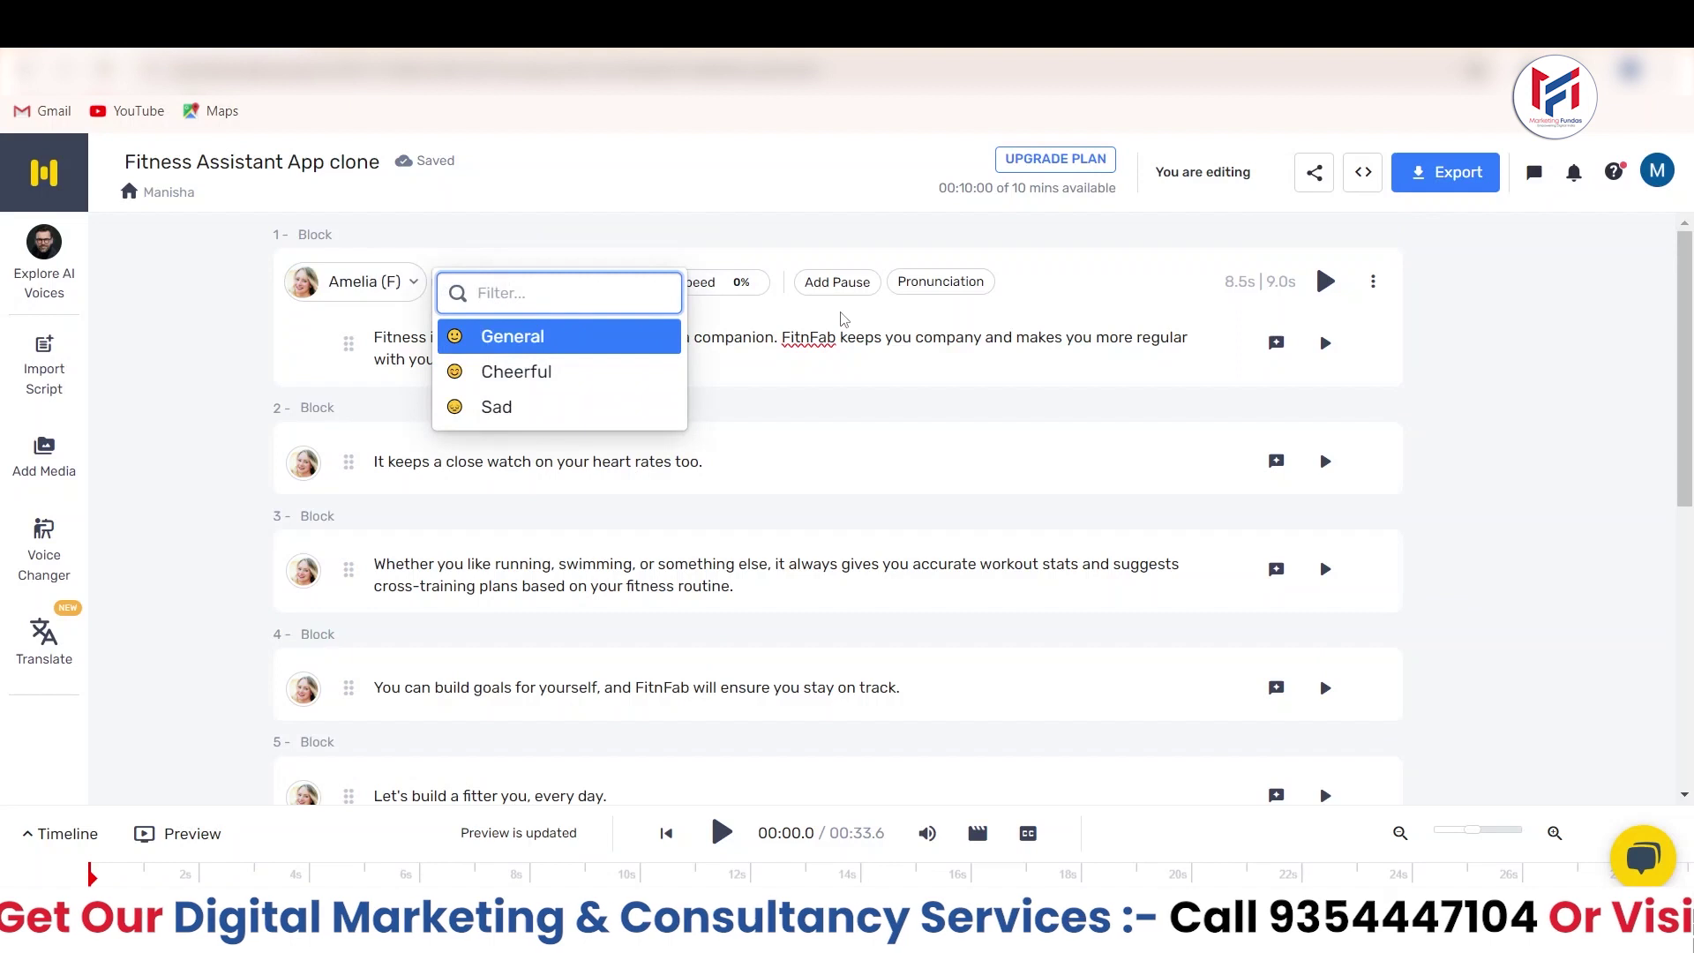
left_click(1123, 309)
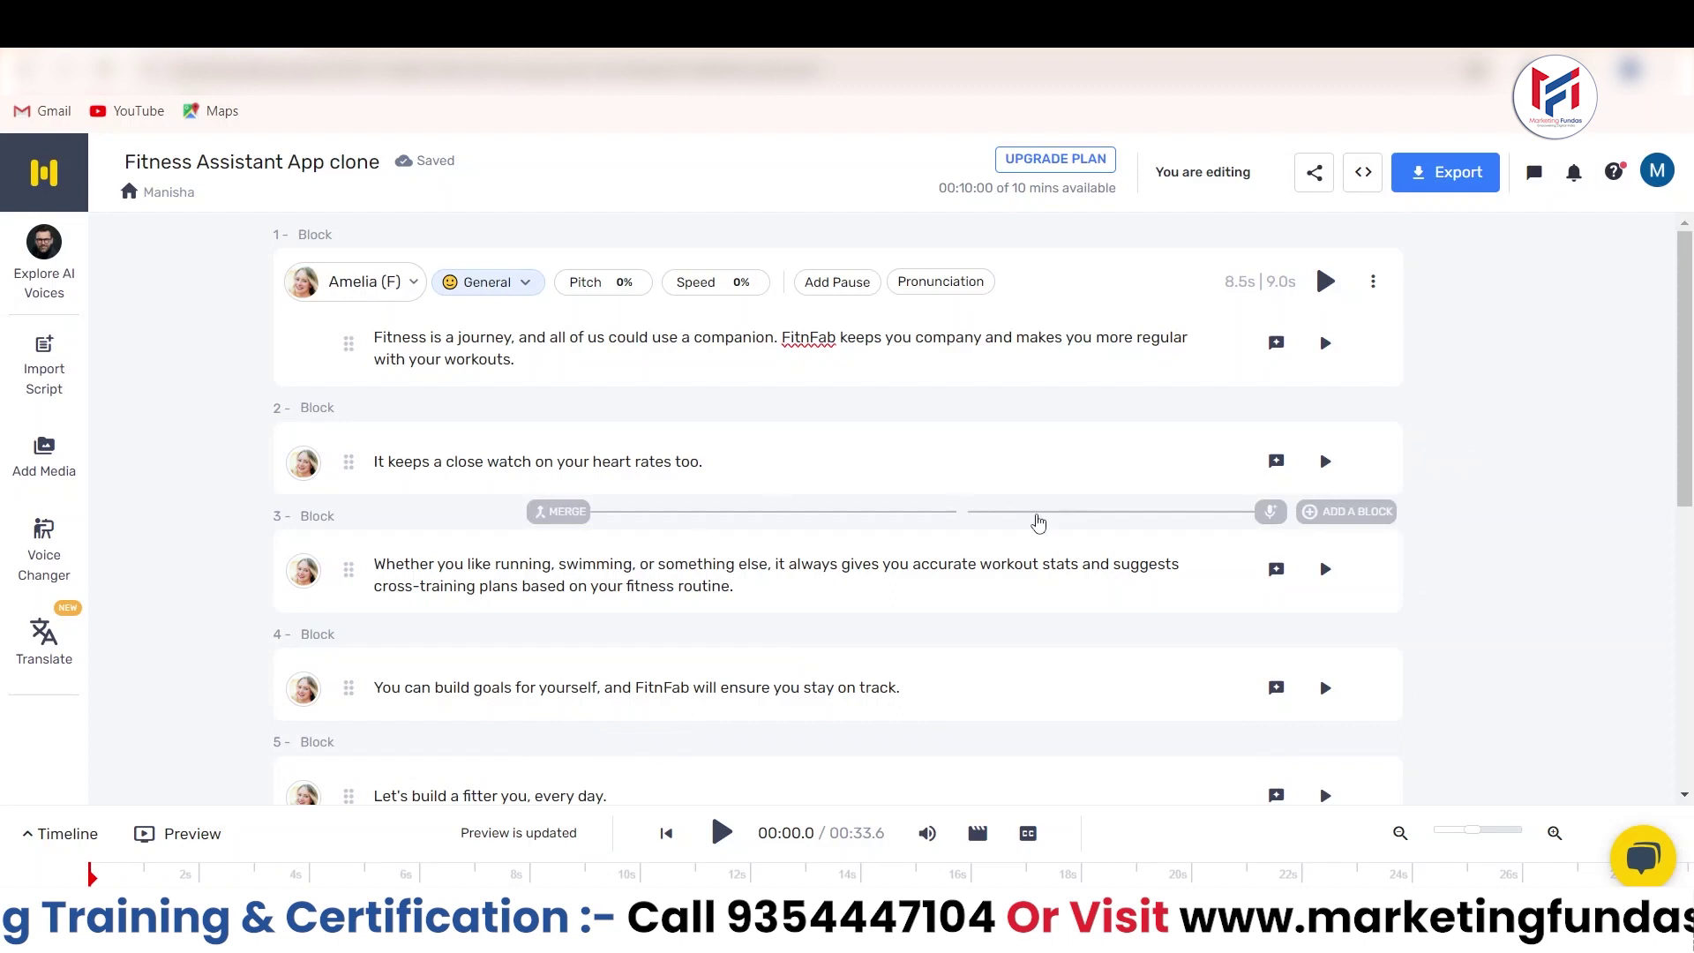
Return to the workspace home and create a new project titled My Awesome Project Demo 1 in the home folder
left_click(39, 186)
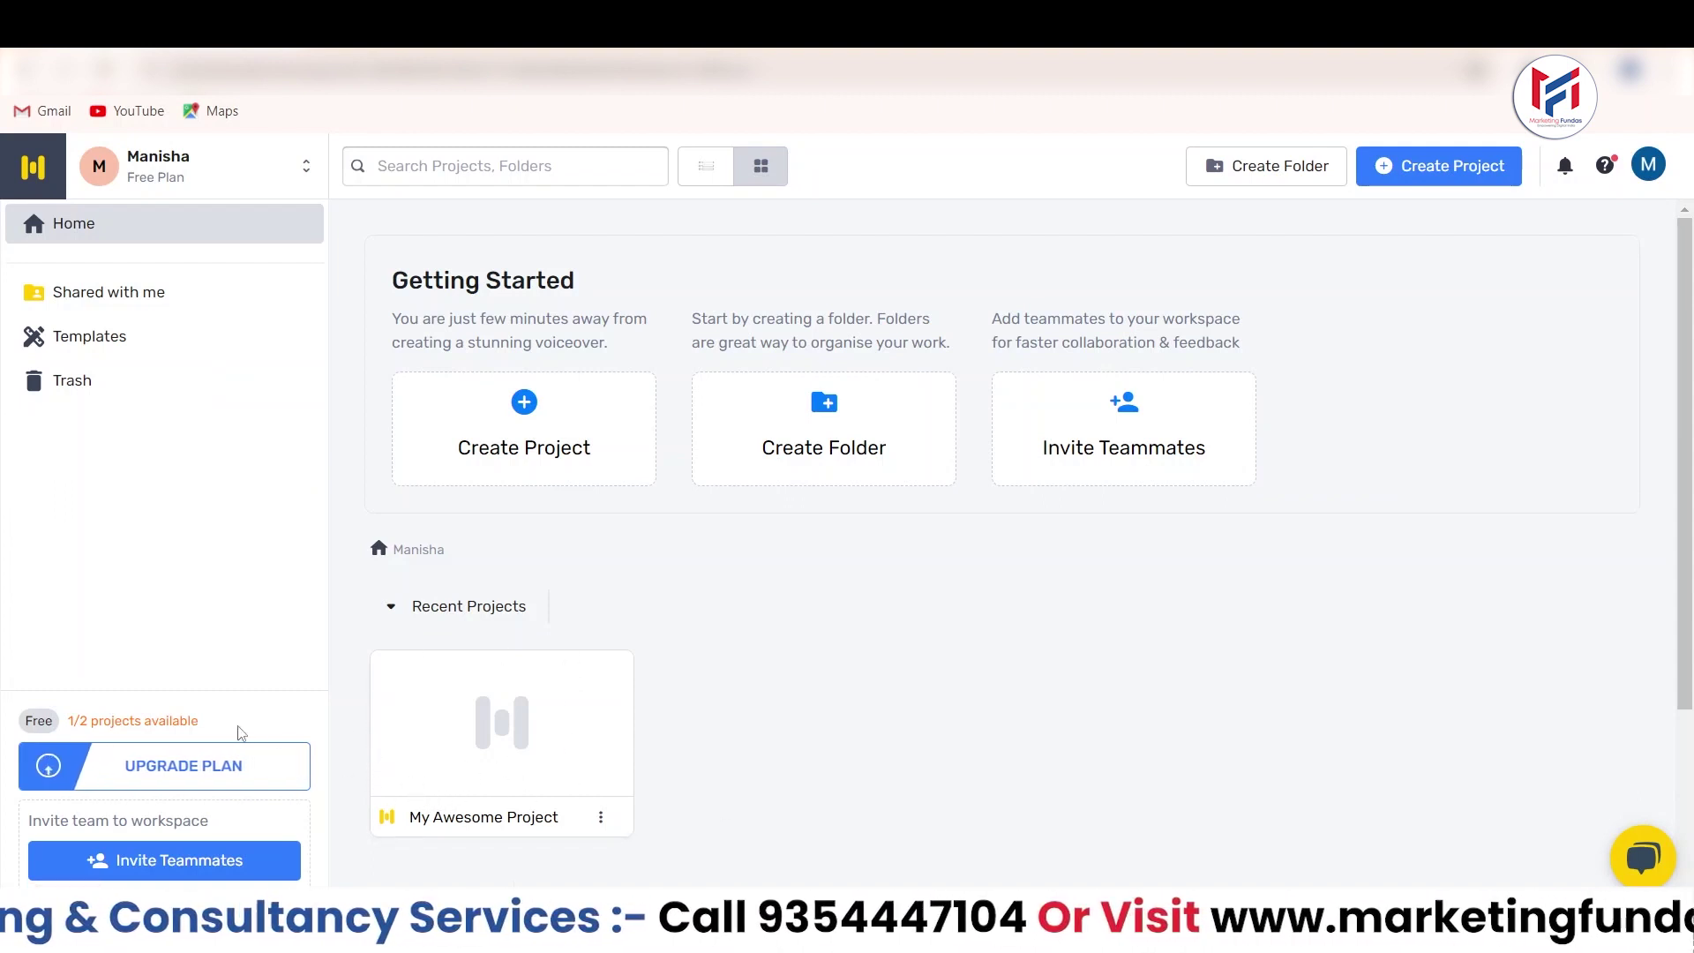
left_click_drag(71, 722, 255, 729)
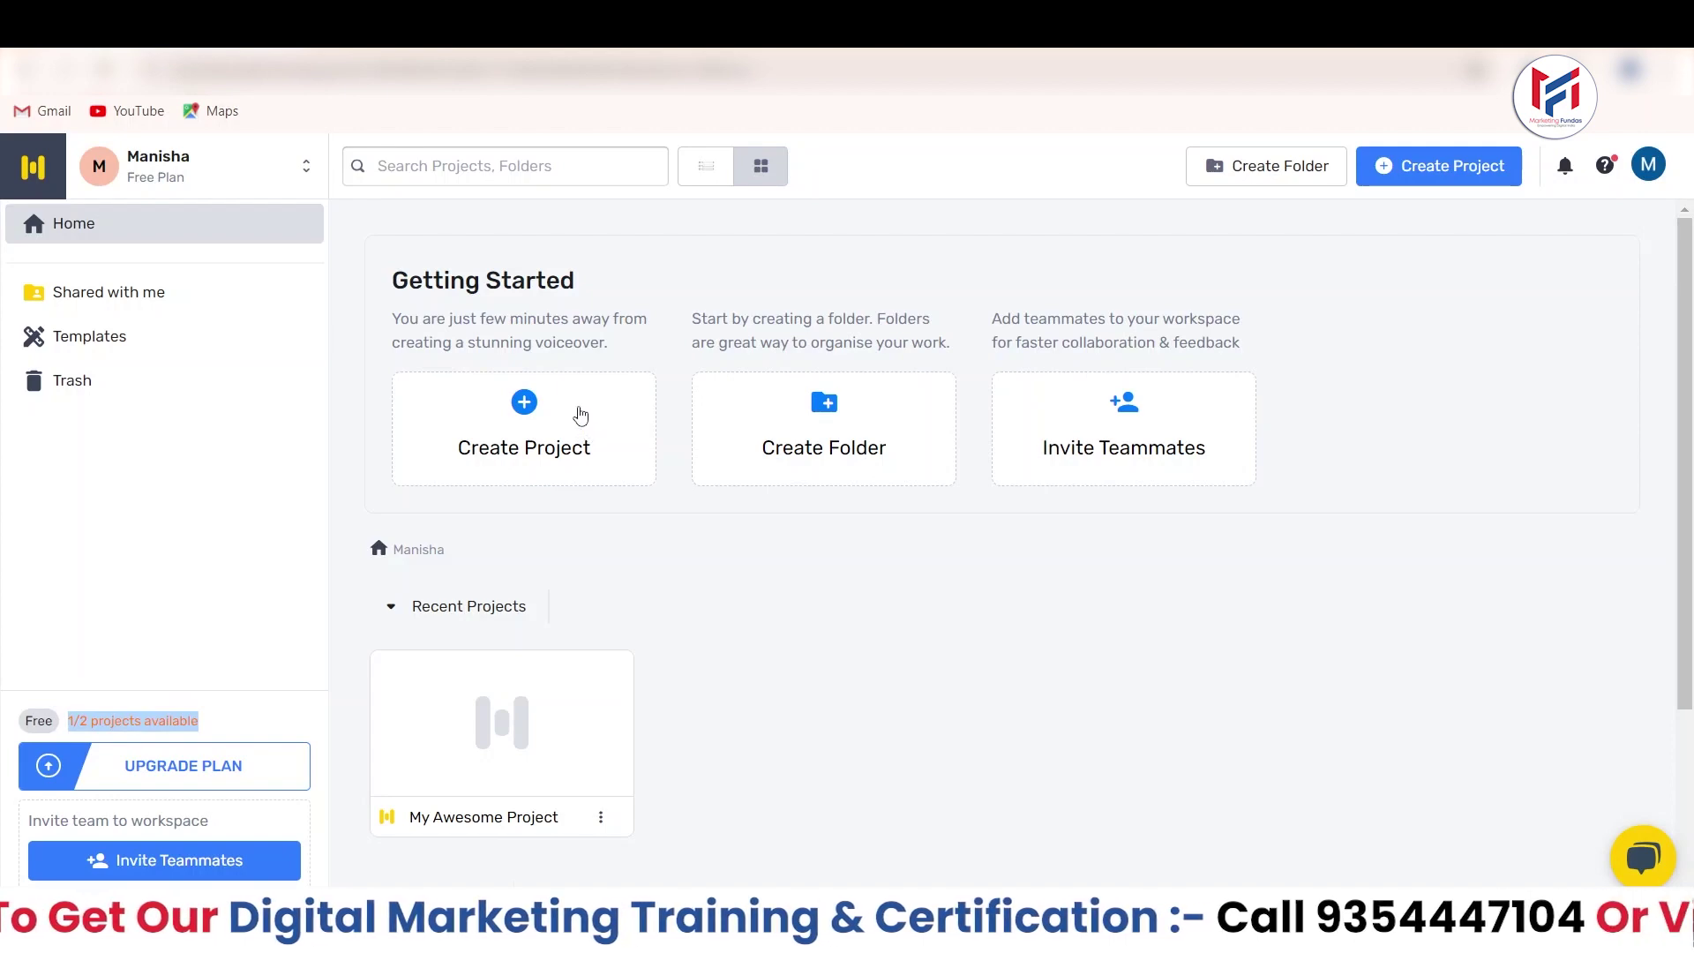
left_click(527, 406)
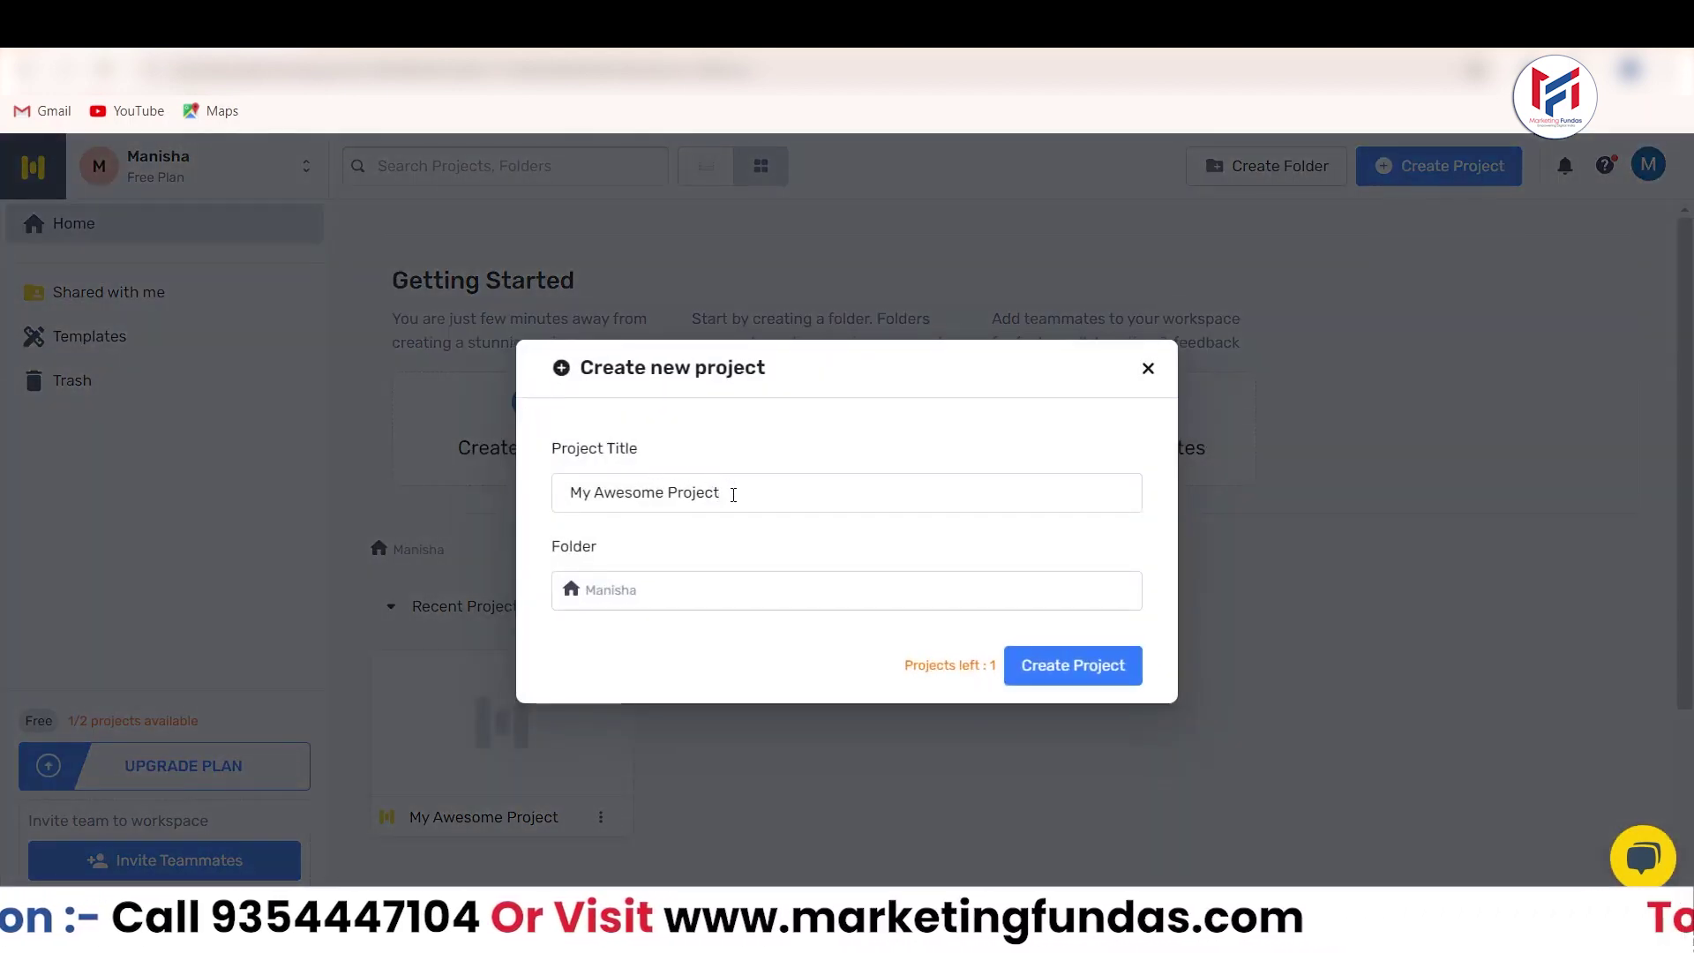
left_click_drag(725, 492, 458, 512)
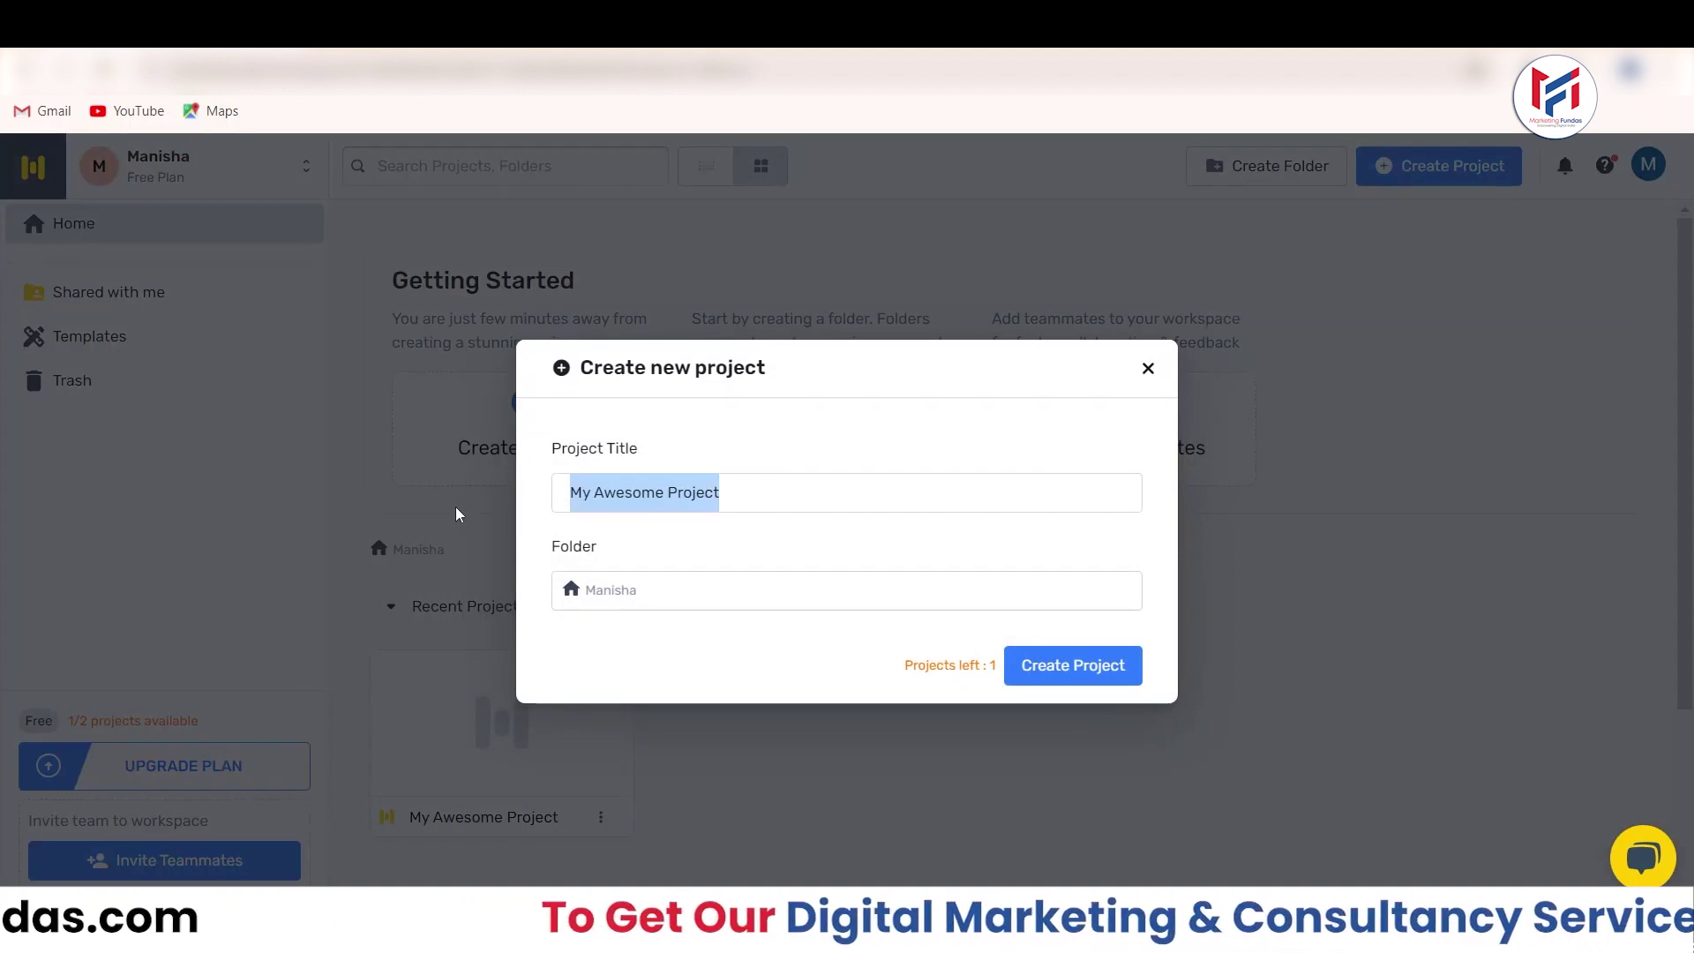
key("End")
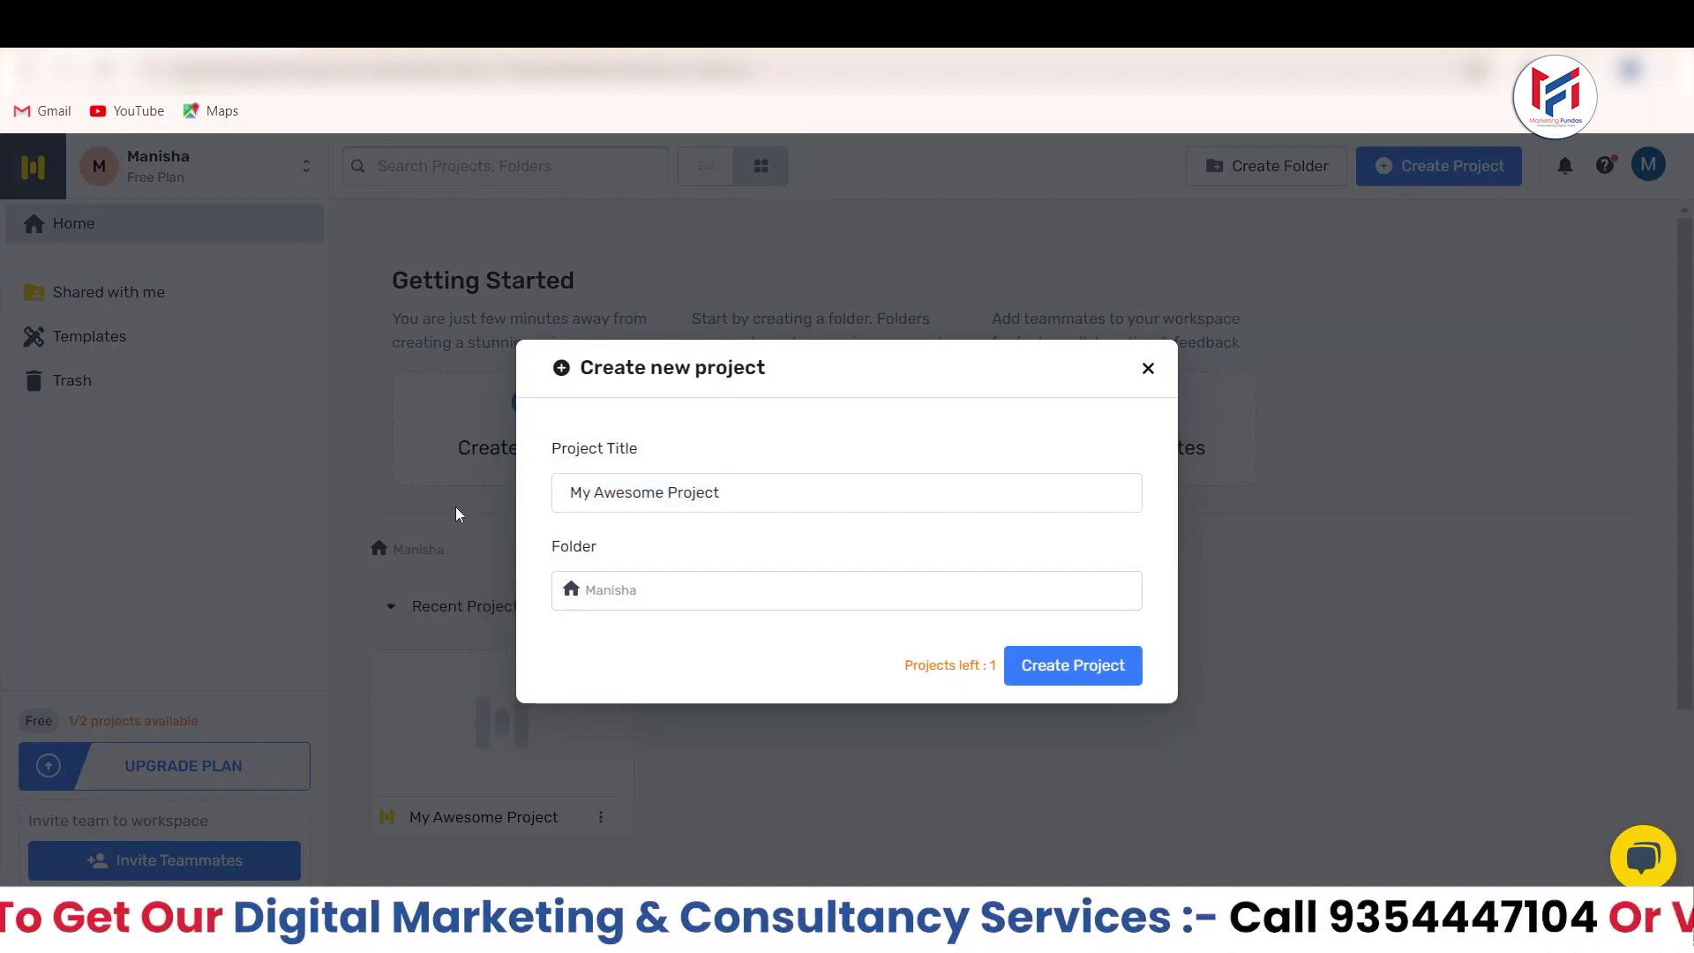
type("Demo 1")
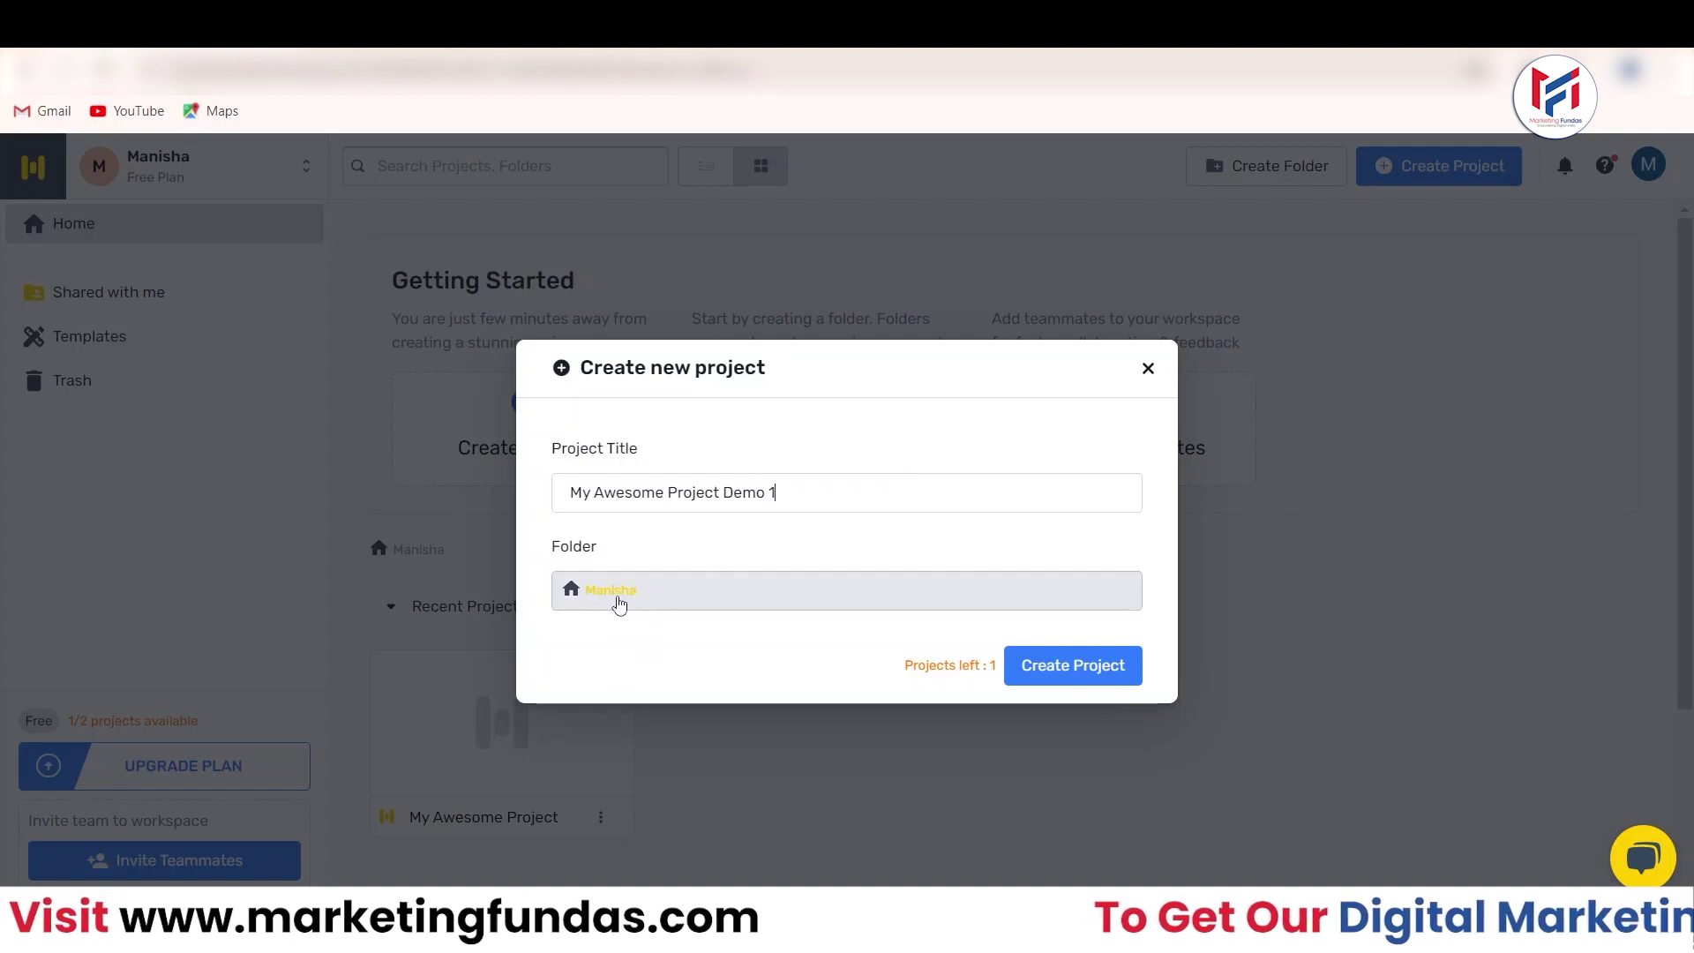
left_click(1058, 679)
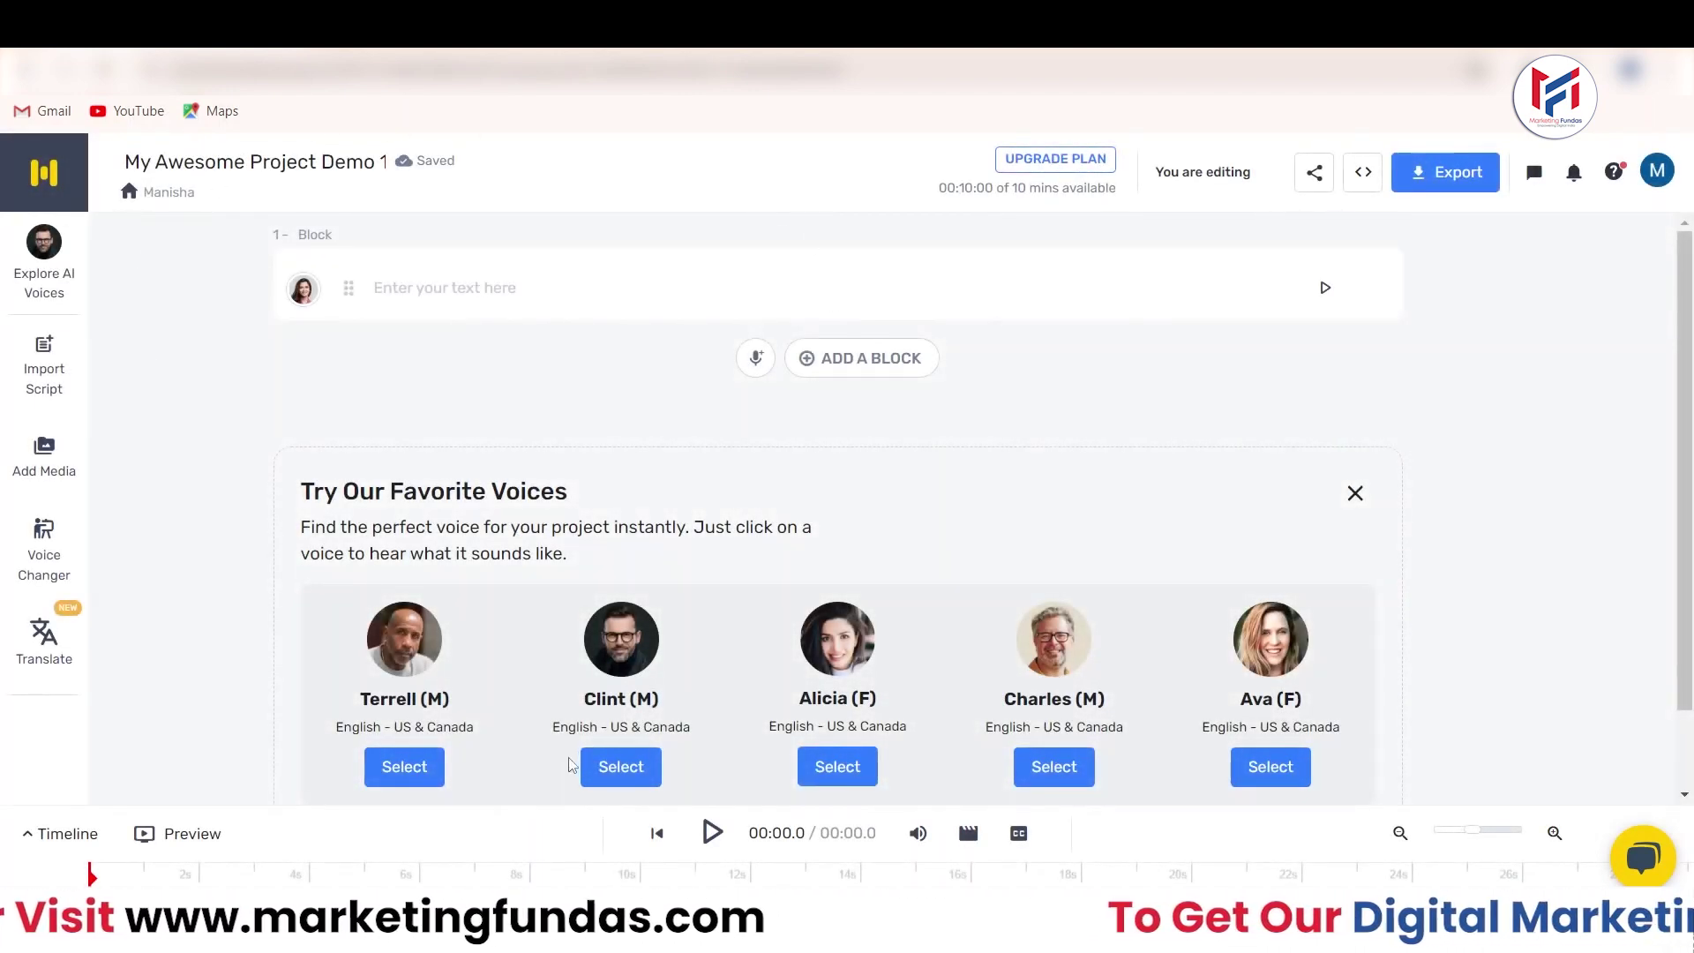
Show the voice settings of the empty first block and dismiss the Try Our Favorite Voices suggestions
left_click(413, 288)
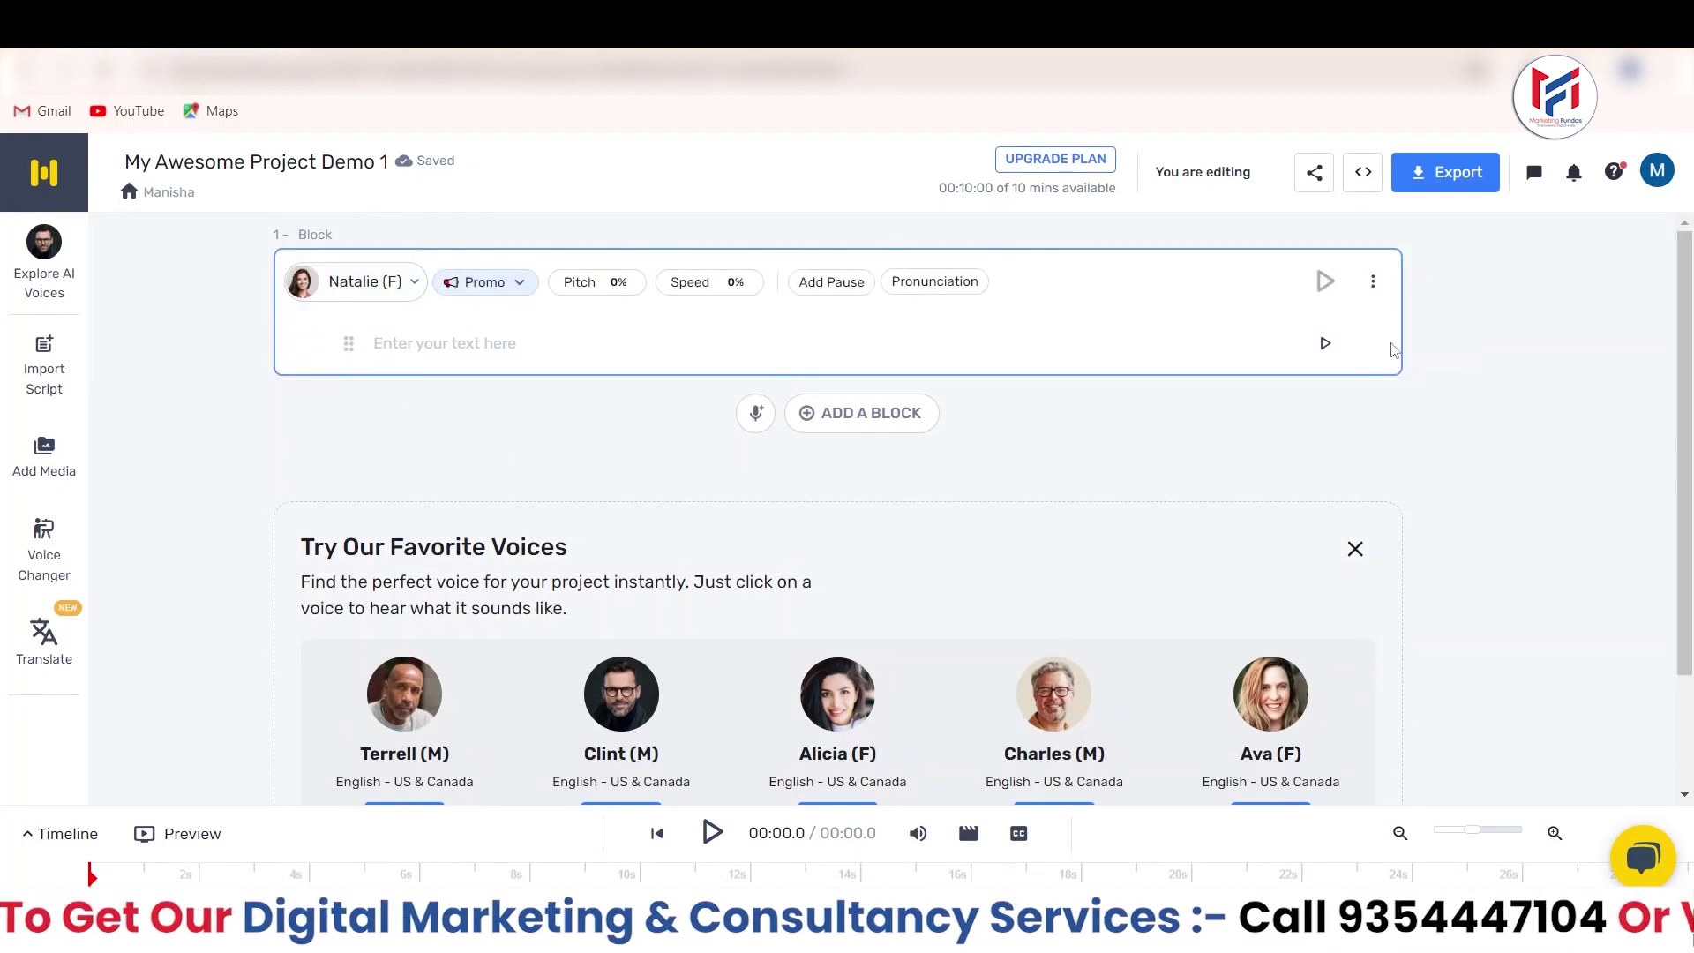
scroll(1689, 419, "down", 2)
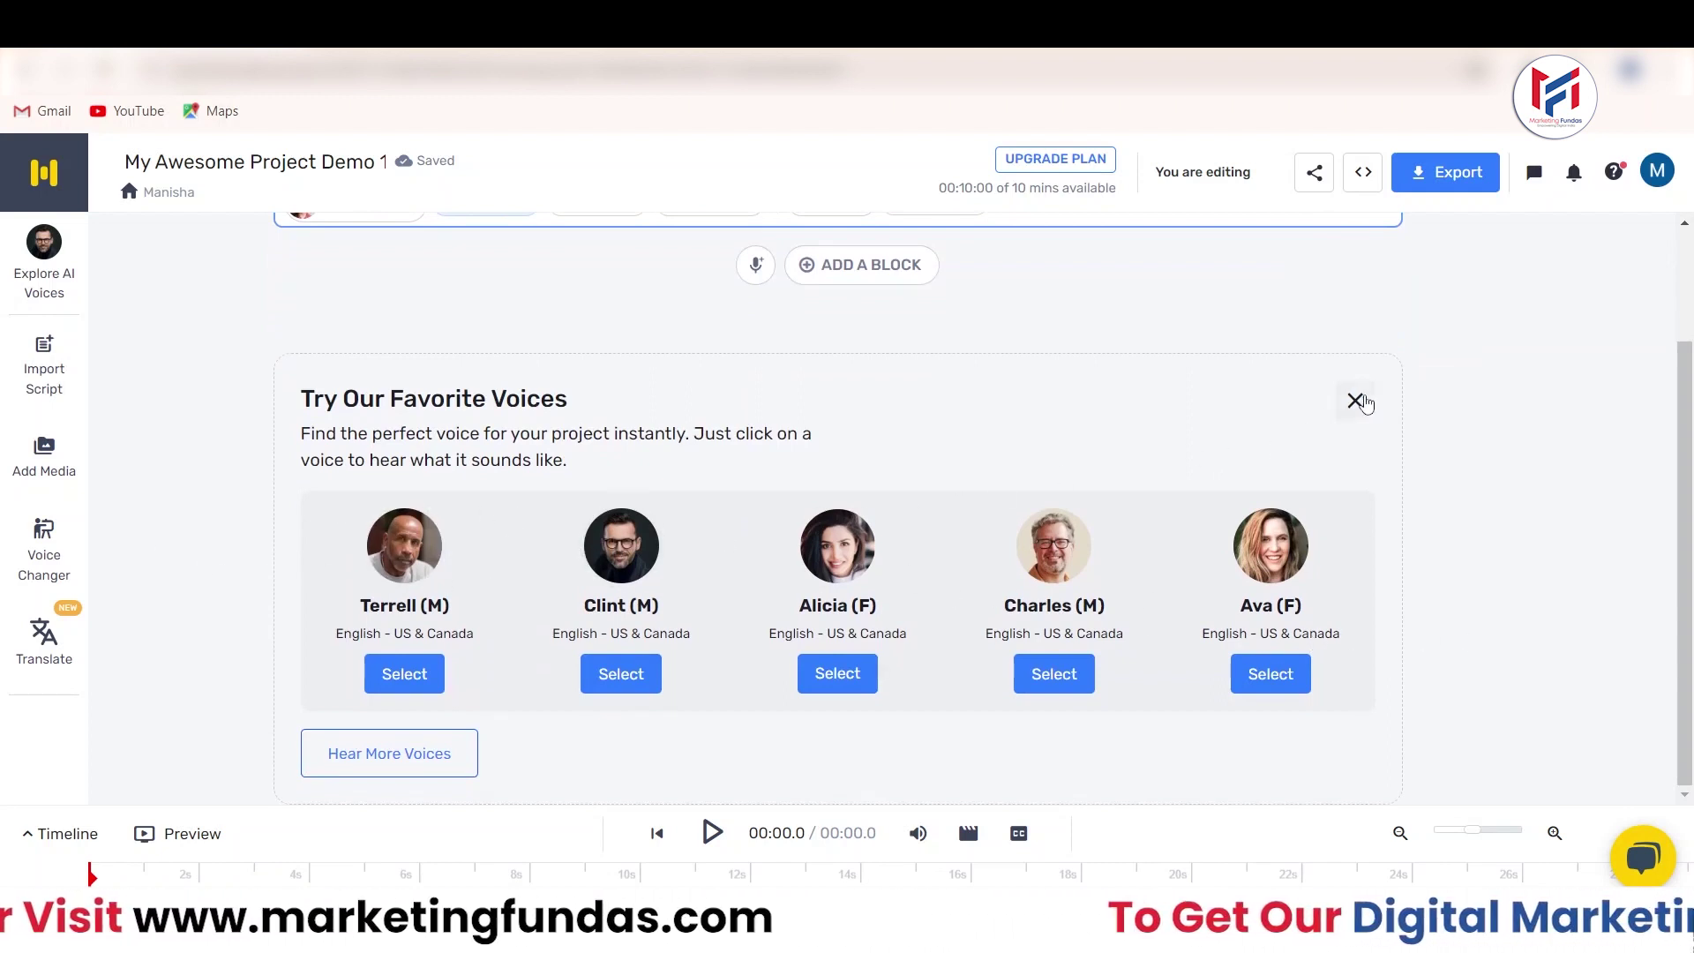
left_click(300, 412)
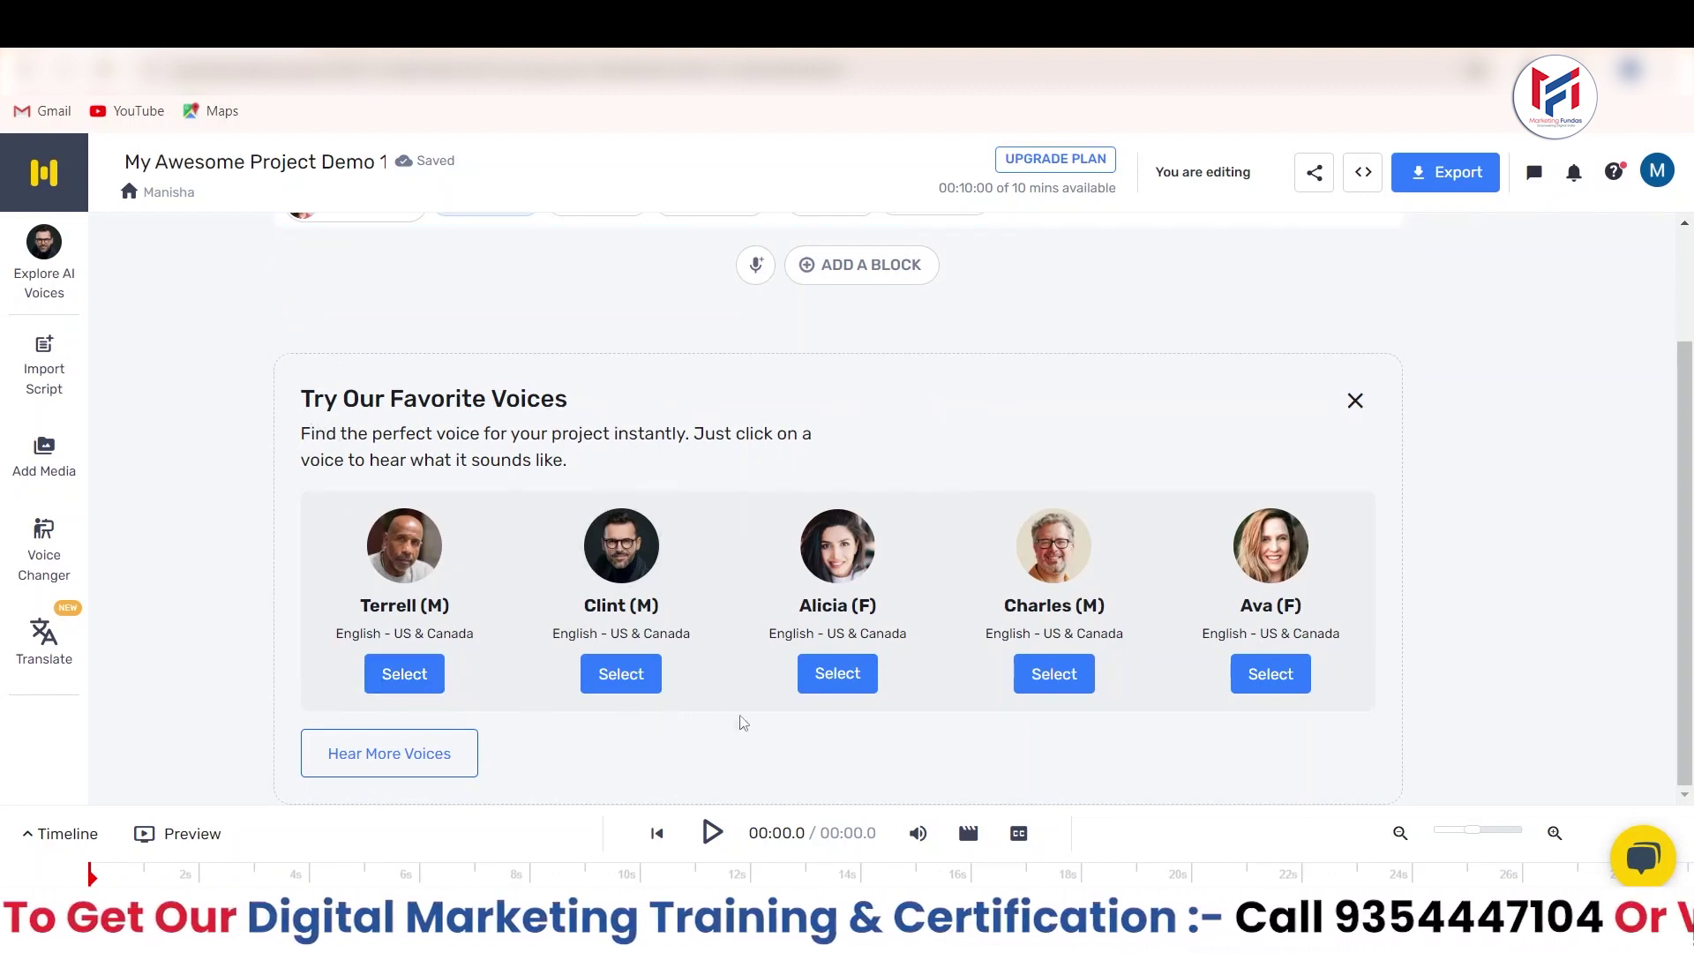
left_click(1356, 400)
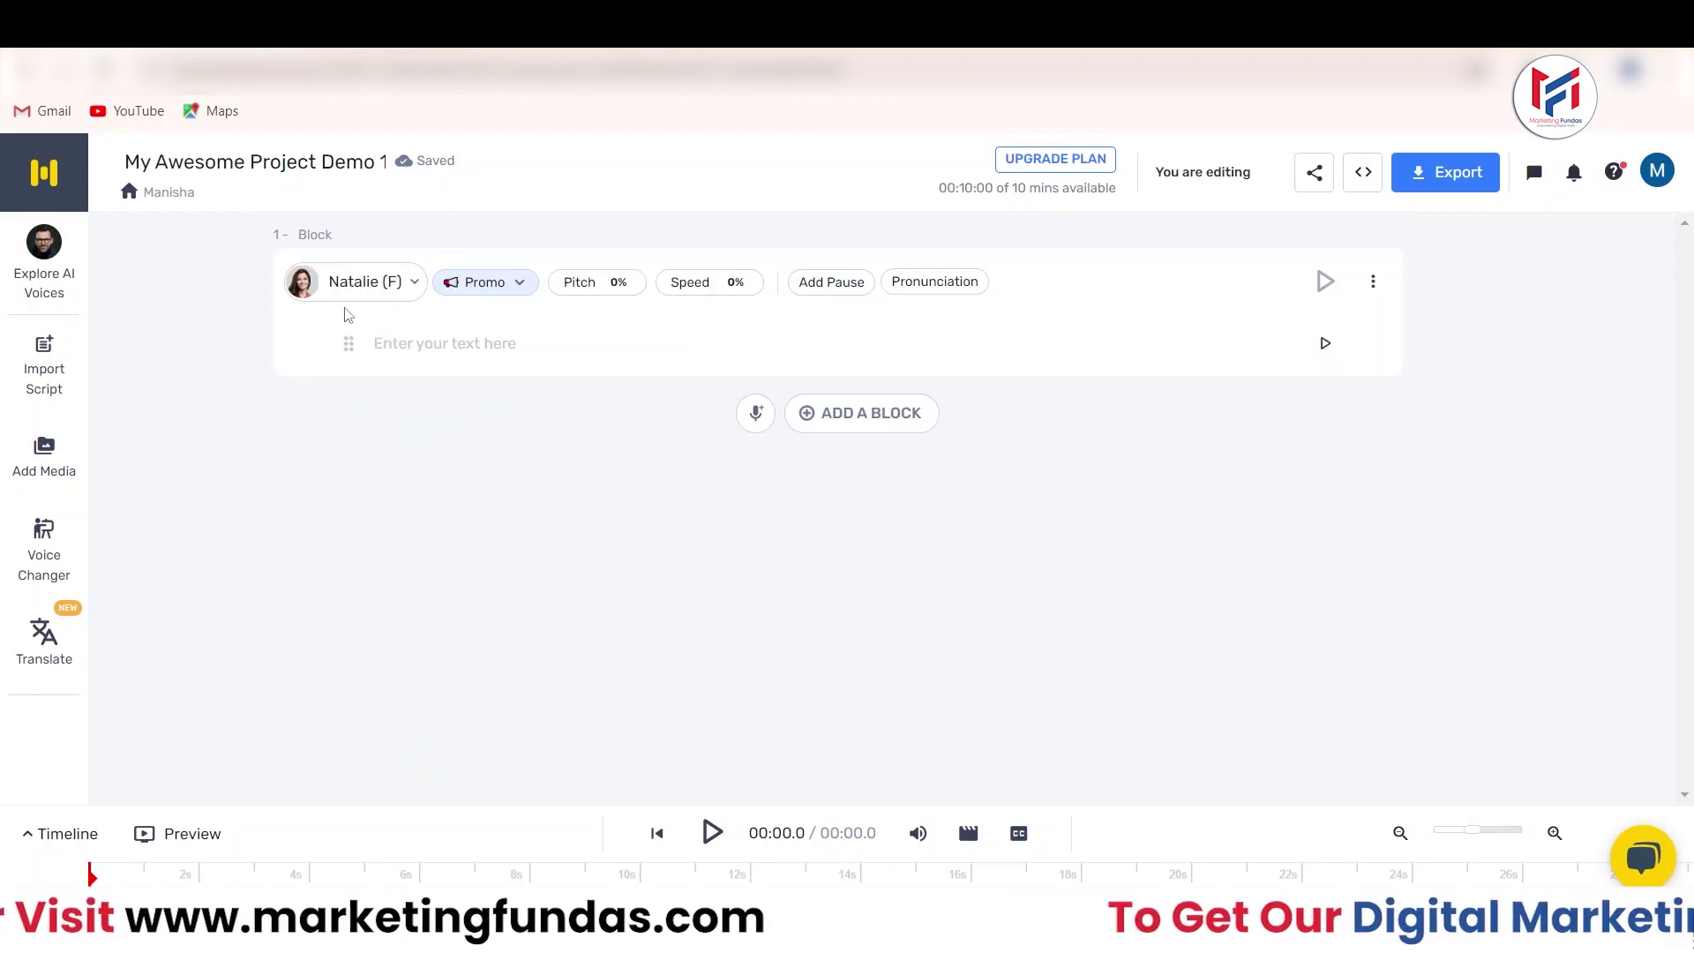
View the voice library for the first block and close it, keeping the Natalie voice
left_click(357, 284)
left_click(1569, 236)
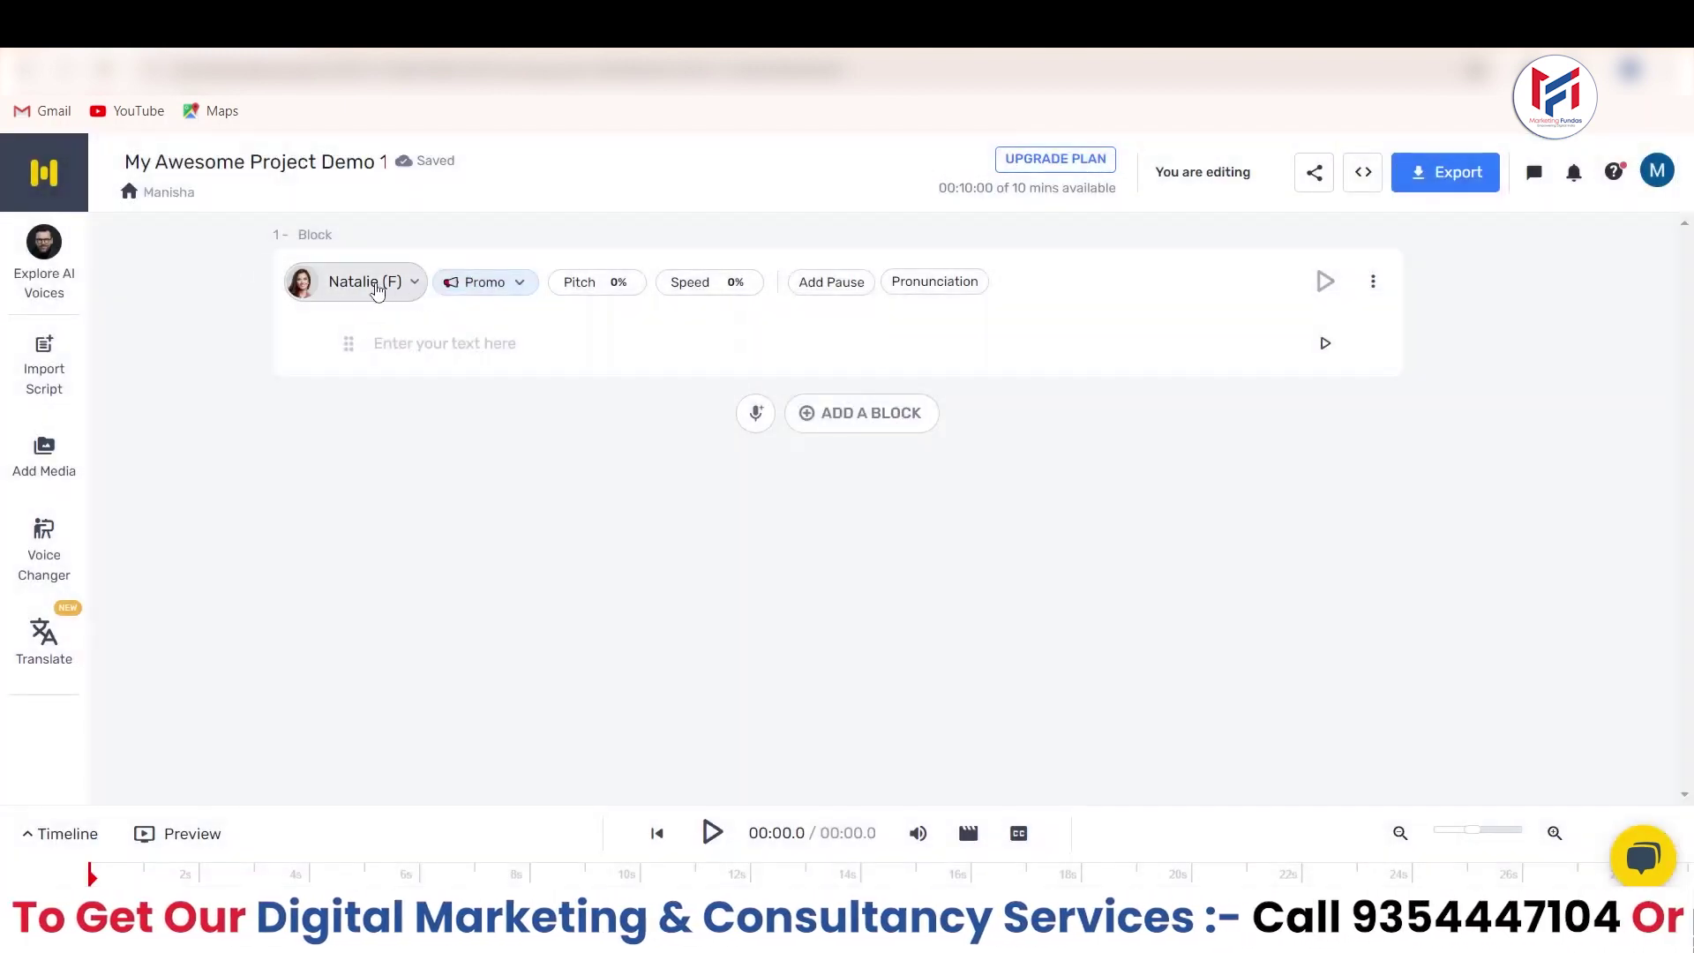
left_click(34, 279)
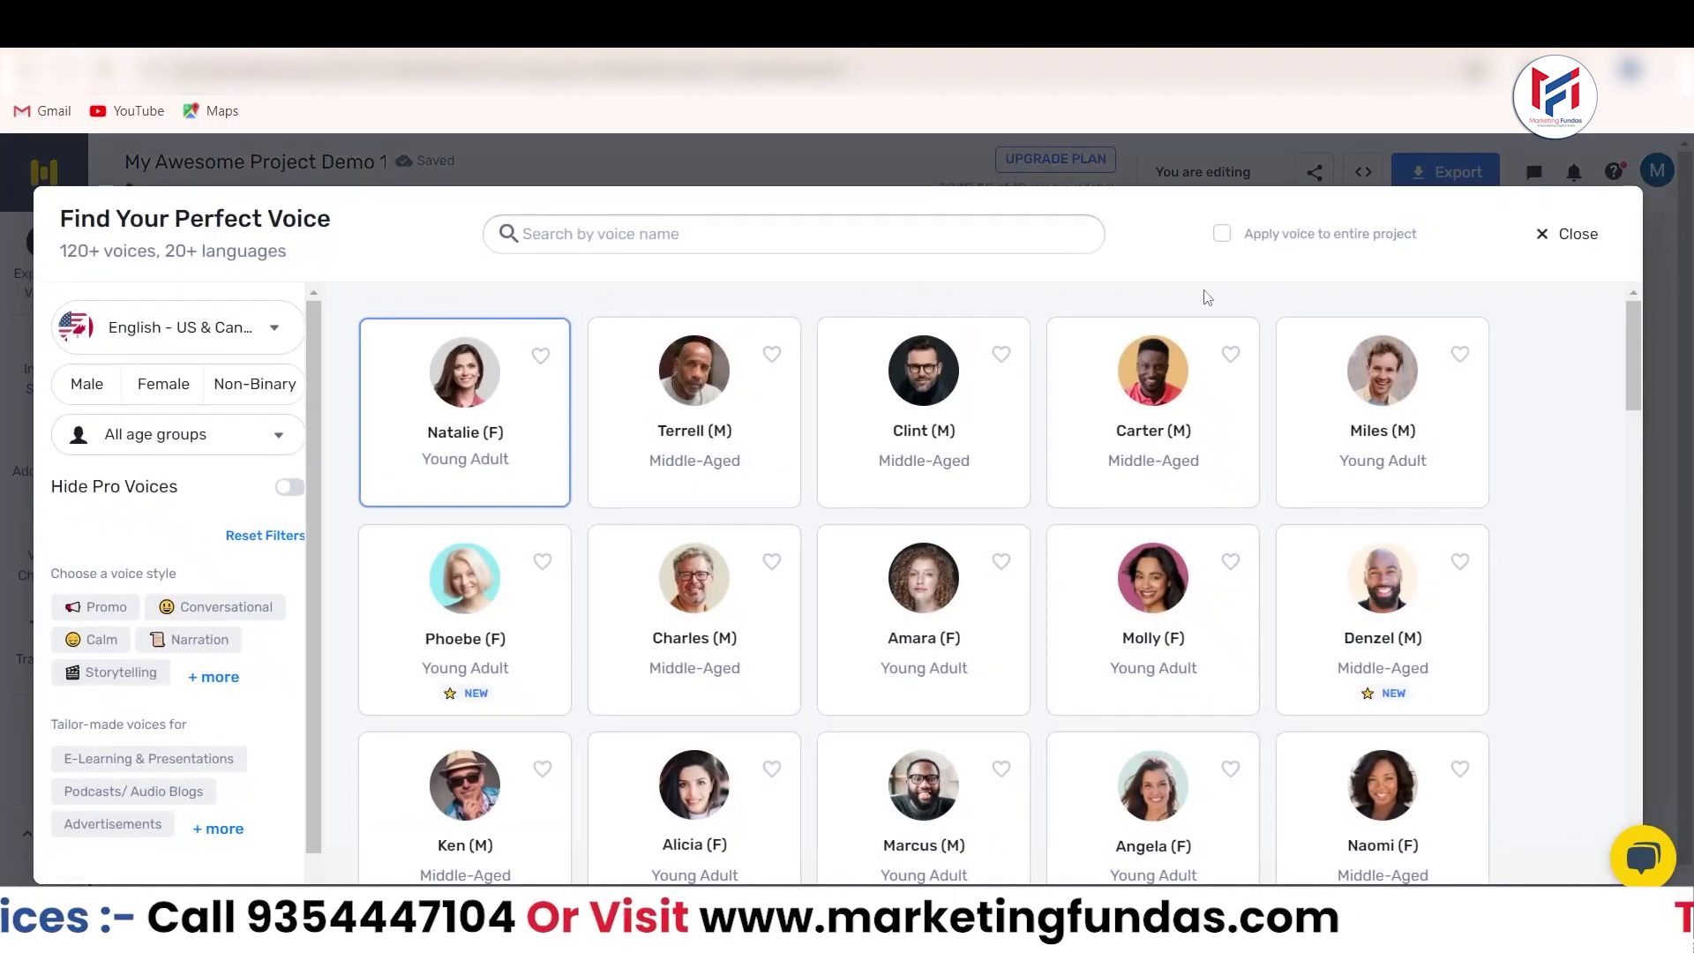
left_click(1567, 234)
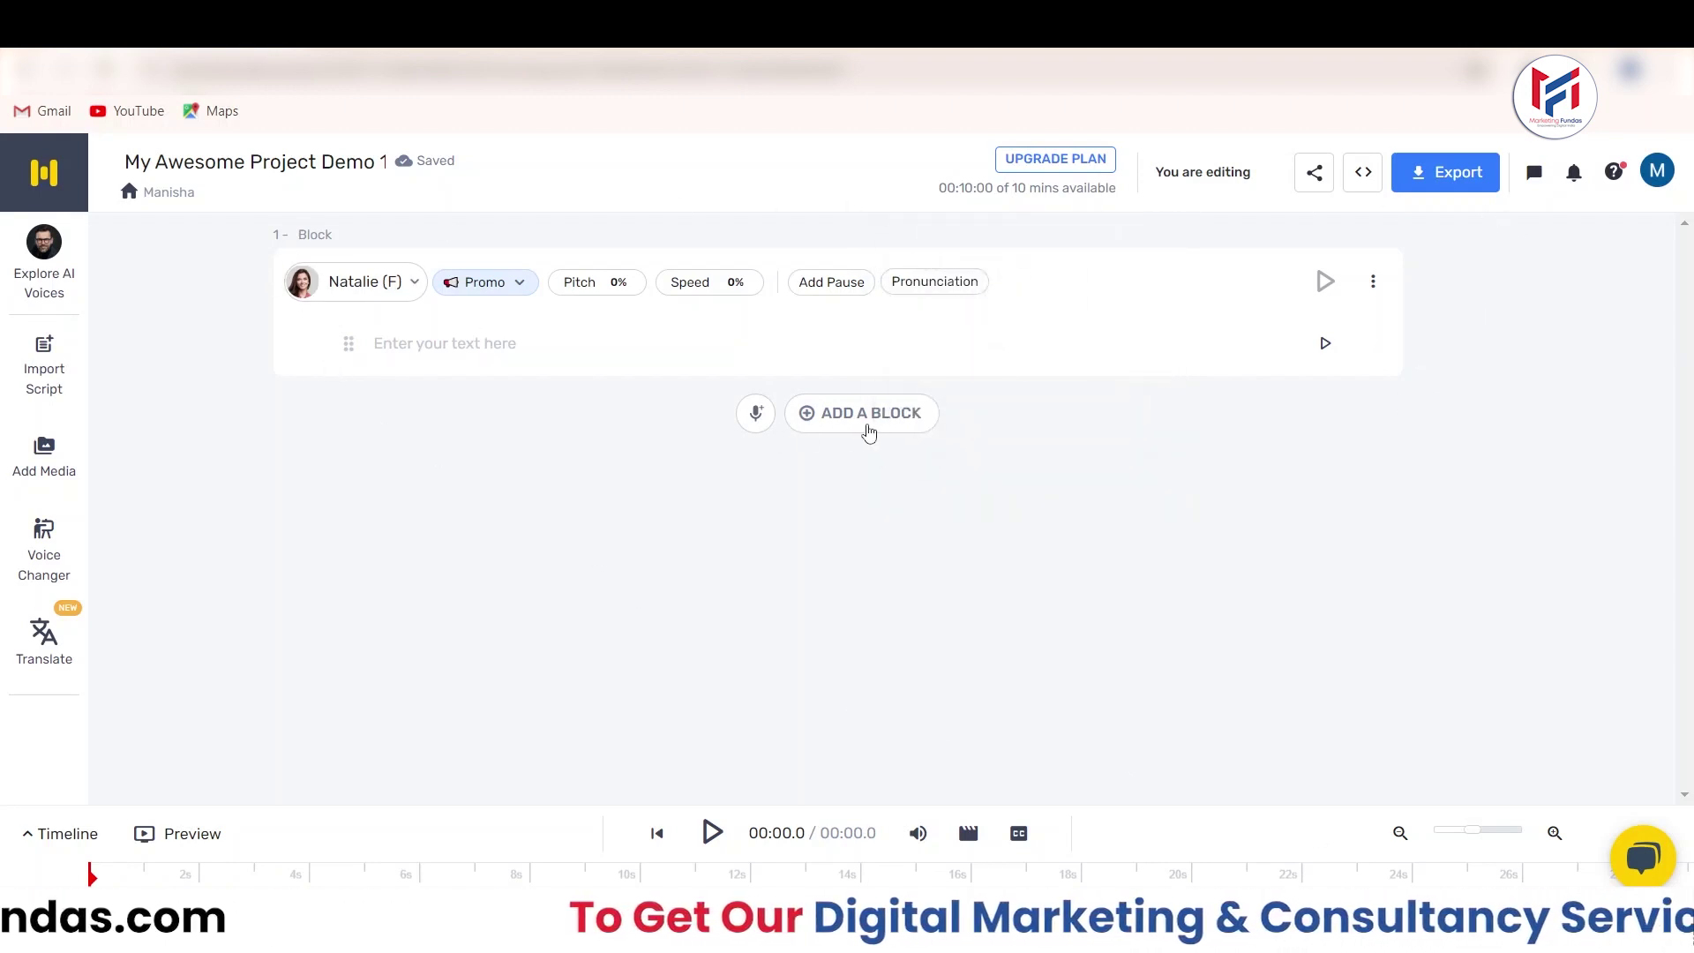
Enter a sentence in block 1 that introduces the speaker by first name and ends with "and what's your name?"
left_click(631, 343)
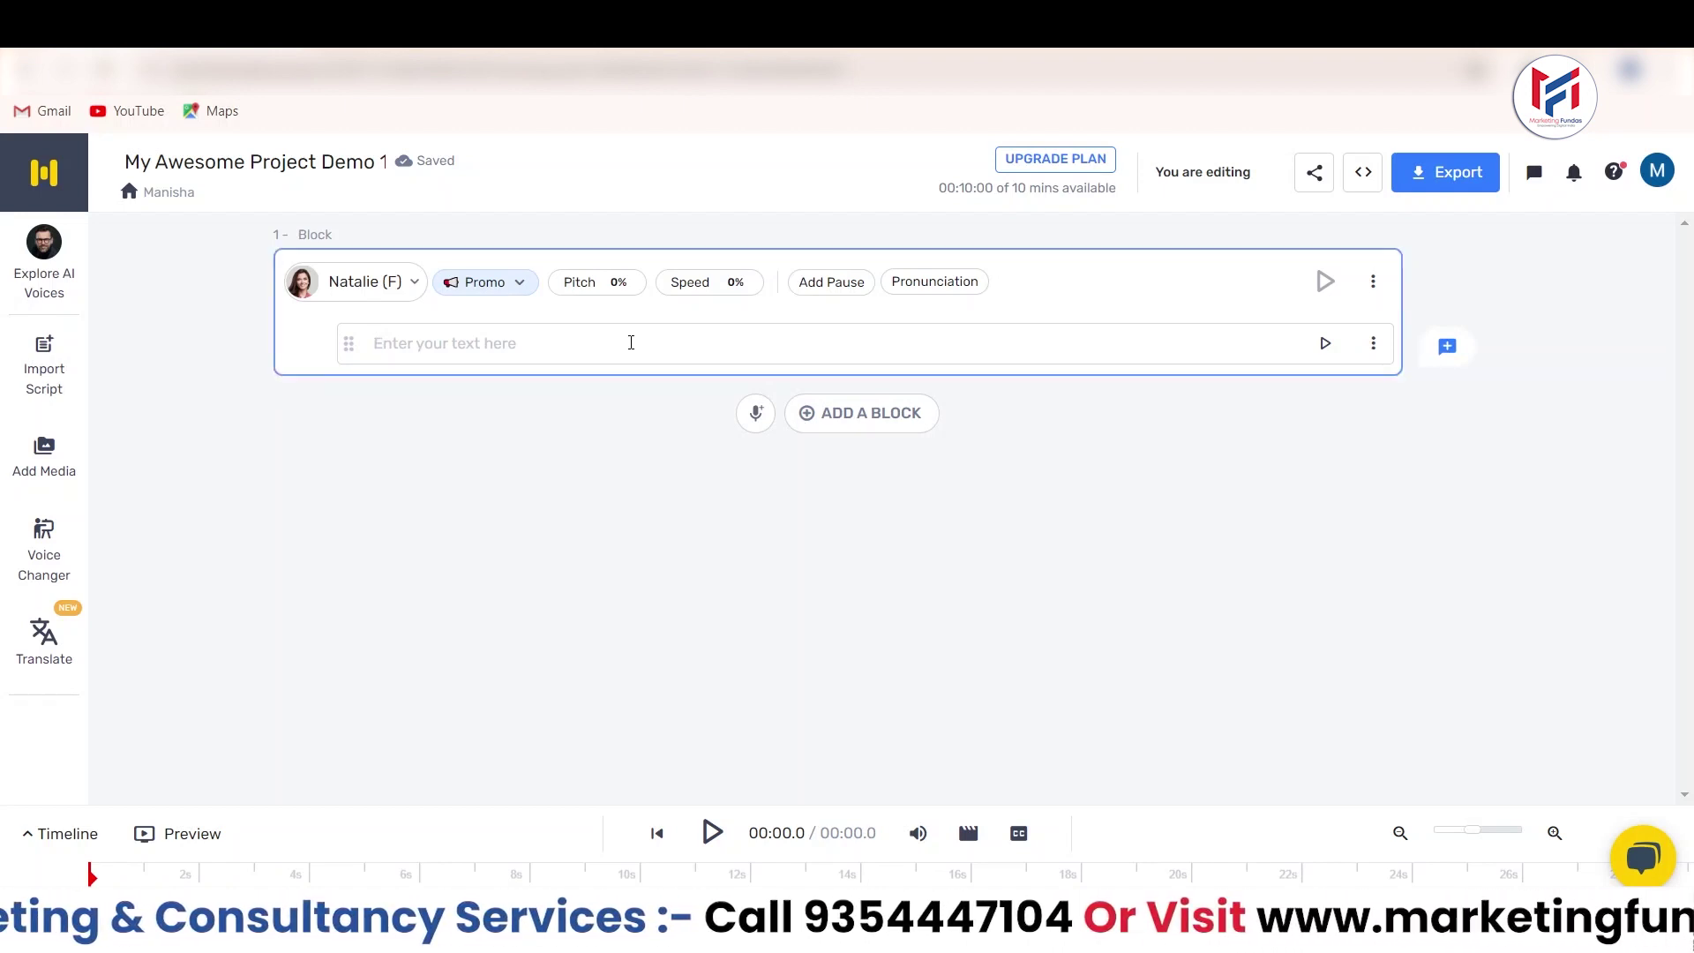
type("My name is Dan Ame")
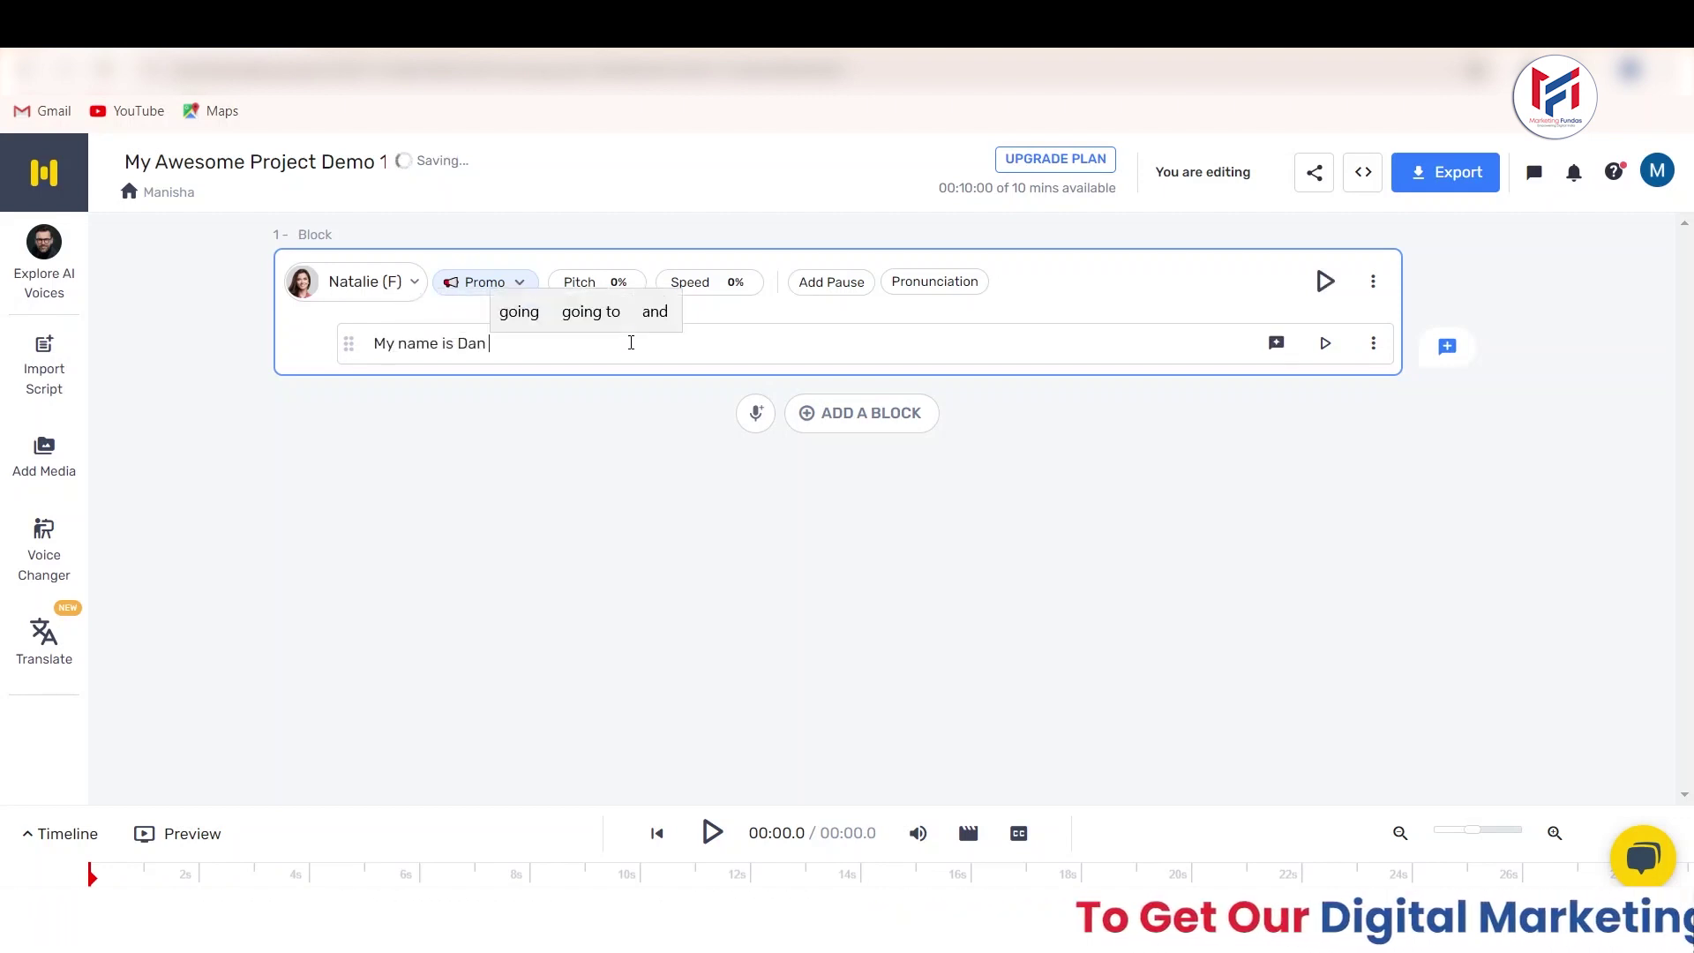
key("BackSpace")
key("BackSpace")
type("nd what's yo")
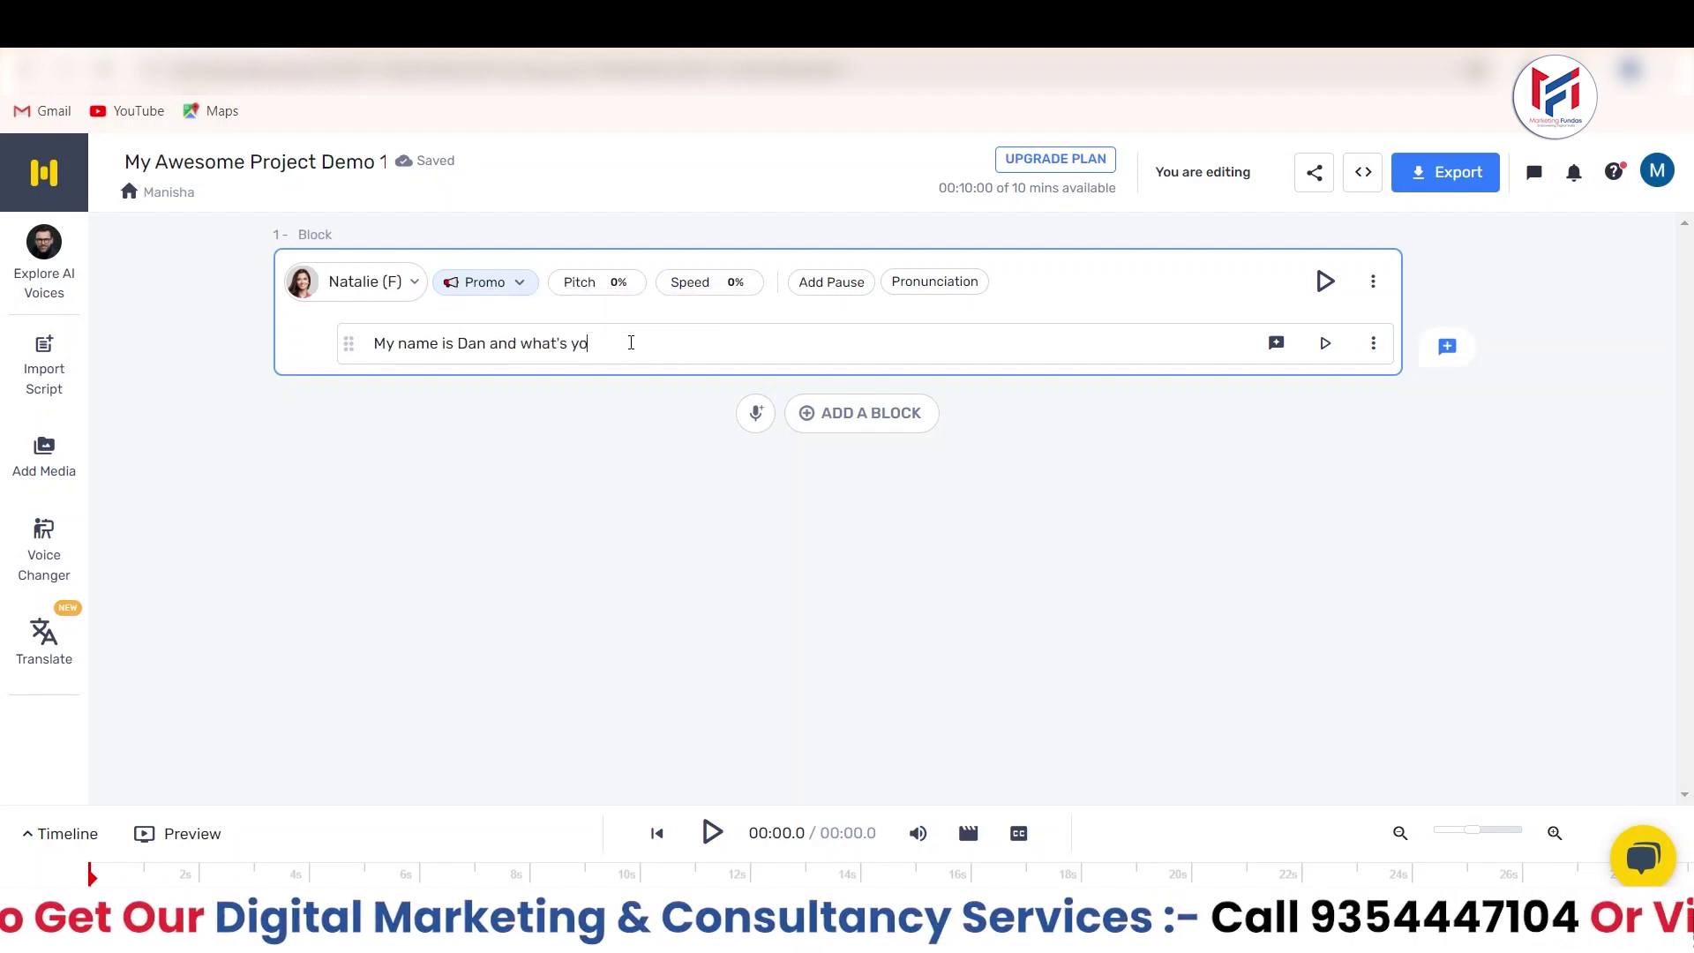
type("ur name?")
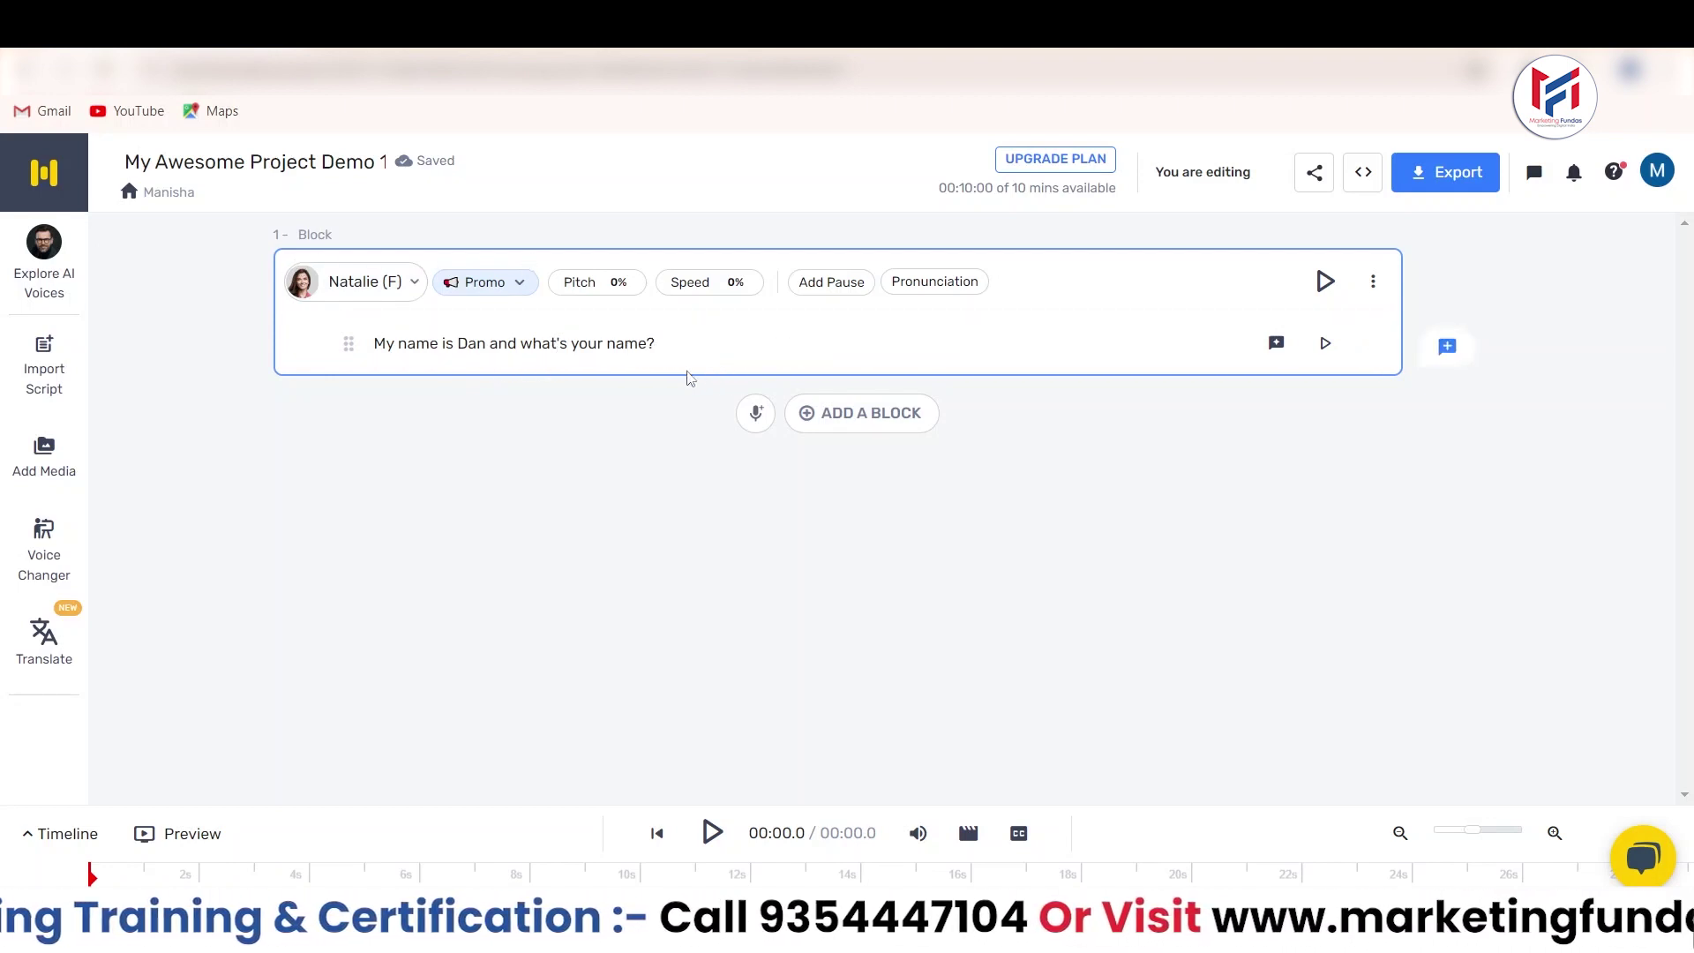
Add two empty blocks below the first block of the script
left_click(830, 428)
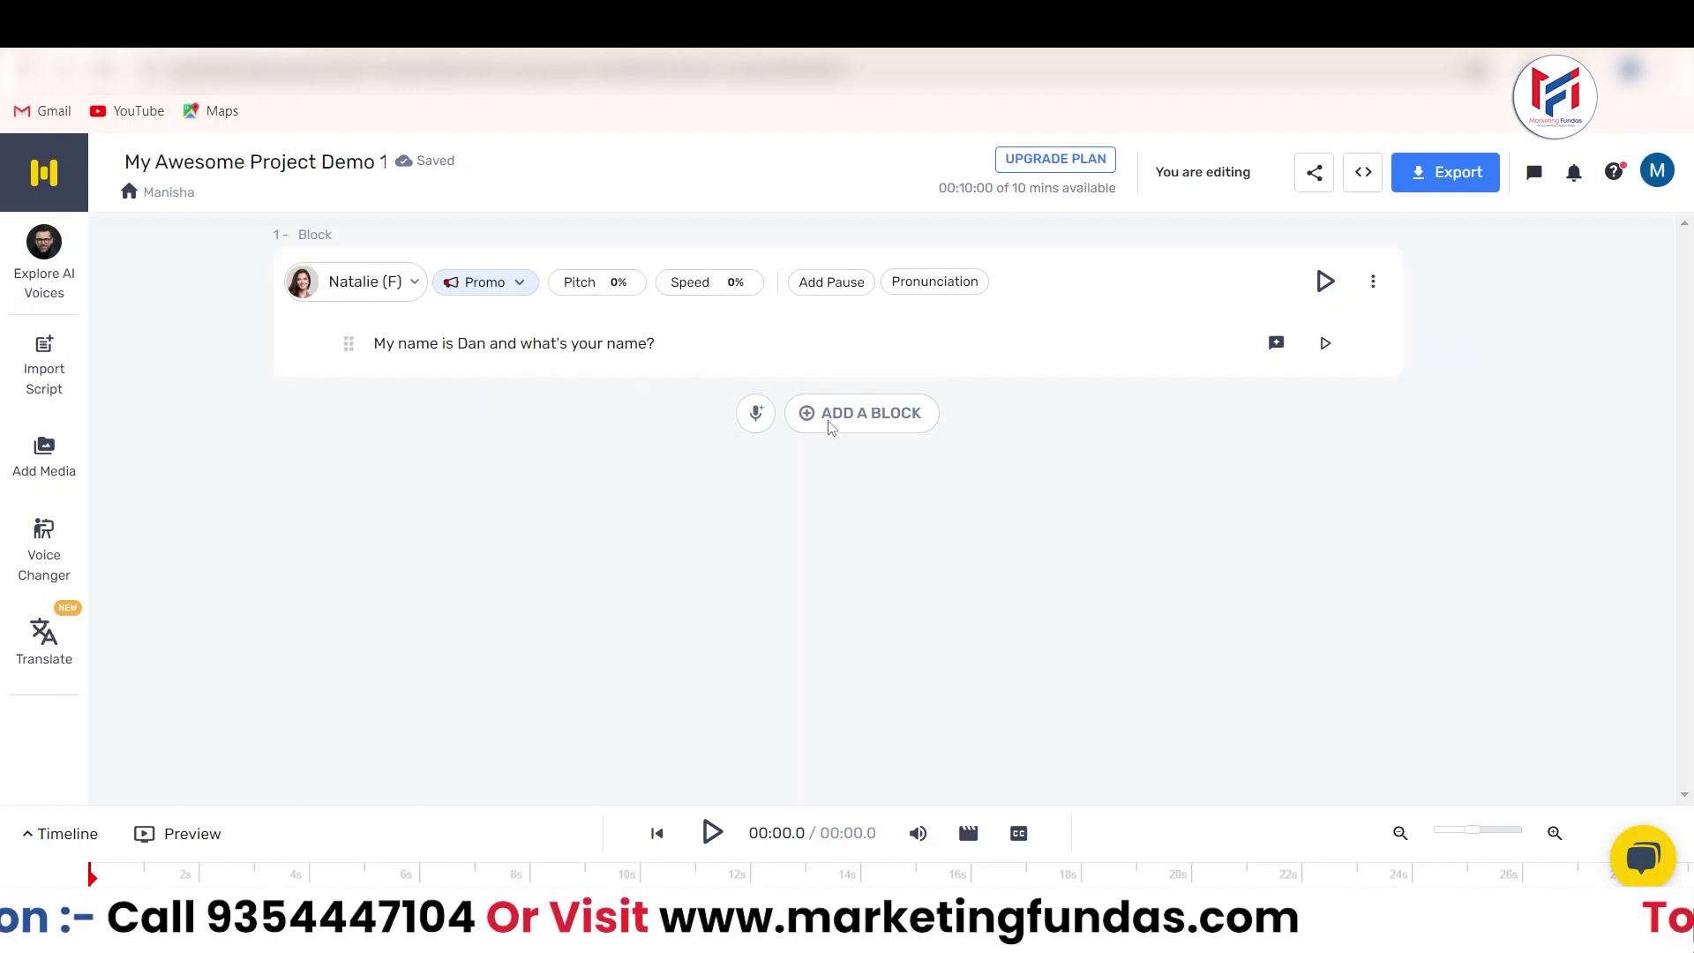
left_click(808, 525)
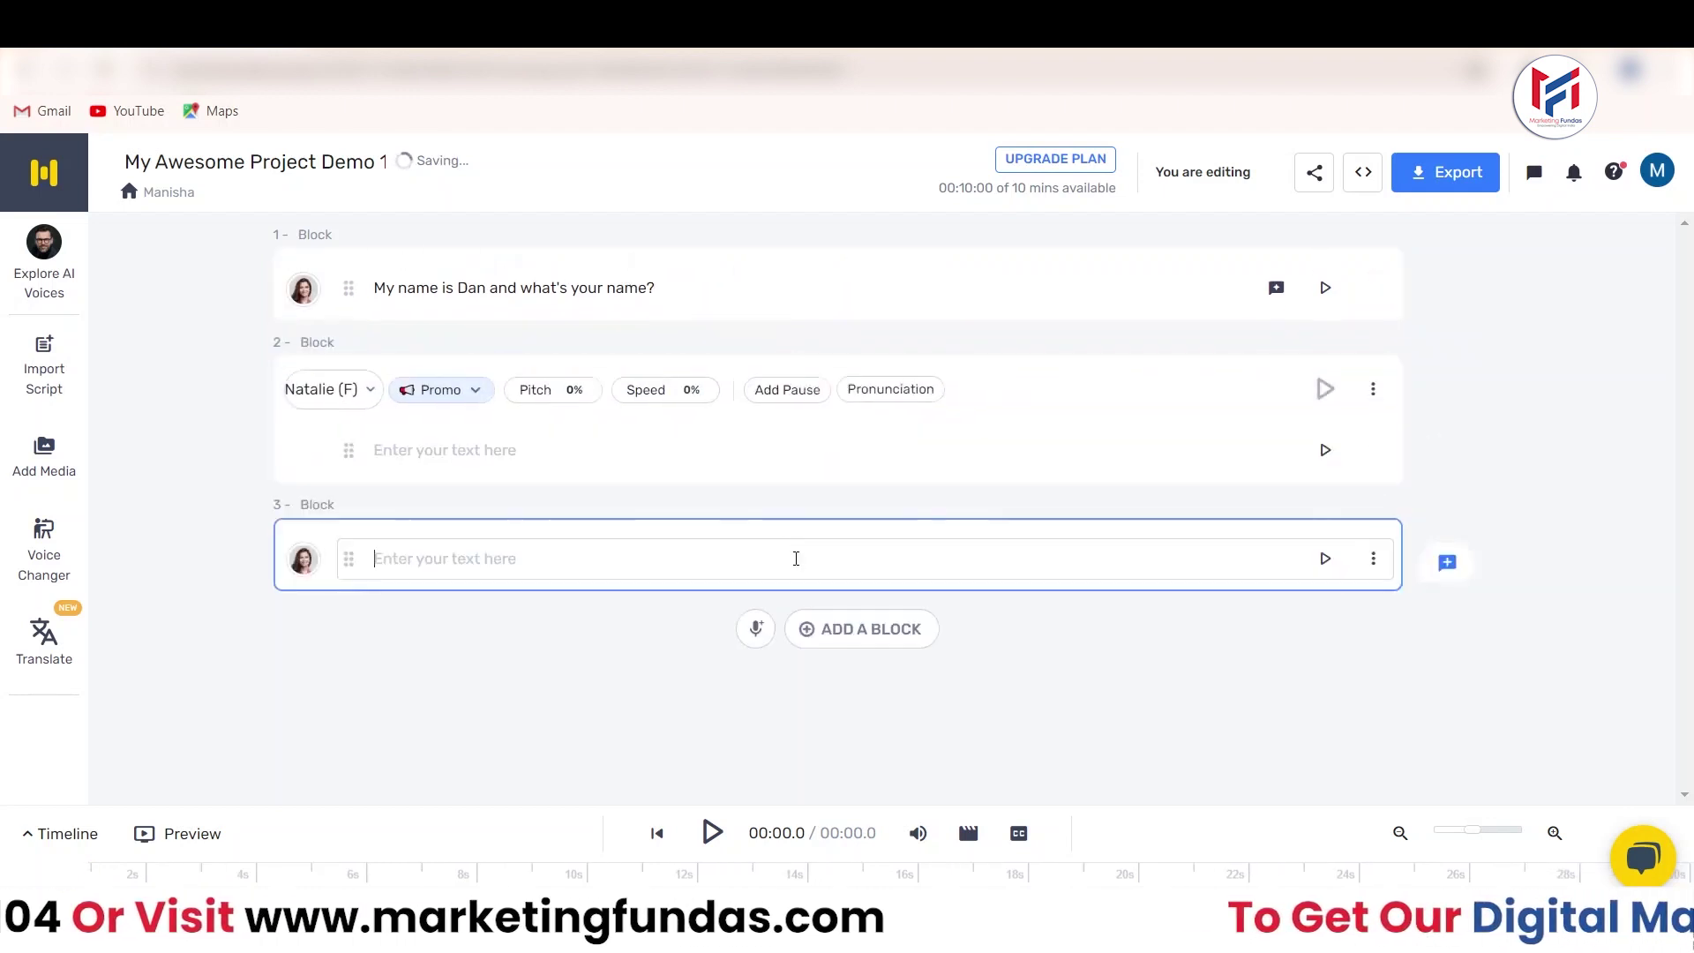
Add one more empty block to the script and delete all the empty blocks below block 1
left_click(811, 628)
left_click(1374, 609)
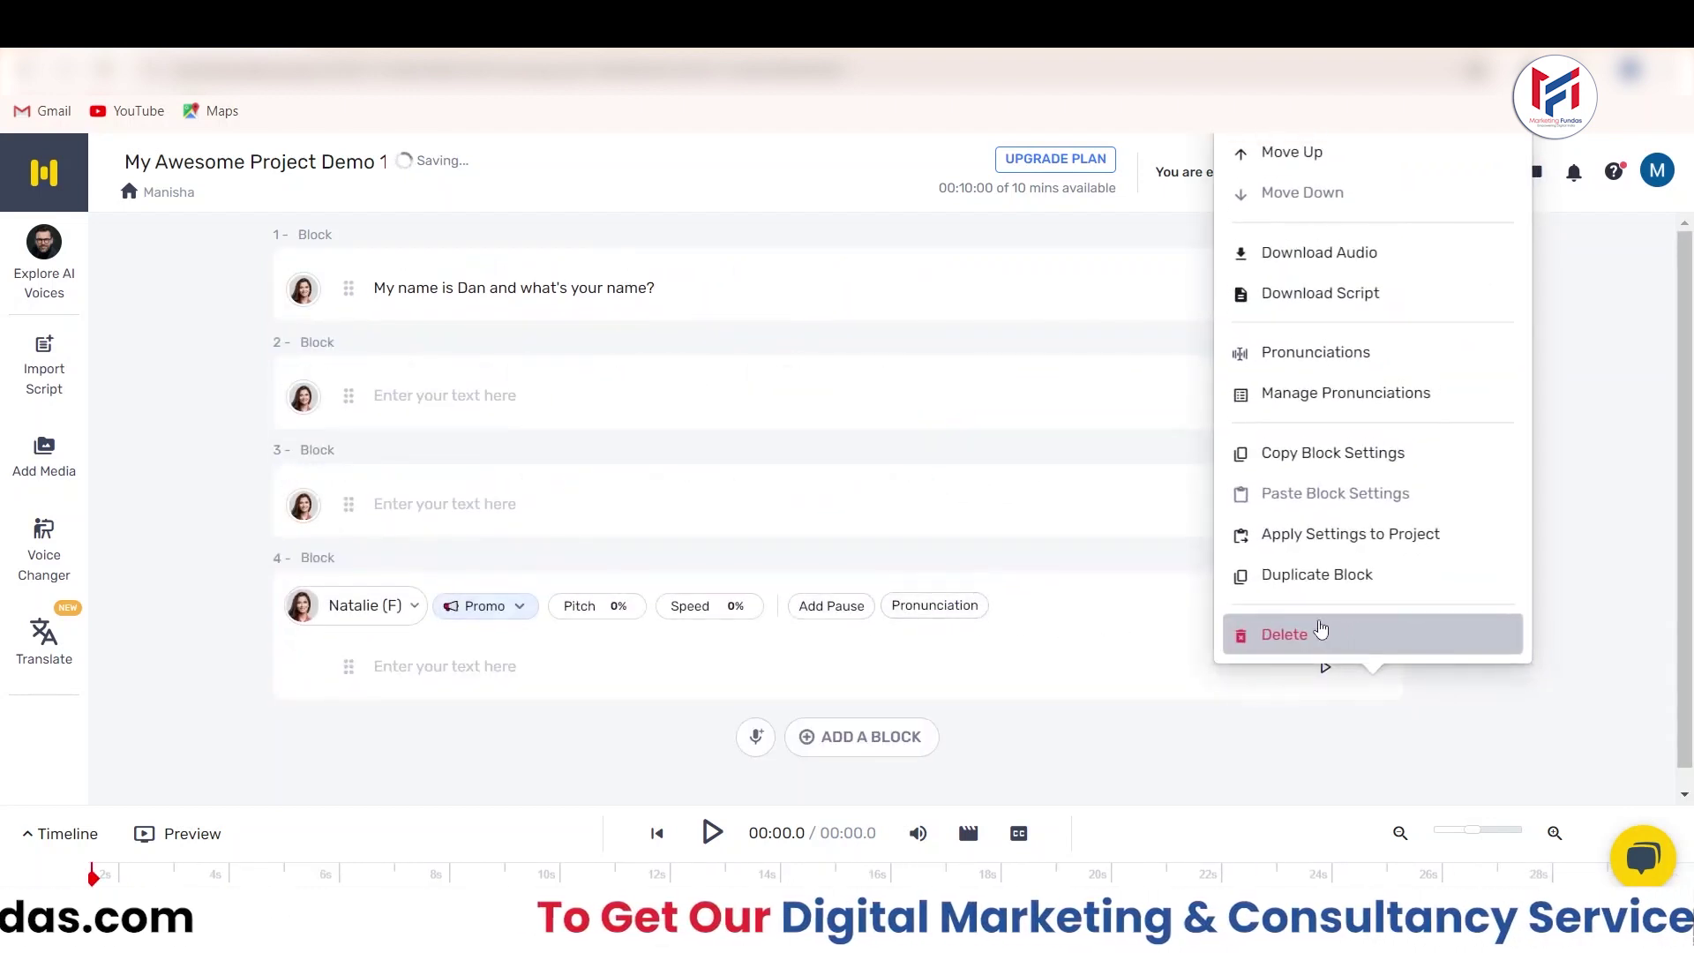
left_click(1281, 633)
left_click(1373, 501)
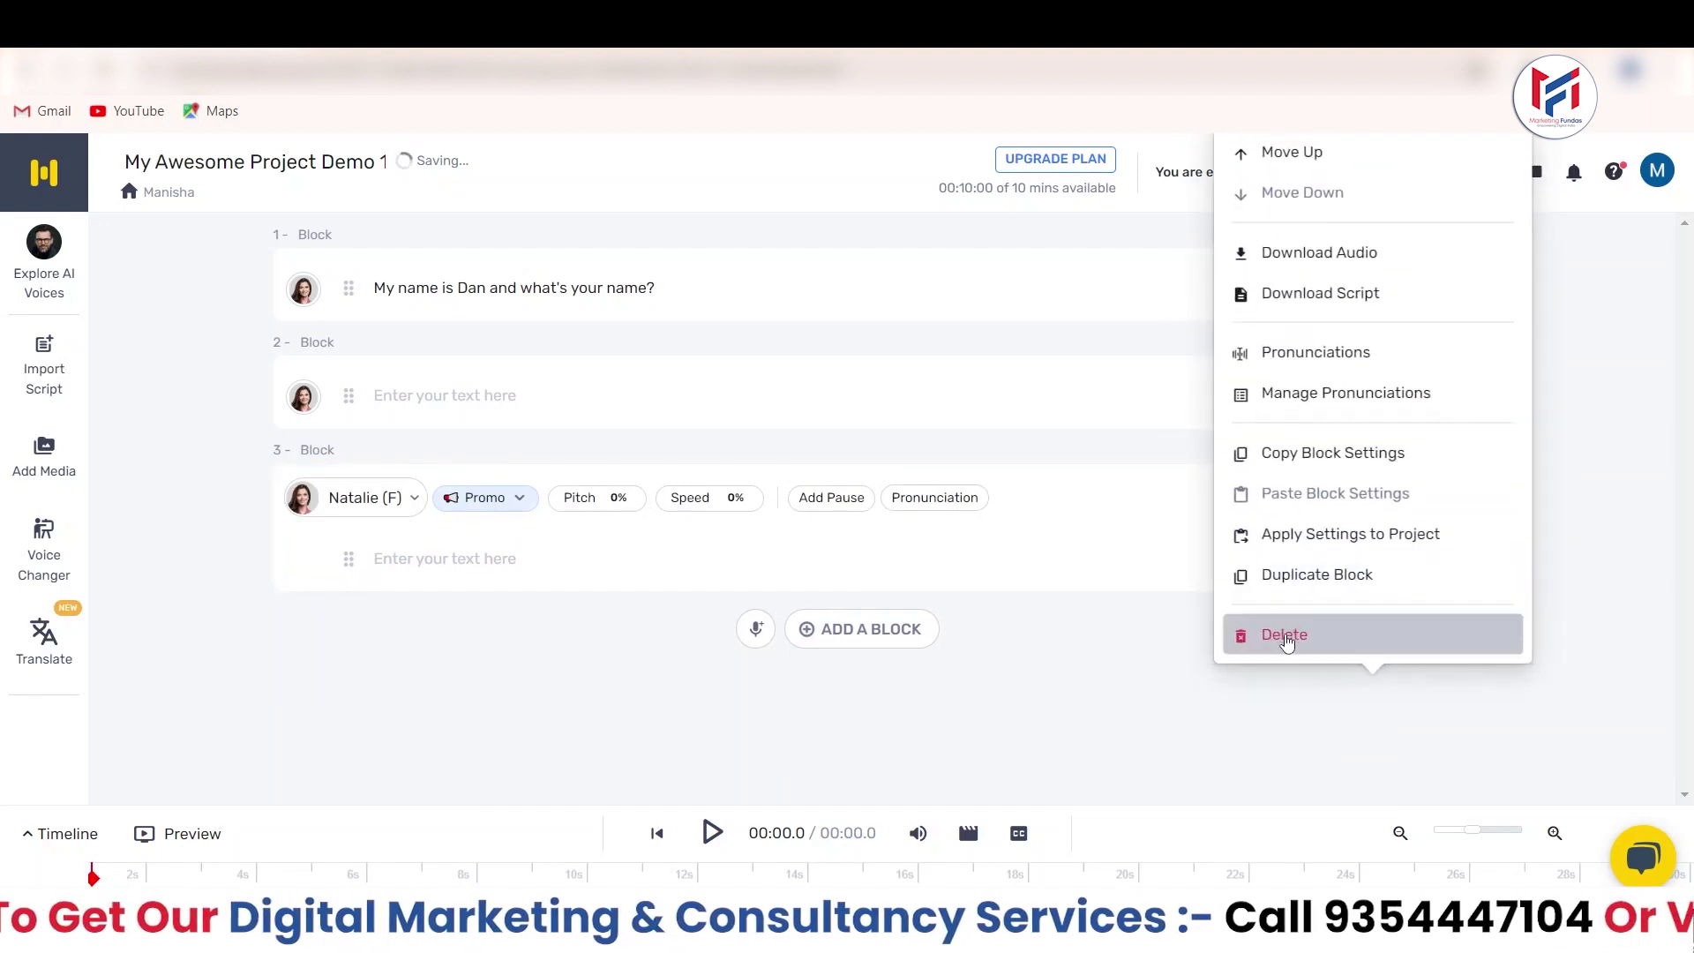
left_click(1281, 633)
left_click(1371, 391)
left_click(1226, 643)
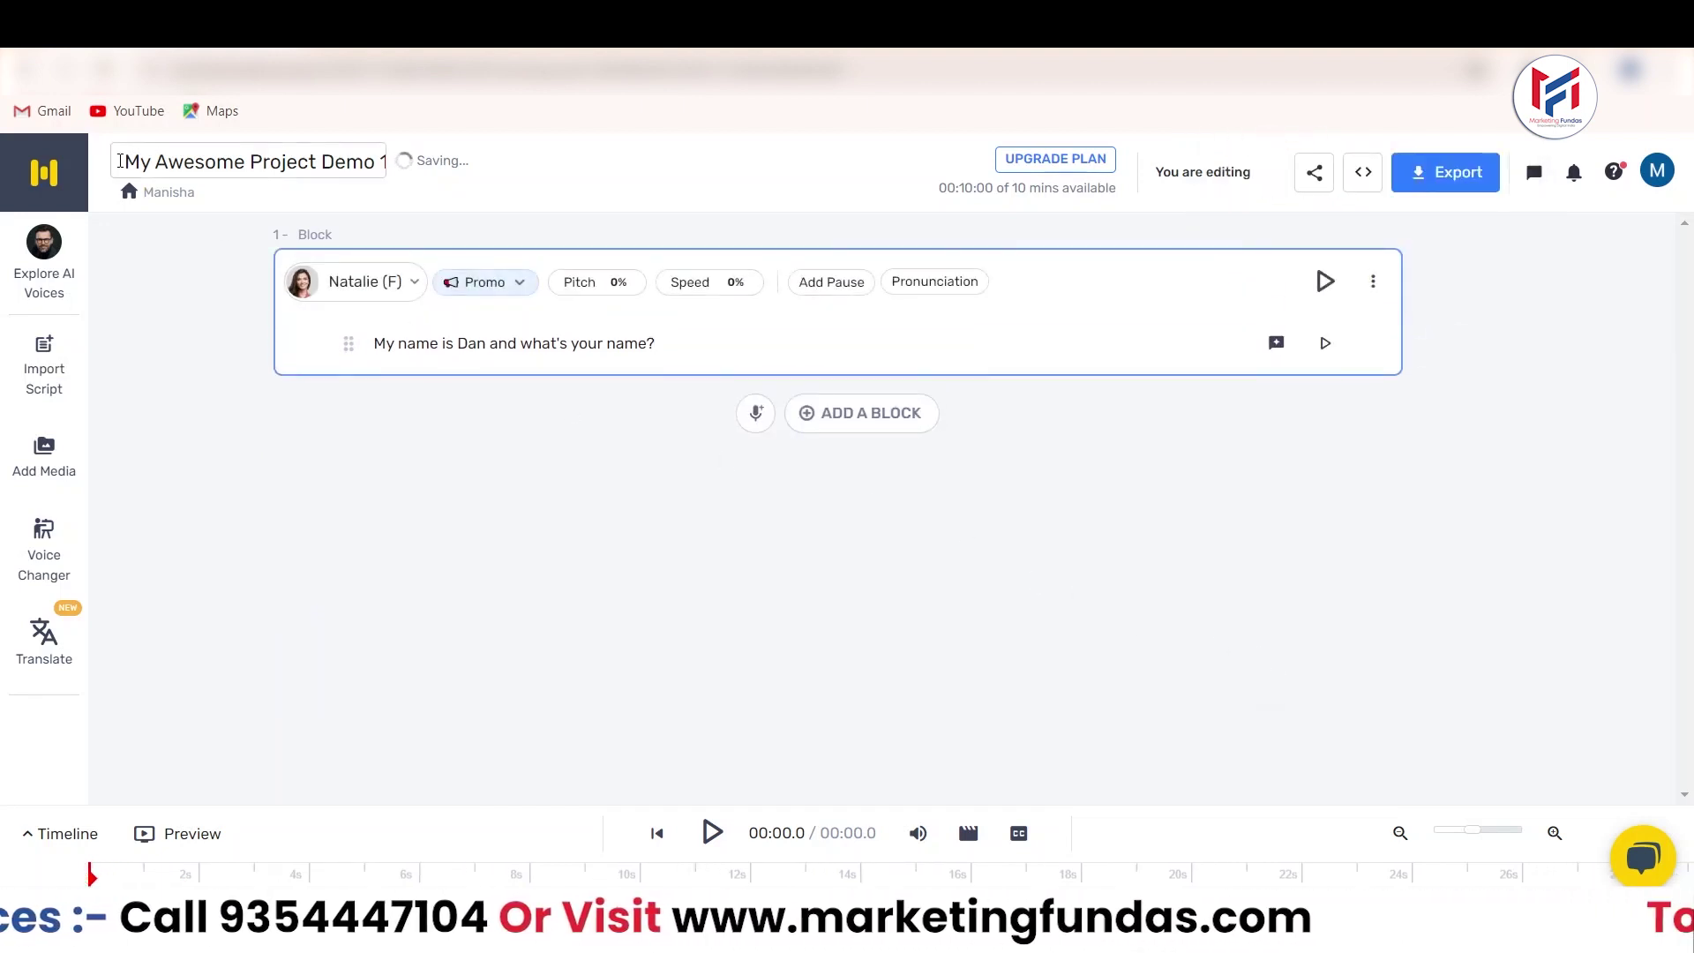
Look through the voice cards in block 1's voice library, including Natalie, Terrell and Clint, and close it without changing the voice
left_click(348, 296)
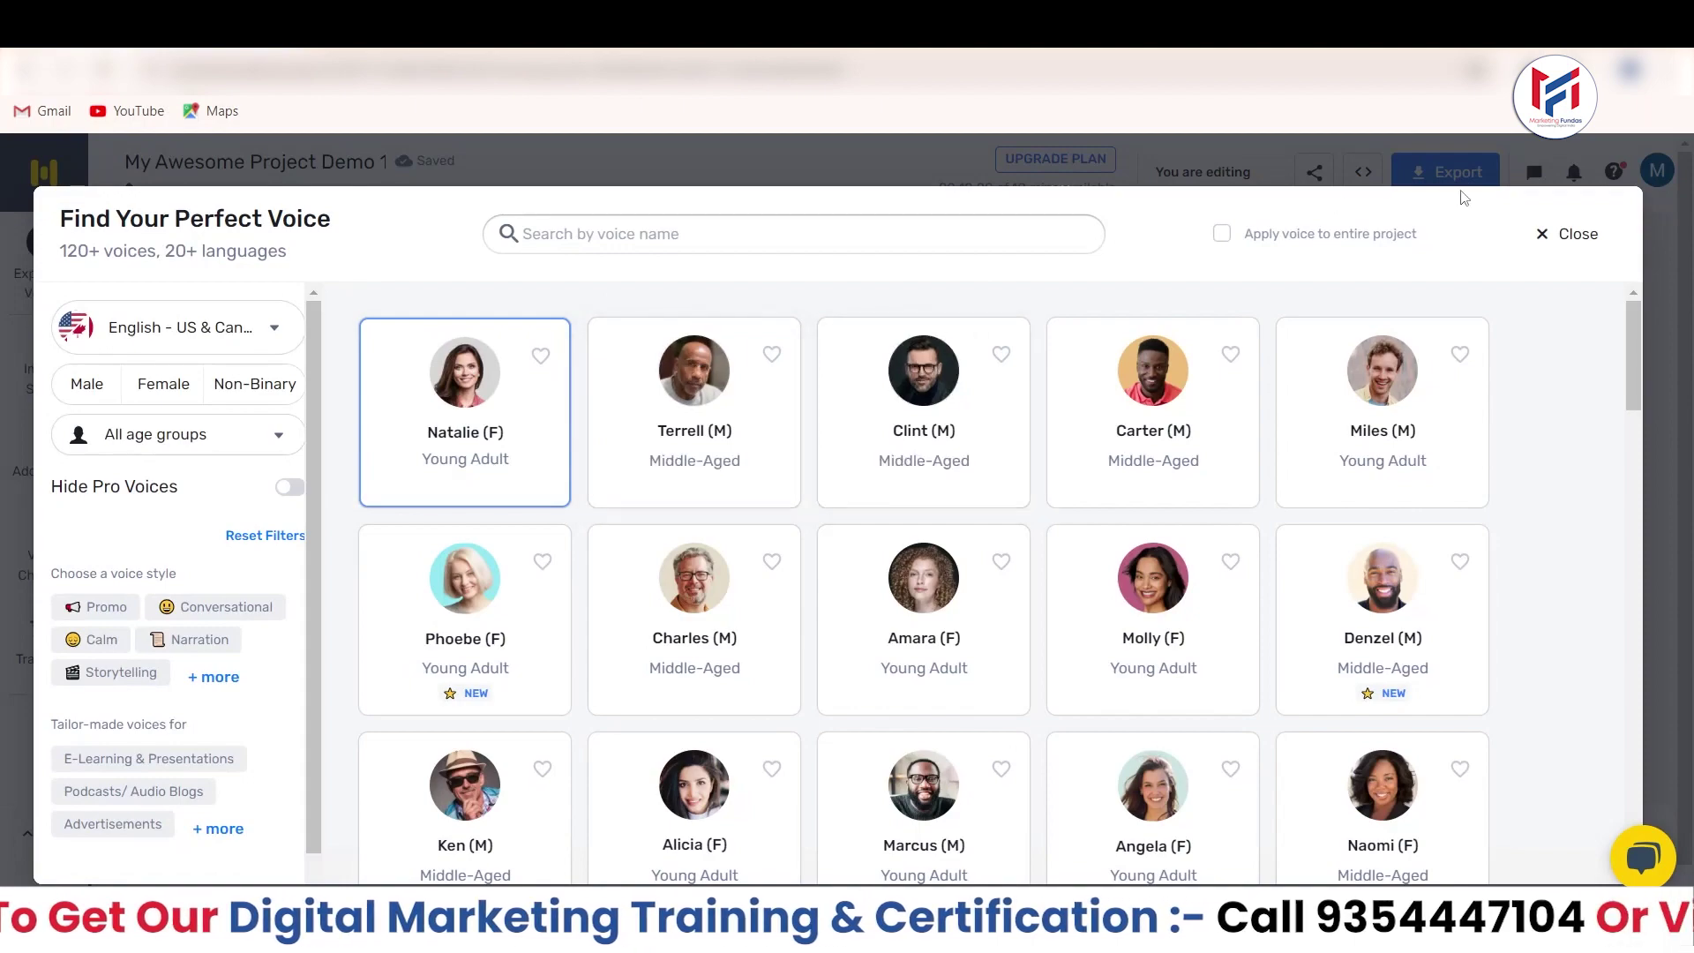
left_click(1562, 234)
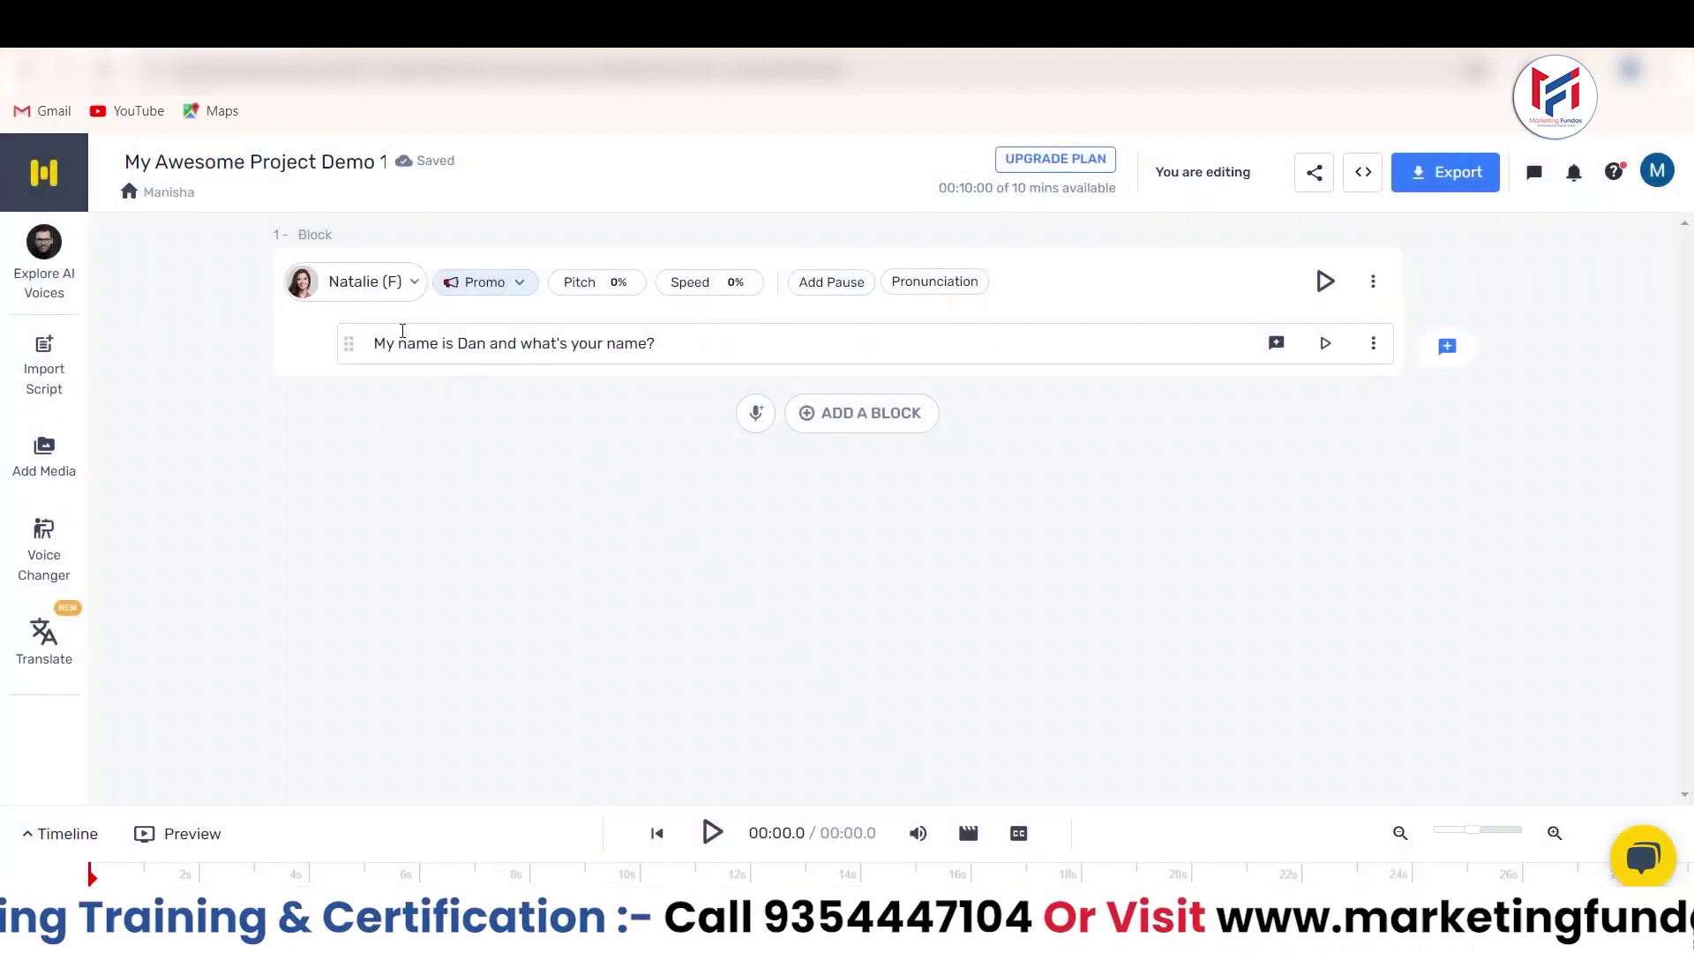
left_click(351, 291)
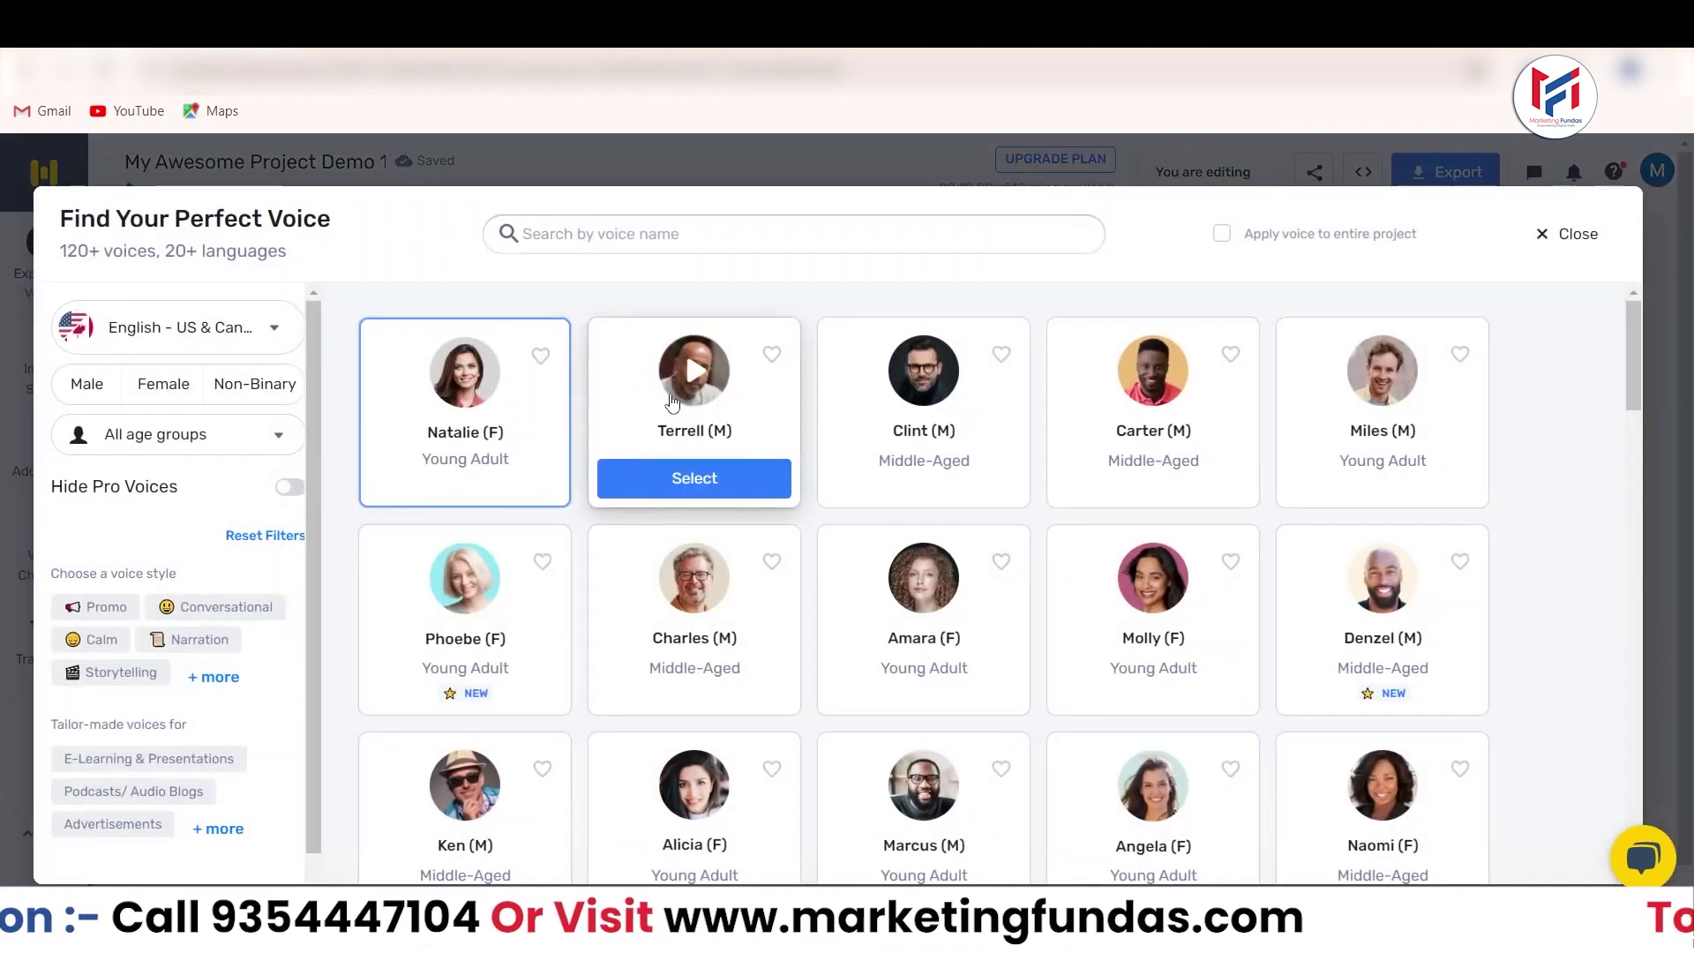
mouse_move(468, 440)
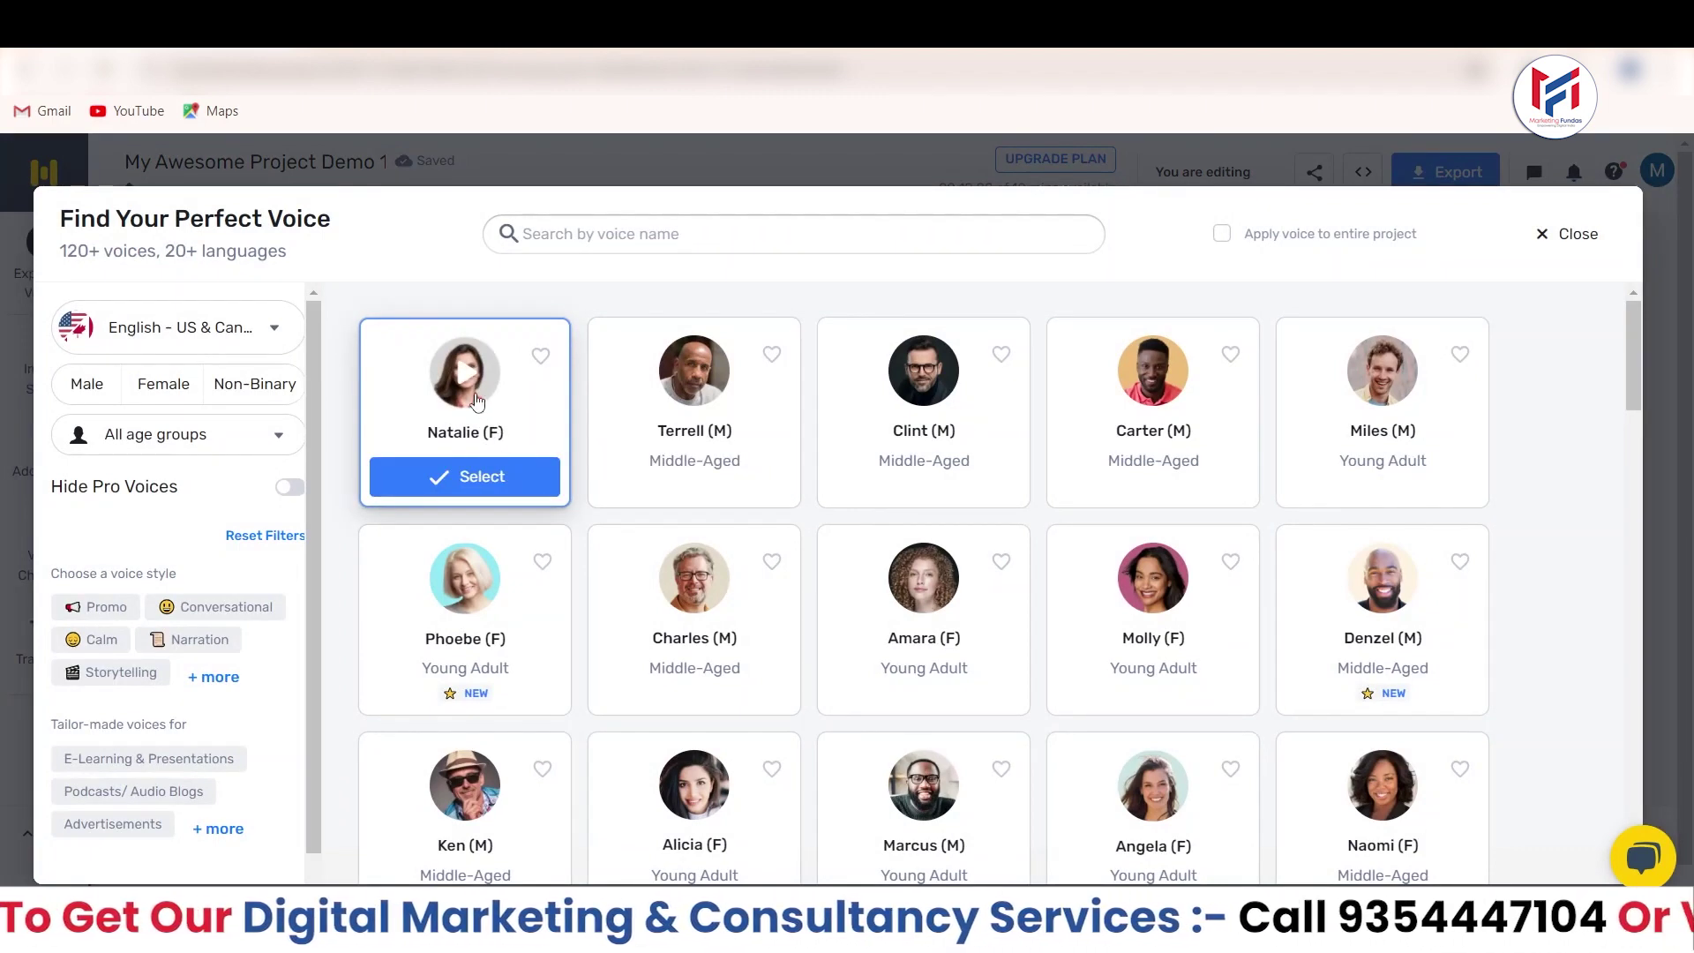
mouse_move(636, 423)
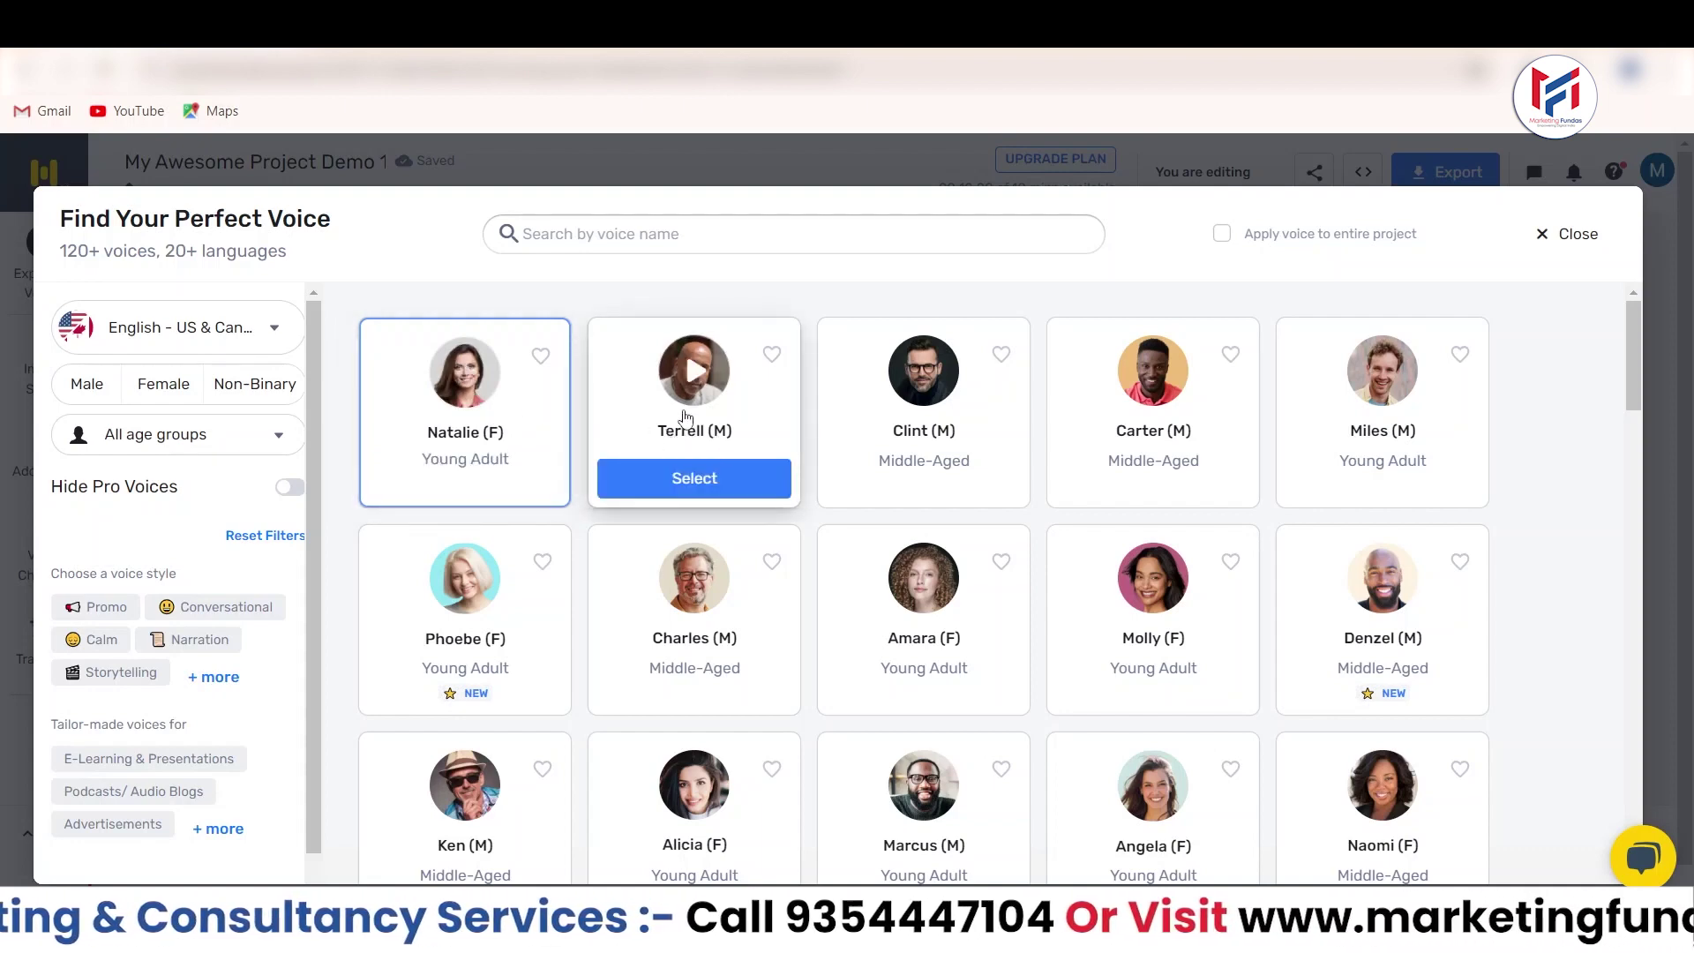
mouse_move(878, 455)
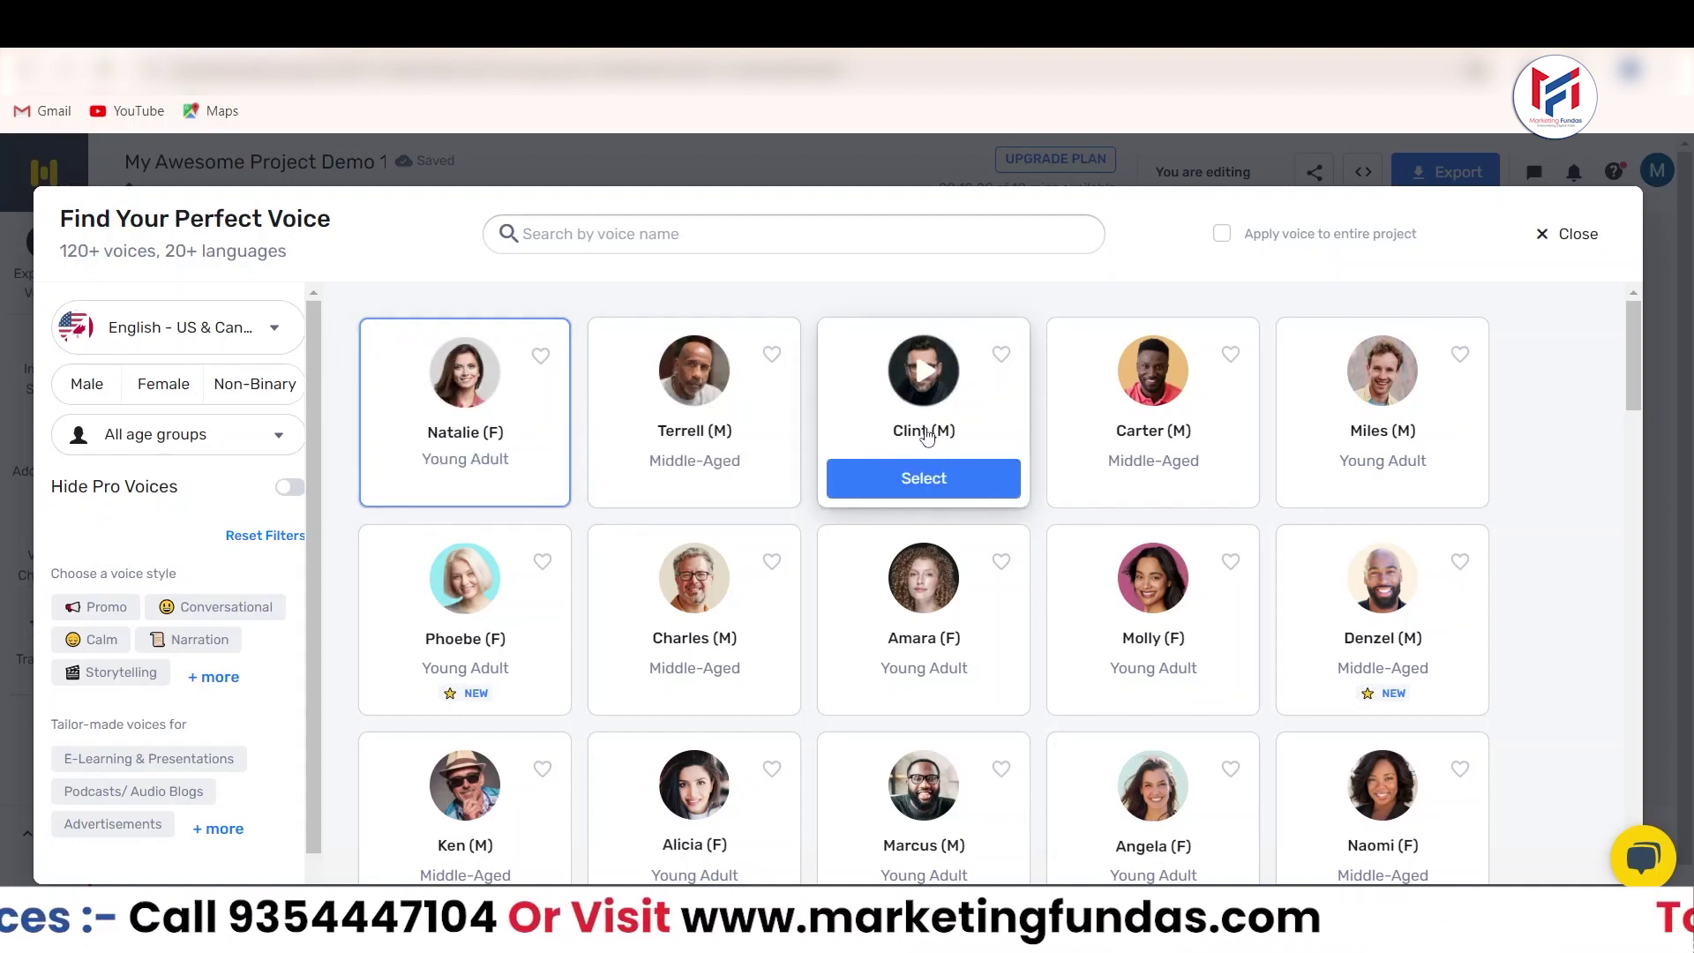
mouse_move(1353, 450)
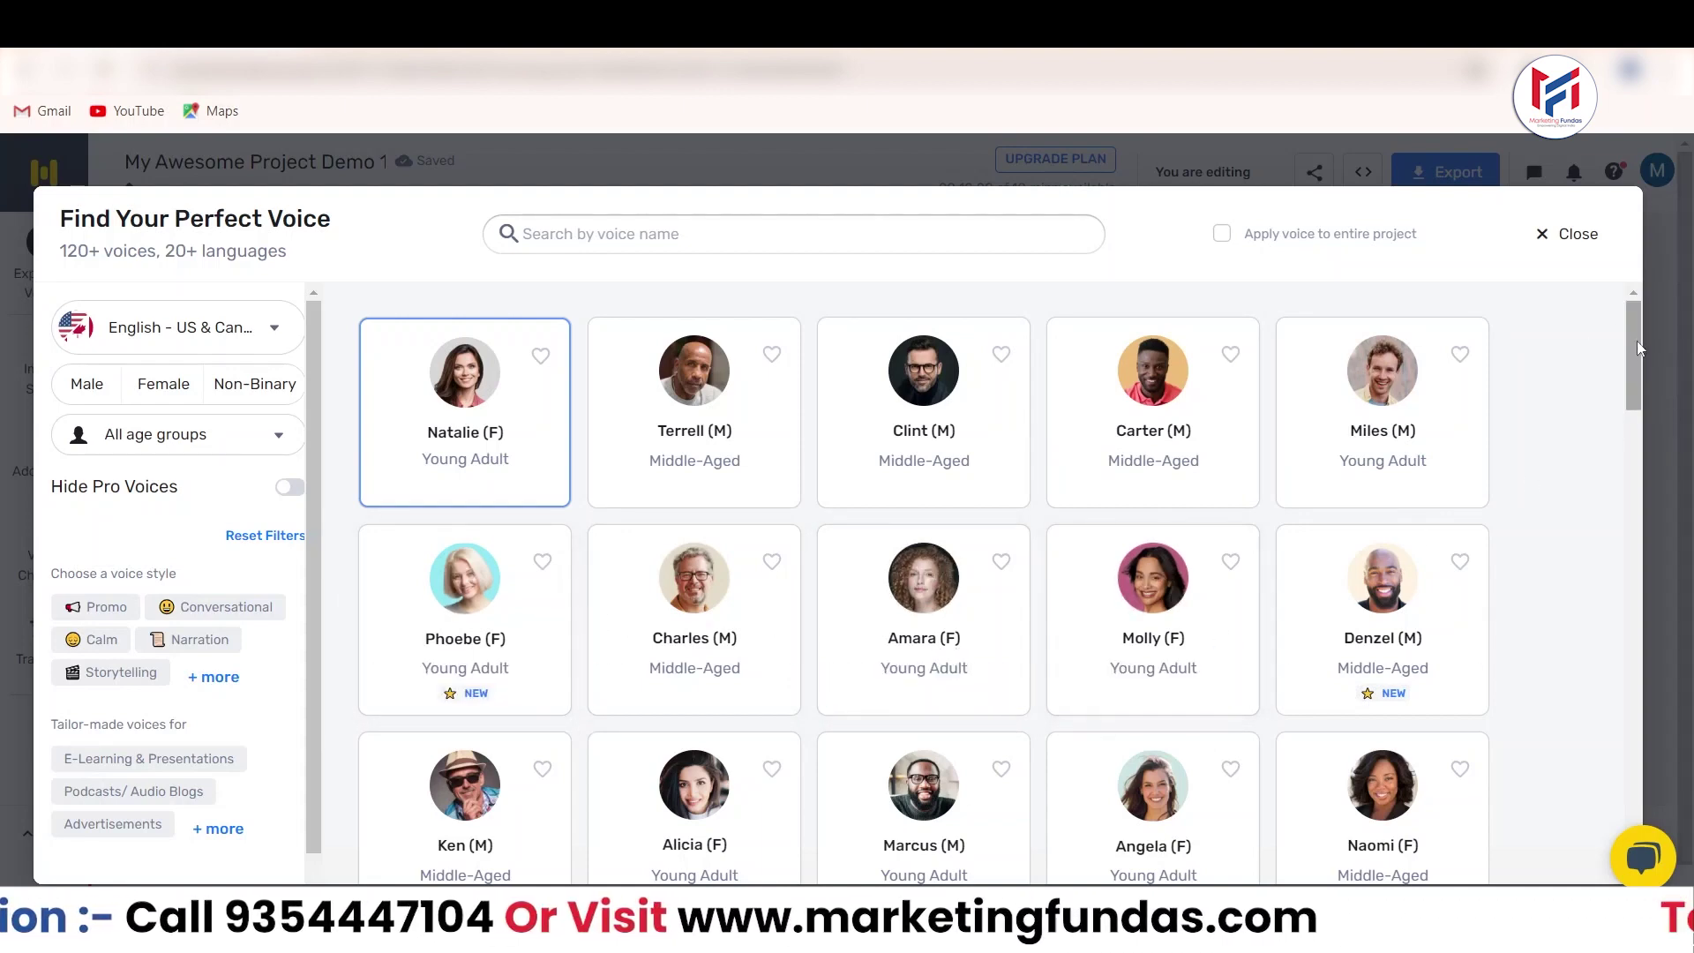
left_click(1568, 234)
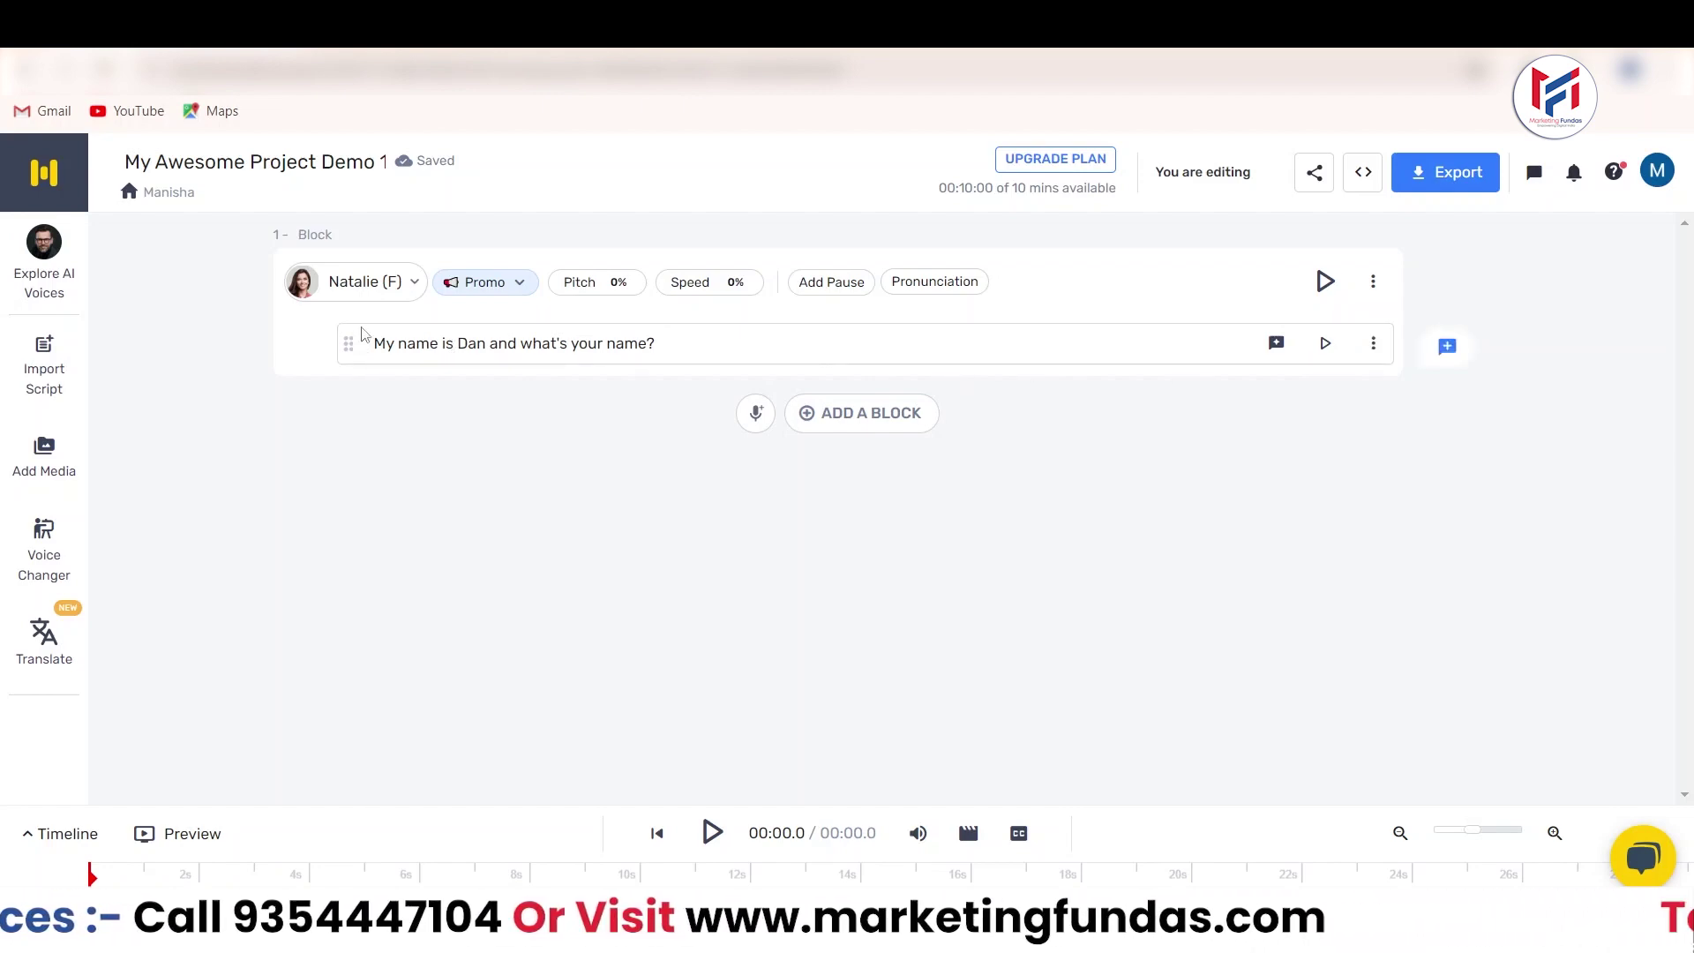
Keep the Natalie voice for block 1 and generate and play the audio of its sentence
left_click(375, 282)
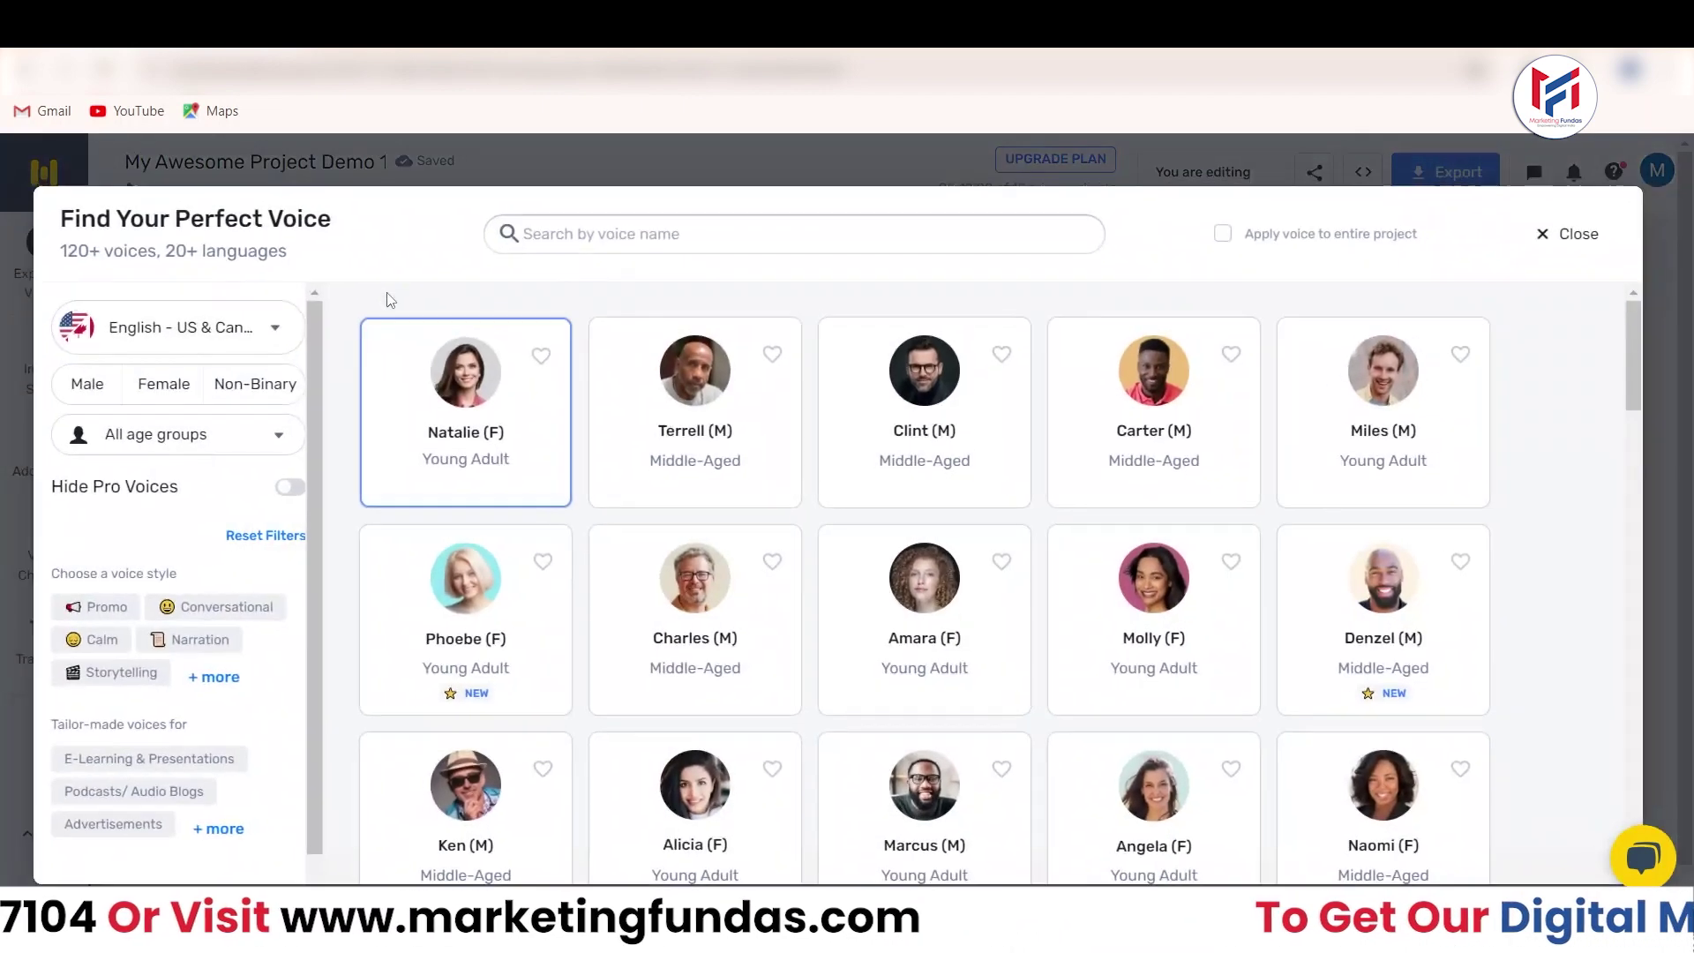
left_click(1608, 240)
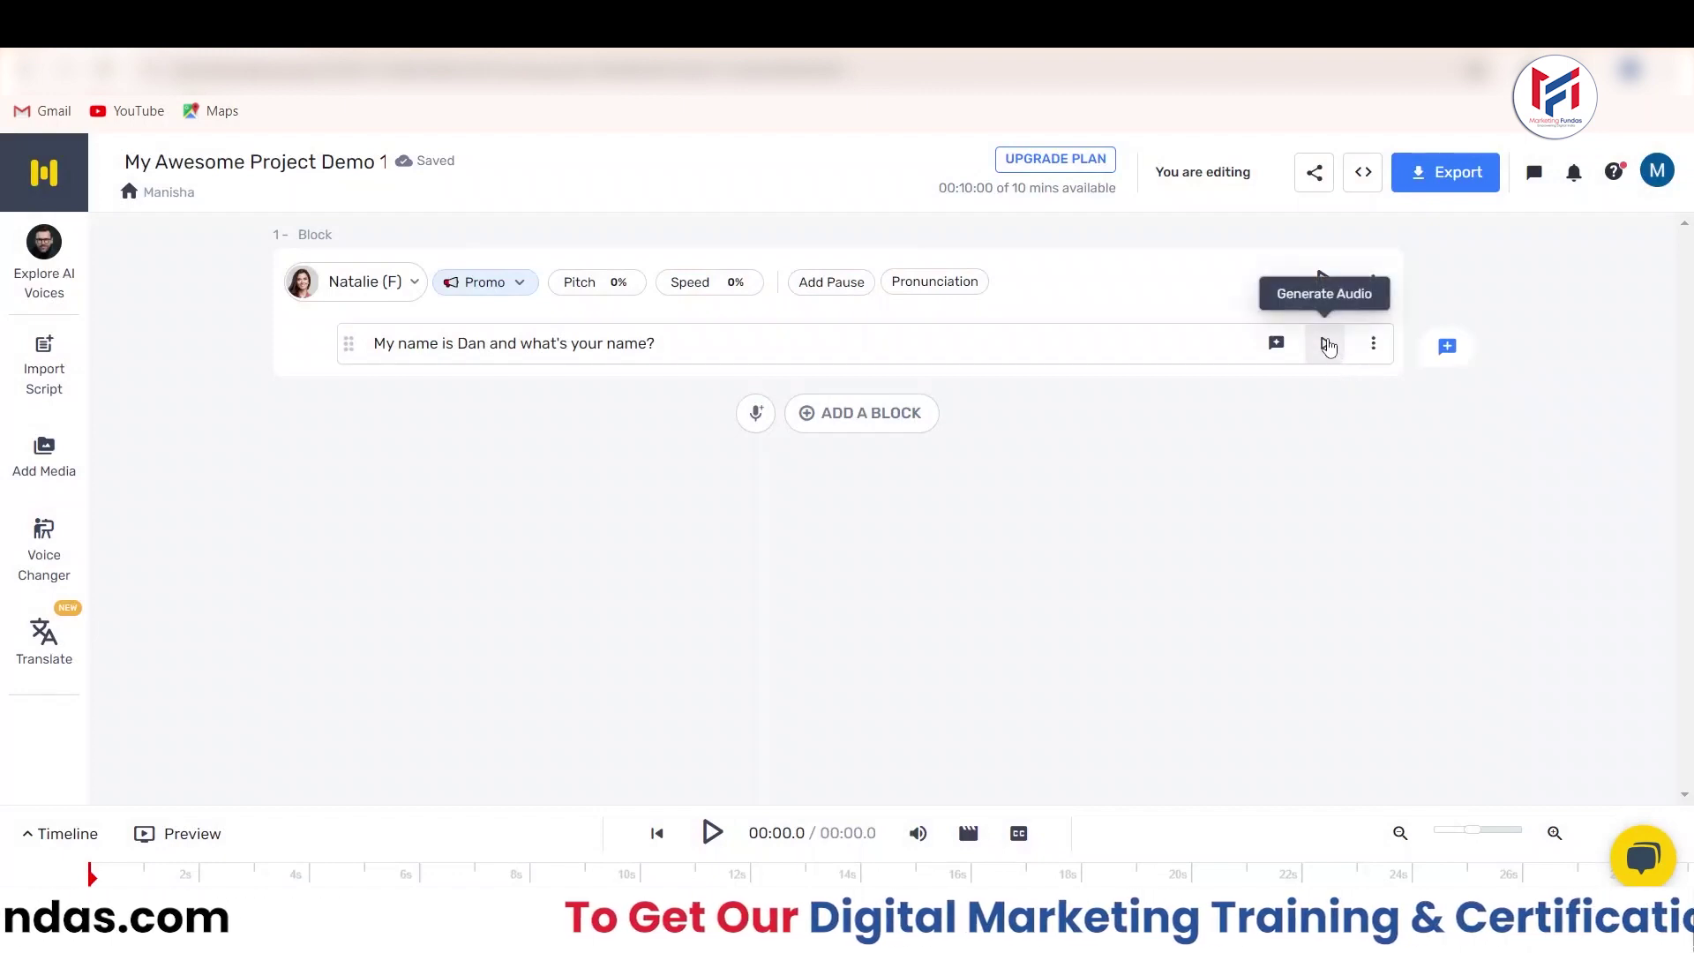
left_click(1328, 345)
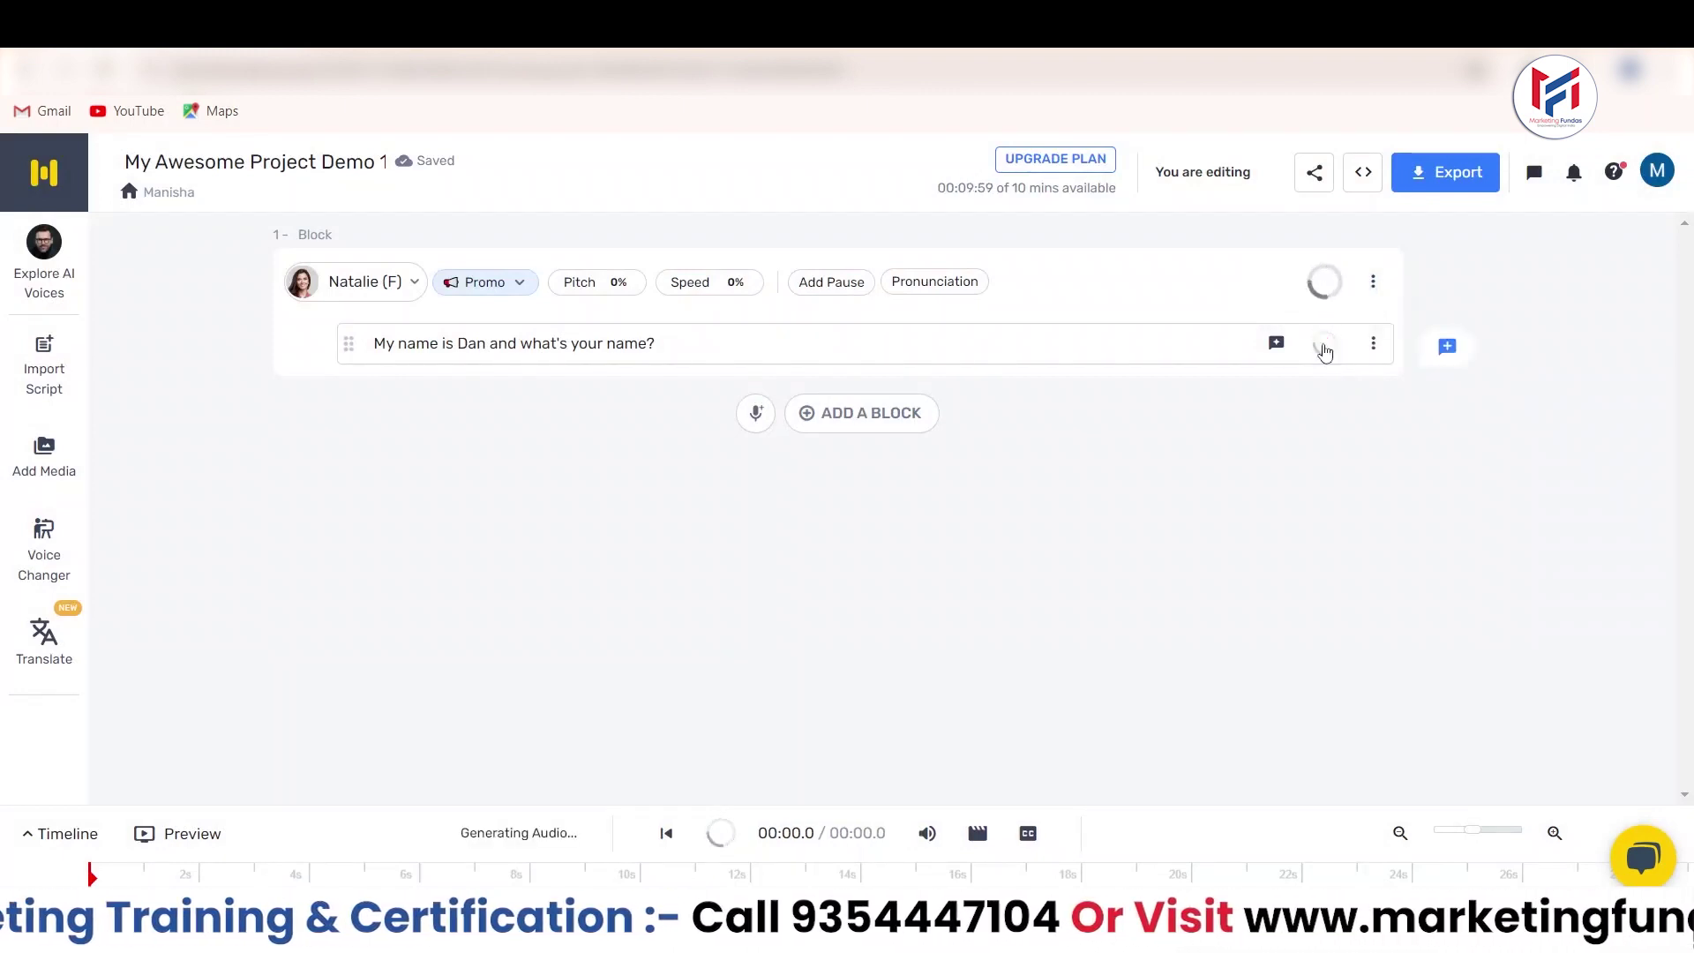
left_click(1326, 347)
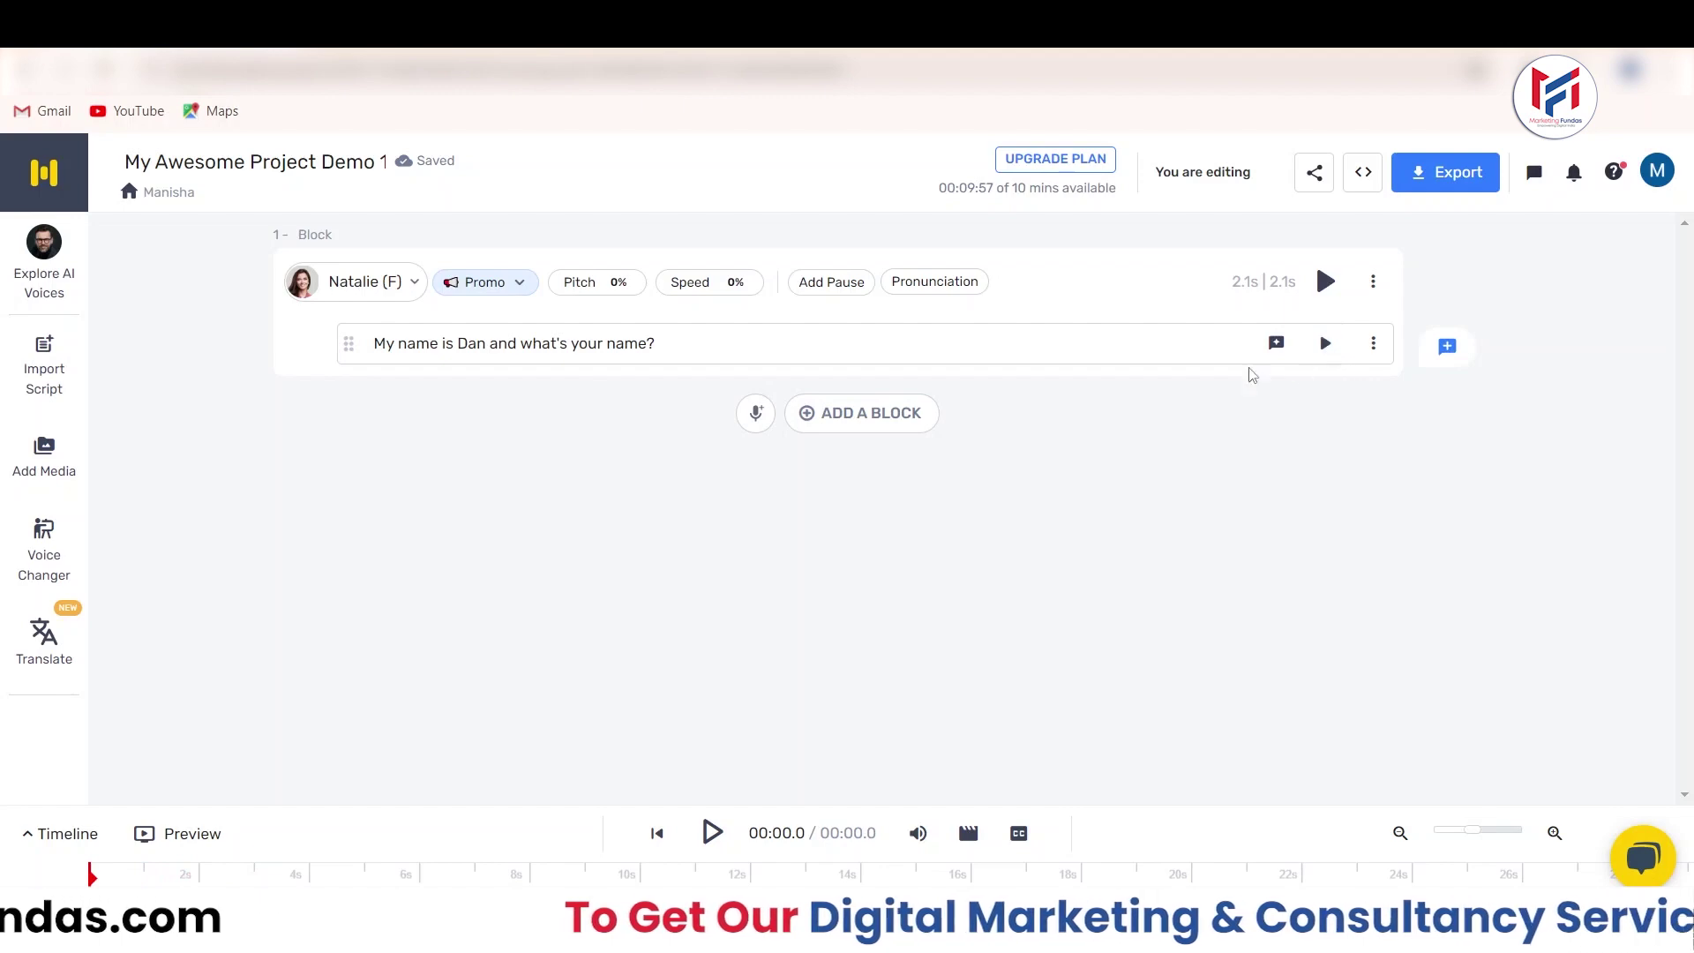
Change block 1's voice to Terrell (M) and generate and play the sentence's audio
left_click(397, 284)
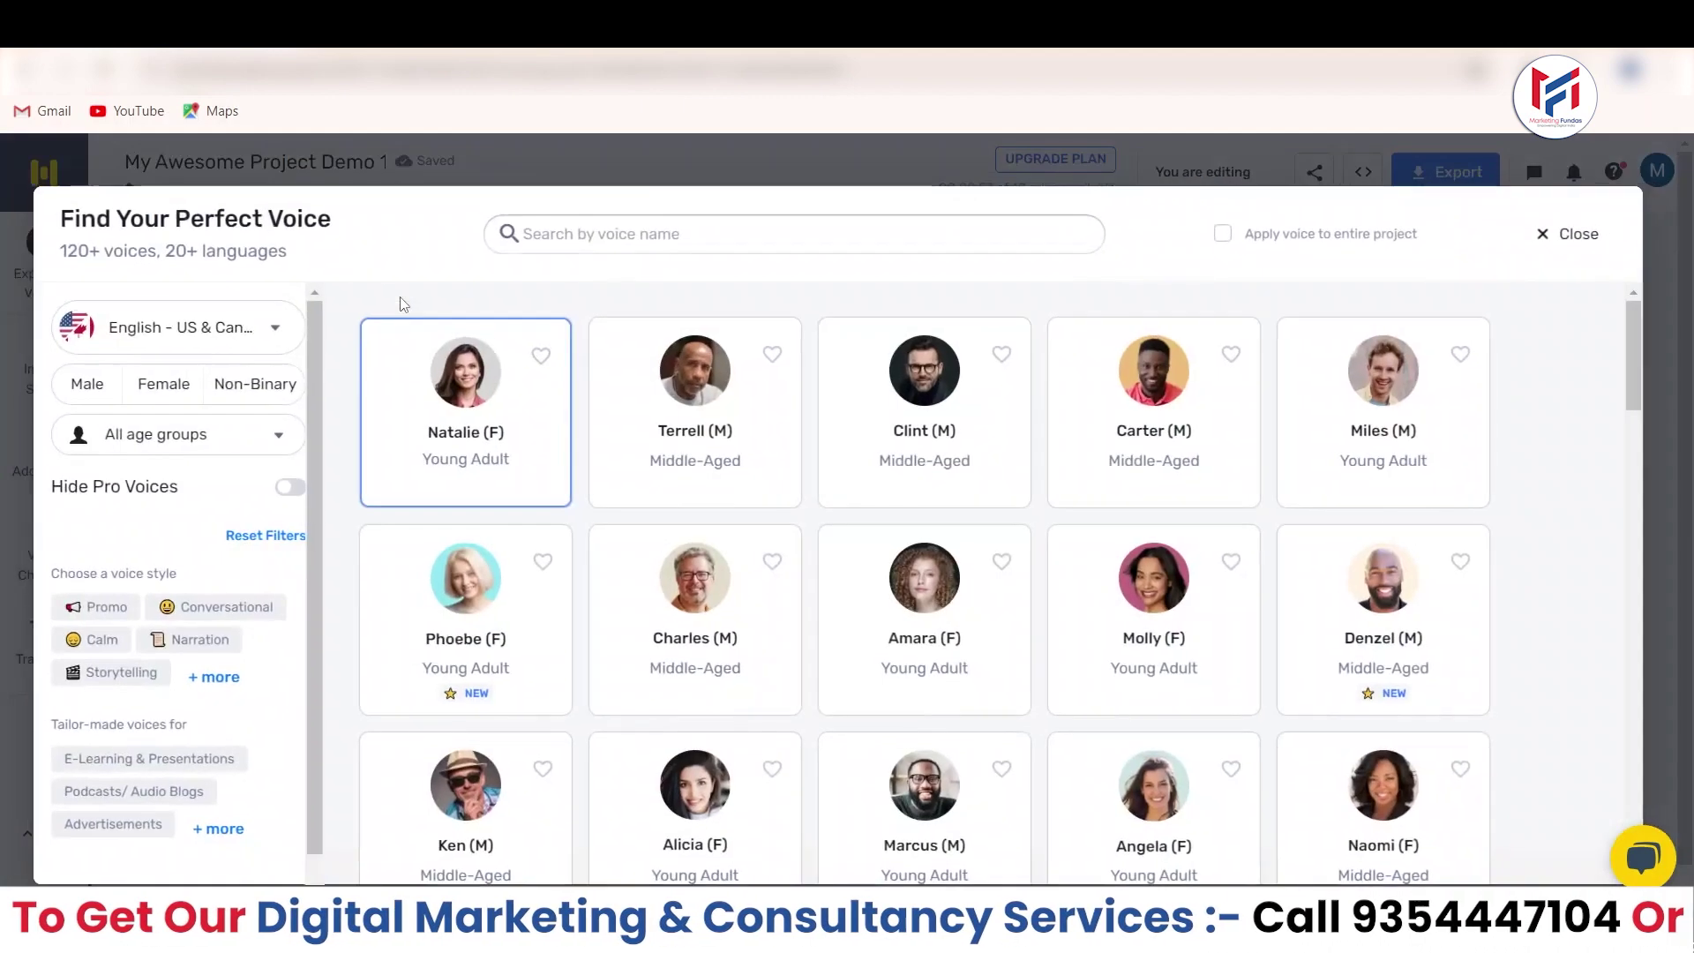
left_click(693, 475)
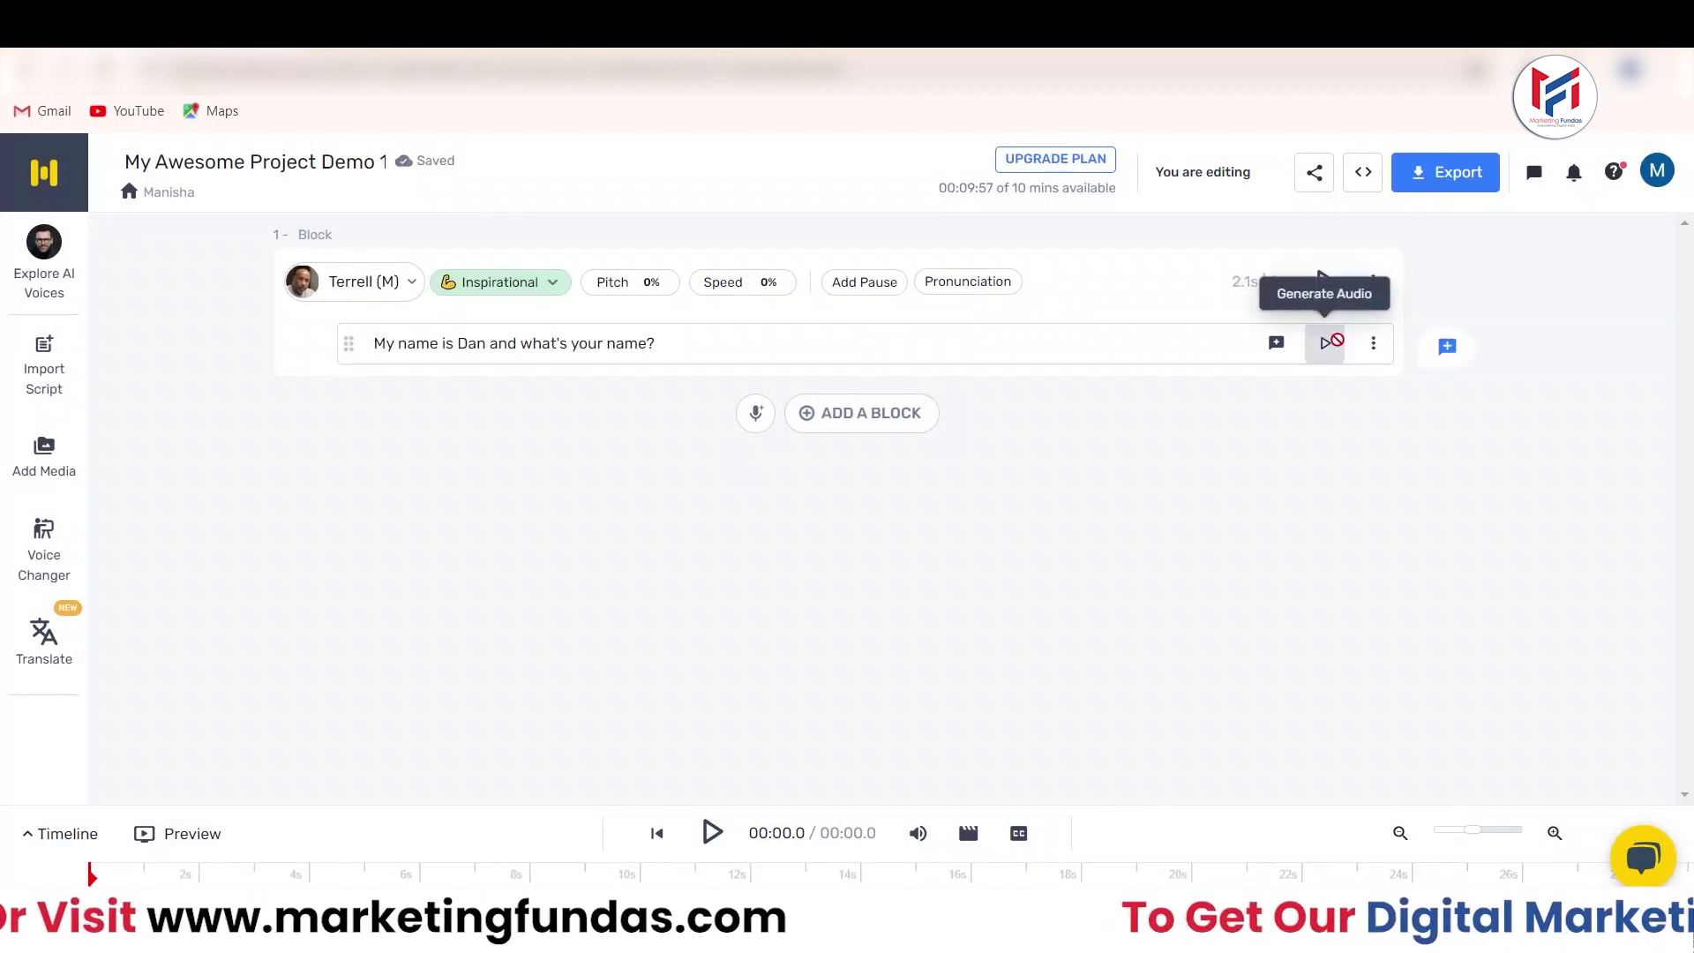
left_click(1328, 345)
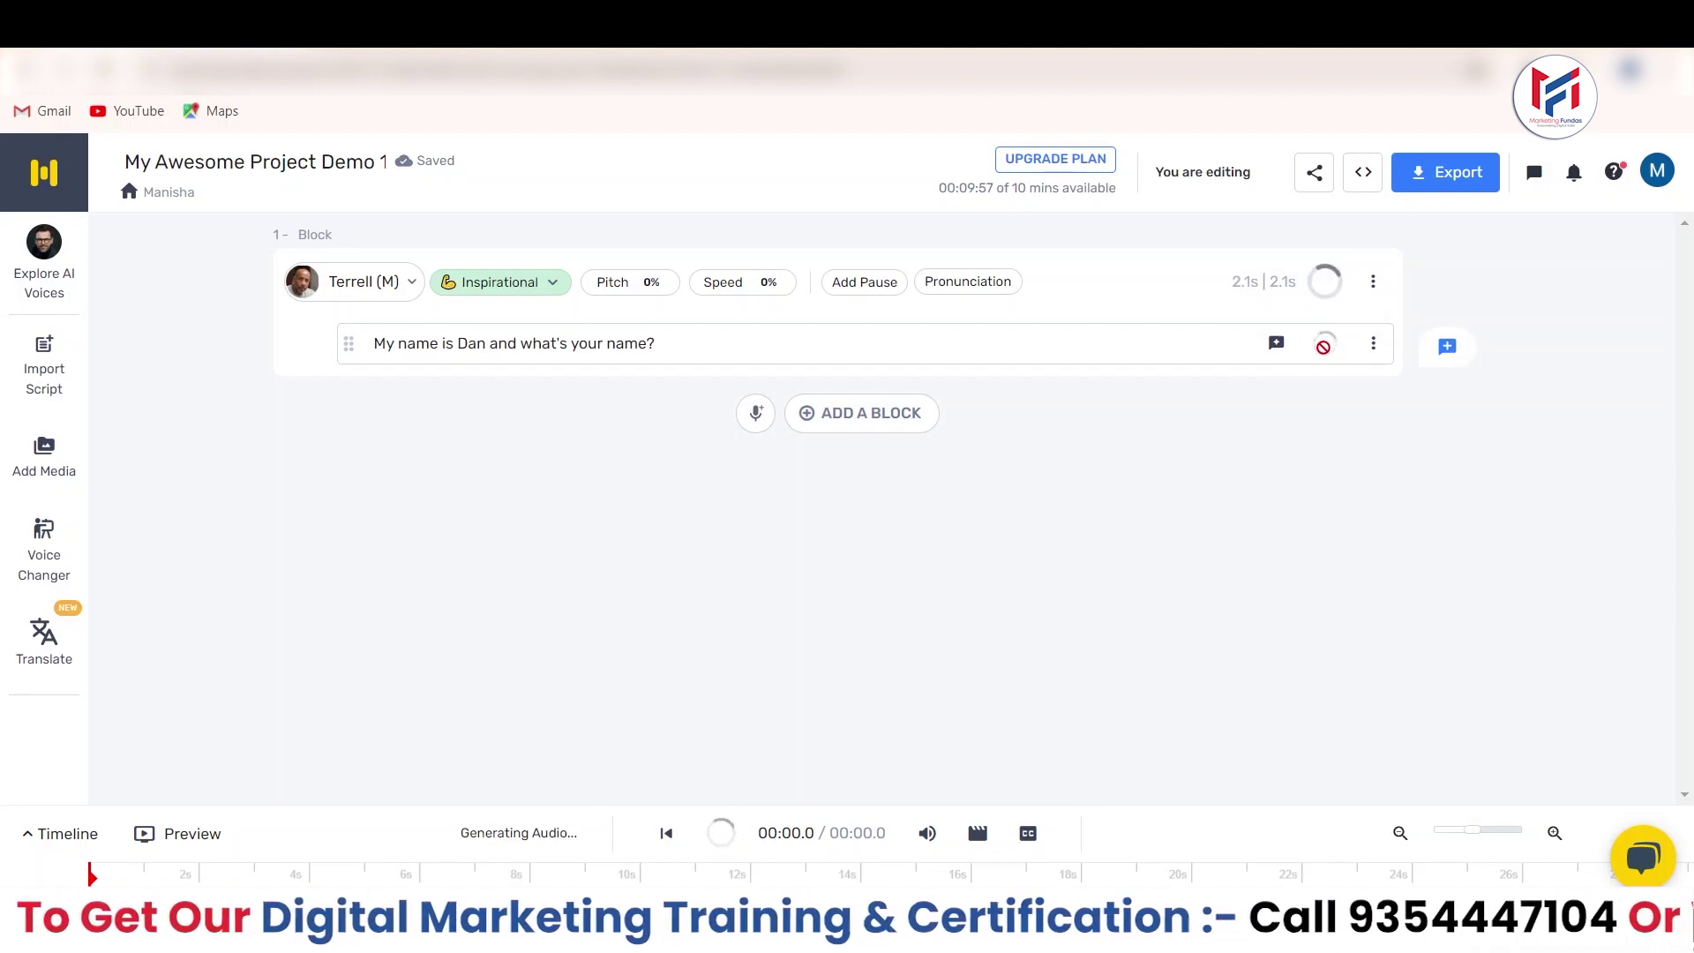
left_click(1326, 346)
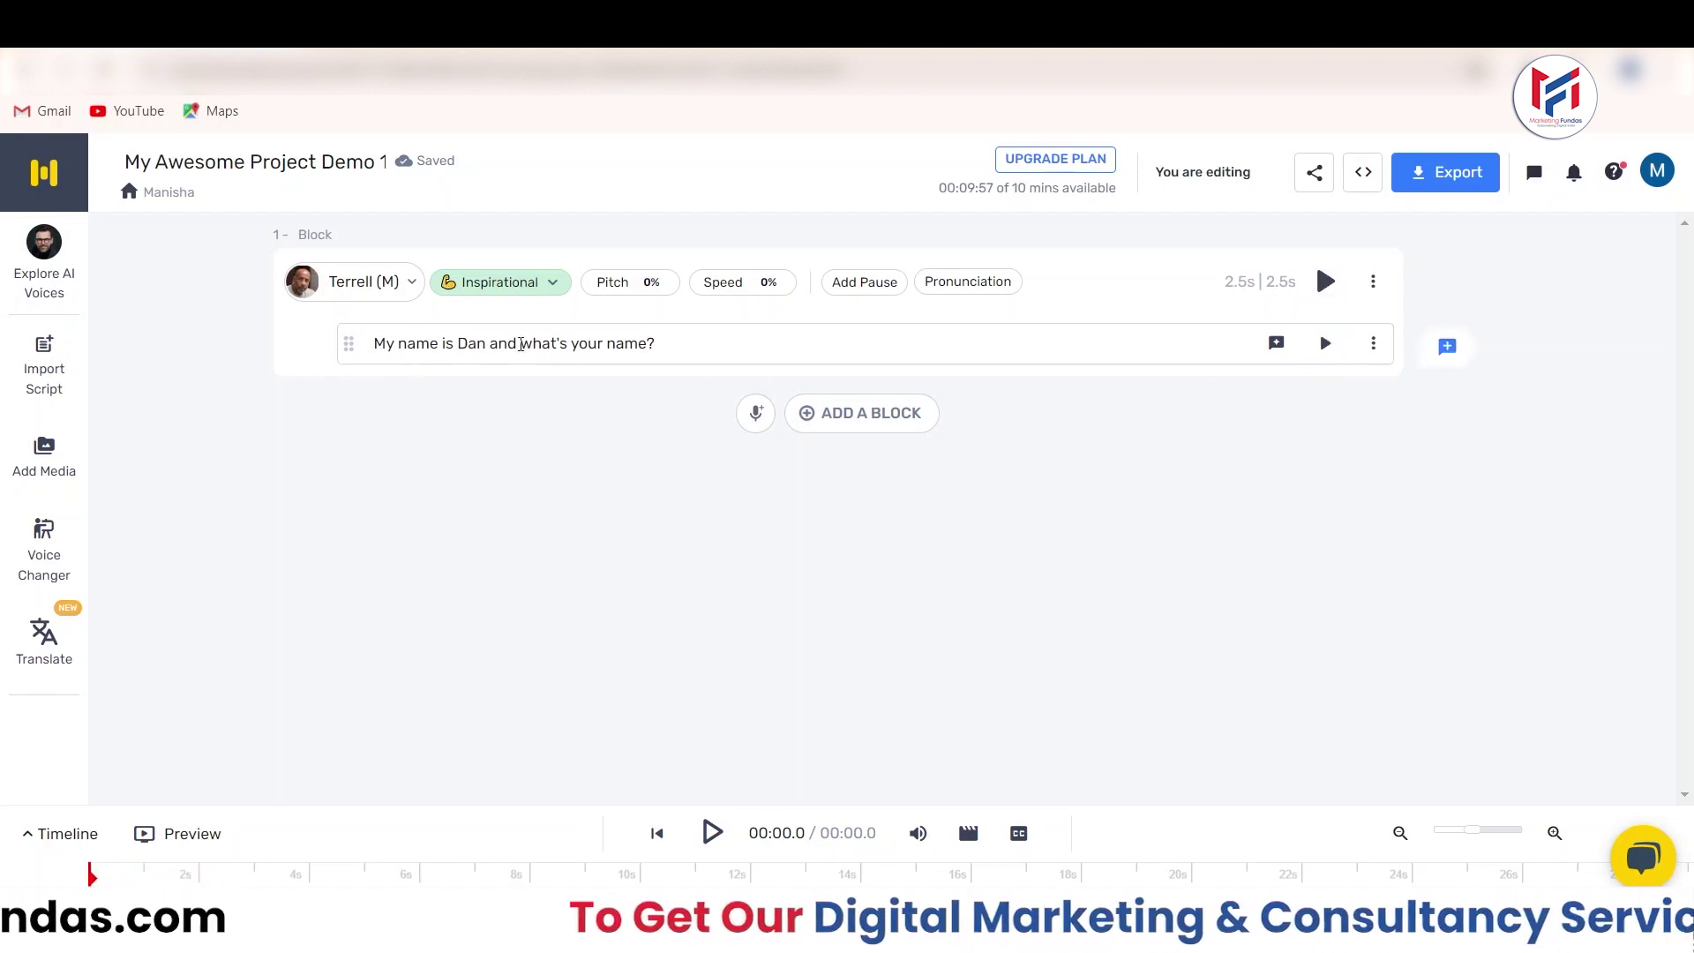
Check which speaking styles the Terrell voice offers, try the style filter, and close the list keeping Inspirational
left_click_drag(733, 344, 345, 346)
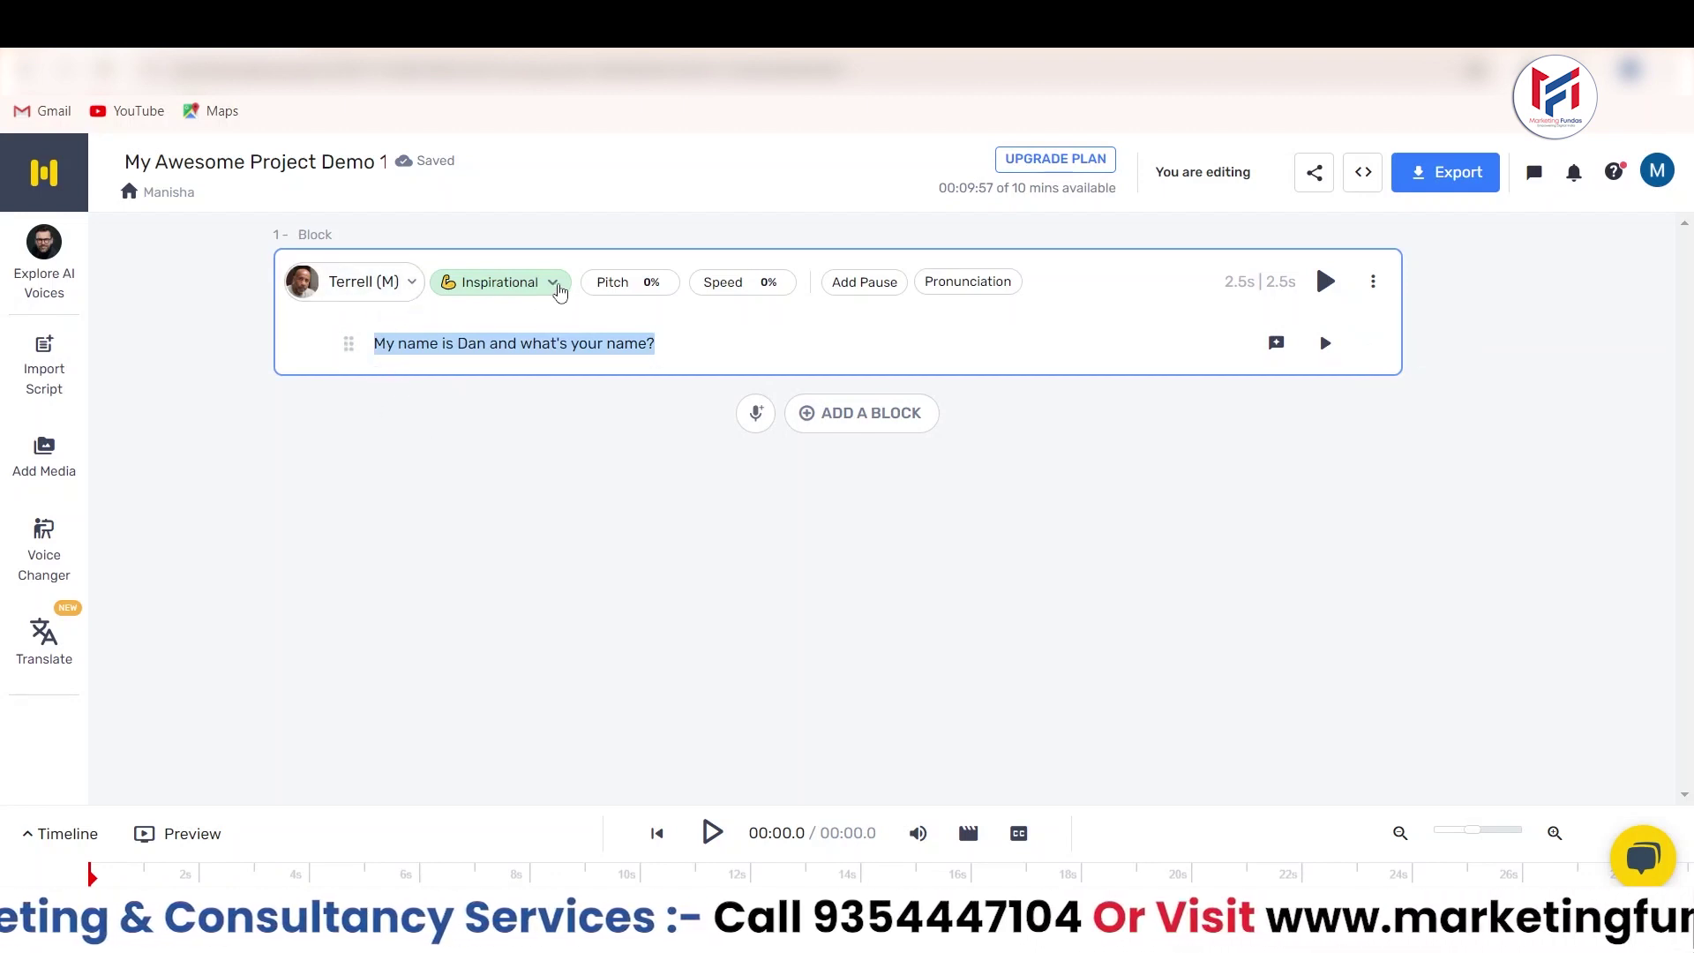
left_click(511, 284)
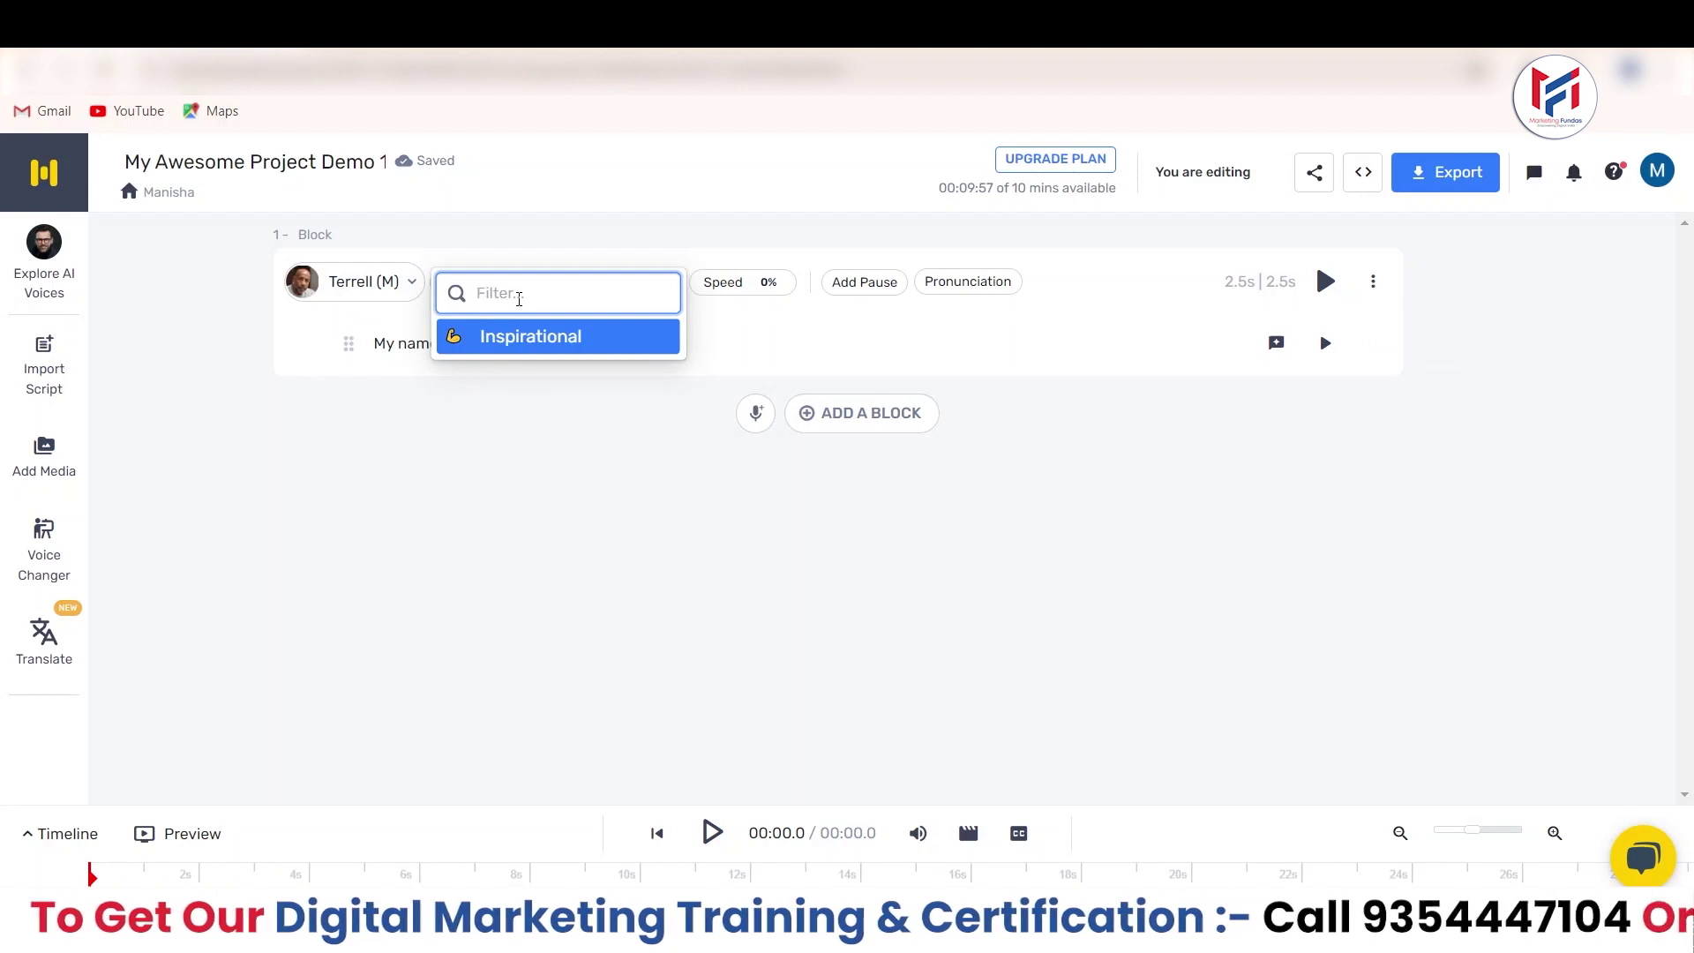
type("dfd")
key("BackSpace")
key("BackSpace")
key("BackSpace")
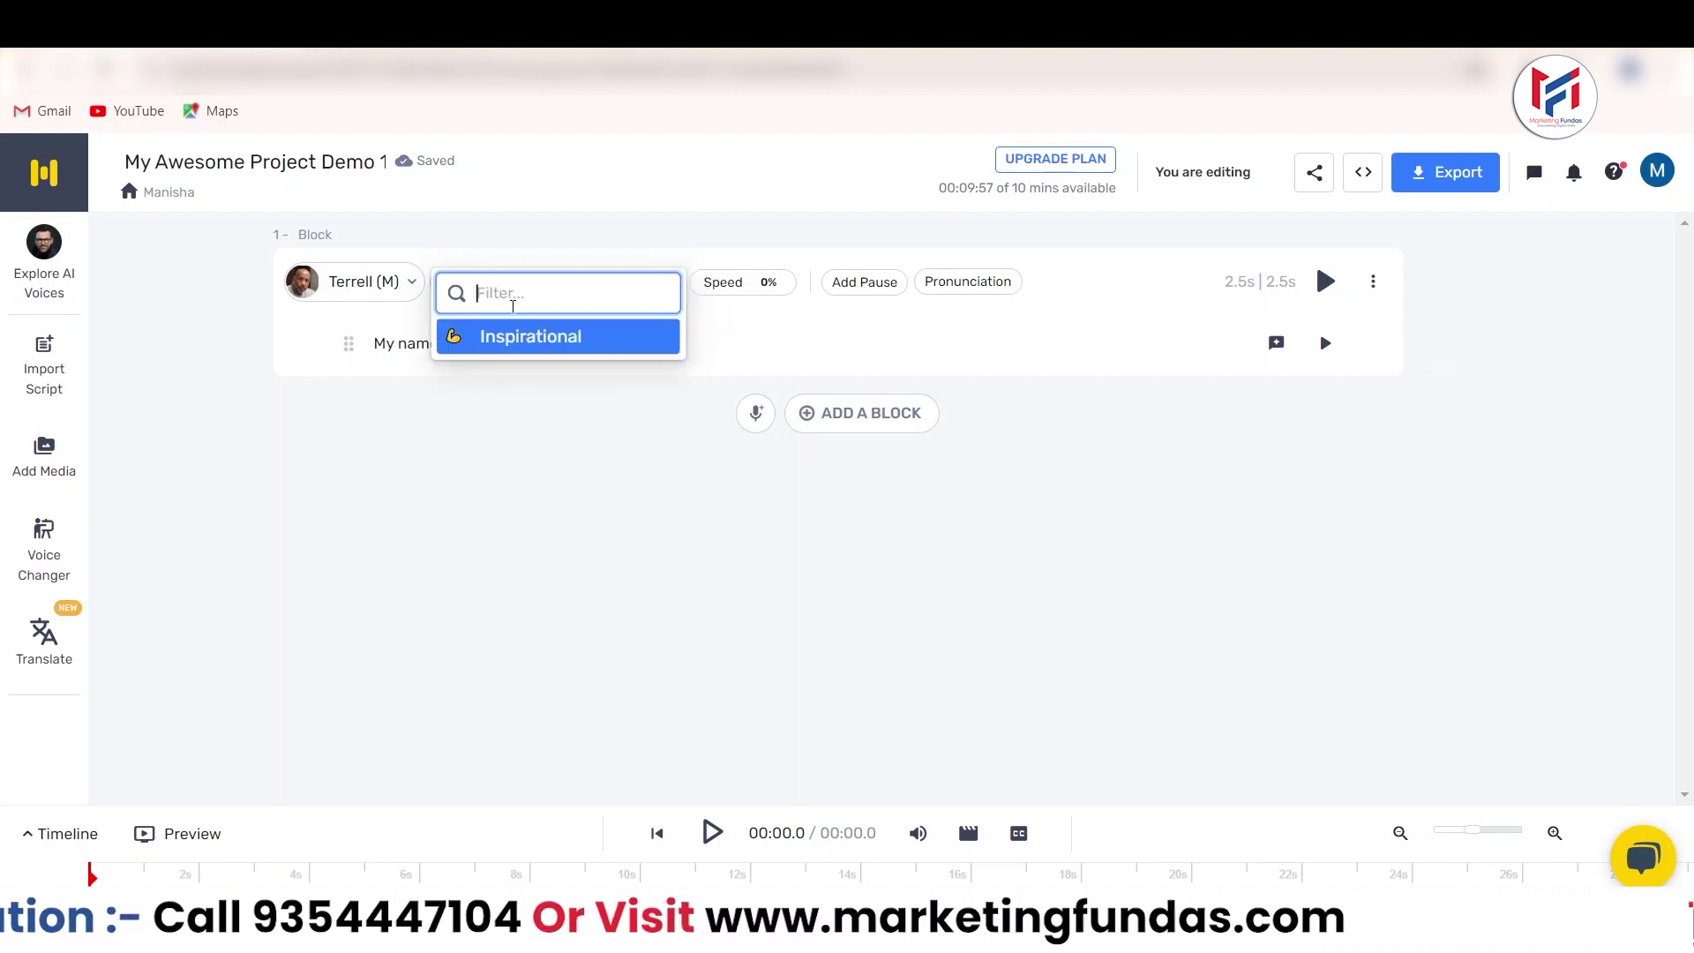
left_click(488, 417)
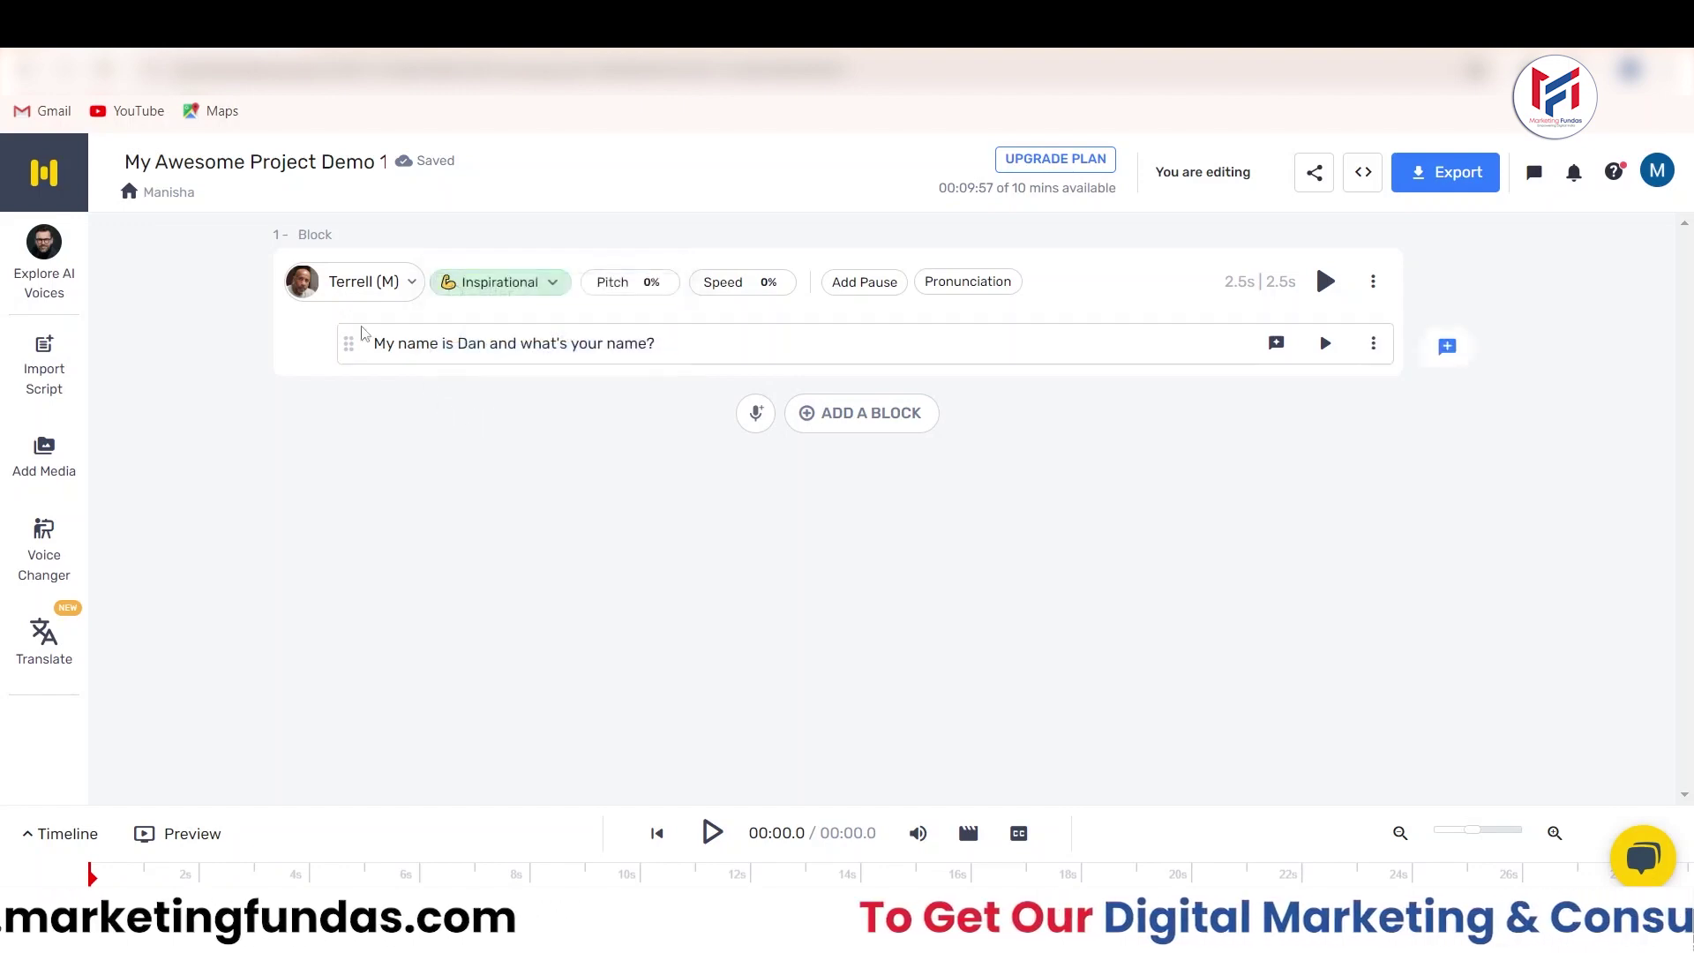
Show that the voice library opens from both Explore AI Voices and block 1, and highlight its voice and language count
left_click(60, 287)
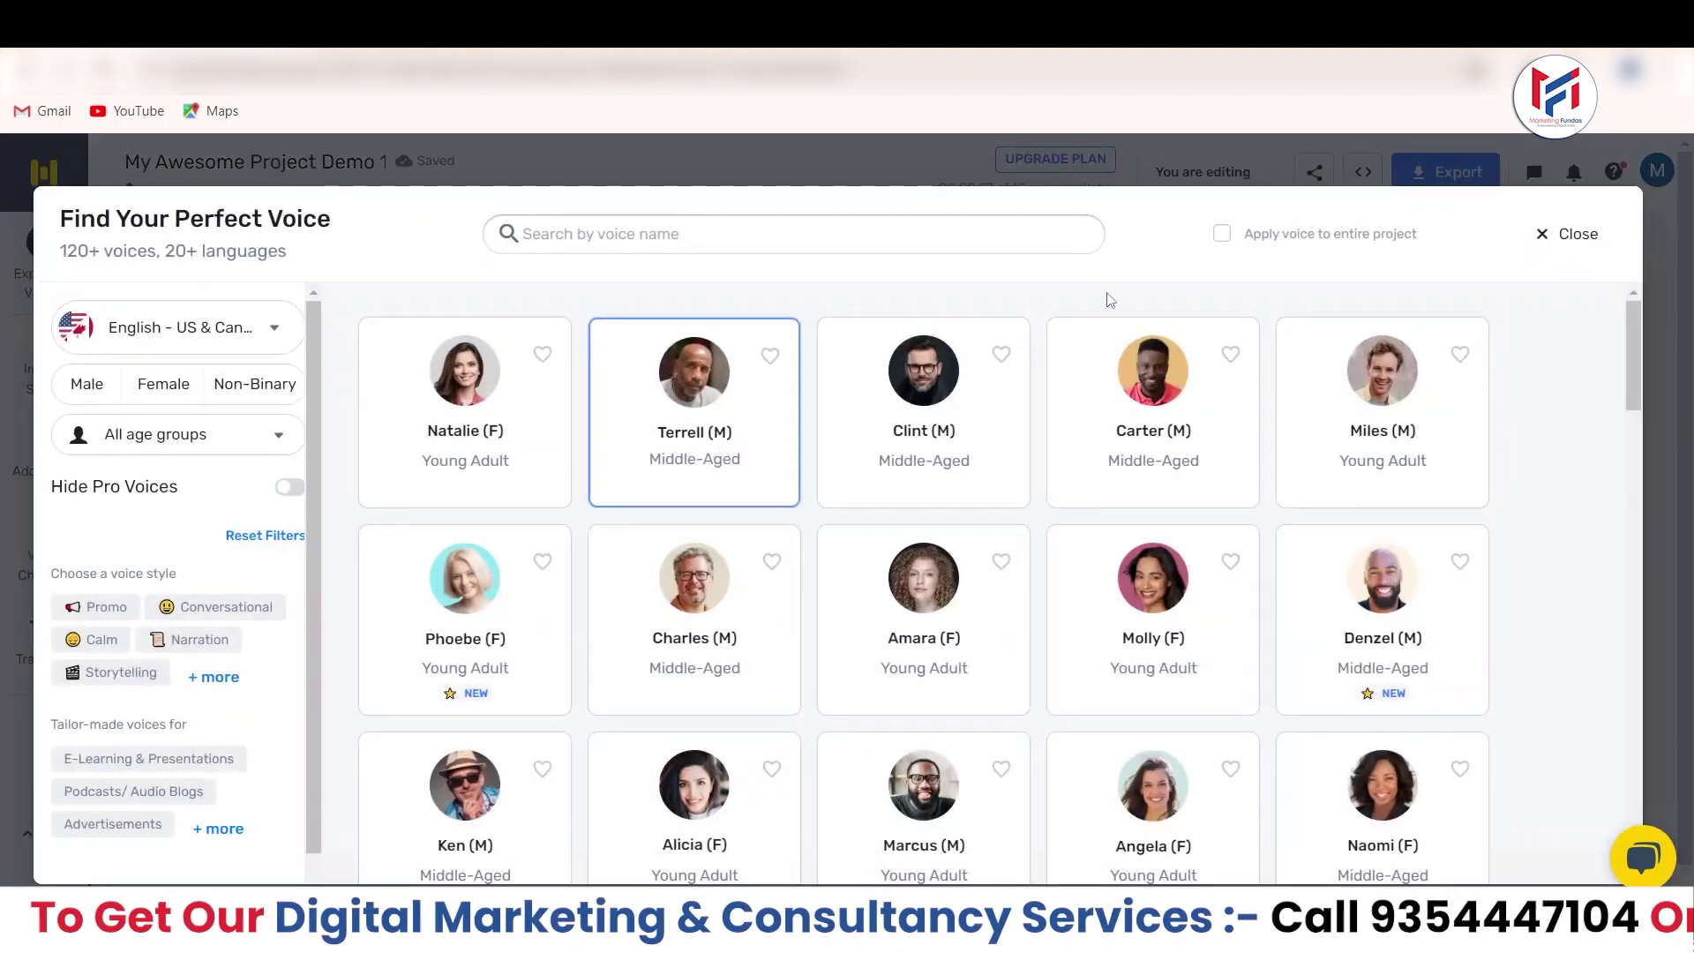
left_click(1569, 234)
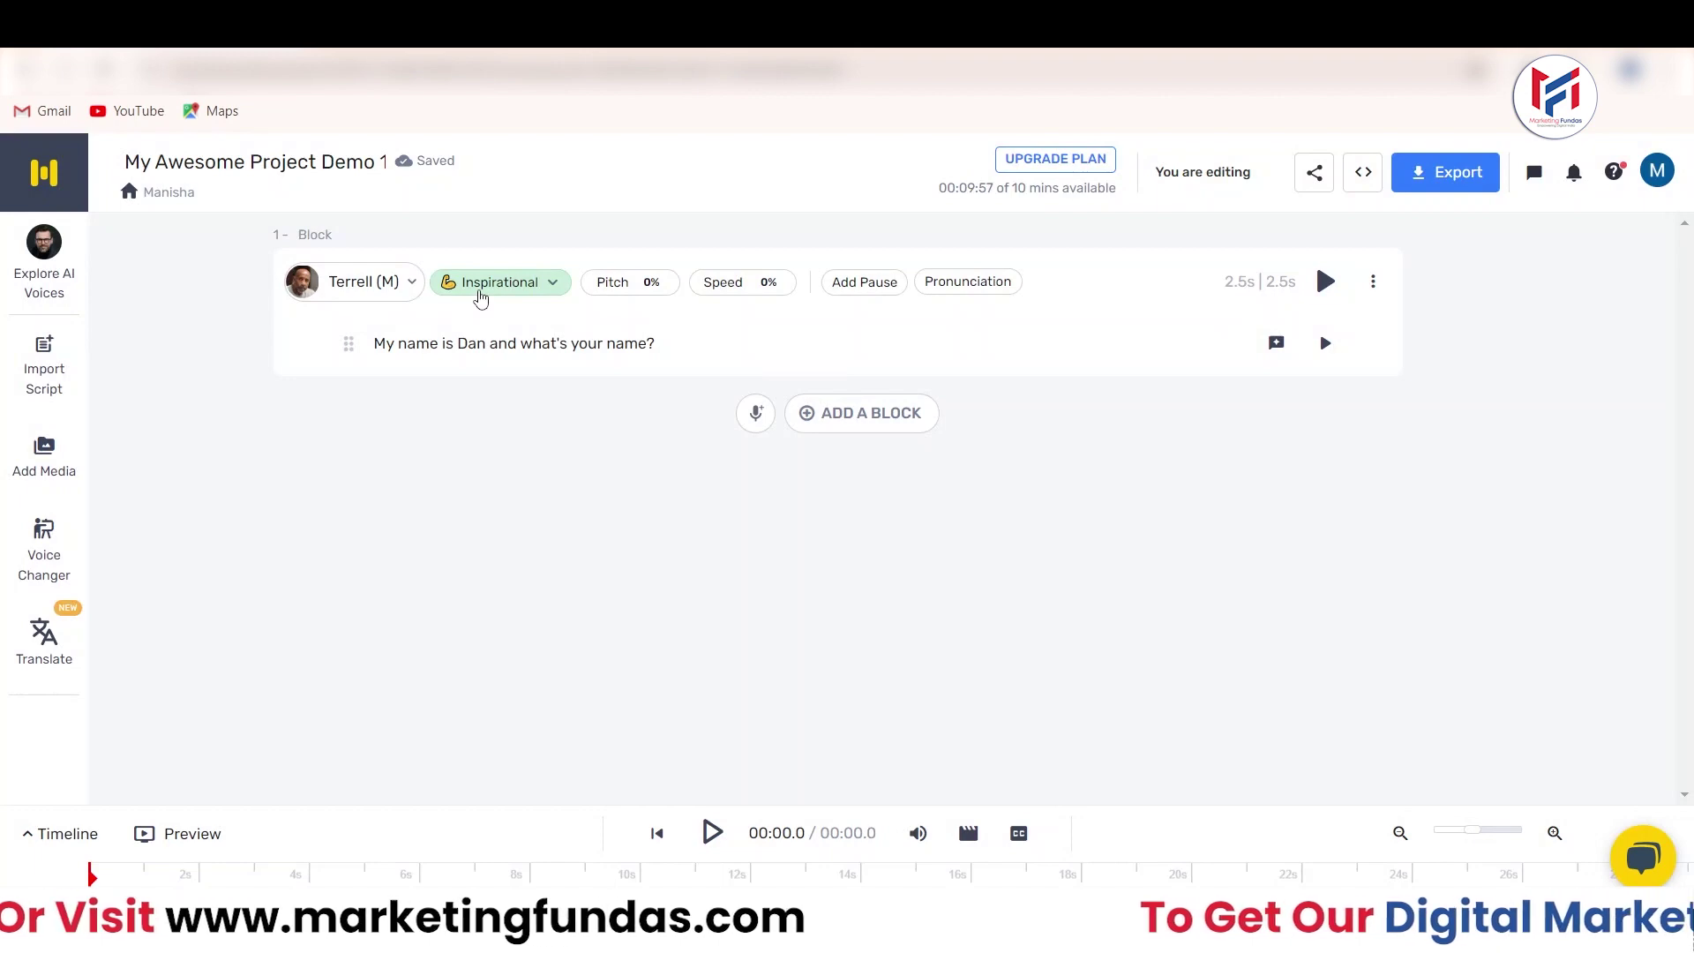
left_click(406, 291)
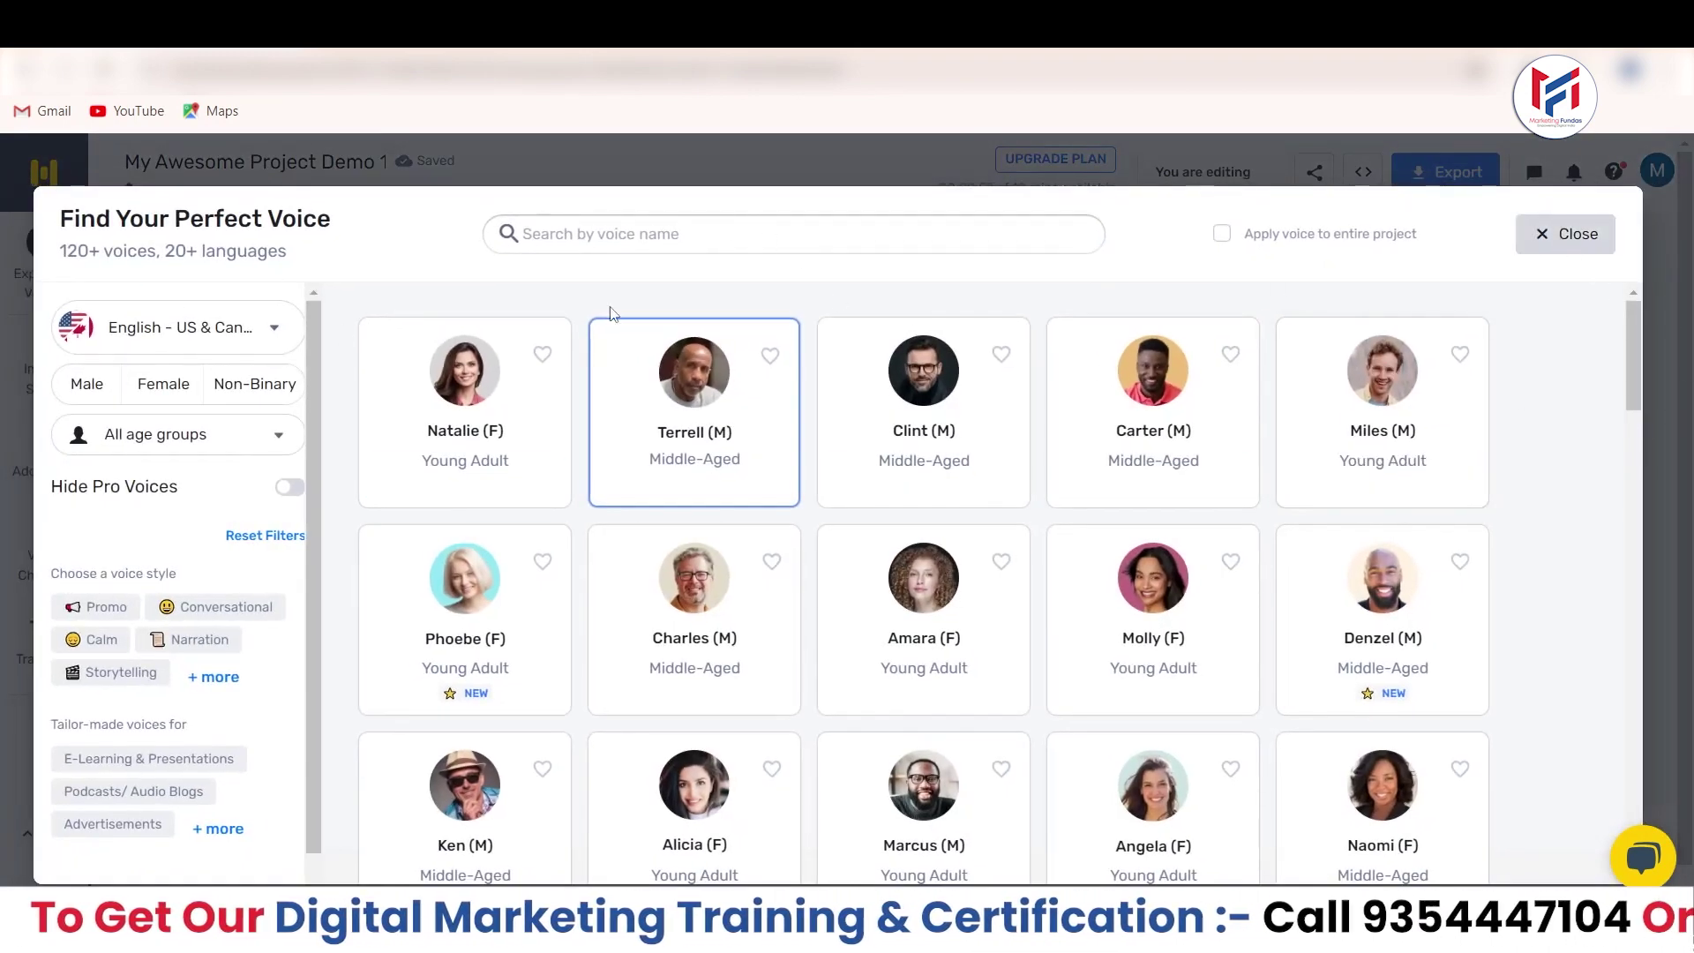
left_click(12, 292)
left_click(54, 263)
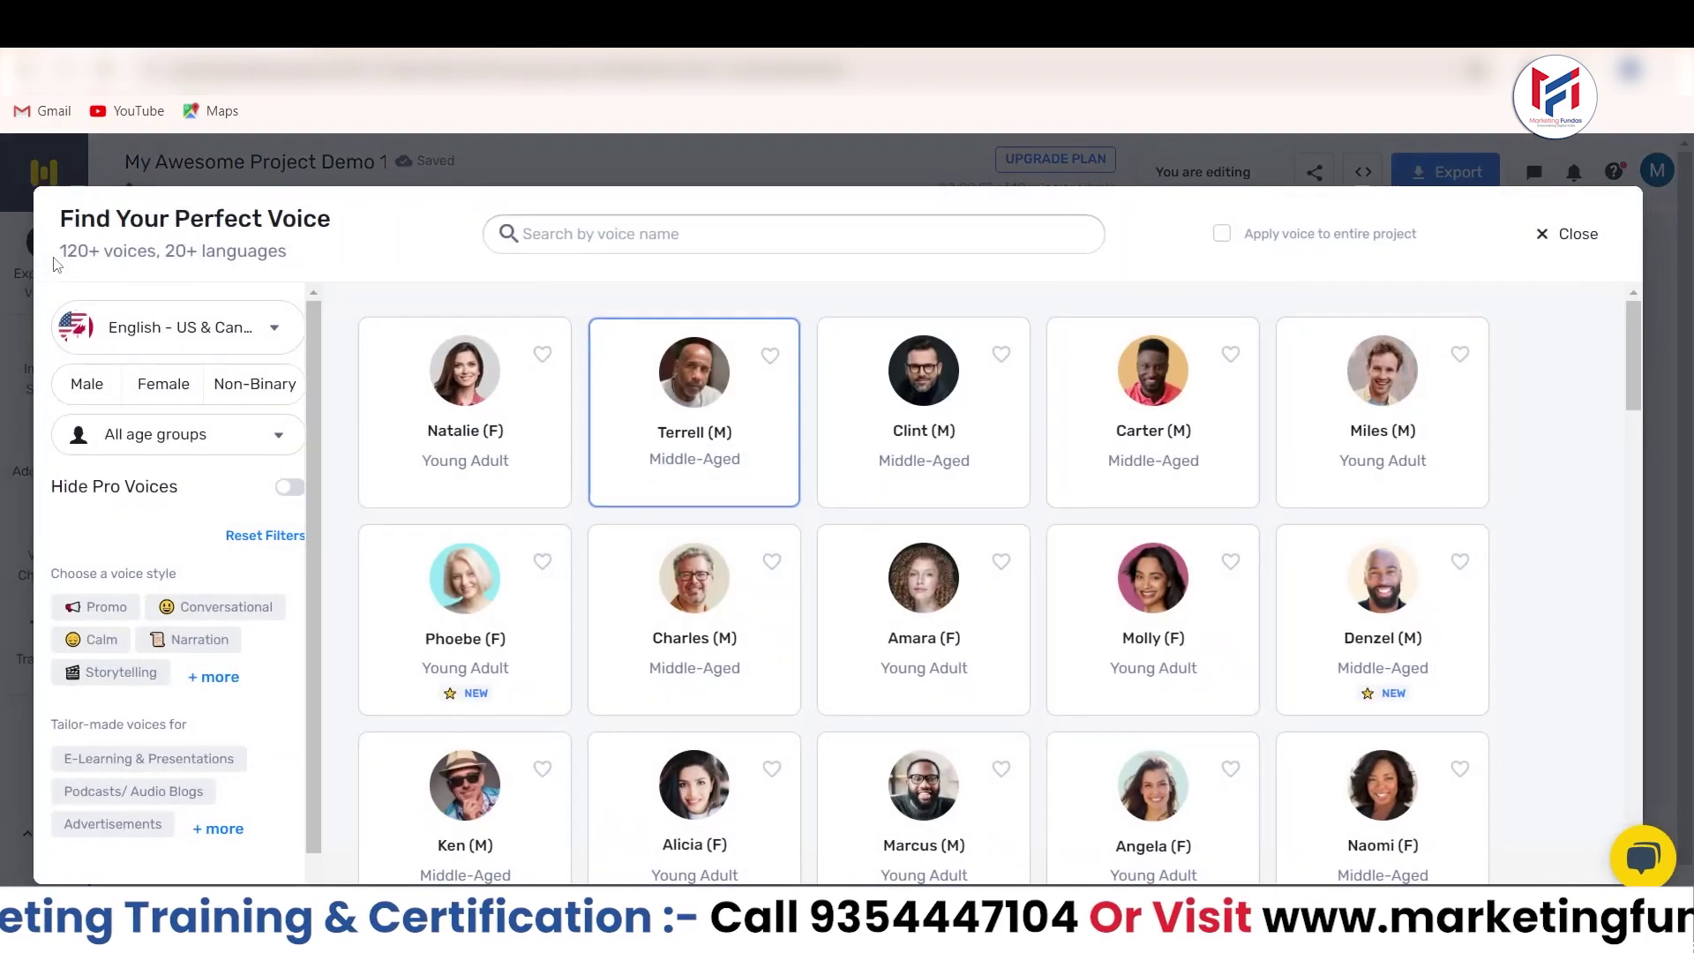
left_click_drag(62, 256, 289, 261)
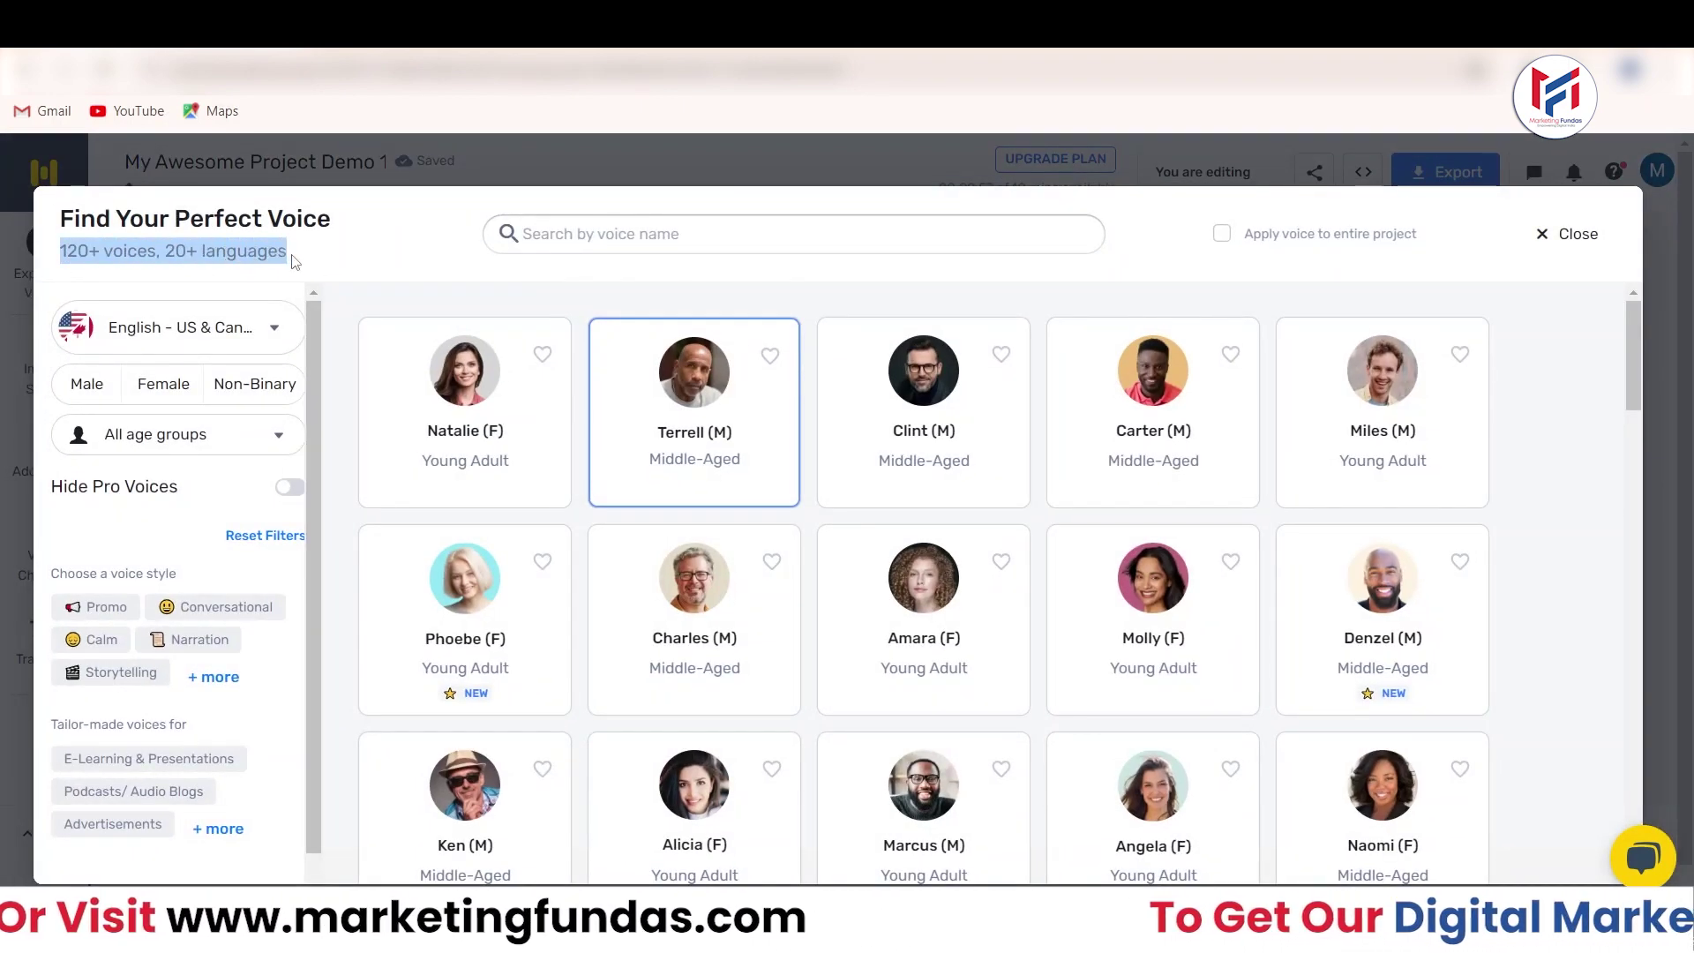
Look through the available voice languages and keep English - US & Canada selected
left_click(274, 333)
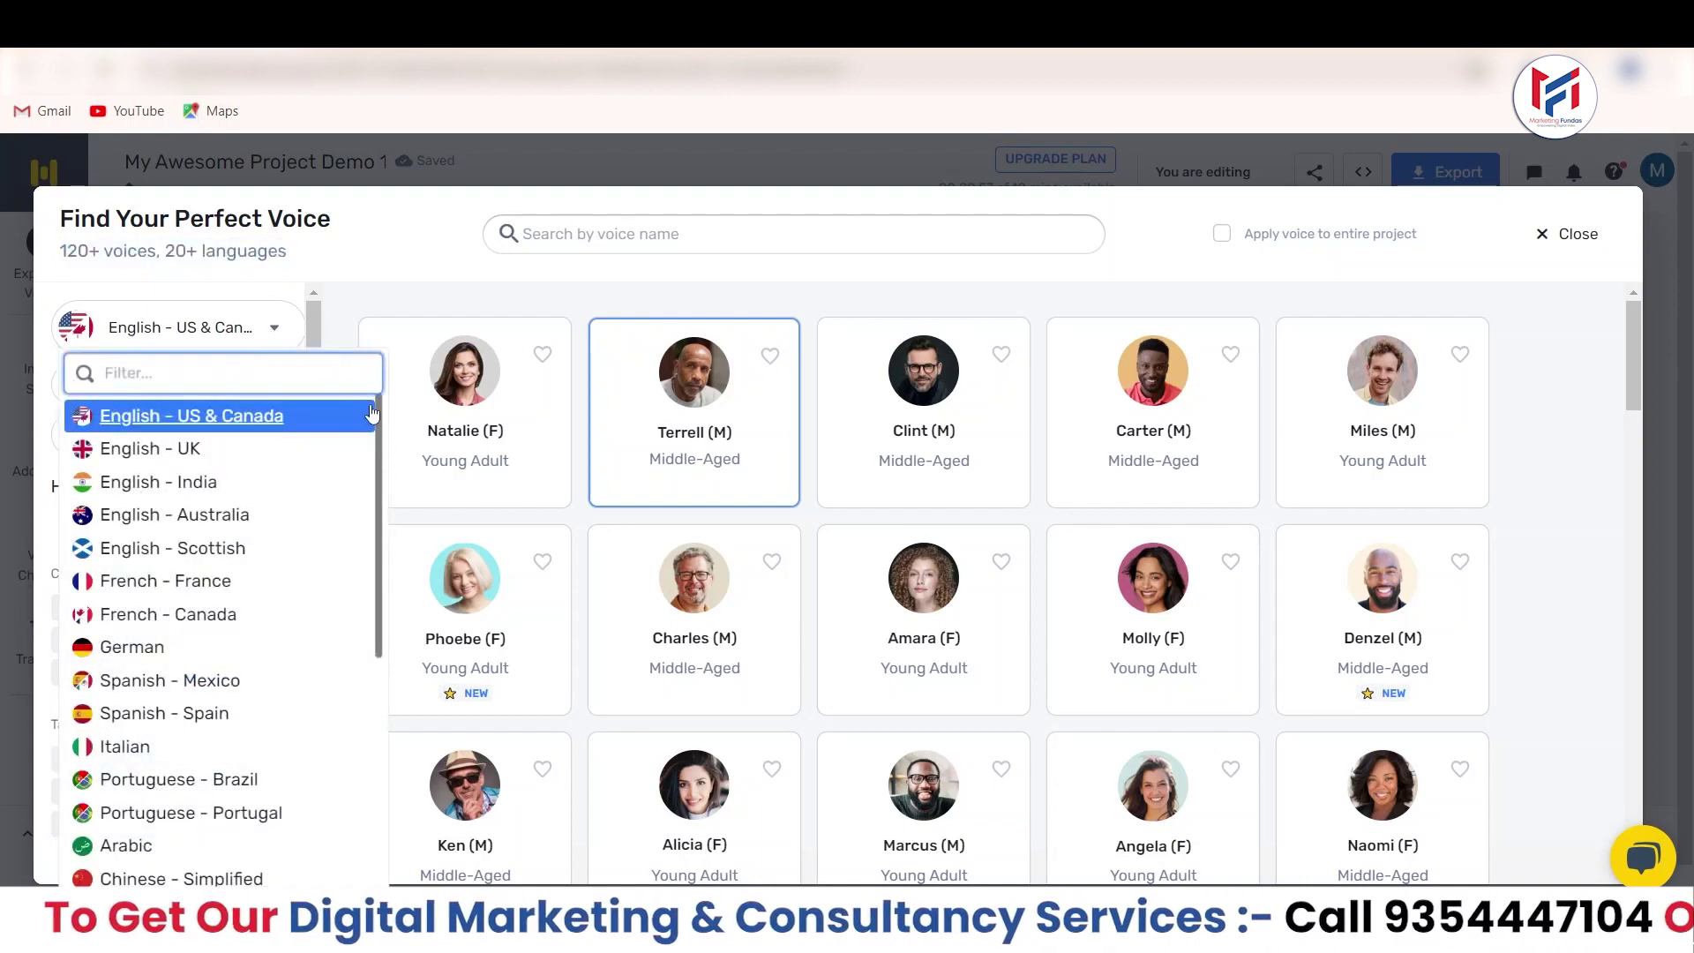
mouse_move(380, 418)
left_mouse_down()
mouse_move(364, 627)
mouse_move(380, 386)
left_mouse_up()
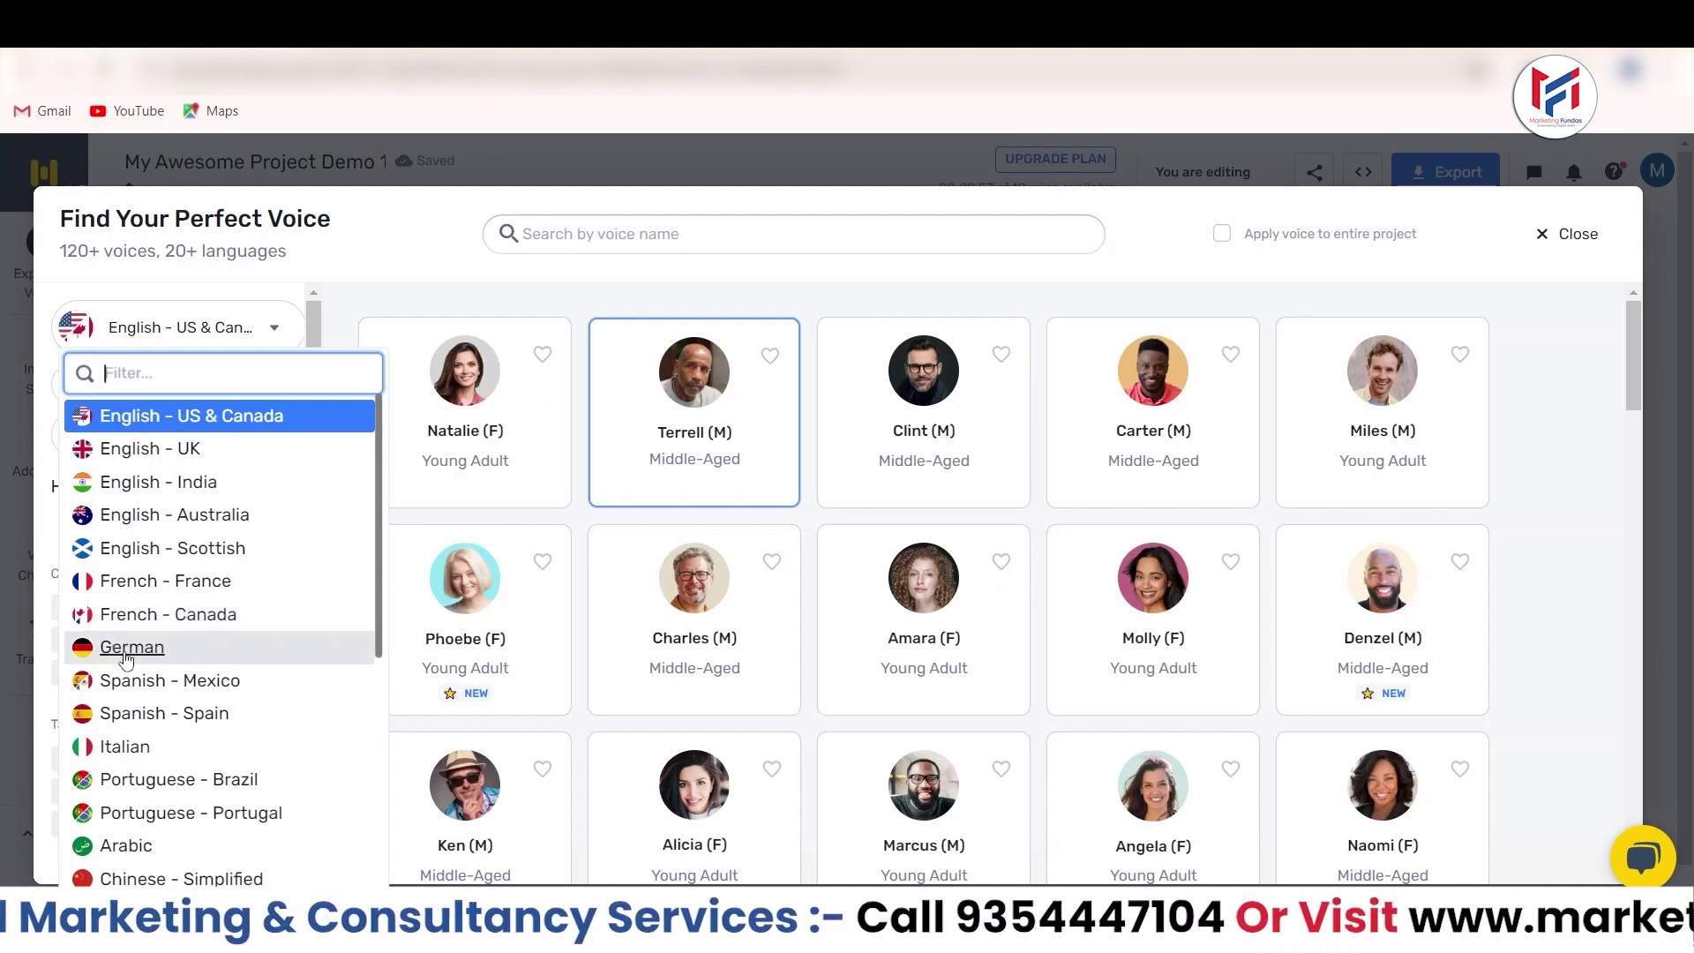
left_click_drag(374, 593, 370, 456)
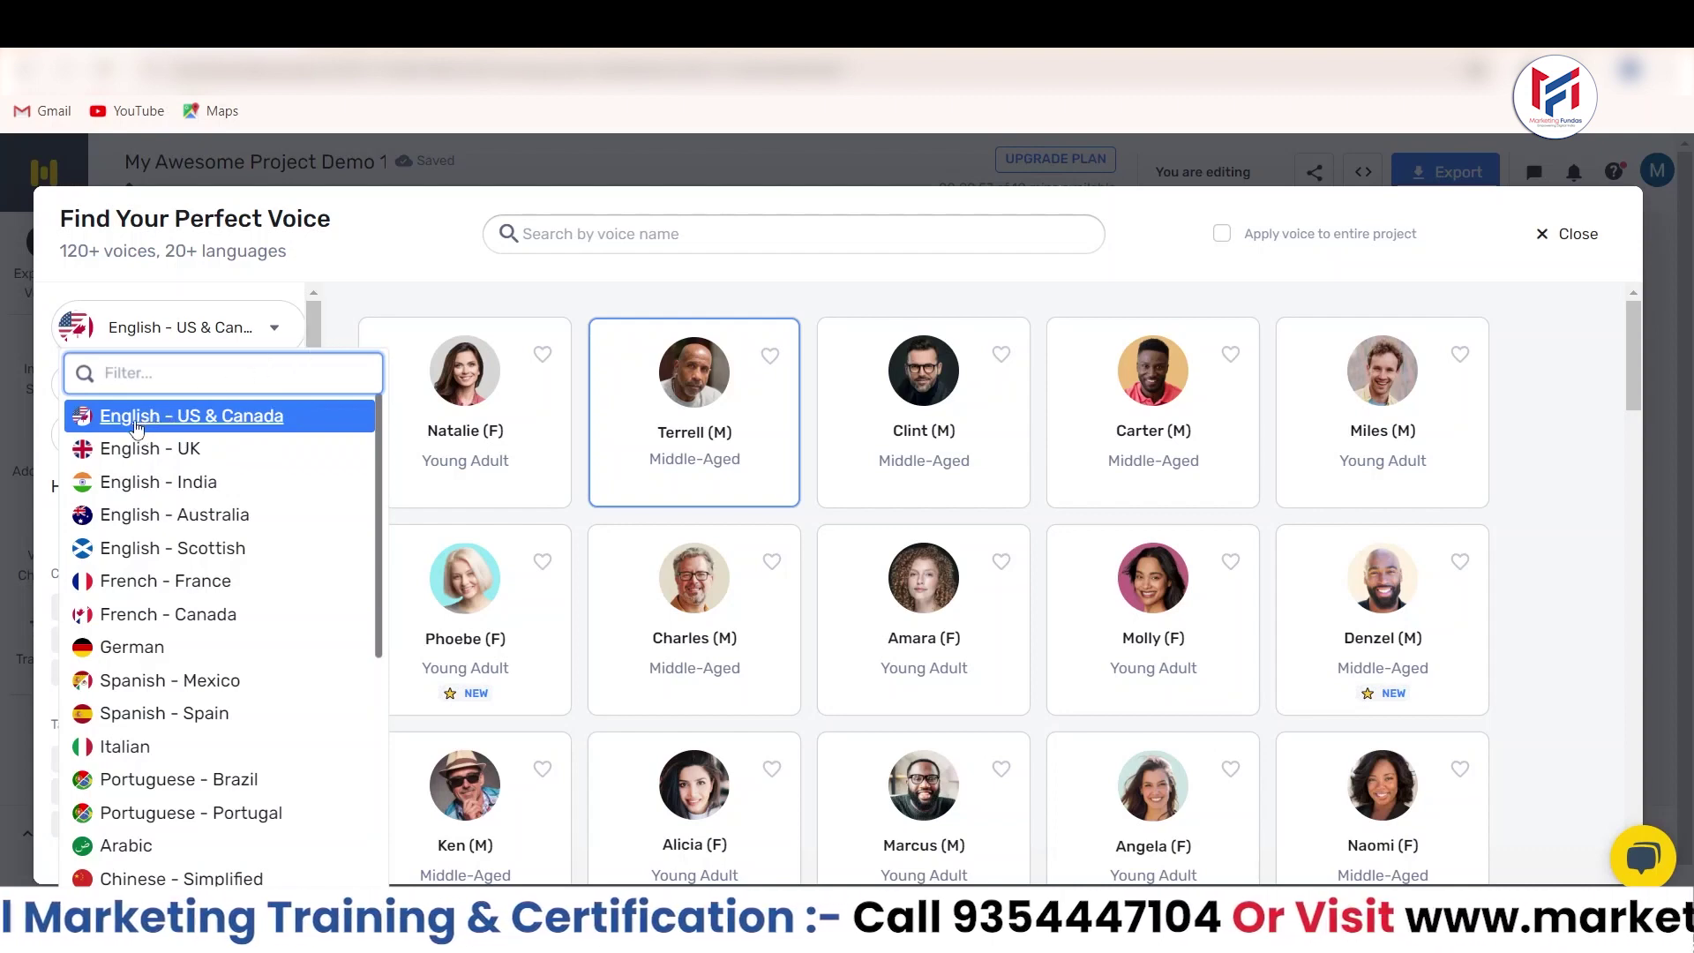
left_click(244, 429)
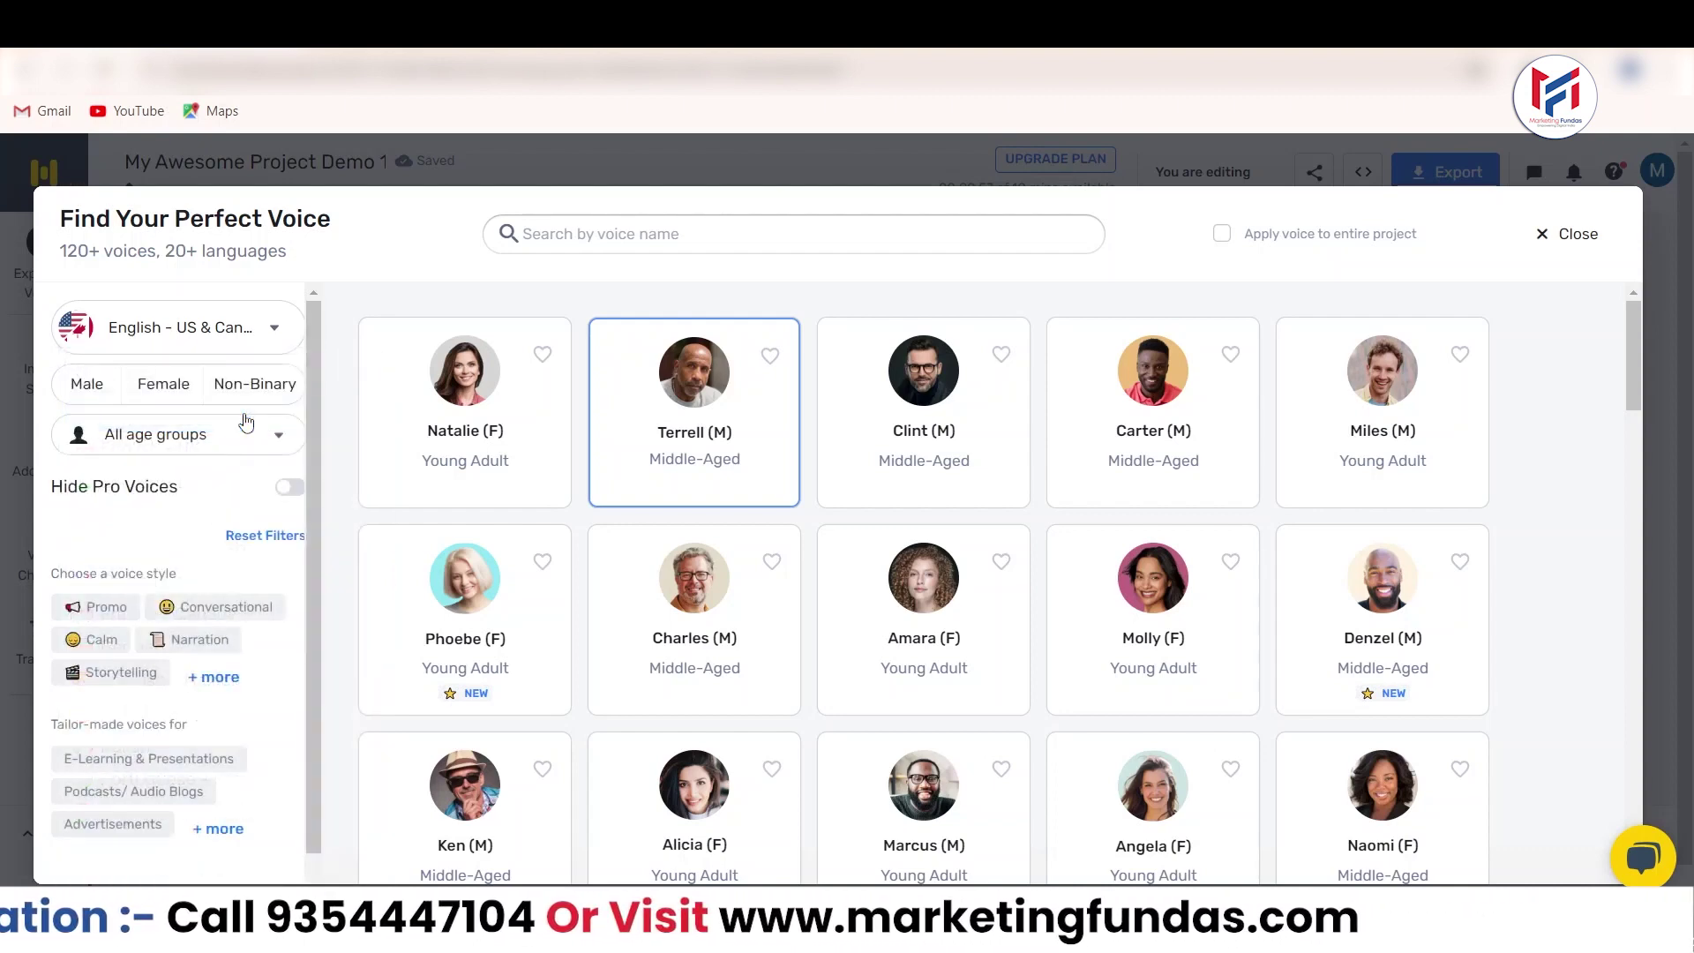
Compare the Male, Female and Non-Binary voice filters and return to the Male voices
left_click(90, 390)
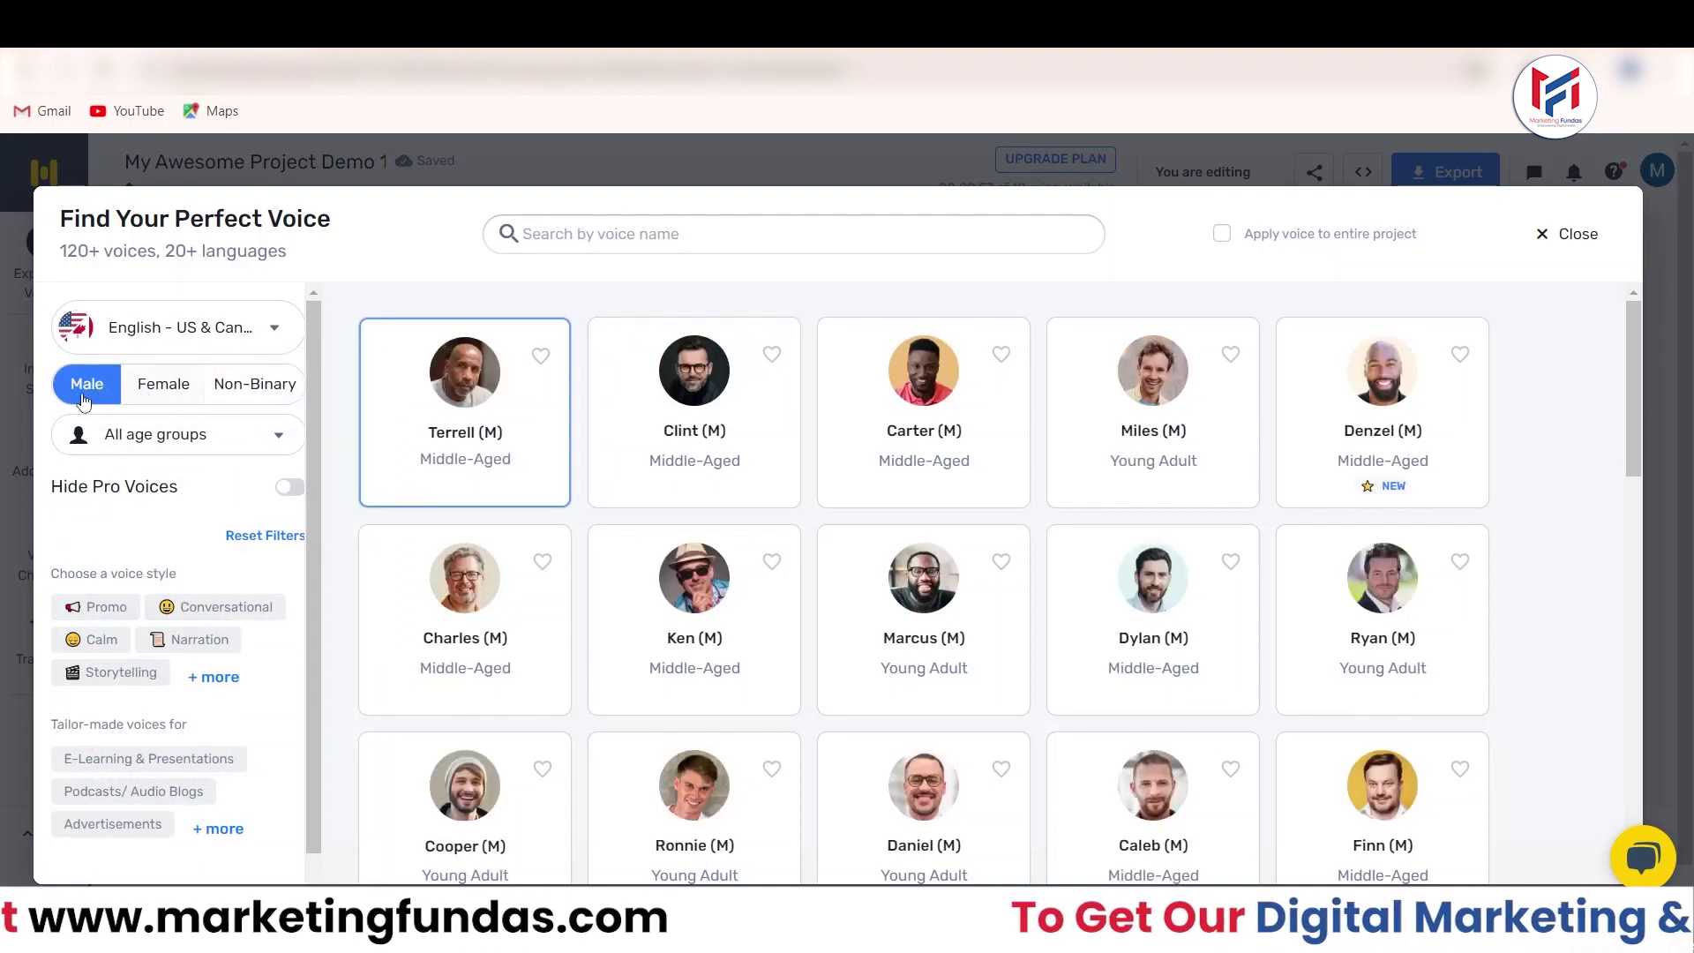
left_click(154, 399)
left_click(257, 394)
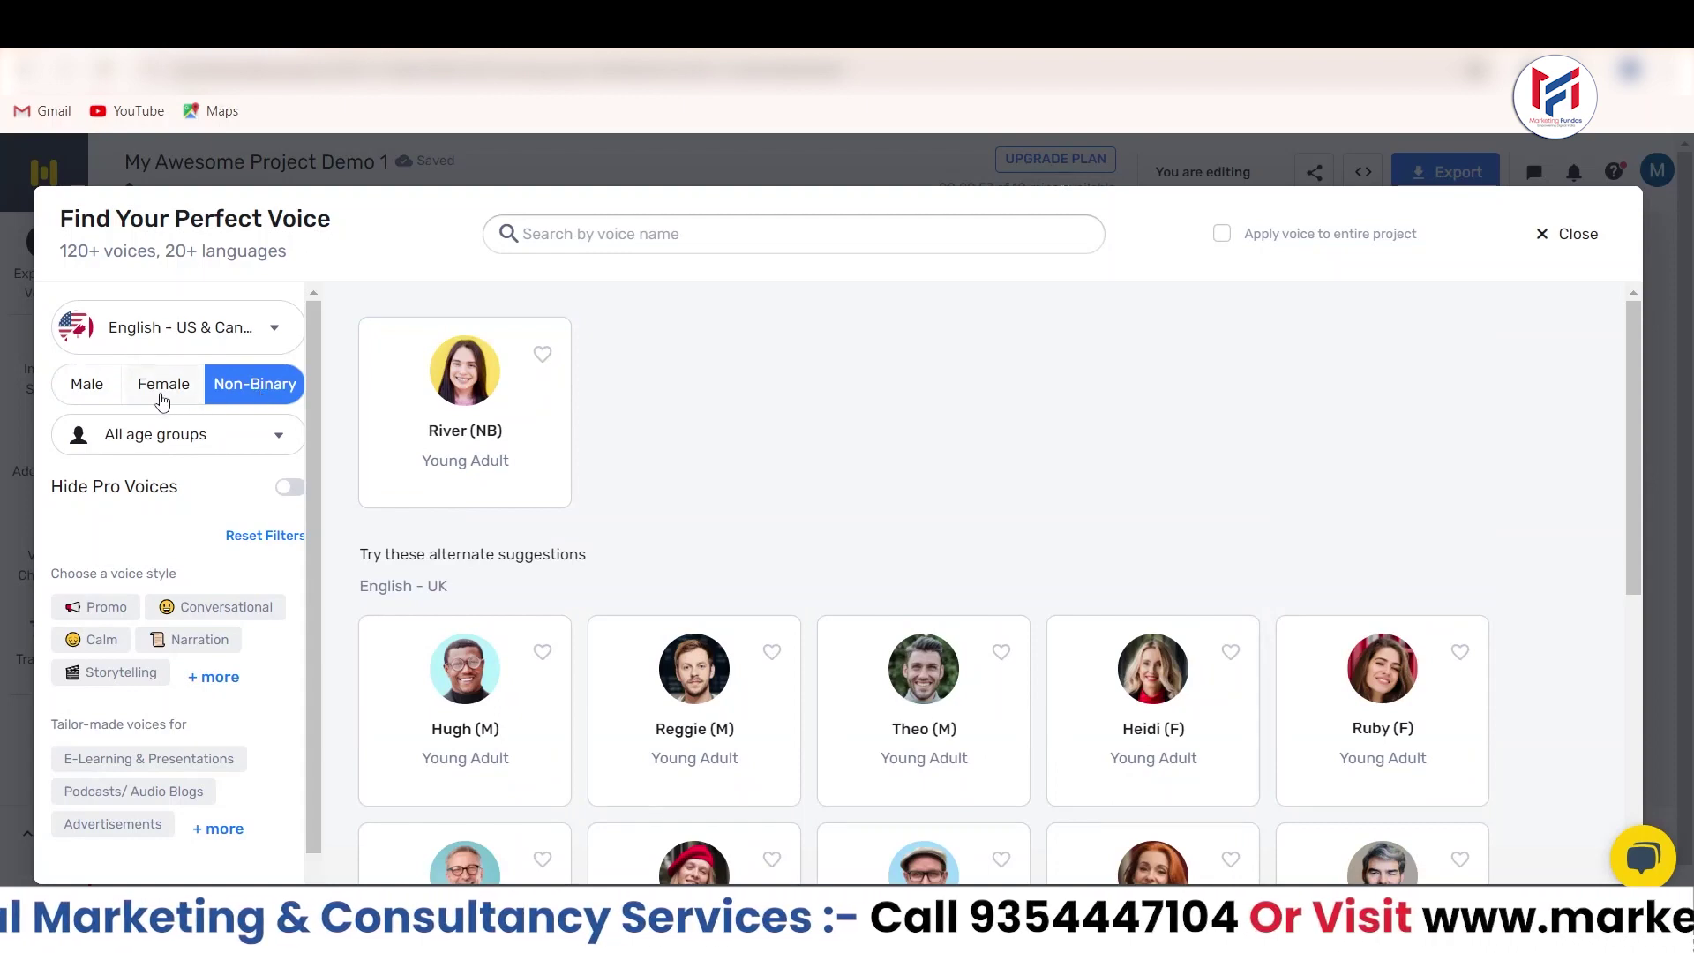
left_click(65, 396)
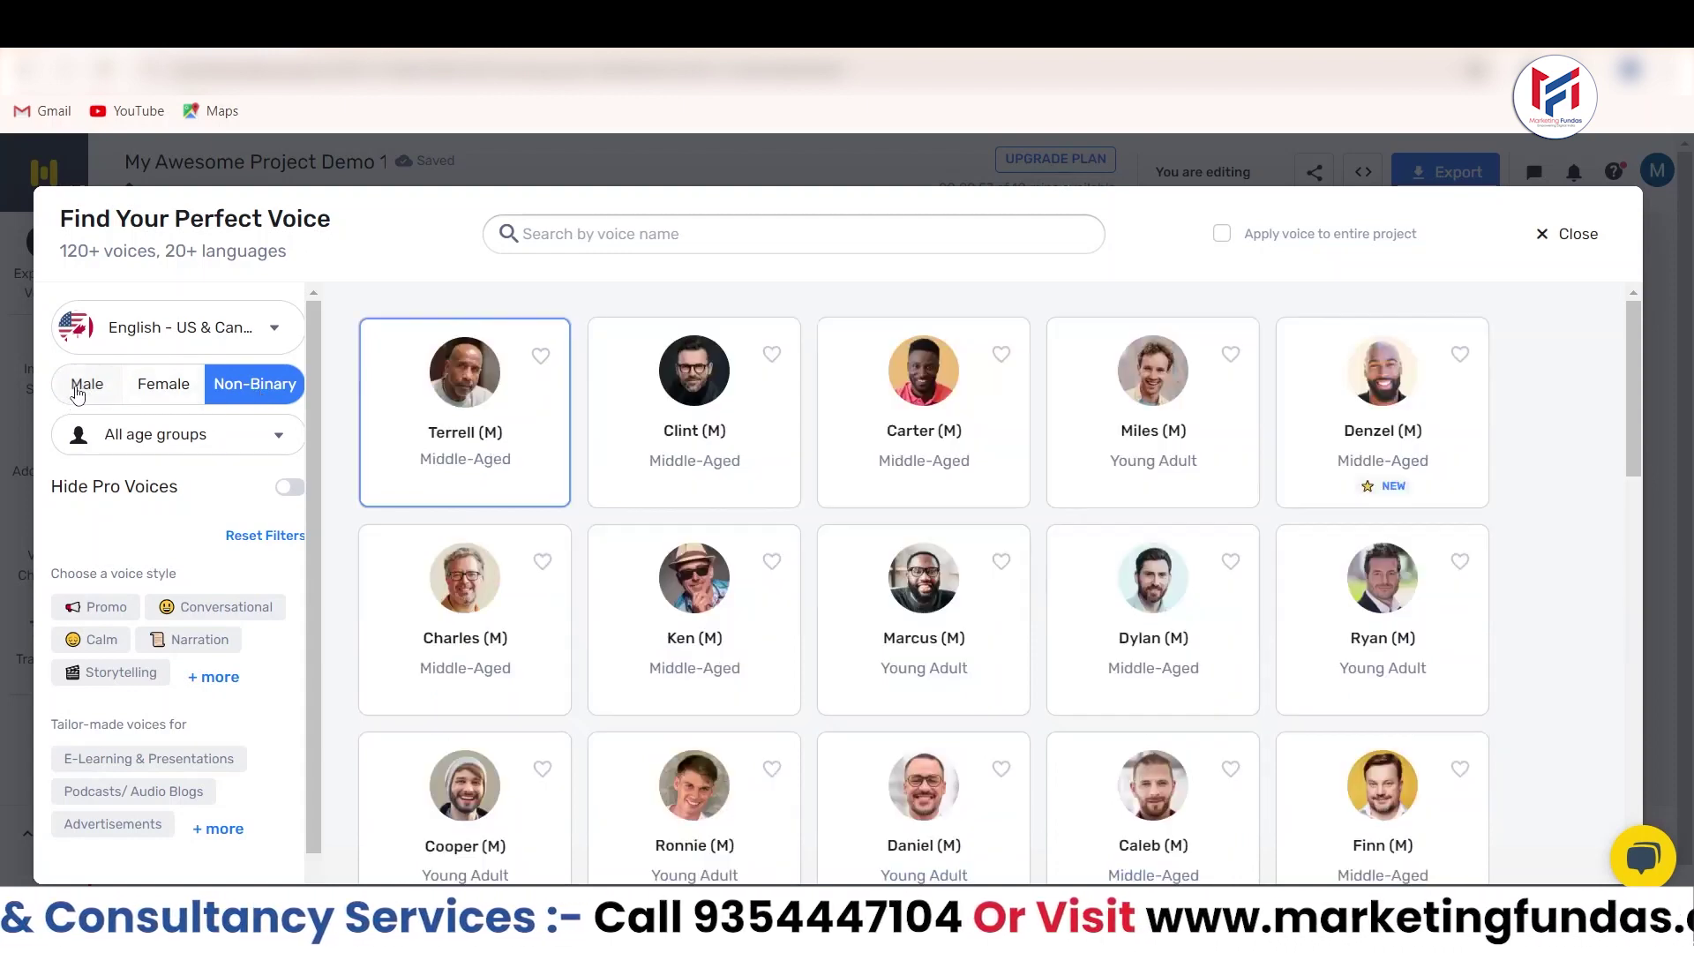
Filter the Male voices by the Young age group, and by the Kid age group
left_click(152, 441)
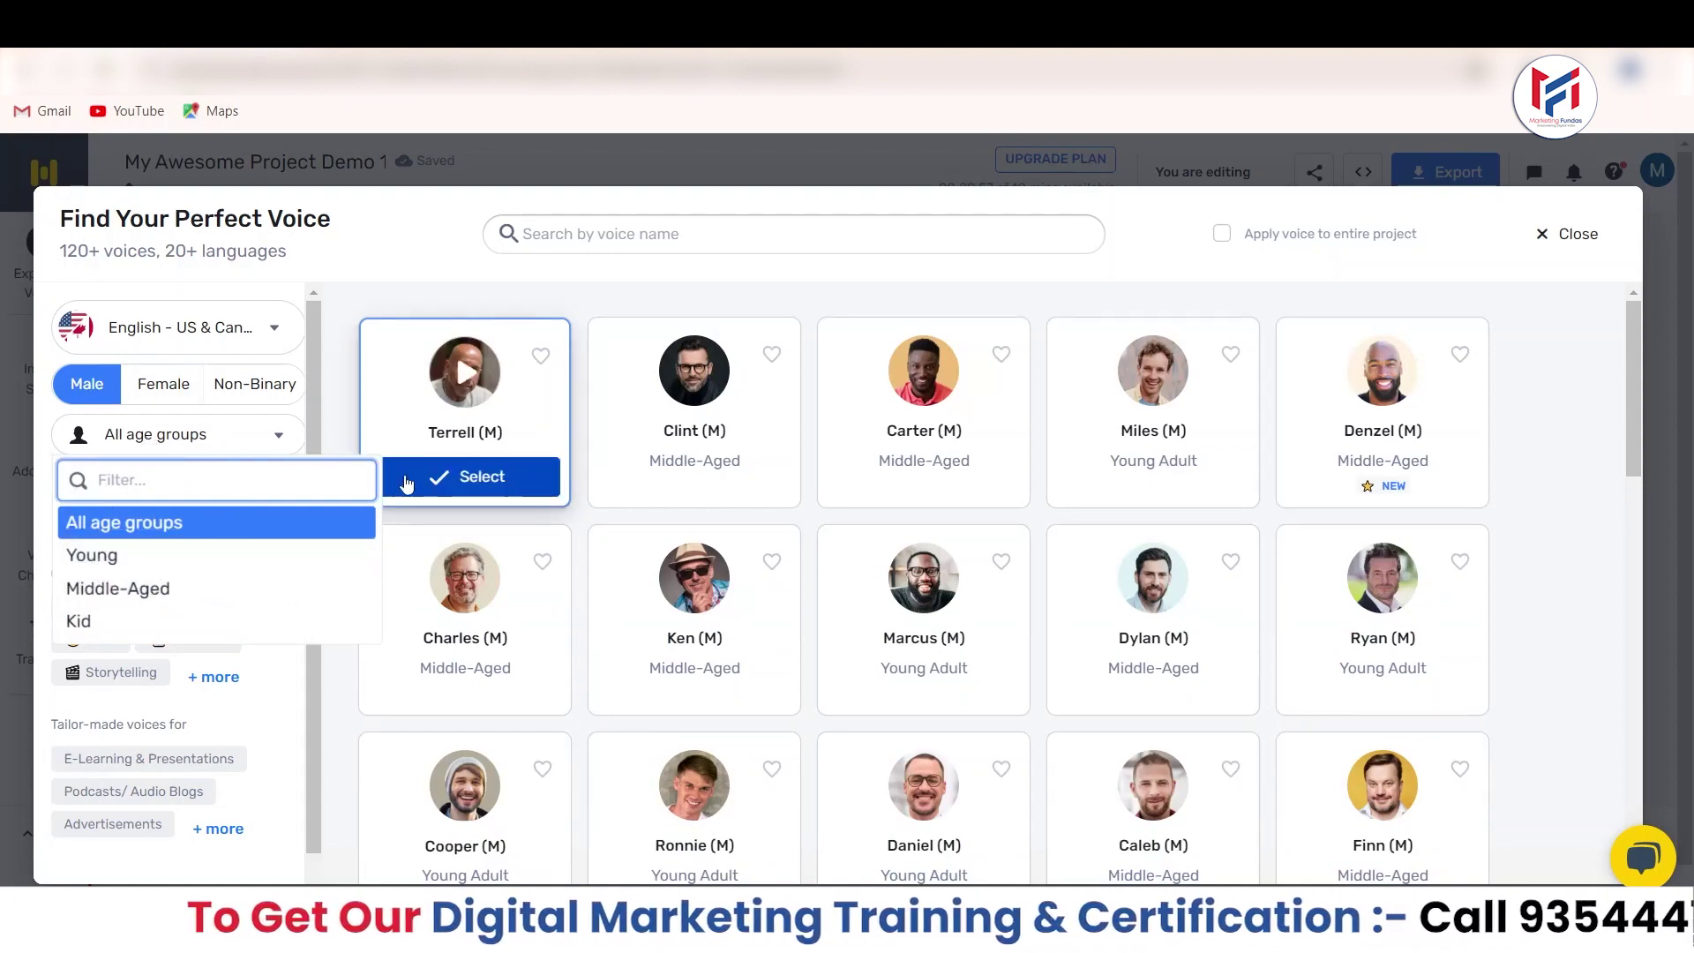
left_click(143, 563)
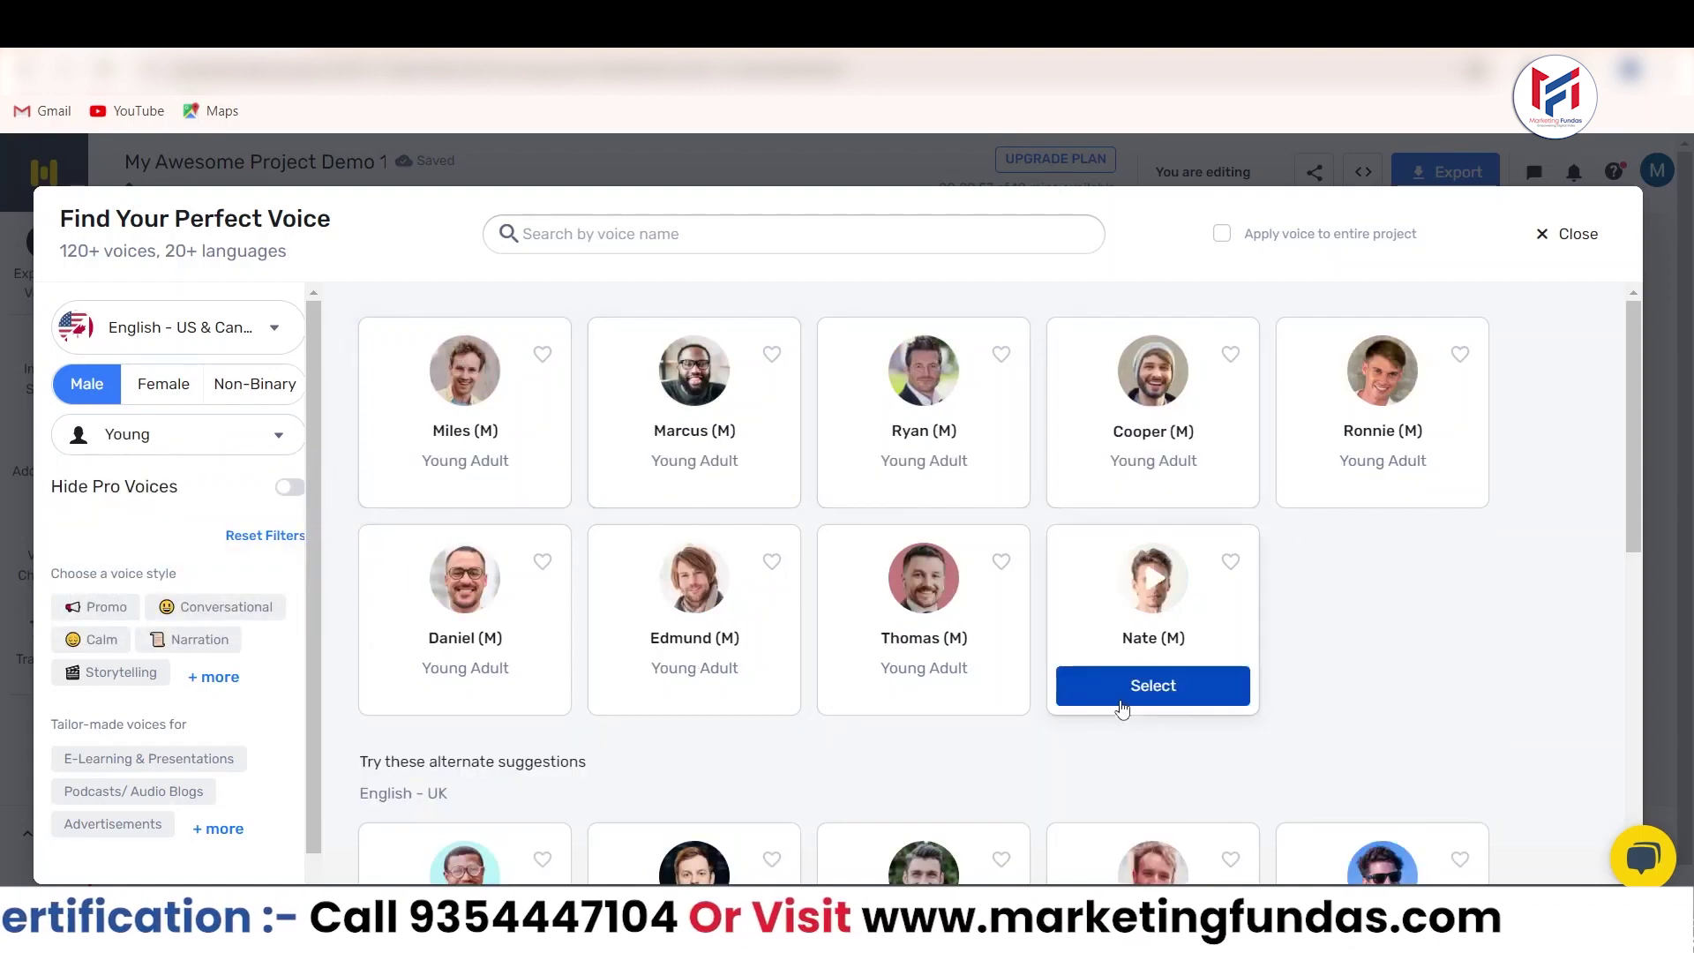
left_click(132, 435)
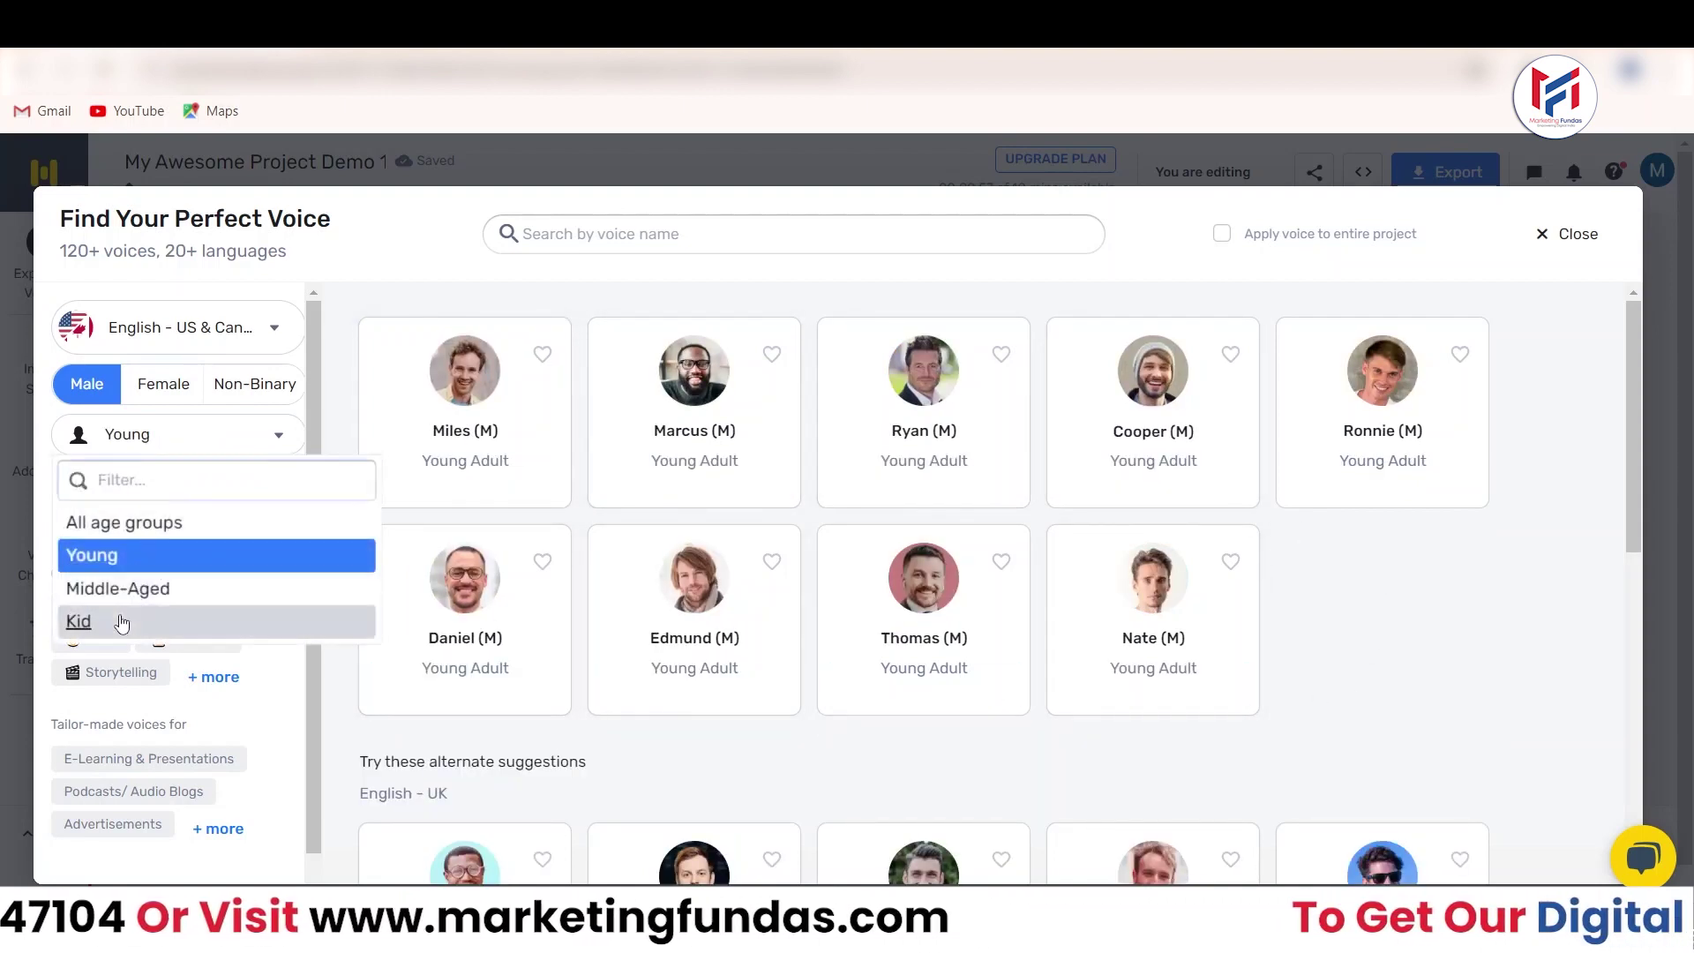
left_click(133, 617)
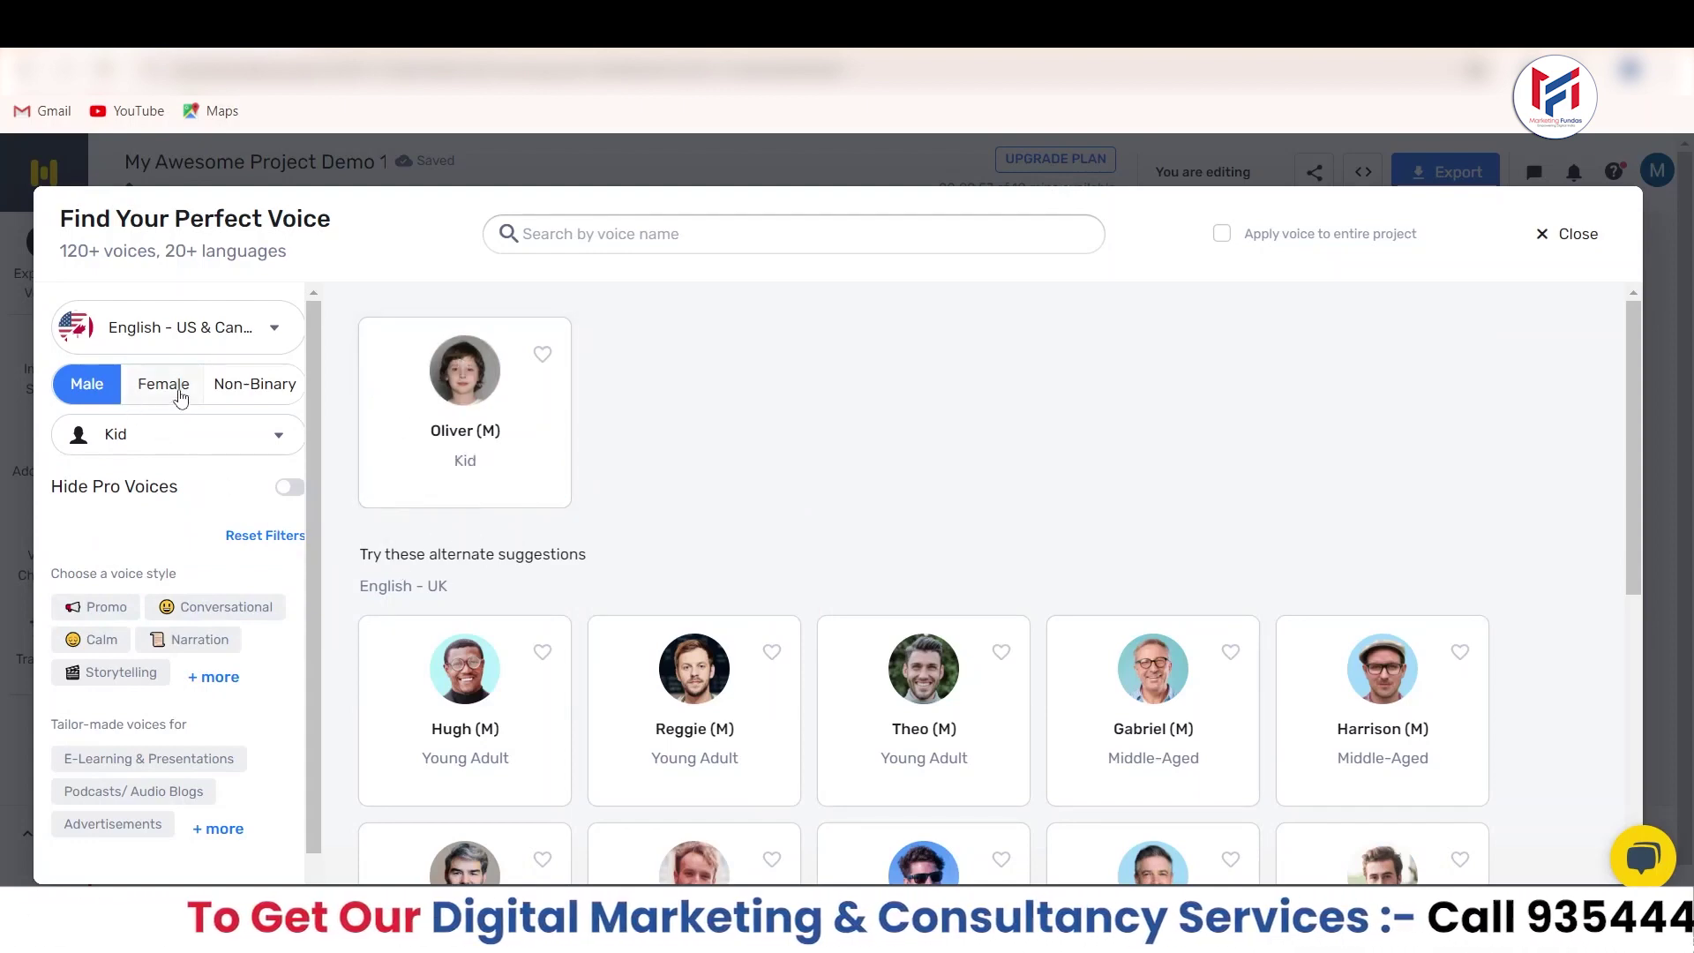
View the Female voices for the Kid and Middle-Aged groups, and switch to the Middle-Aged Male voices
left_click(175, 391)
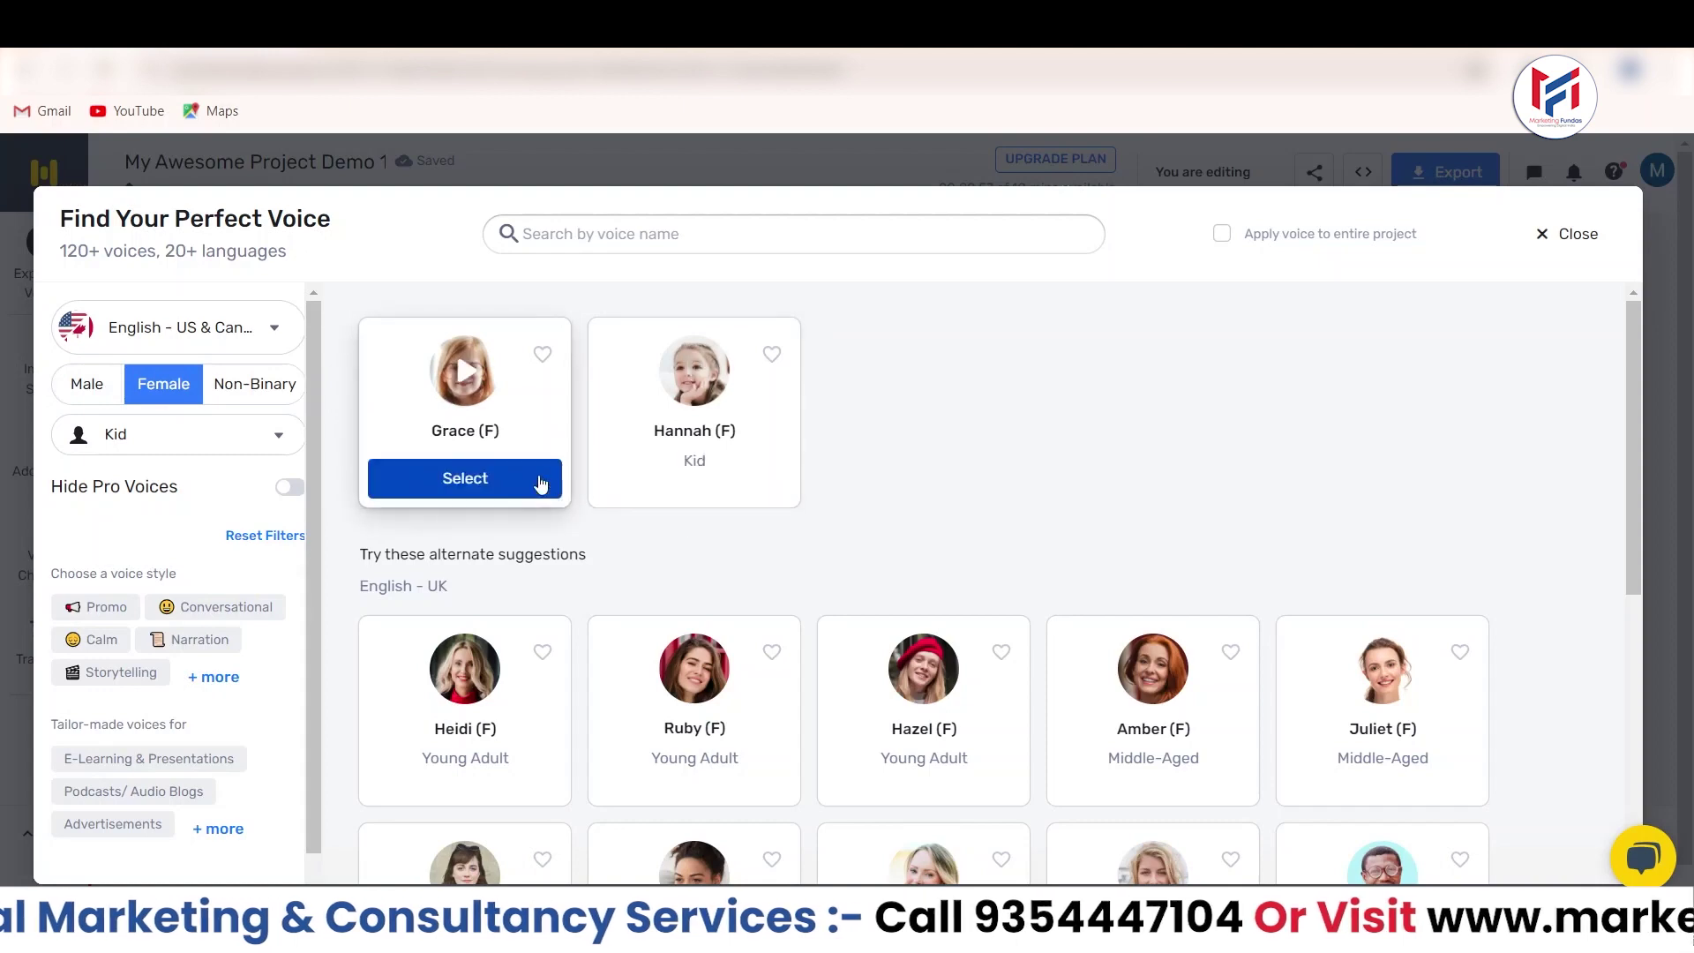
left_click(189, 435)
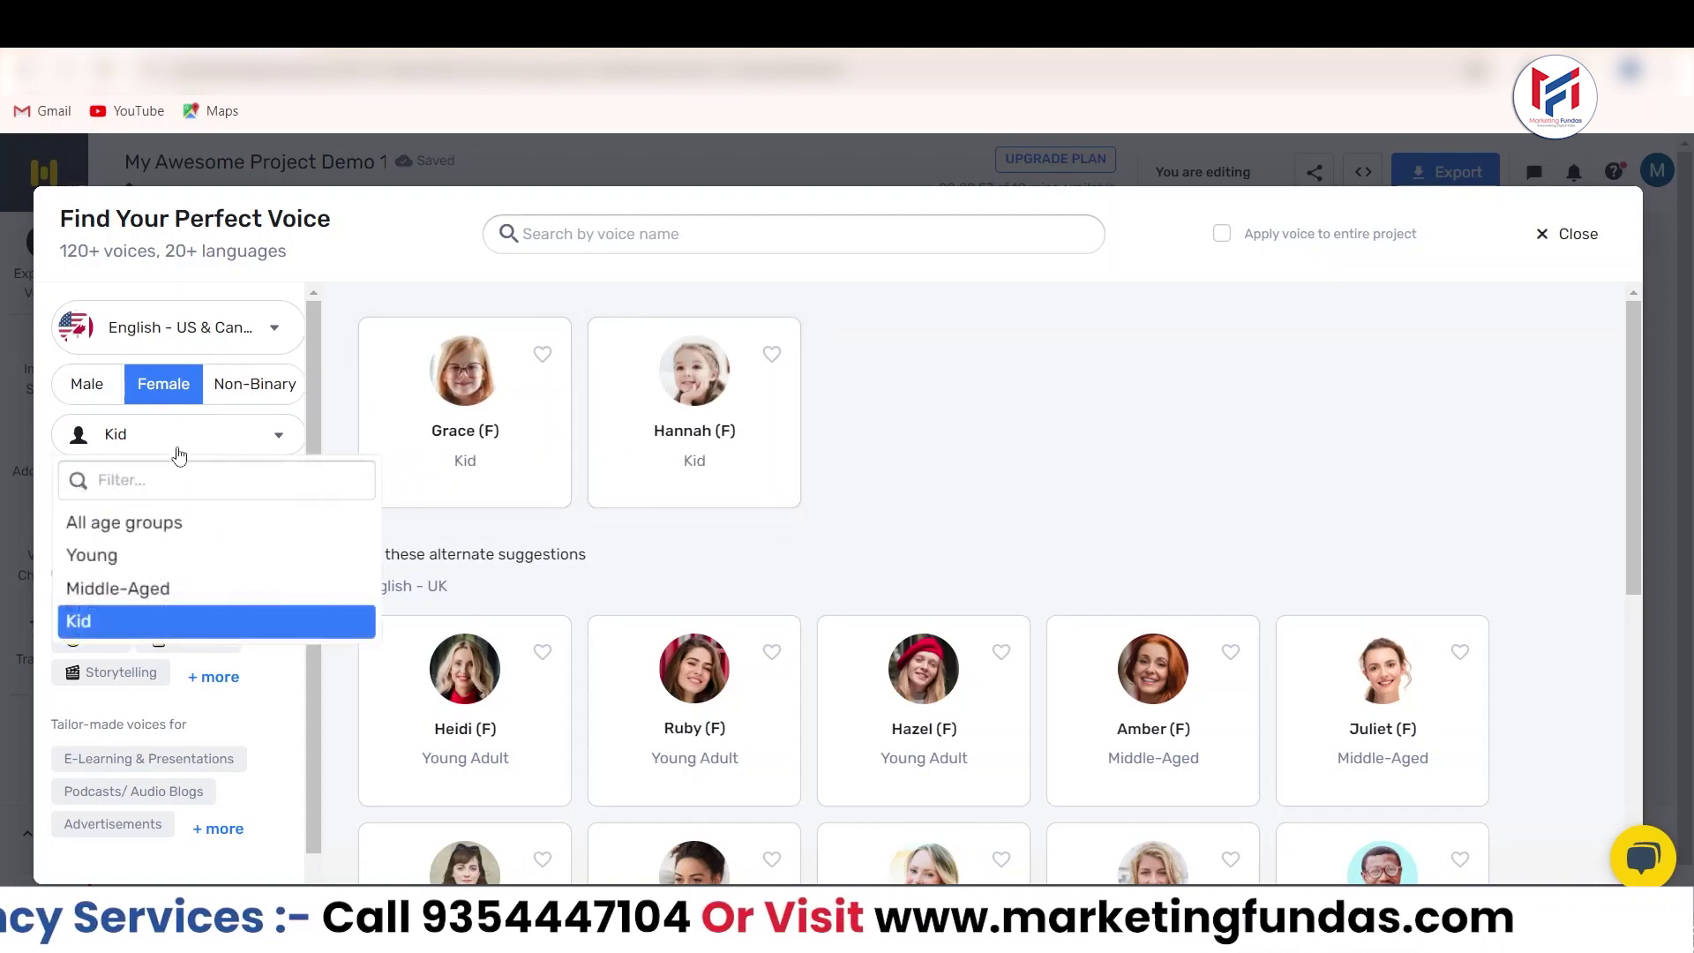
left_click(124, 588)
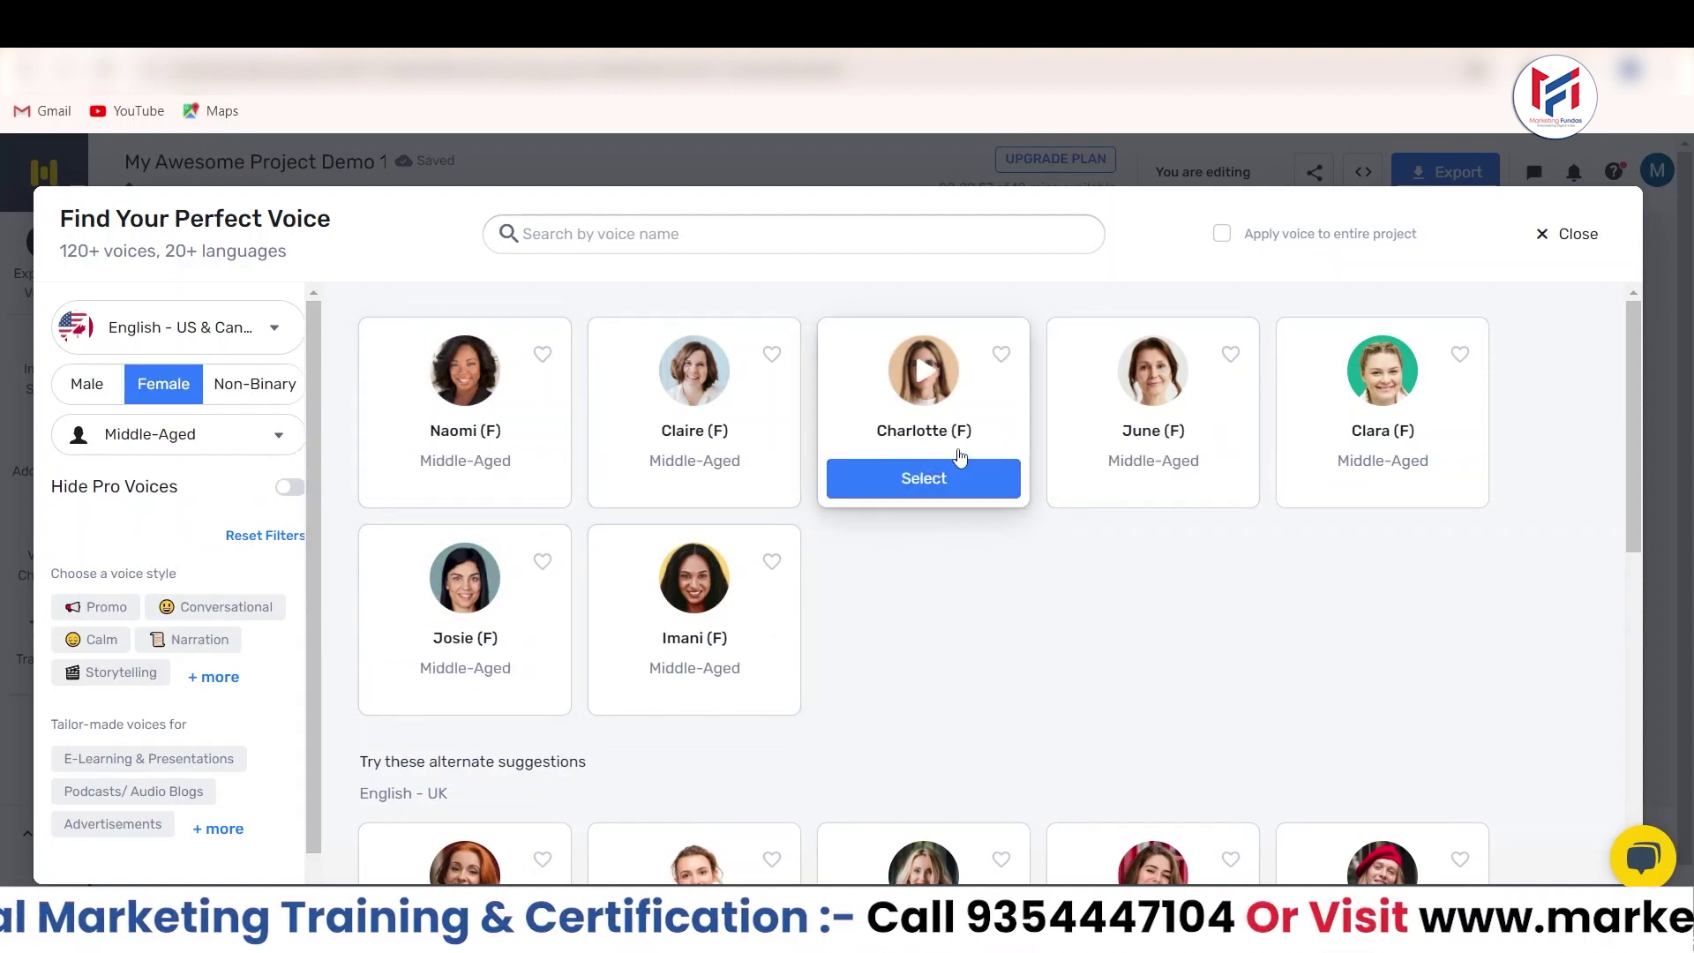
left_click(246, 446)
left_click(87, 385)
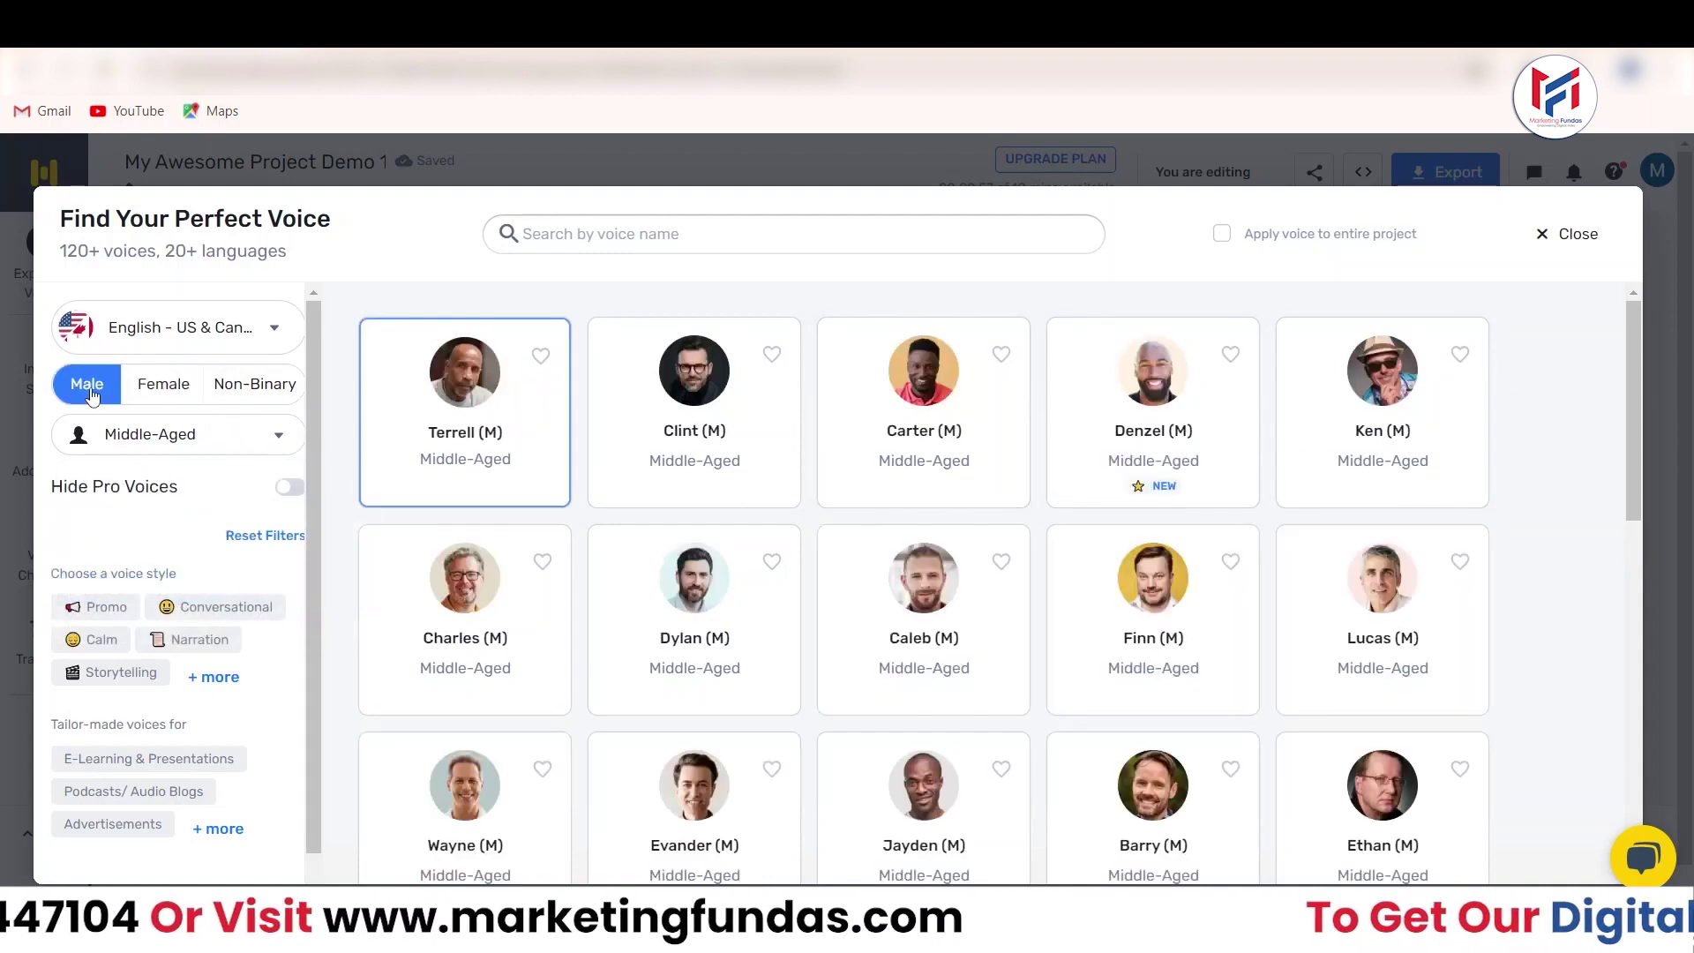
left_click_drag(1640, 354, 1631, 298)
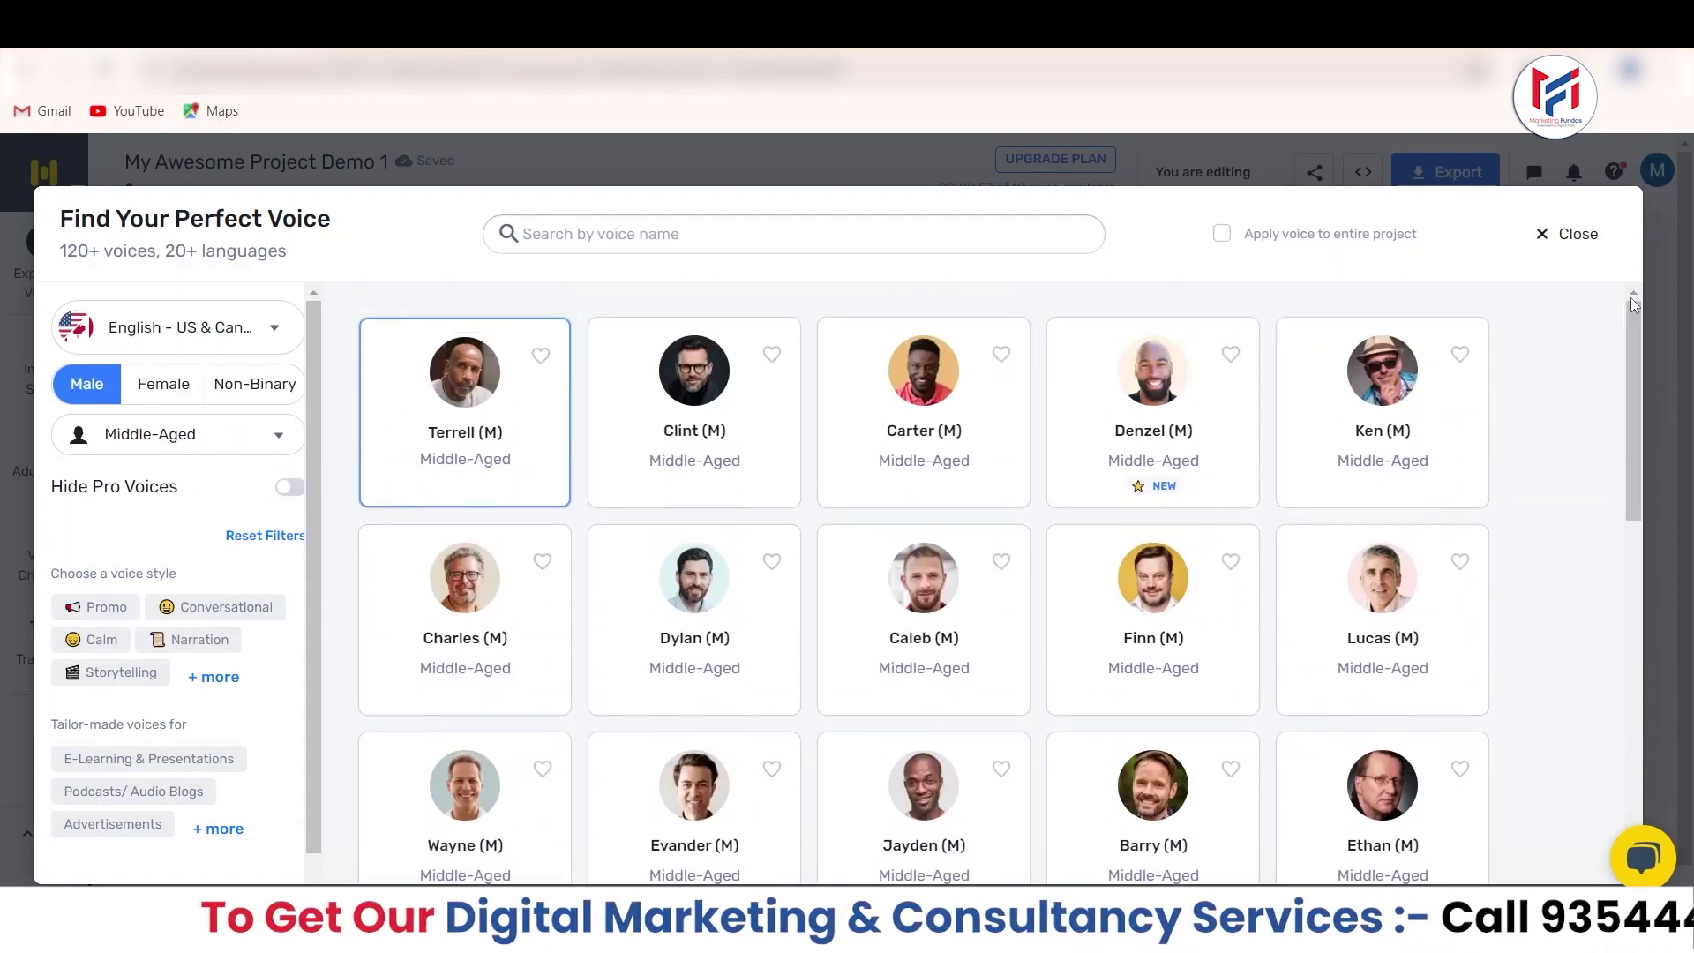
Hide the Pro voices and widen the list to all age groups with no gender filter
left_click_drag(187, 489, 63, 481)
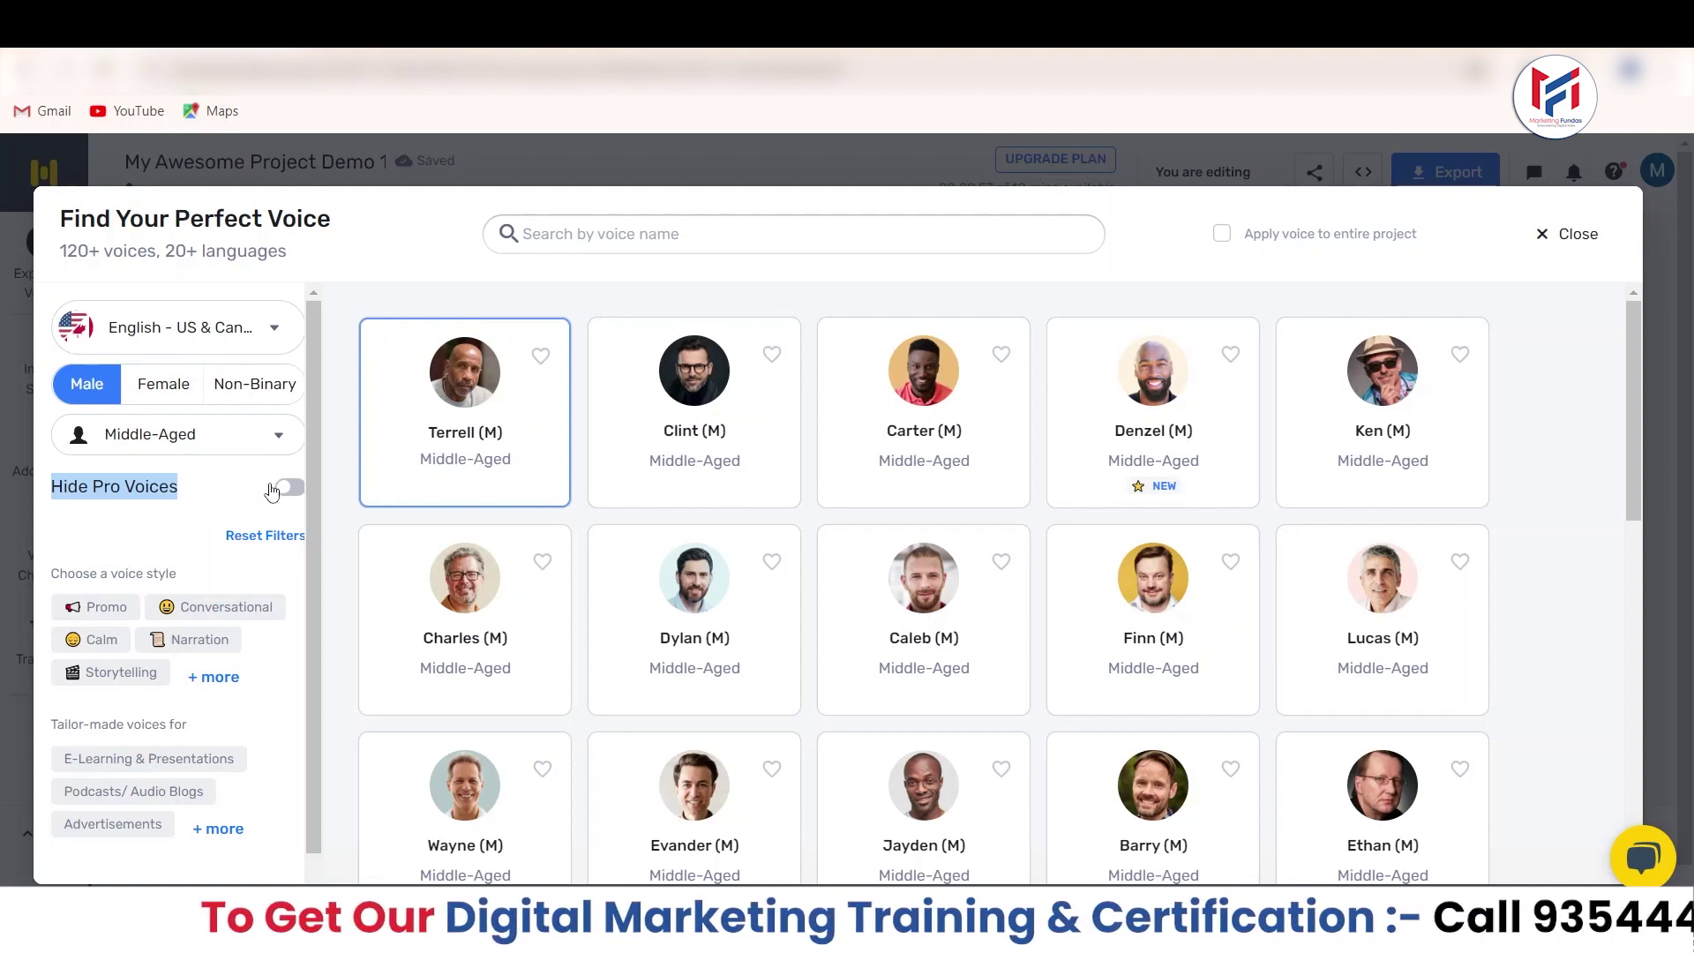
left_click(202, 502)
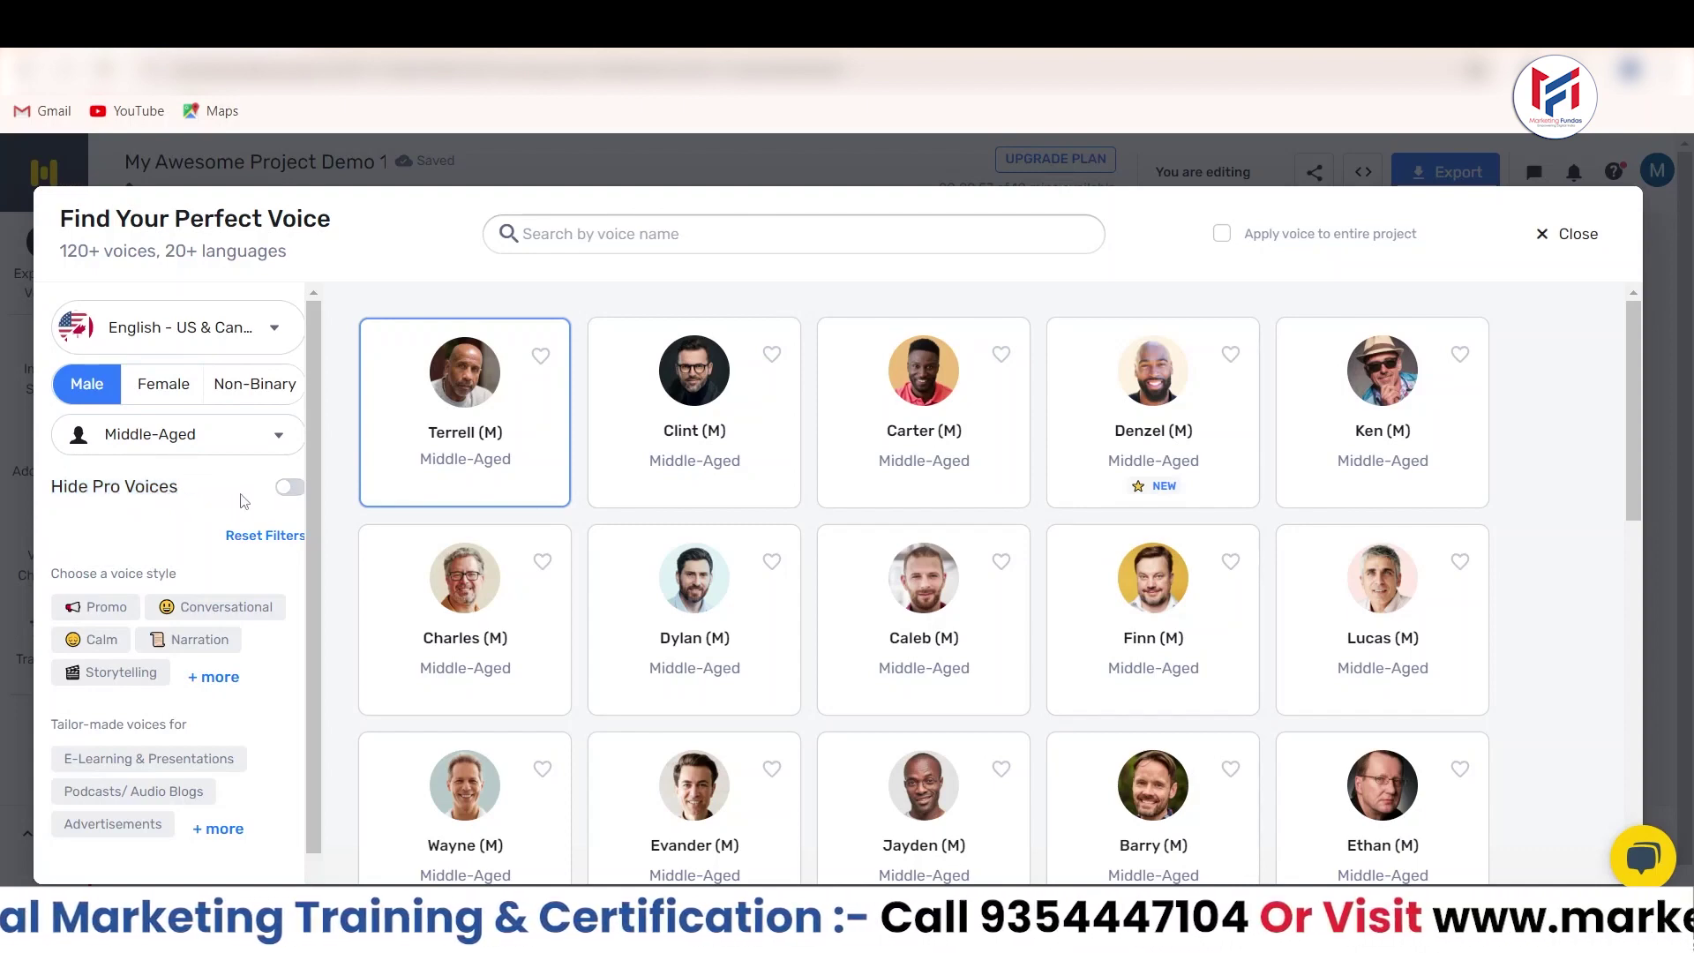
left_click(287, 488)
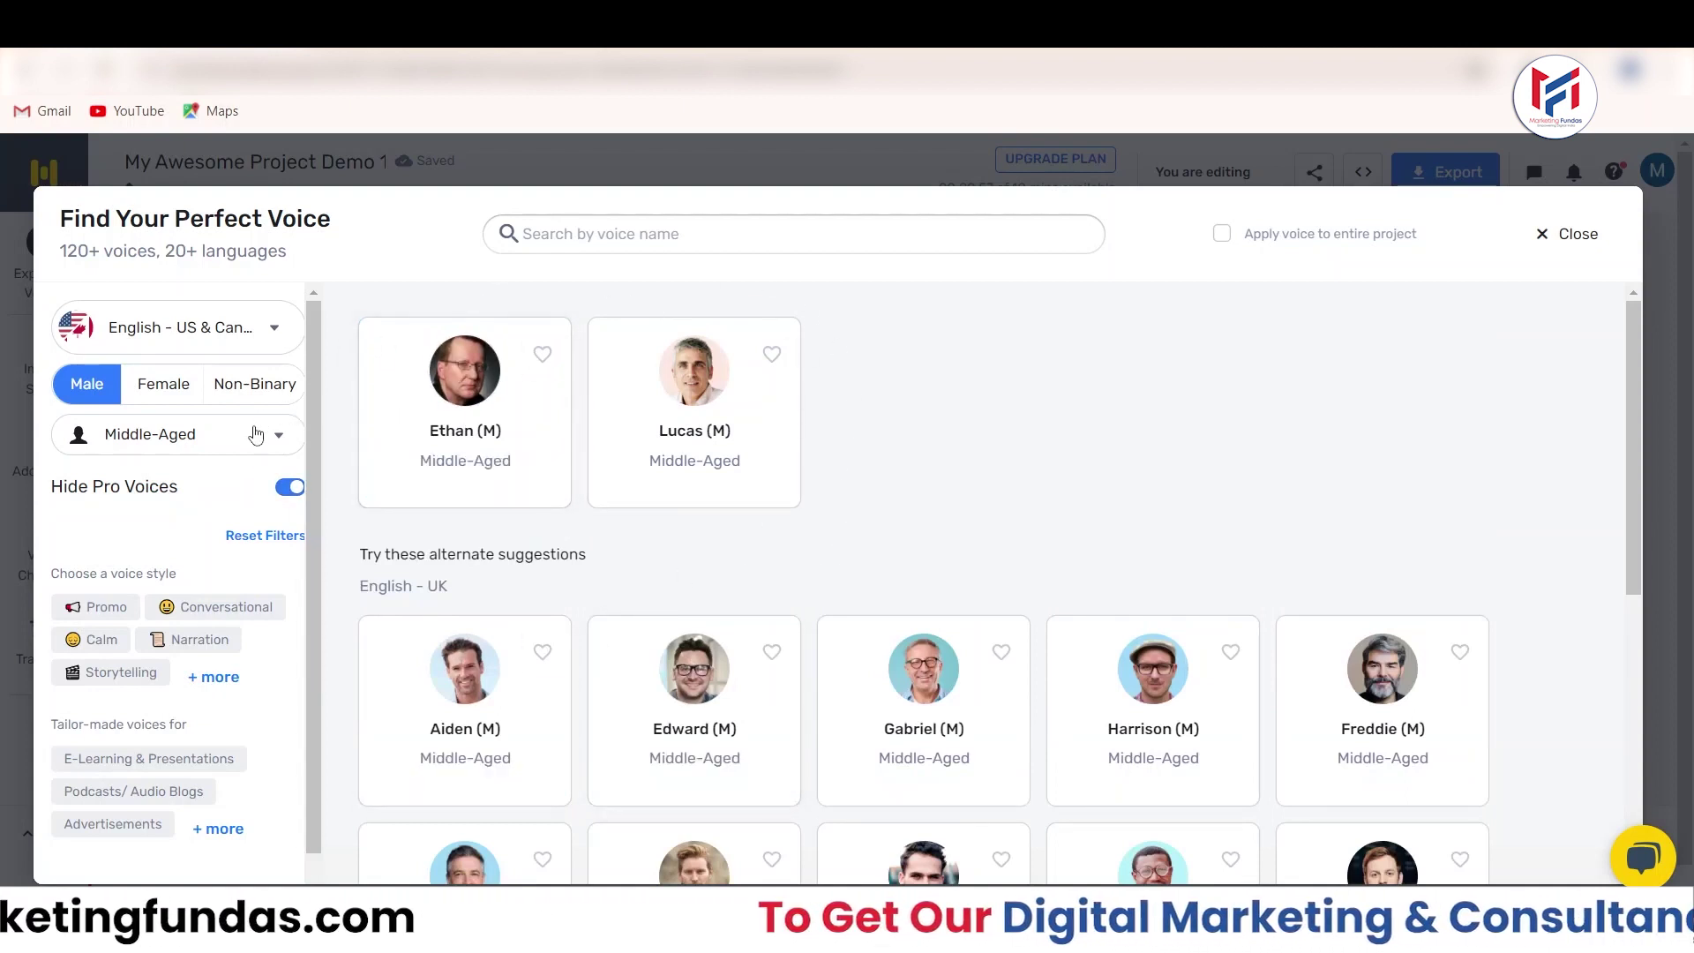
left_click(255, 434)
left_click(176, 526)
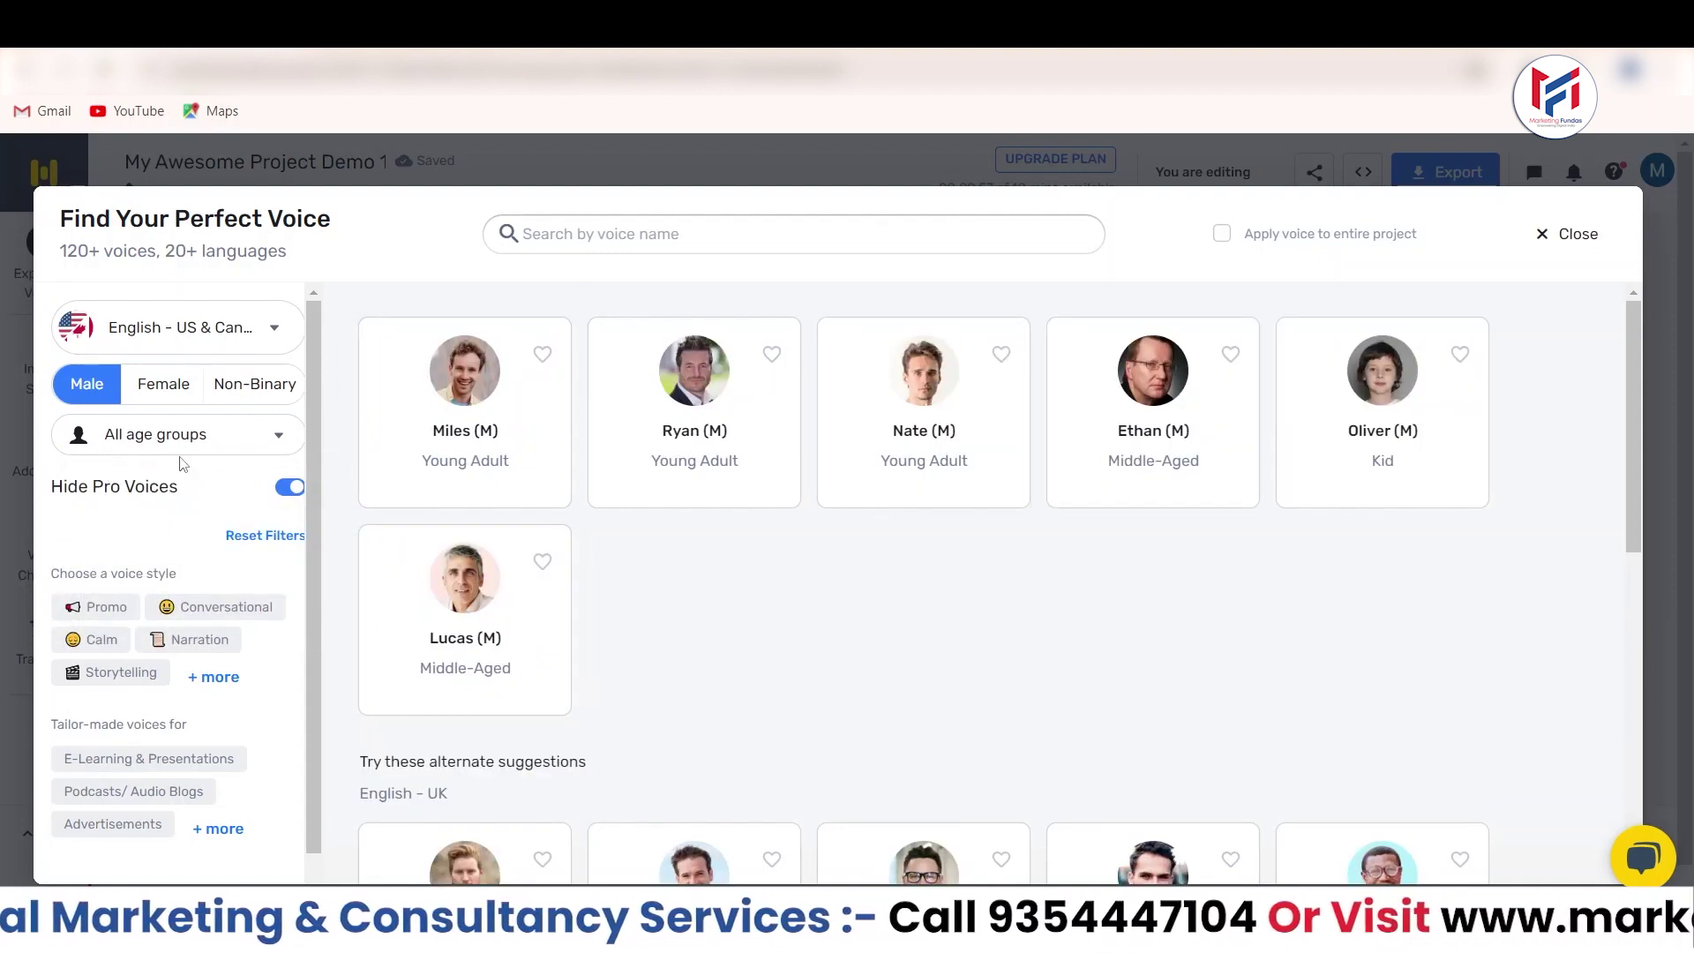
left_click(101, 394)
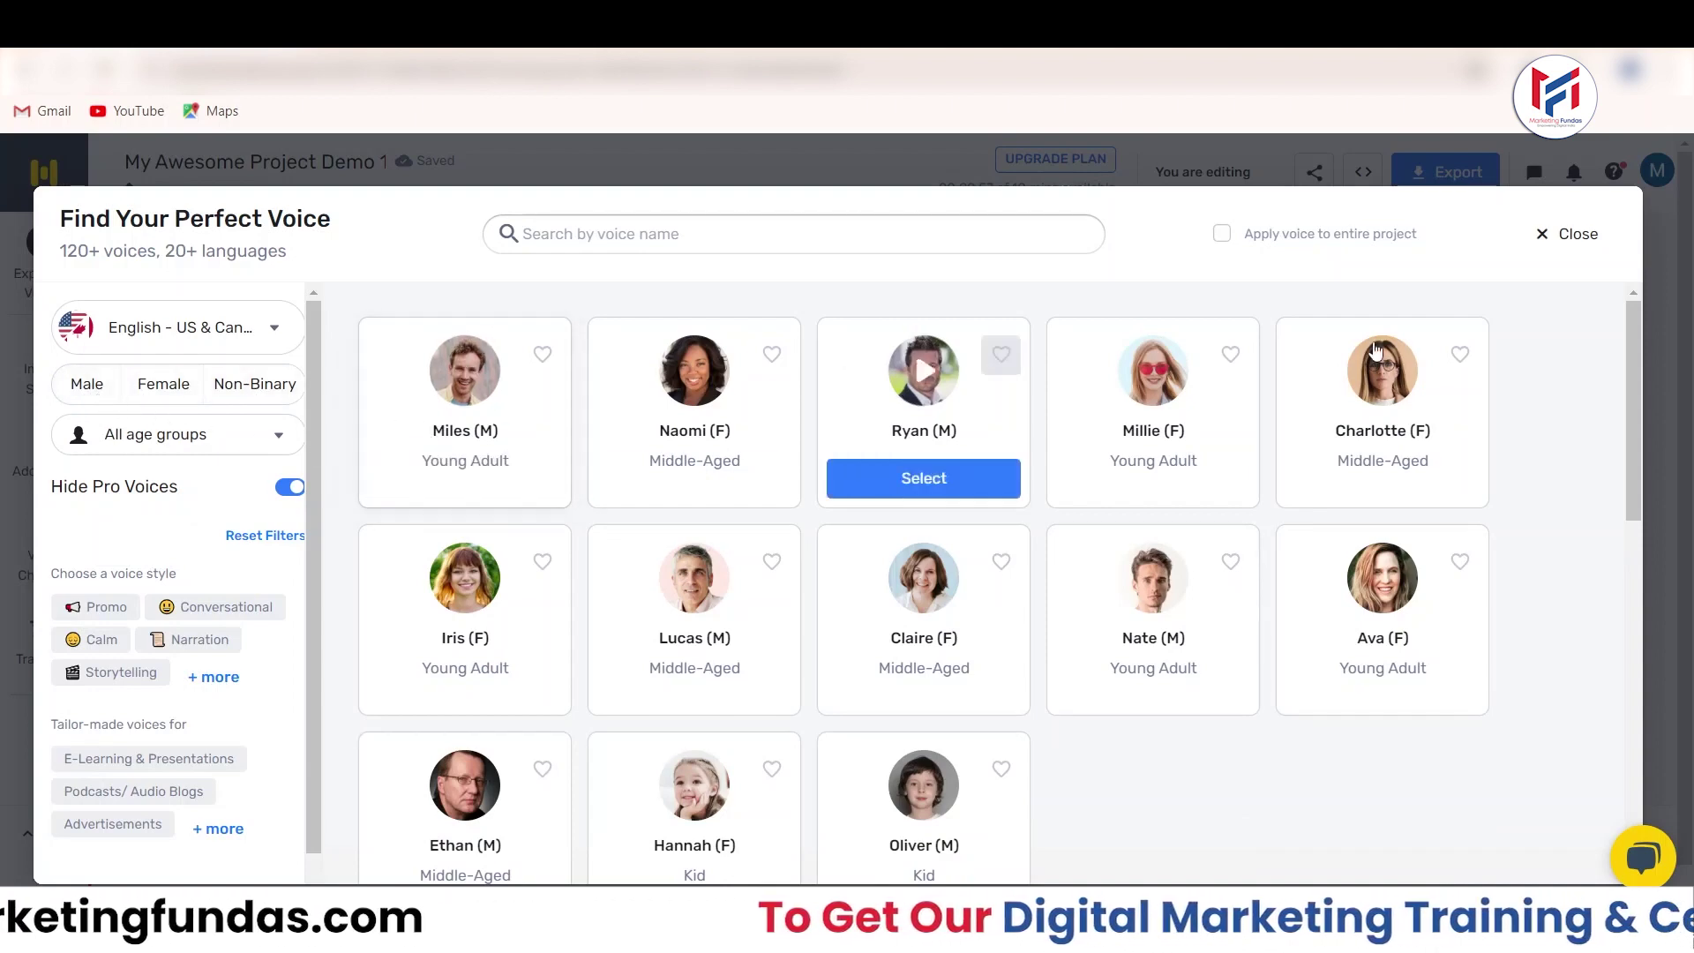
mouse_move(1627, 325)
left_mouse_down()
mouse_move(1628, 399)
mouse_move(1639, 323)
left_mouse_up()
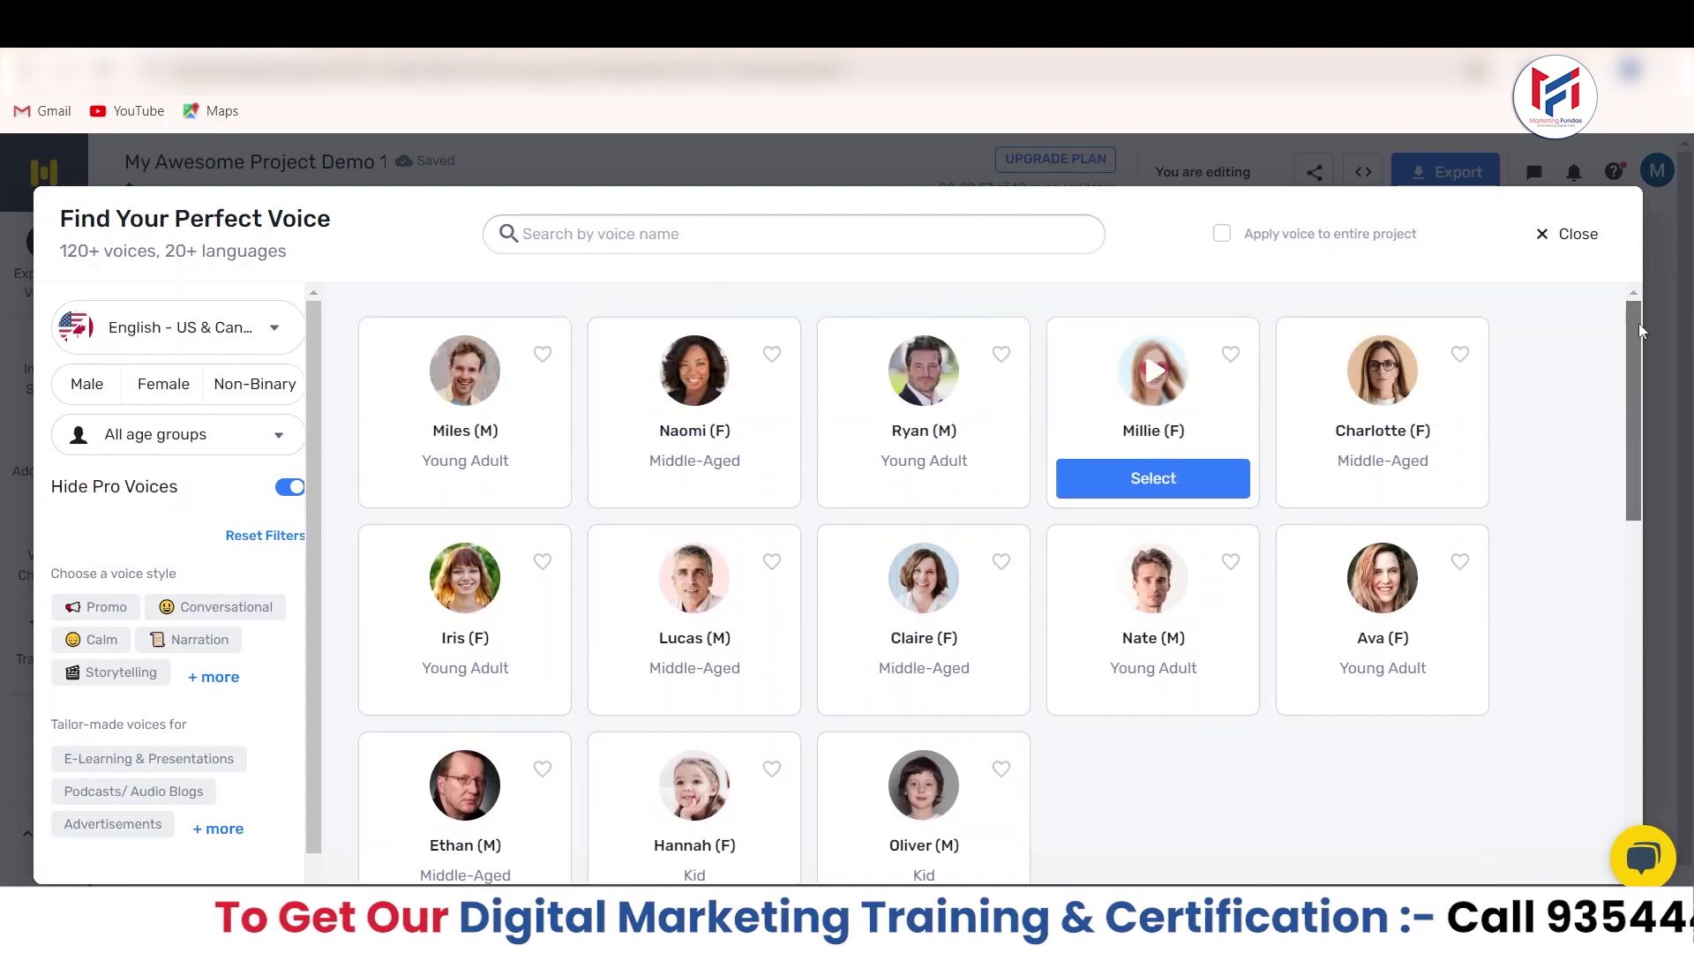
Compare the non-Pro voices for English - UK, English - India and English - Australia, and return to English - US & Canada
left_click(189, 344)
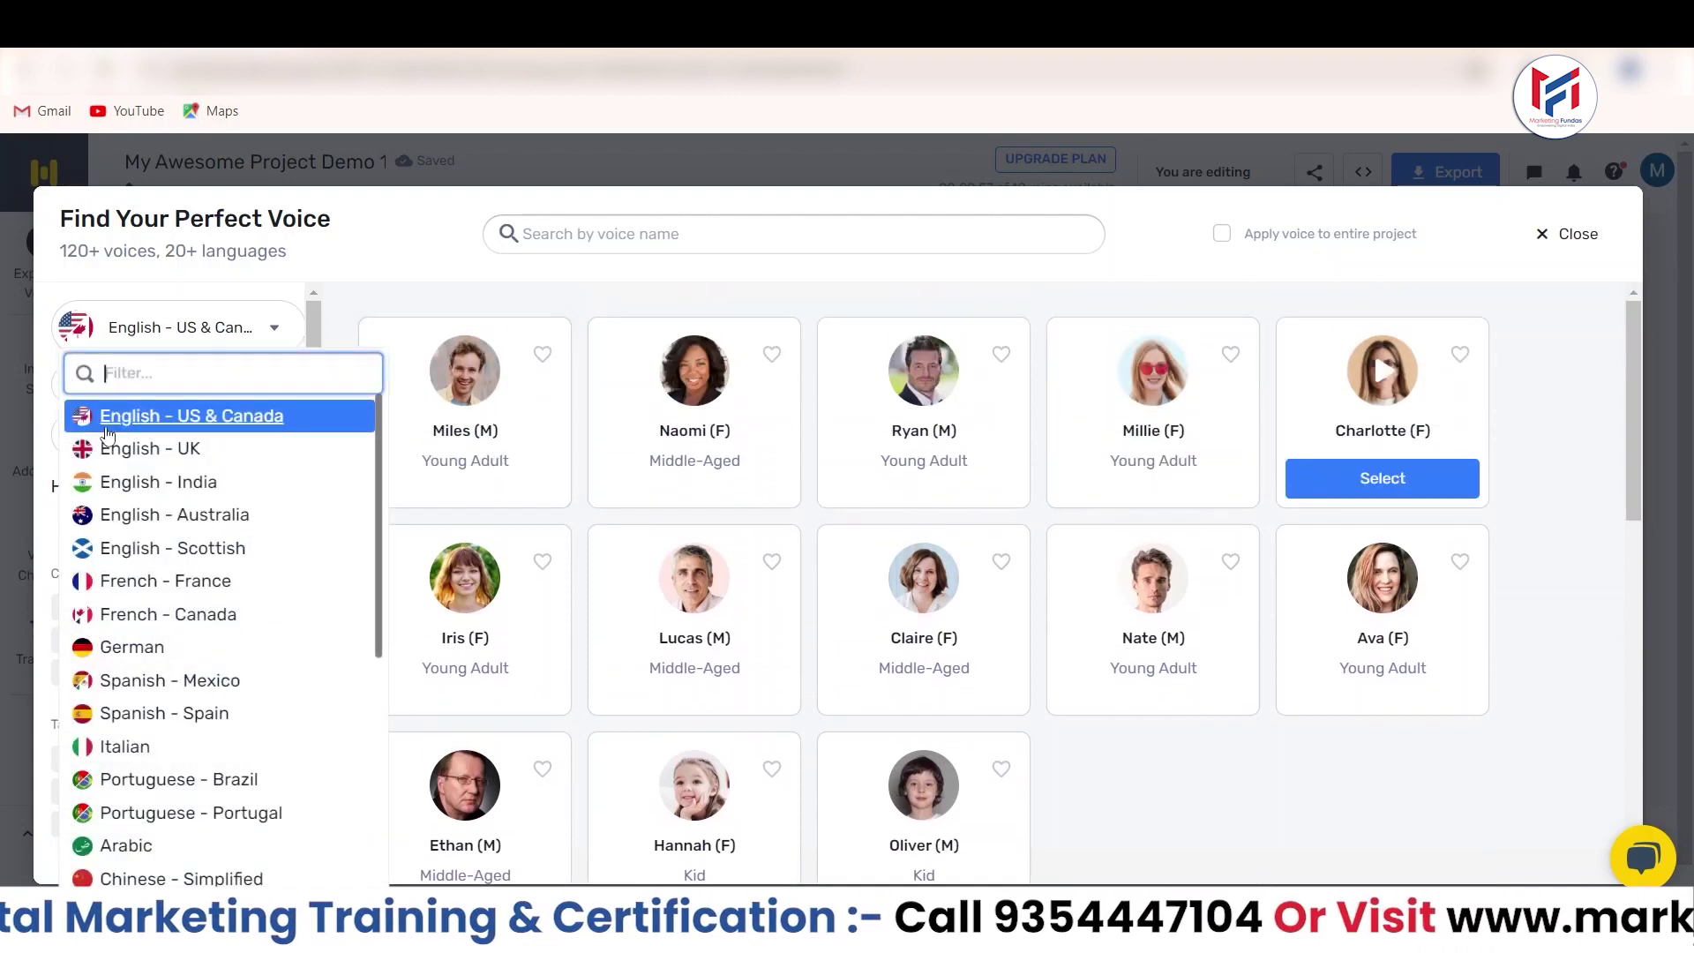
left_click(190, 450)
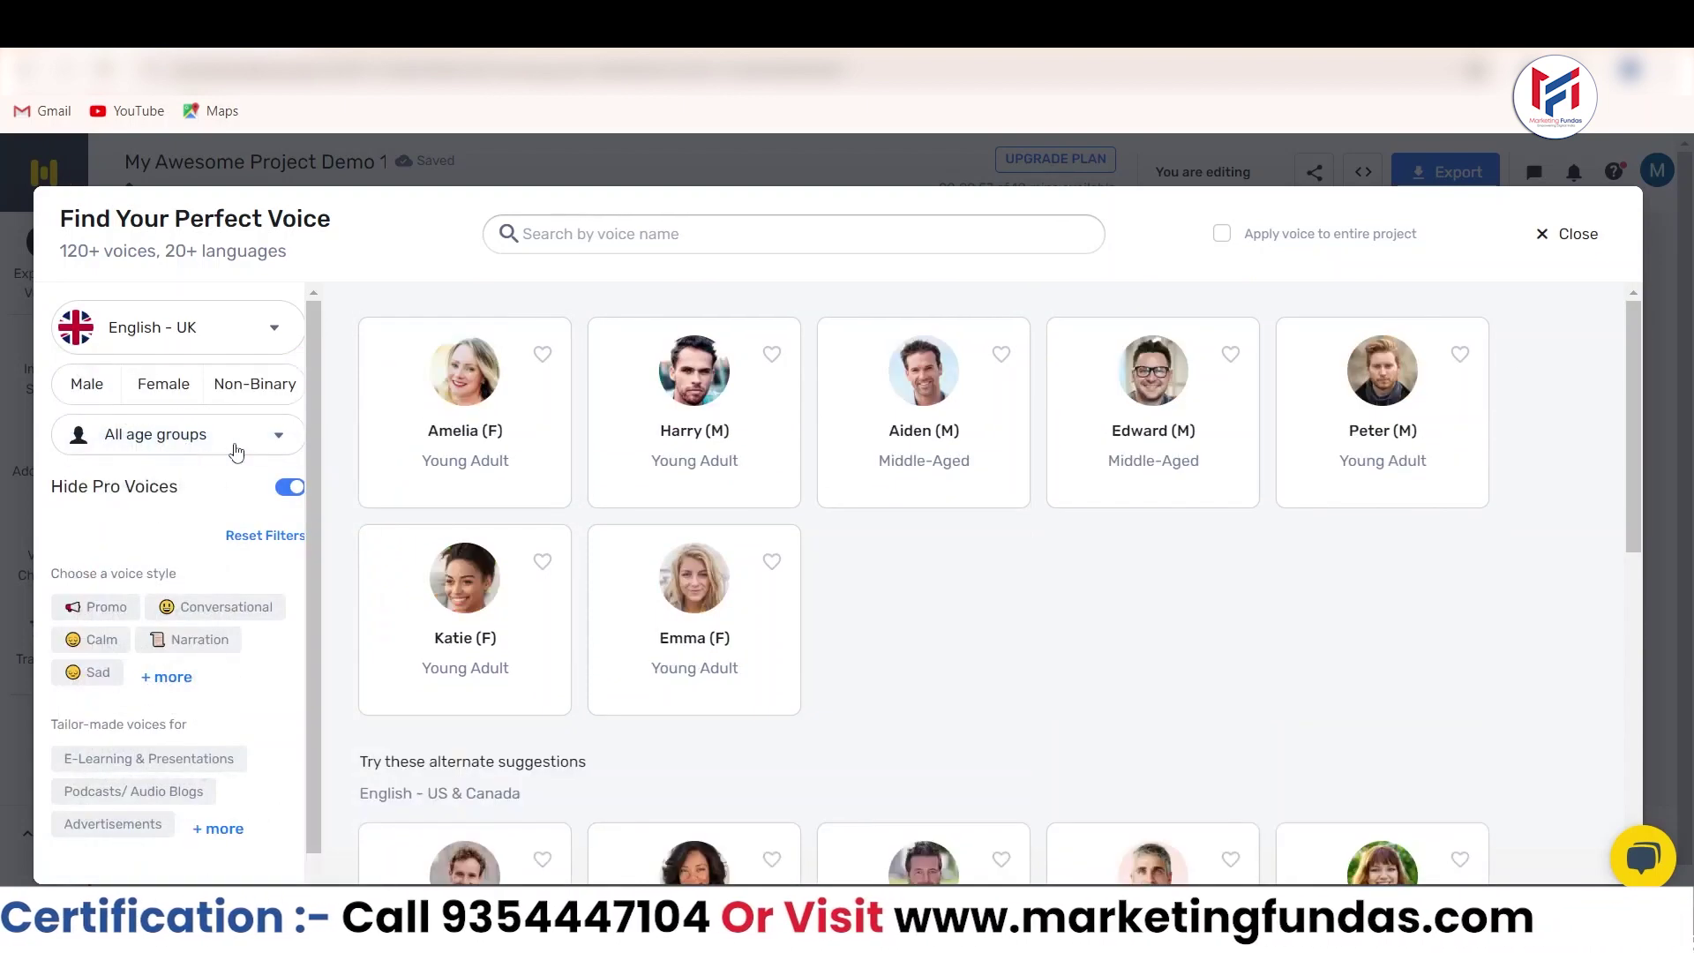
left_click(255, 345)
left_click(195, 485)
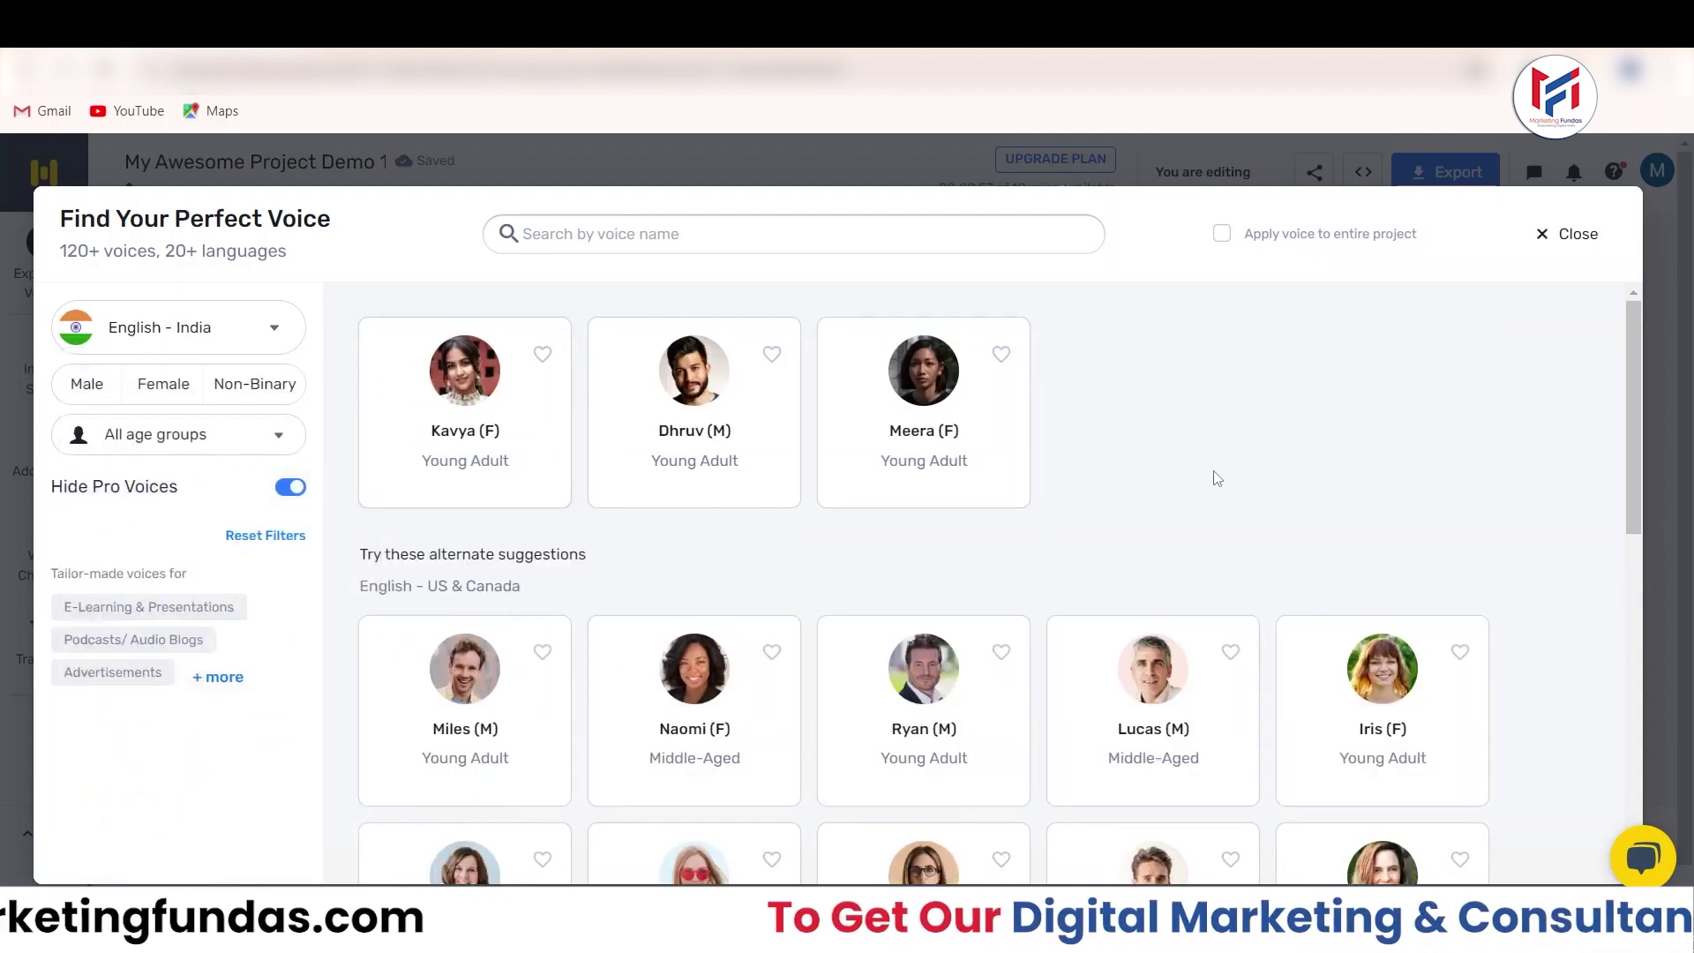
mouse_move(416, 486)
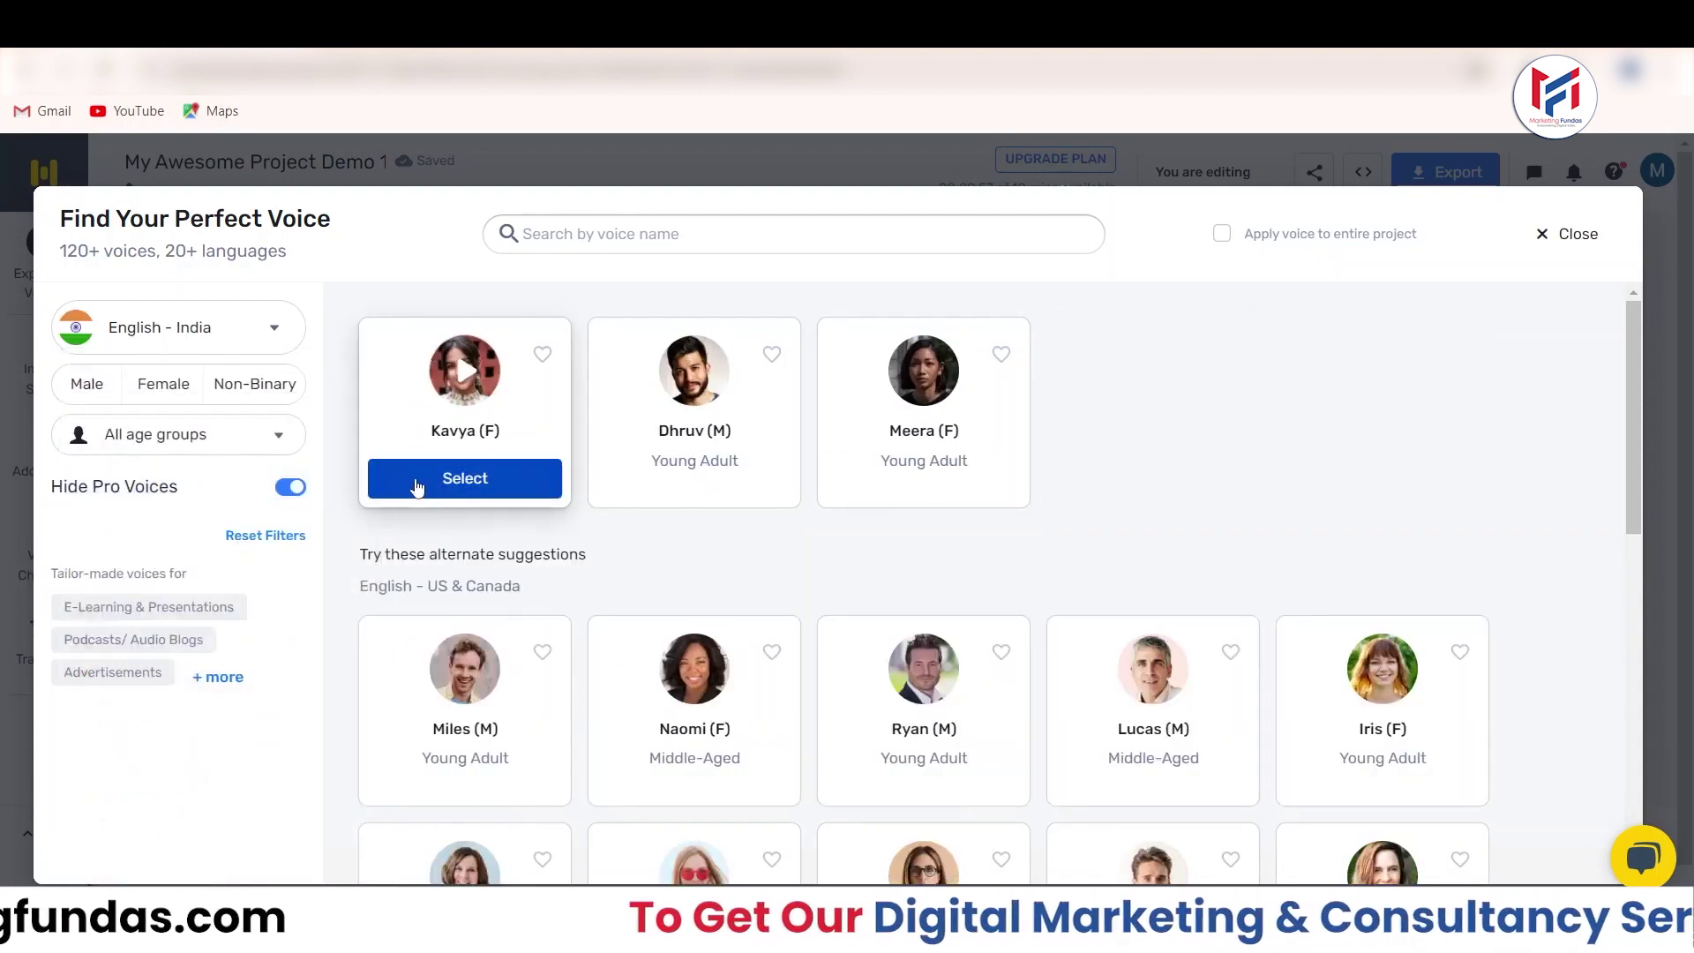
left_click(247, 345)
left_click(208, 510)
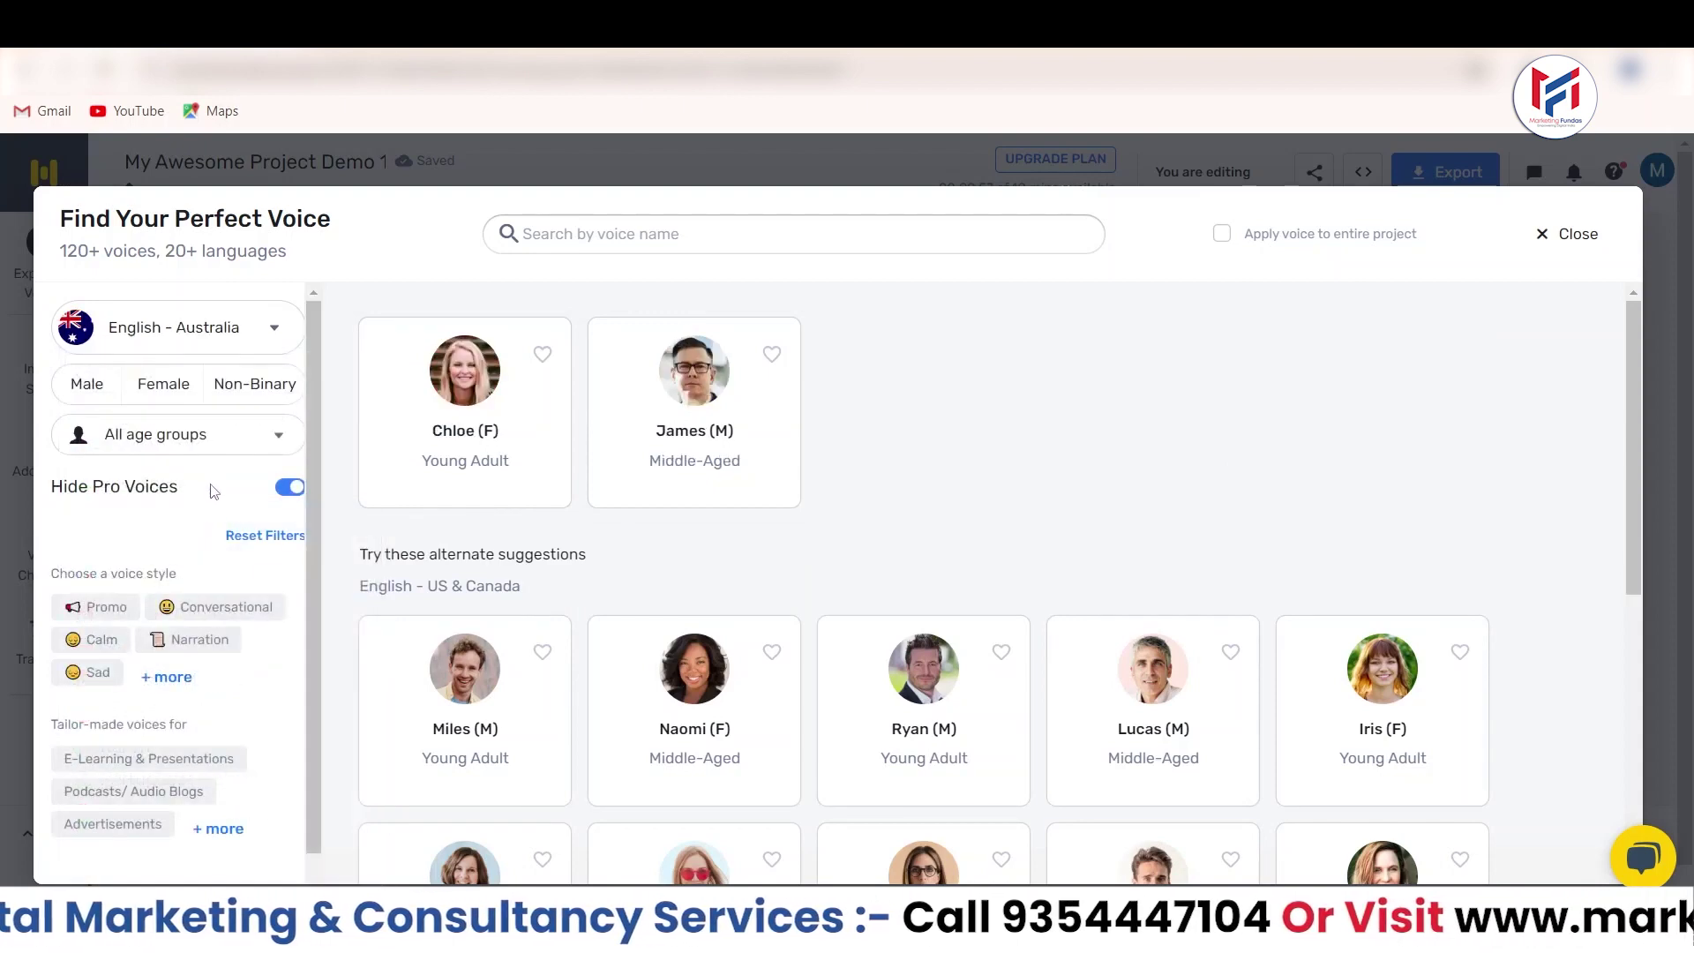
left_click(243, 345)
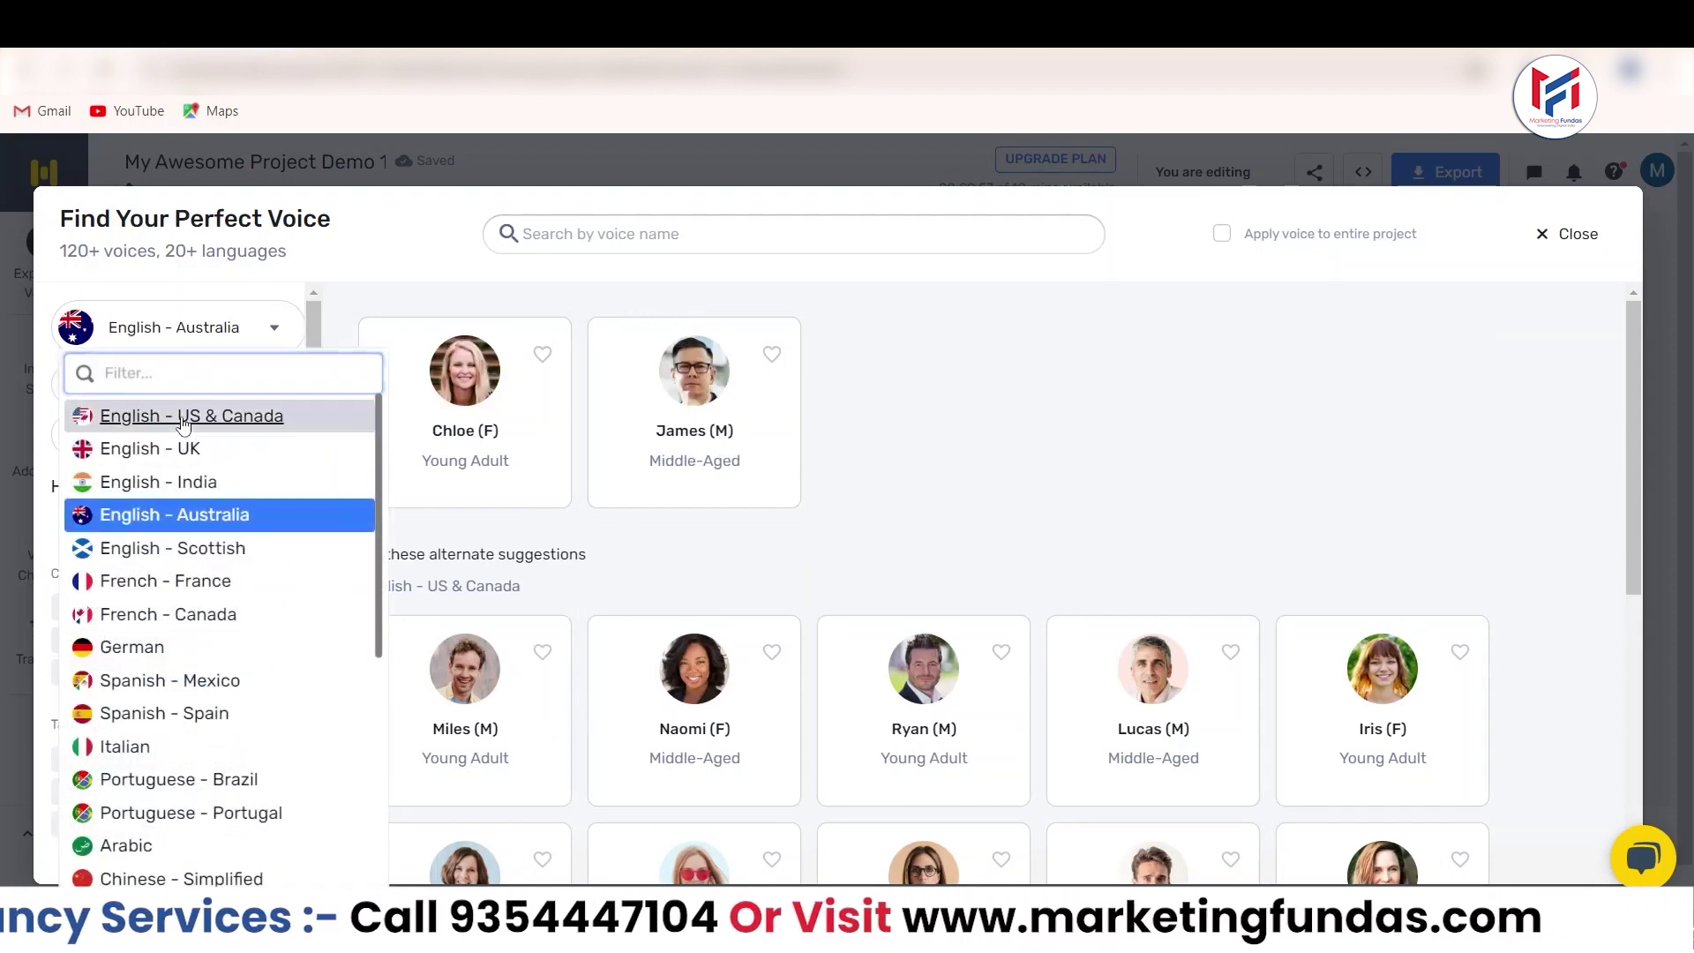
left_click(183, 420)
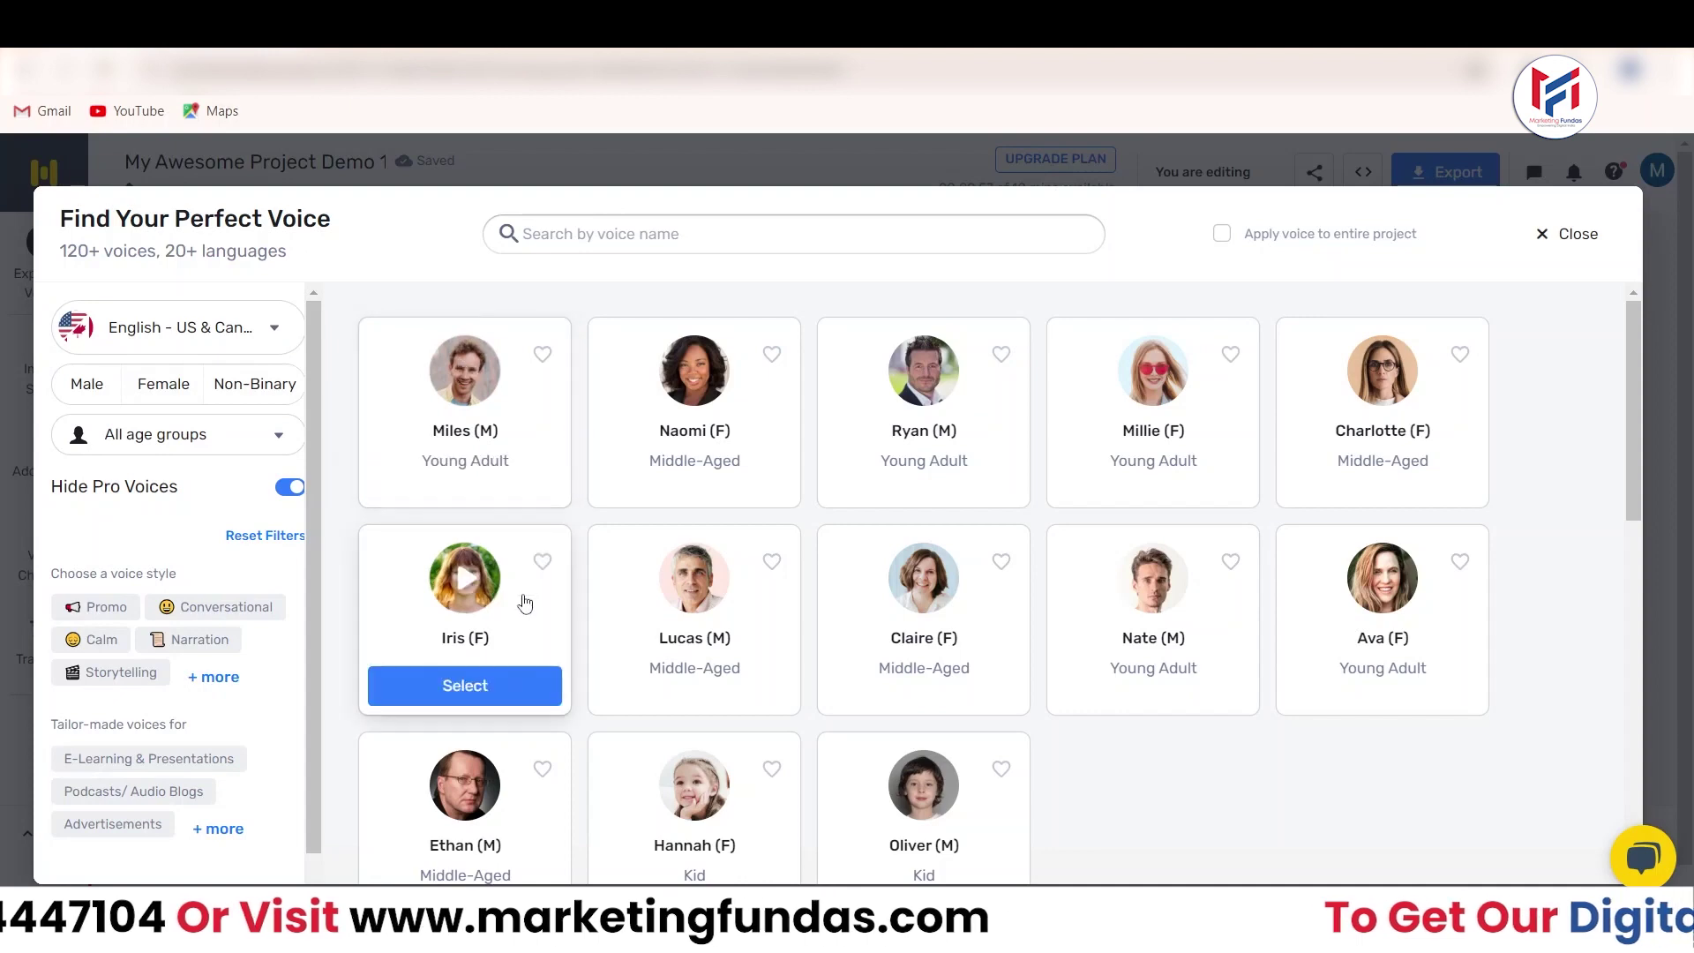
mouse_move(434, 503)
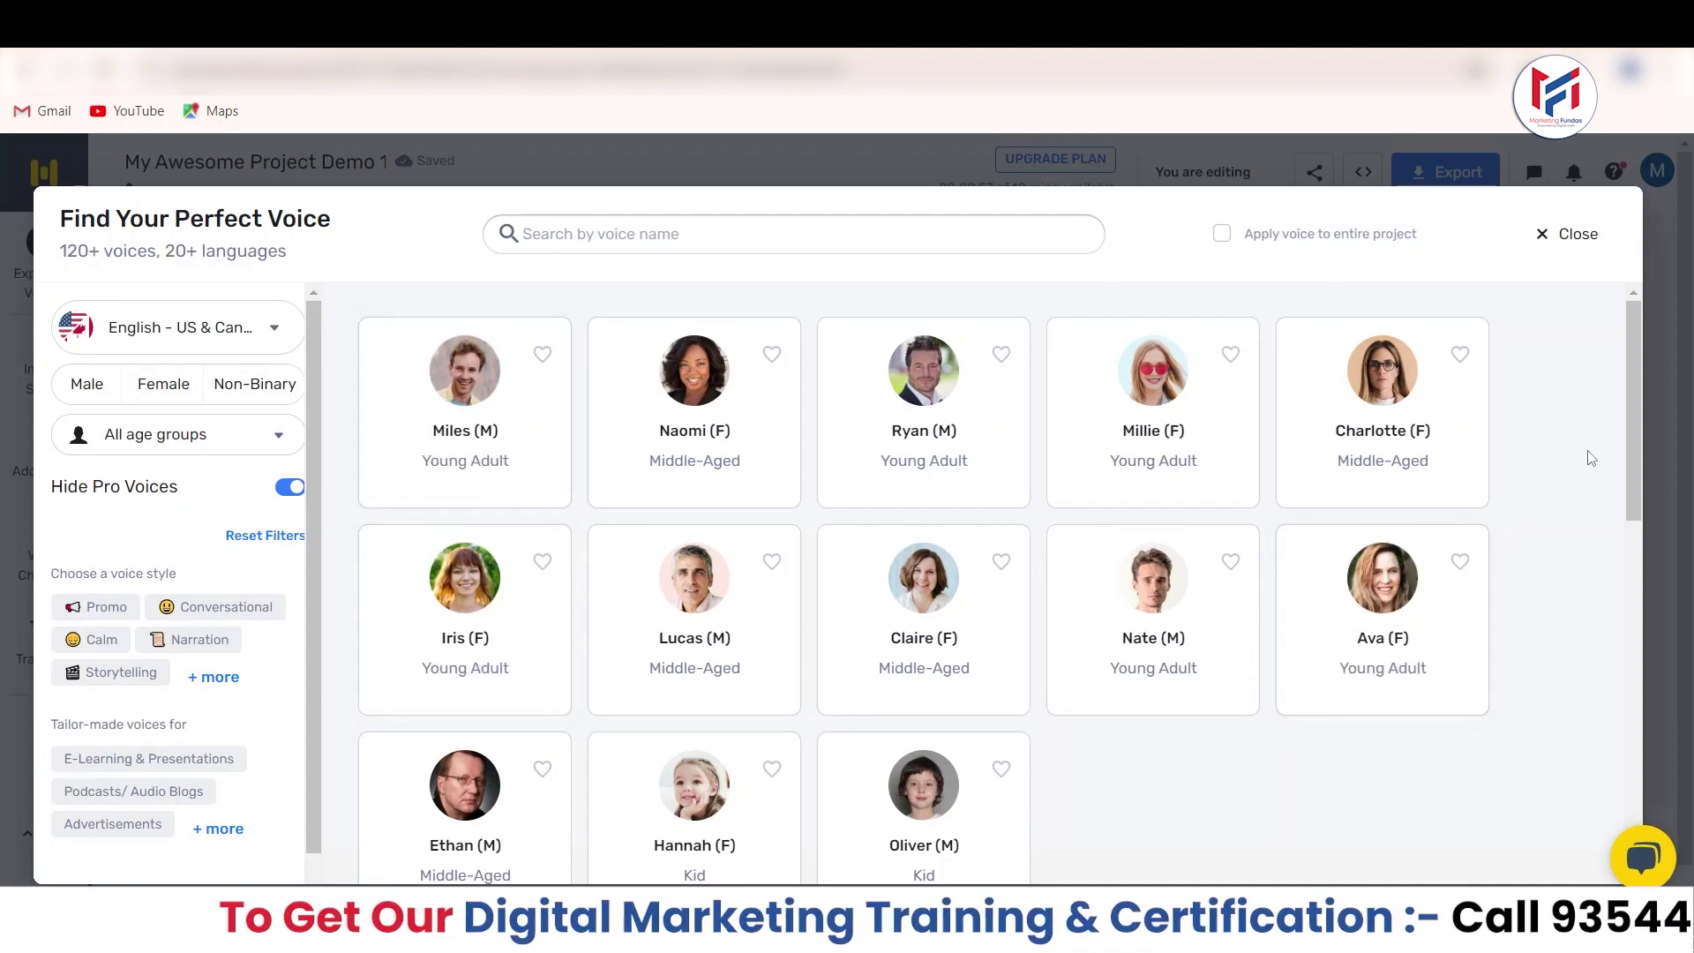
mouse_move(1639, 402)
left_mouse_down()
mouse_move(1628, 475)
mouse_move(1643, 380)
left_mouse_up()
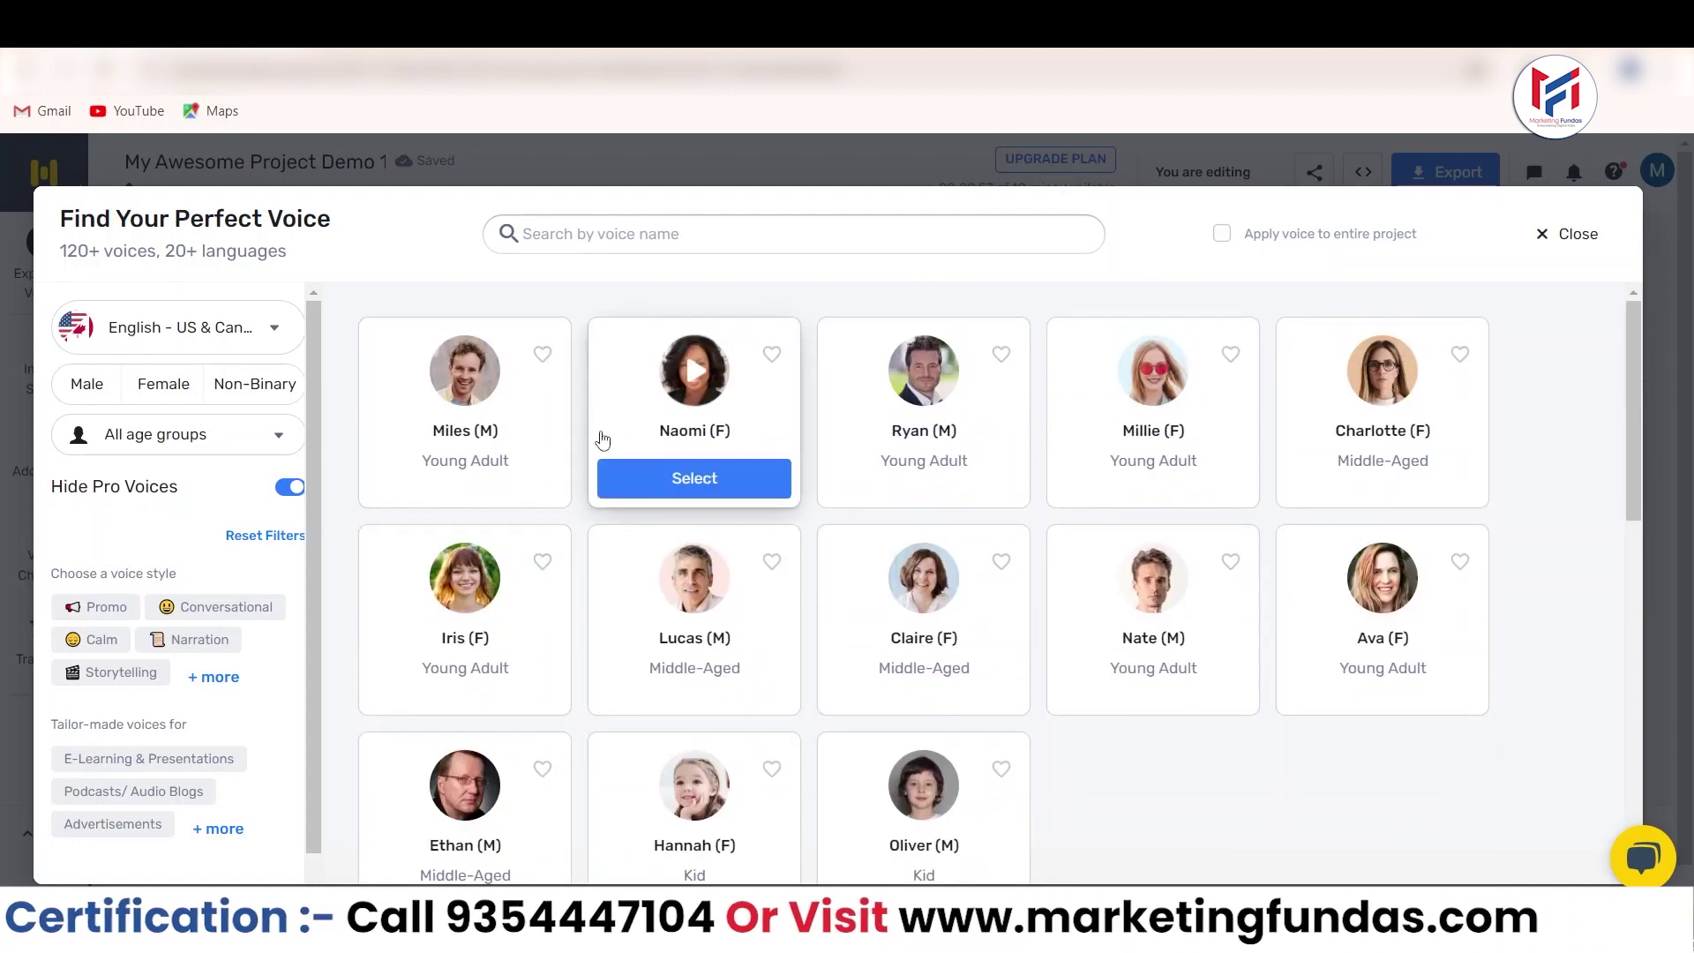
Compare the list with and without Pro voices, and preview the Miles voice and assign it to block 1
left_click(291, 488)
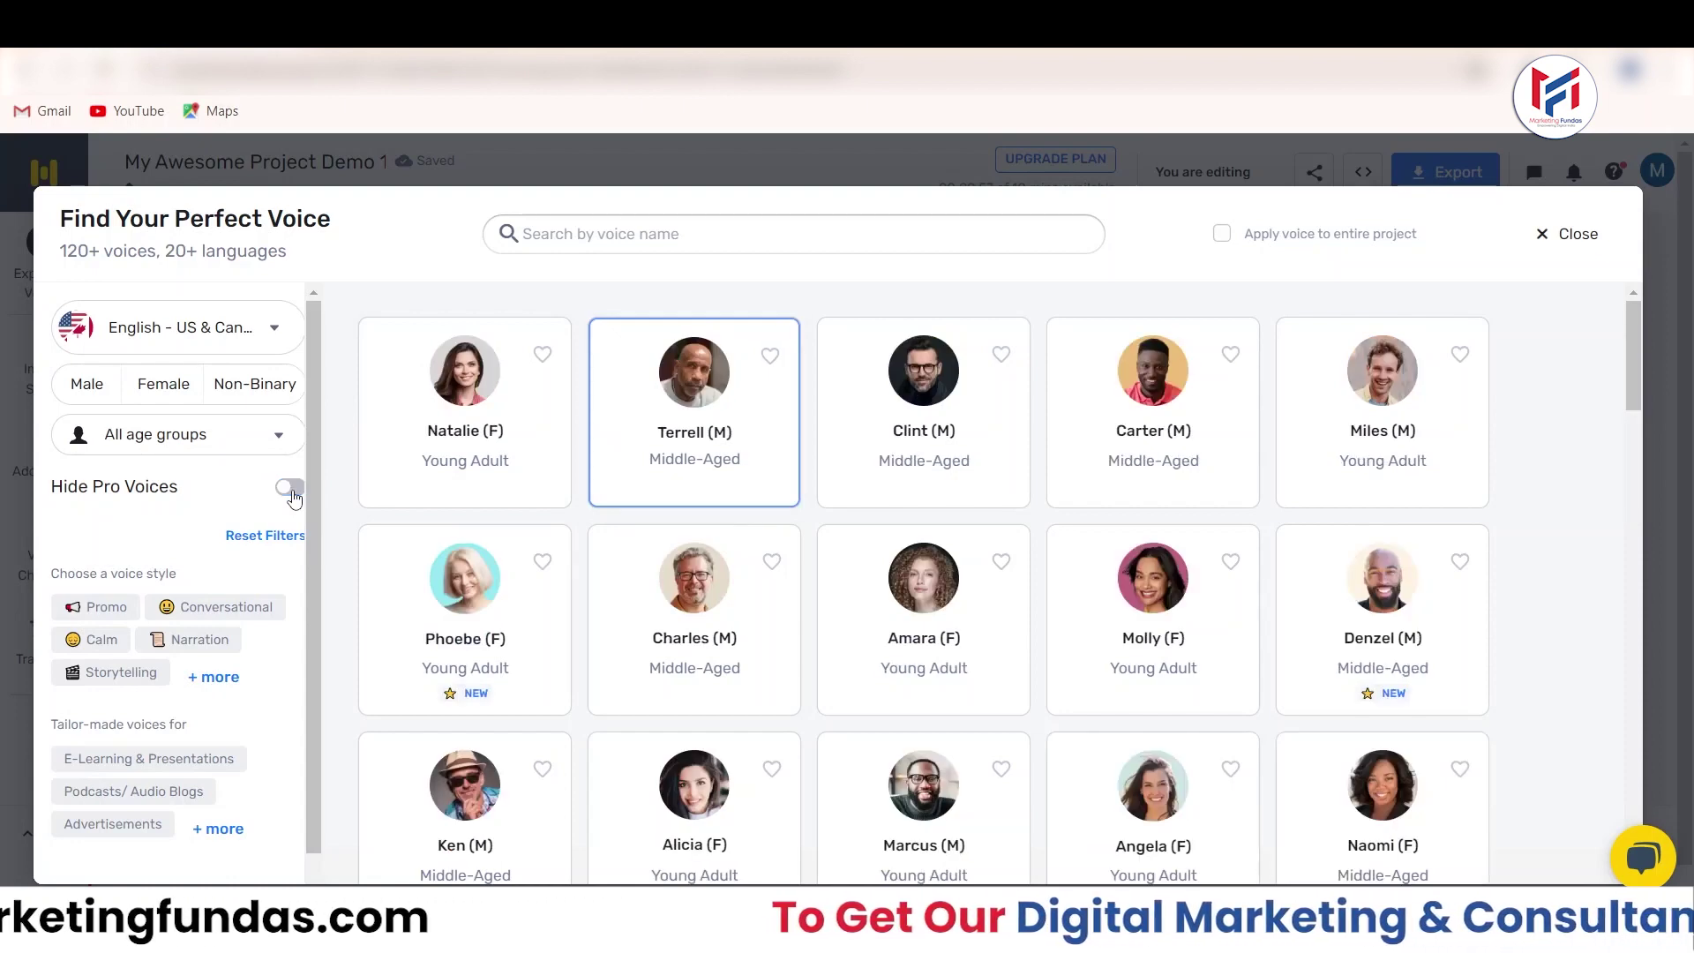
left_click(290, 488)
mouse_move(390, 424)
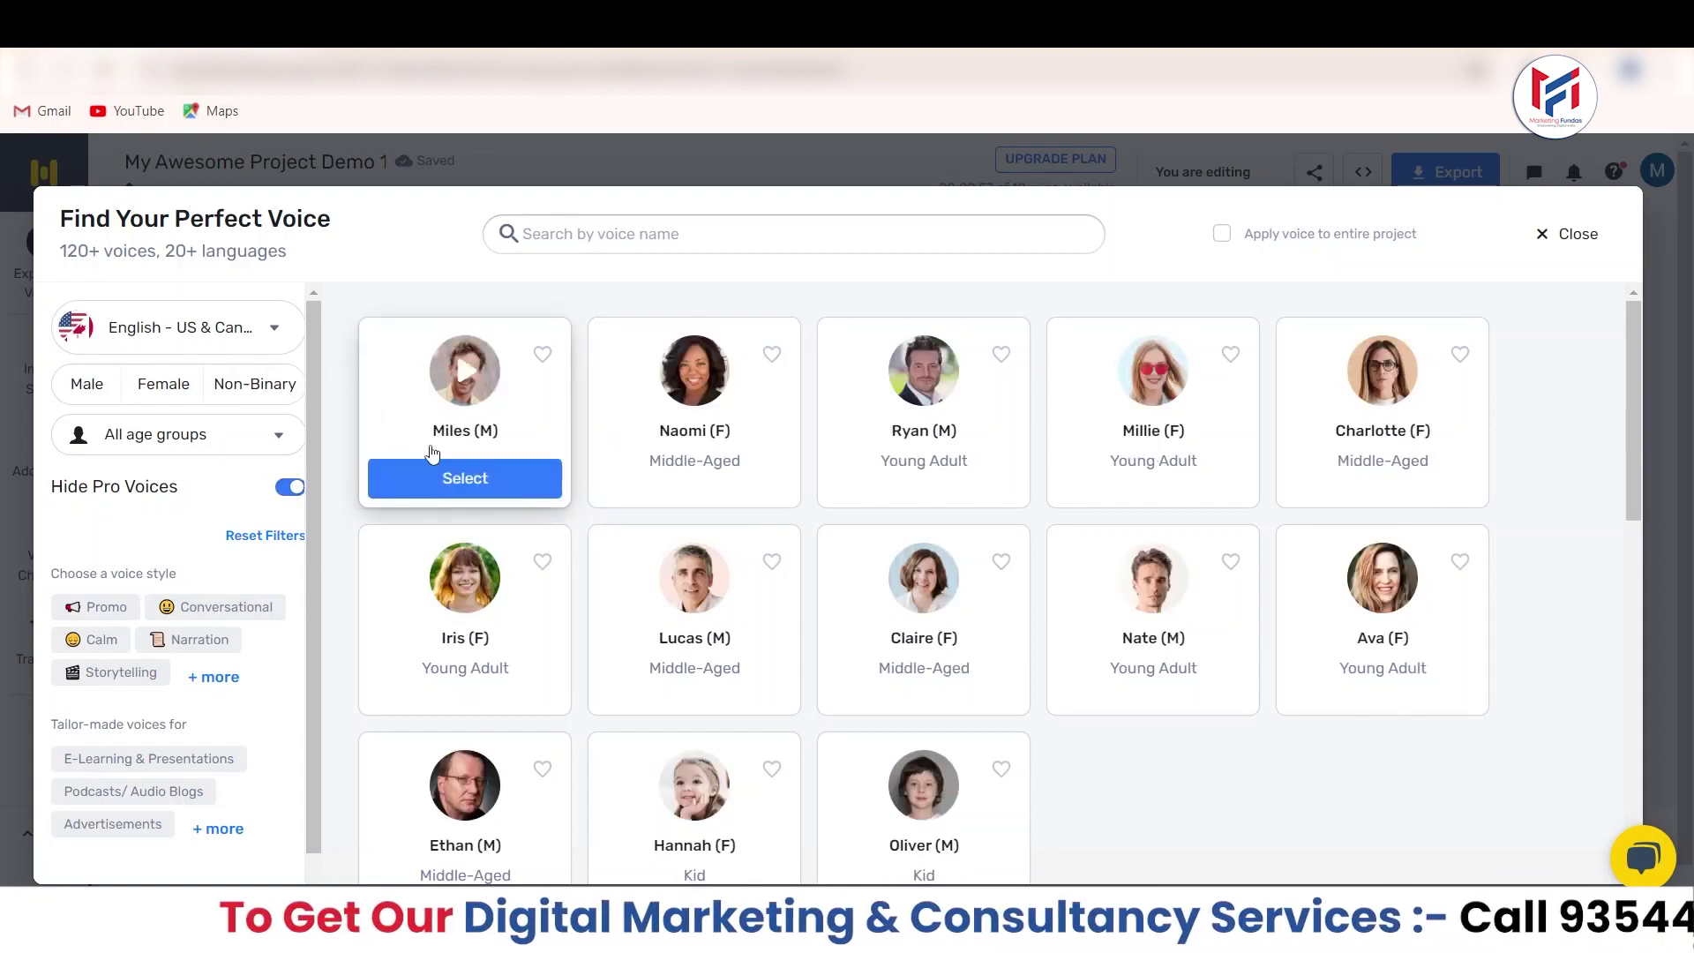
left_click(466, 376)
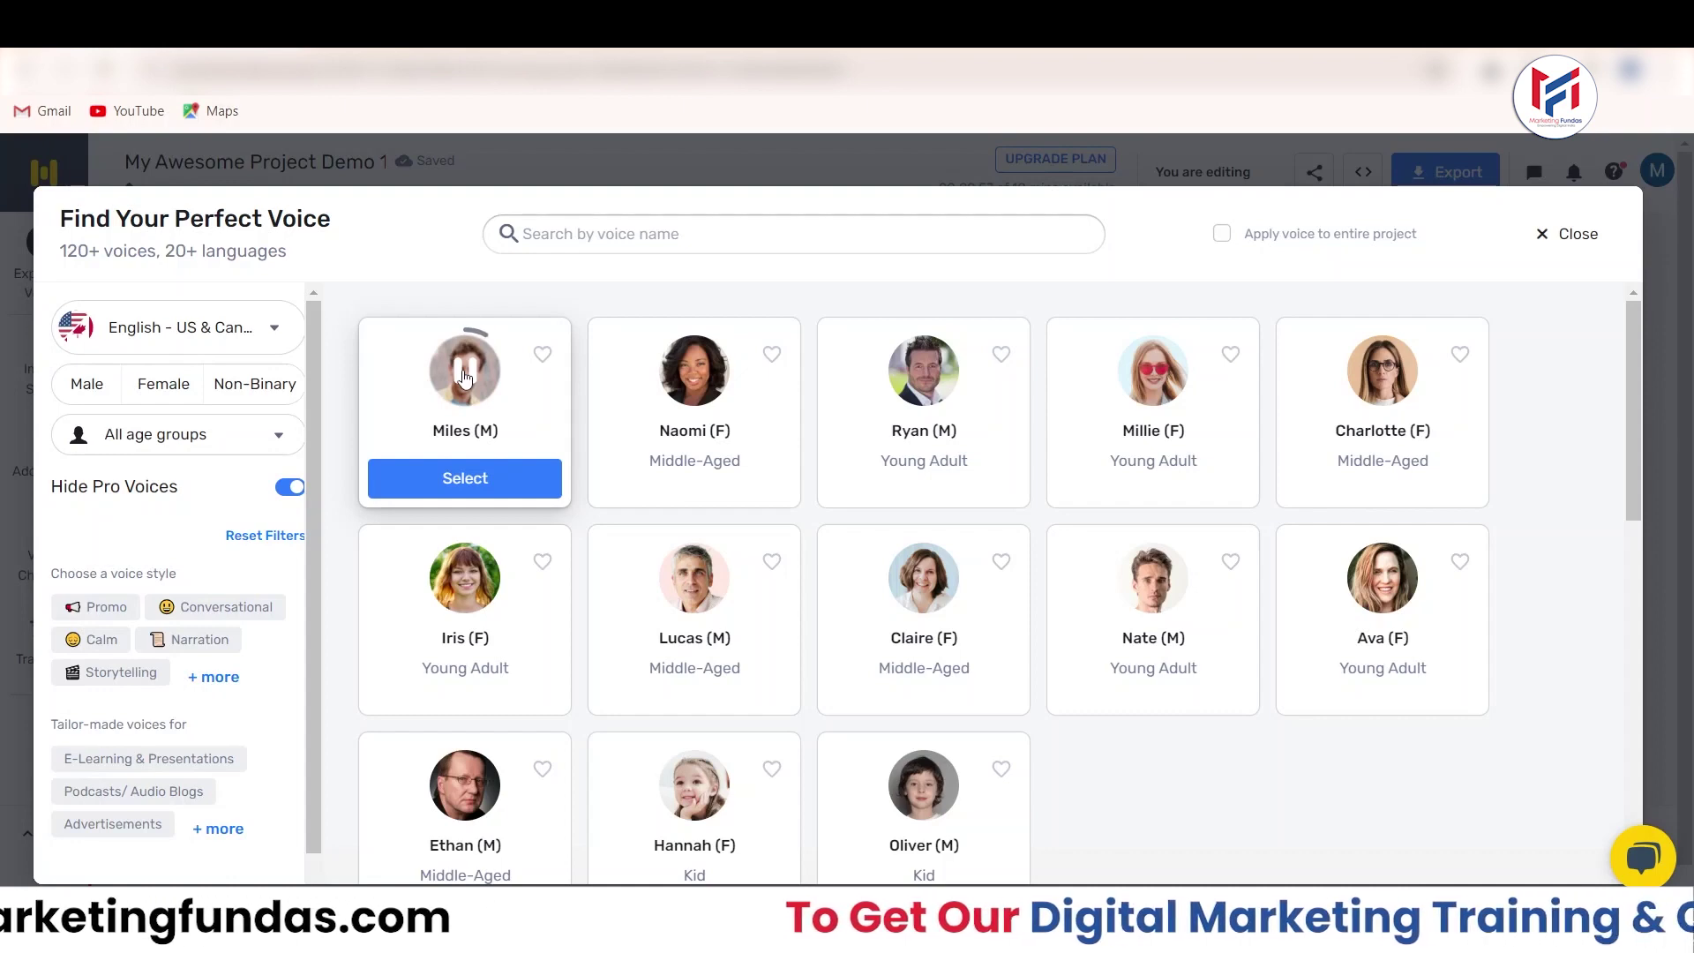
left_click(454, 485)
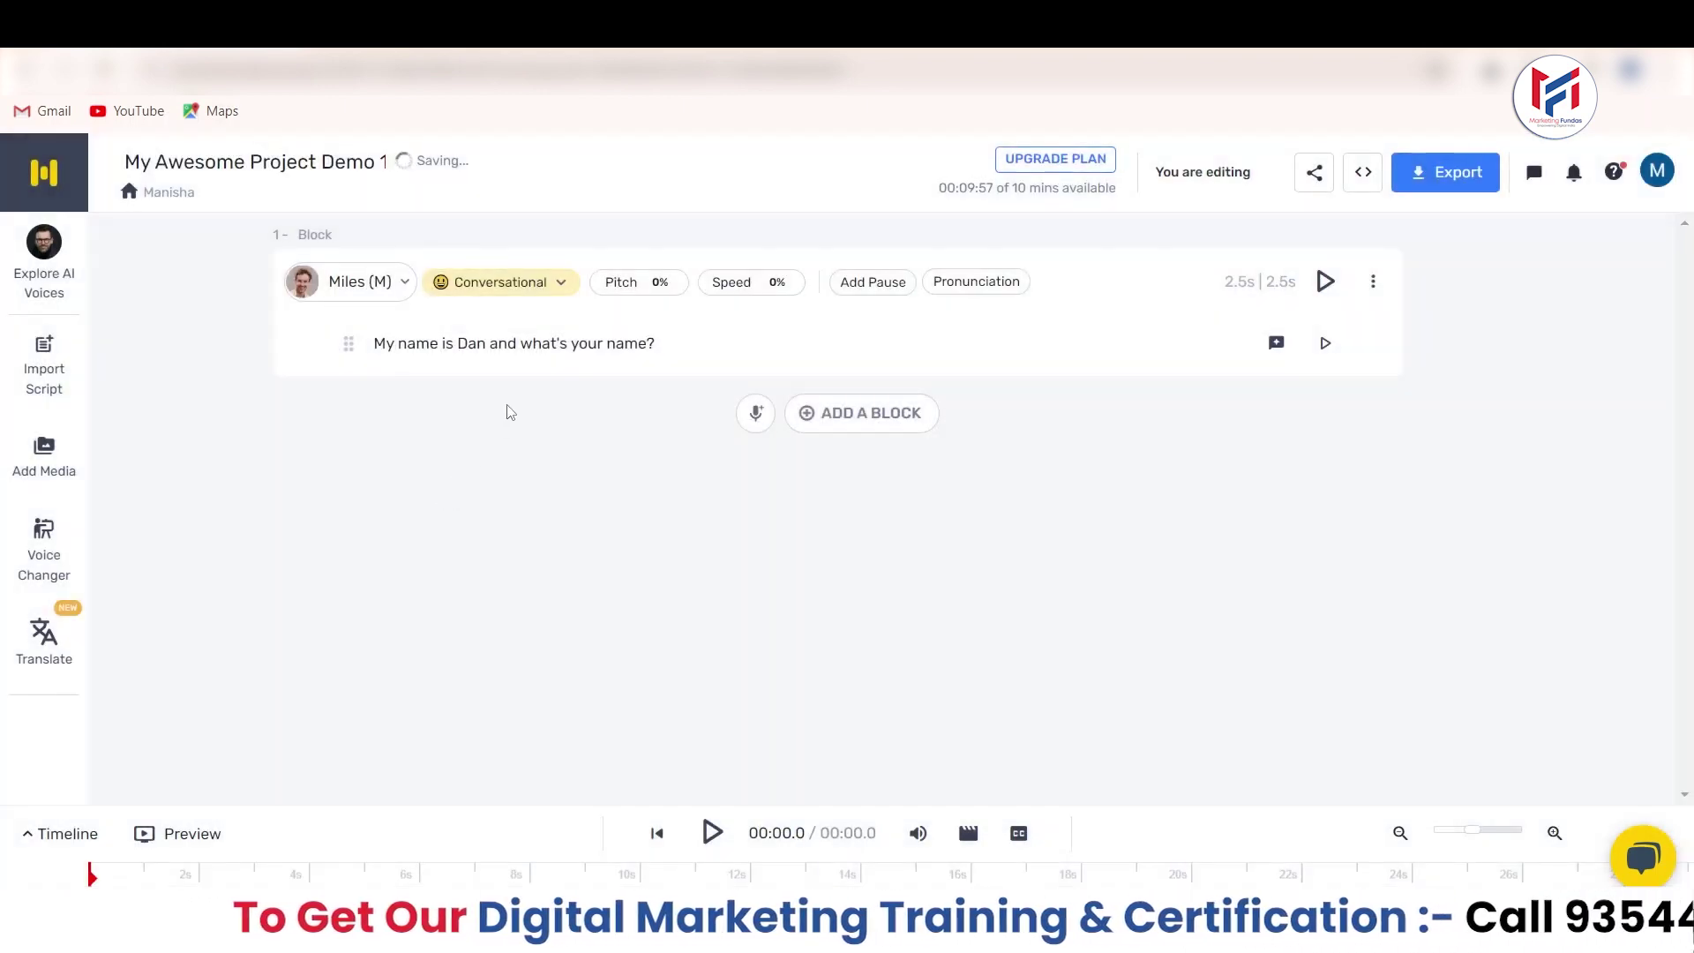
Compare the speaking styles of Miles with those of Terrell by switching block 1 to the Terrell voice
left_click(490, 285)
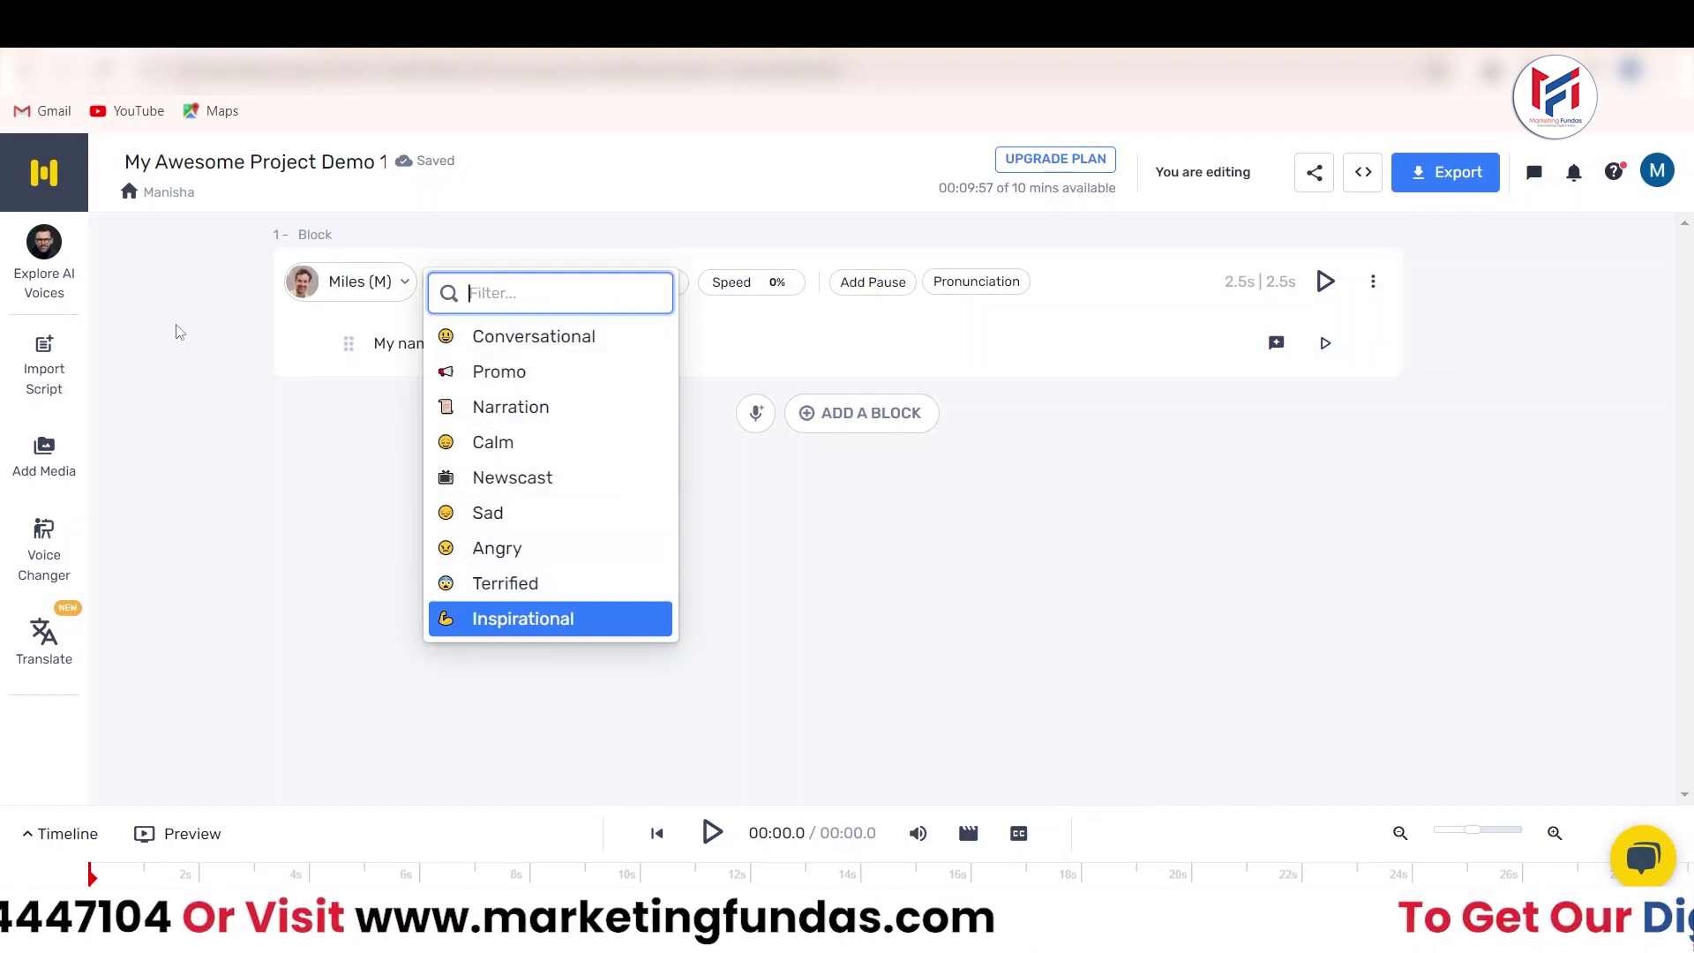
left_click(358, 290)
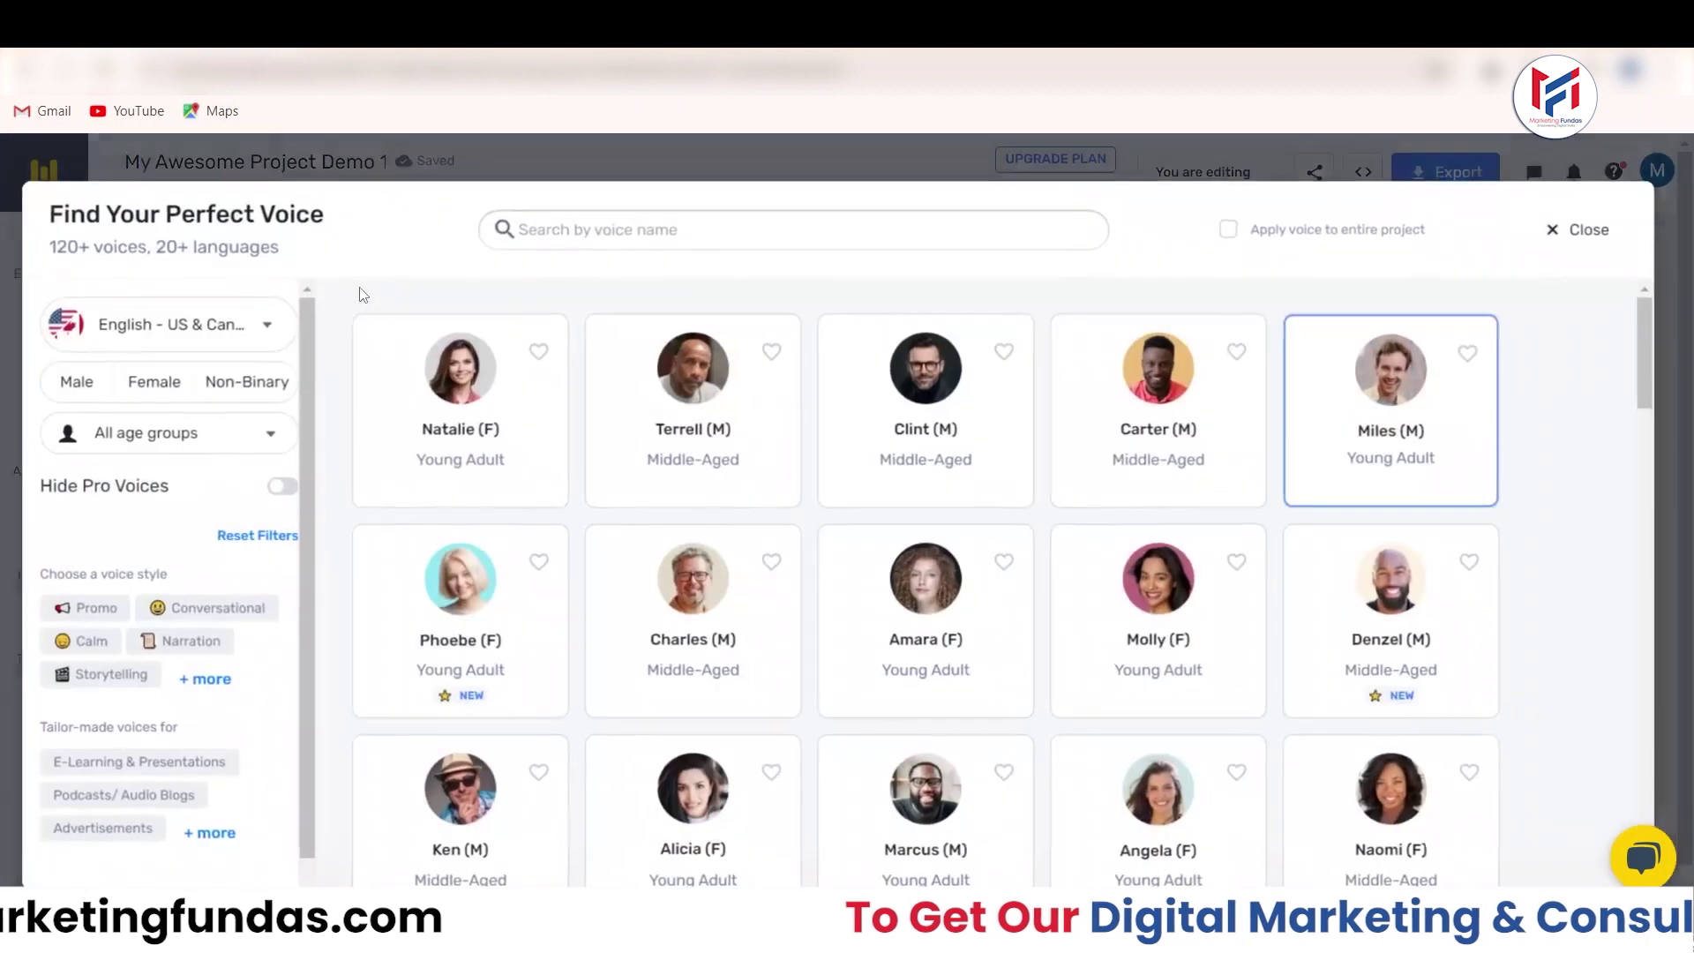
mouse_move(689, 490)
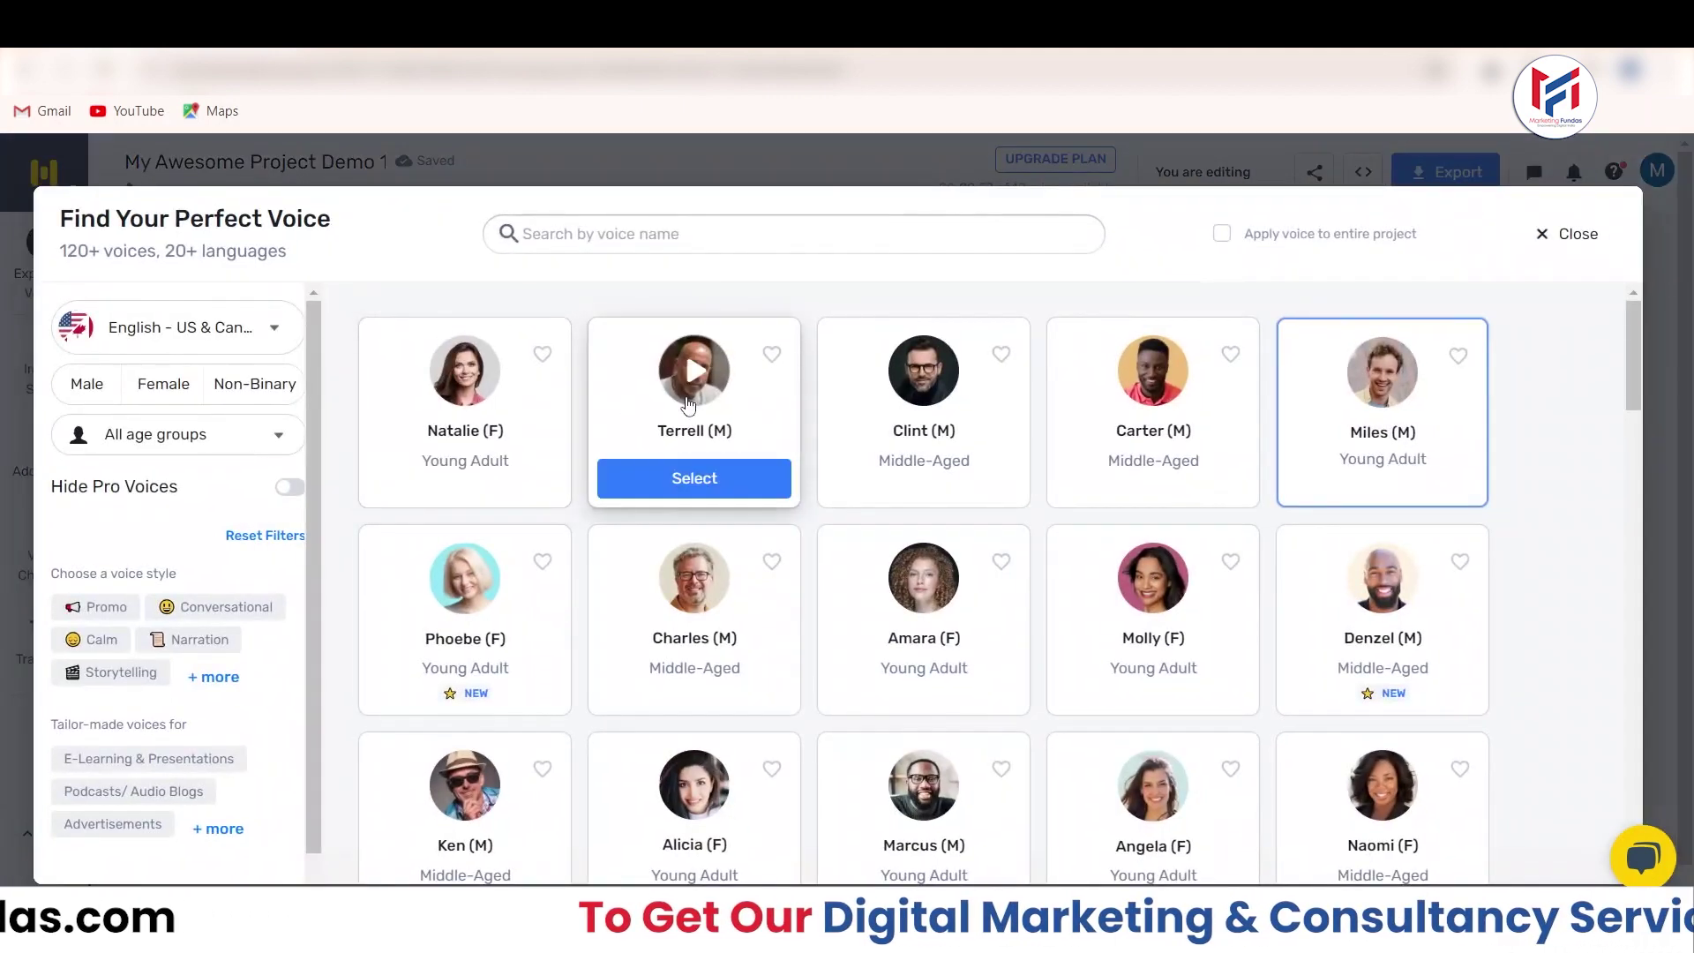
left_click(689, 489)
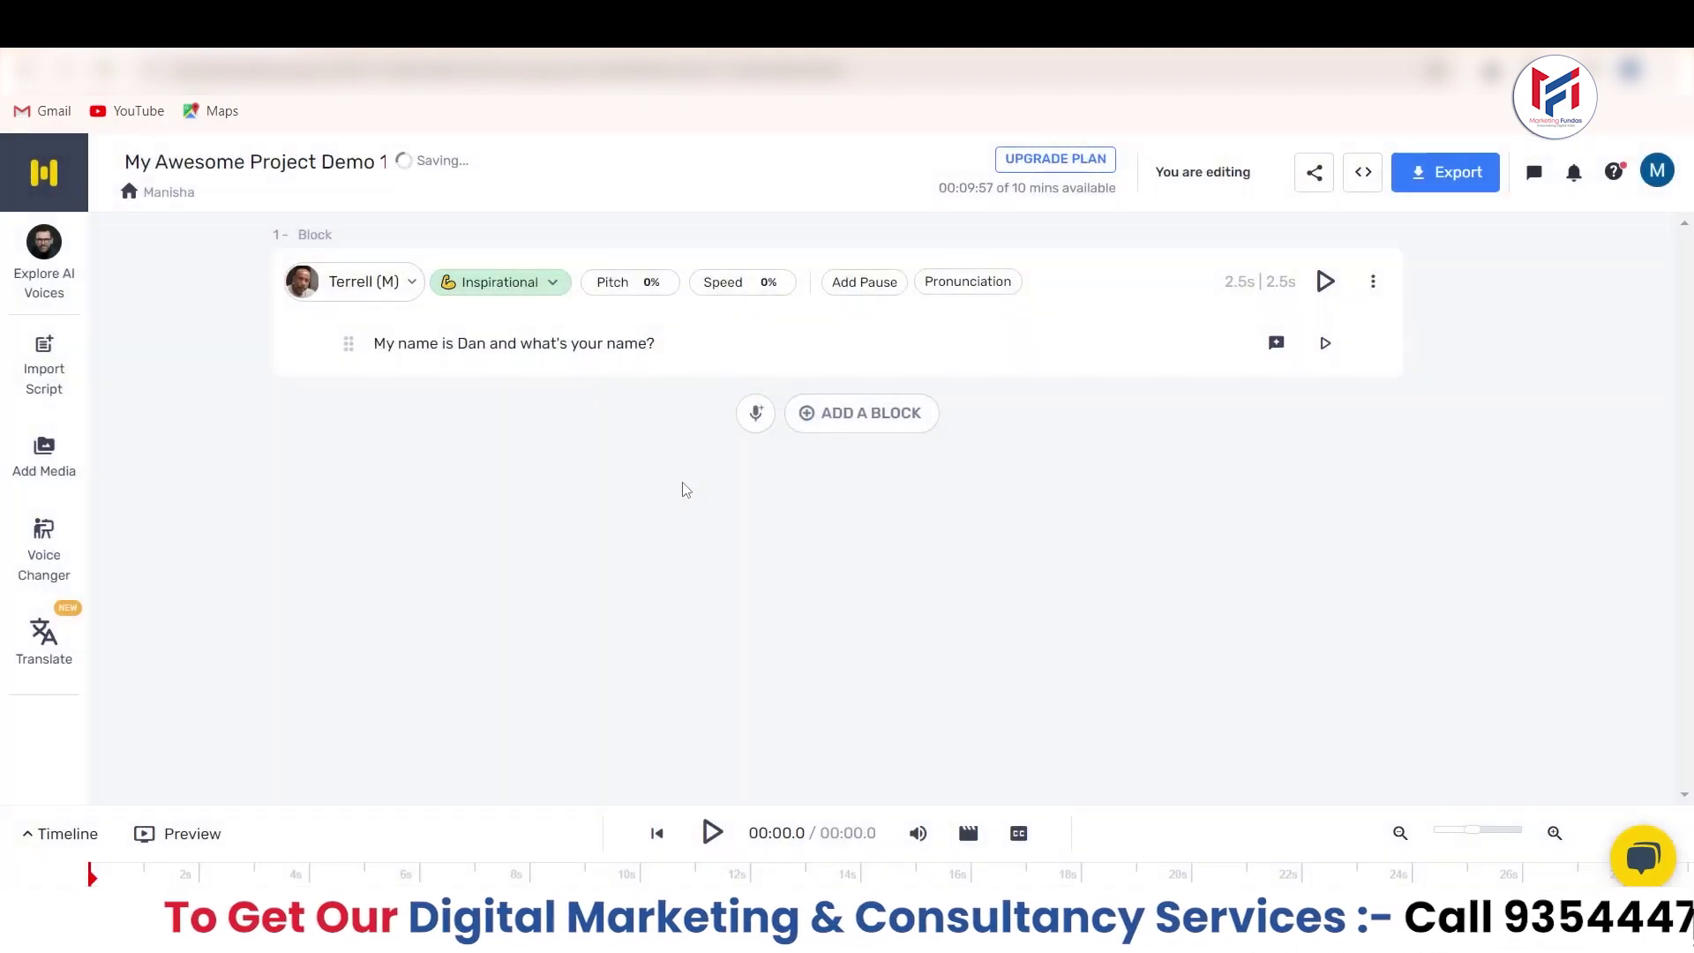
left_click(483, 285)
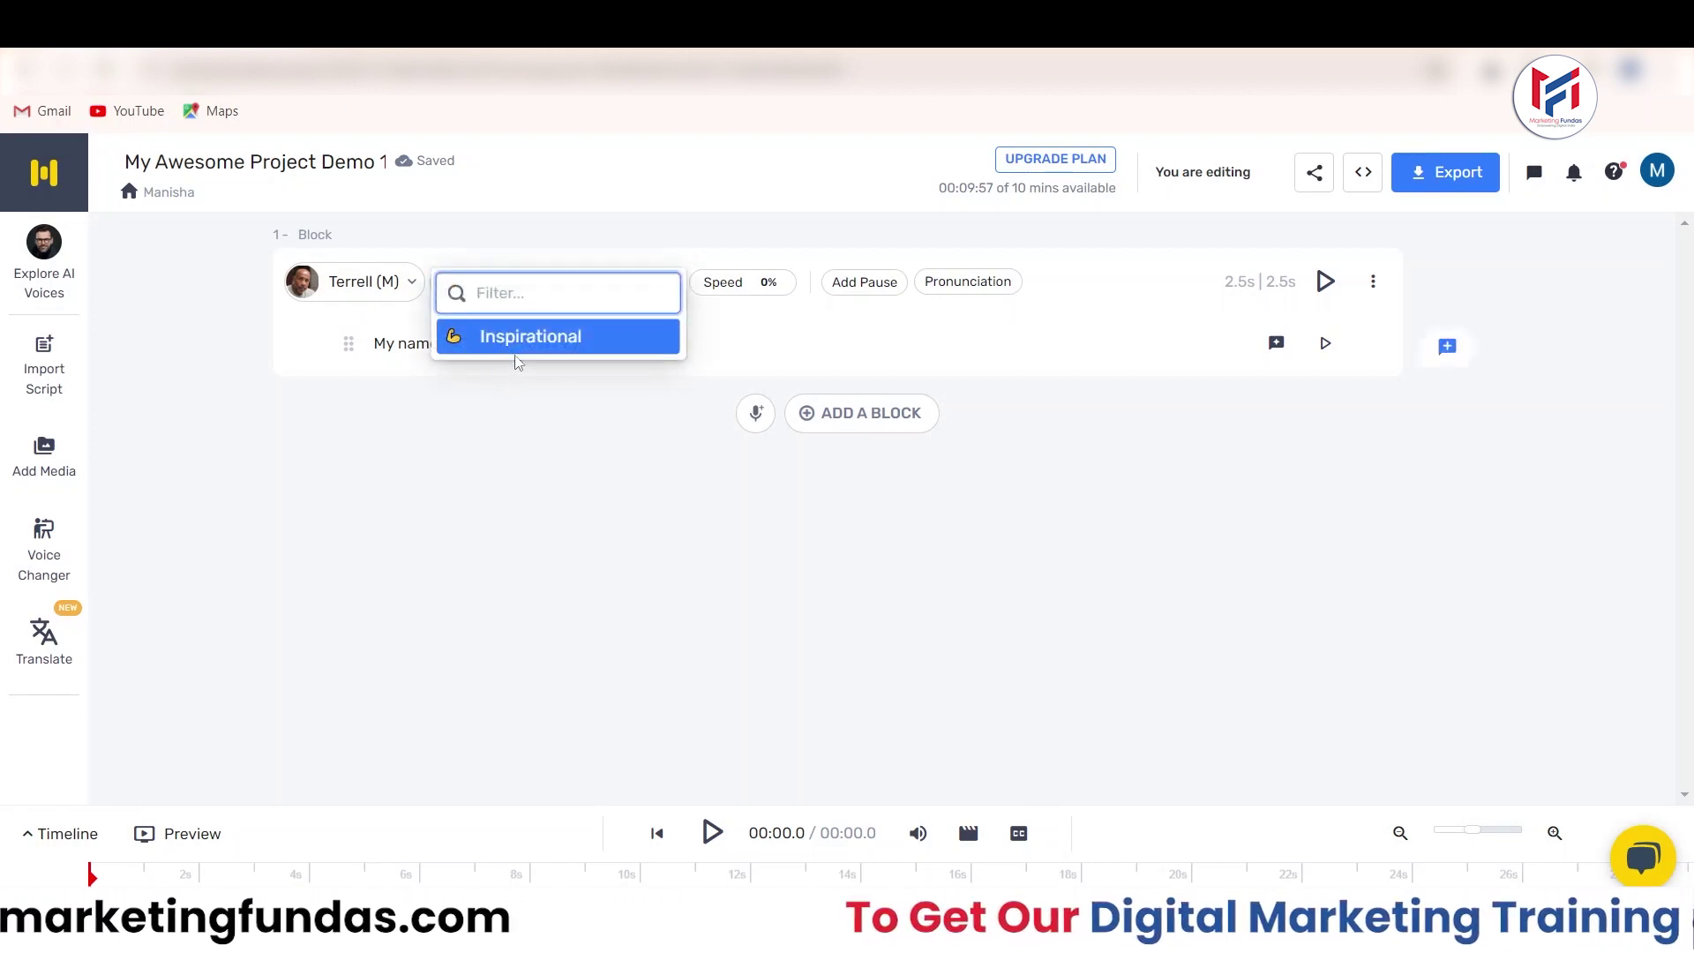
Hide the Pro voices in the voice library and assign the Miles voice to block 1 again
left_click(366, 287)
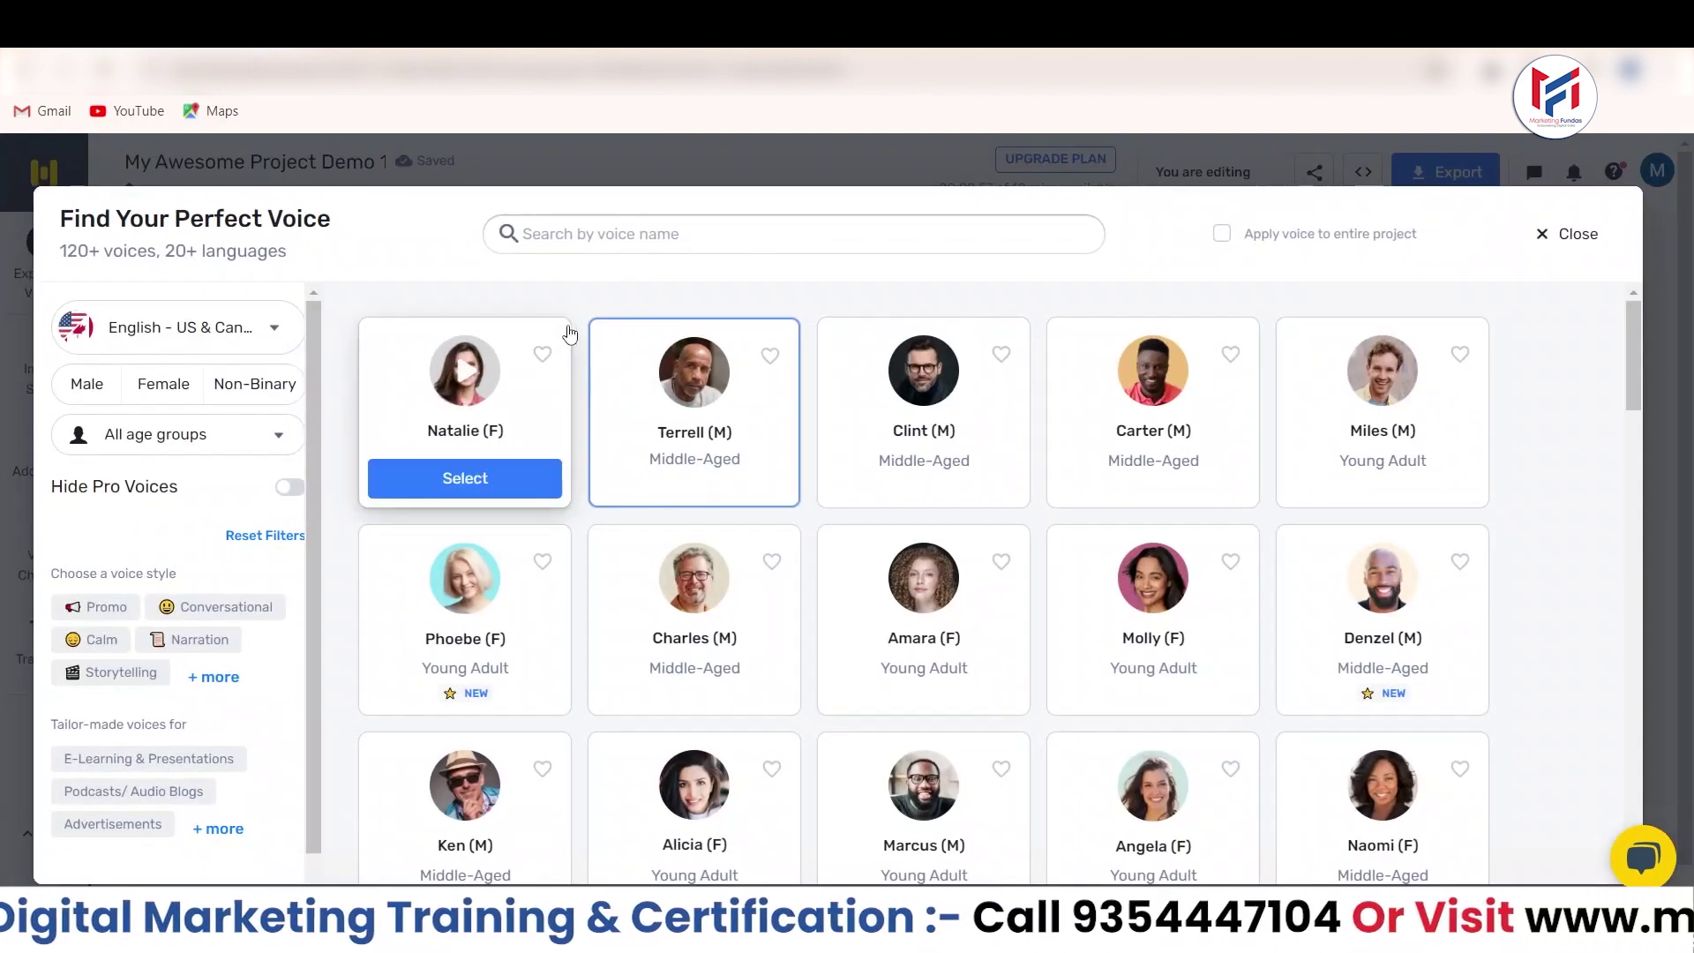
left_click(288, 487)
left_click(450, 473)
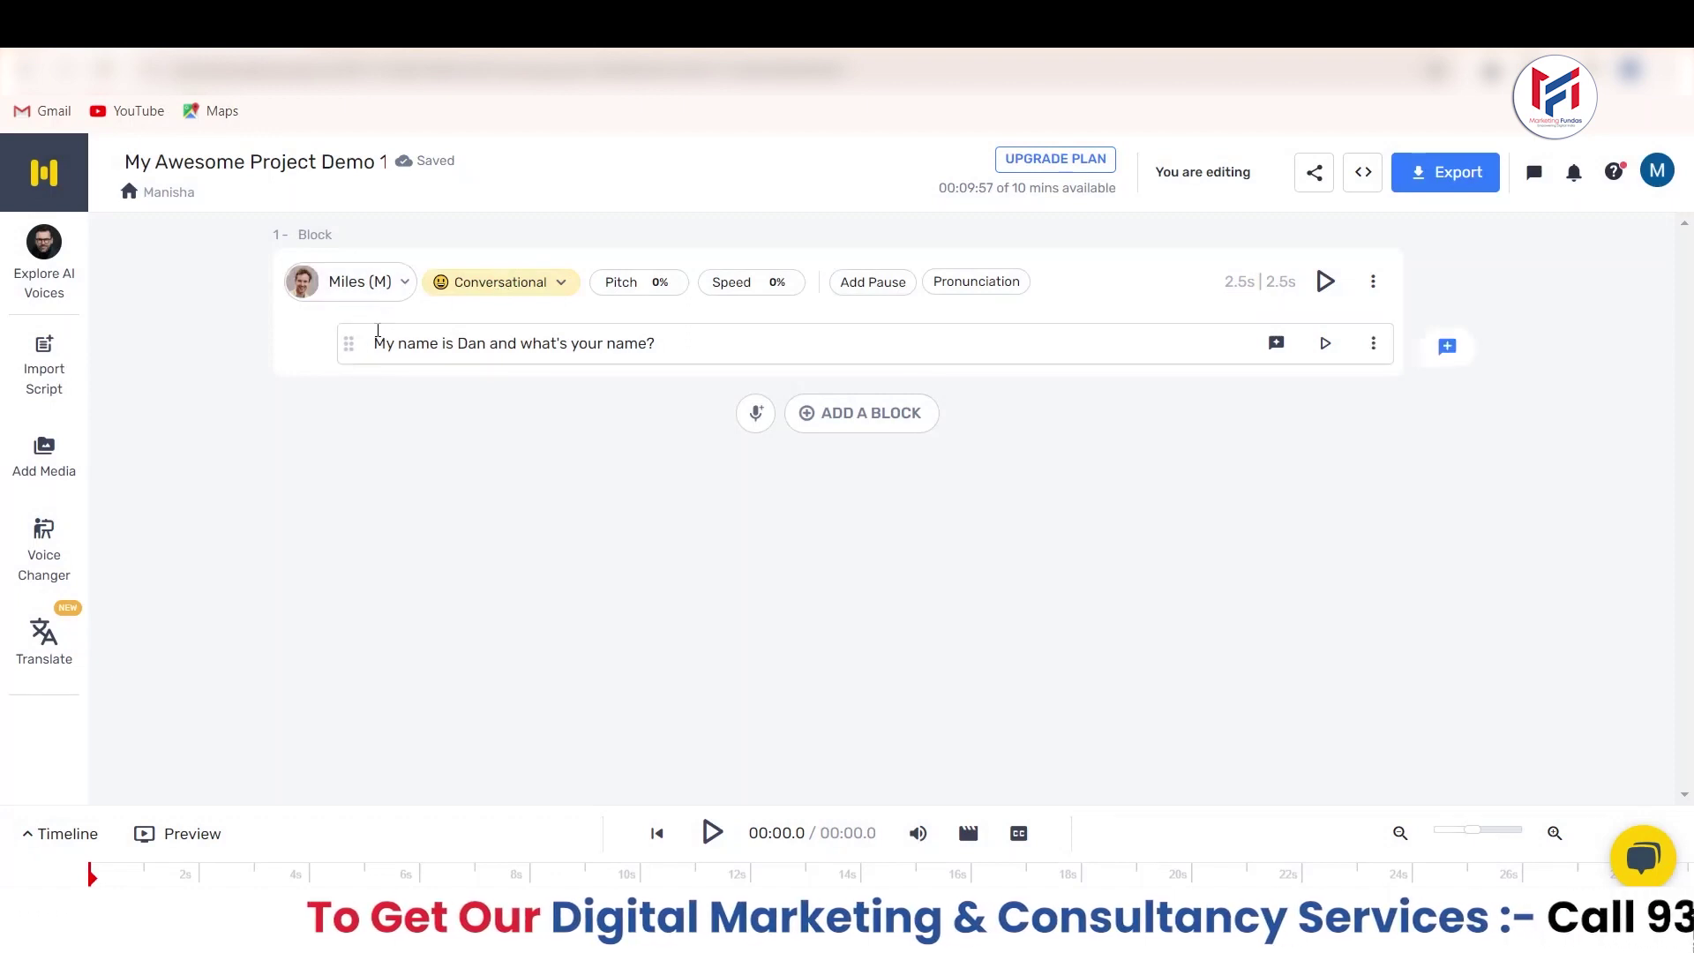
Set the speaking style of the Miles voice in block 1 to Inspirational and generate the block's audio
left_click_drag(378, 335, 823, 344)
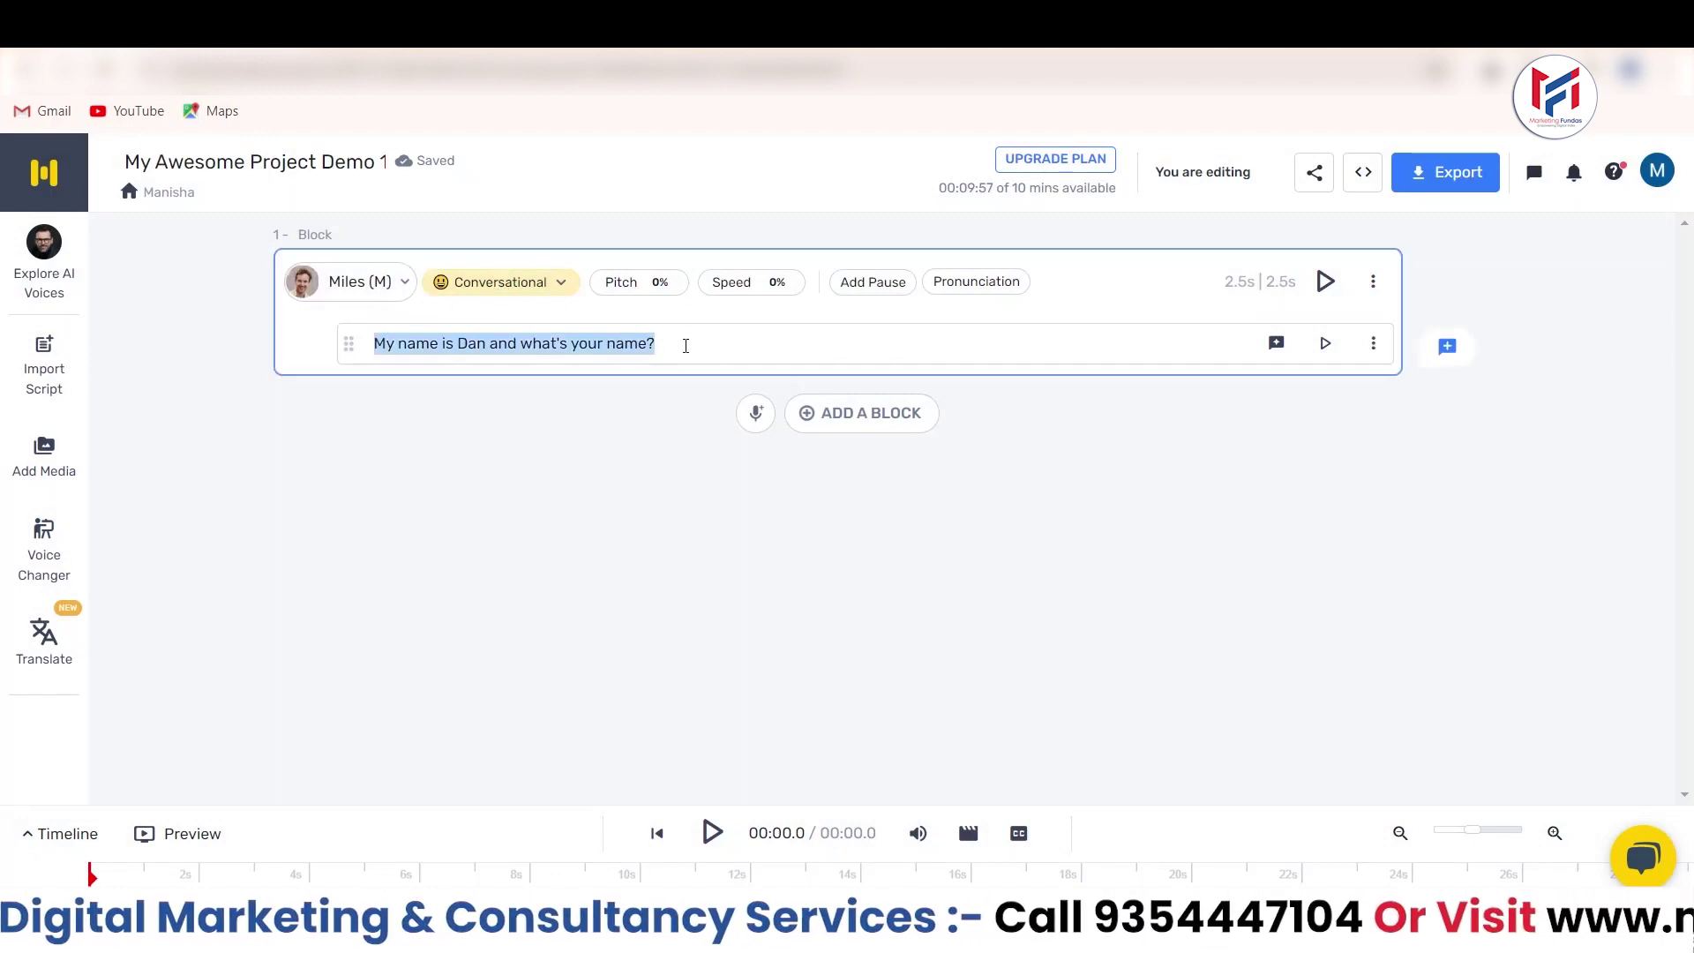
left_click(500, 284)
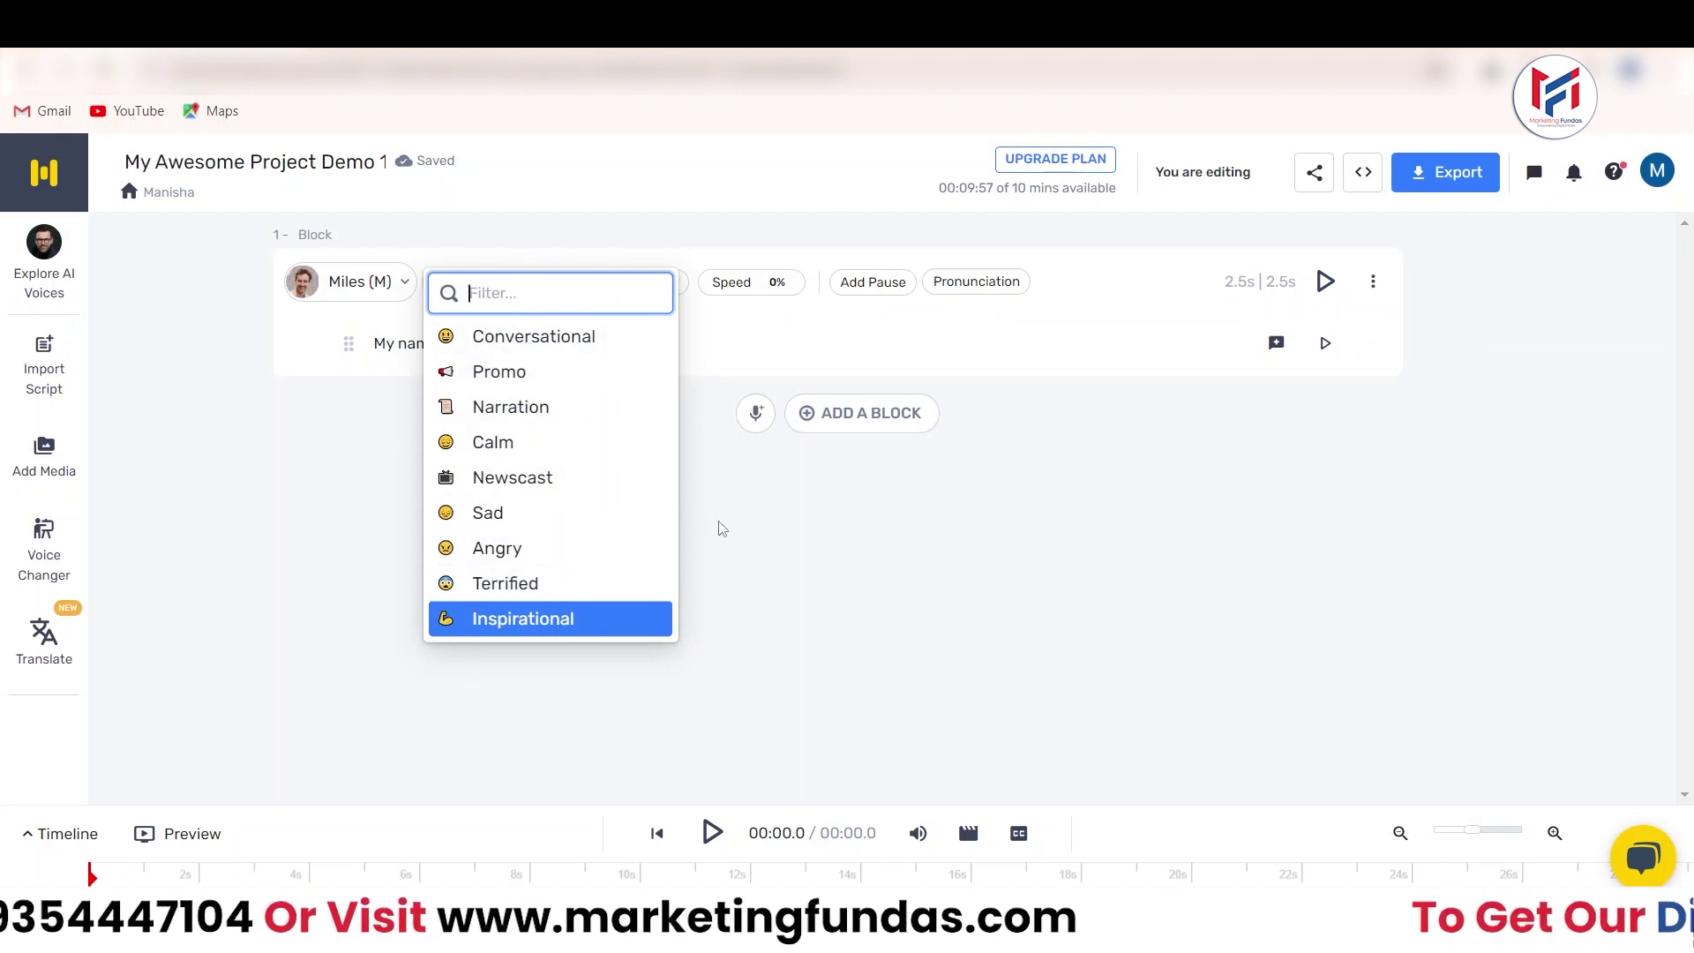
left_click(617, 622)
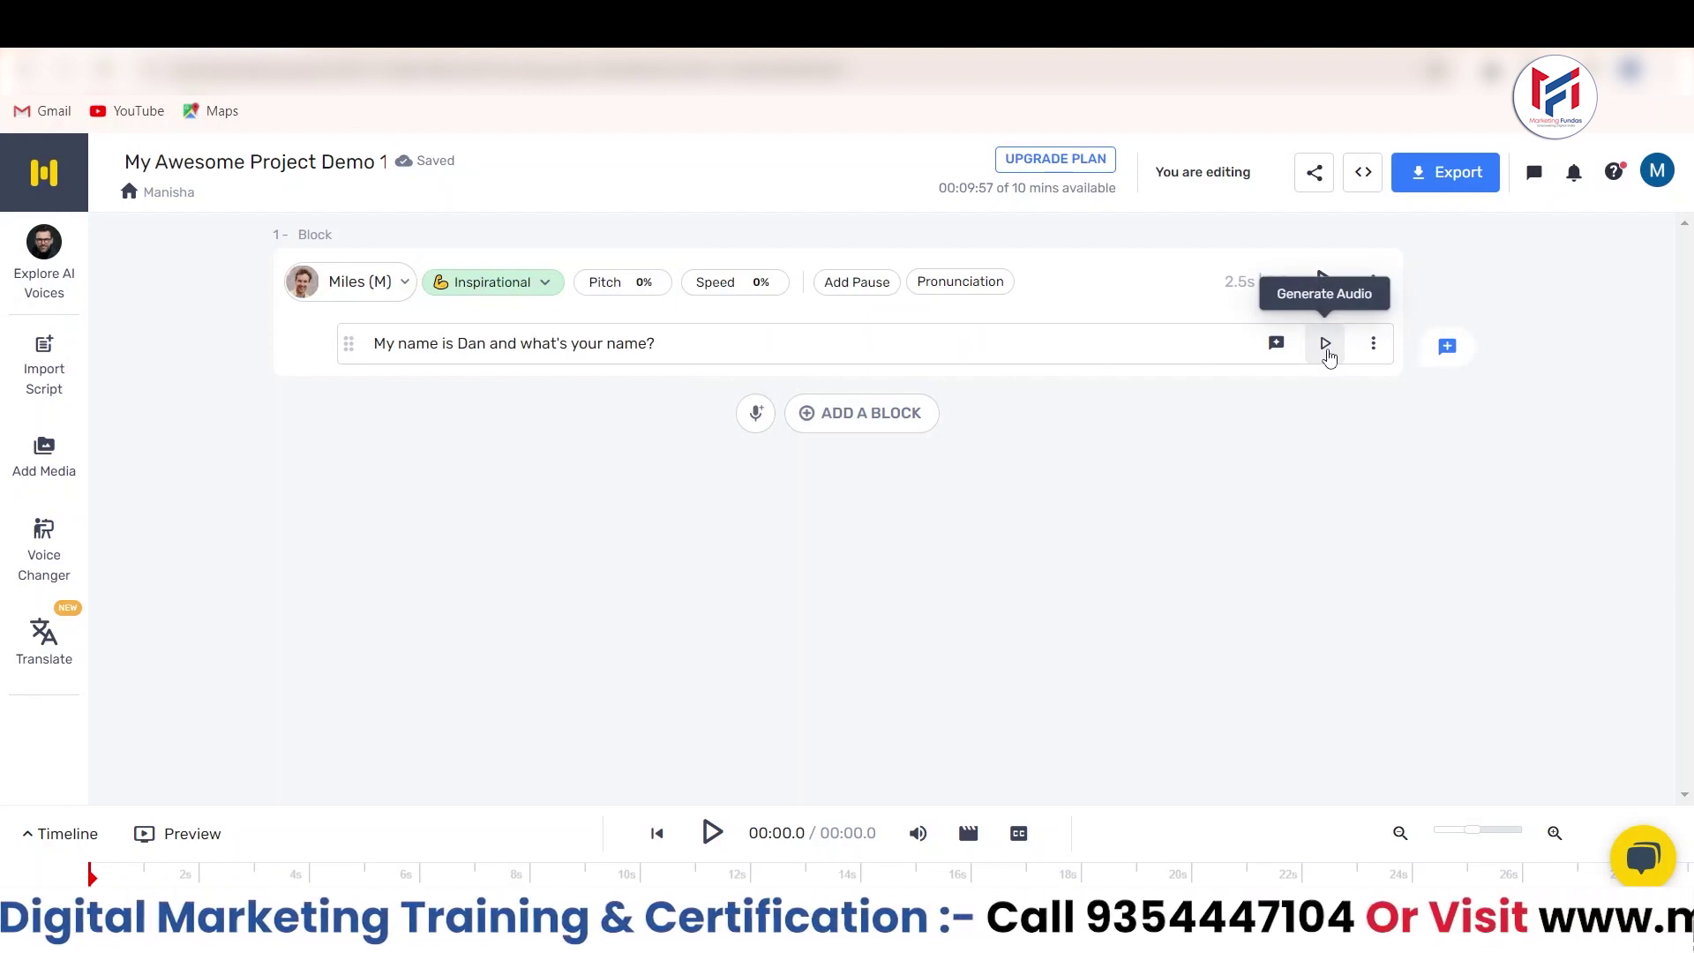
left_click(1326, 344)
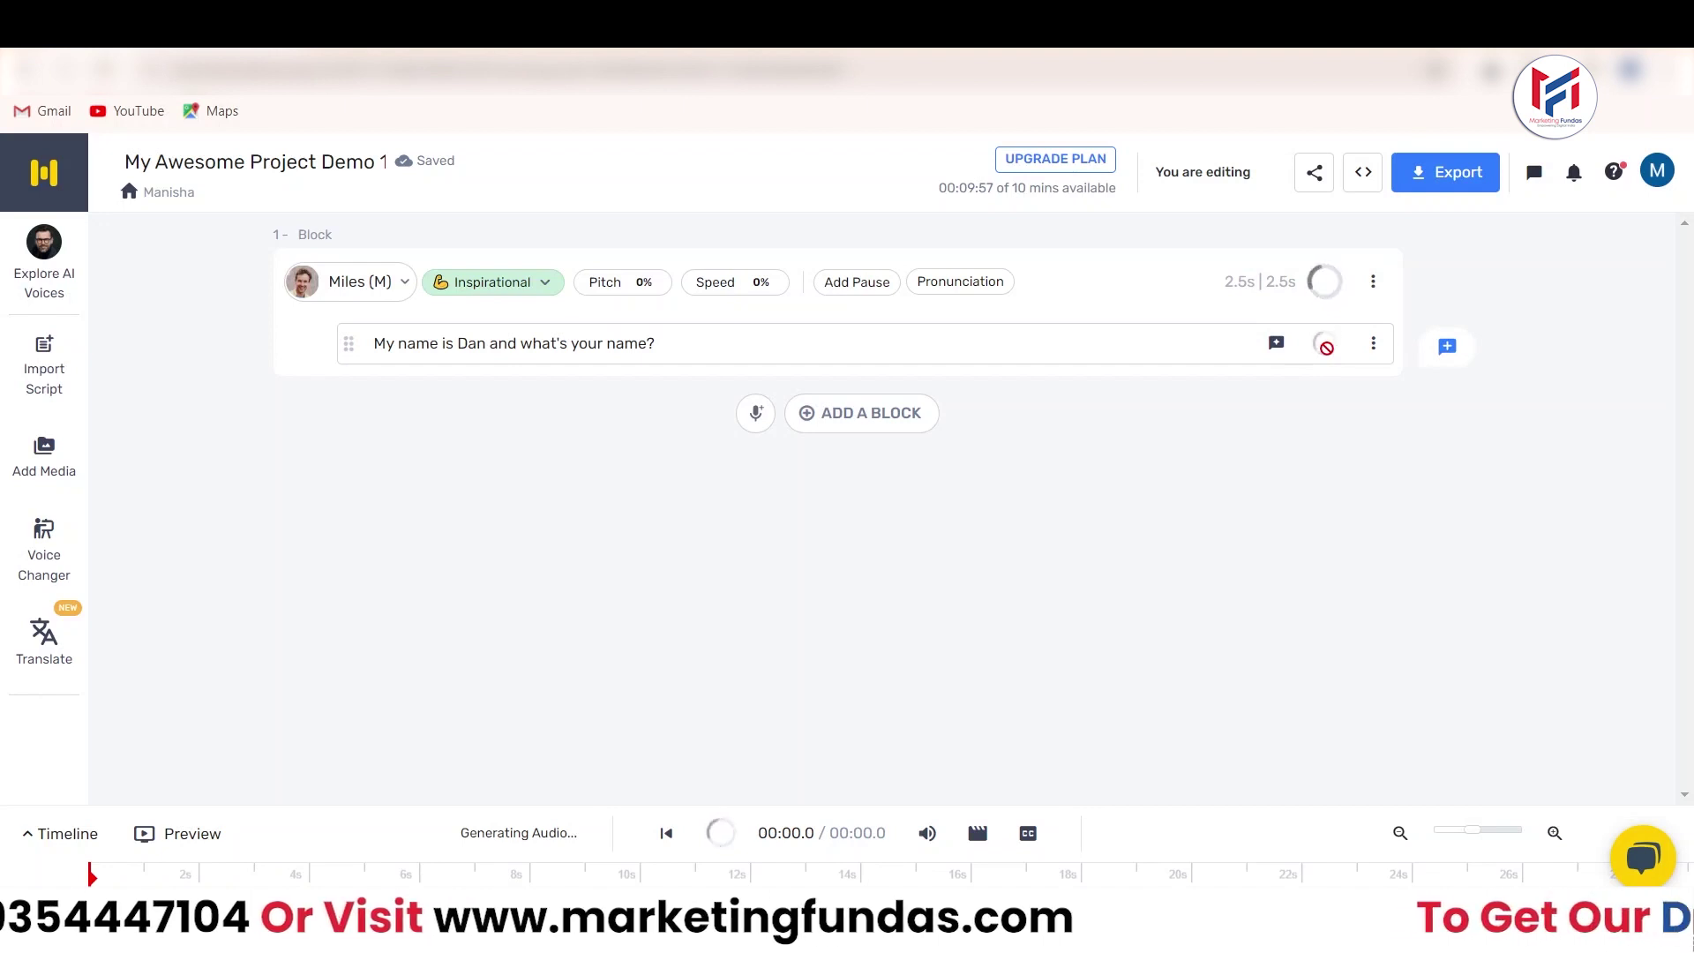
left_click(1327, 348)
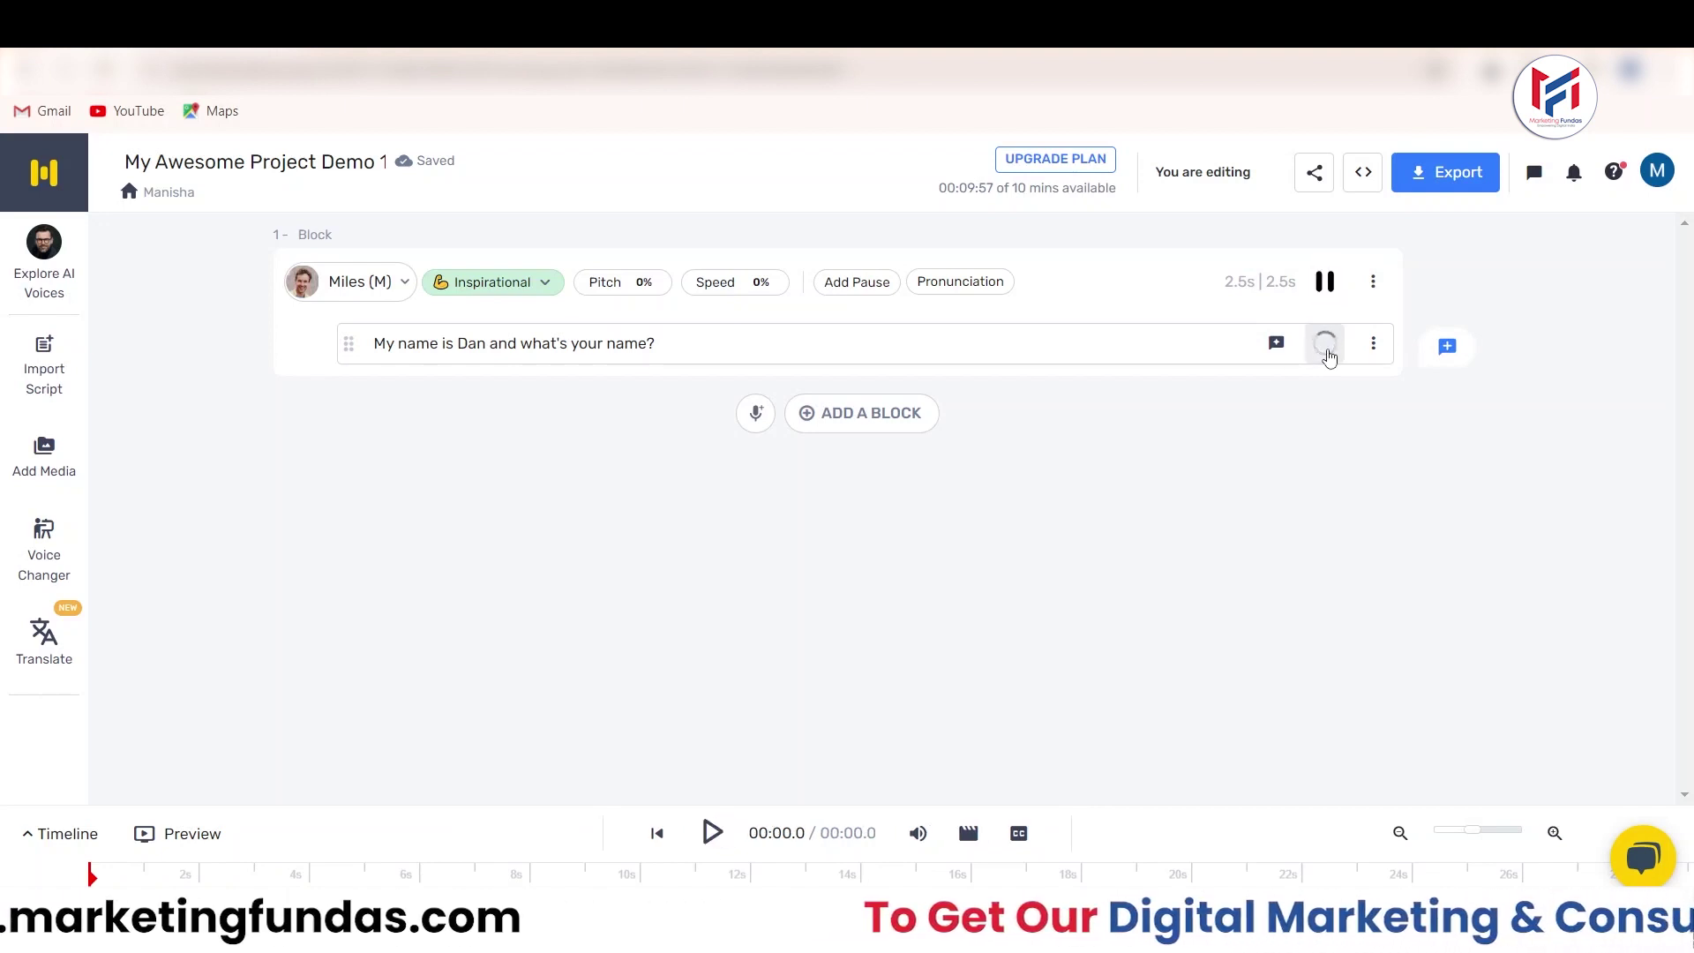
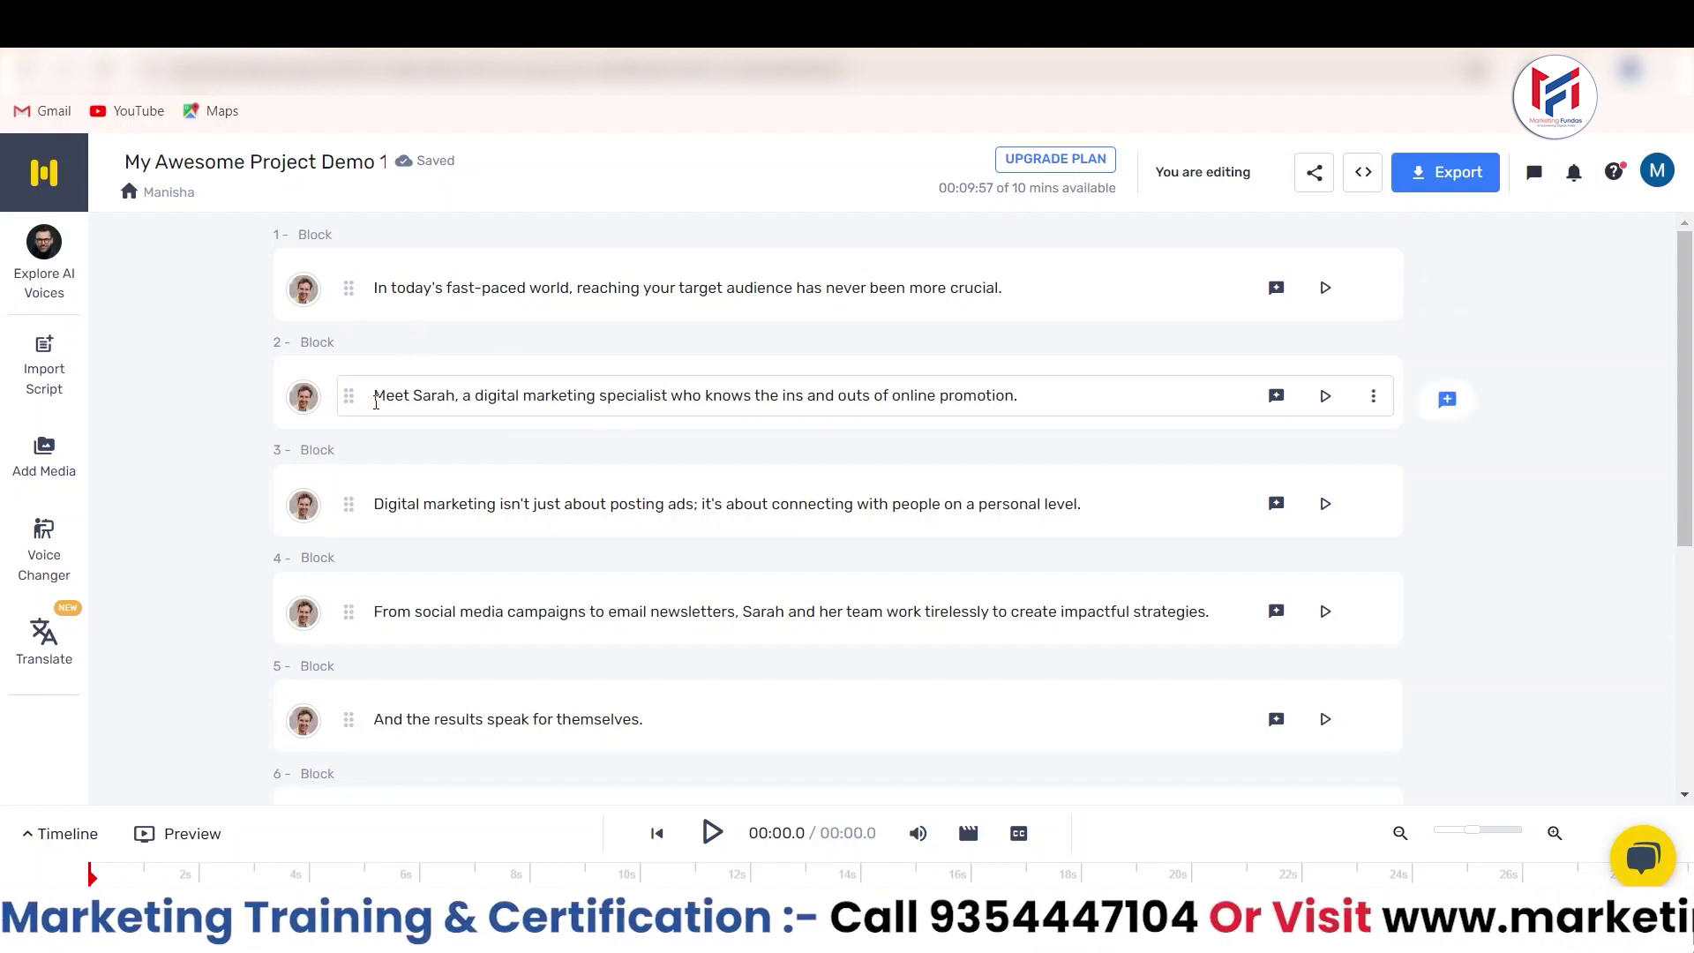
Review the digital marketing script across its eight blocks, including the lines in blocks 2 and 3
left_click_drag(376, 403, 455, 429)
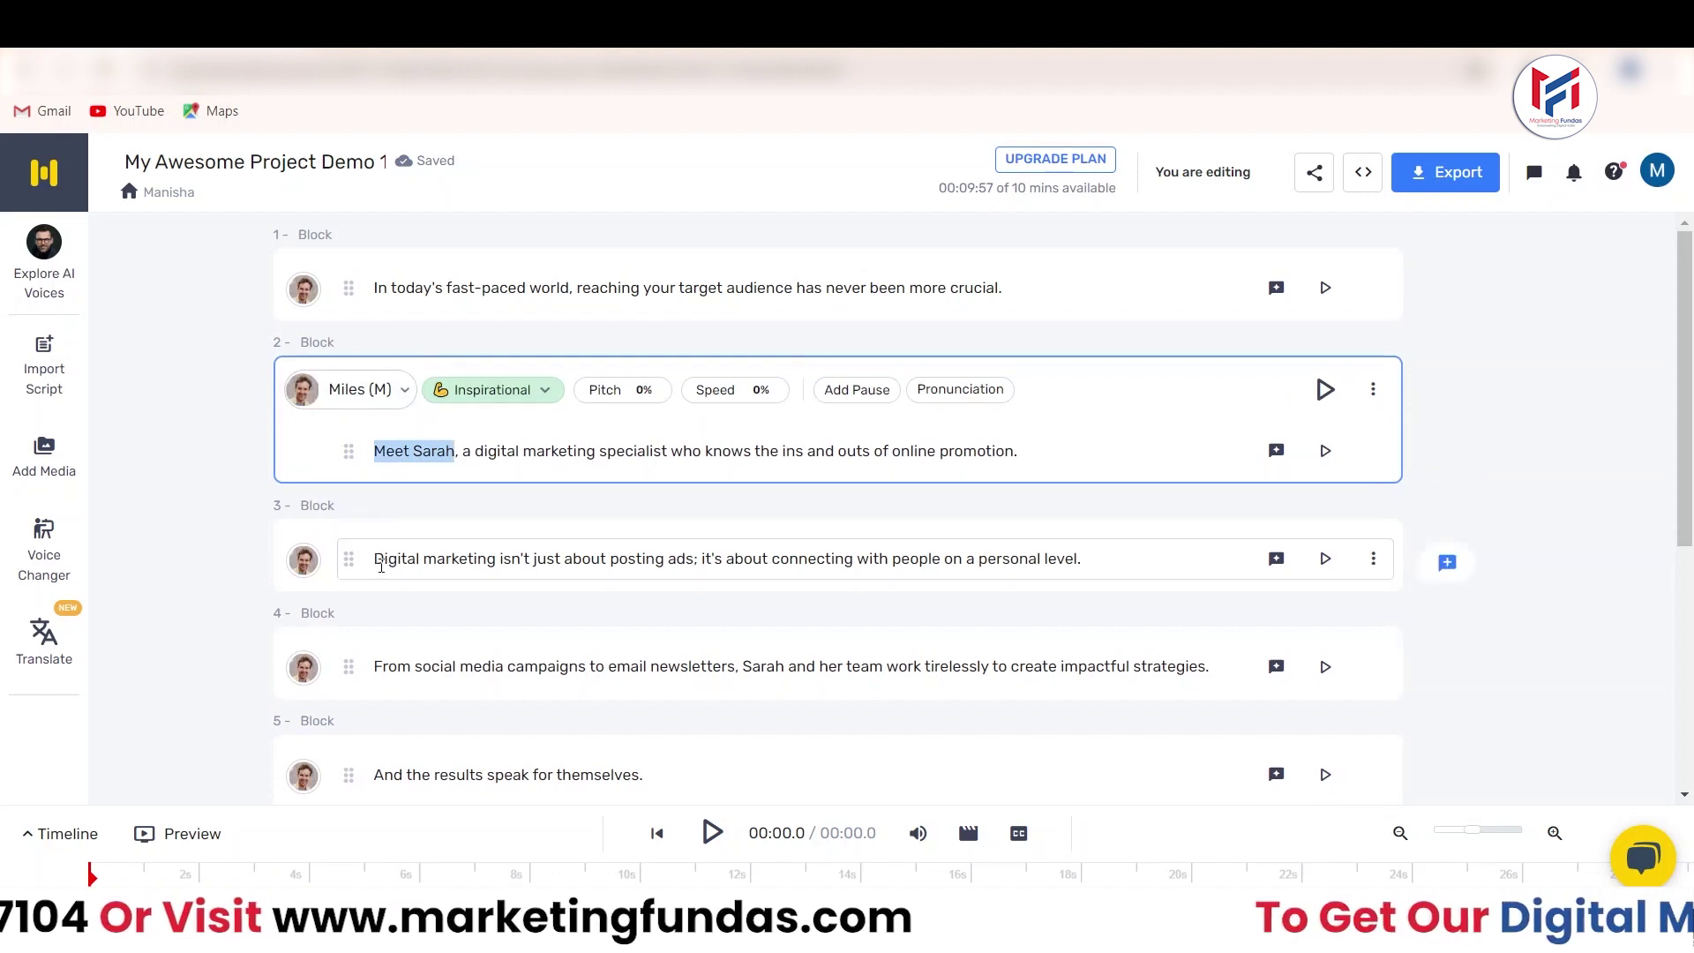
left_click_drag(379, 566, 1085, 564)
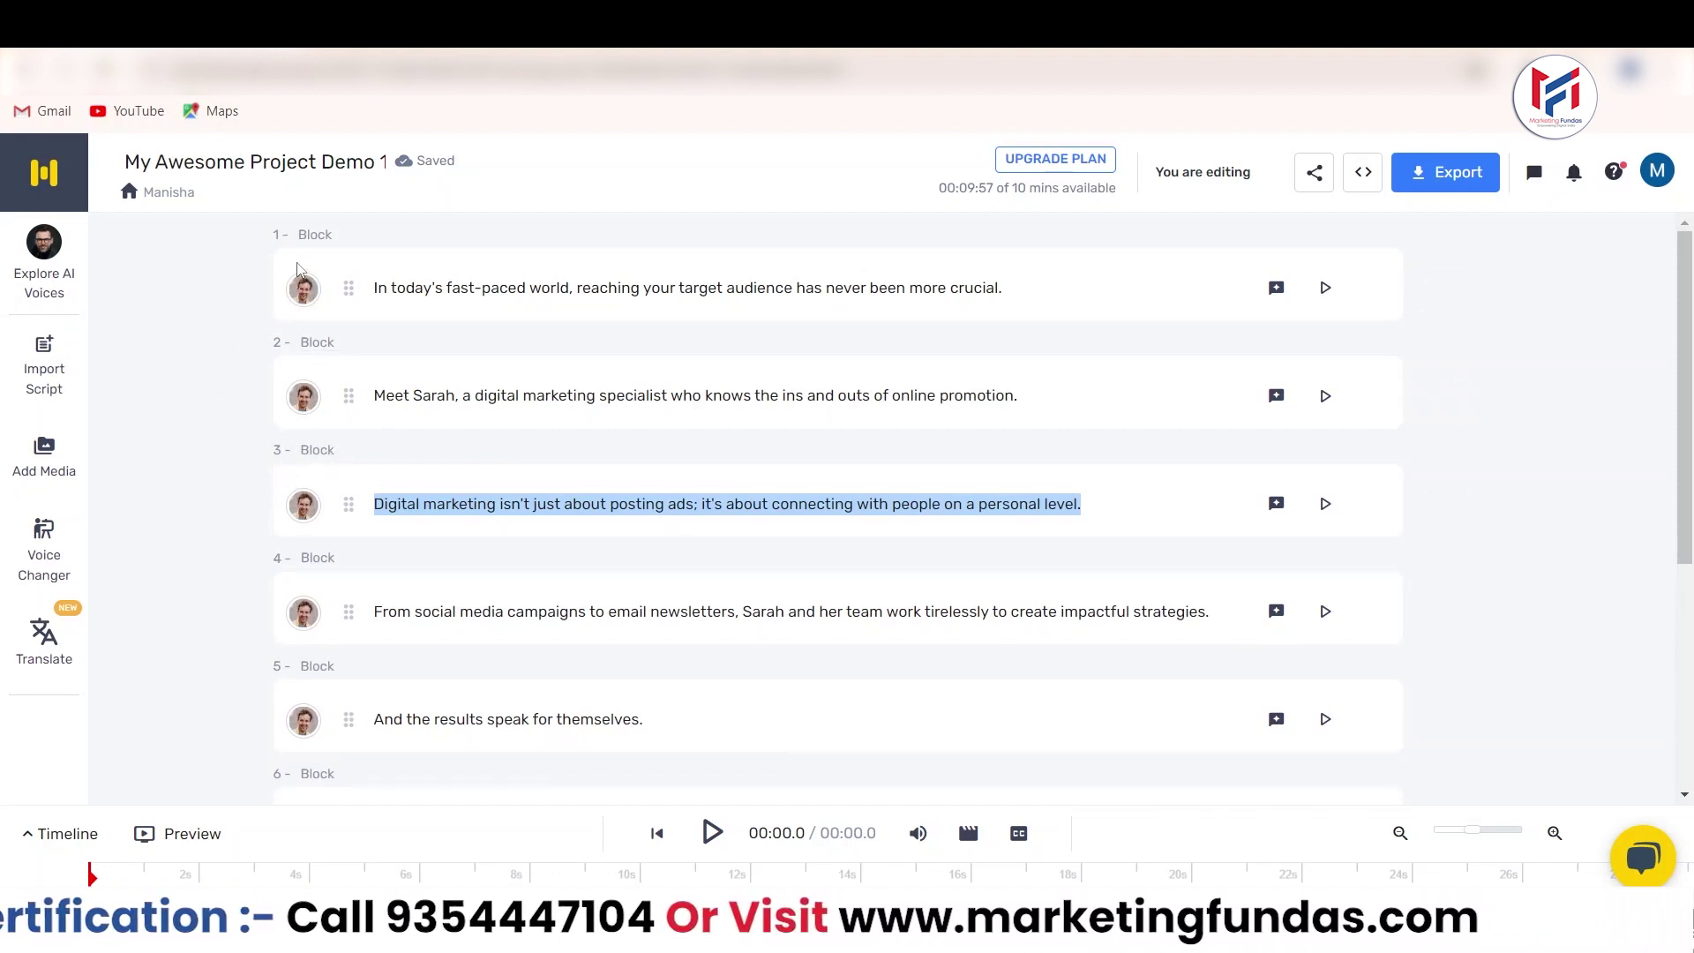
scroll(1669, 623, "down", 5)
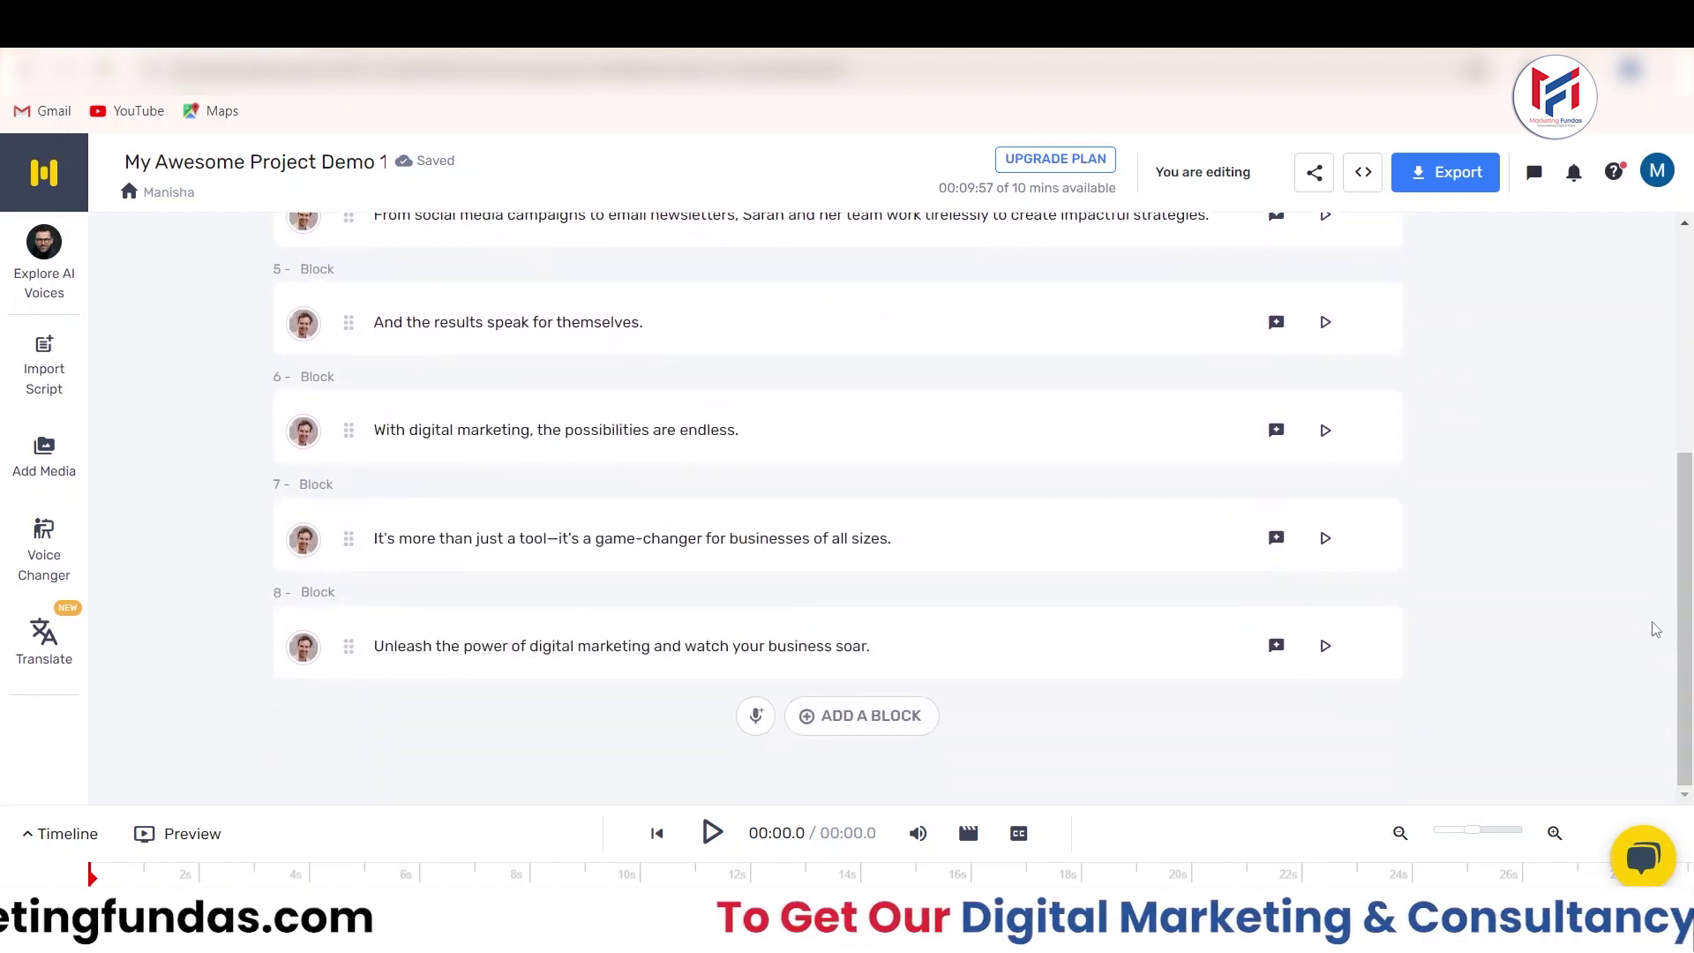
scroll(1654, 628, "up", 5)
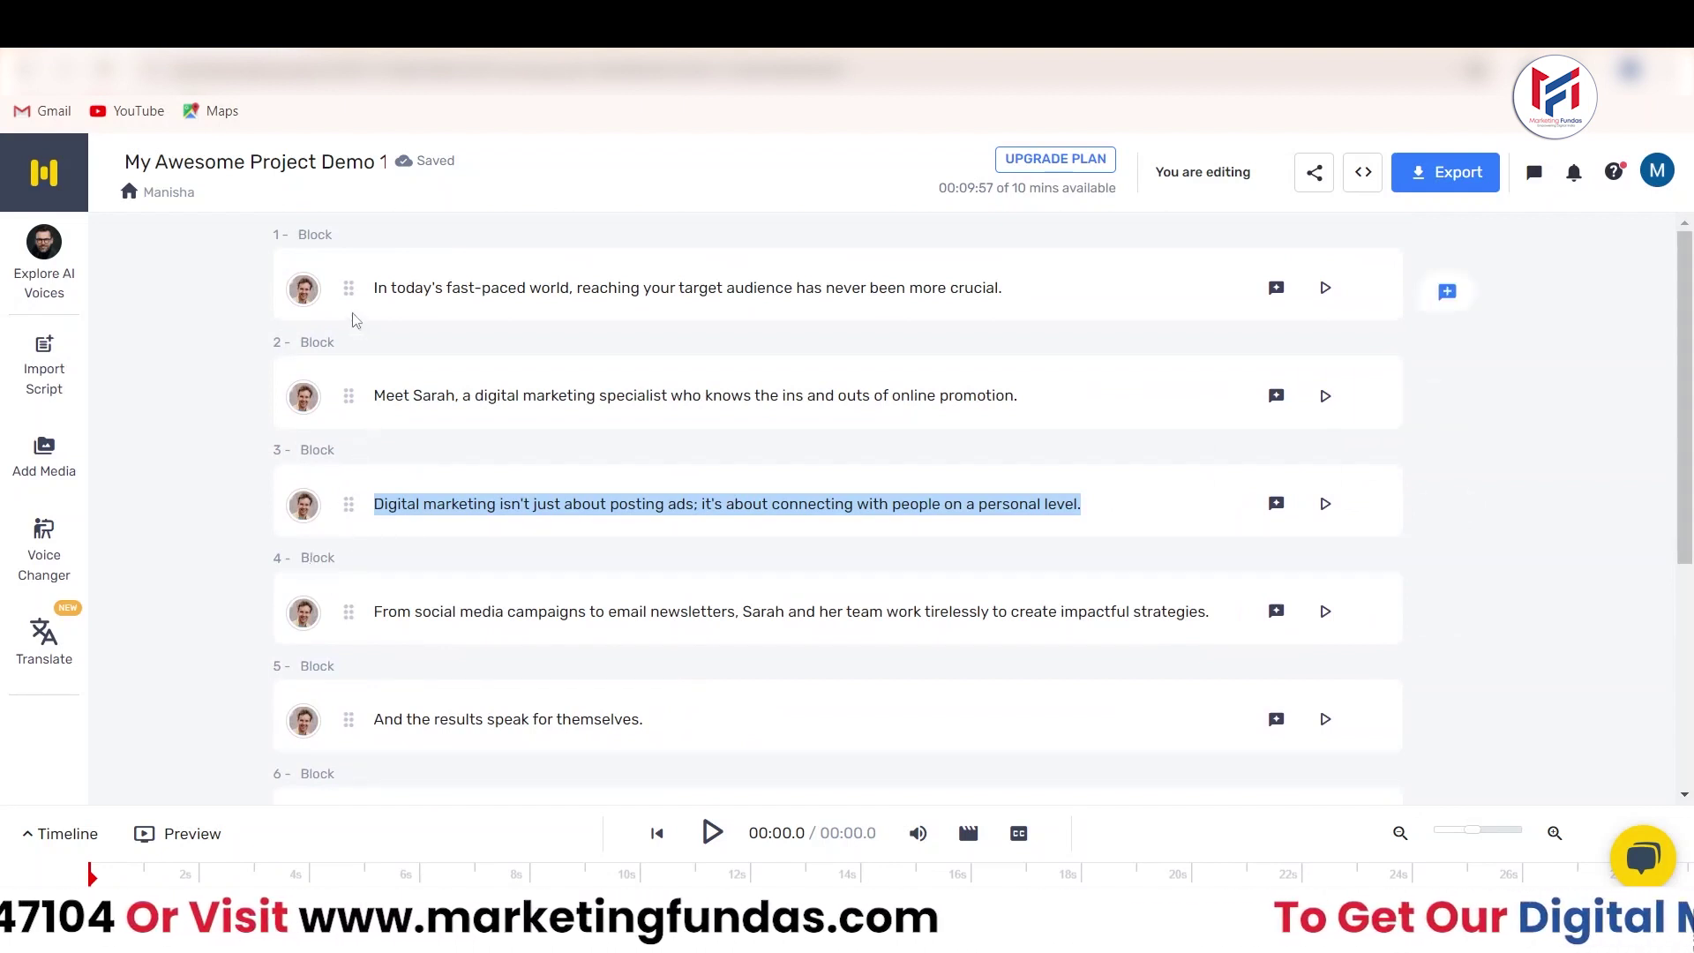
Examine the voice settings of blocks 1 and 2 and look at the voice library for block 1
left_click(300, 295)
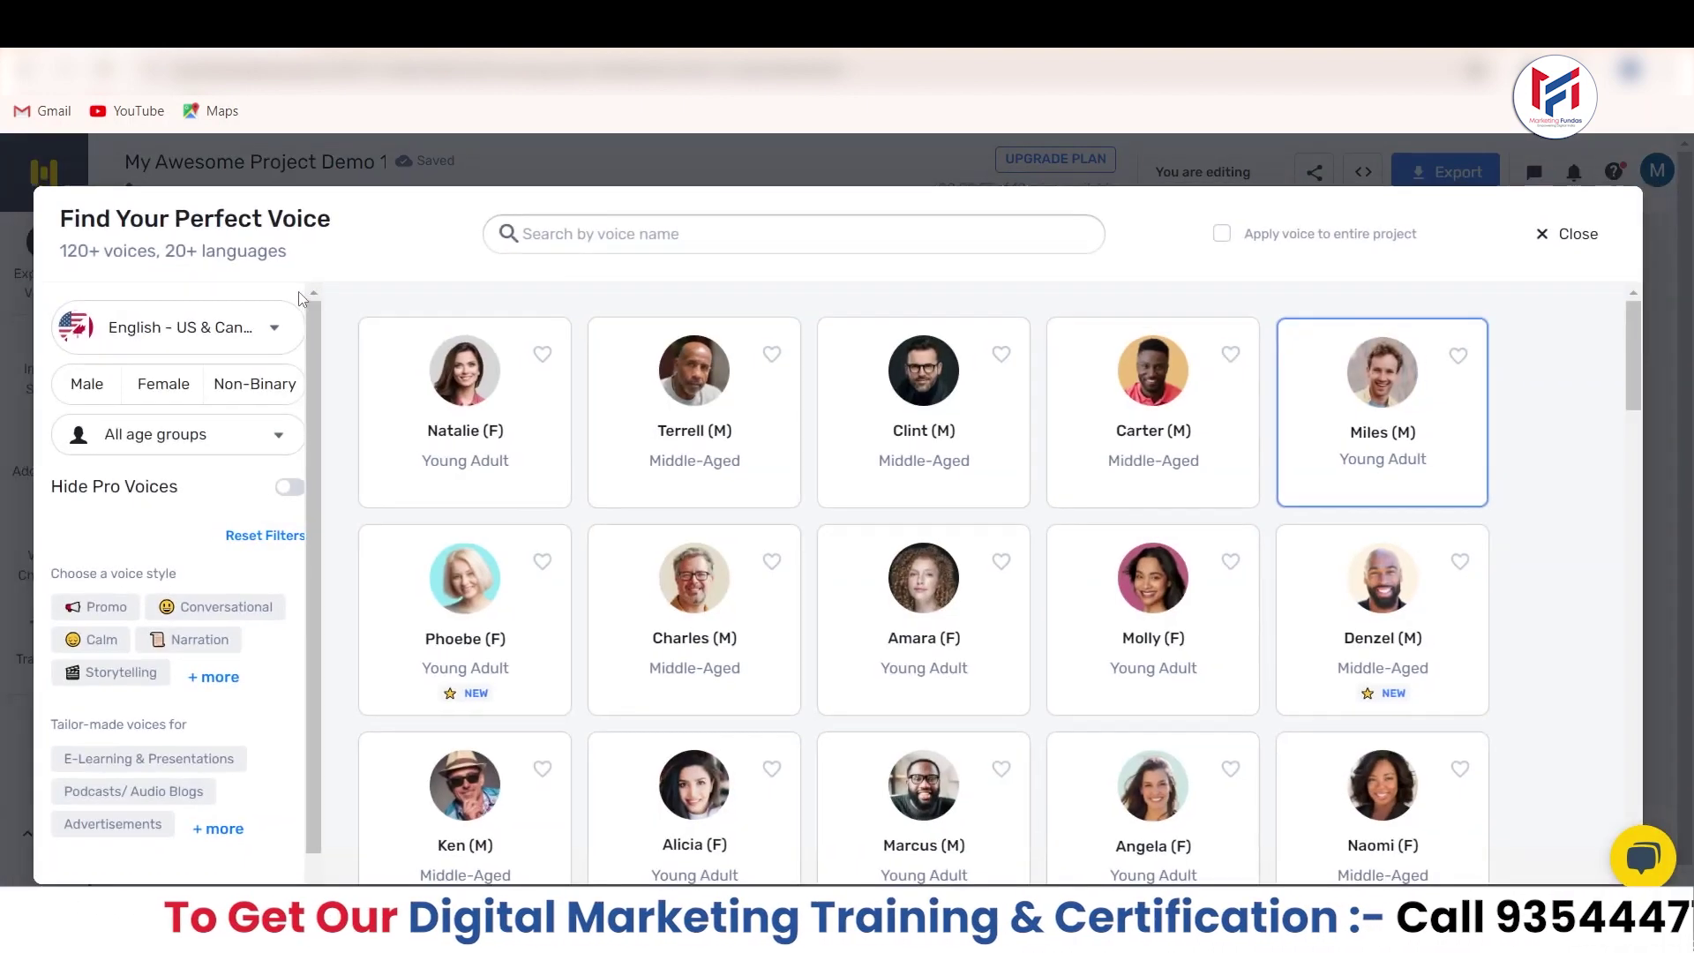
left_click(1568, 234)
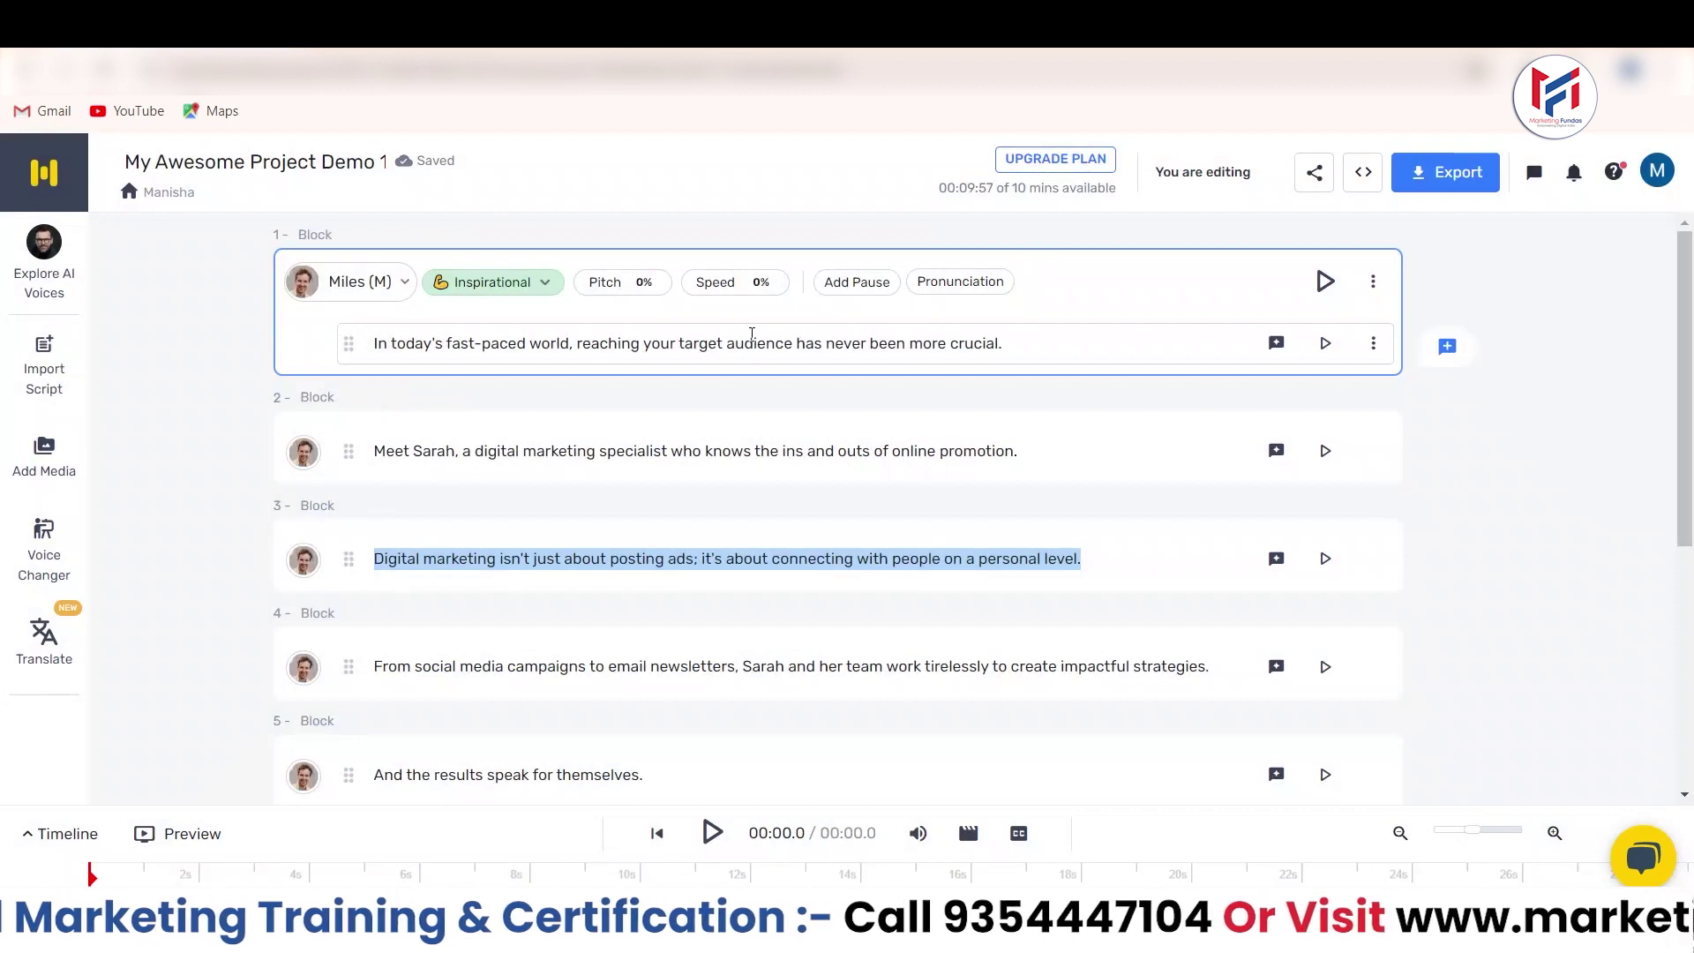
left_click_drag(468, 342, 1094, 351)
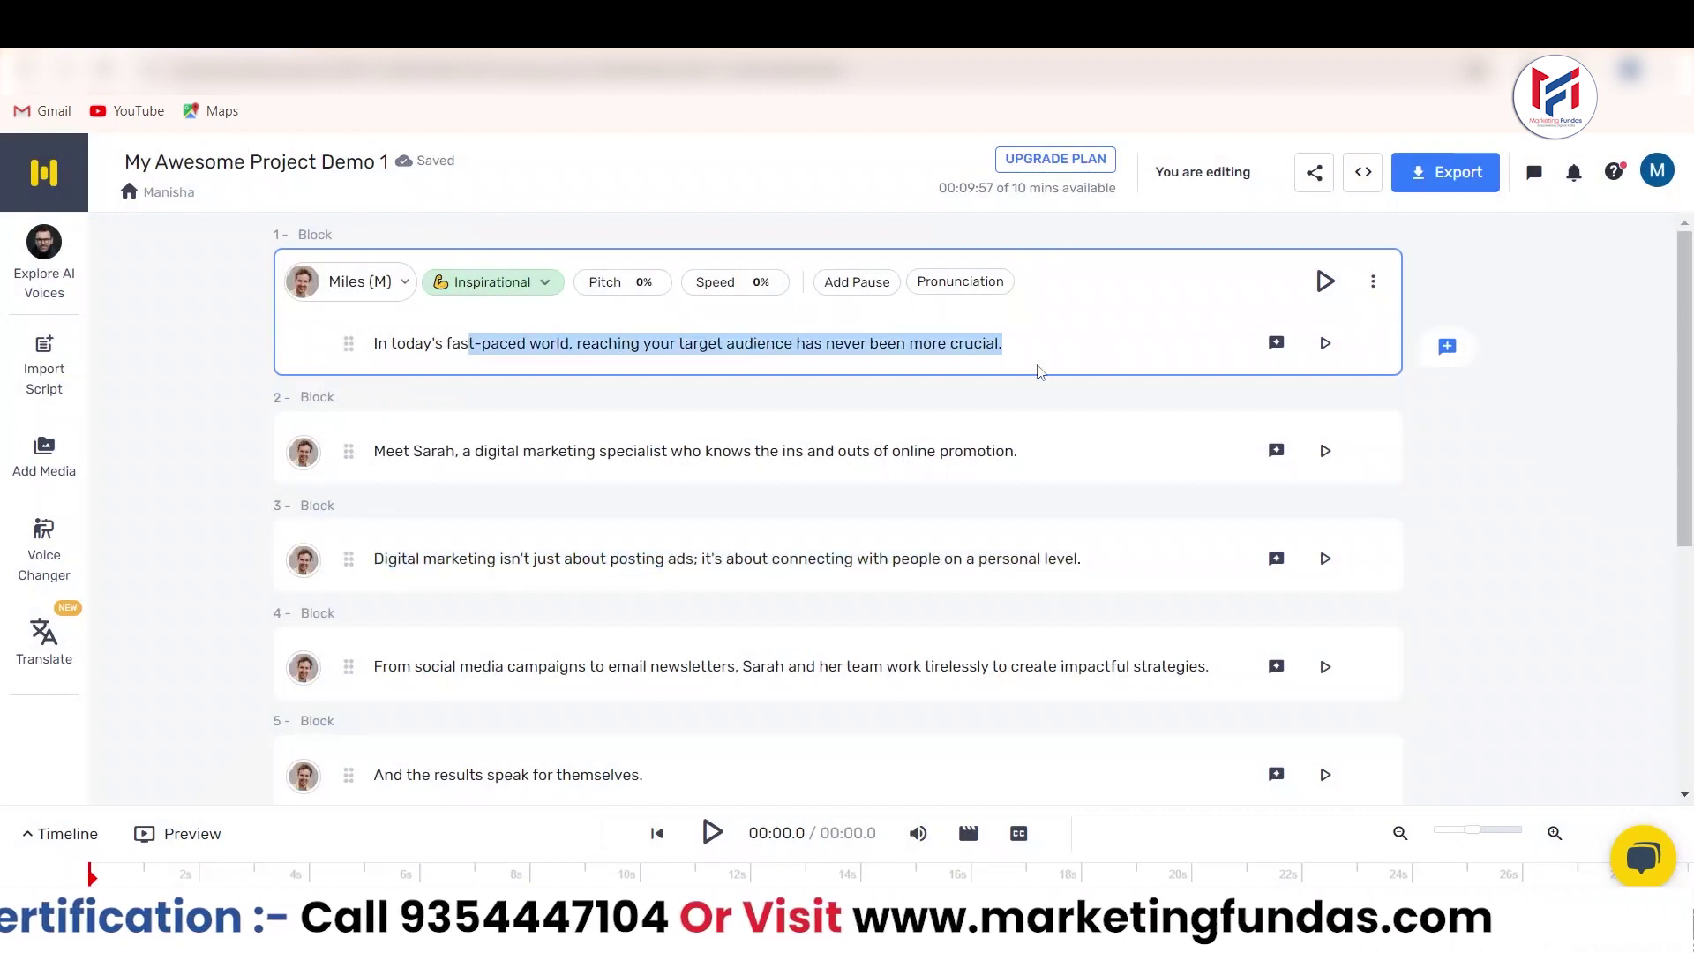
left_click(186, 351)
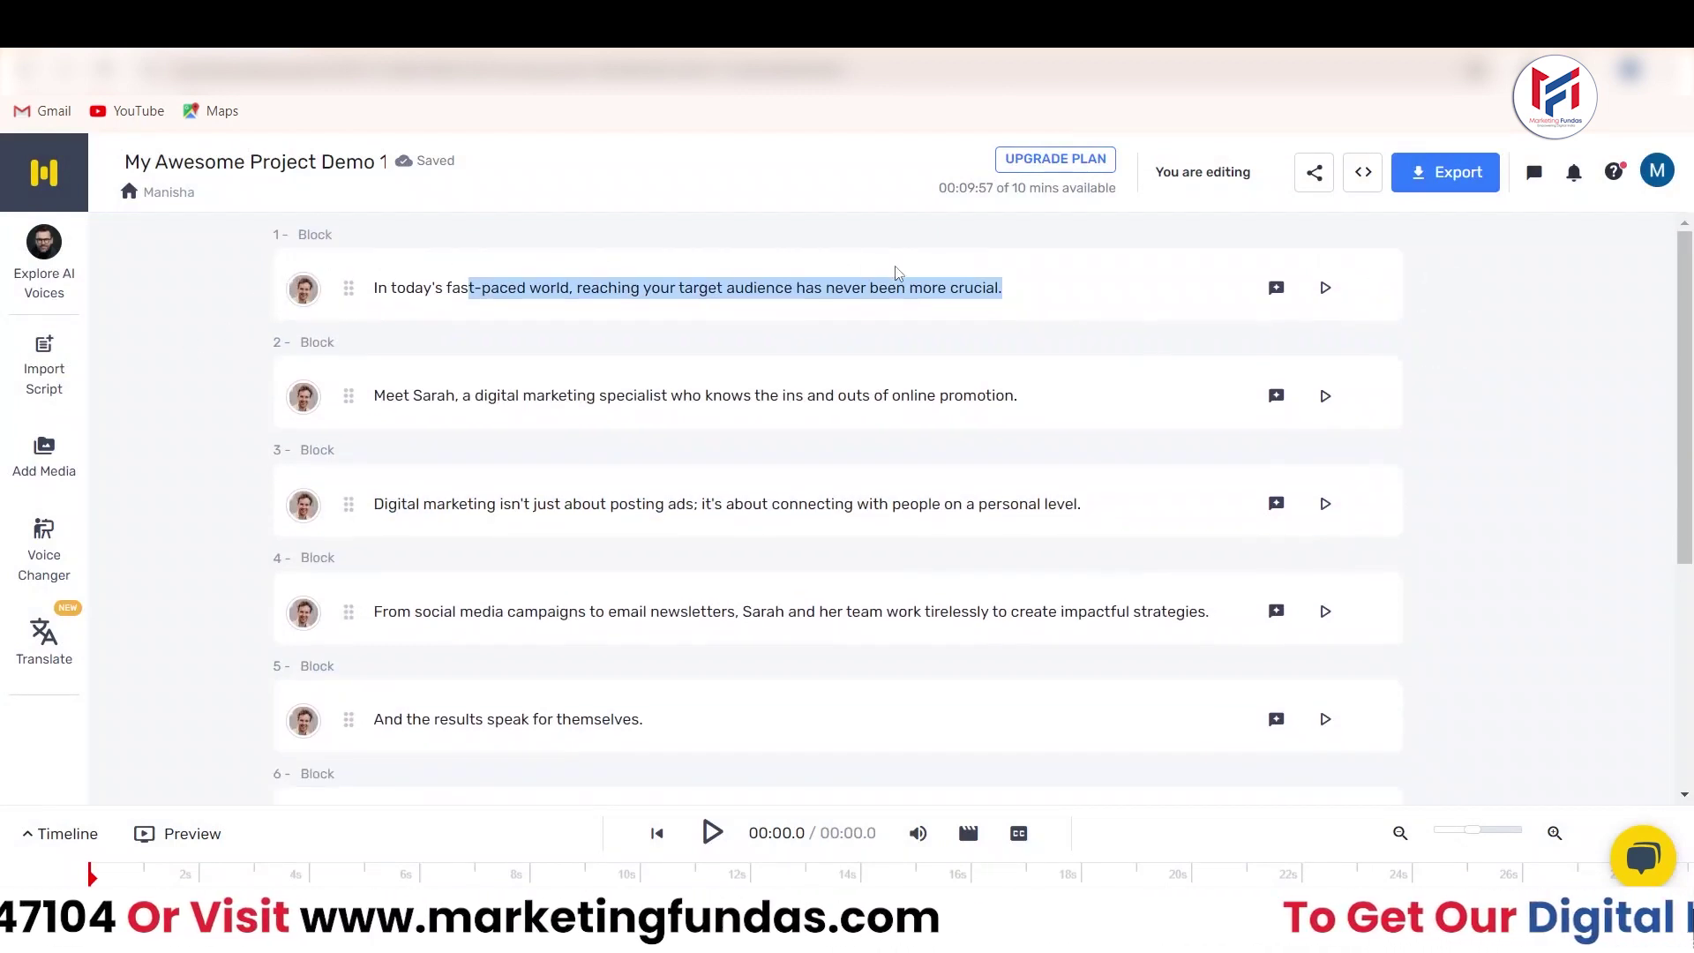
left_click(533, 401)
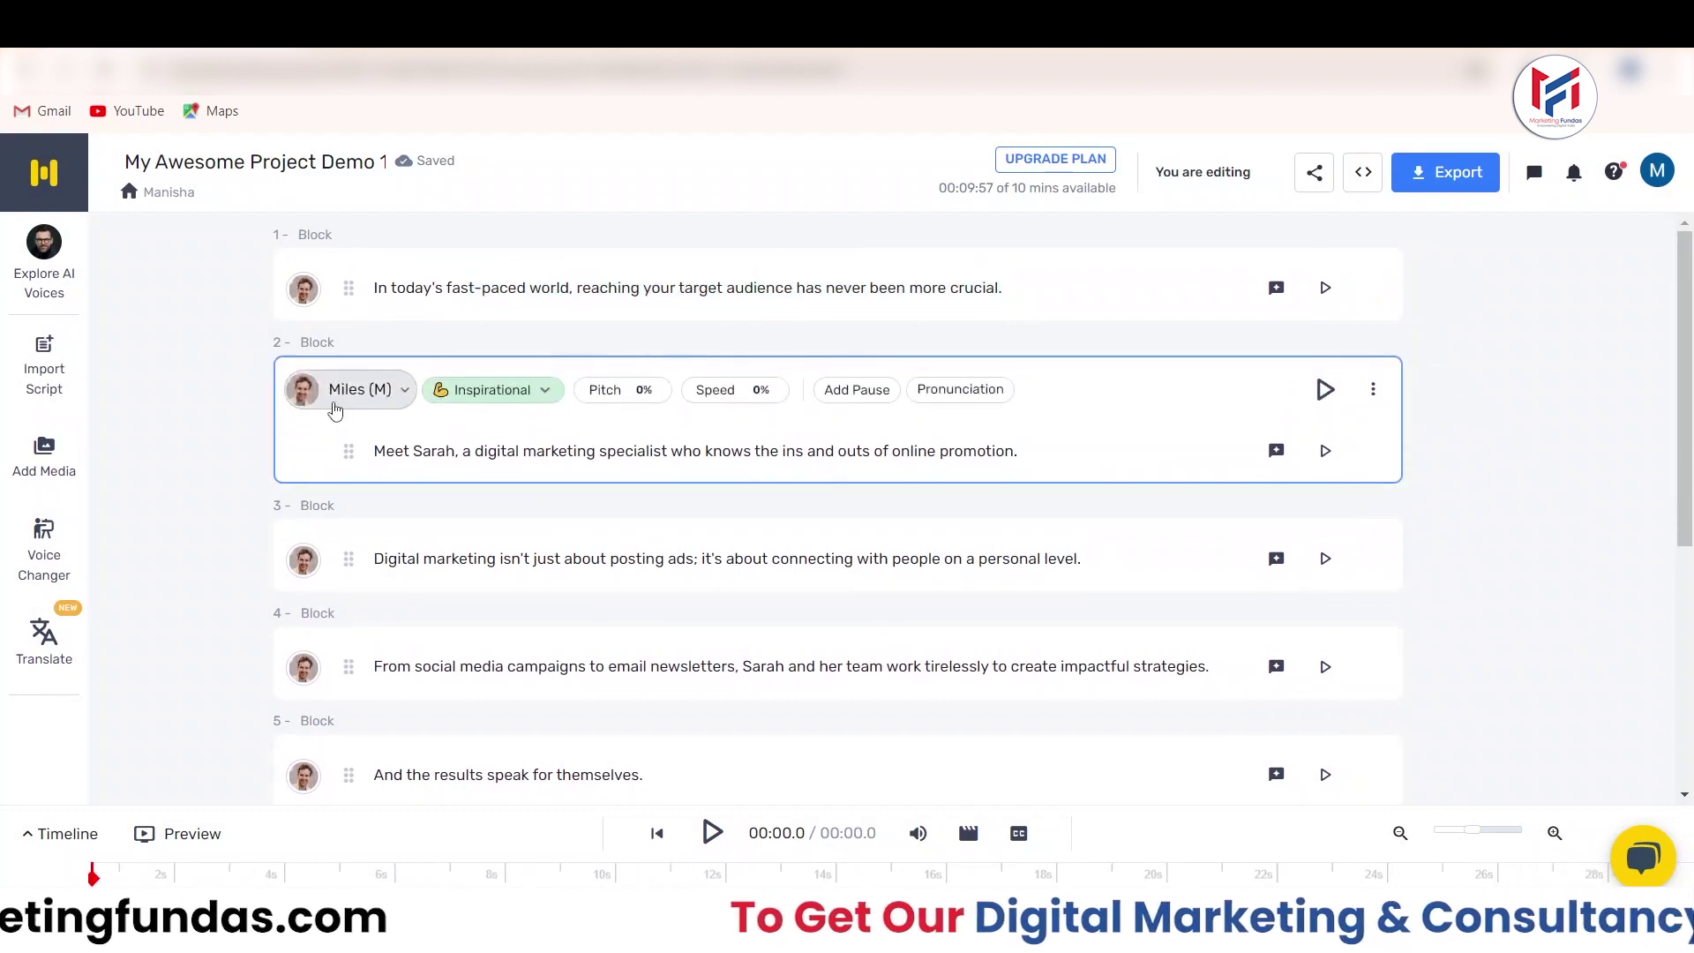
left_click(660, 286)
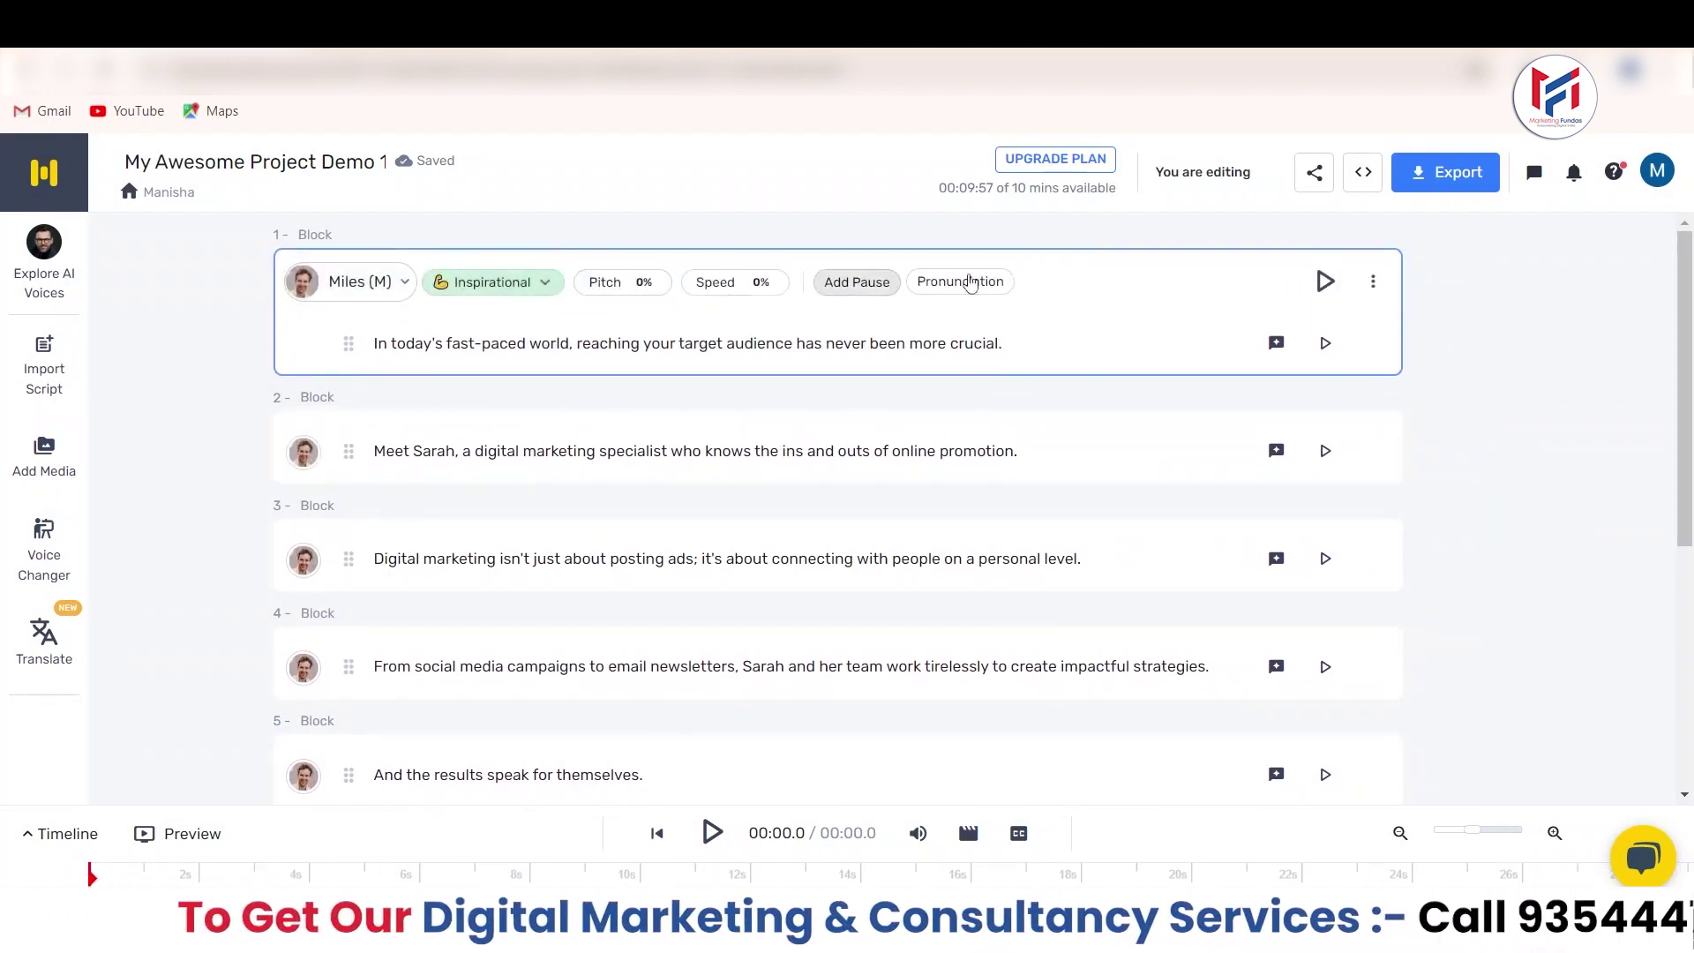
left_click(358, 302)
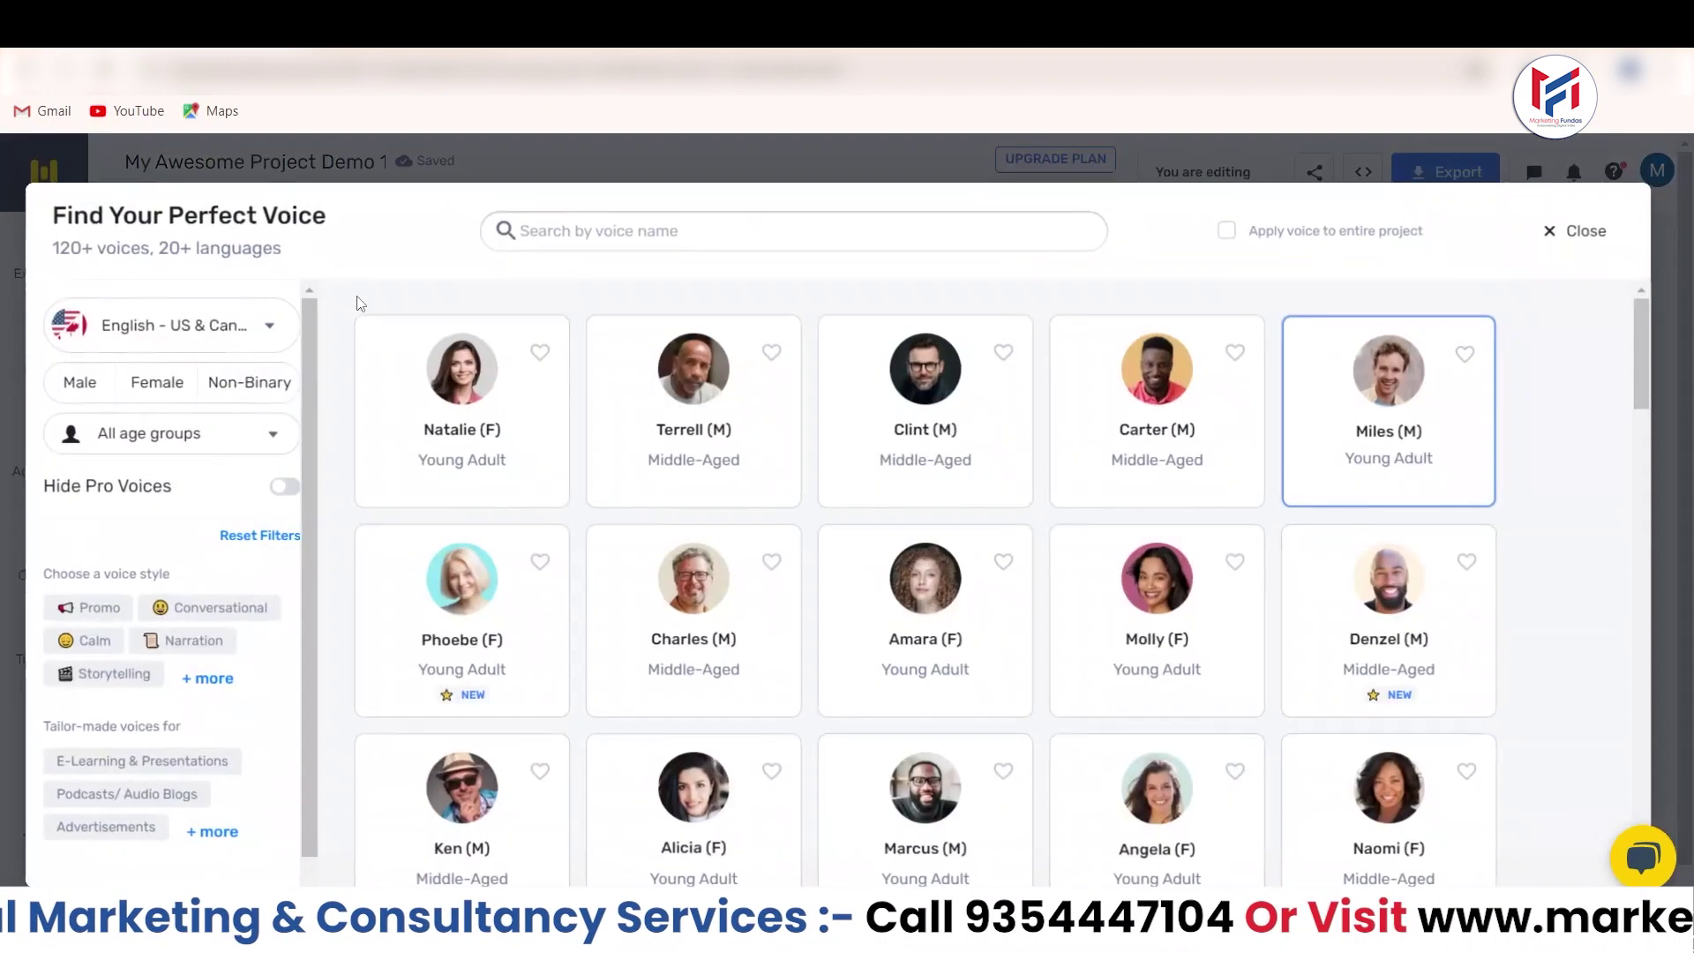
mouse_move(1633, 323)
left_mouse_down()
mouse_move(1628, 385)
mouse_move(1638, 323)
left_mouse_up()
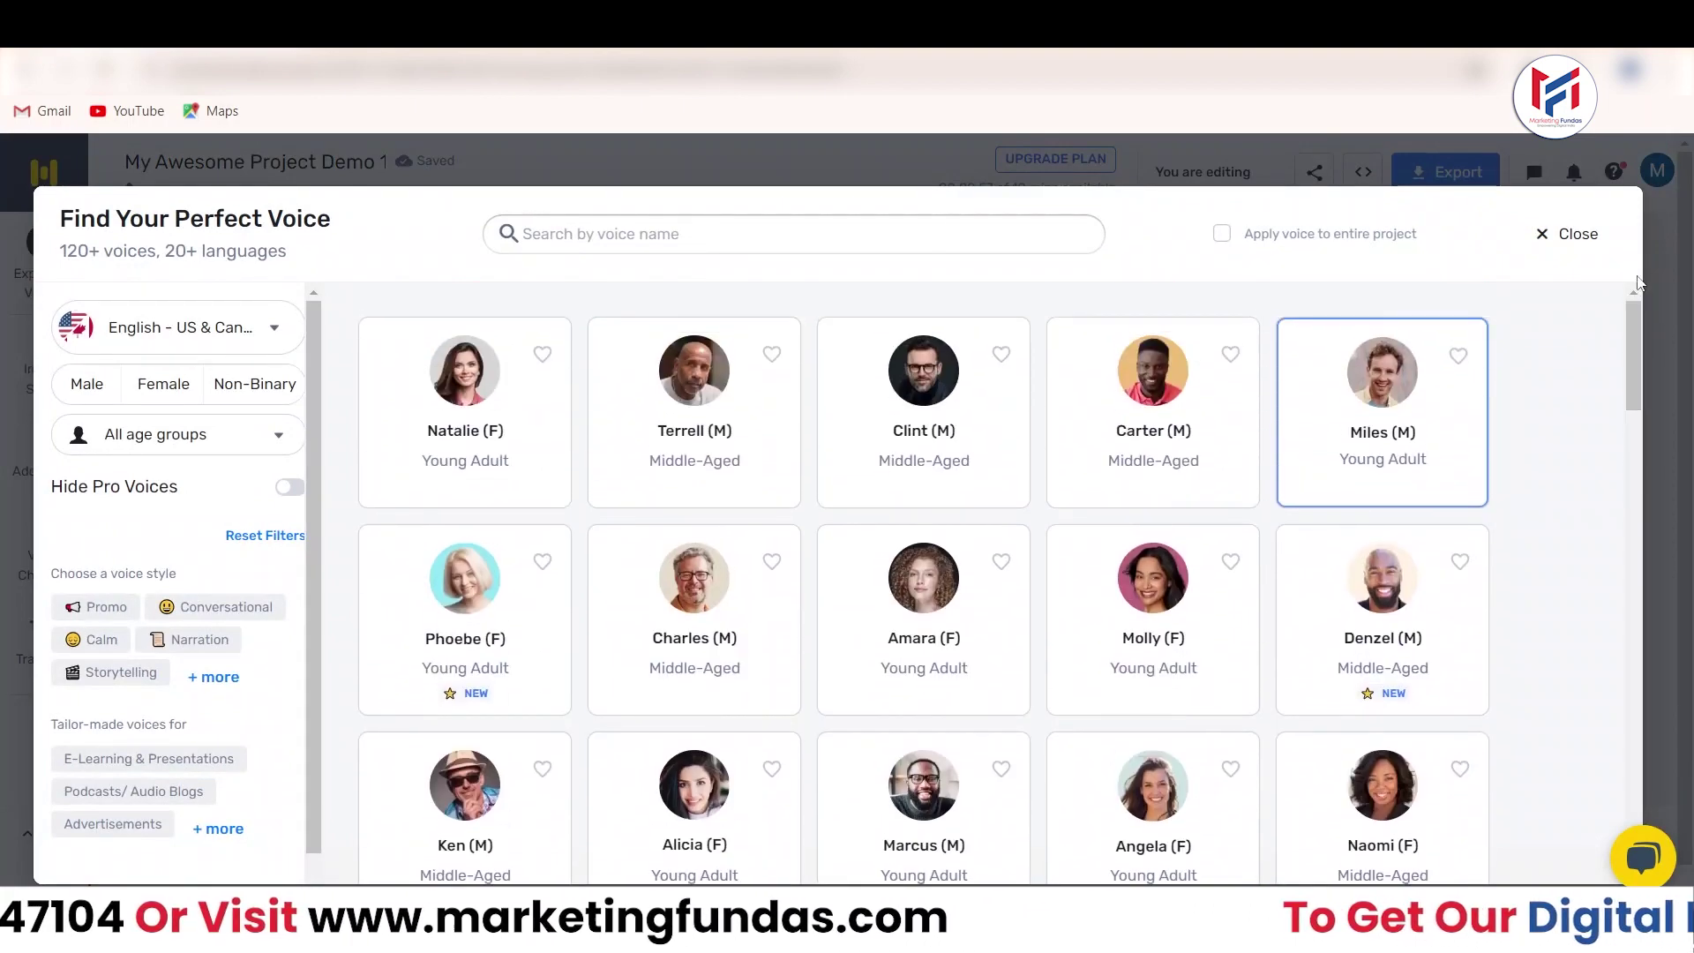
left_click(1568, 233)
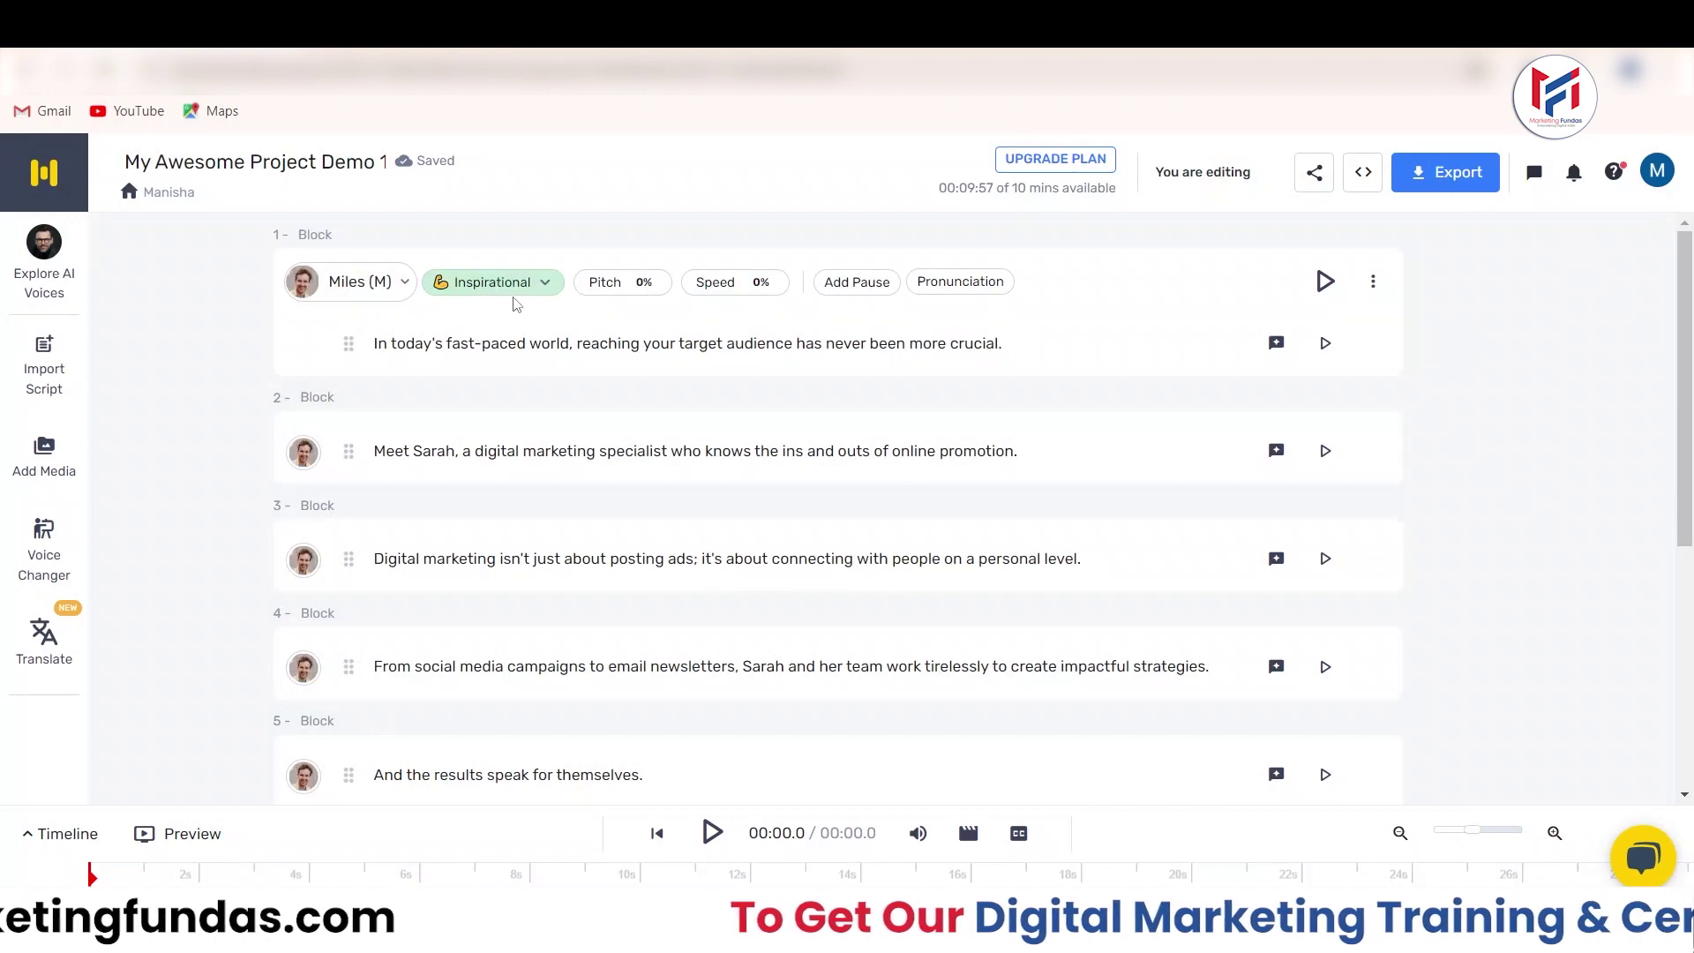
Filter the voice library to male voices with Pro voices hidden, preview the Ethan voice and assign it to block 1
left_click(360, 283)
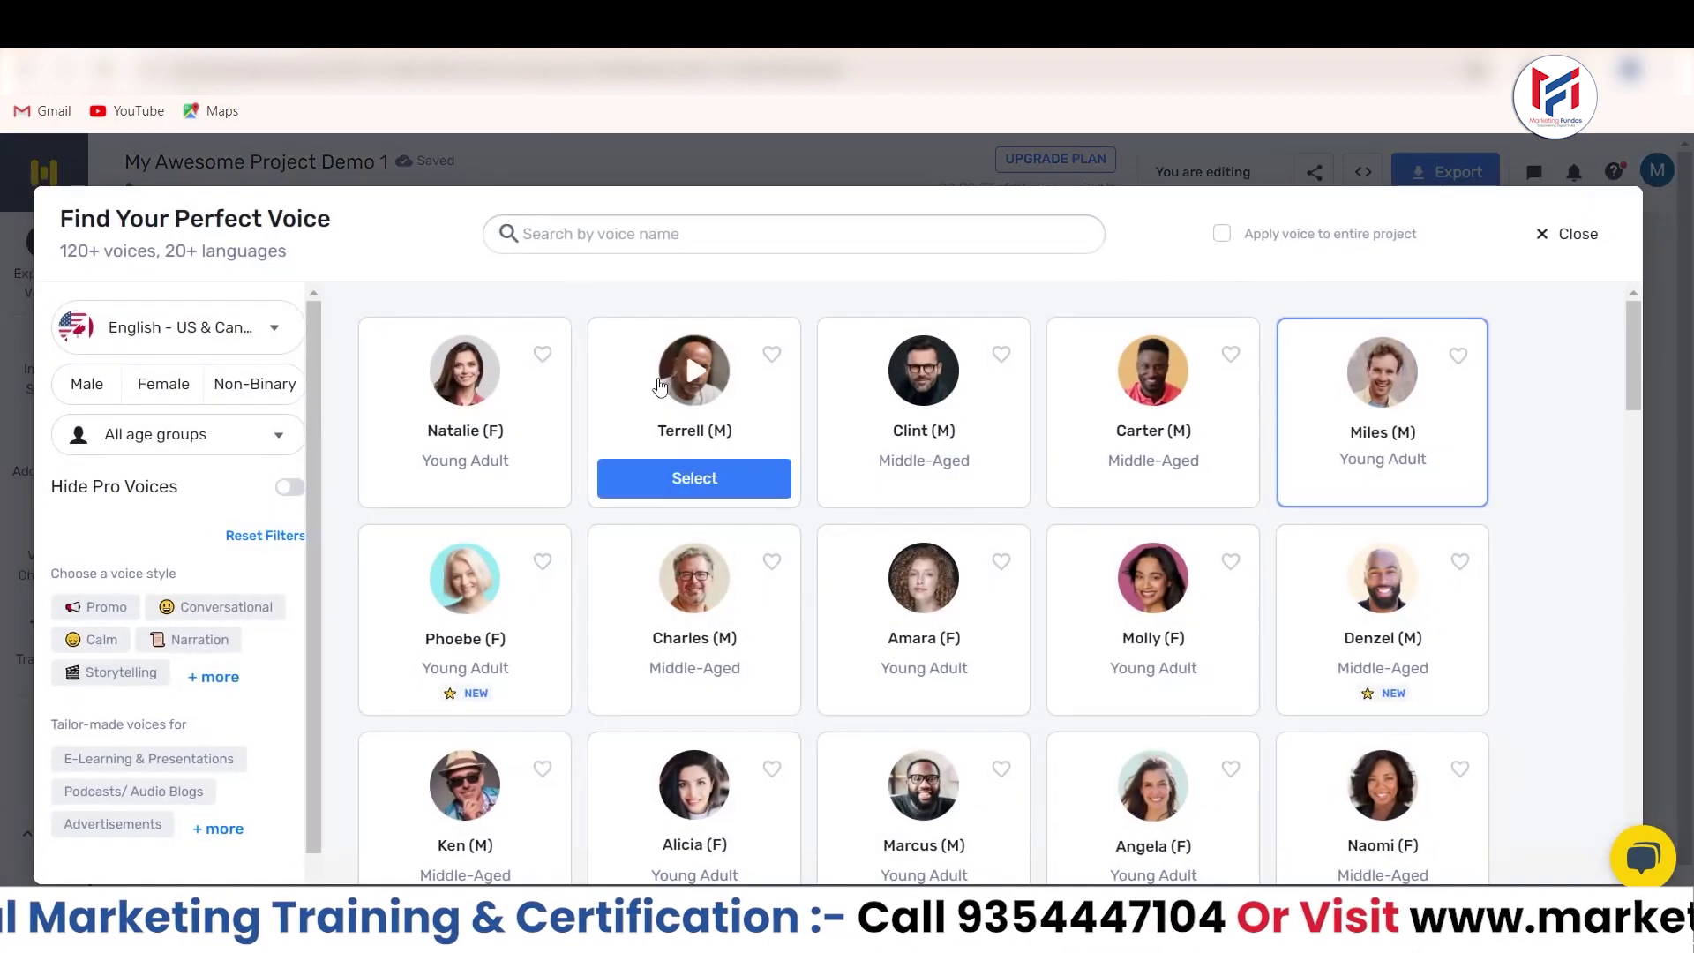
left_click(283, 485)
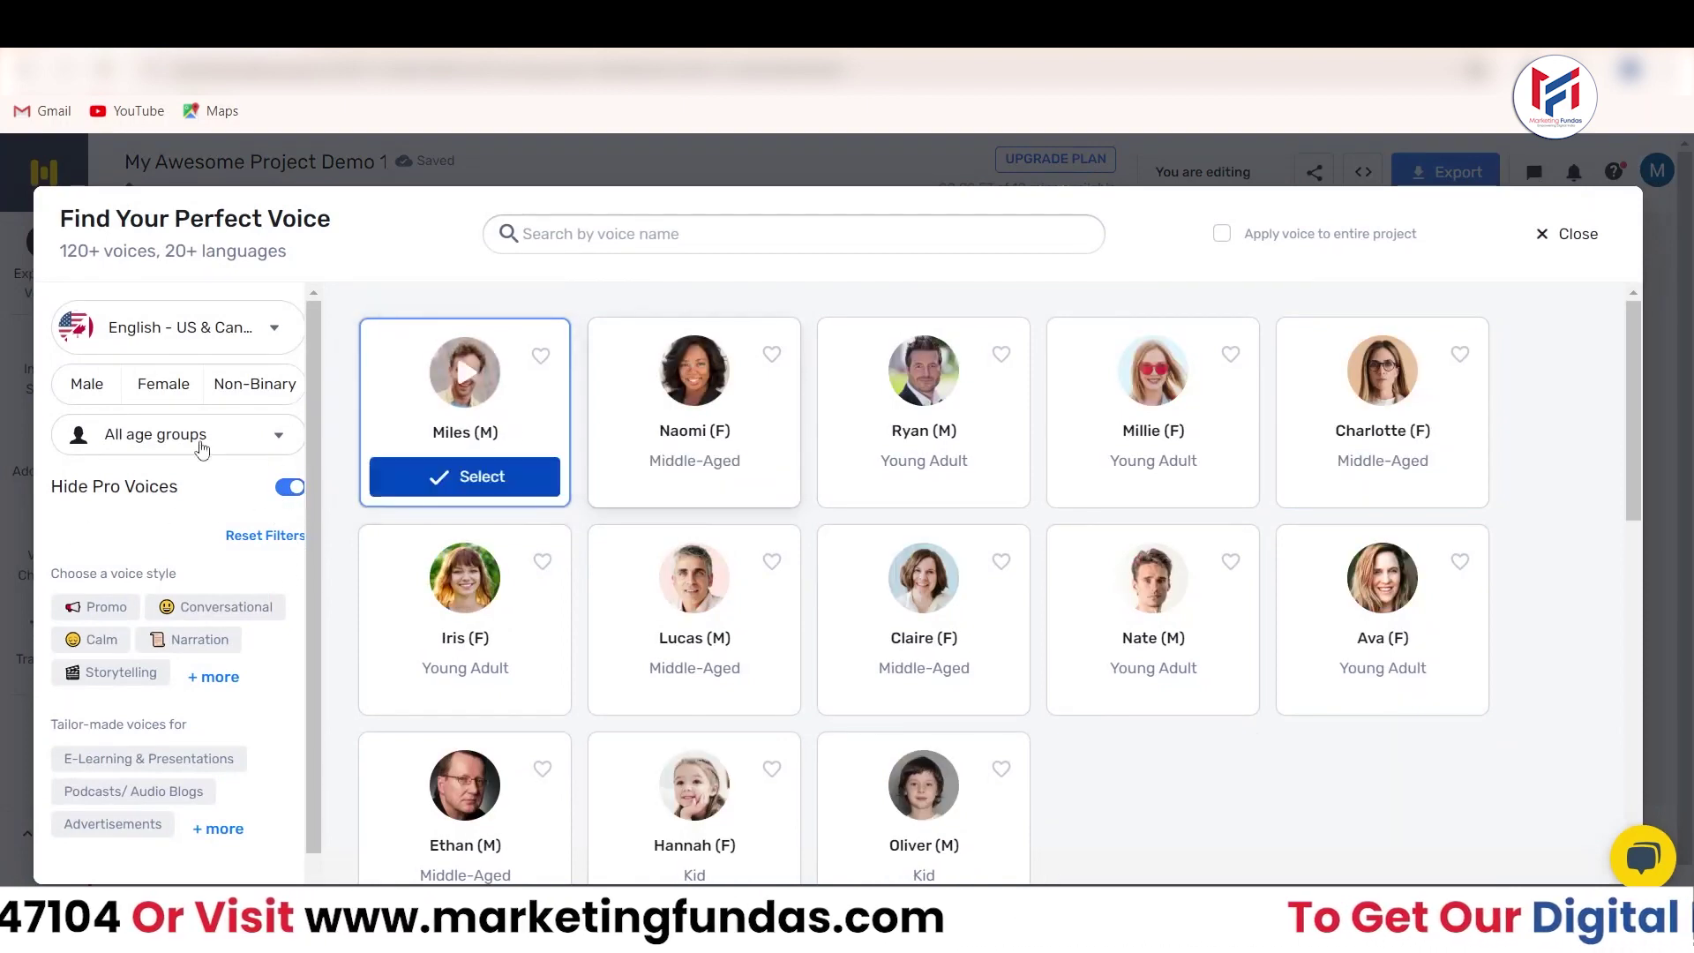
left_click(106, 388)
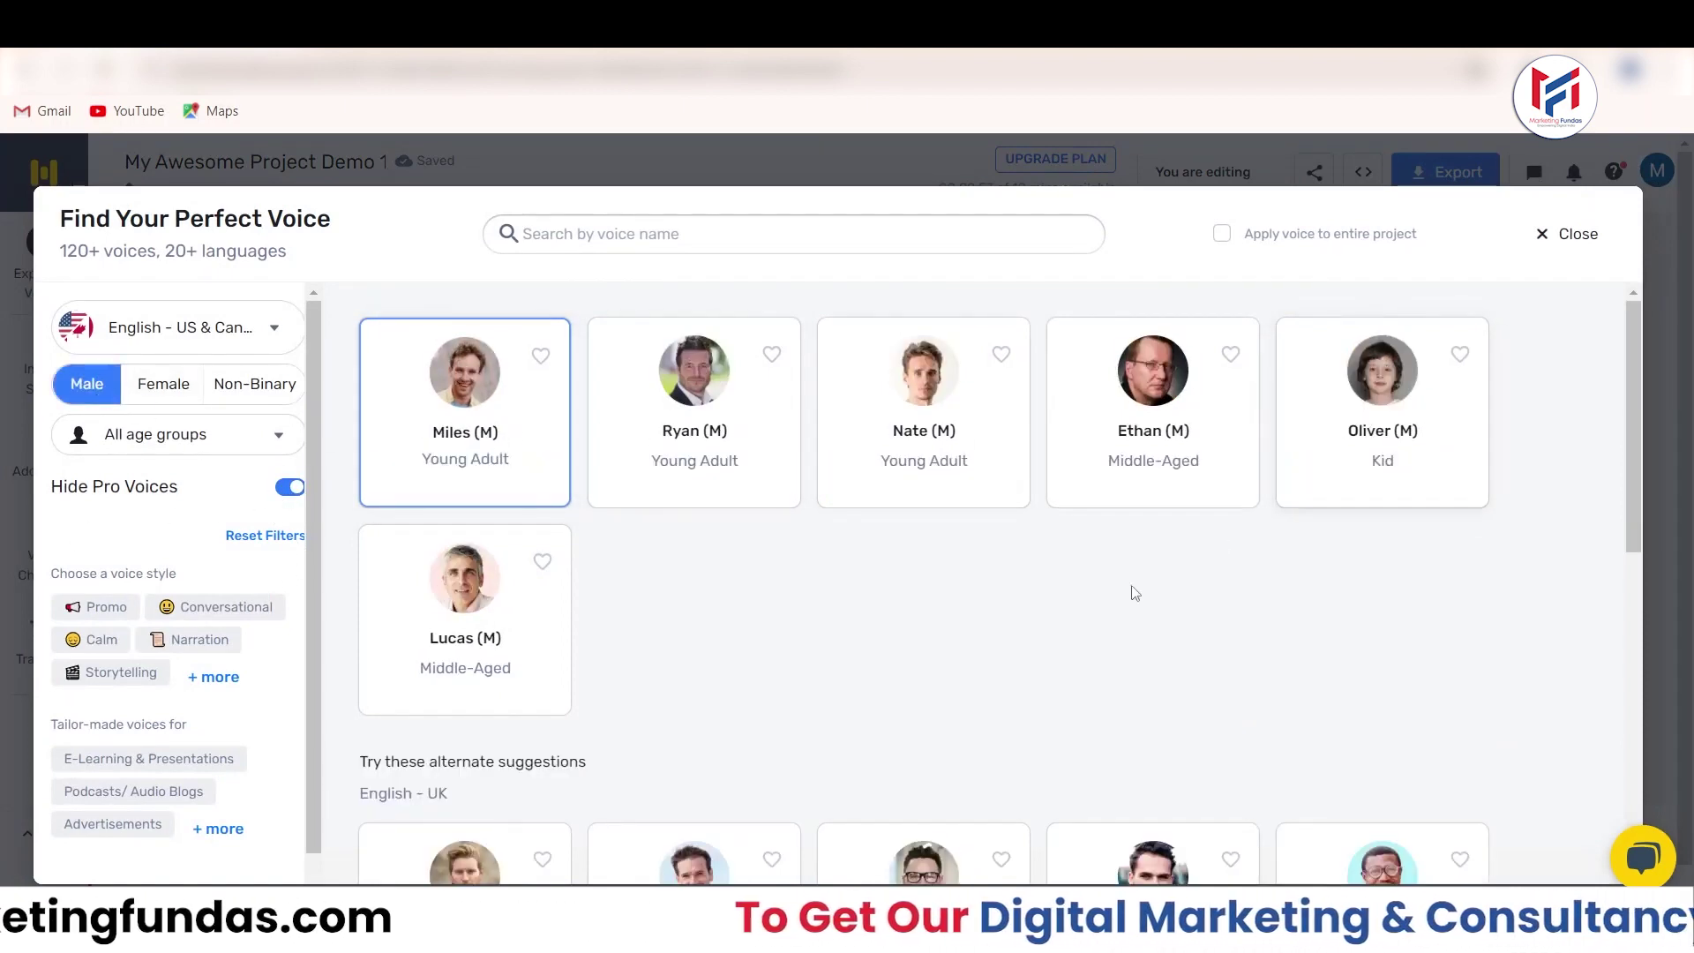
left_click(1153, 372)
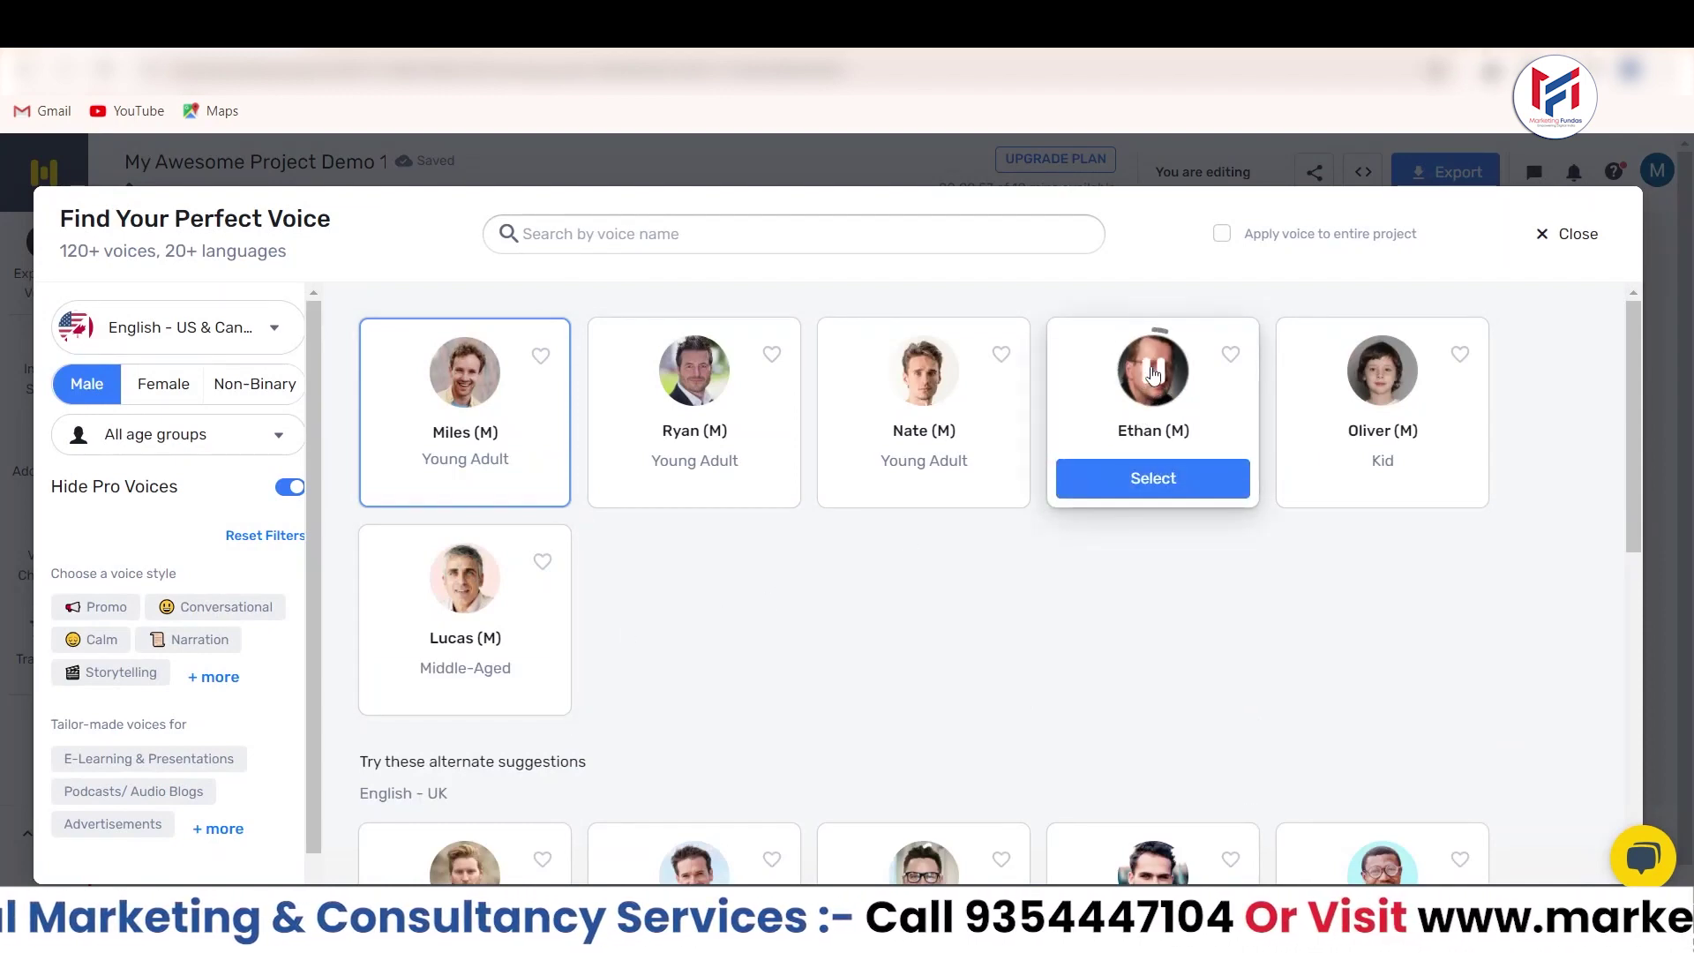
left_click(1143, 483)
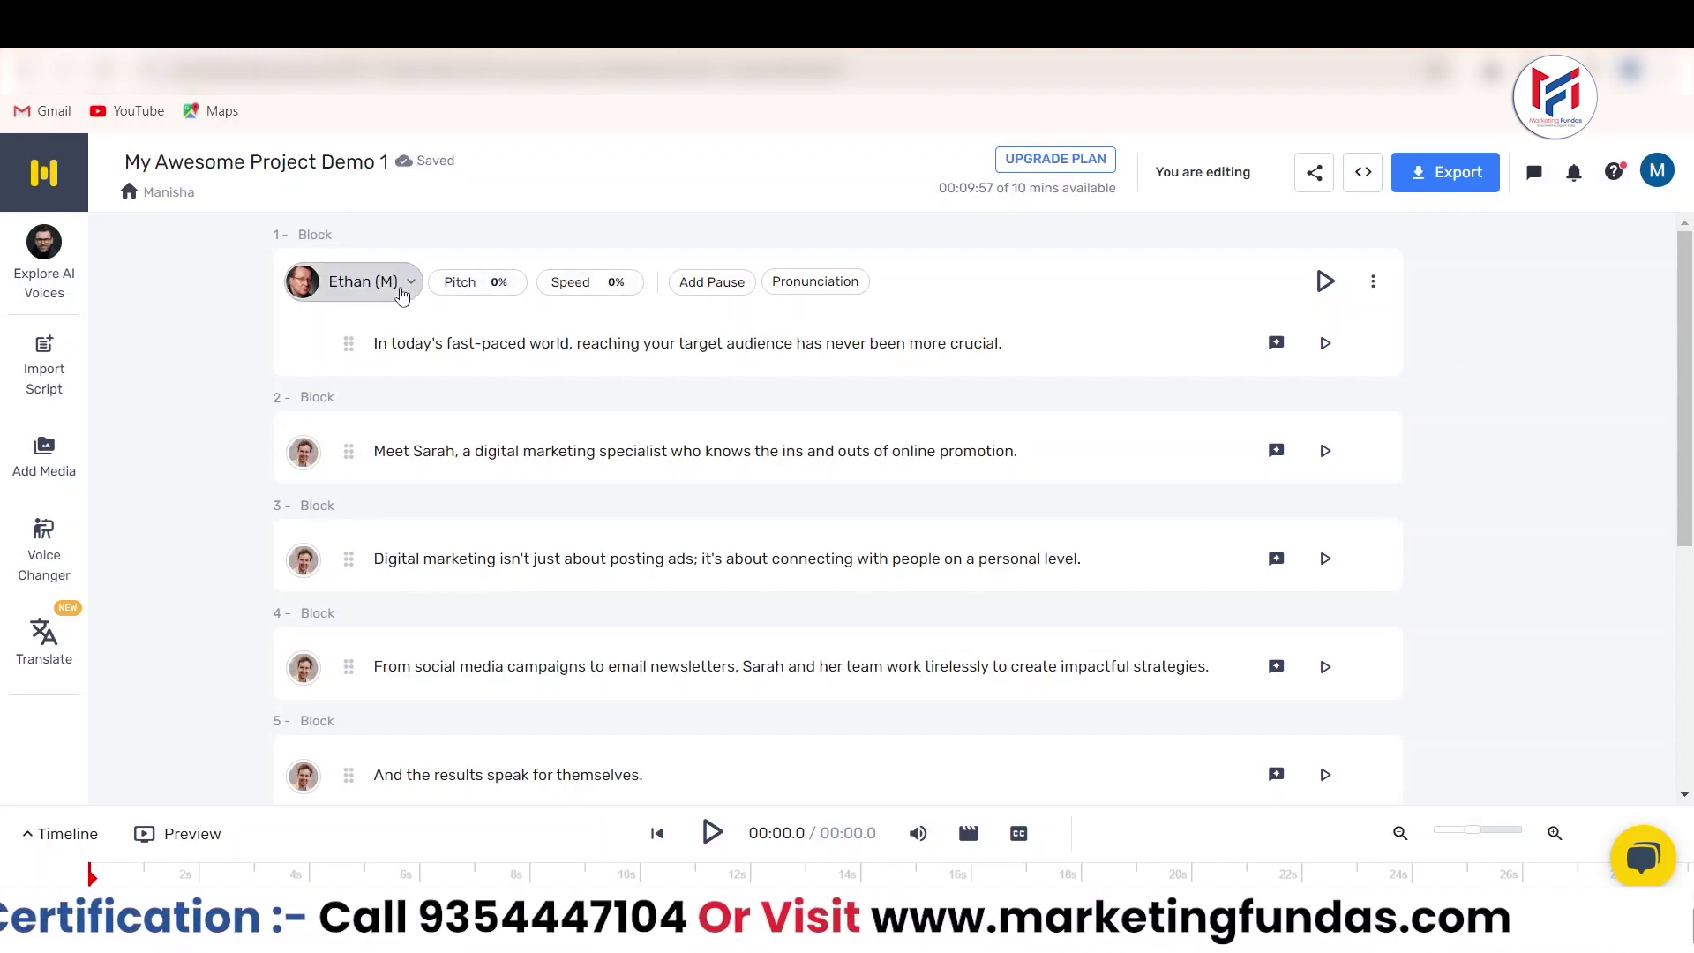
Assign the male, non-Pro Miles voice to block 1 again and set its speaking style to Inspirational
left_click(309, 283)
scroll(1589, 353, "up", 10)
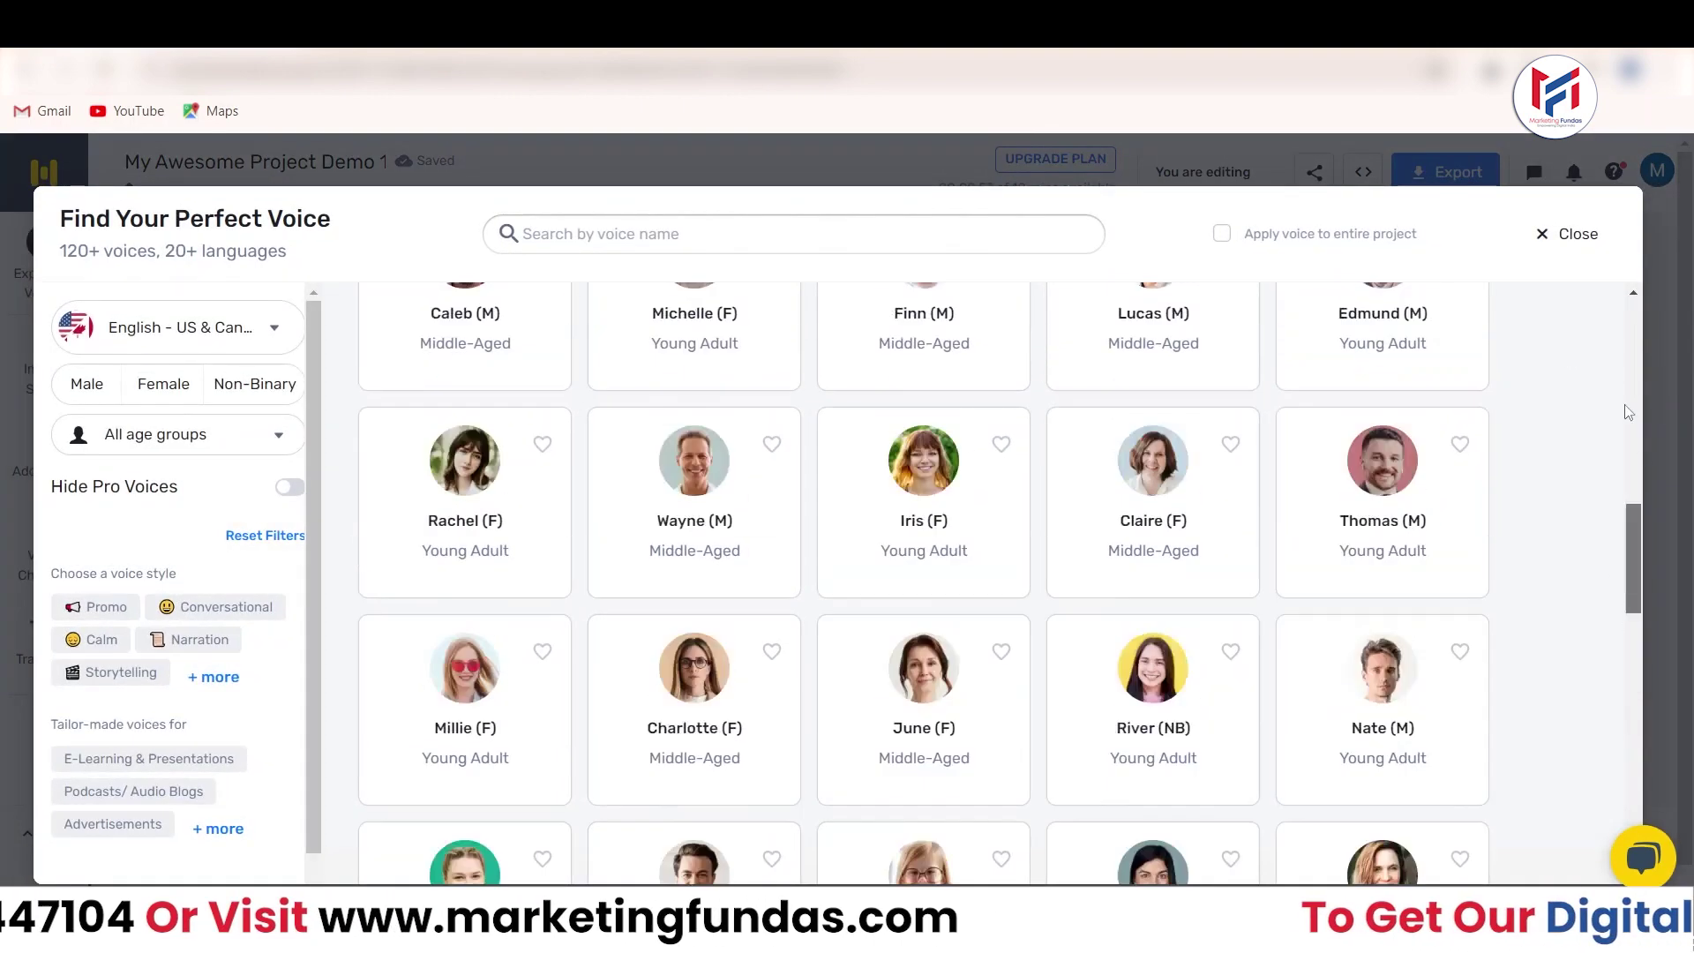
left_click(1566, 234)
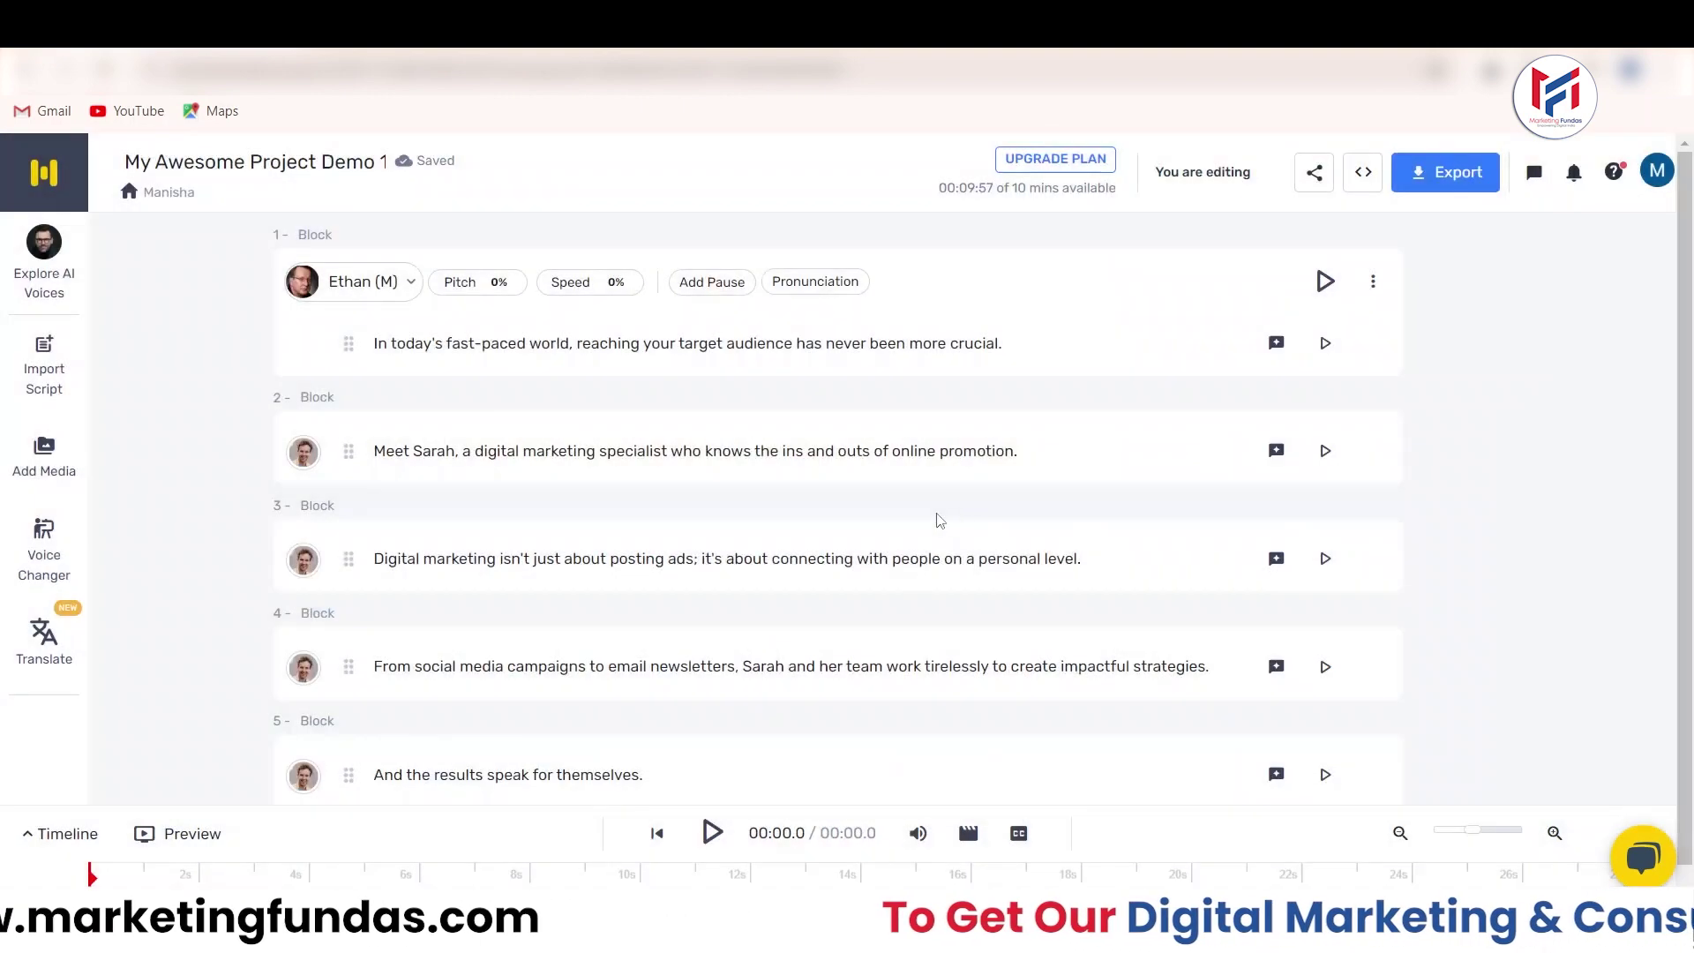
left_click(464, 347)
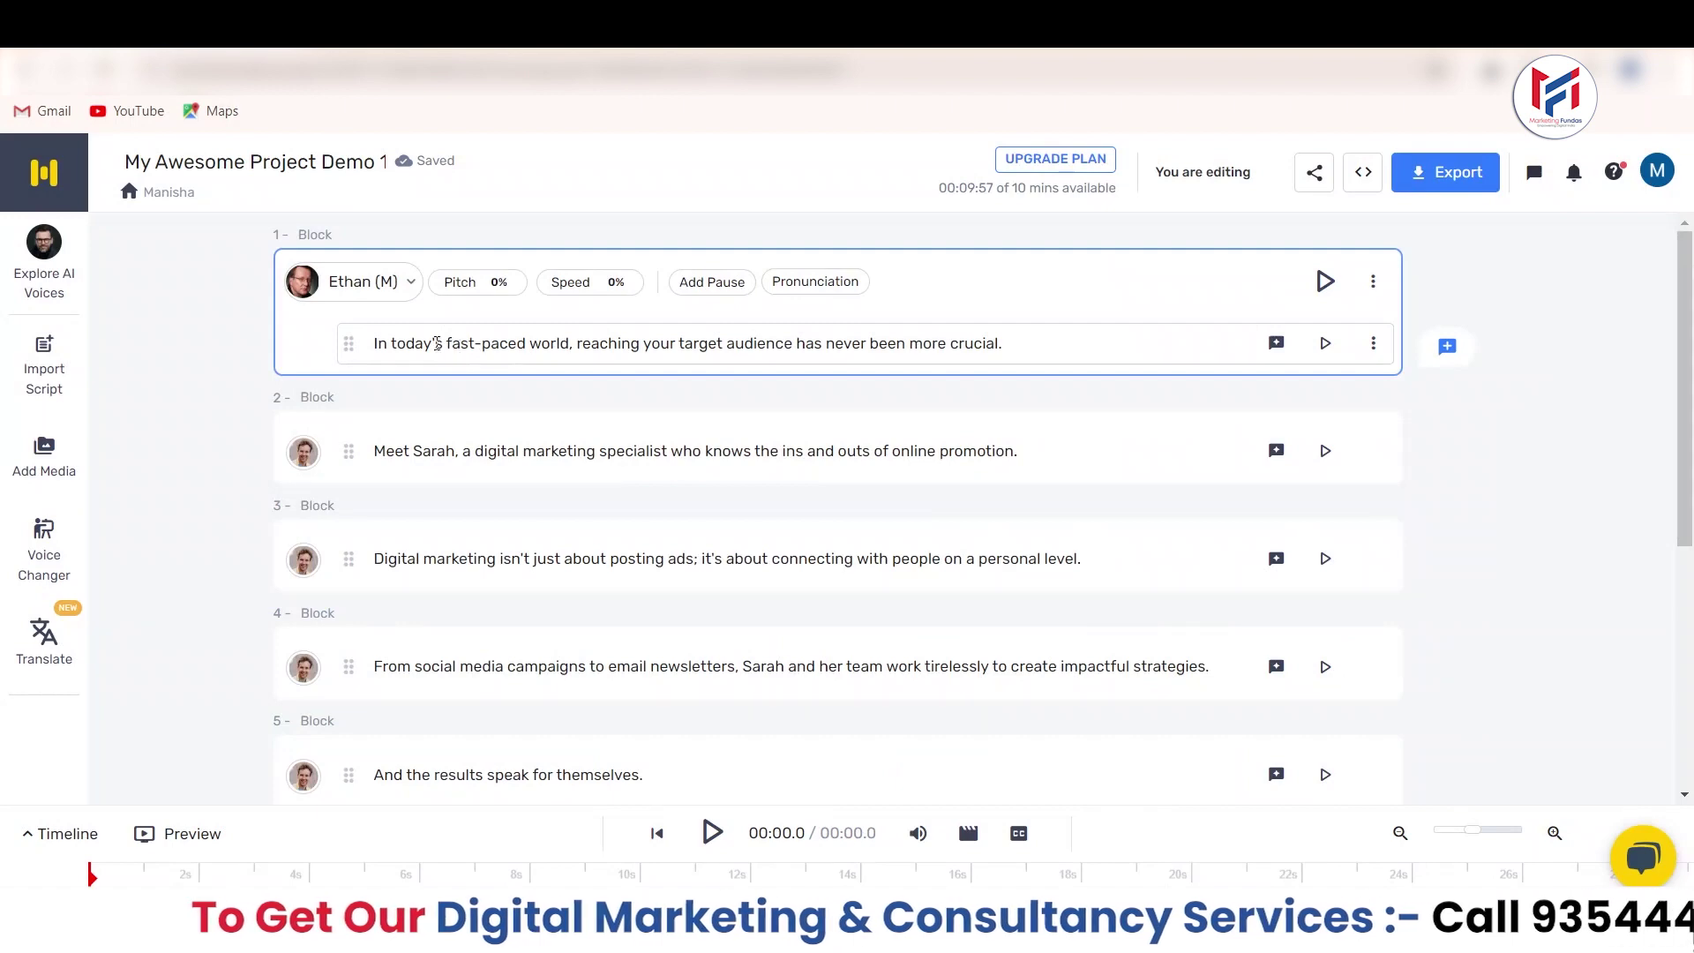
left_click(304, 284)
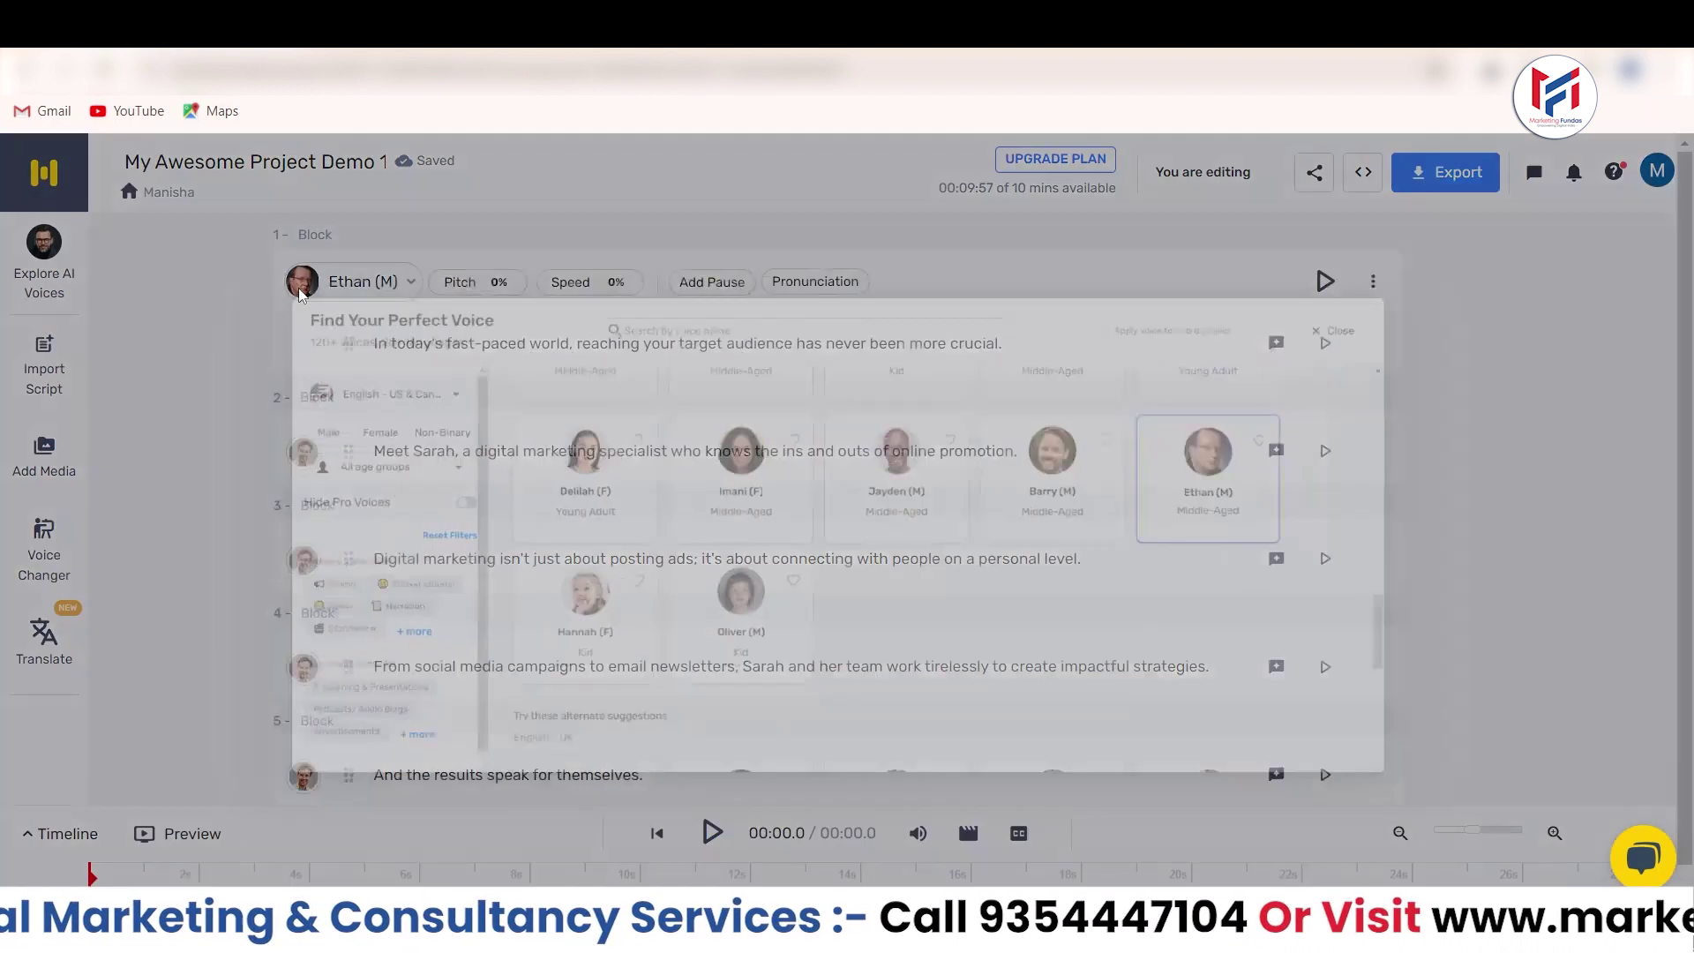
scroll(1411, 529, "up", 10)
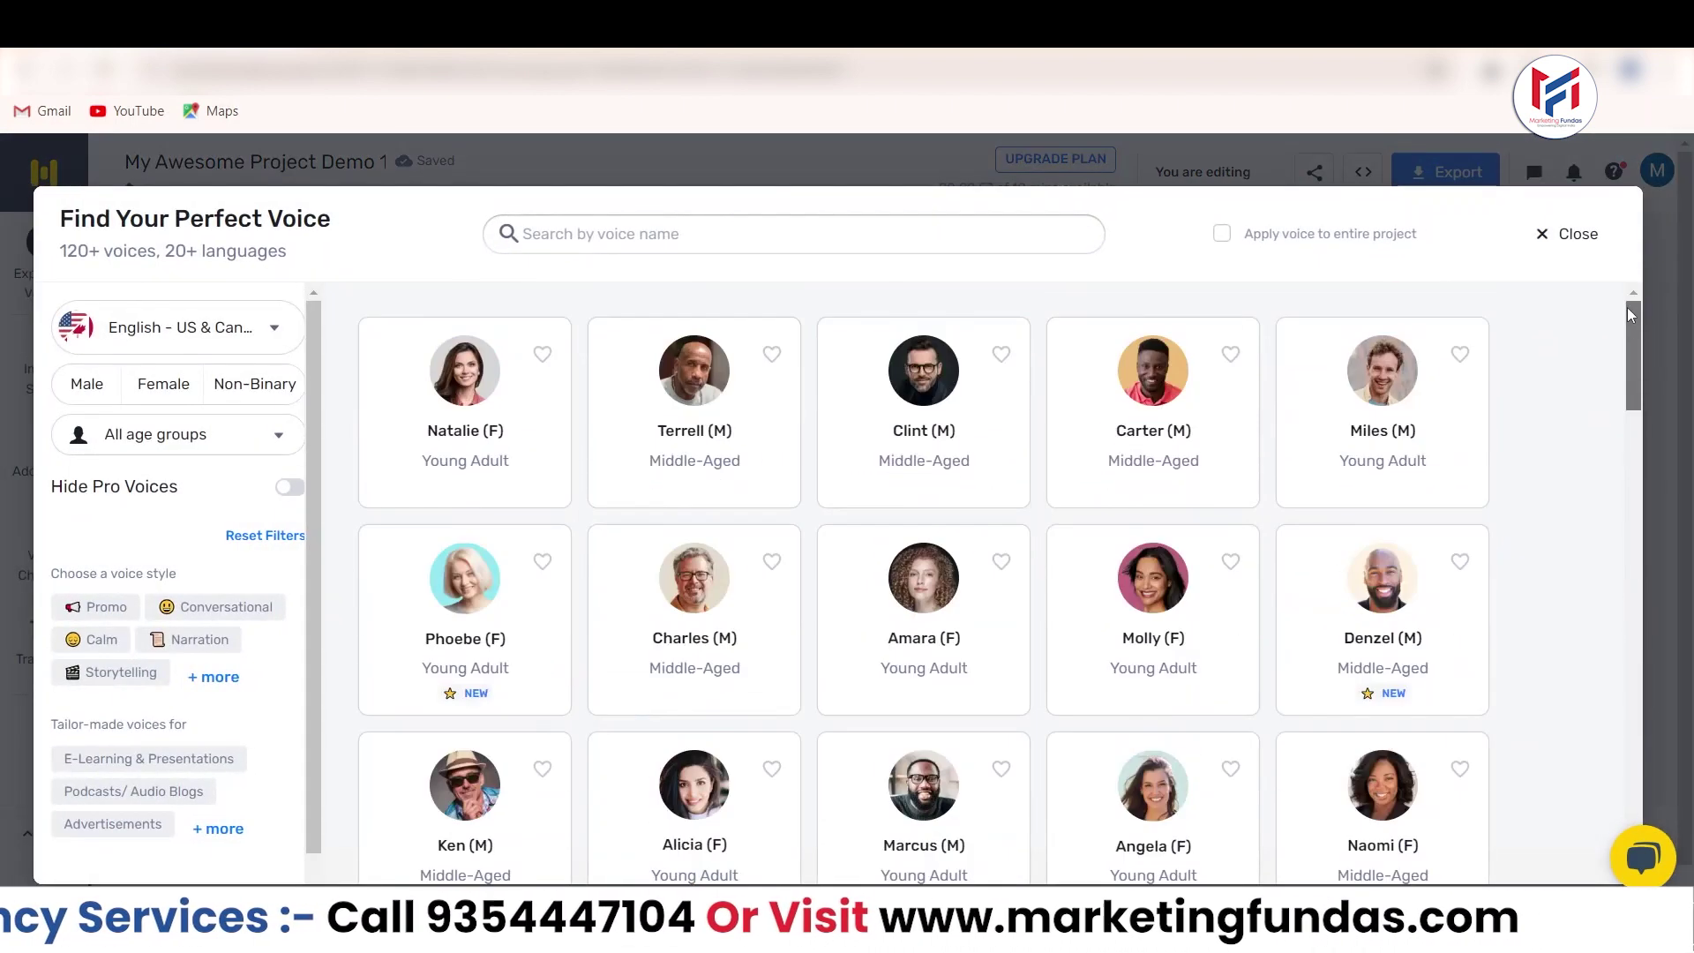
left_click(74, 385)
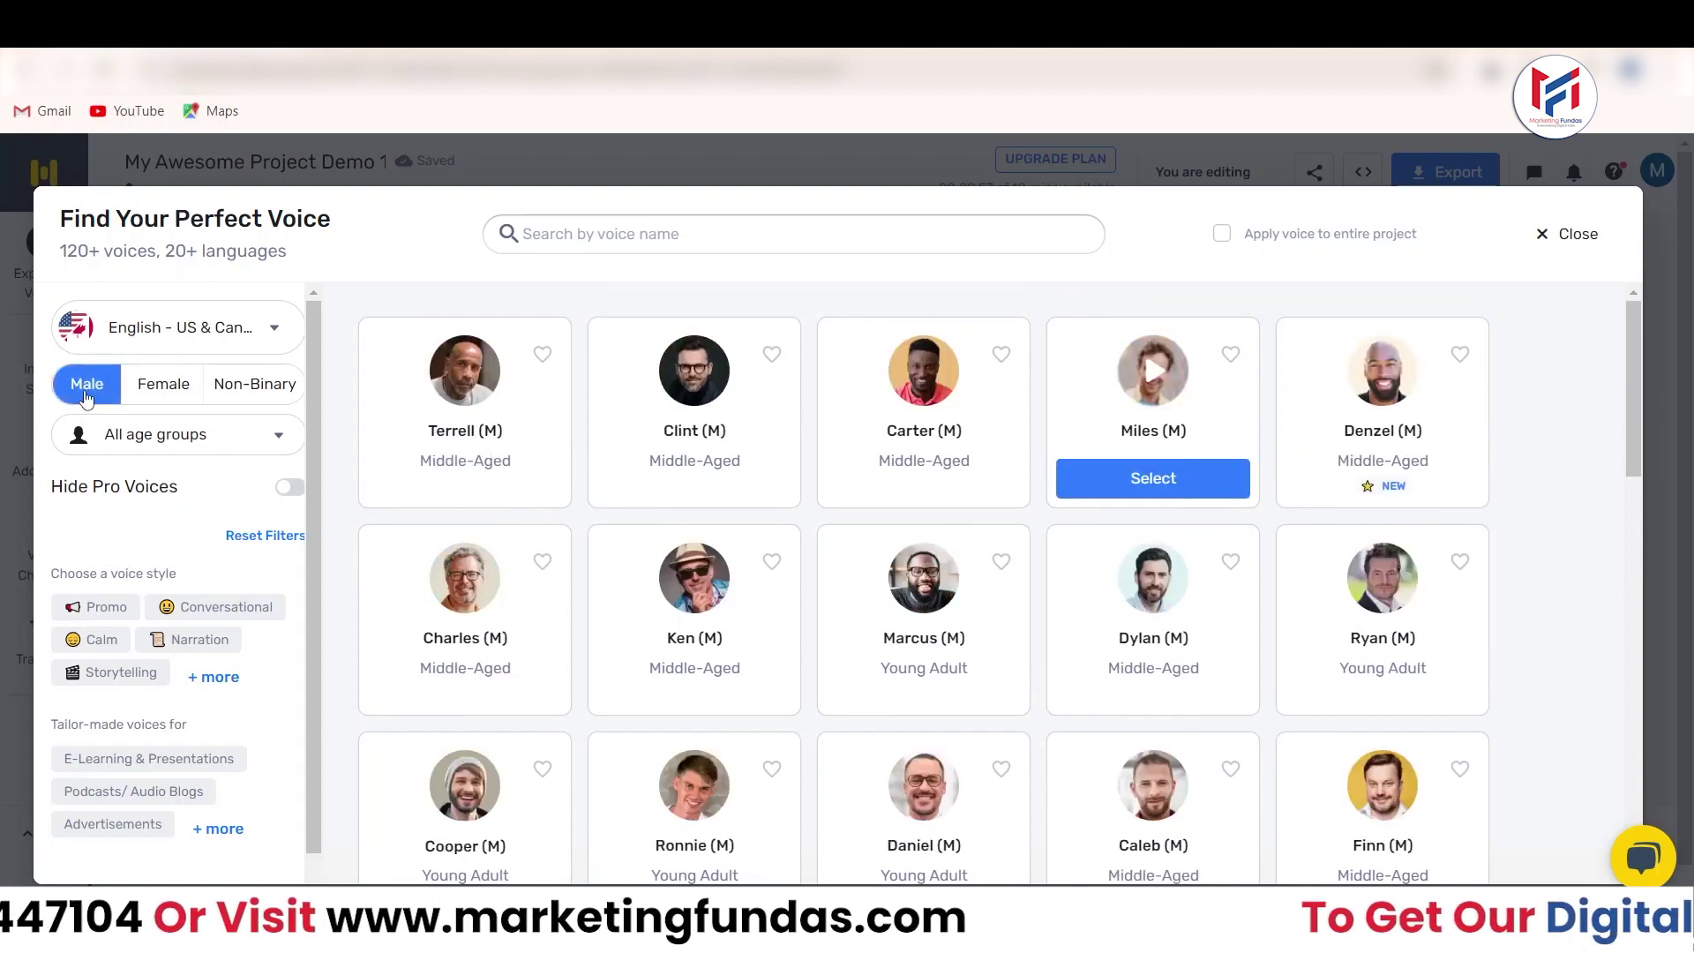
left_click(288, 487)
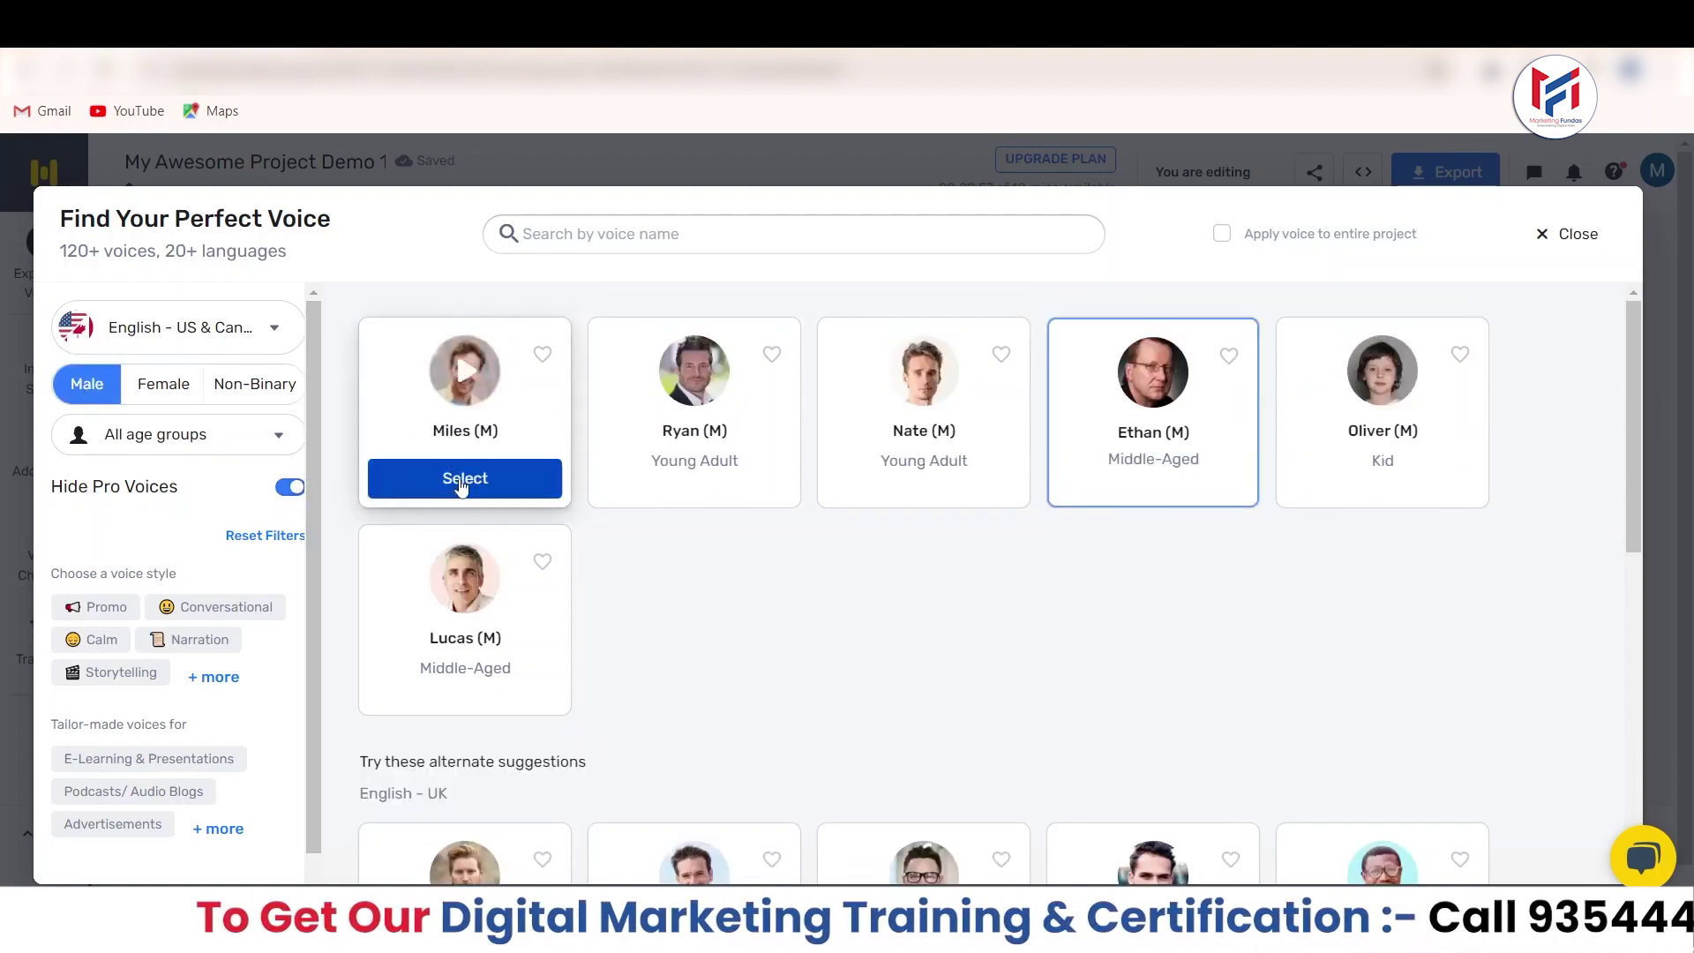
left_click(460, 484)
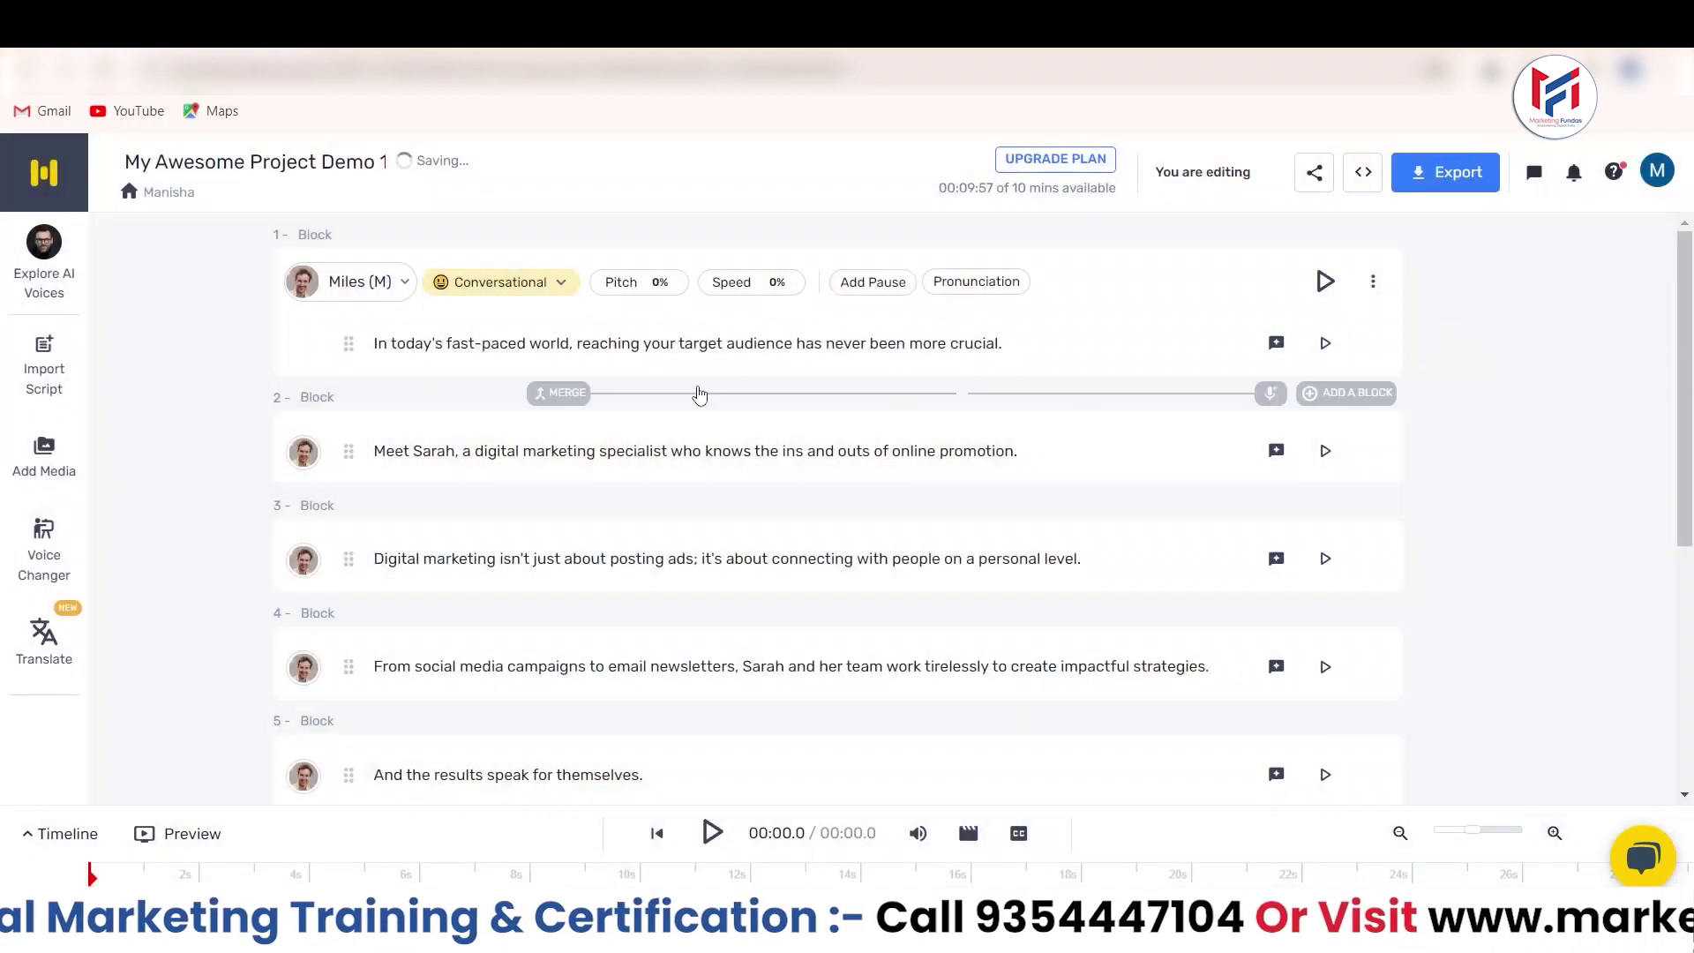
left_click(484, 297)
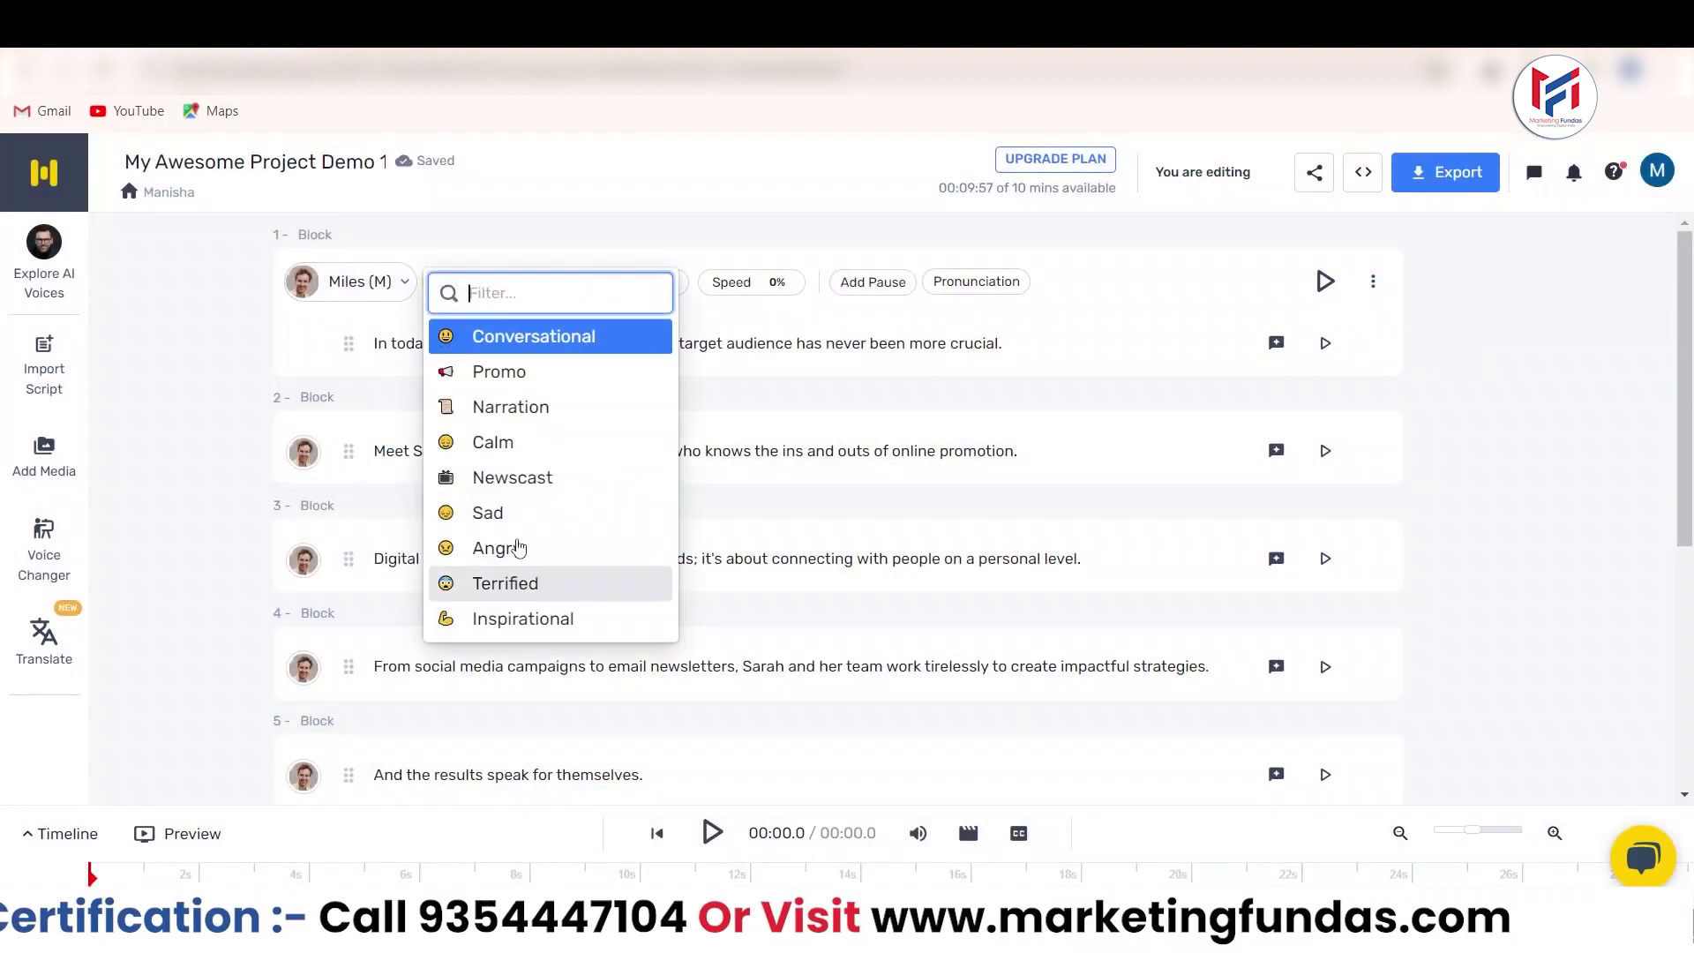
left_click(523, 620)
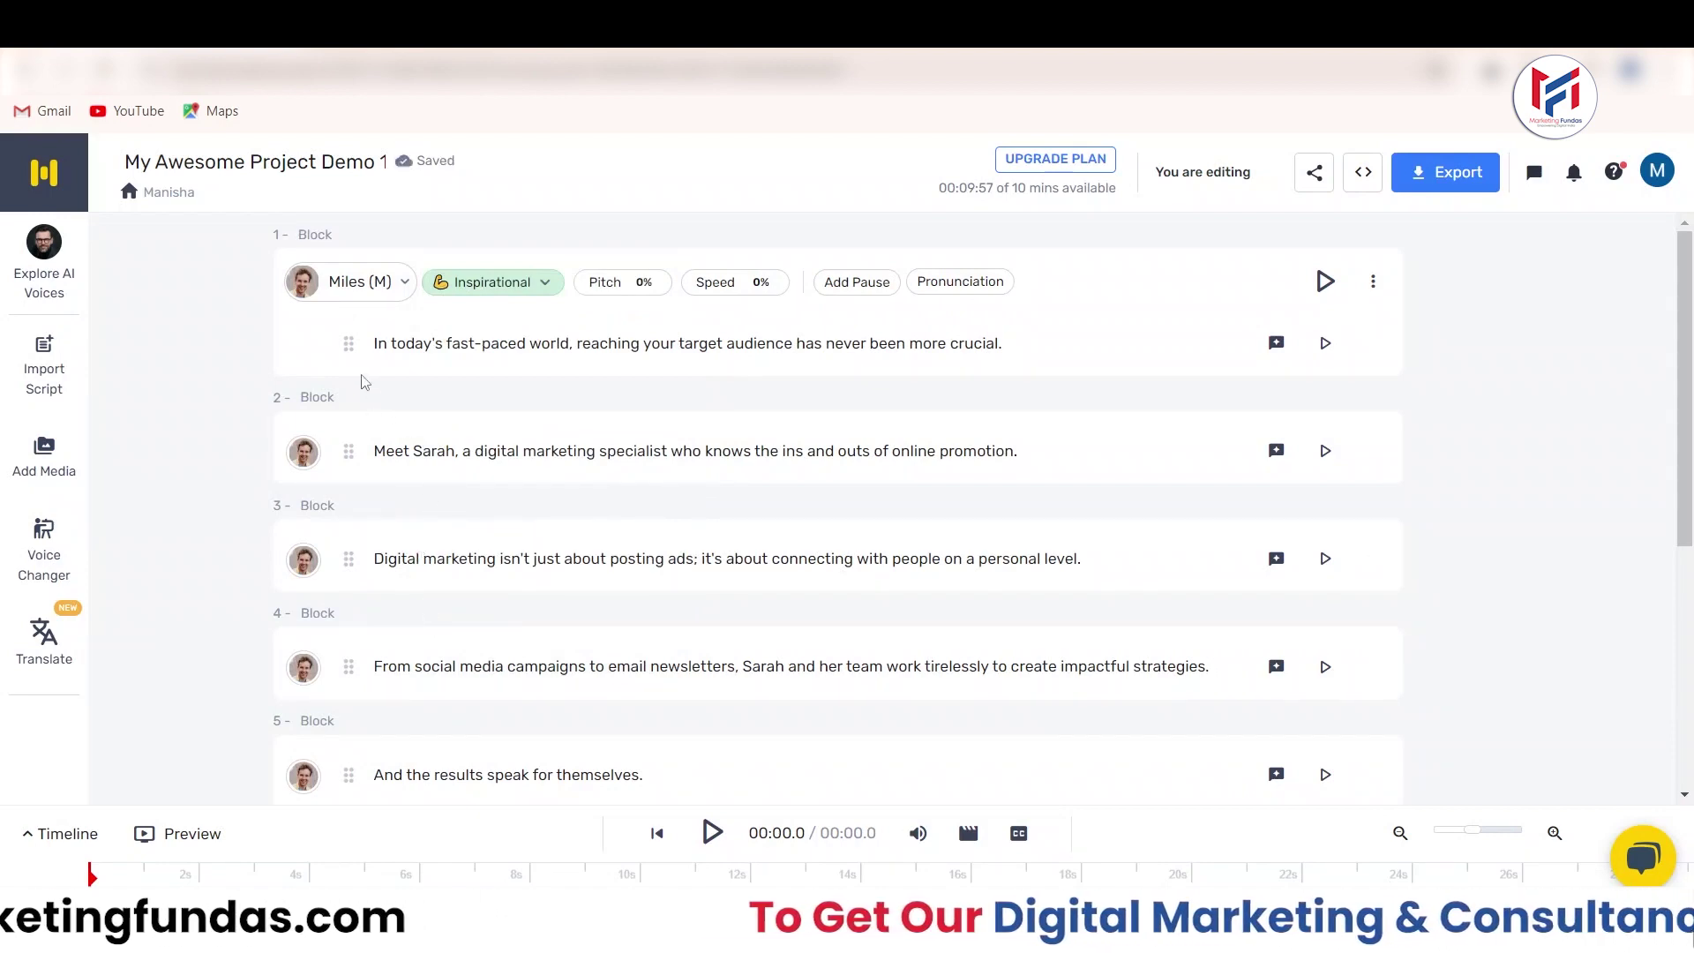
Hide the Pro voices in block 1's voice library and assign the Ethan voice to block 1
left_click(335, 292)
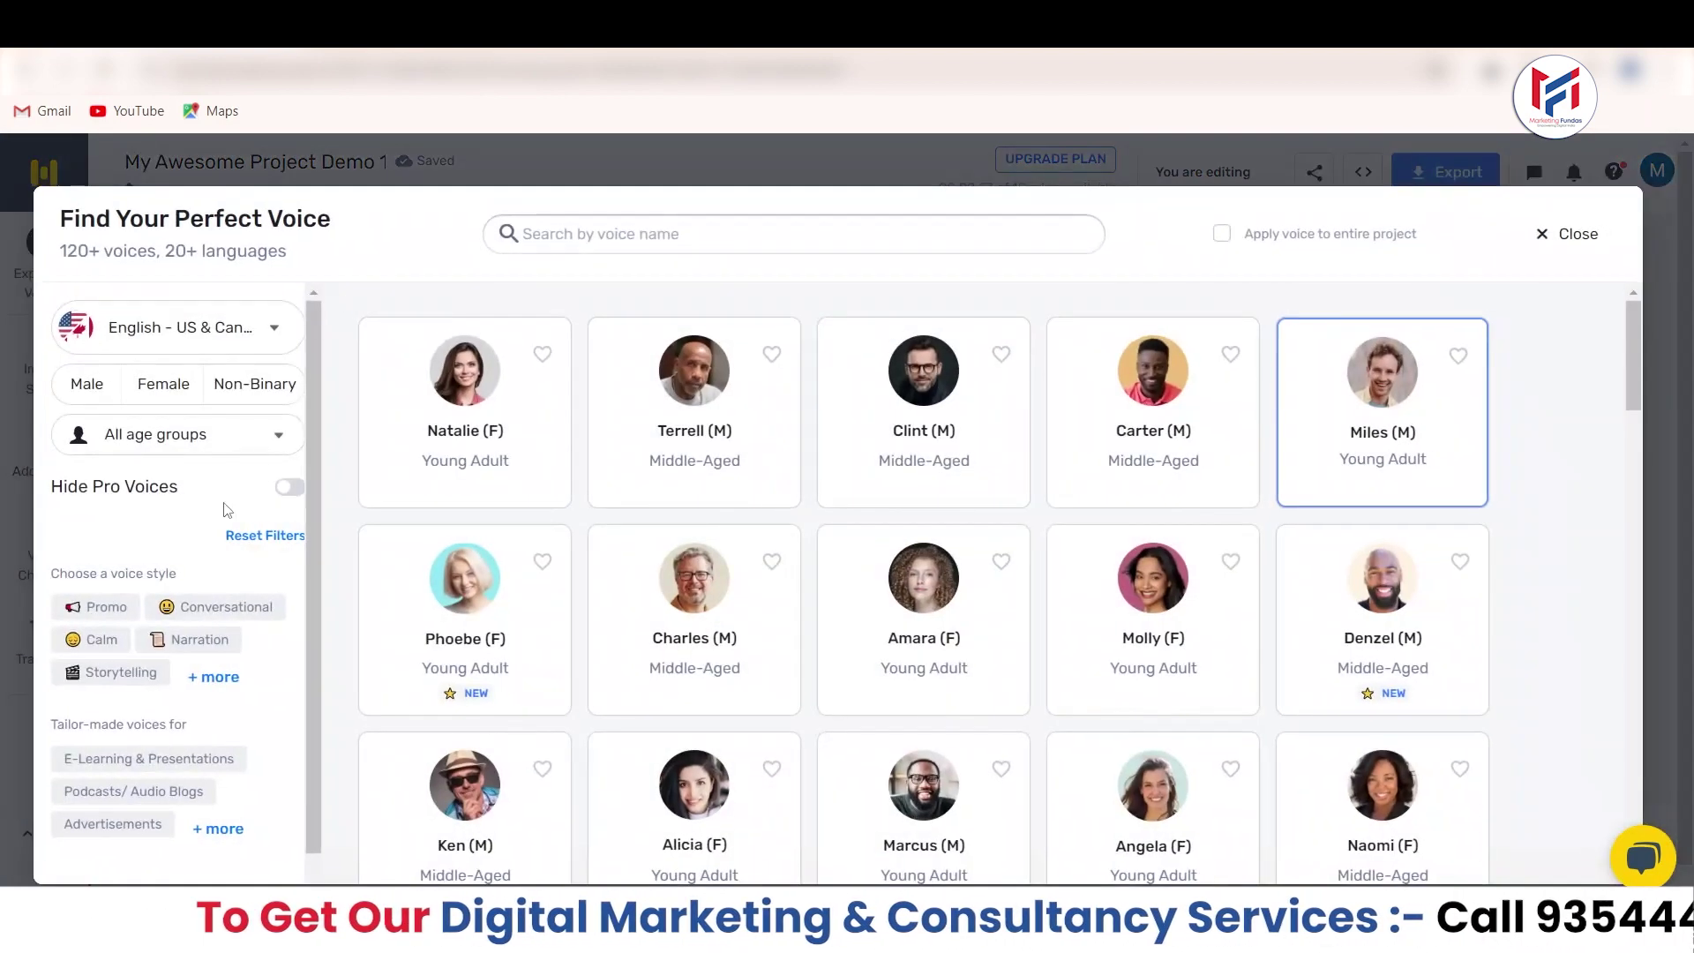
left_click(1577, 232)
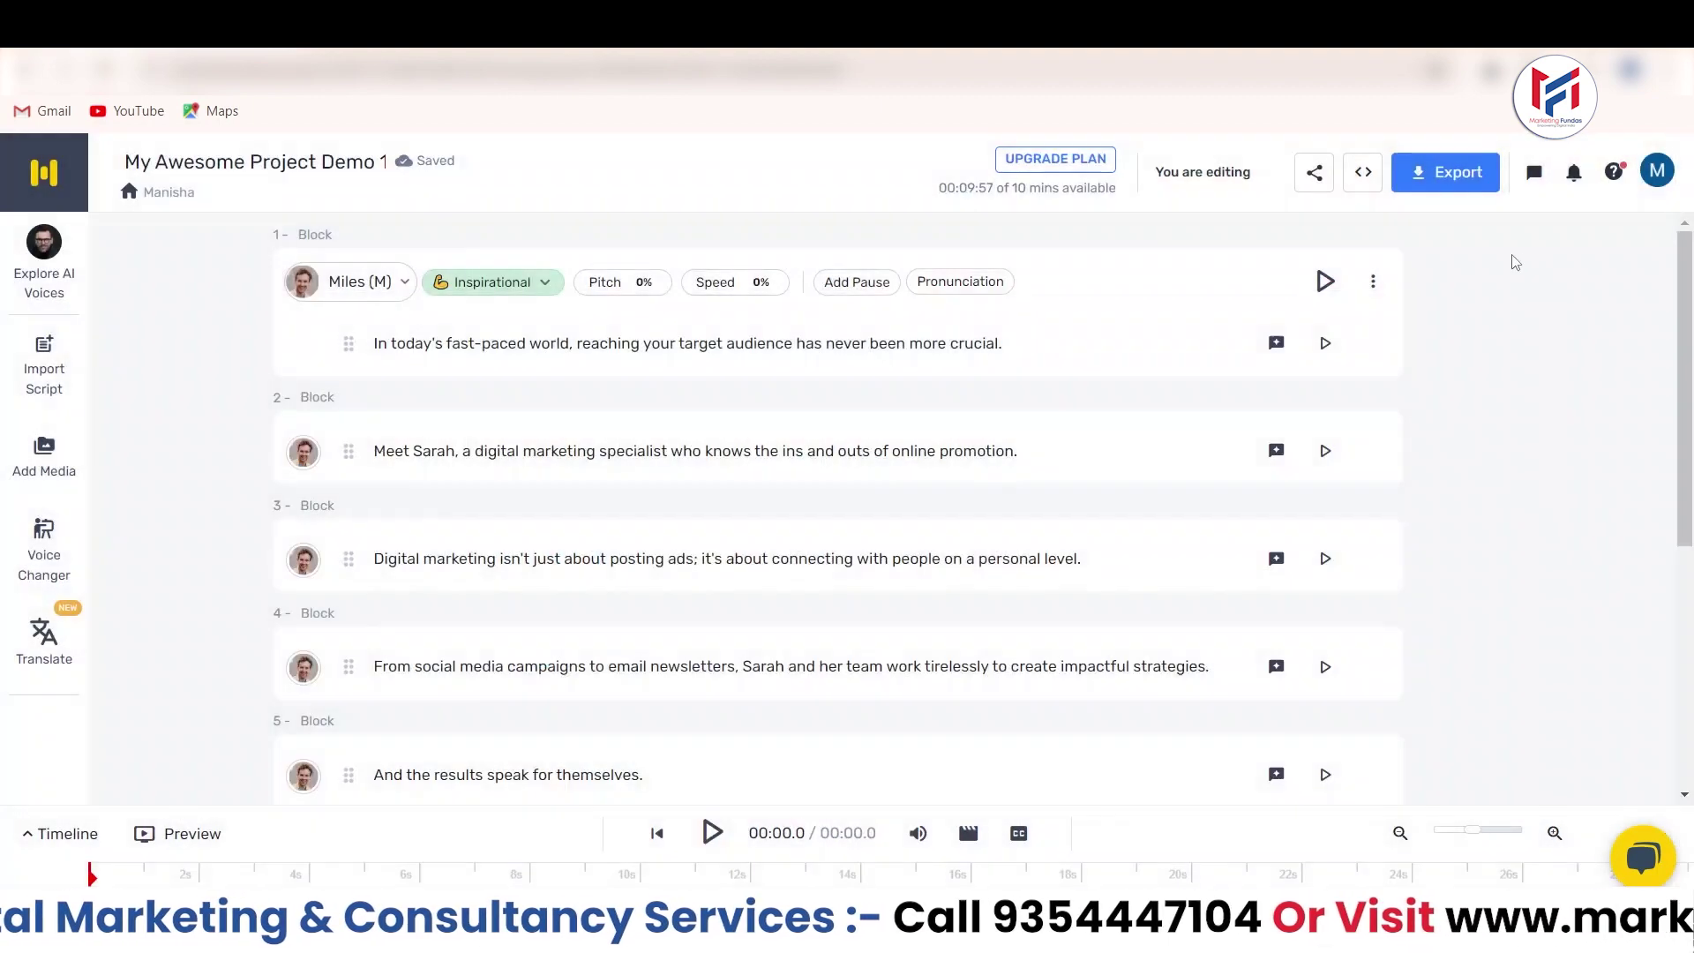
left_click(346, 283)
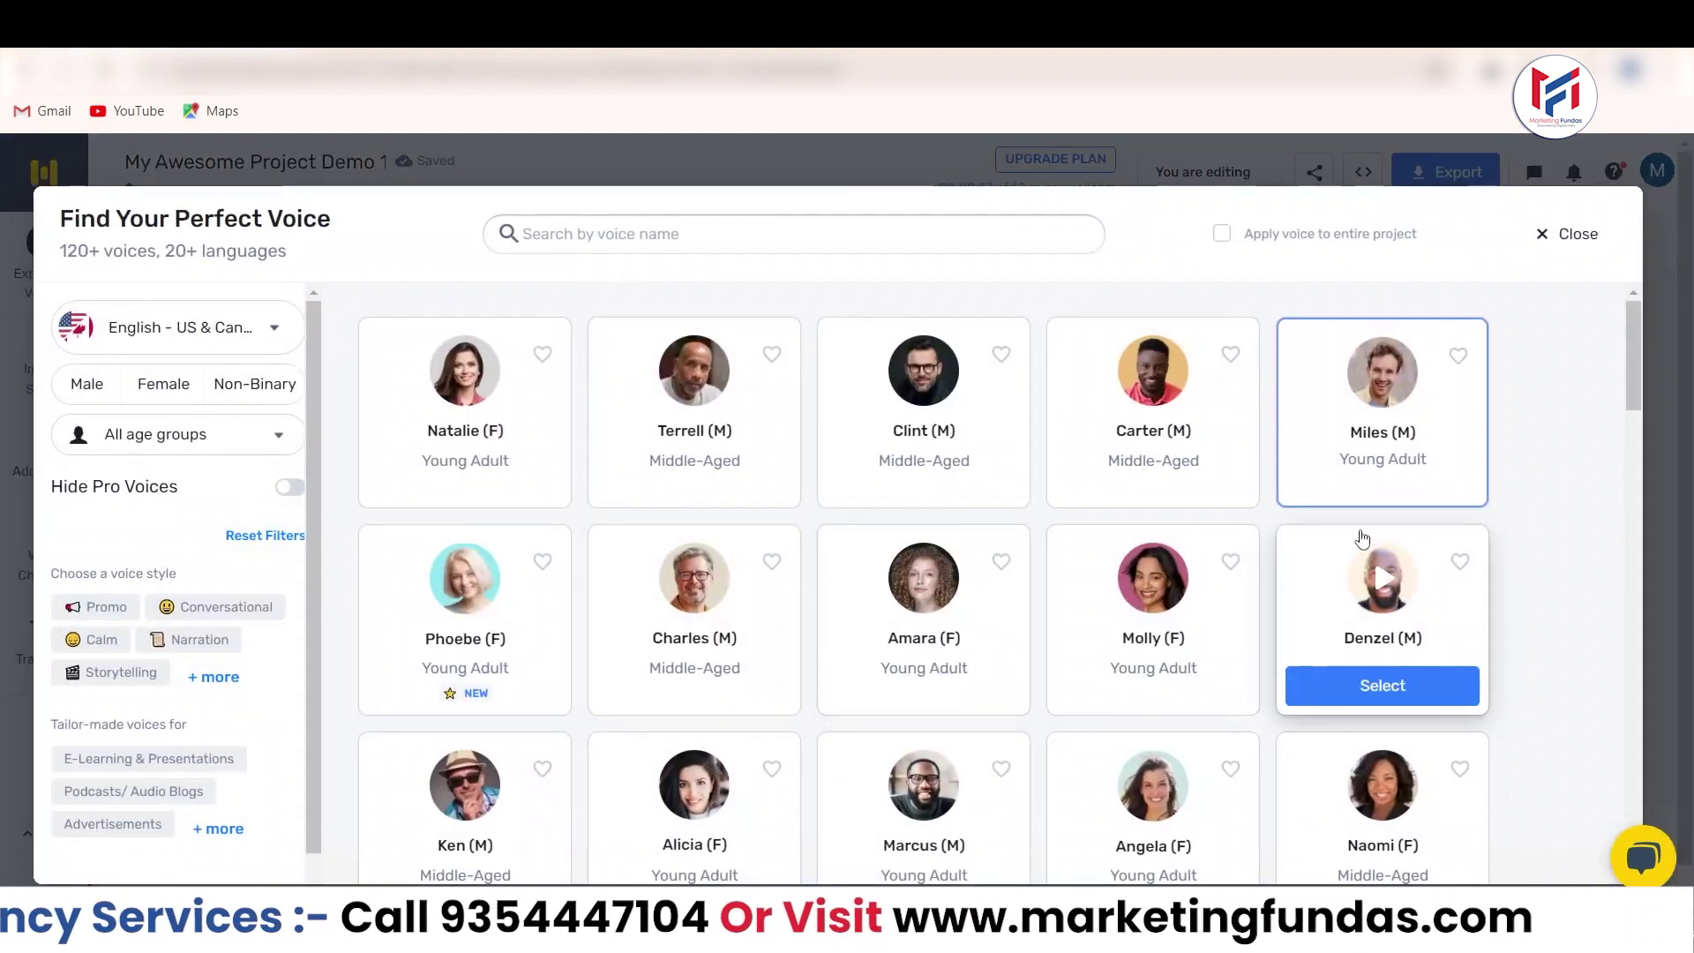
left_click(290, 487)
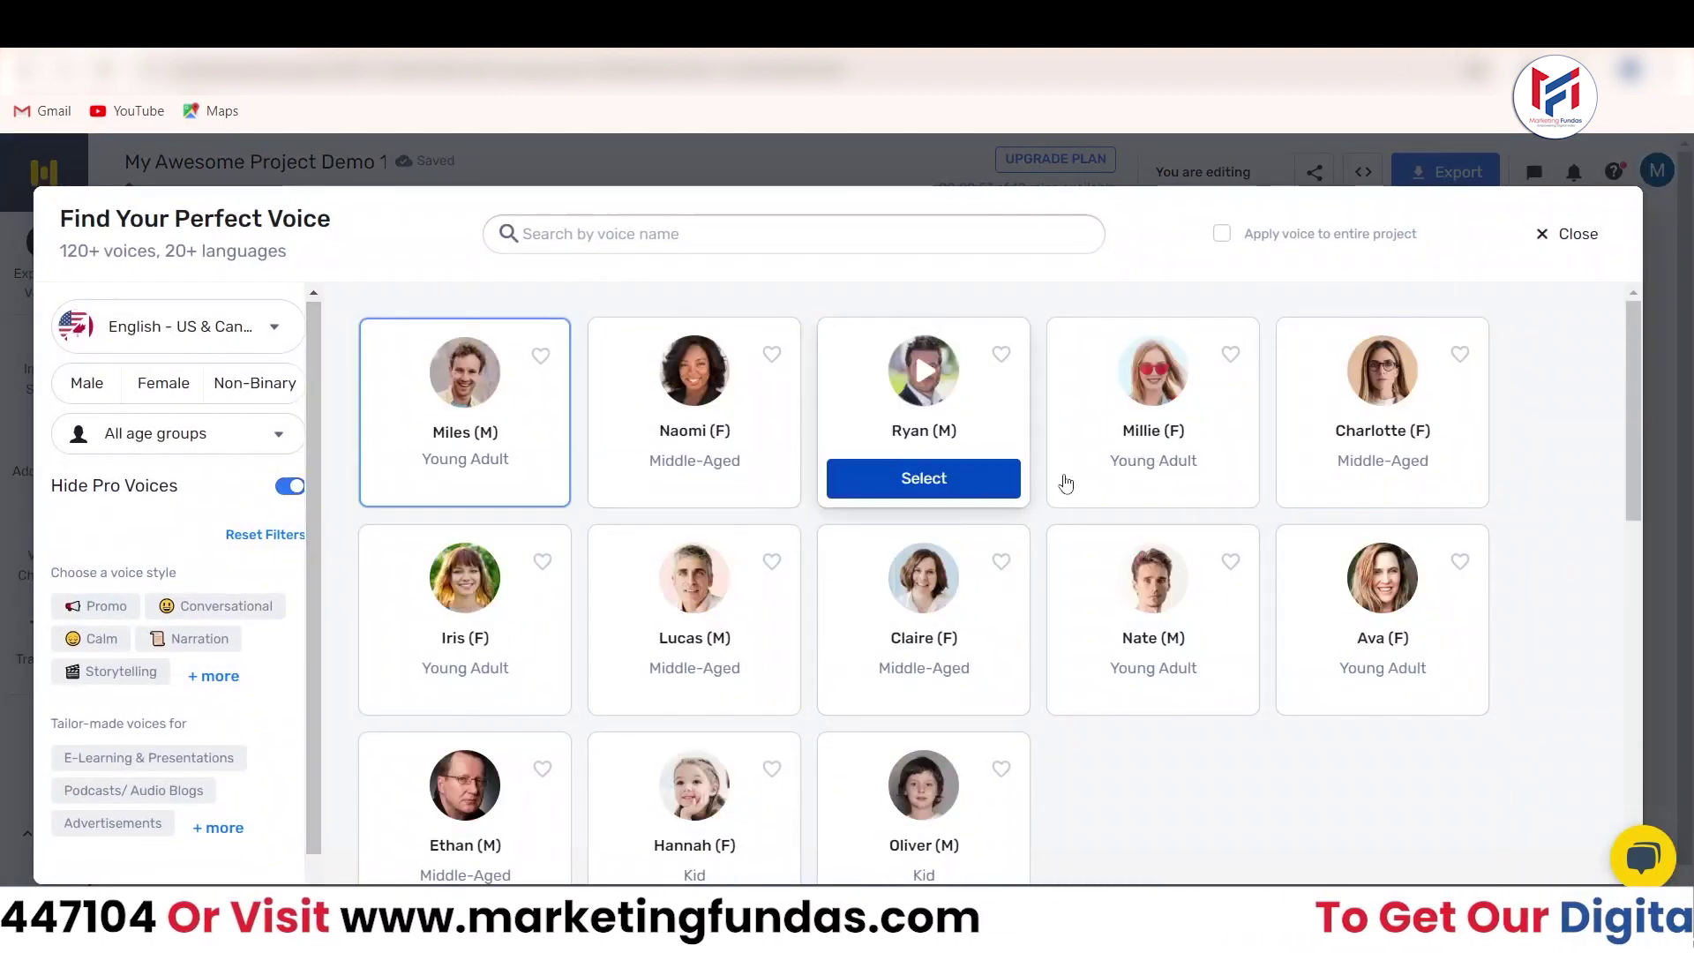
left_click(497, 840)
left_click(491, 880)
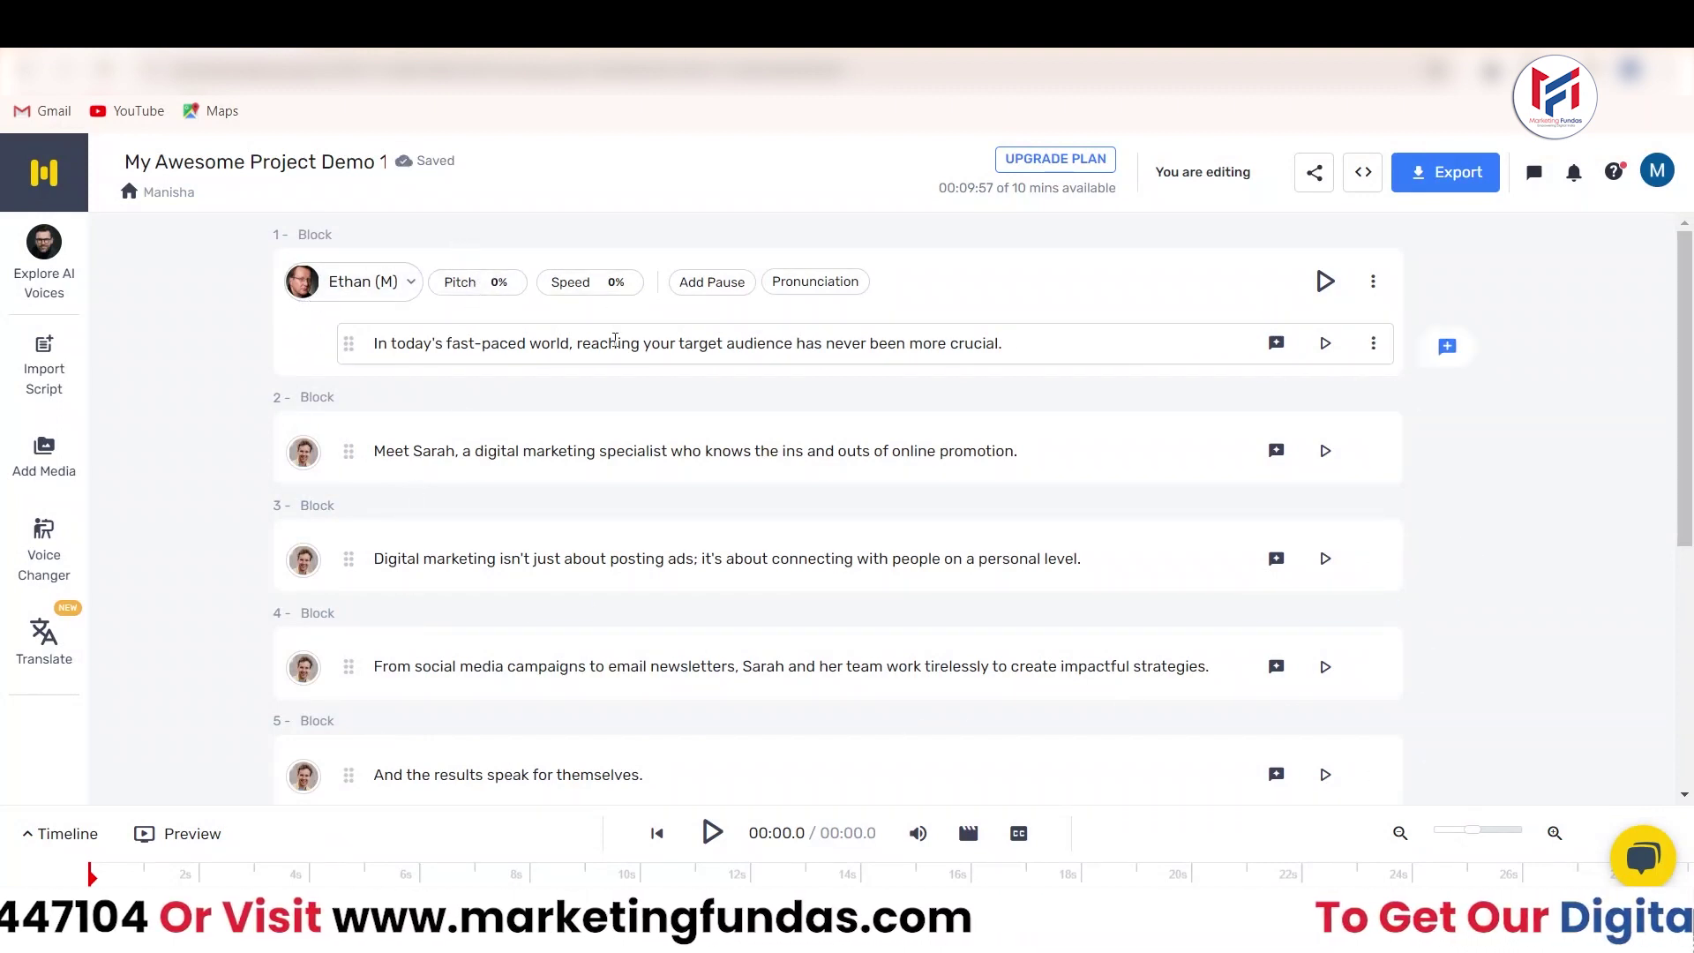
Set block 1's pitch to +4% and its speed to -3%
left_click(467, 284)
left_click_drag(481, 353, 581, 352)
left_click(600, 282)
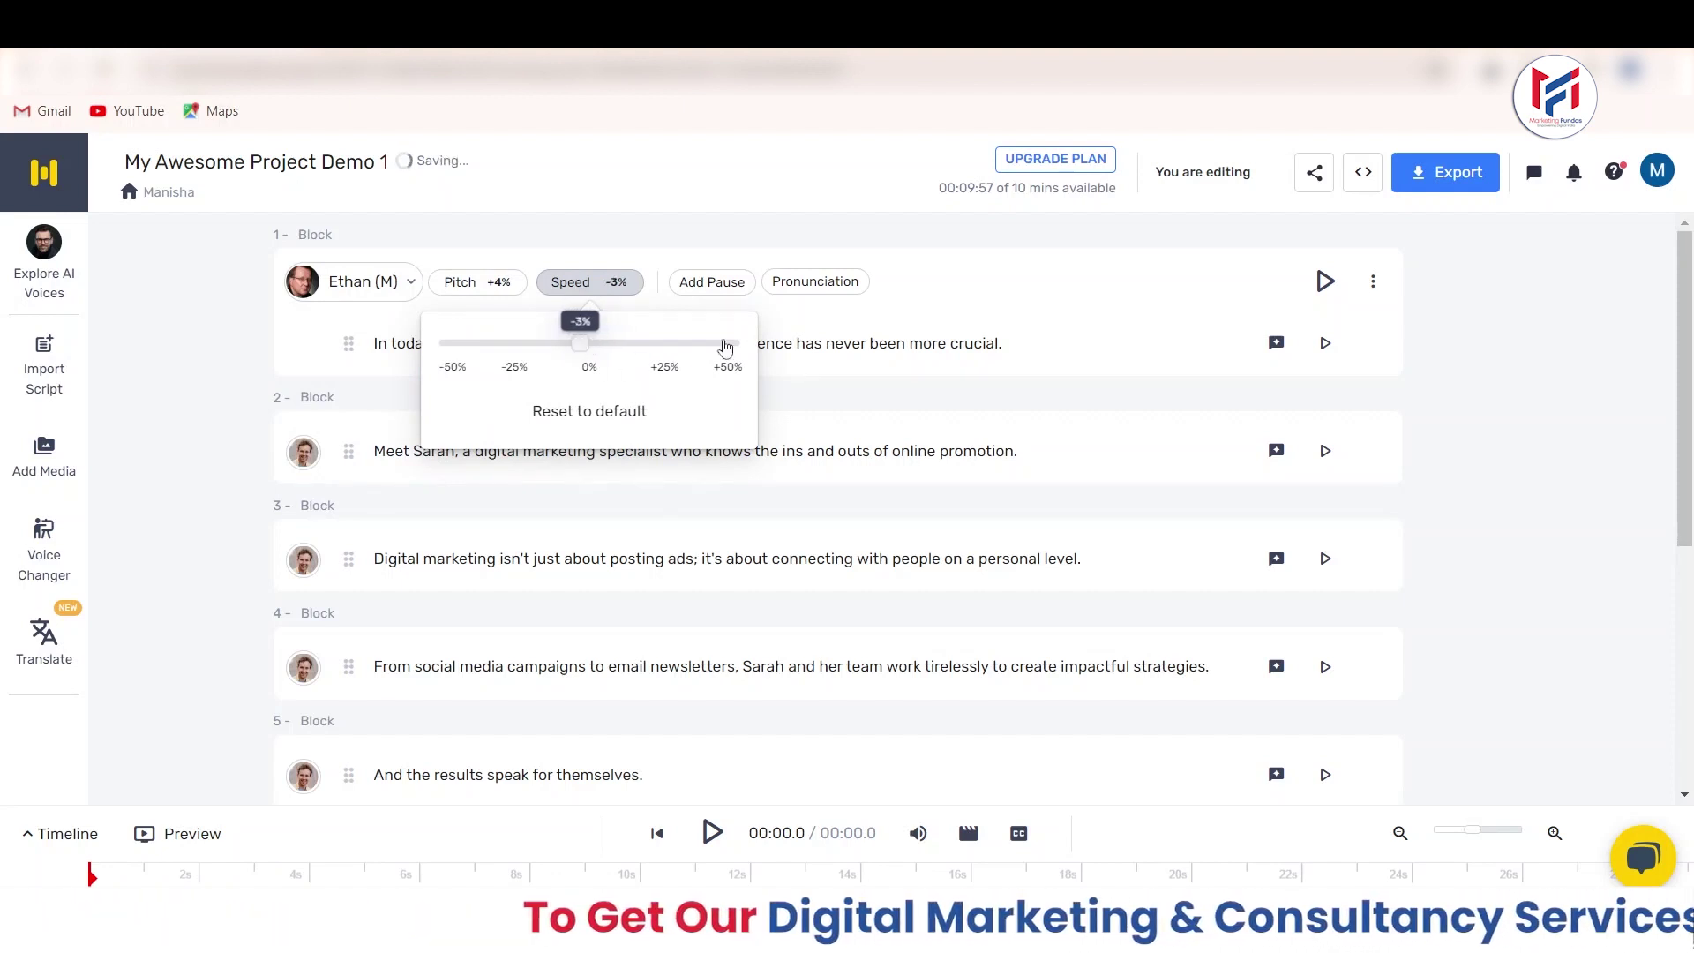
left_click(1070, 293)
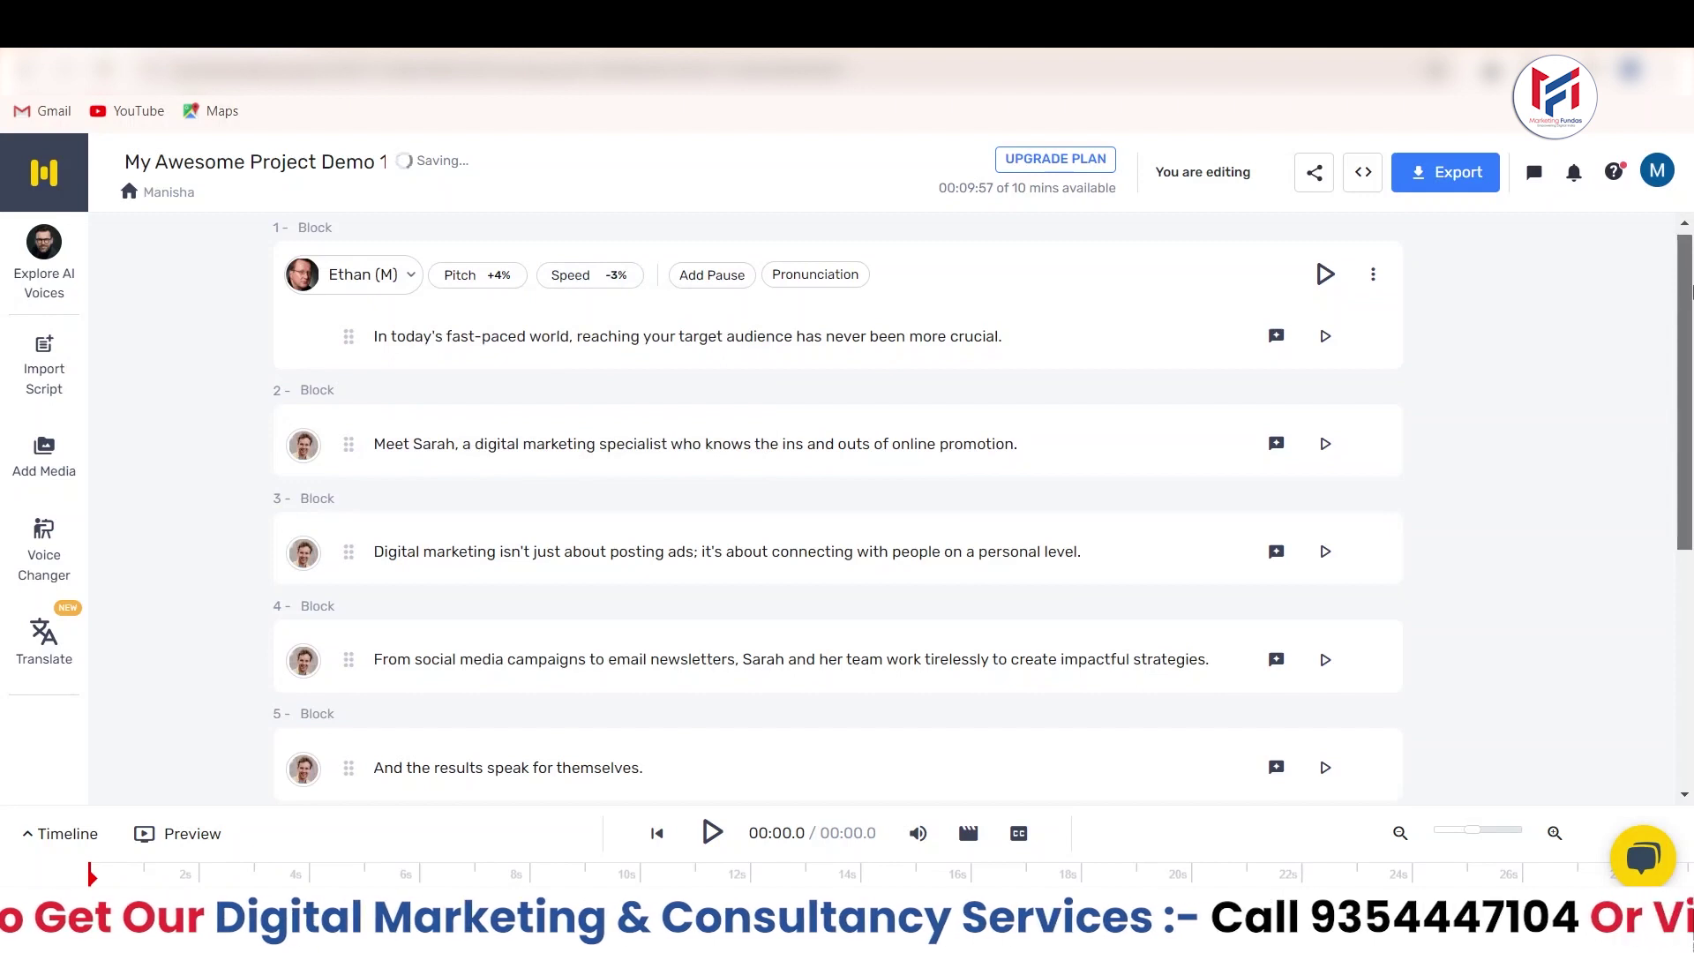
Apply block 1's Ethan voice, General style and +4% pitch to the entire project, leaving out the speed setting
scroll(885, 309, "down", 1)
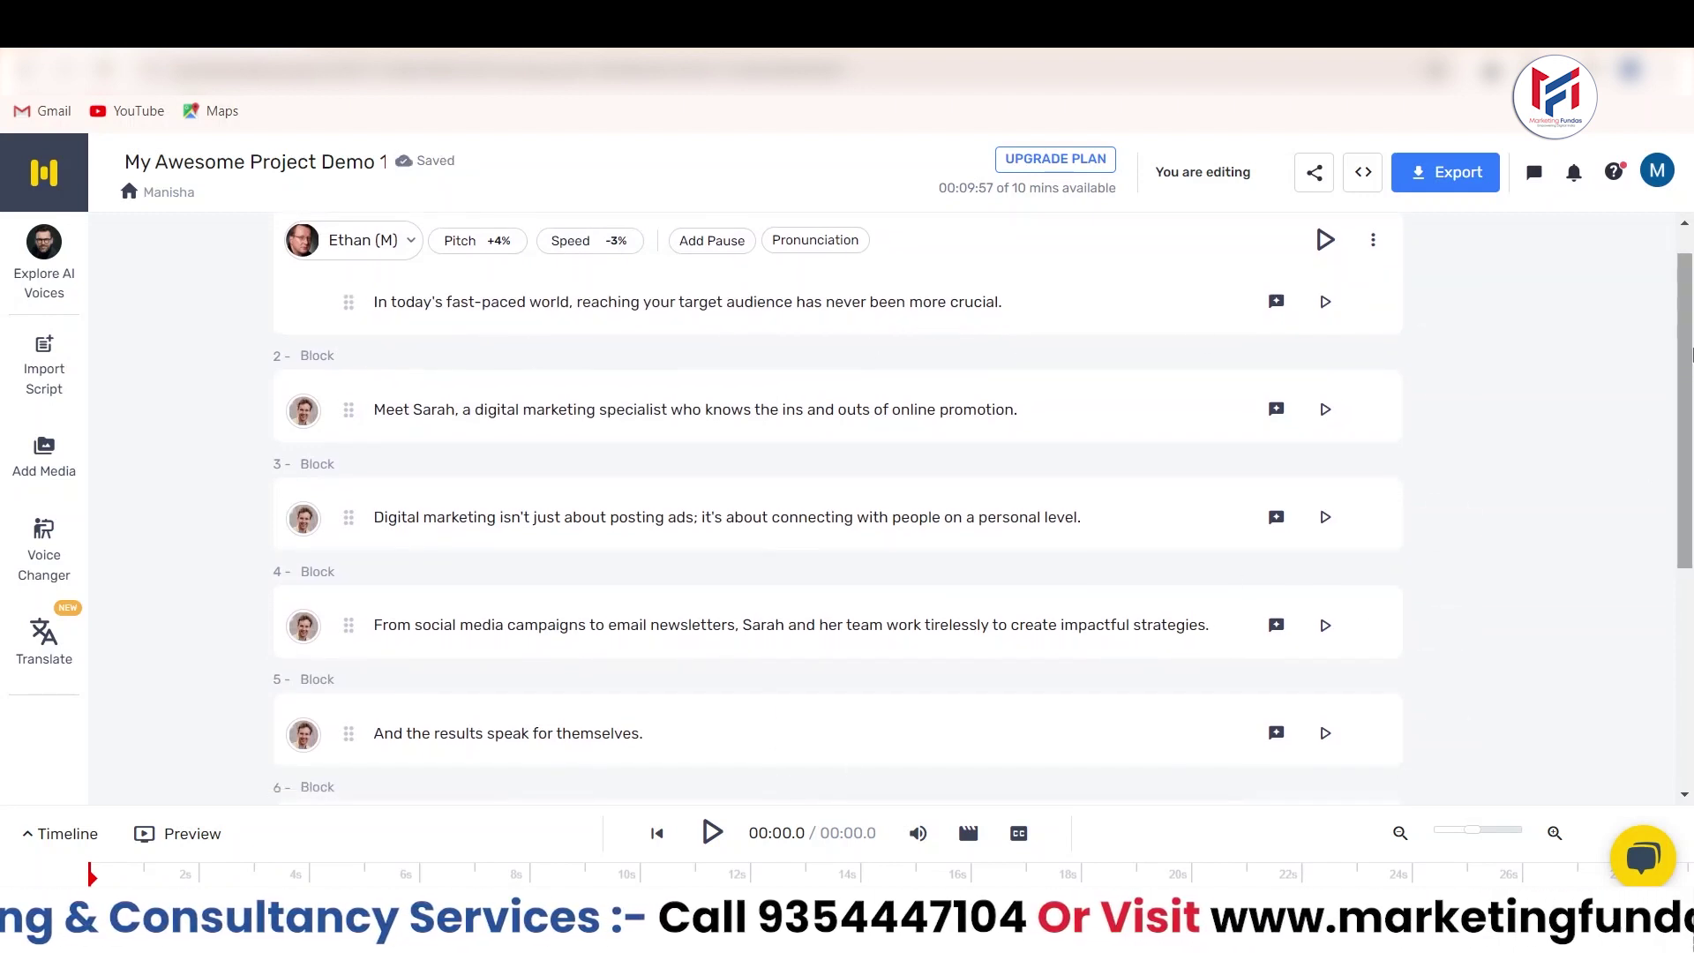
scroll(1403, 340, "up", 1)
left_click(1373, 282)
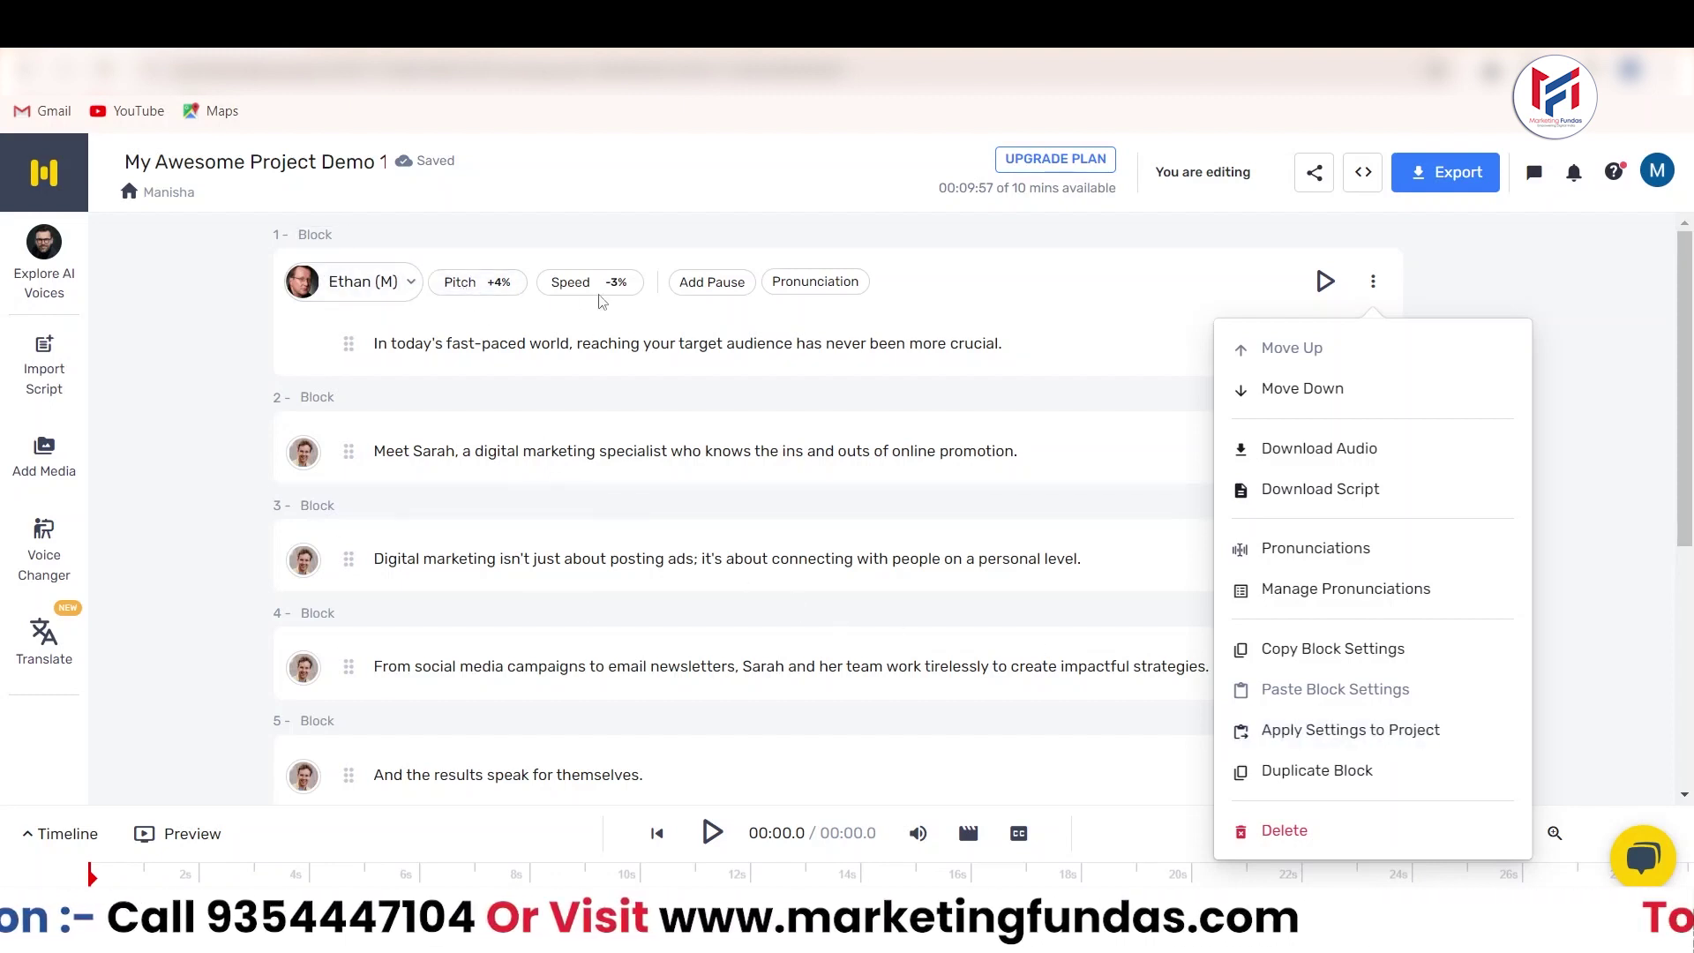
left_click(1281, 740)
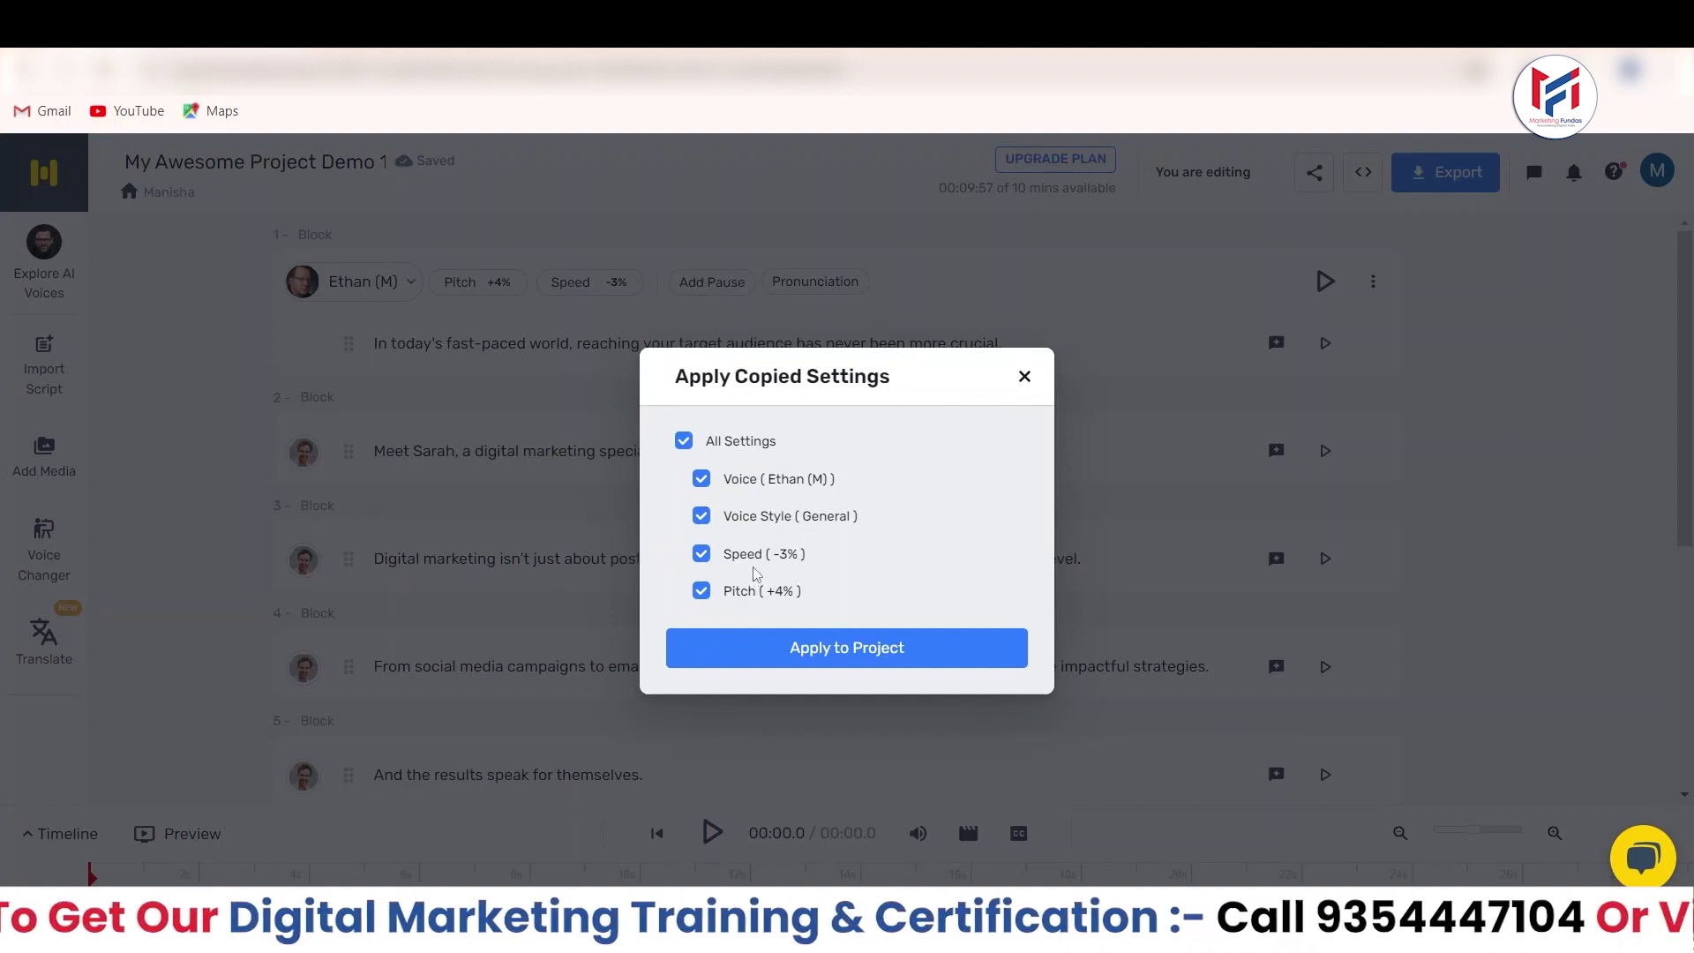
left_click(702, 555)
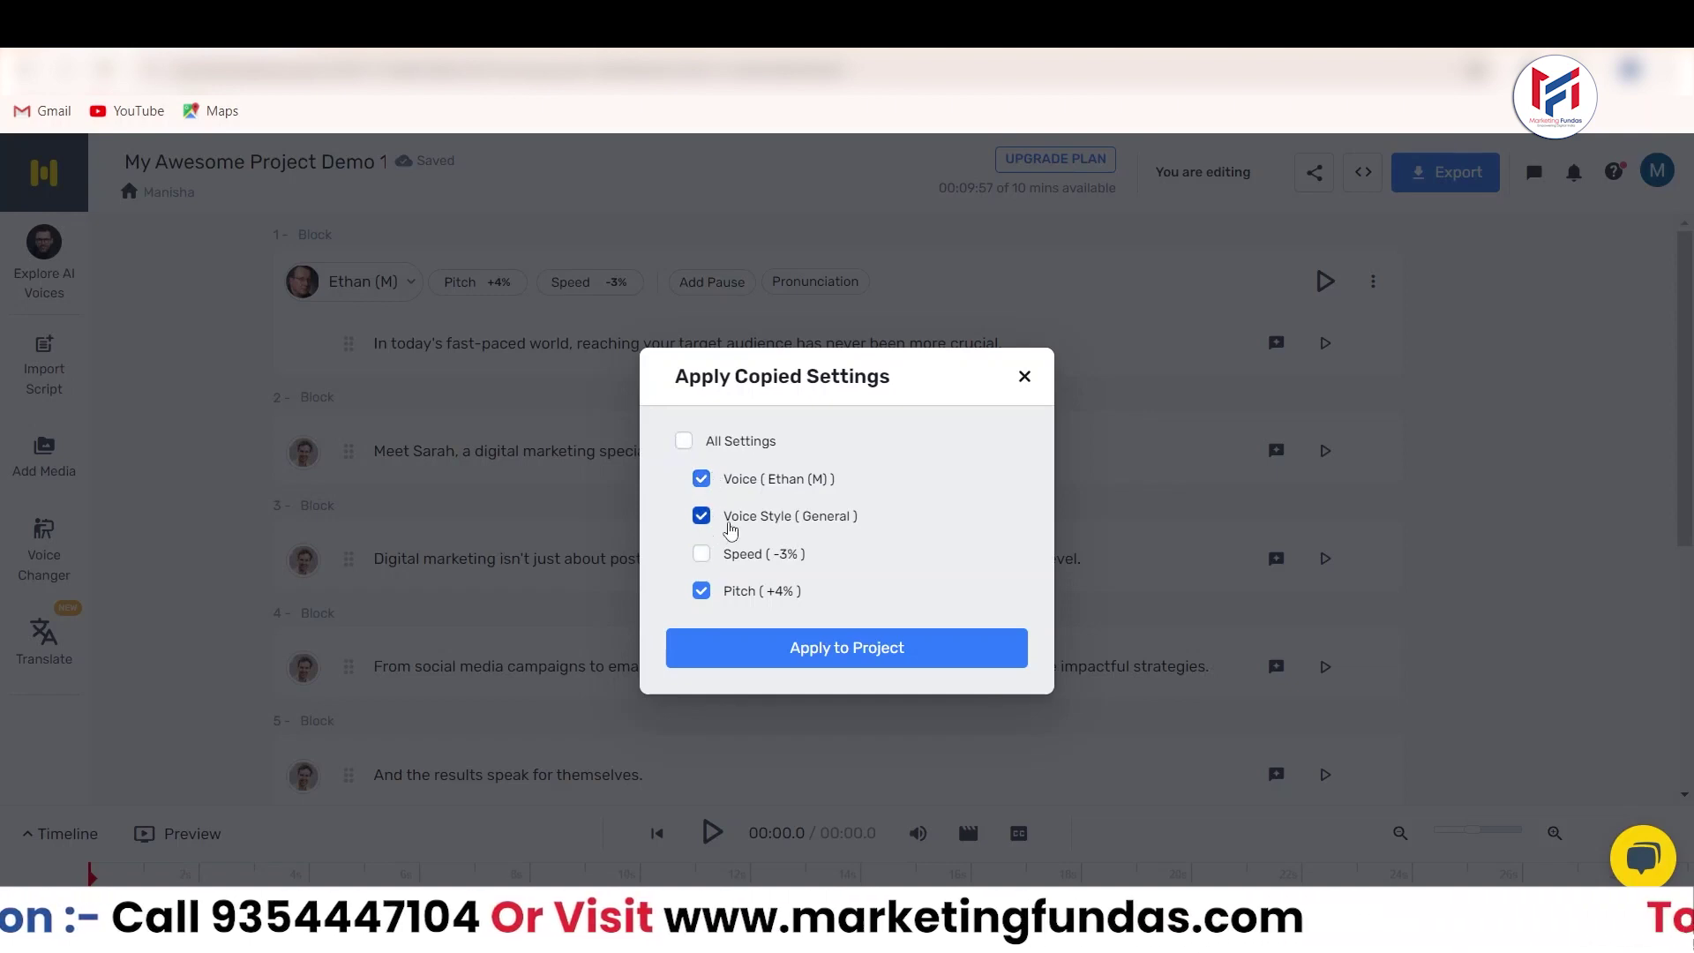
left_click(801, 649)
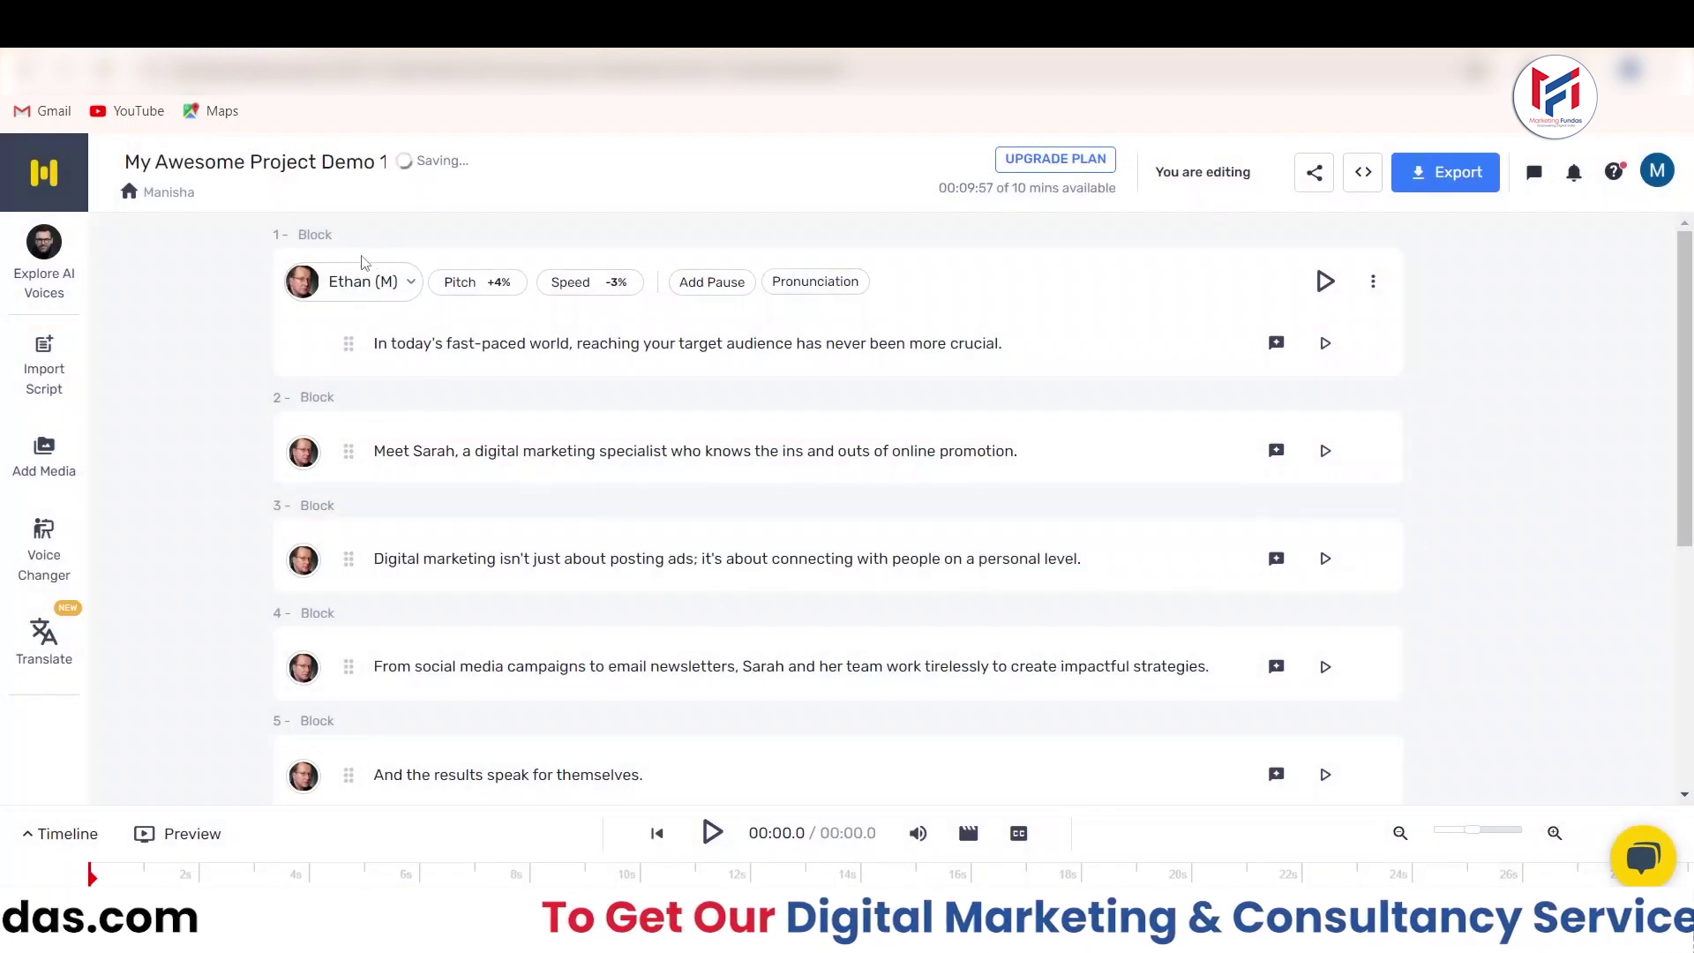
Compare the voice, pitch and speed settings of blocks 1 to 4
left_click(420, 451)
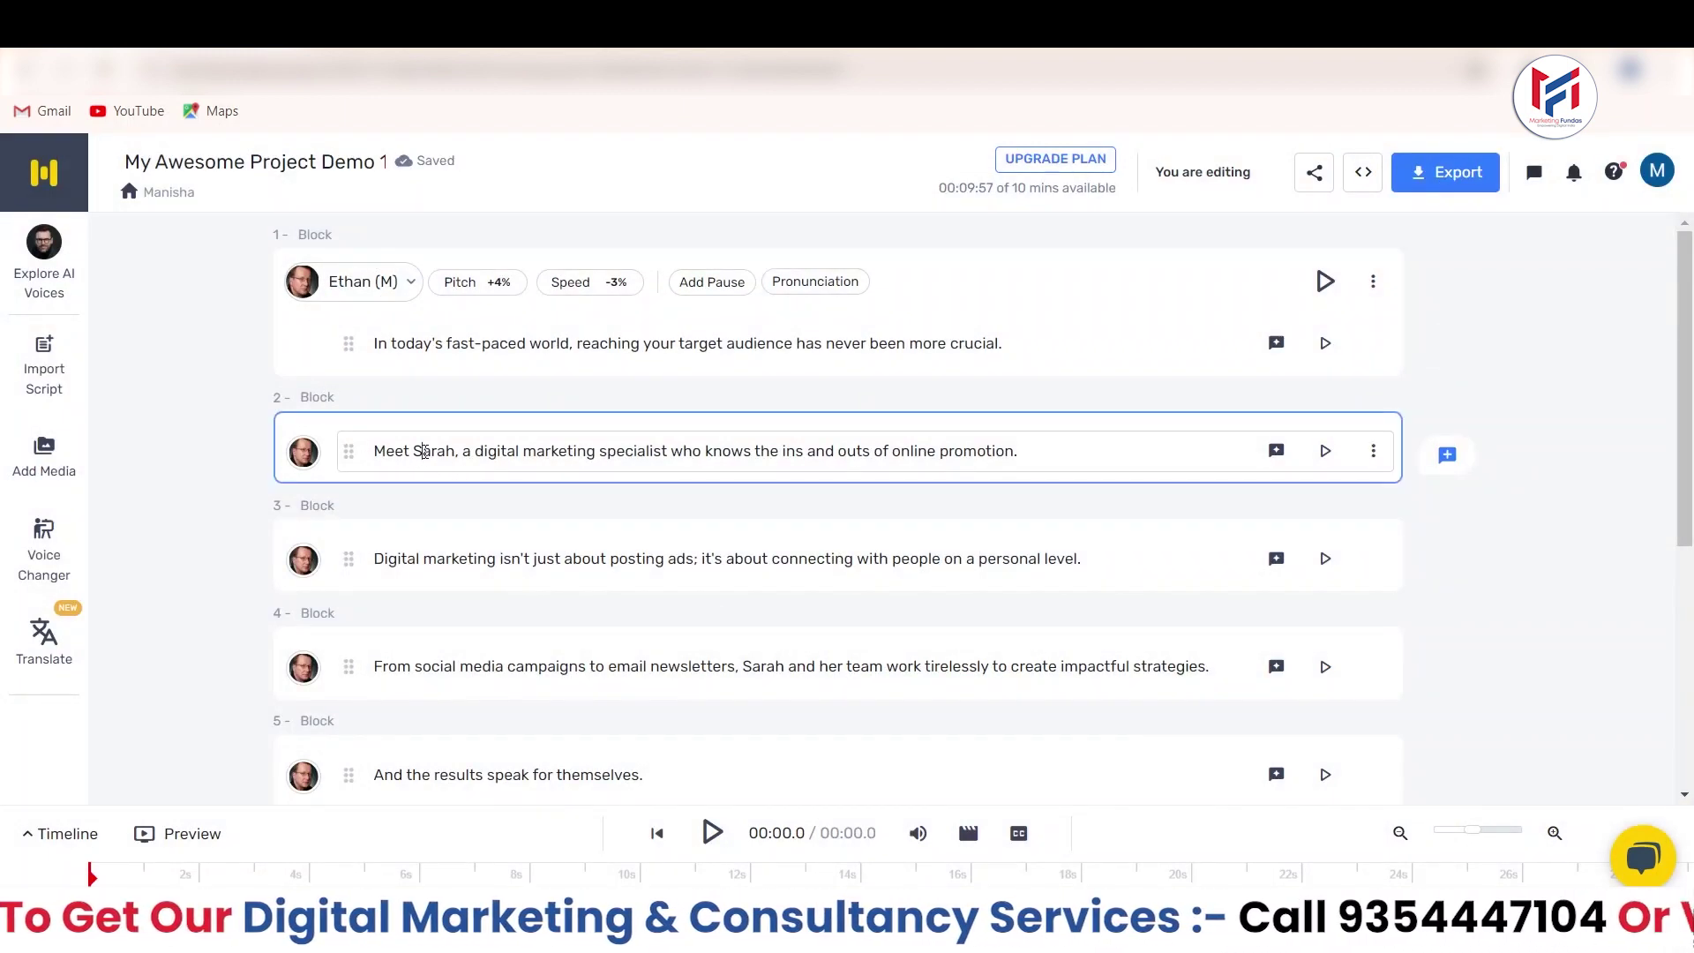
left_click(421, 558)
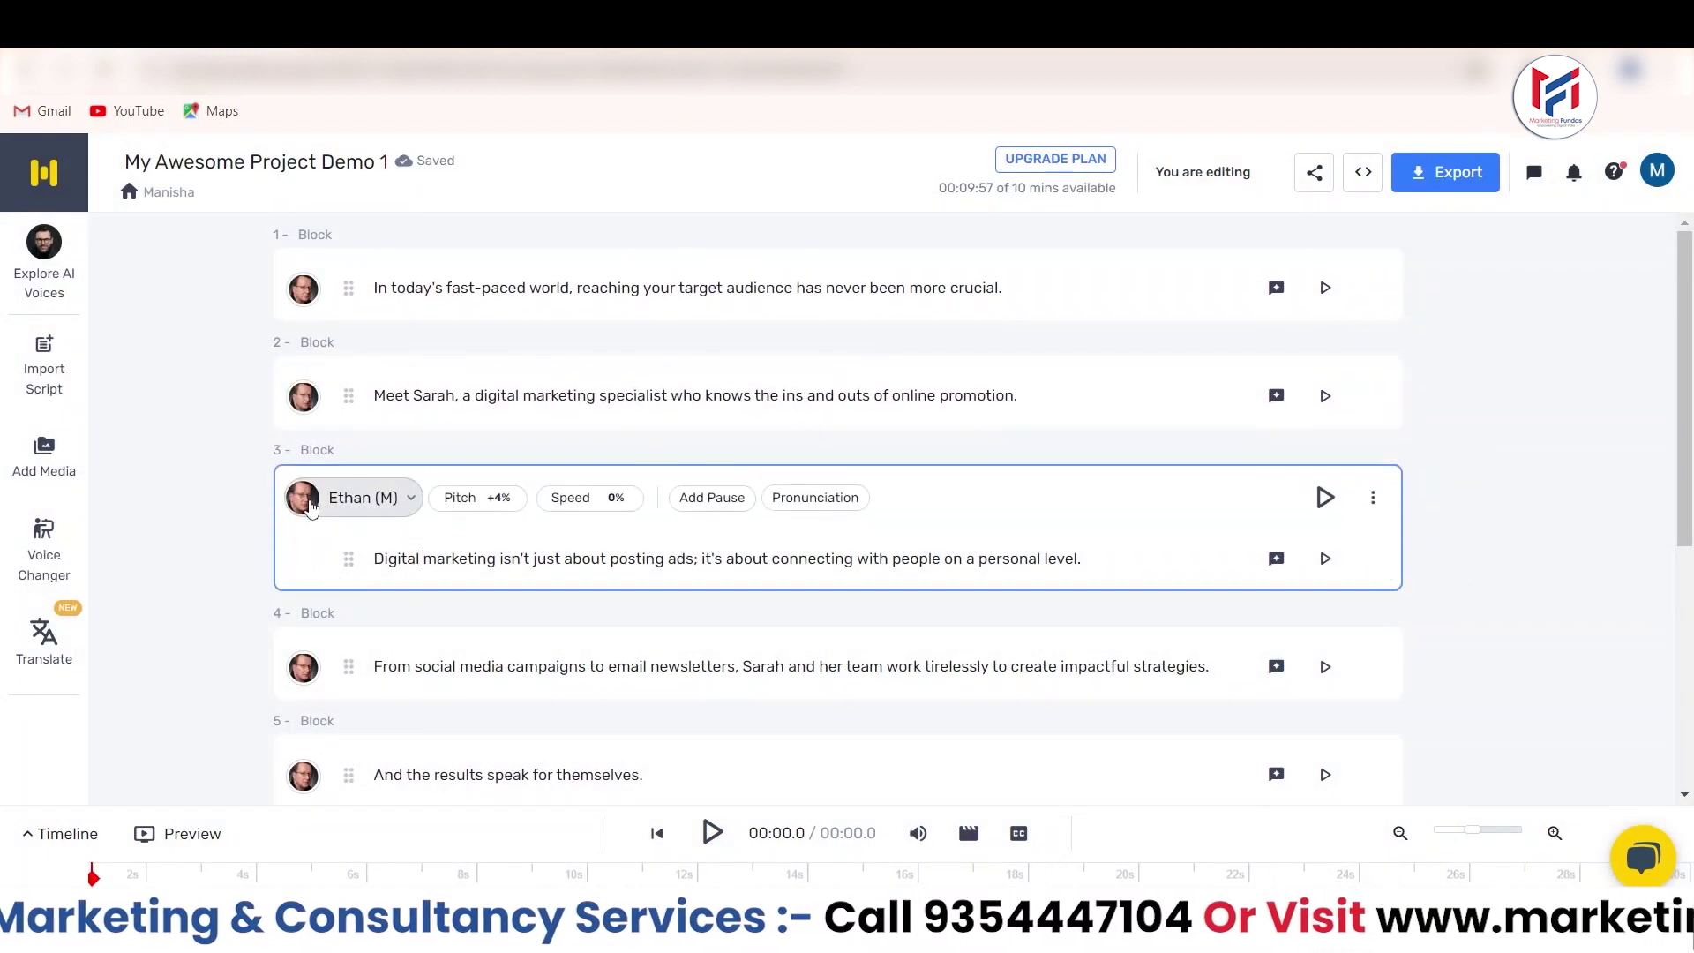
left_click(410, 665)
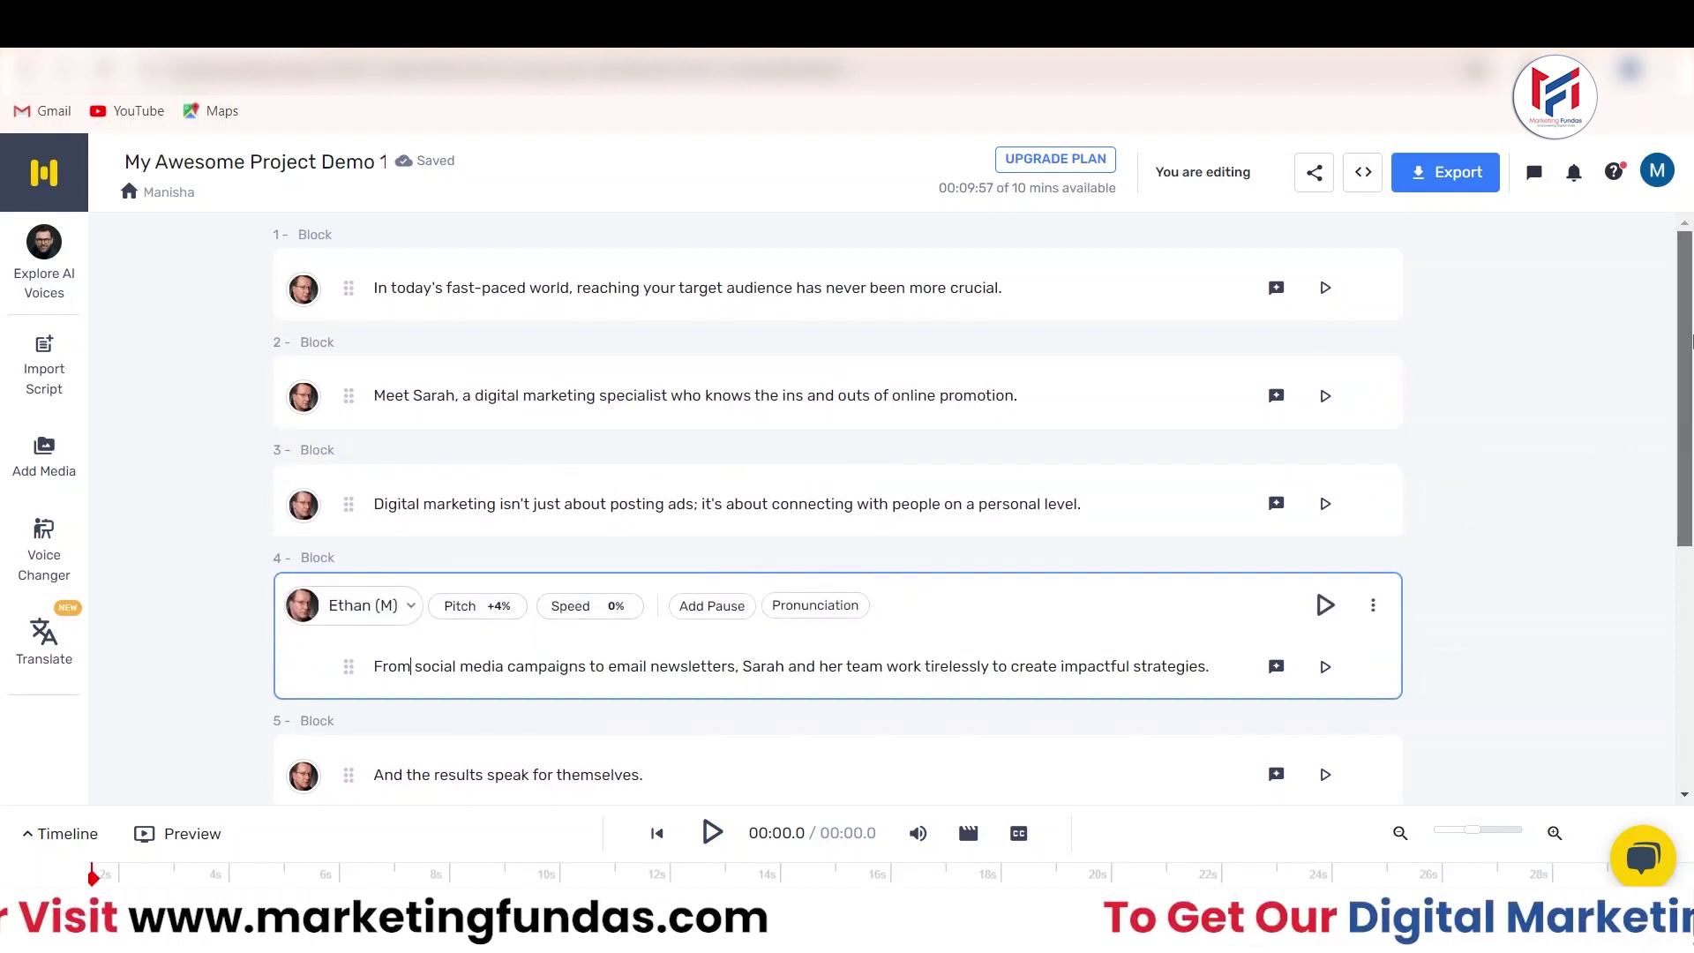
left_click(522, 396)
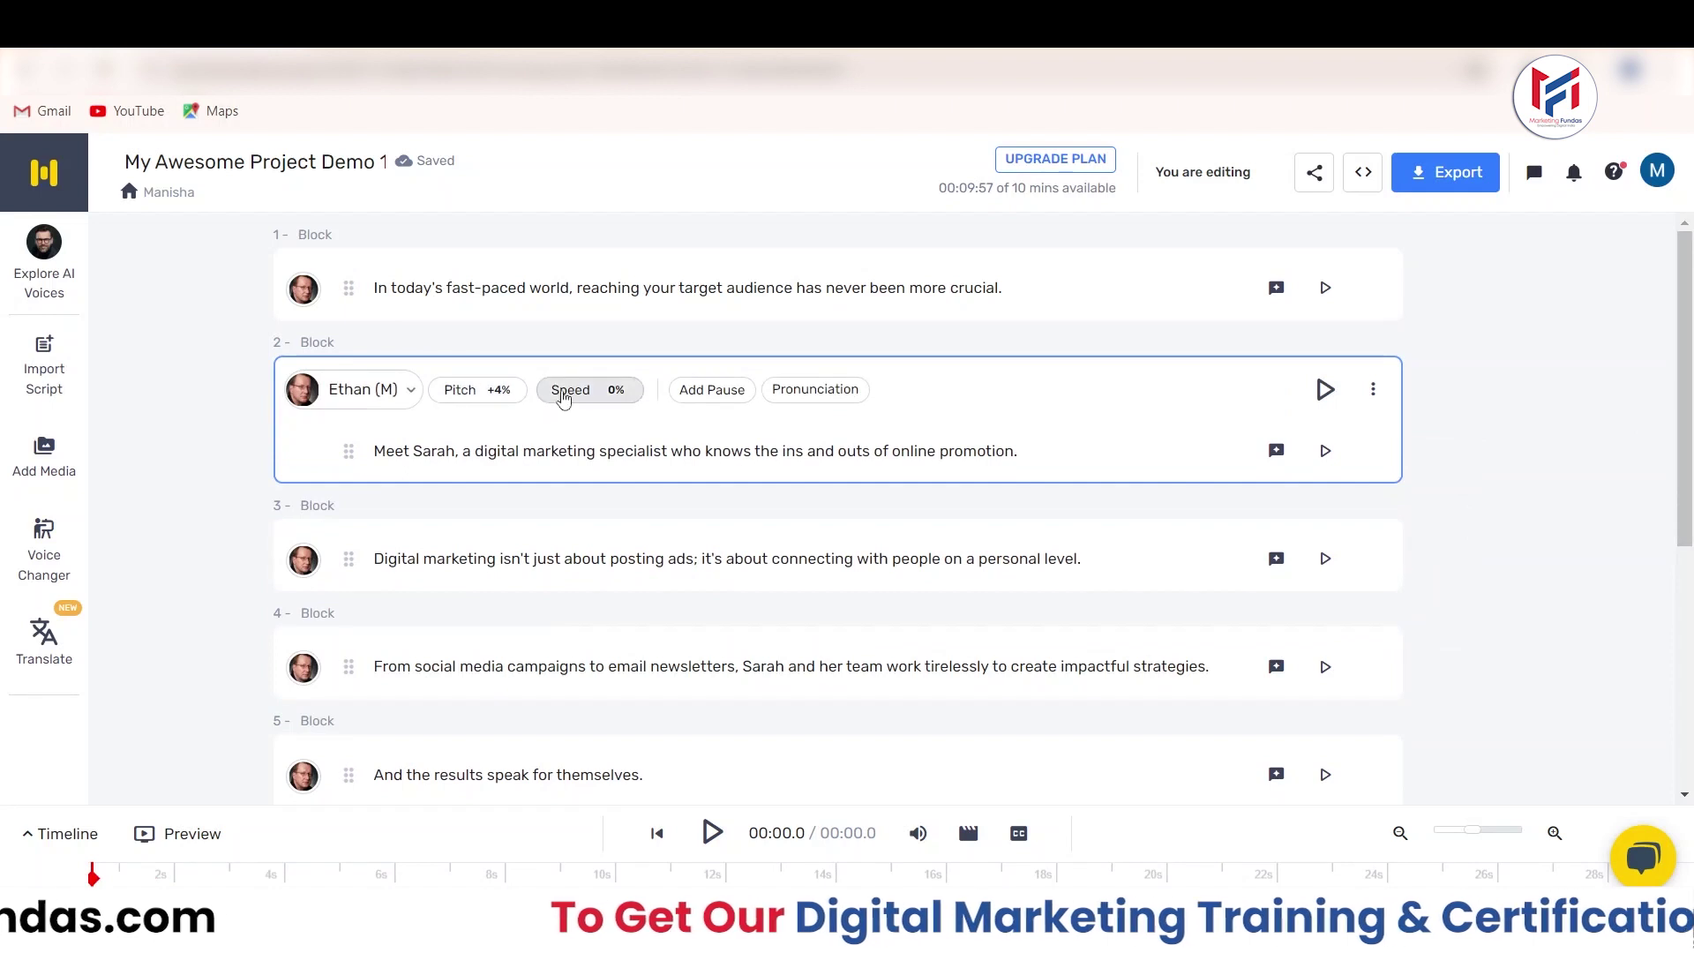
left_click(558, 307)
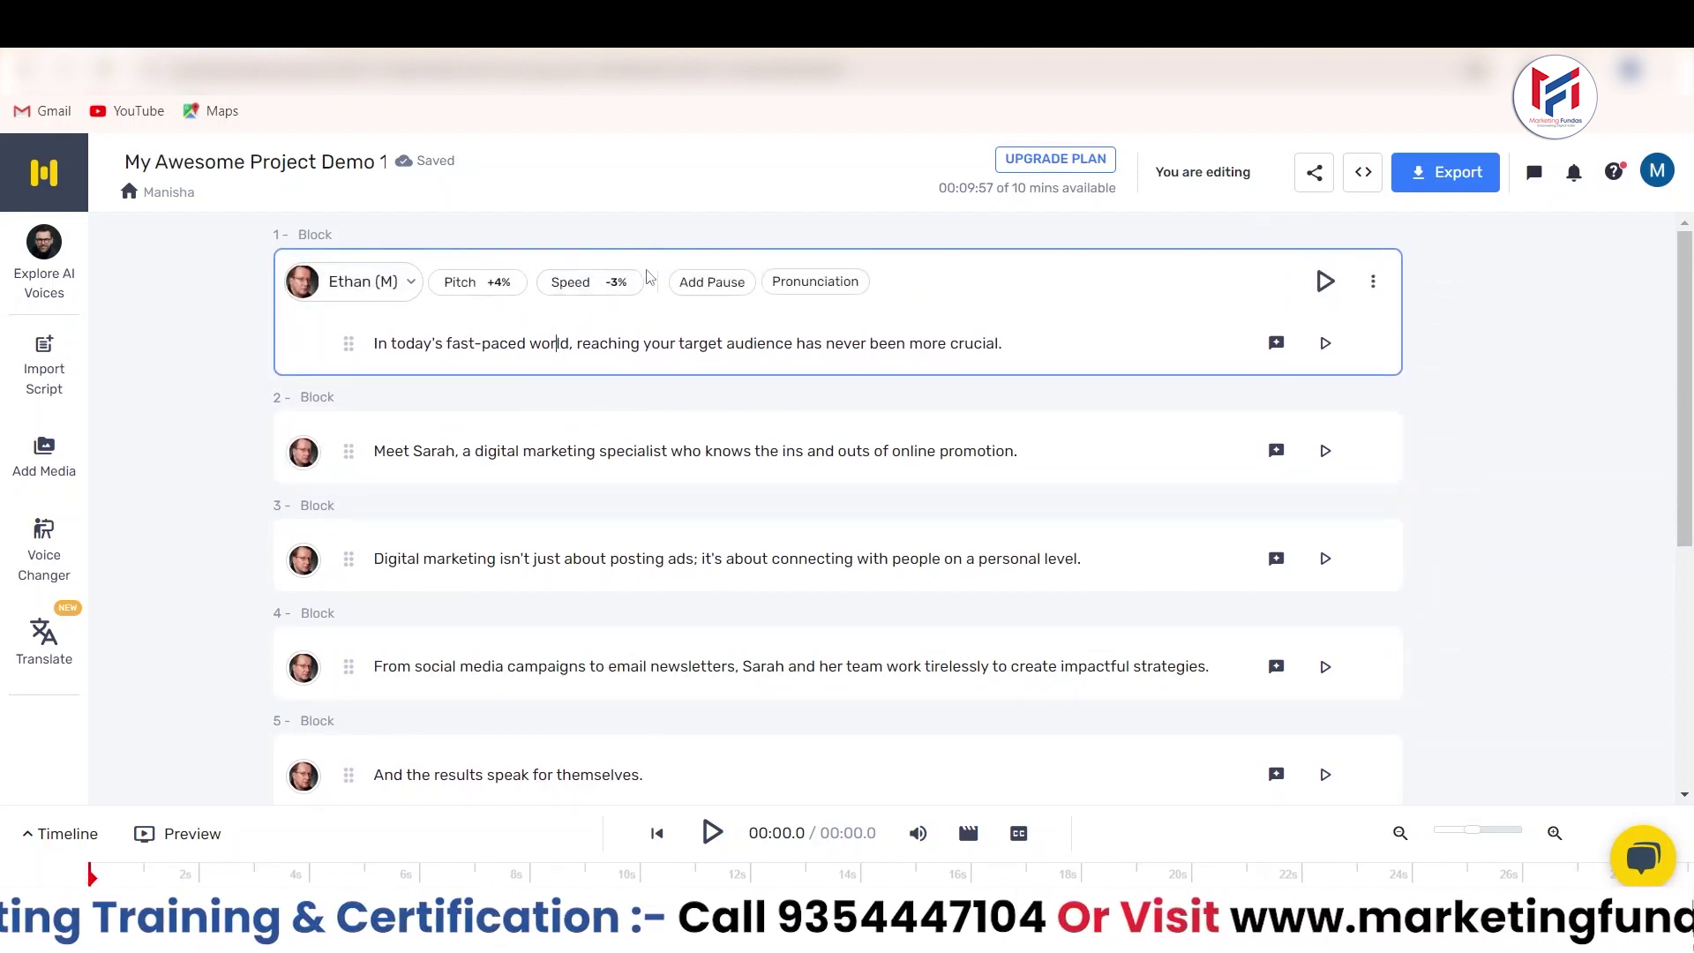
left_click(600, 451)
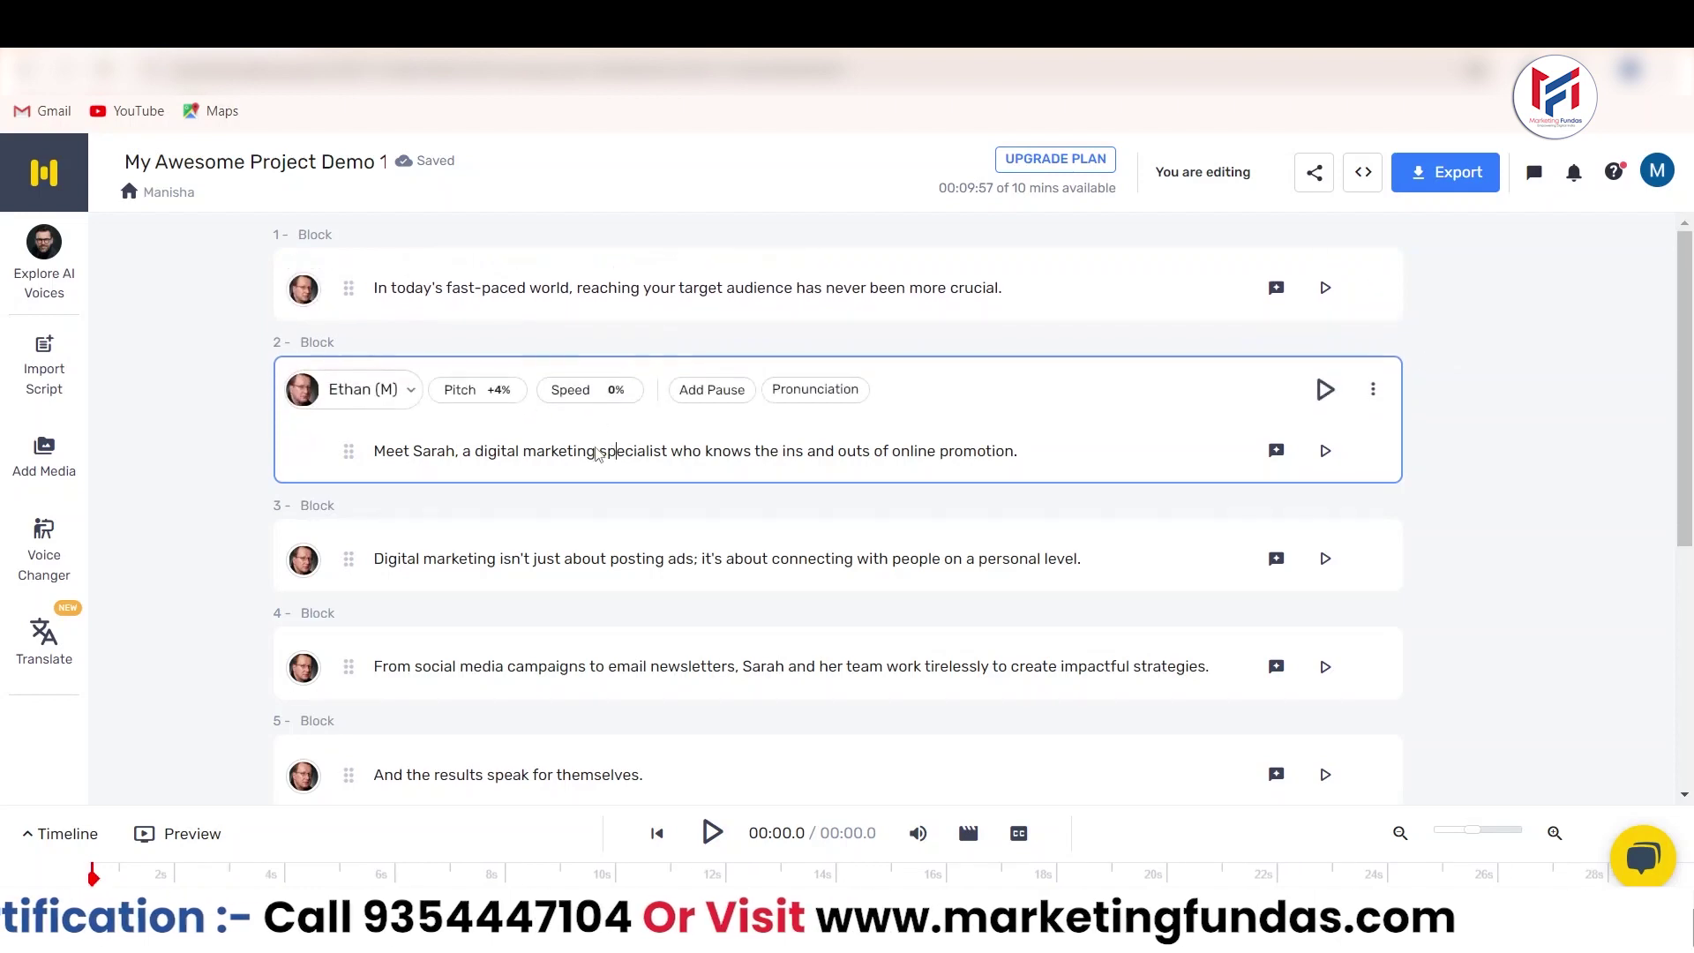
left_click(563, 559)
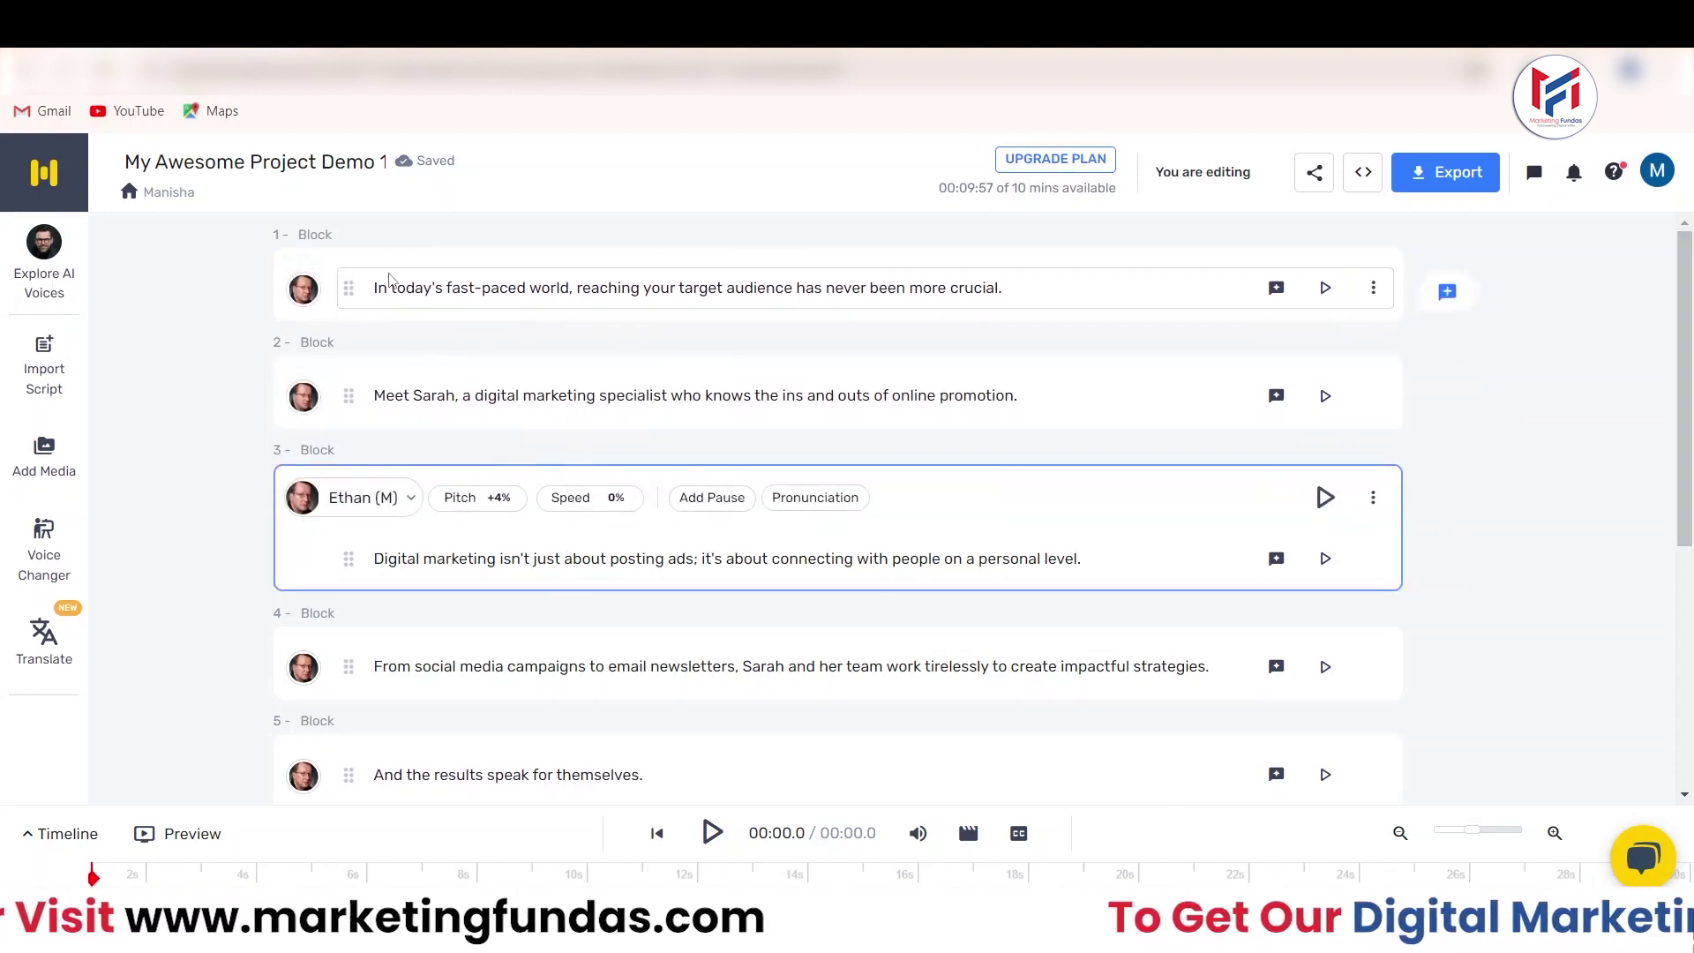
Assign the non-Pro Miles voice to block 1 and set its speaking style to Inspirational
left_click(304, 289)
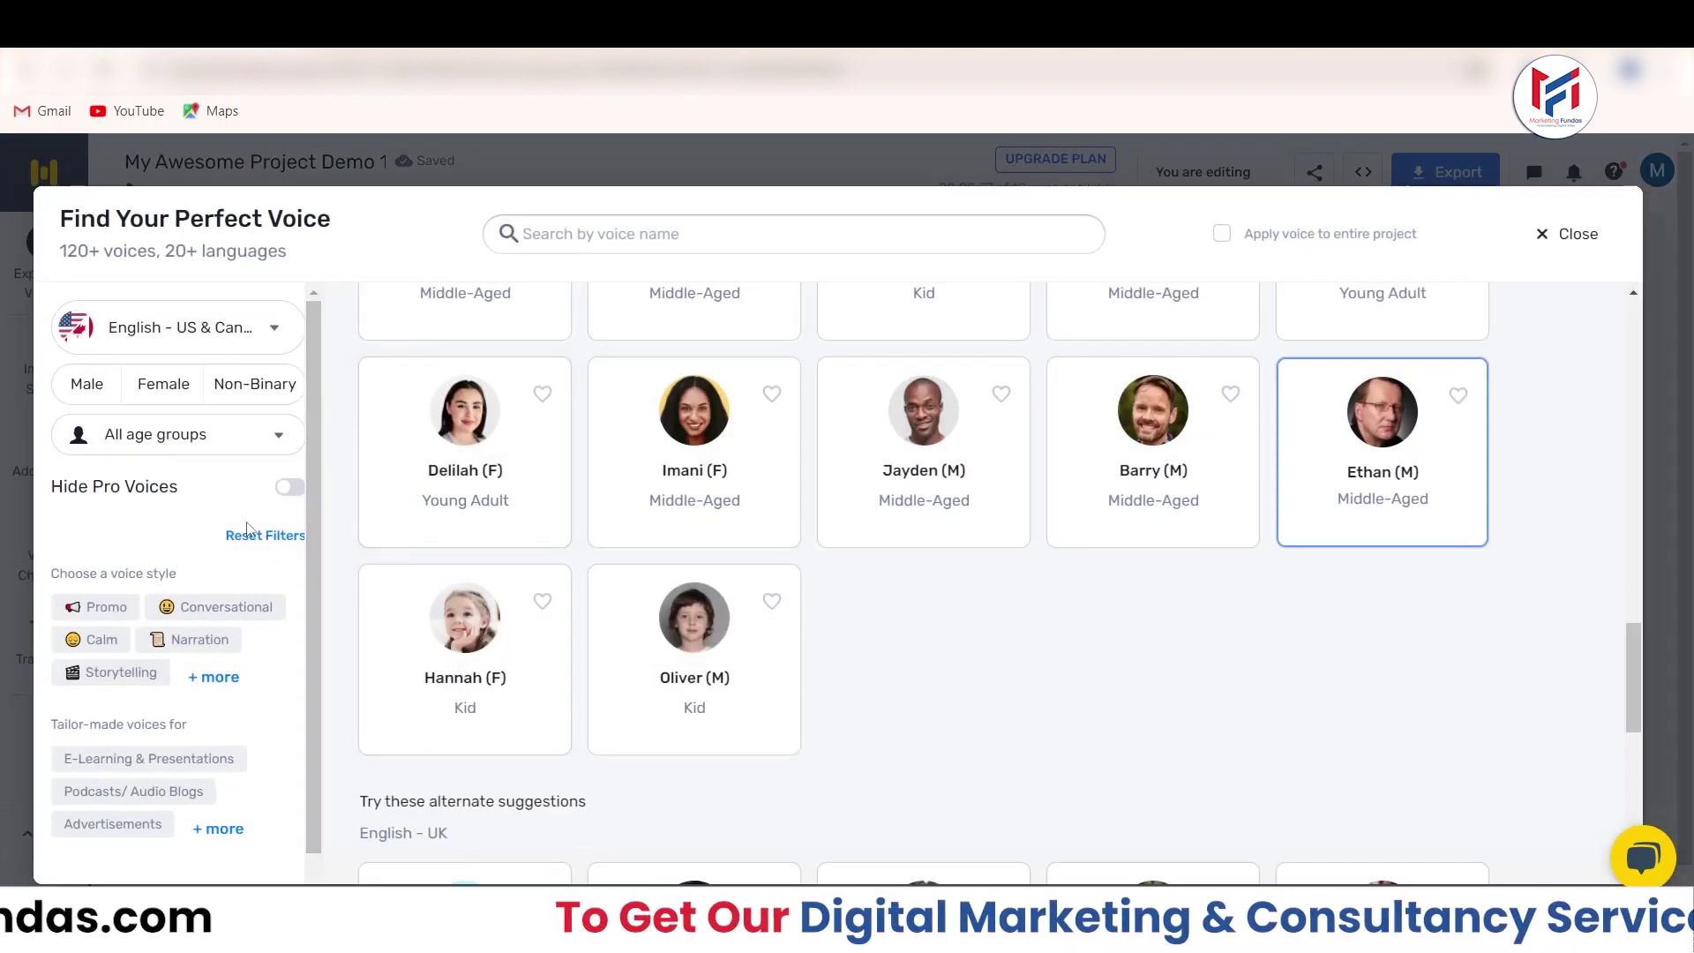
left_click(289, 487)
left_click(406, 468)
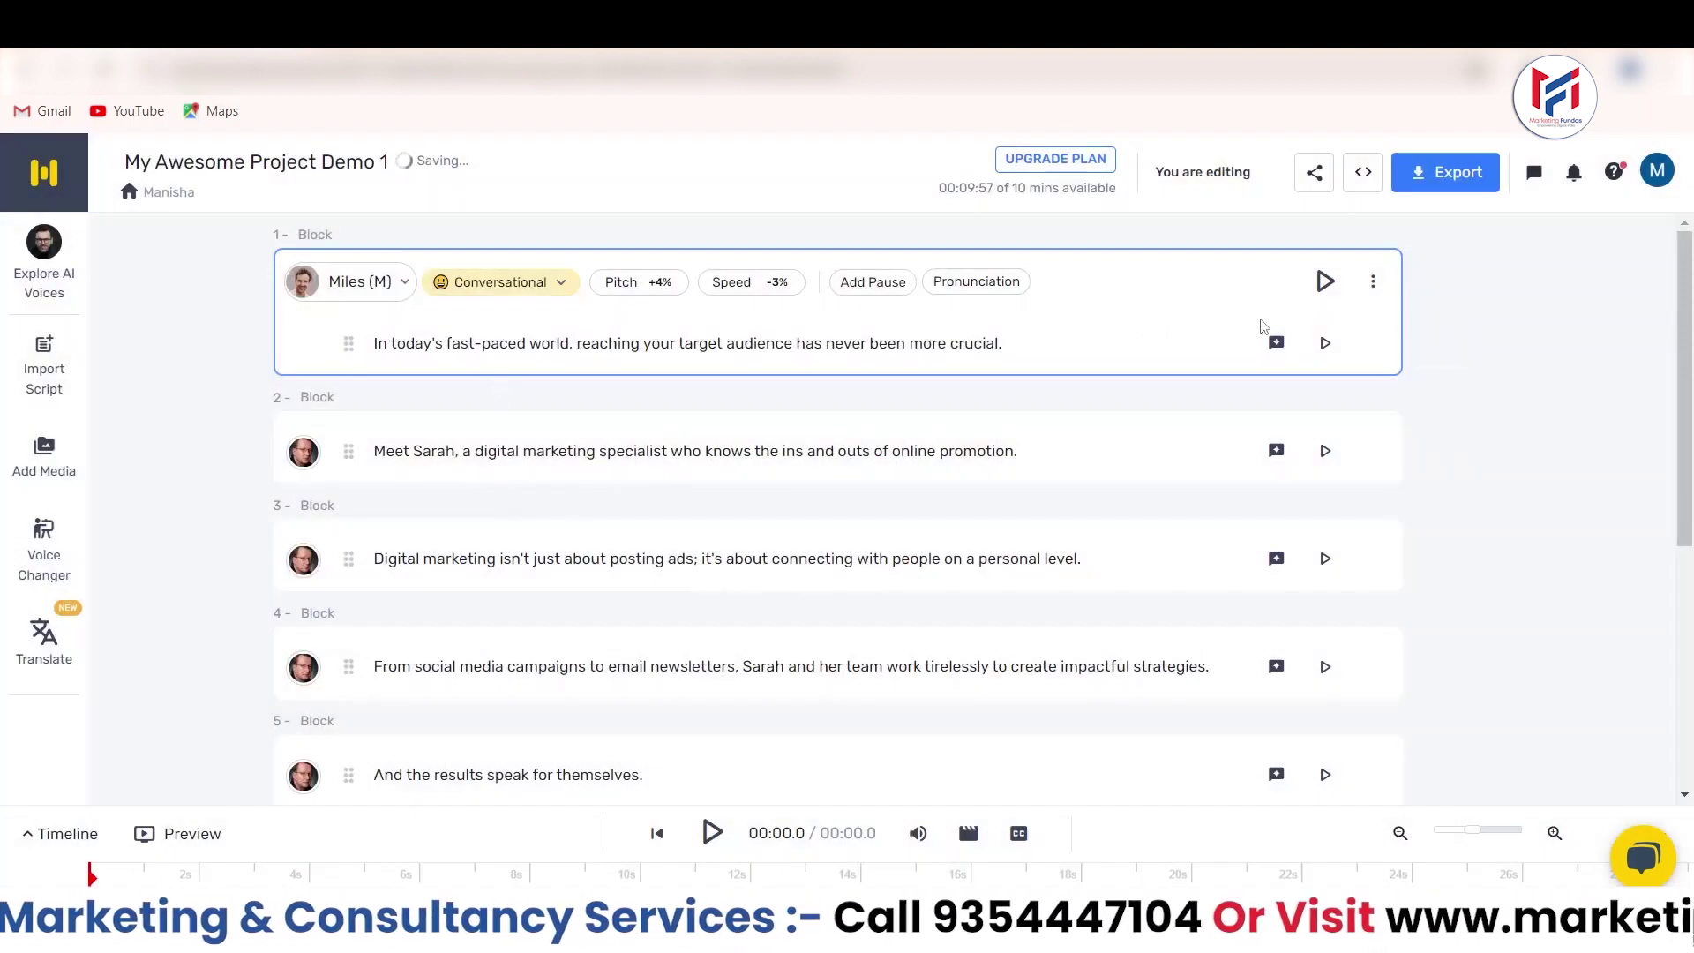
left_click(559, 281)
left_click(521, 616)
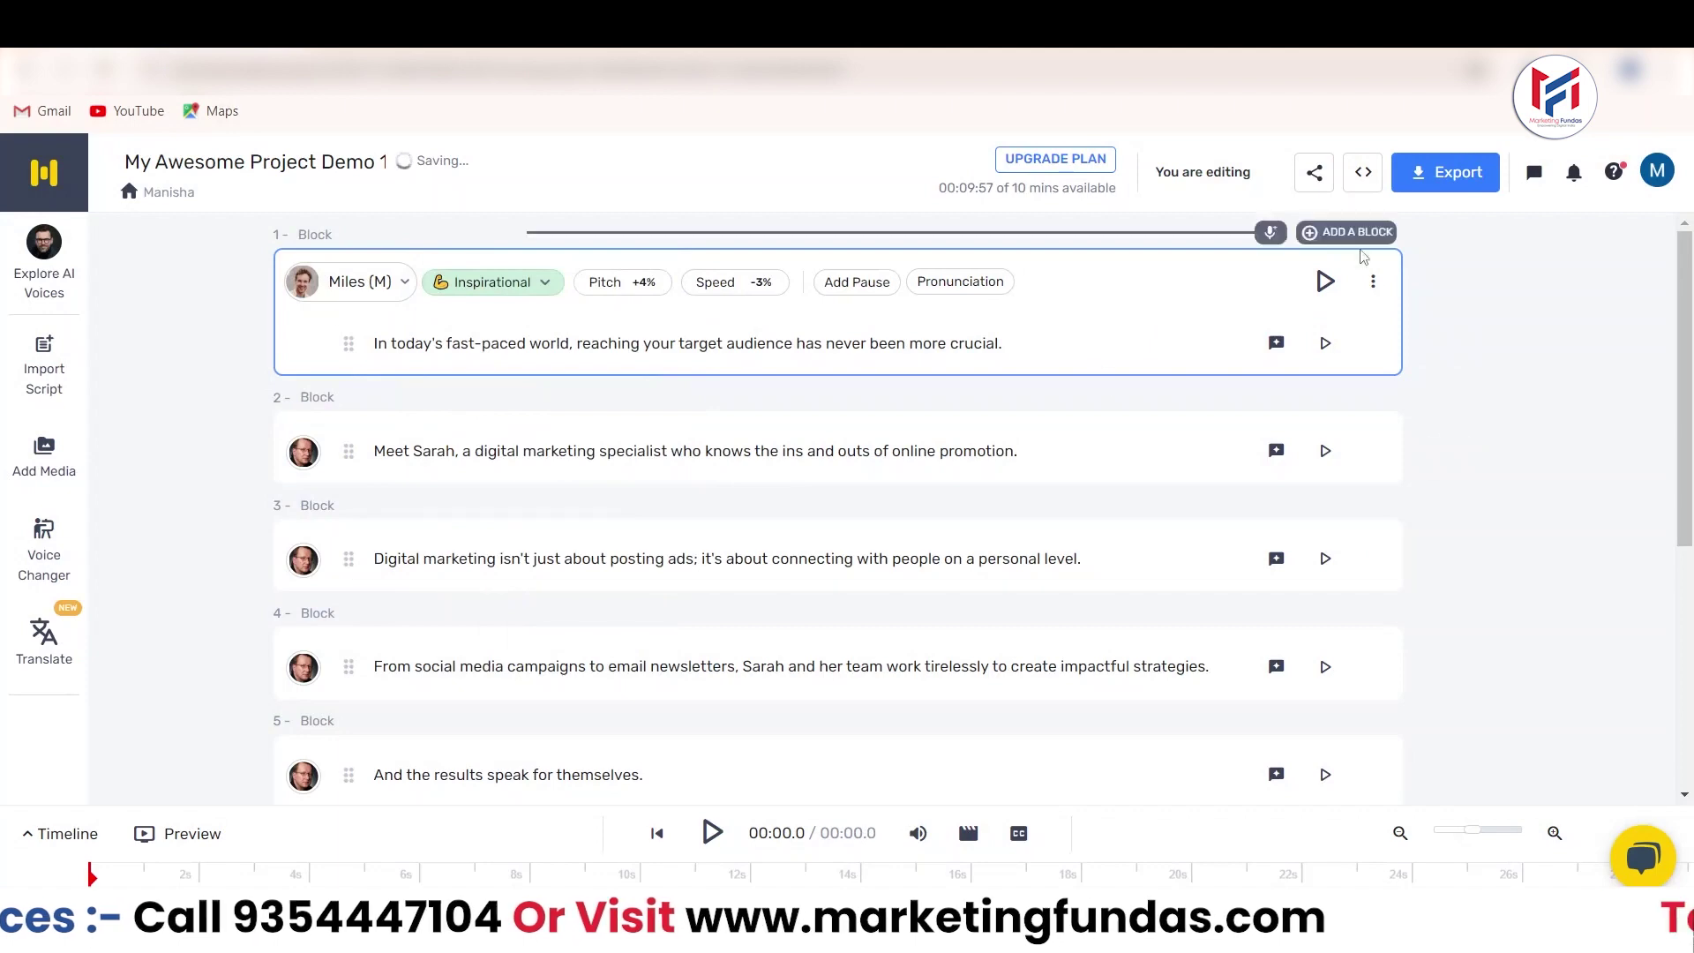
Apply all of block 1's settings to the entire project: Miles voice, Inspirational style, -3% speed and +4% pitch
left_click(1373, 281)
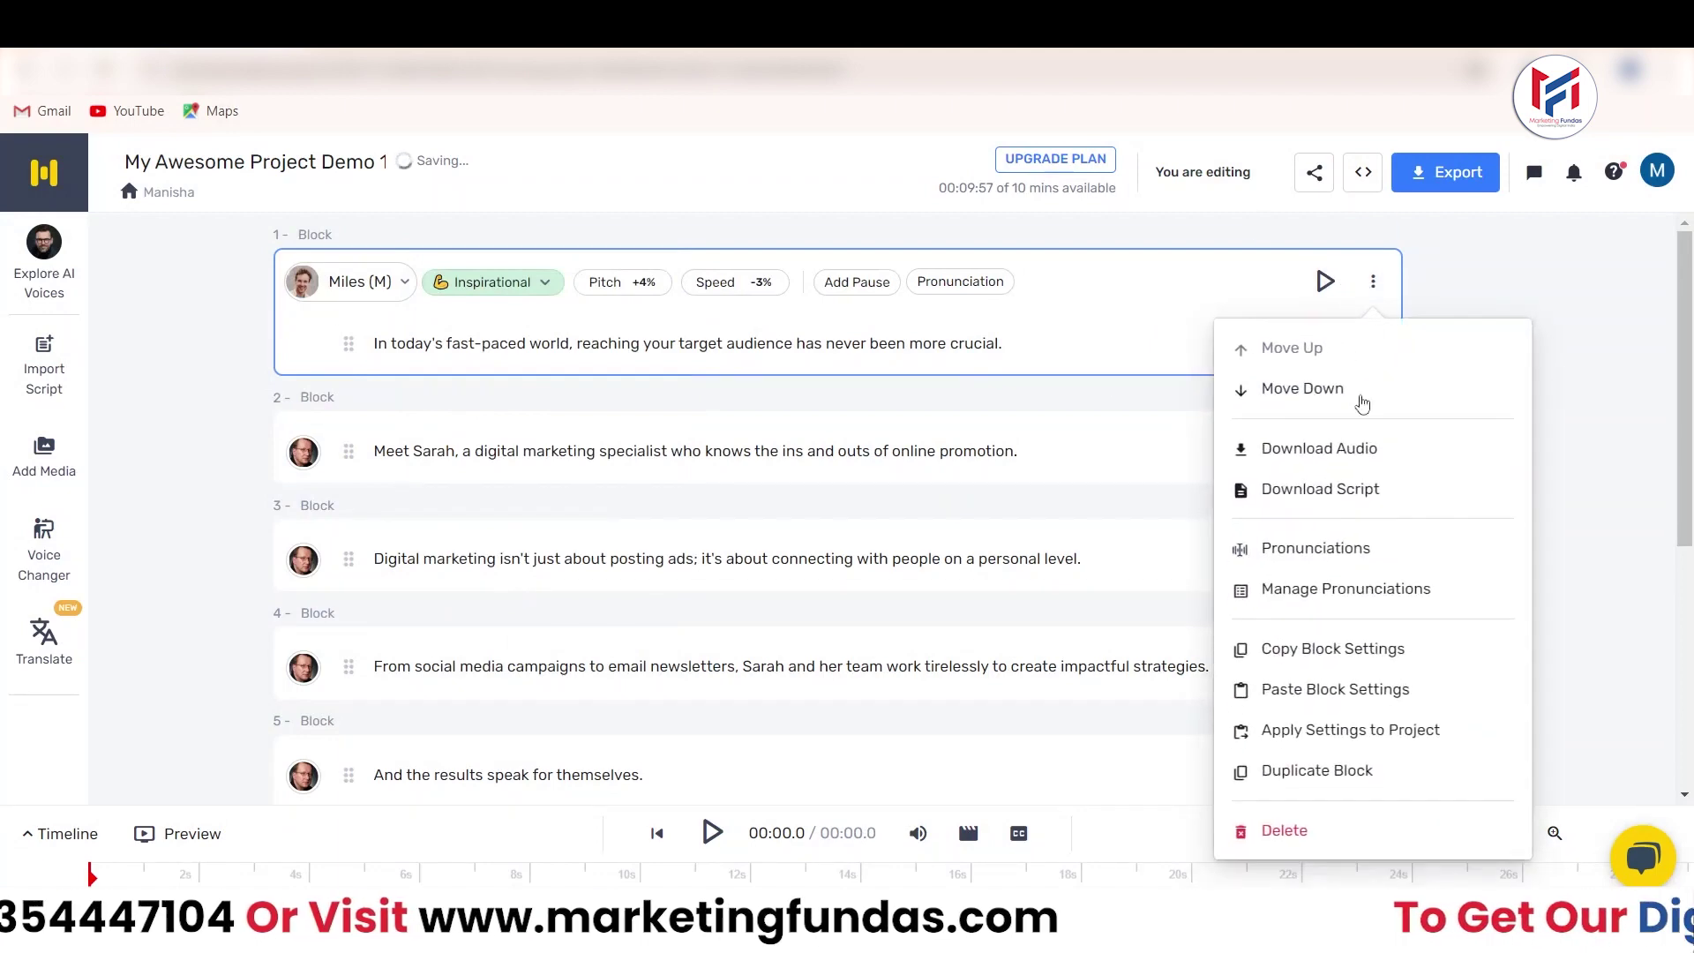
left_click(1373, 729)
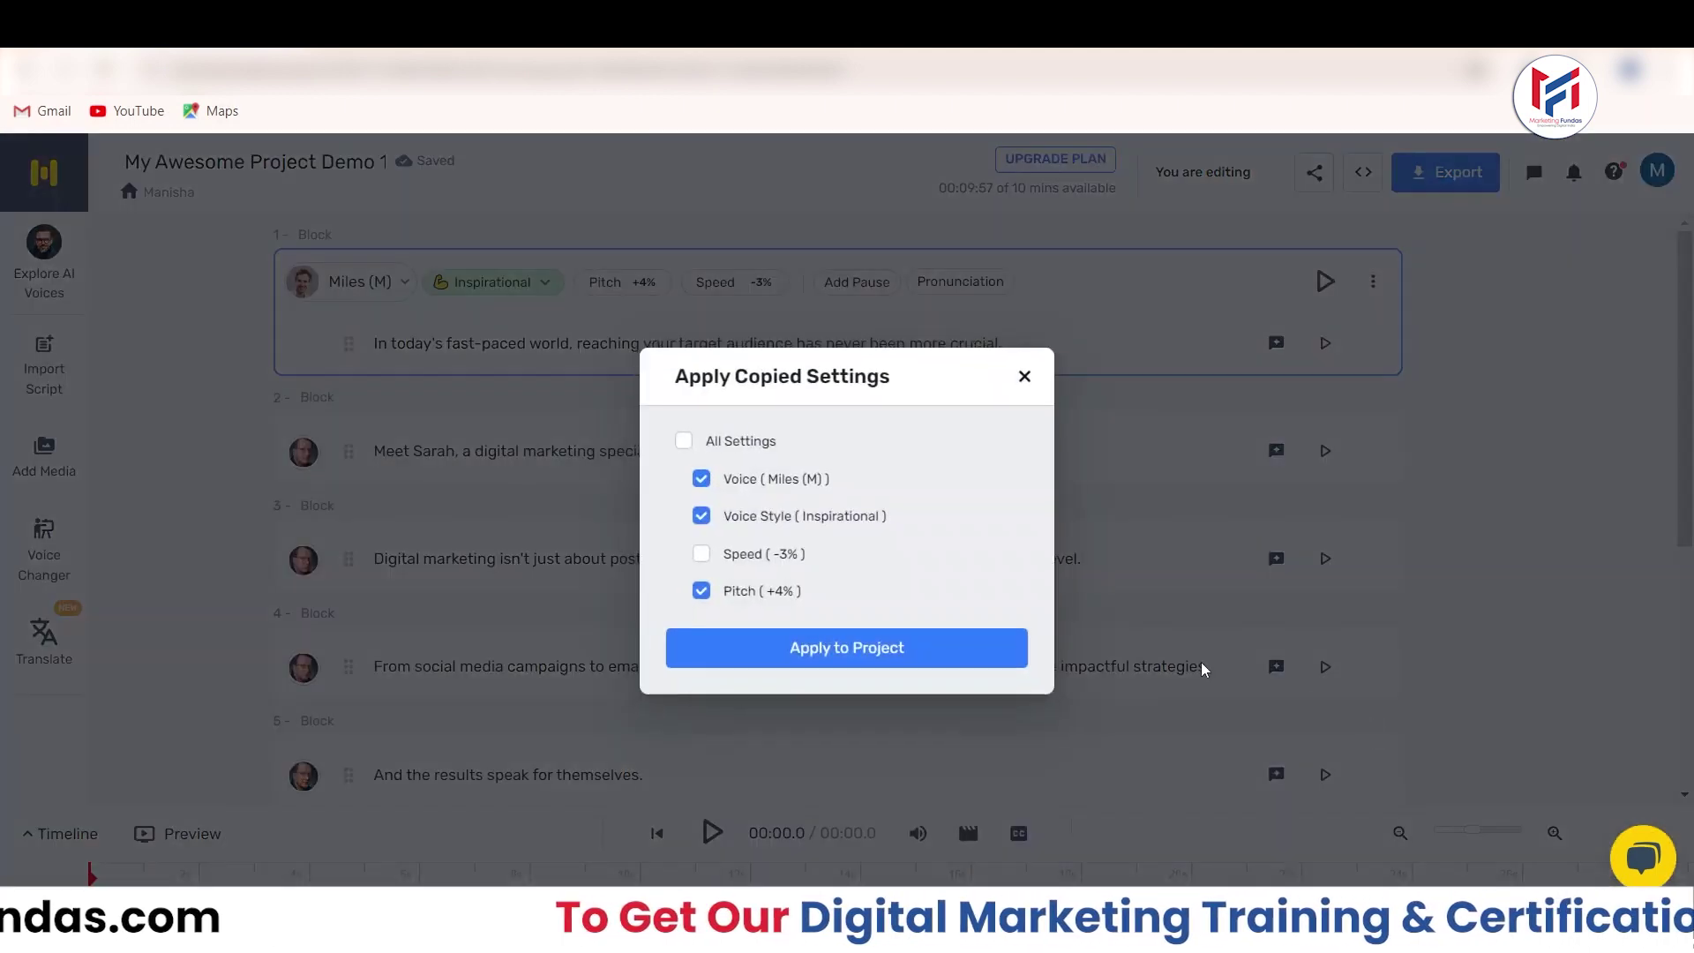
left_click(691, 443)
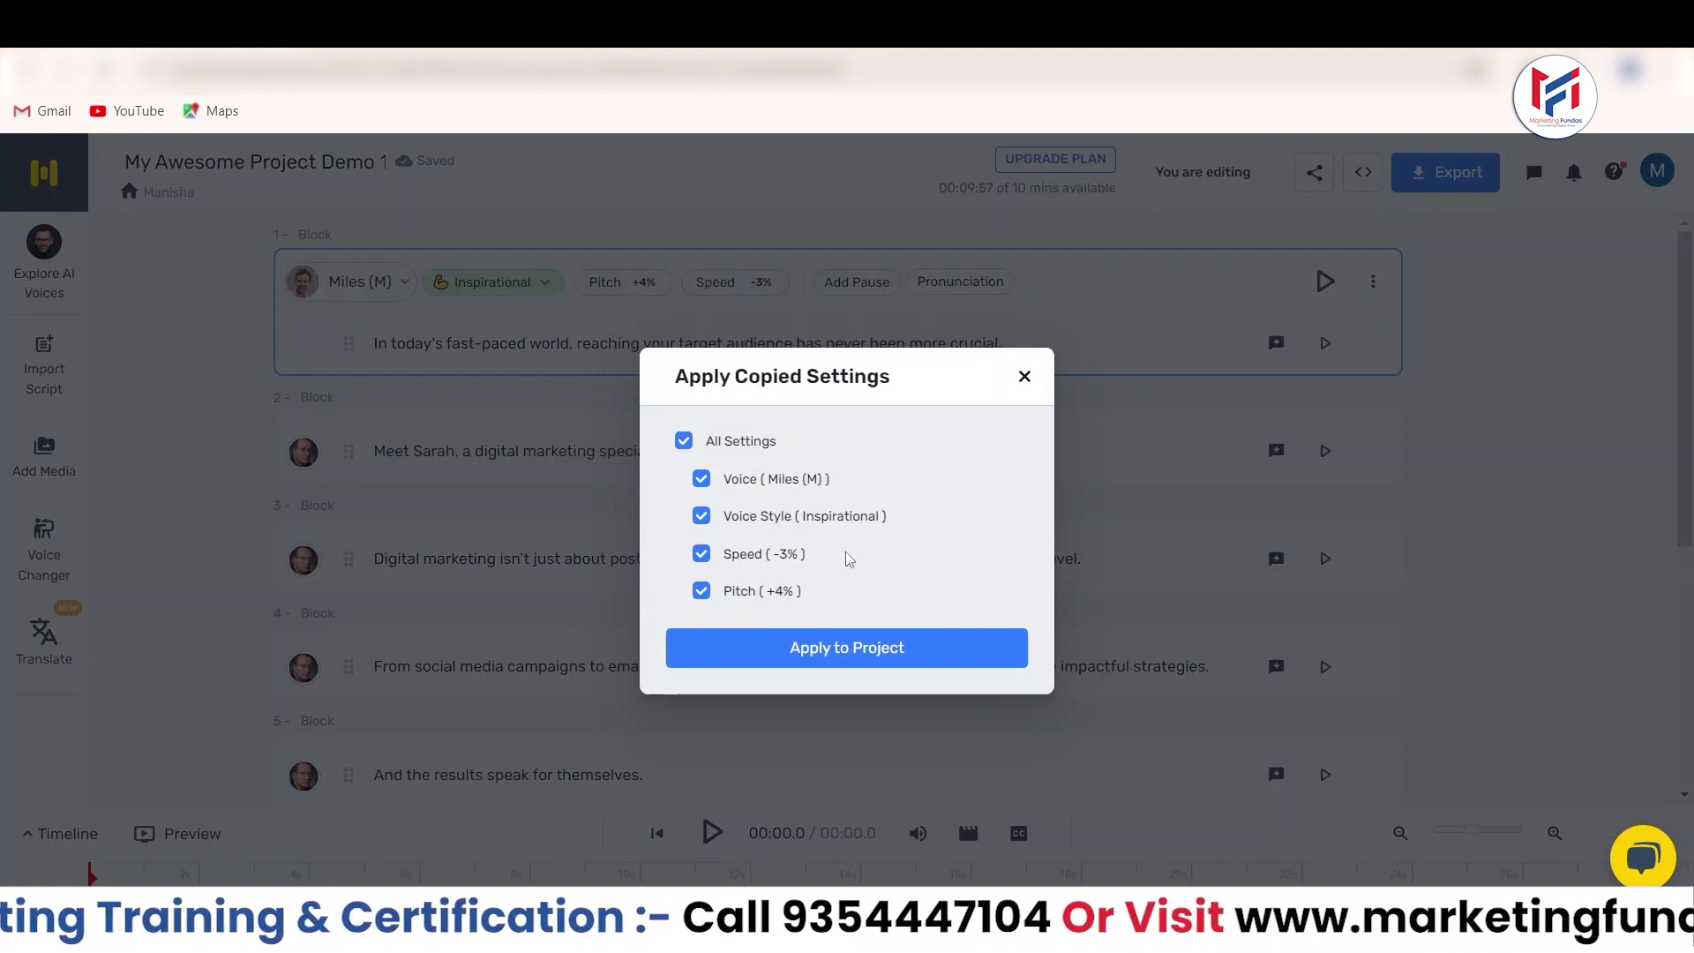
left_click(875, 671)
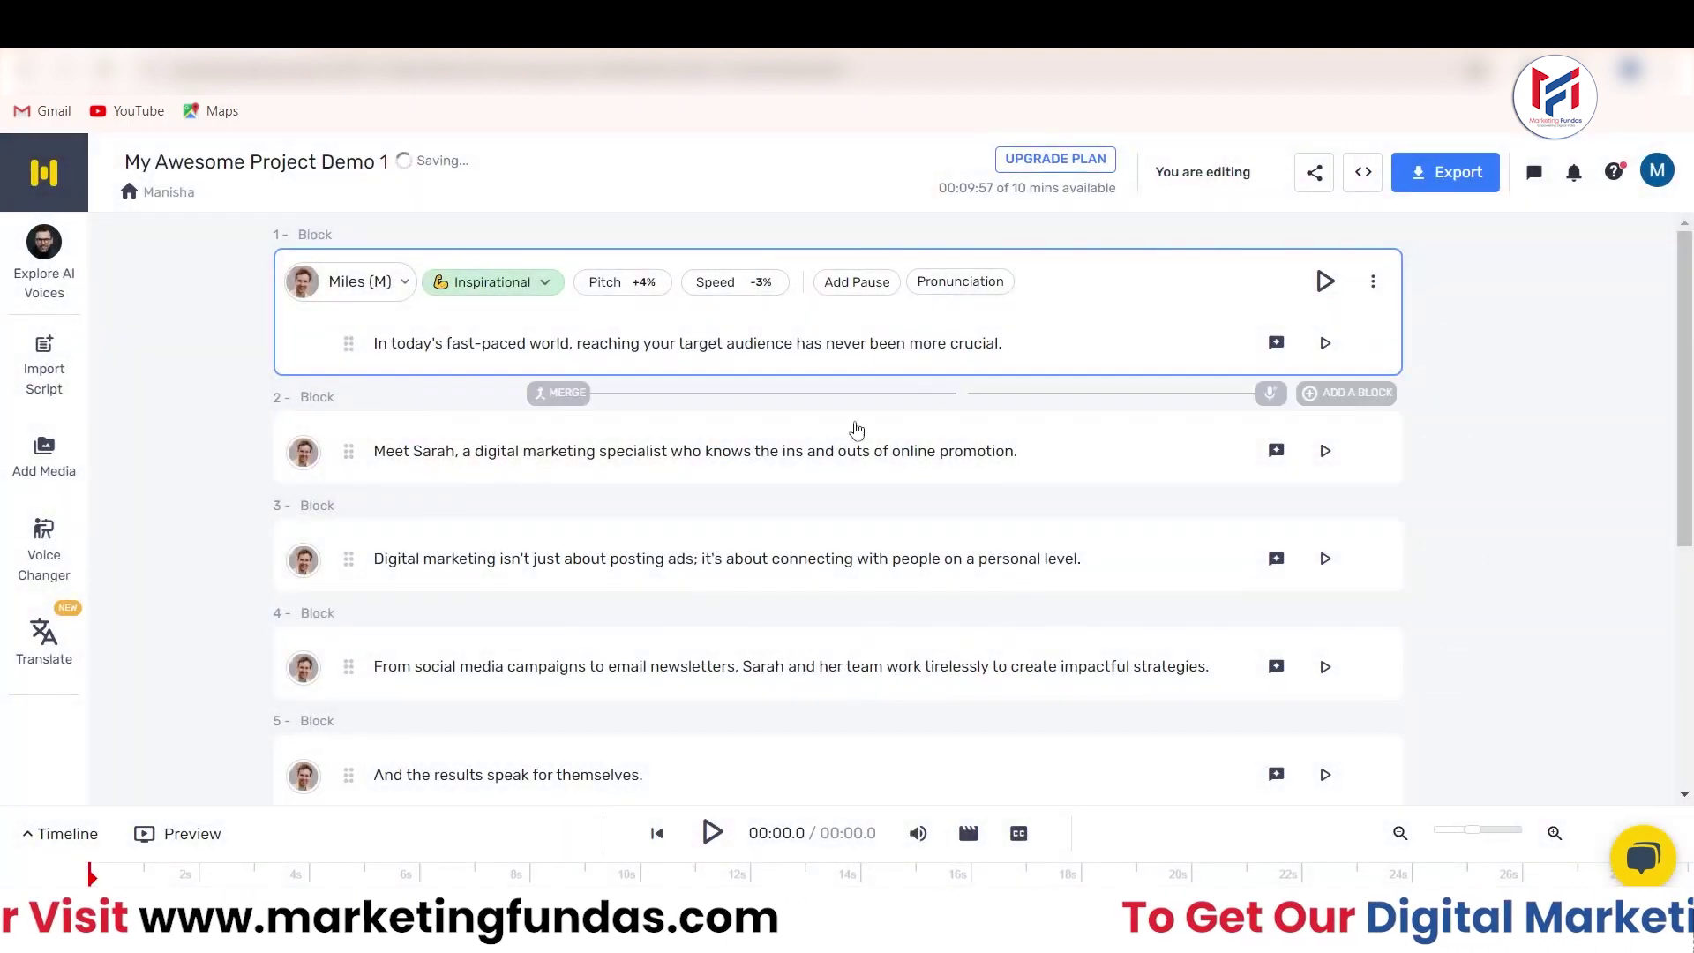
scroll(1687, 465, "down", 1)
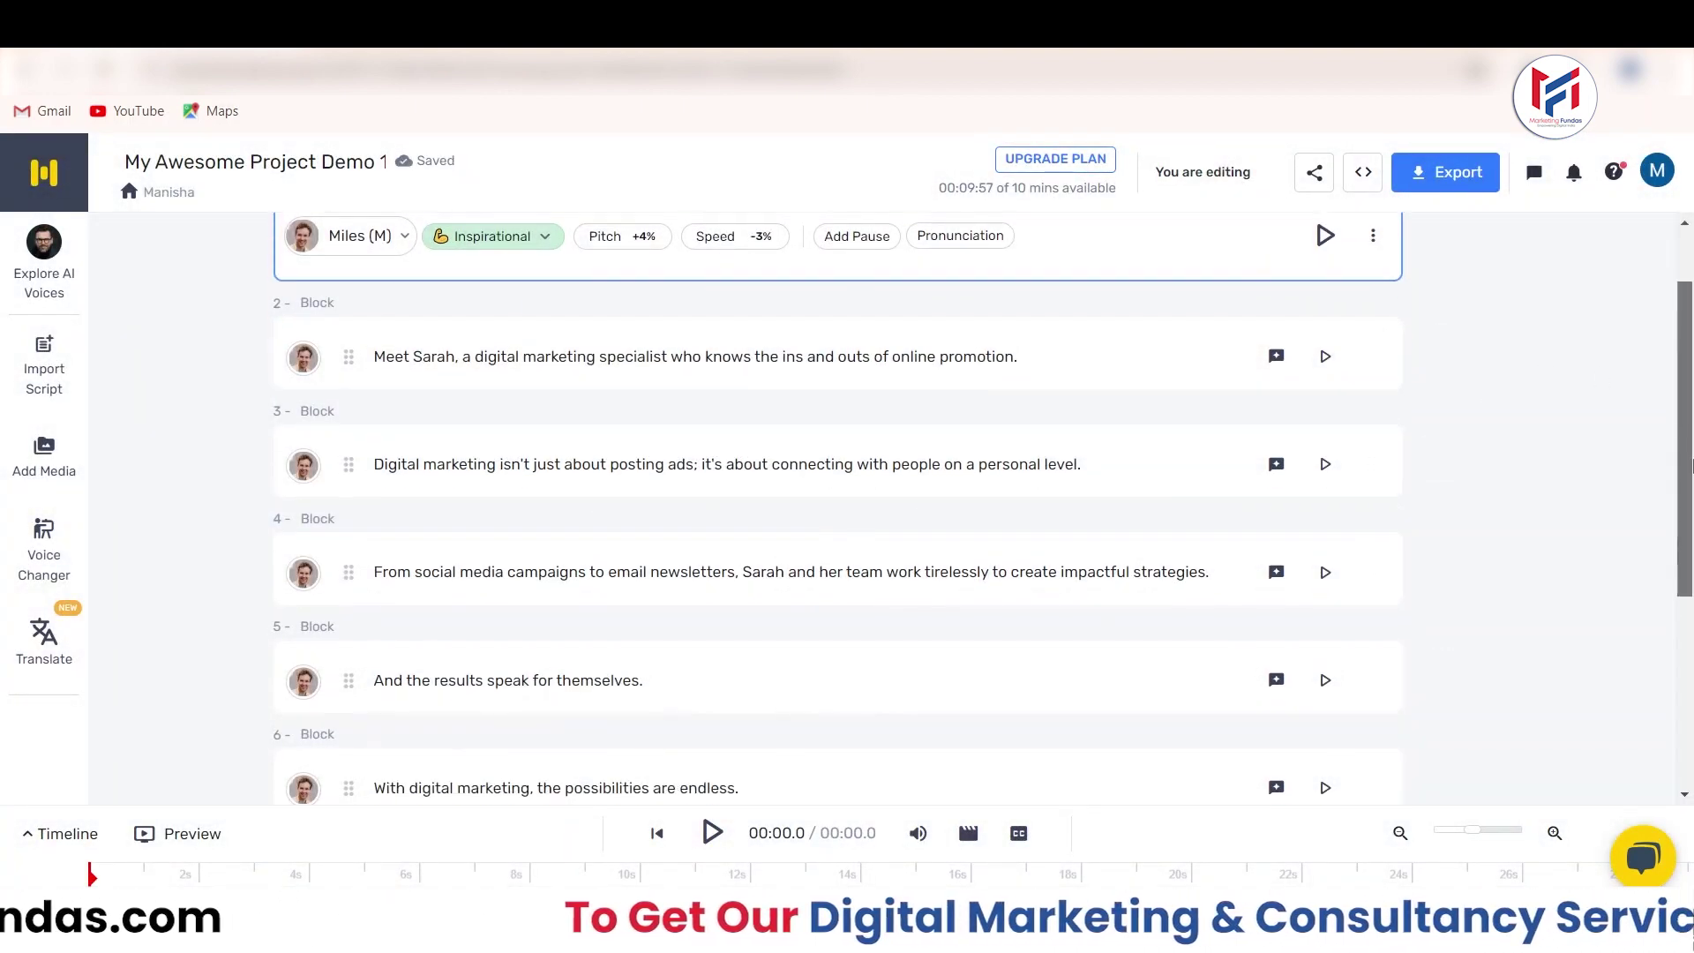
scroll(1373, 495, "up", 1)
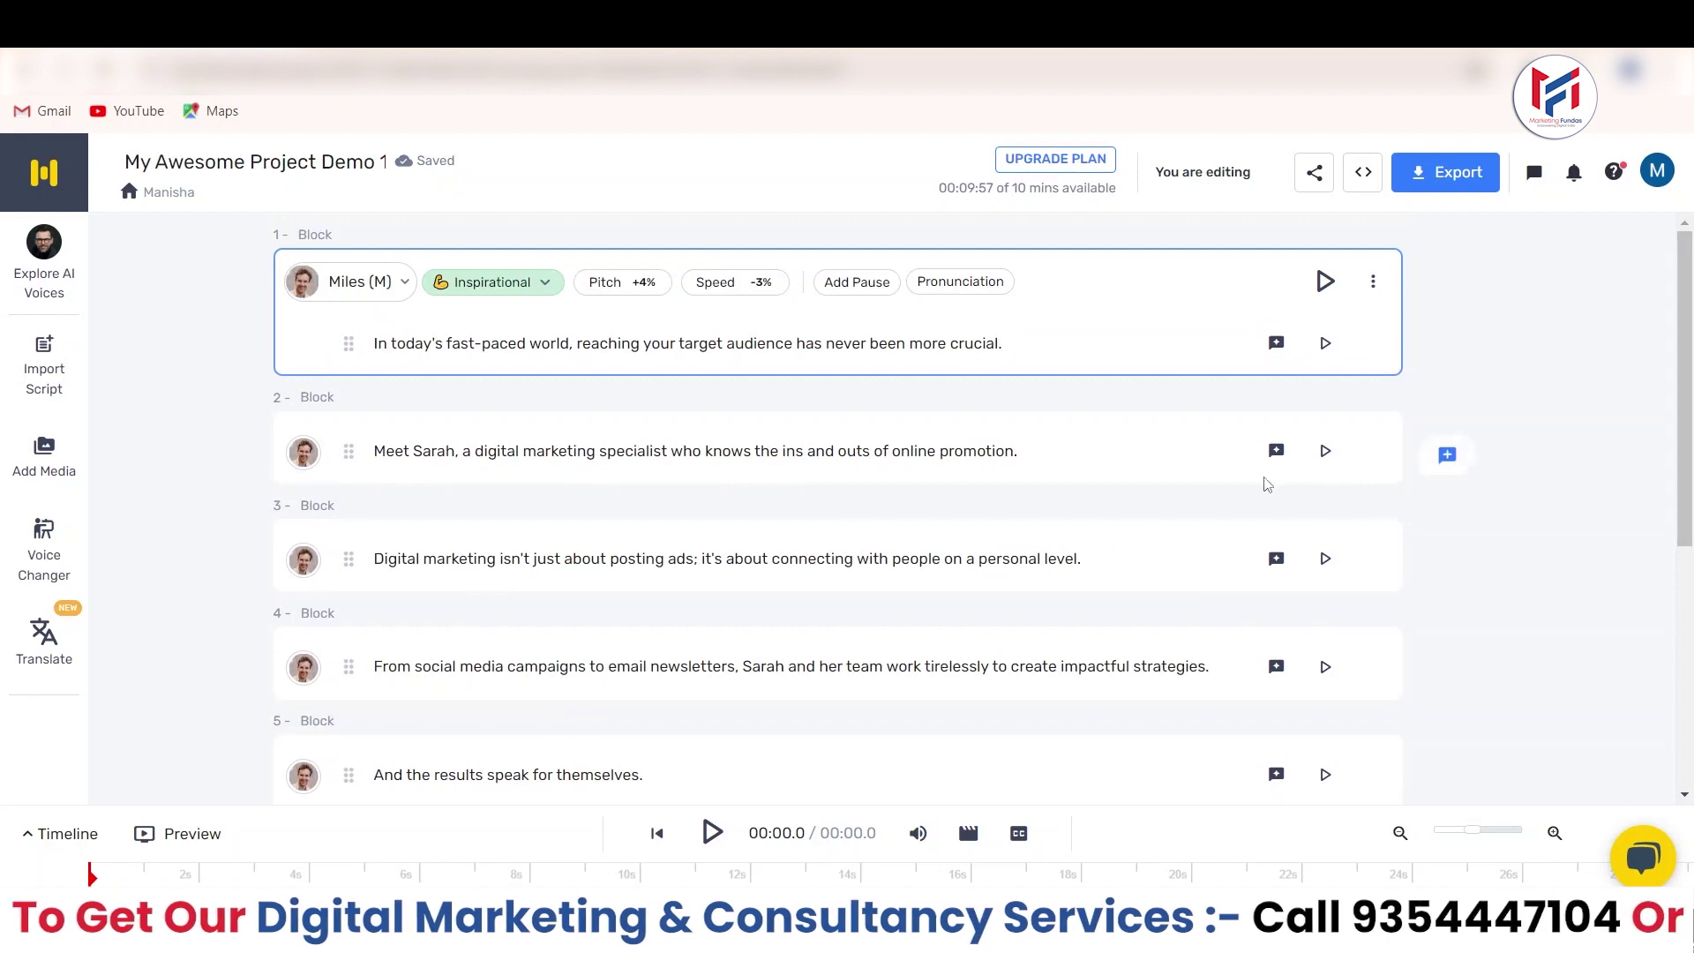
Examine the options available for block 1 and for its individual line, including moving, downloading, pronunciations and deleting
left_click(1373, 284)
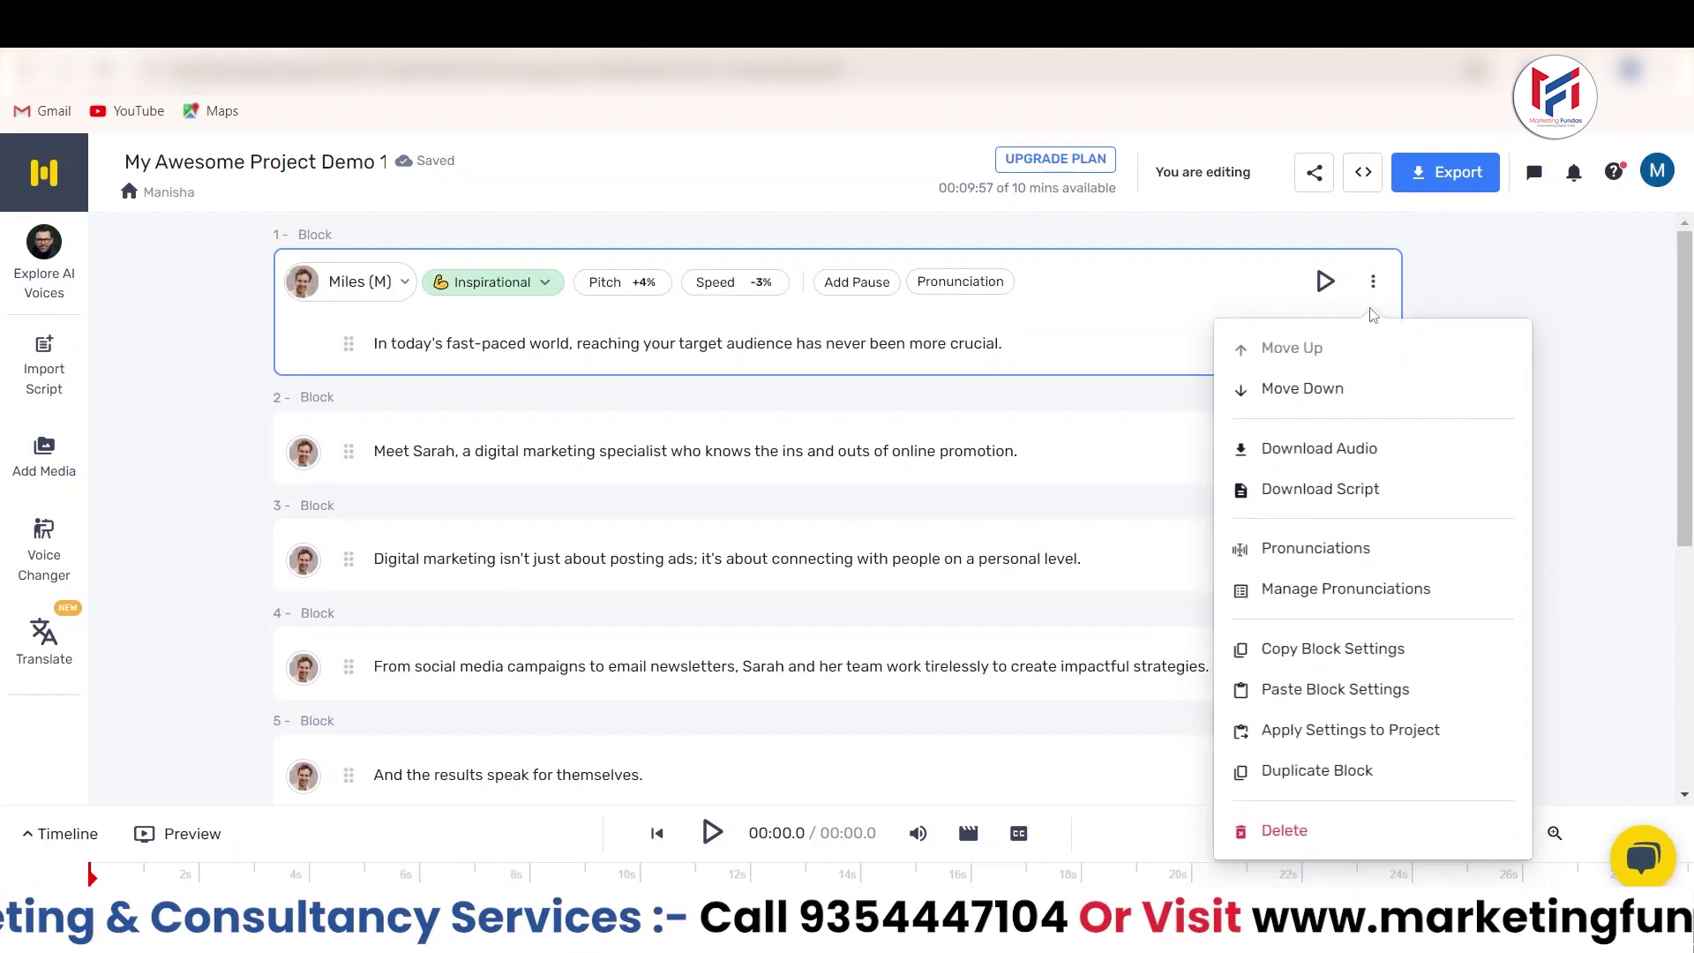
left_click(1374, 289)
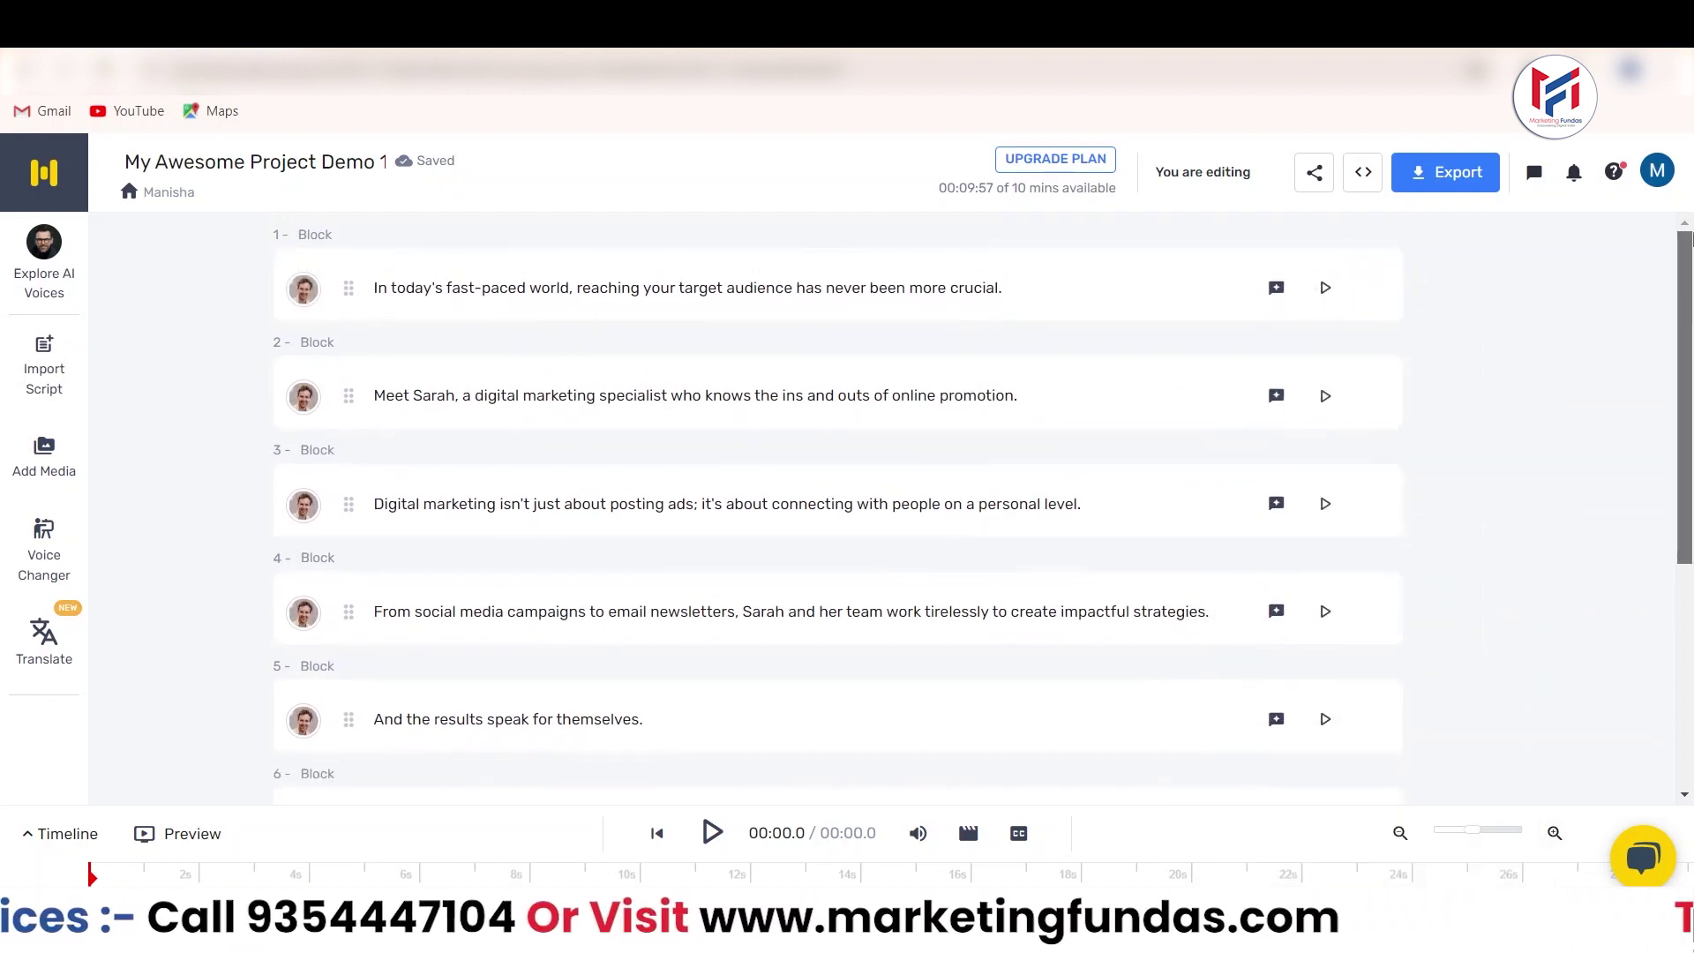
left_click(1006, 291)
left_click(1375, 287)
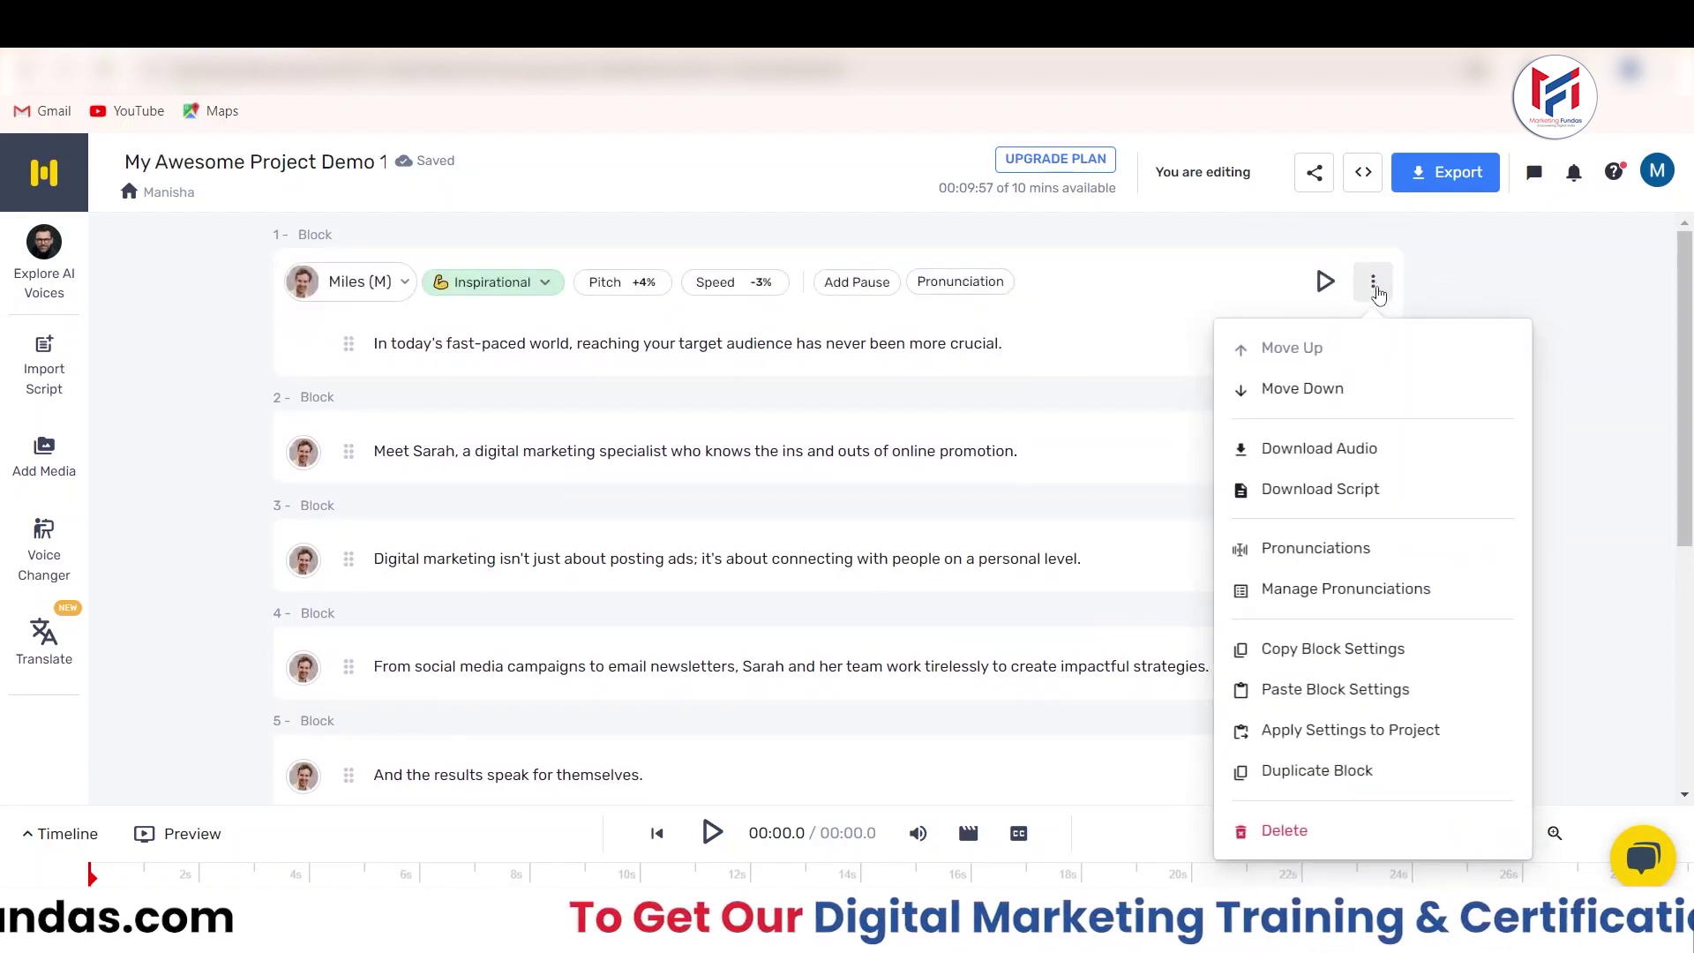
left_click(1599, 552)
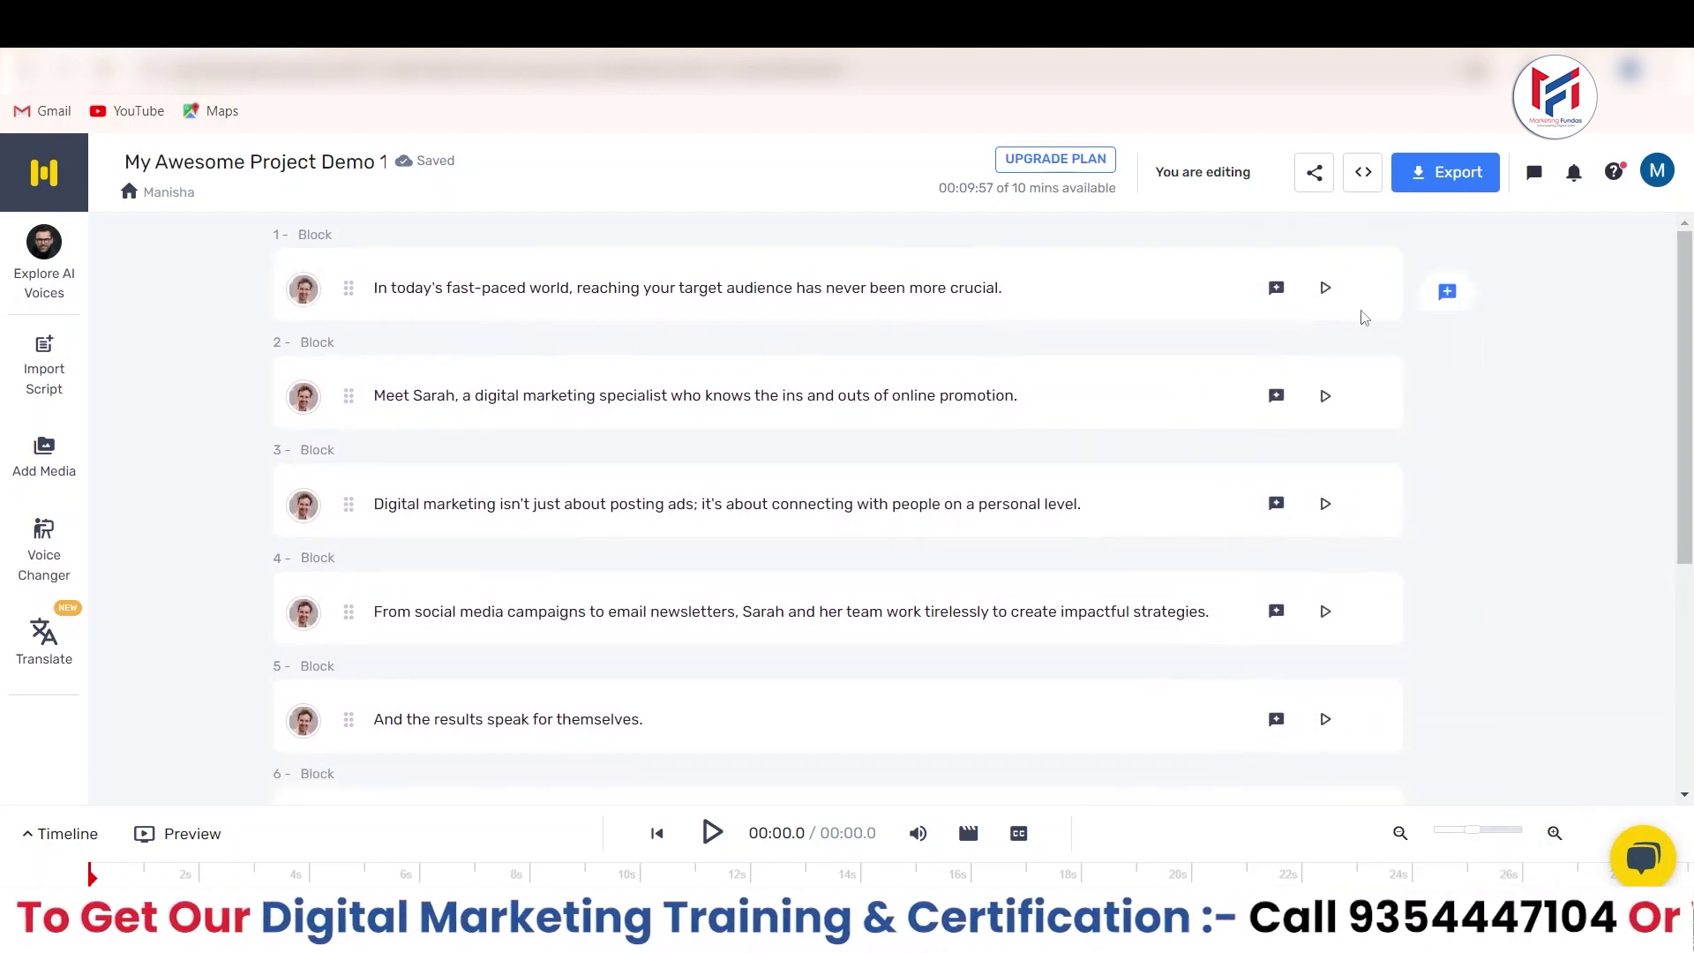
left_click(1373, 287)
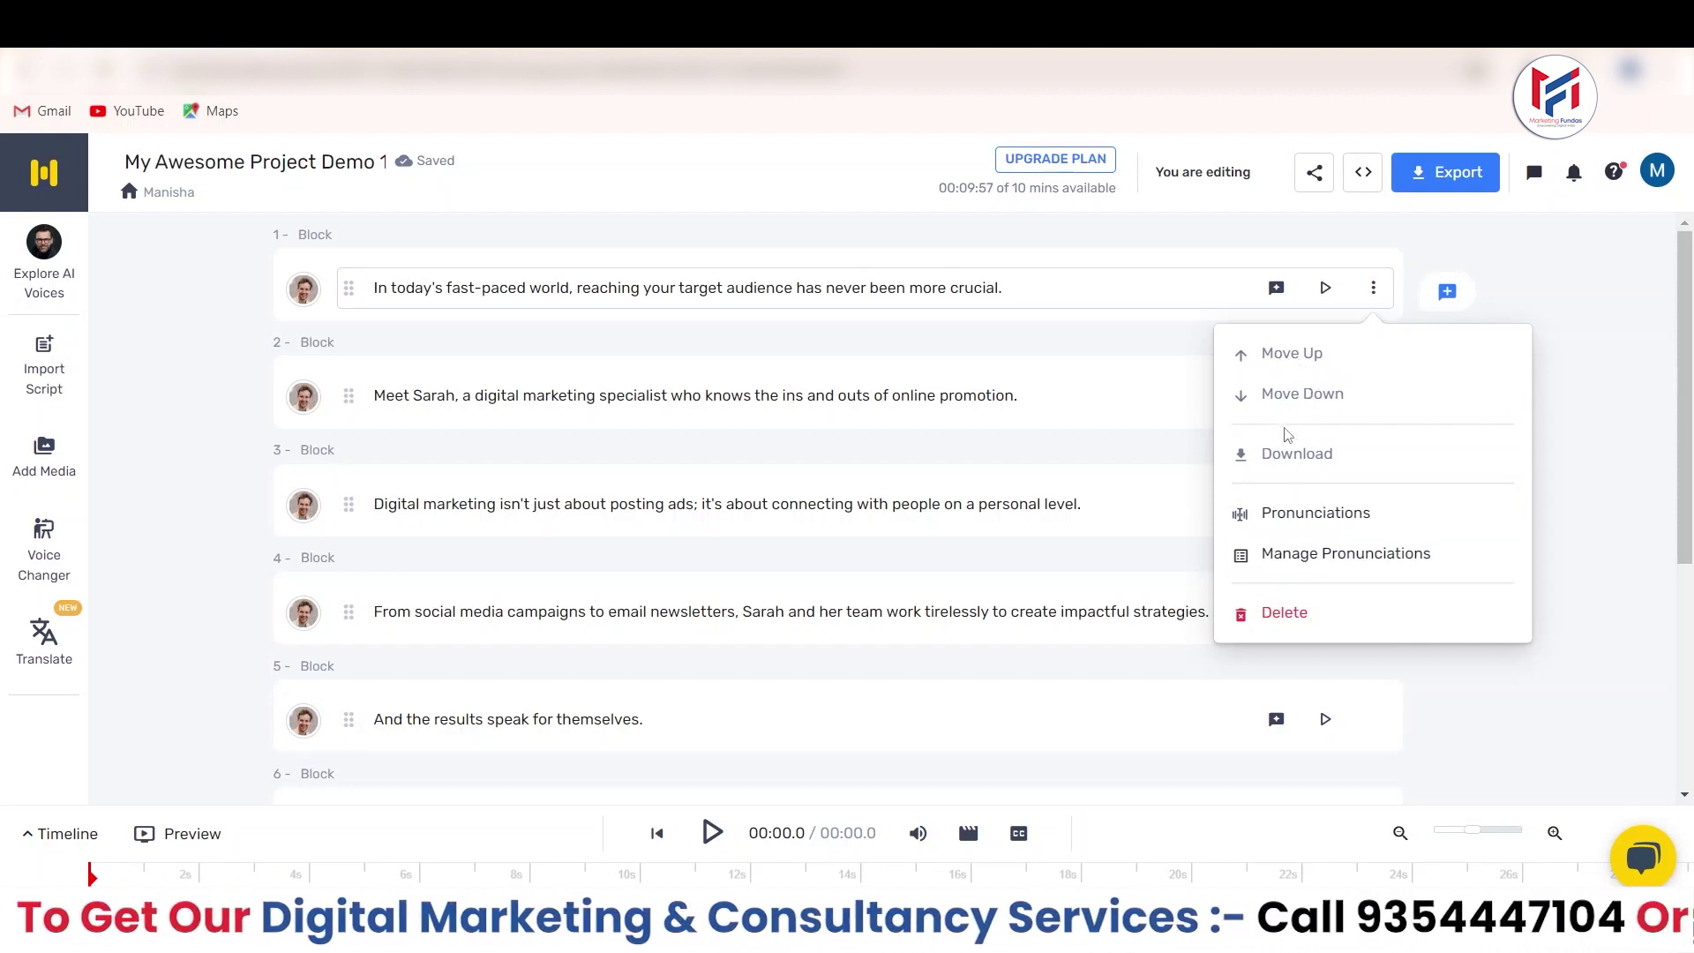
double_click(1286, 455)
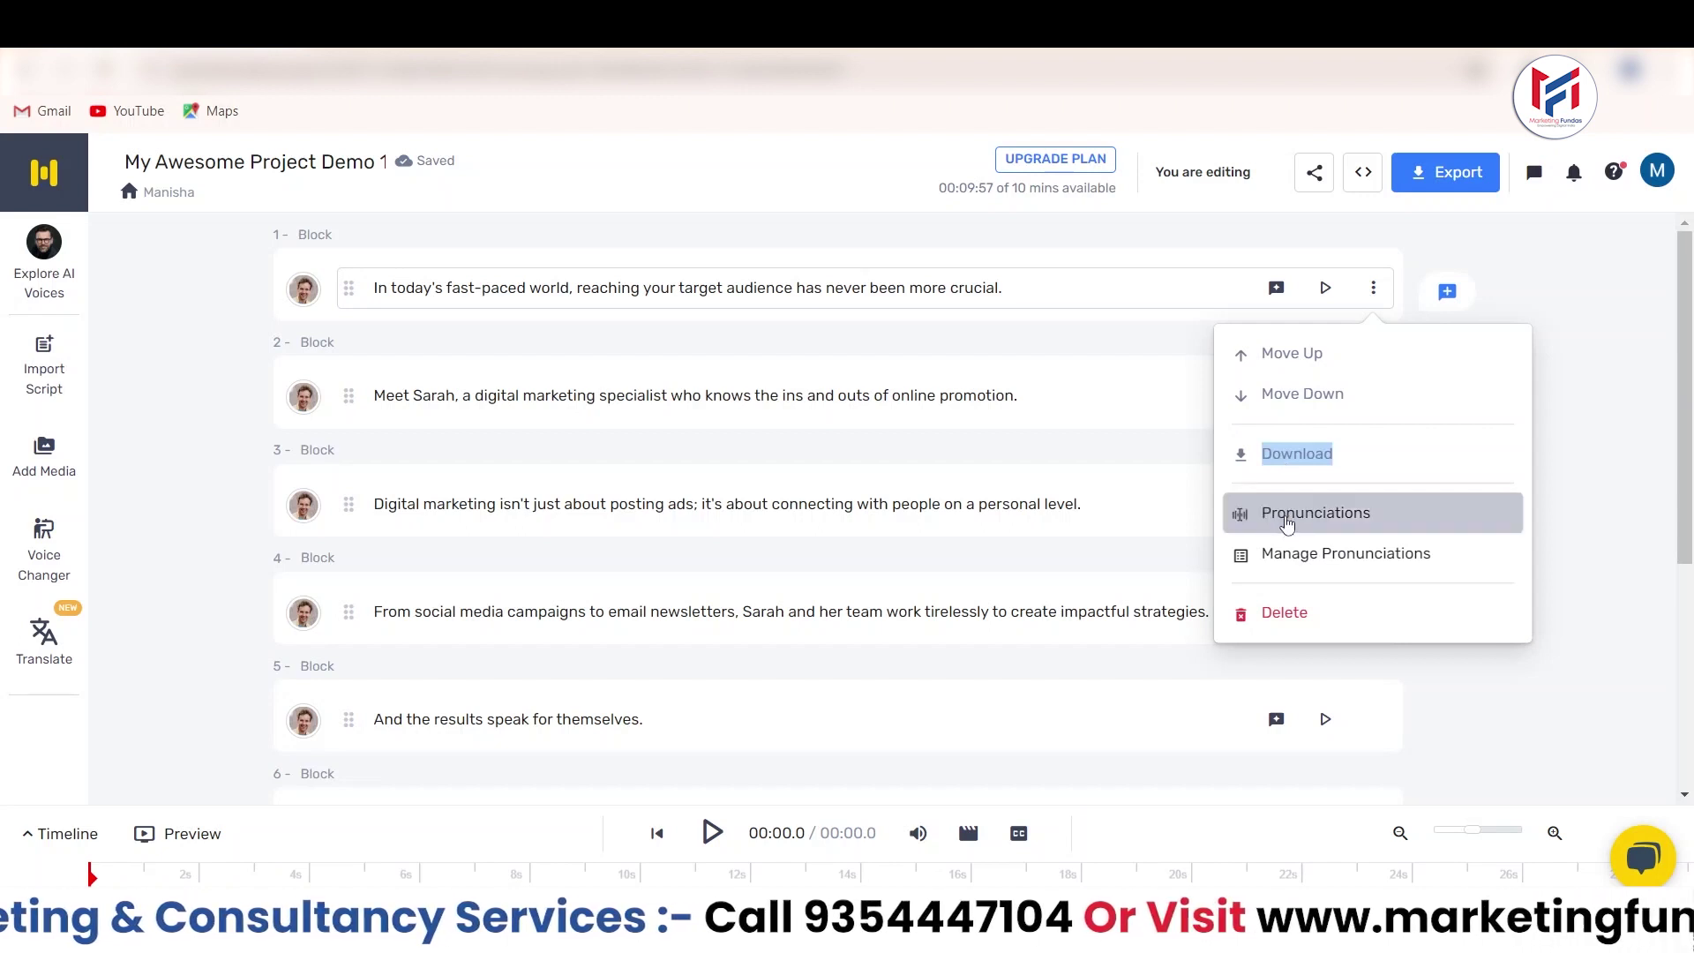
left_click(1599, 488)
left_click(1374, 284)
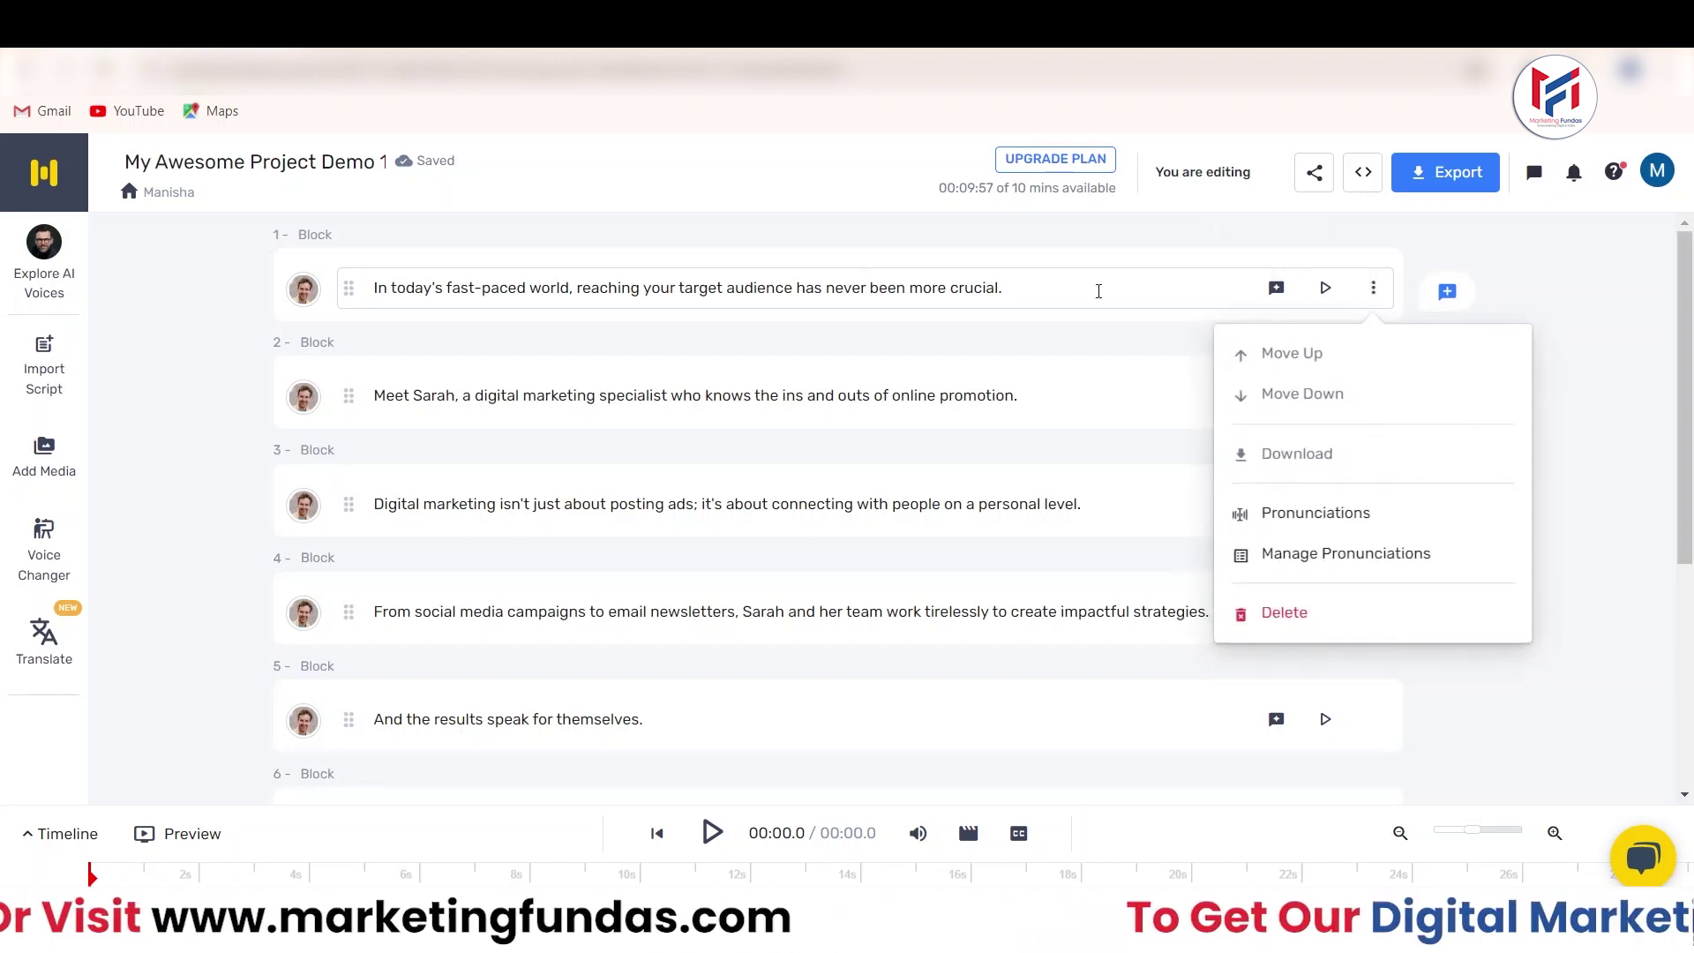
Examine the pronunciation options for the word "reaching" in block 1, including the suggestions and the custom IPA and alternate-spelling form
left_click(1097, 288)
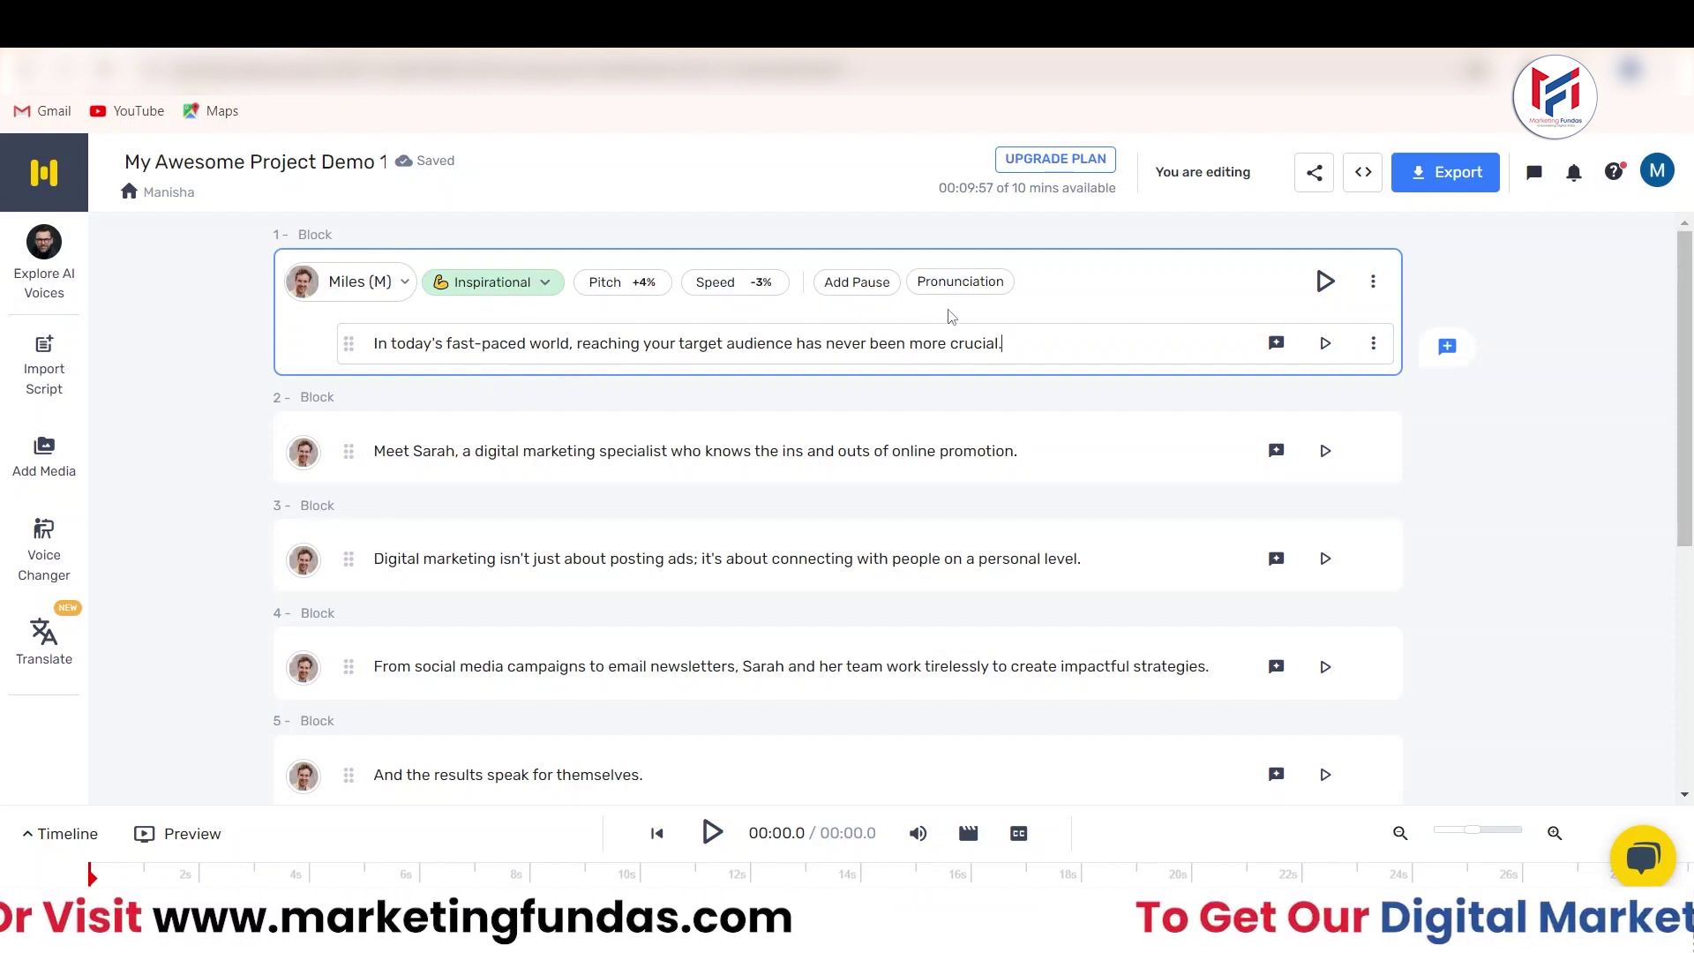
left_click(964, 284)
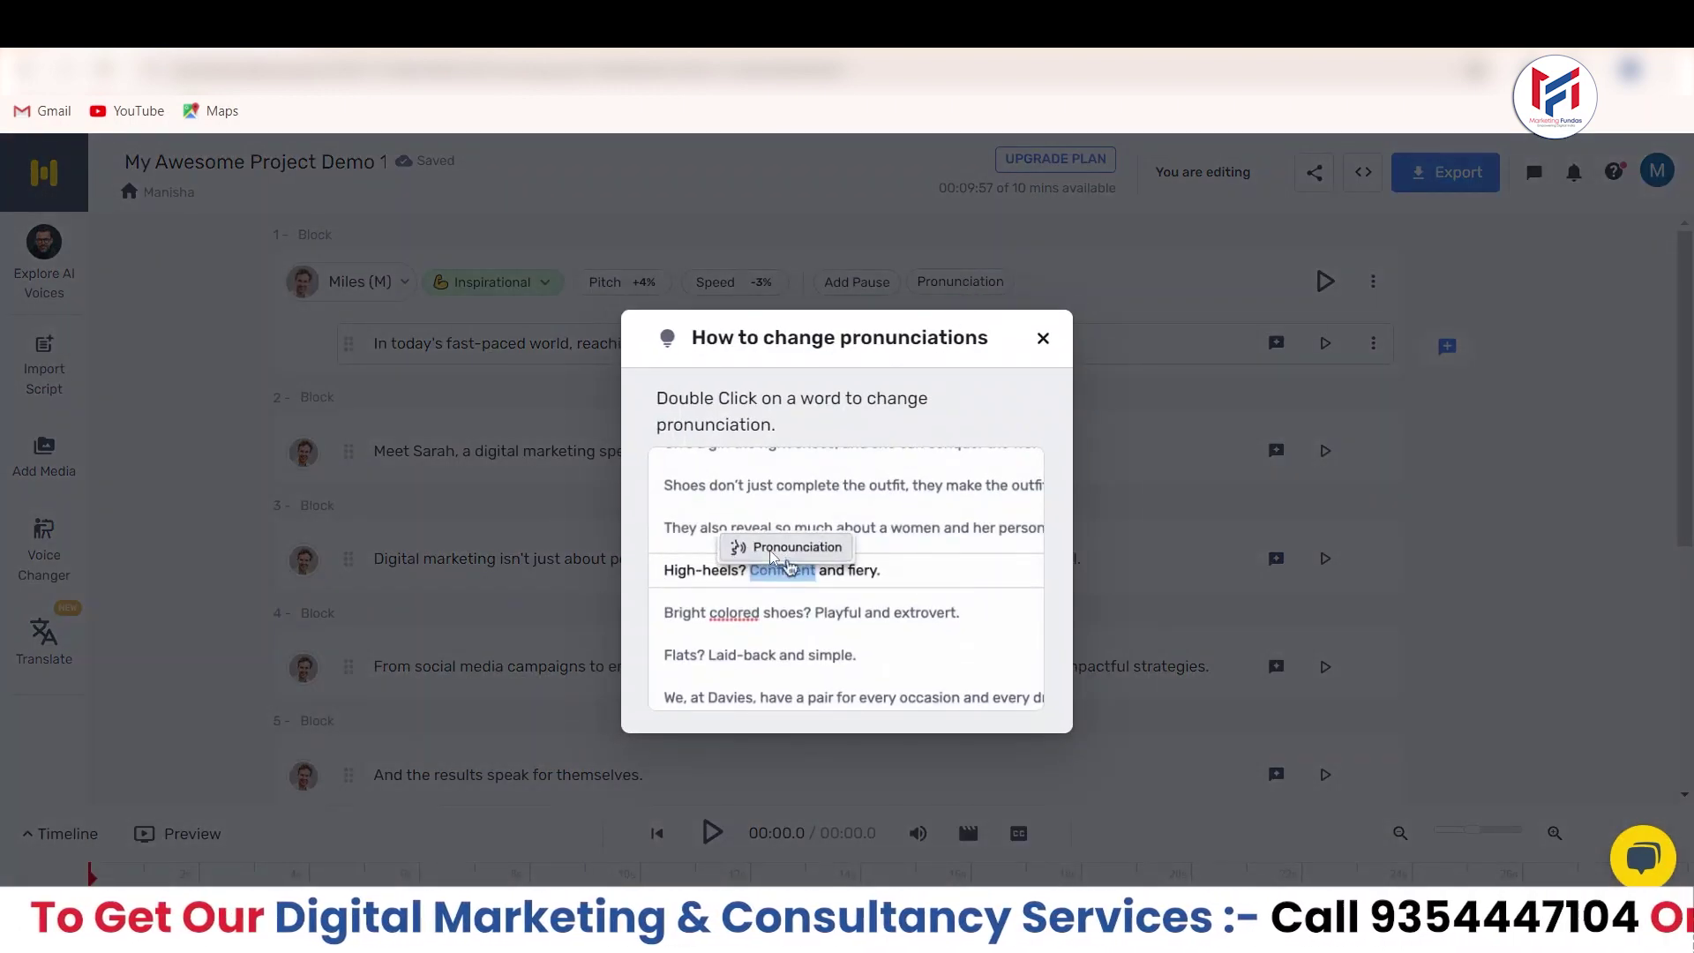
left_click(1043, 338)
left_click_drag(579, 344, 640, 344)
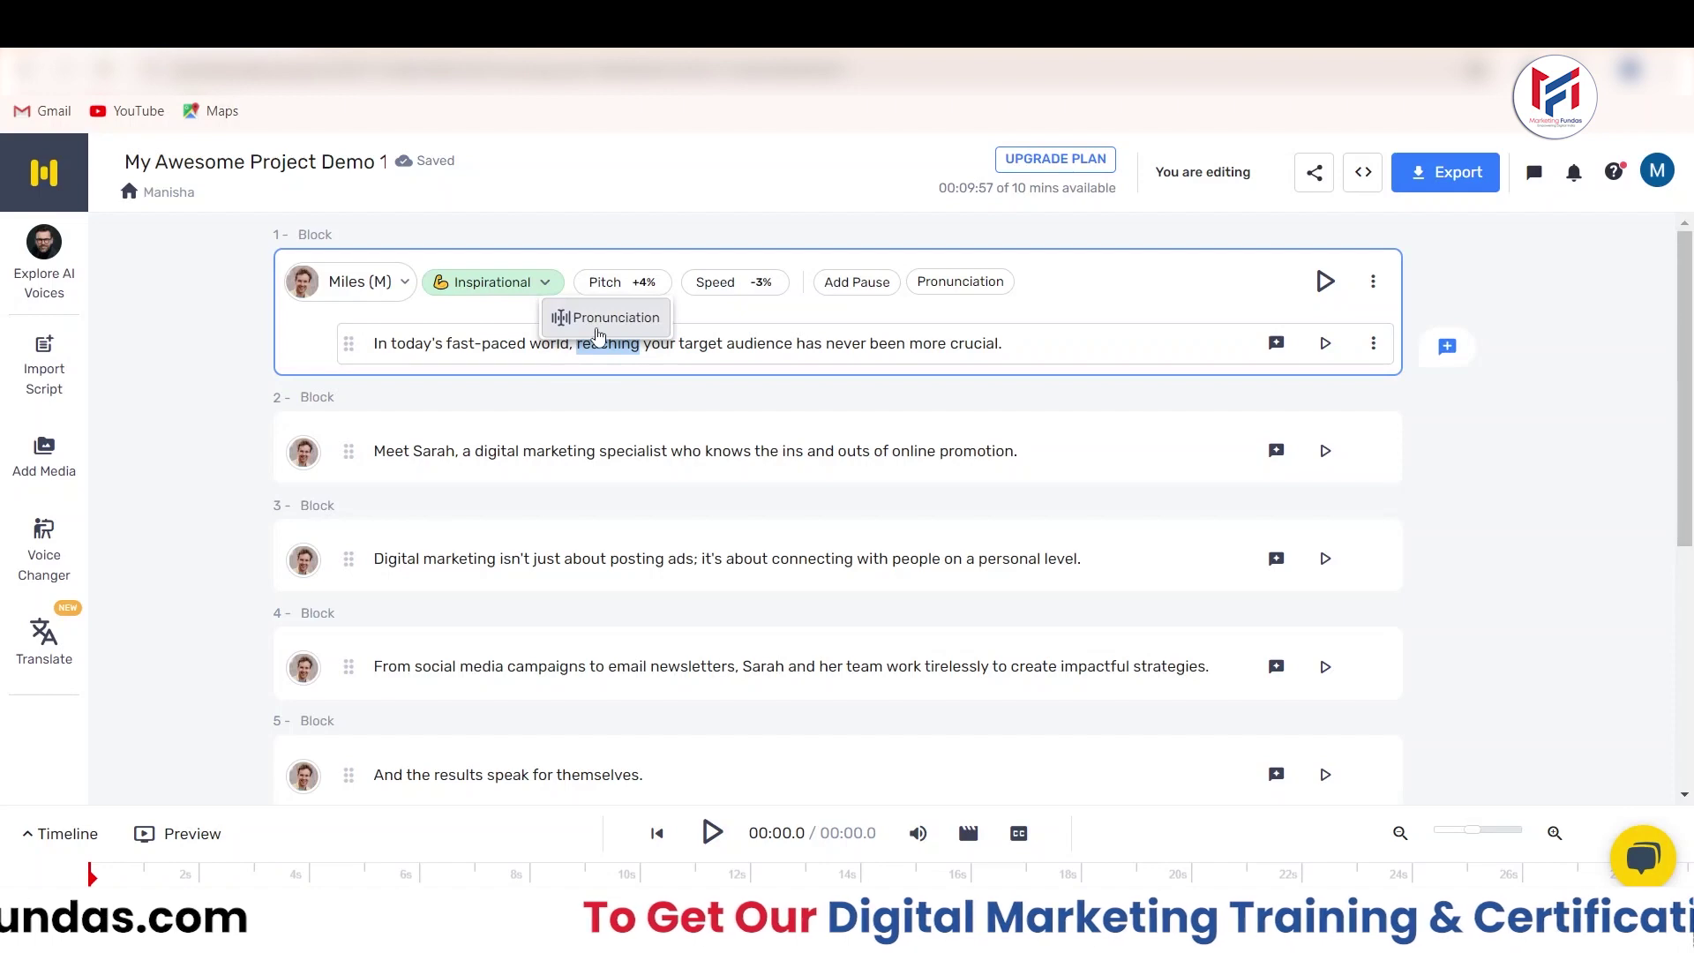
left_click(597, 321)
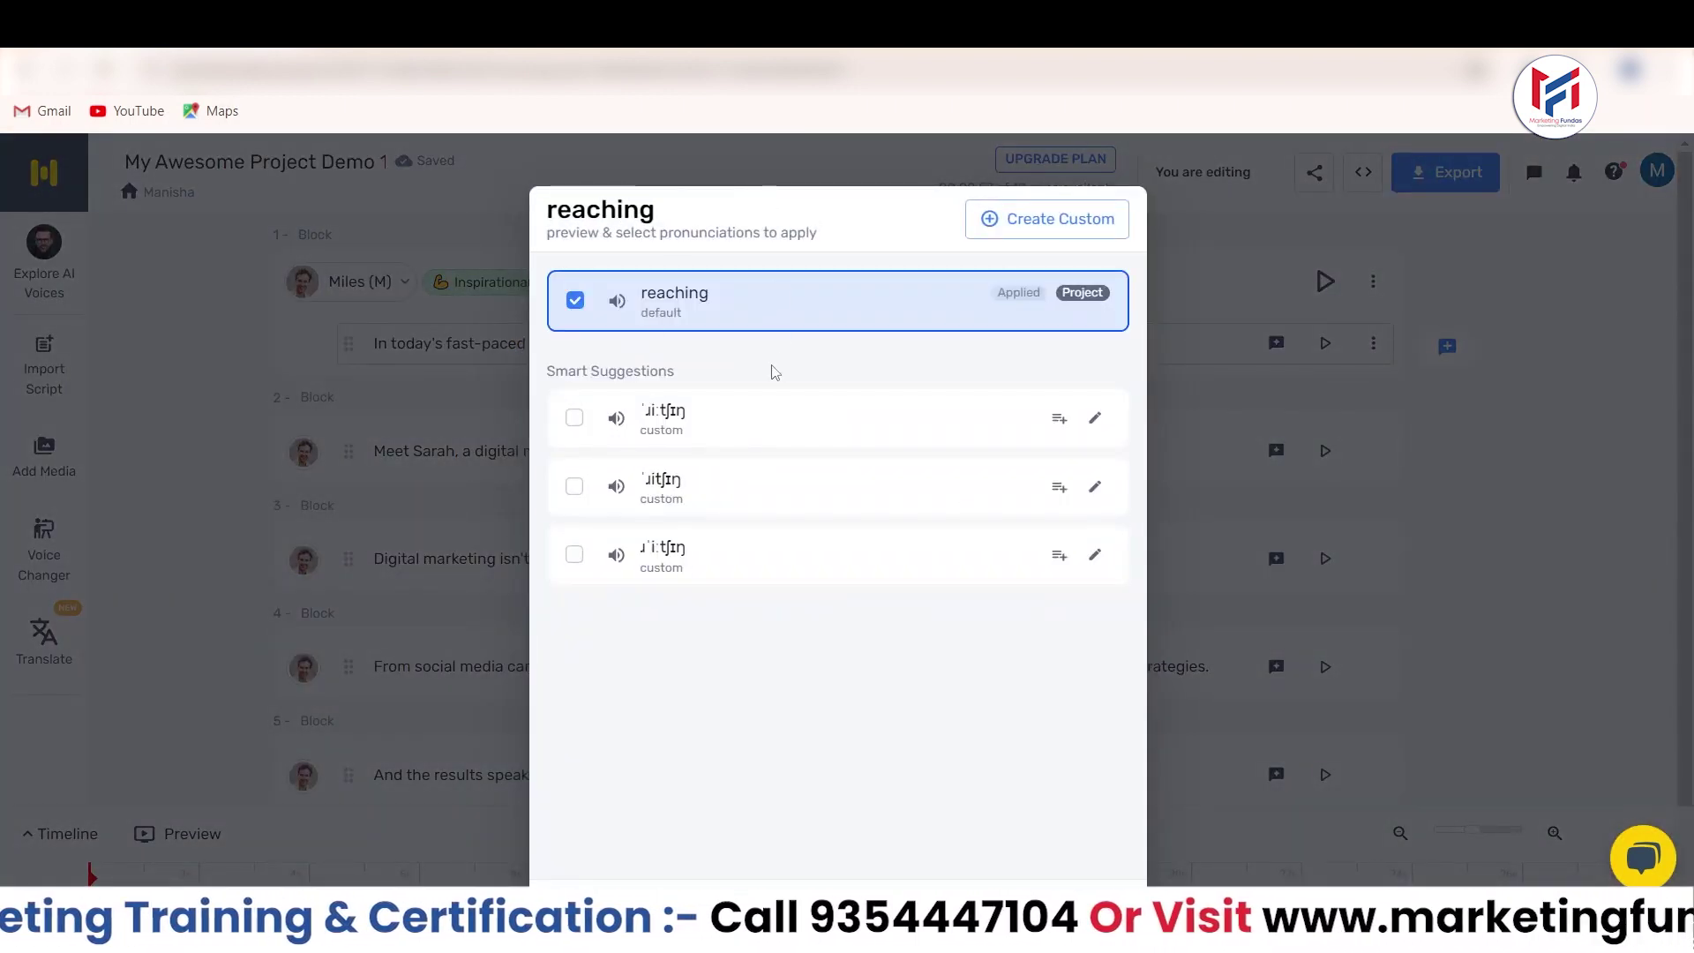
left_click(1047, 239)
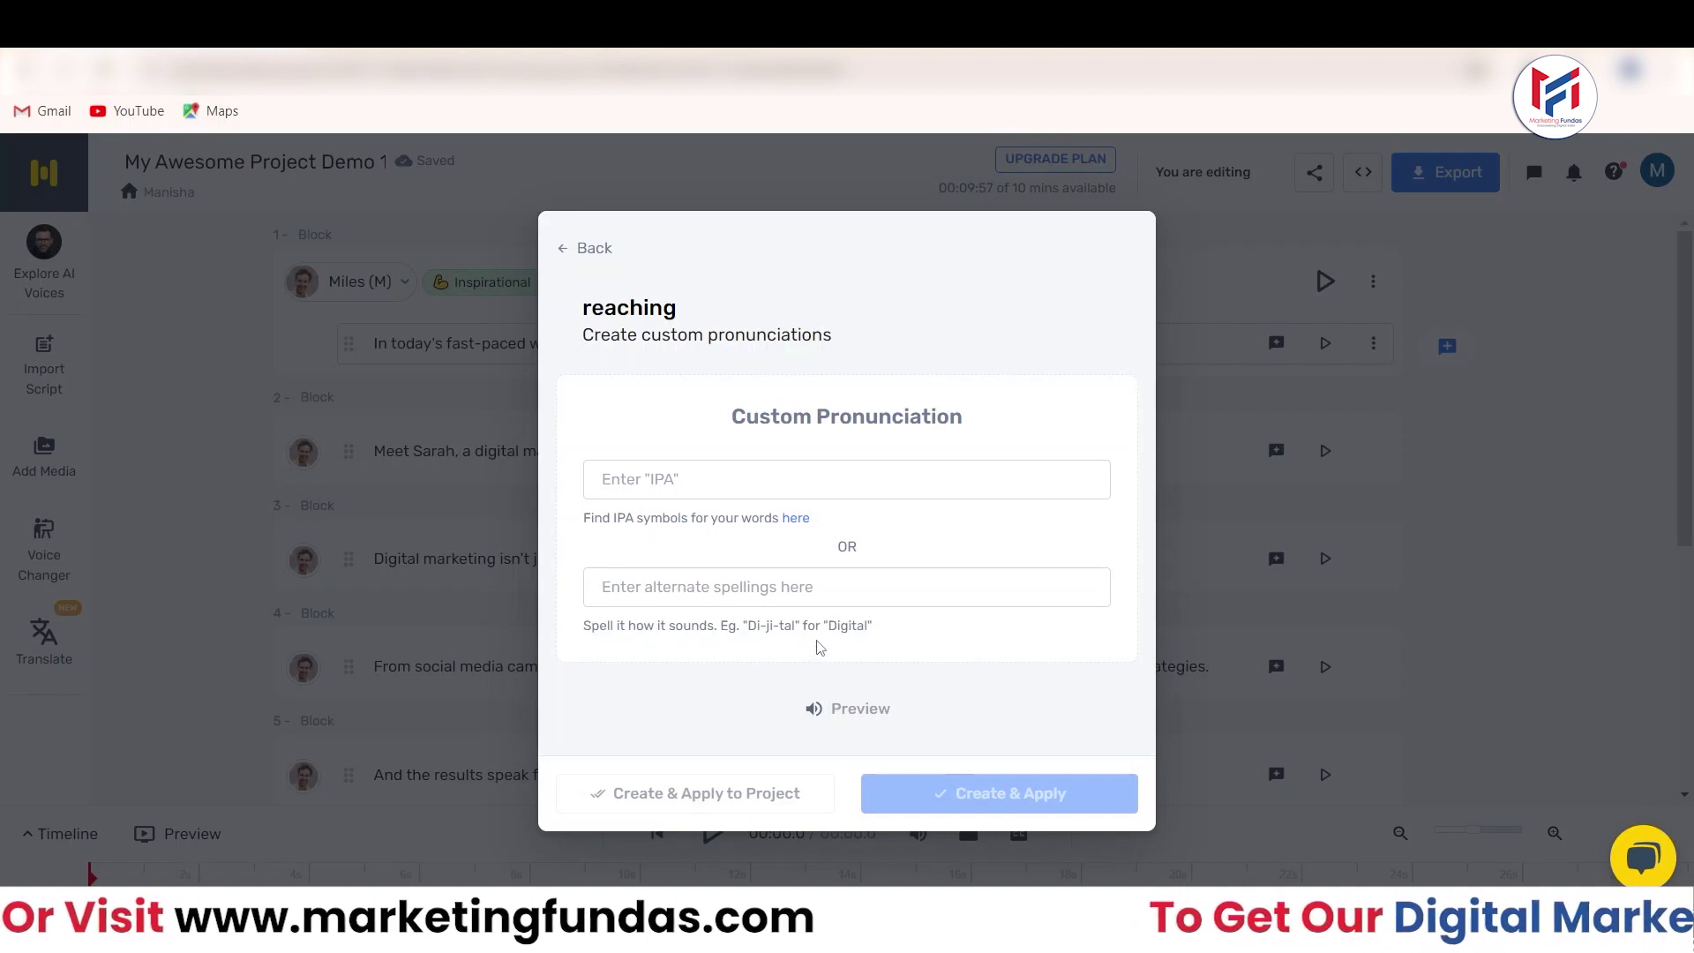
left_click_drag(833, 625, 868, 624)
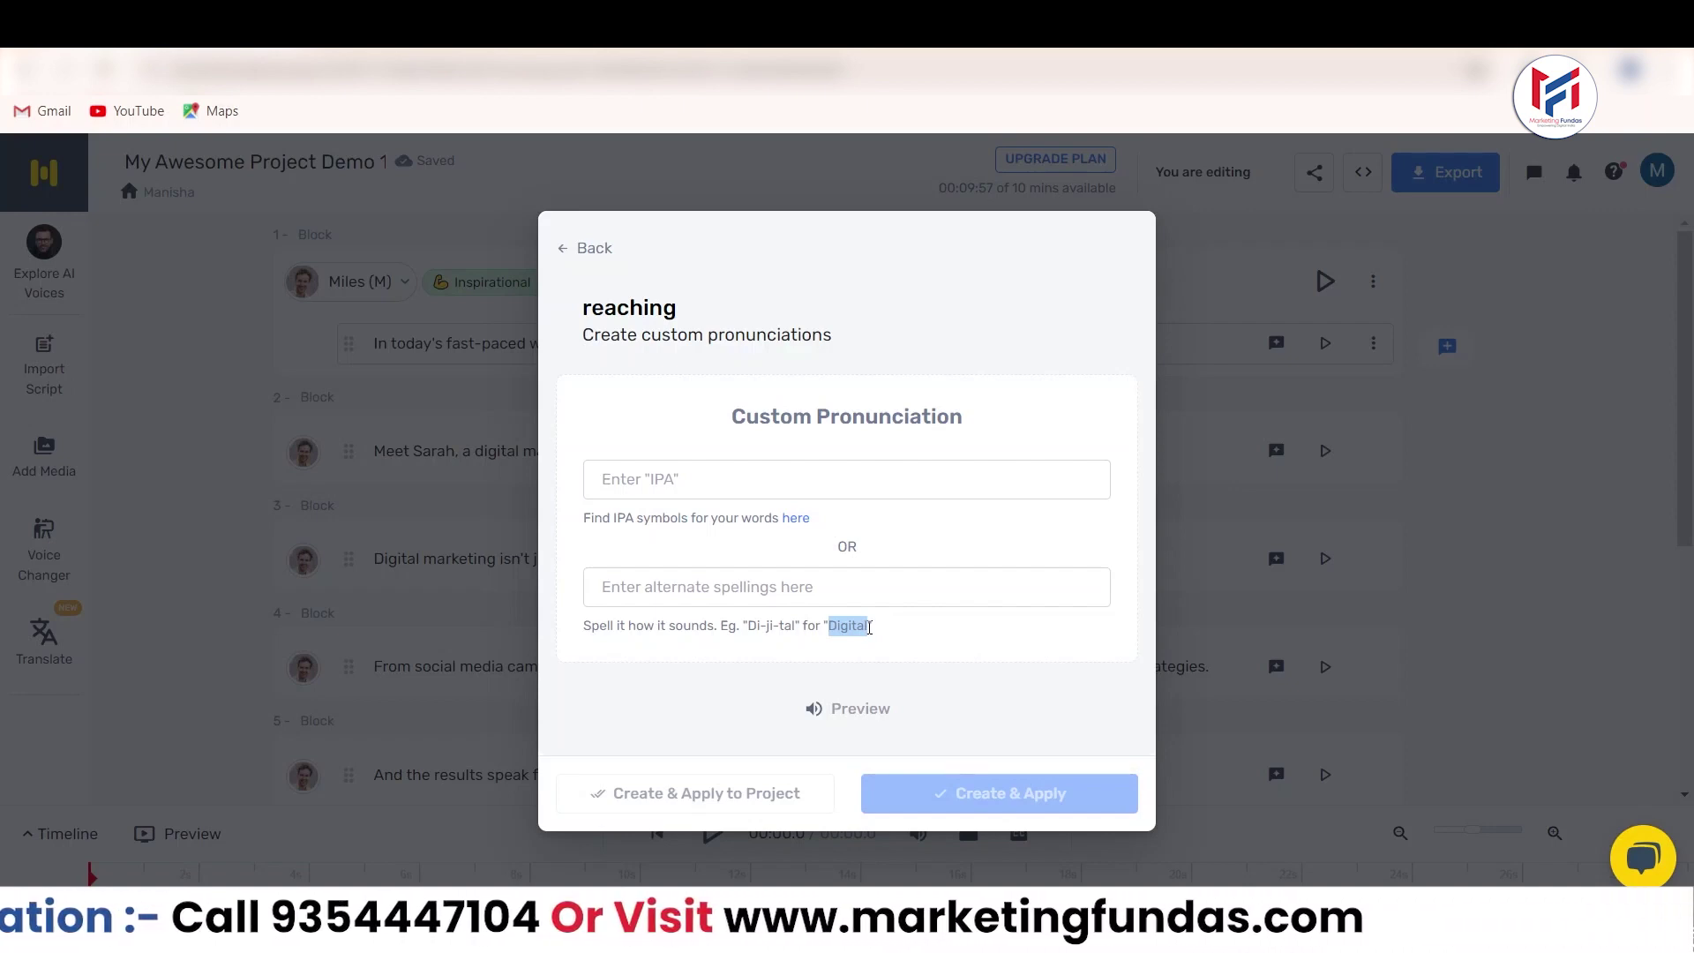
left_click_drag(749, 626, 794, 629)
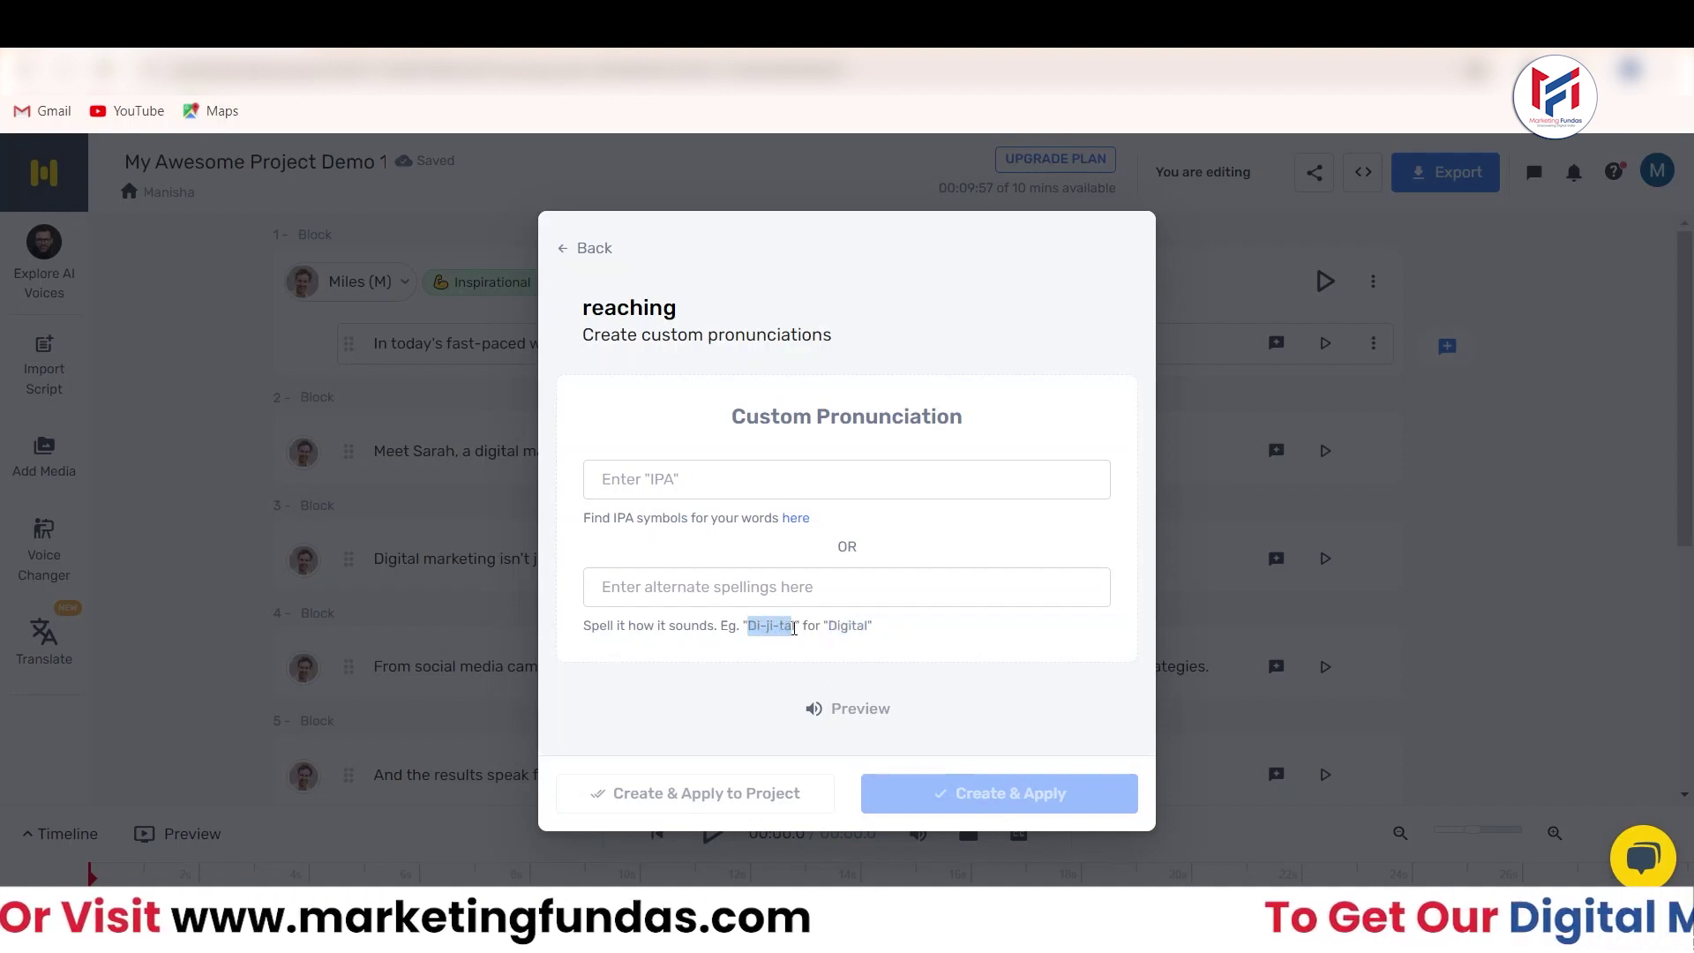
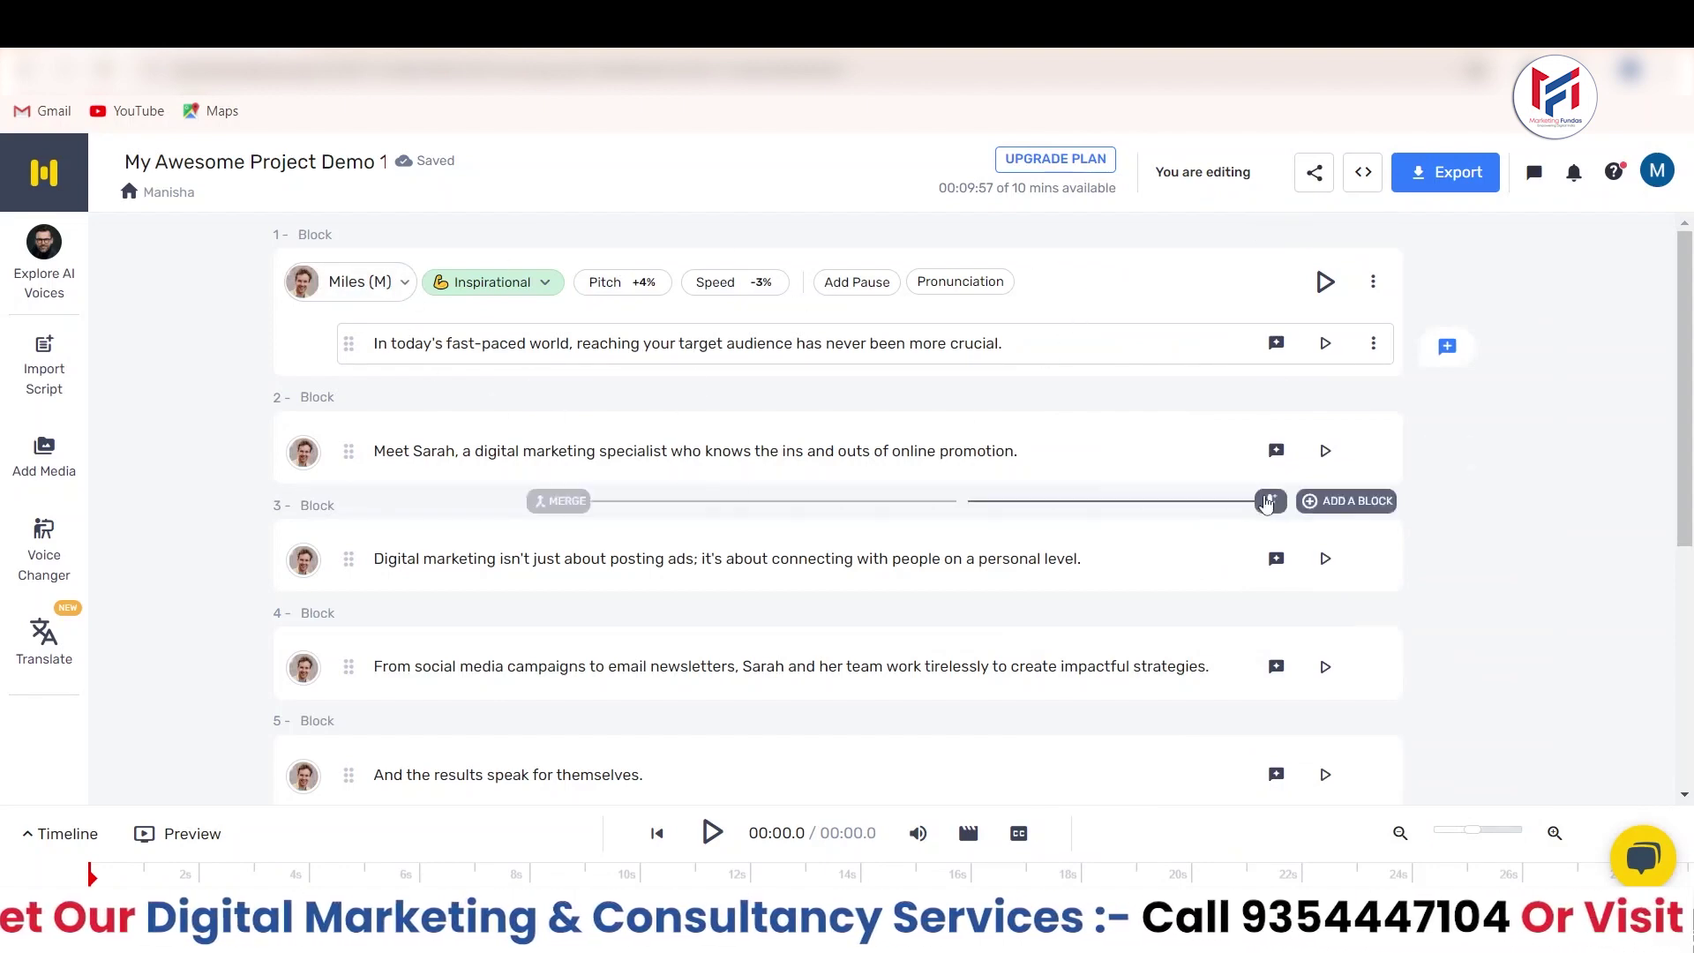
Examine the options available for block 6's individual line and for the whole block
scroll(1266, 503, "down", 4)
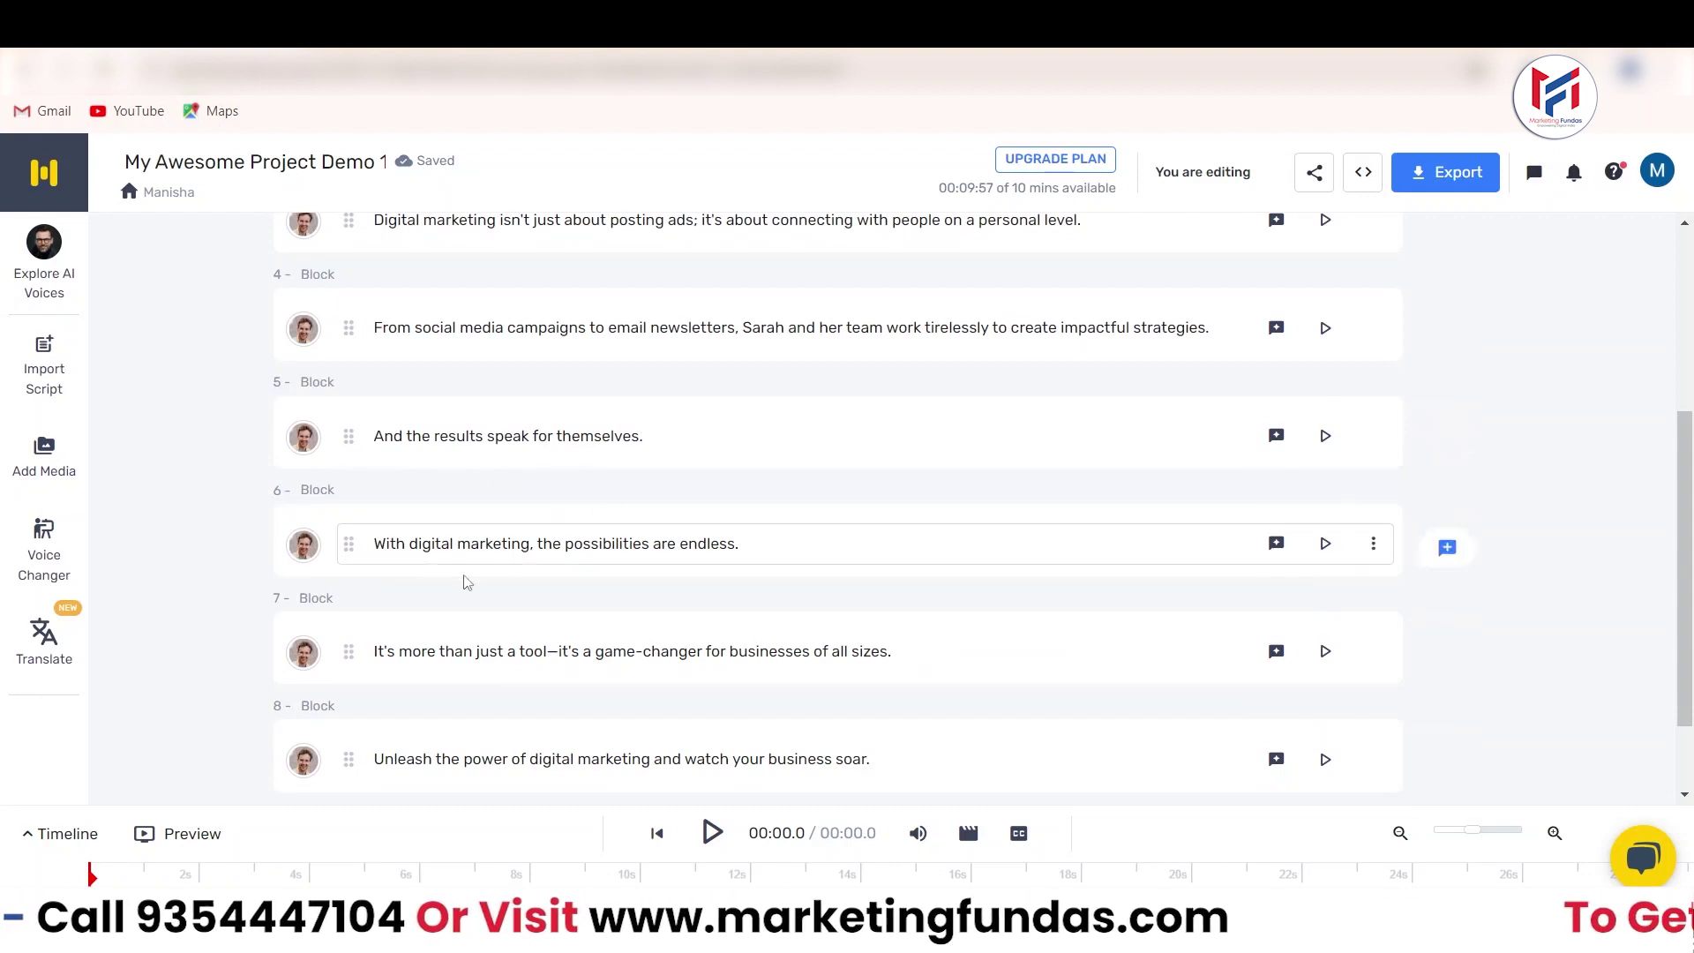
left_click(1374, 544)
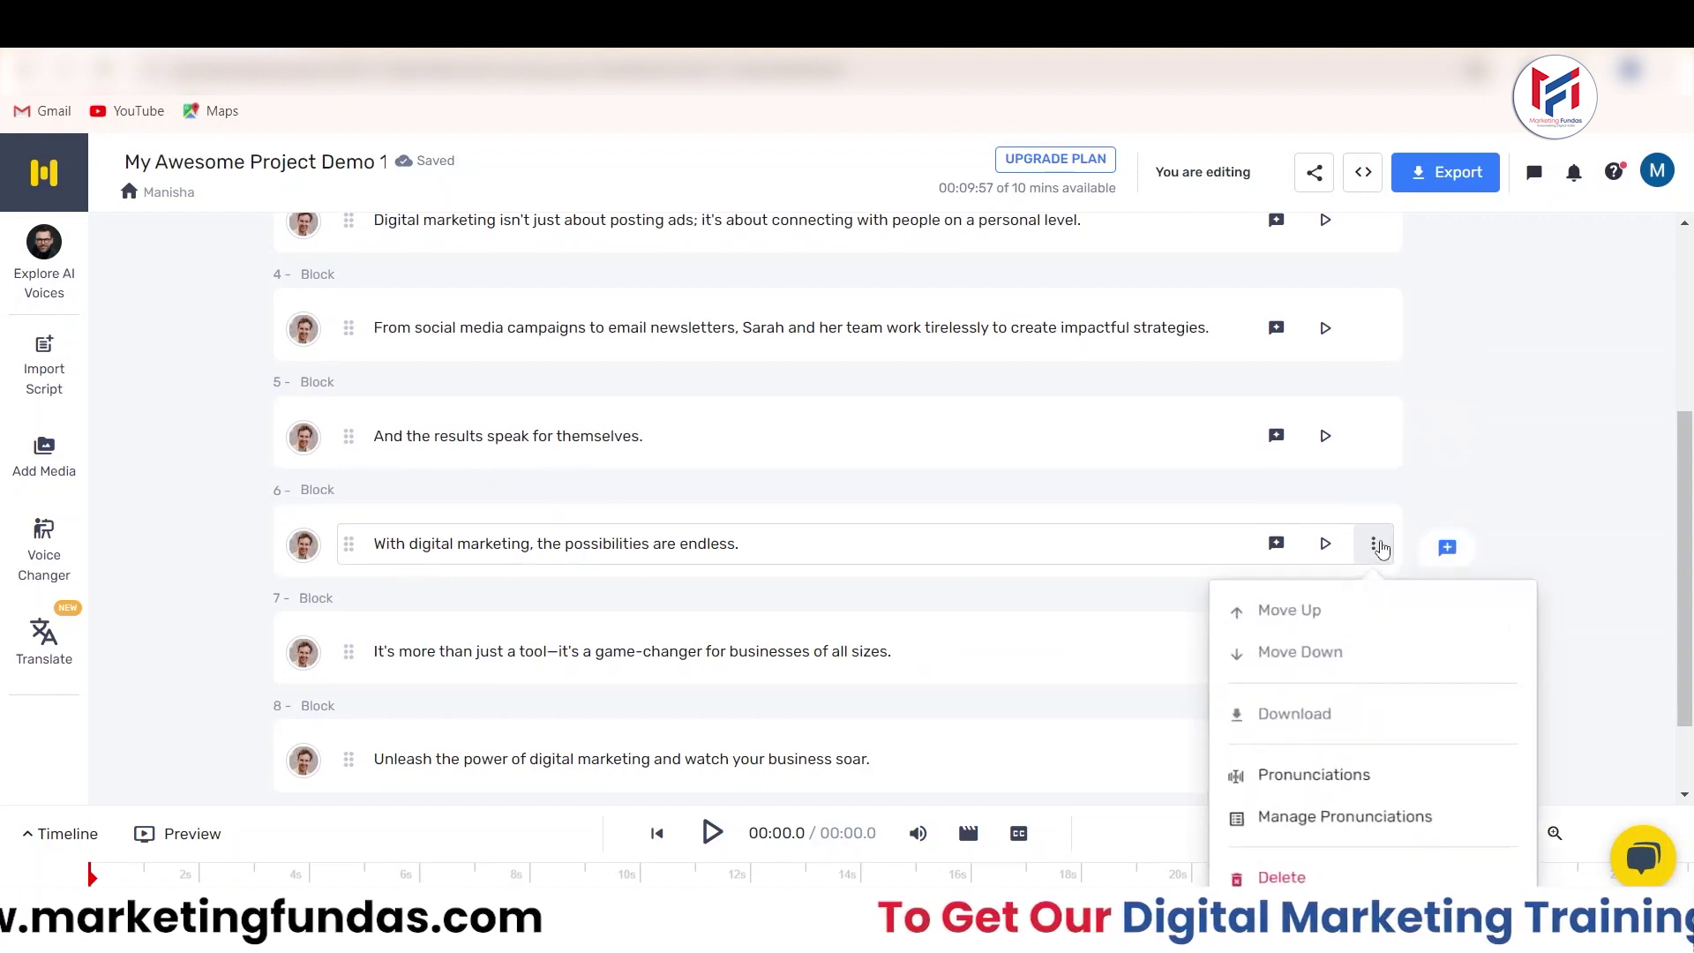
left_click(1112, 547)
left_click(1371, 482)
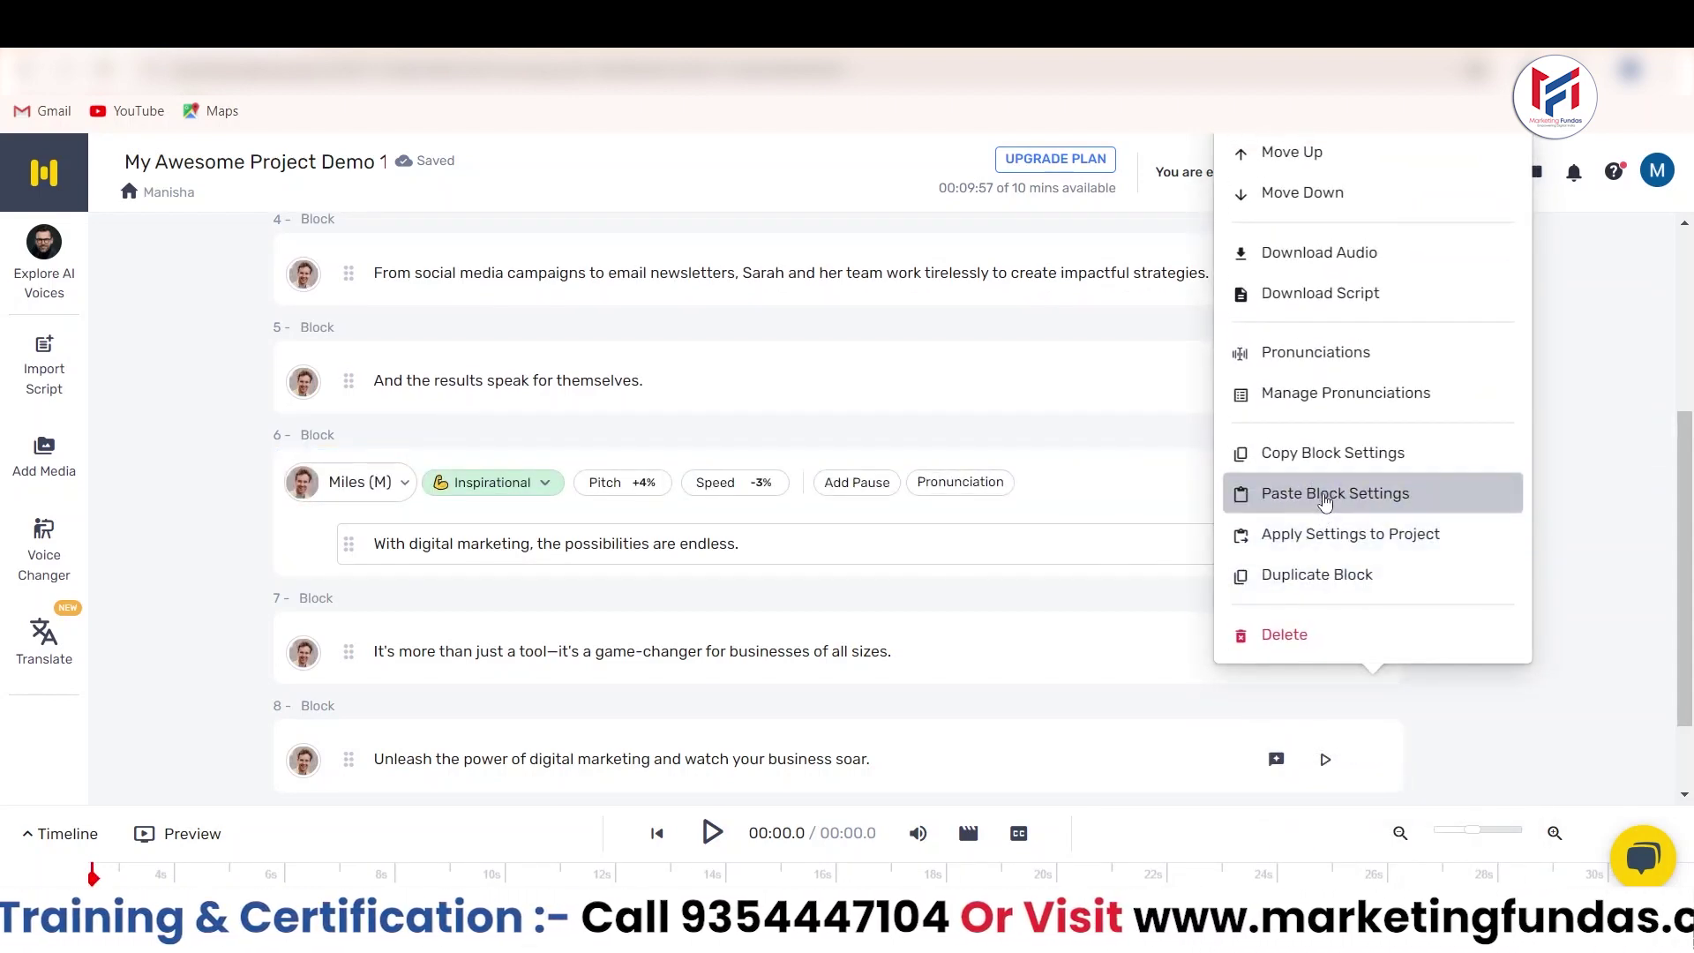
Duplicate block 1 and delete the duplicated block
scroll(1377, 441, "up", 4)
left_click(1374, 288)
left_click(1218, 295)
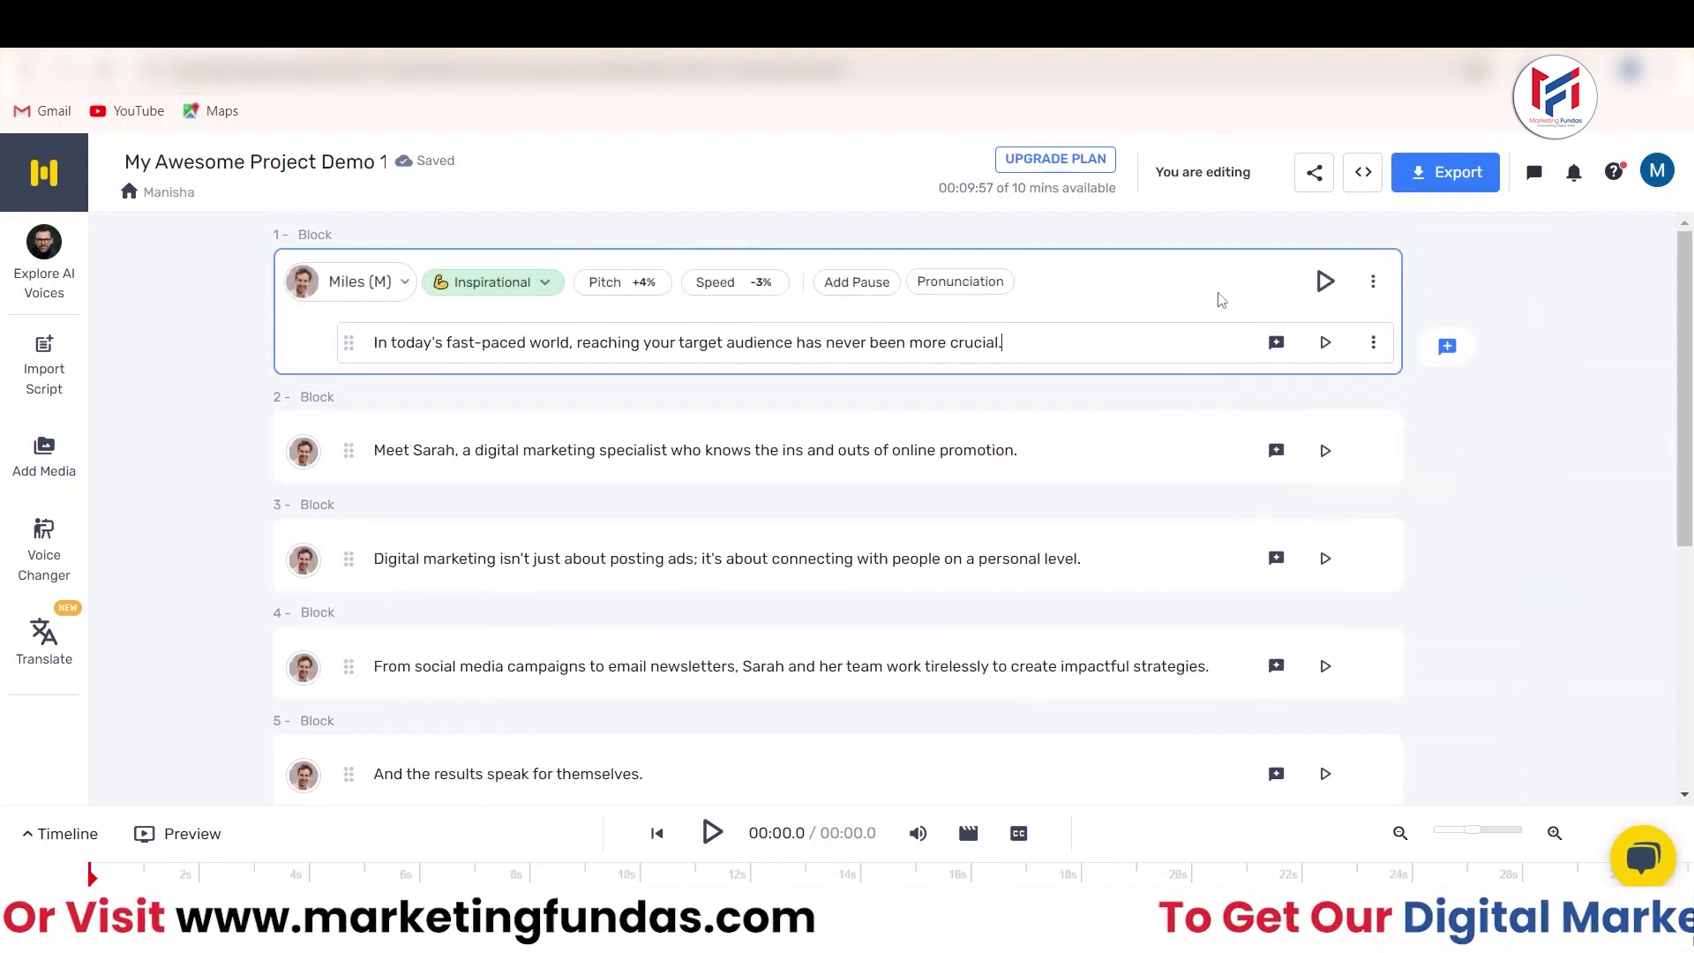
left_click(1373, 280)
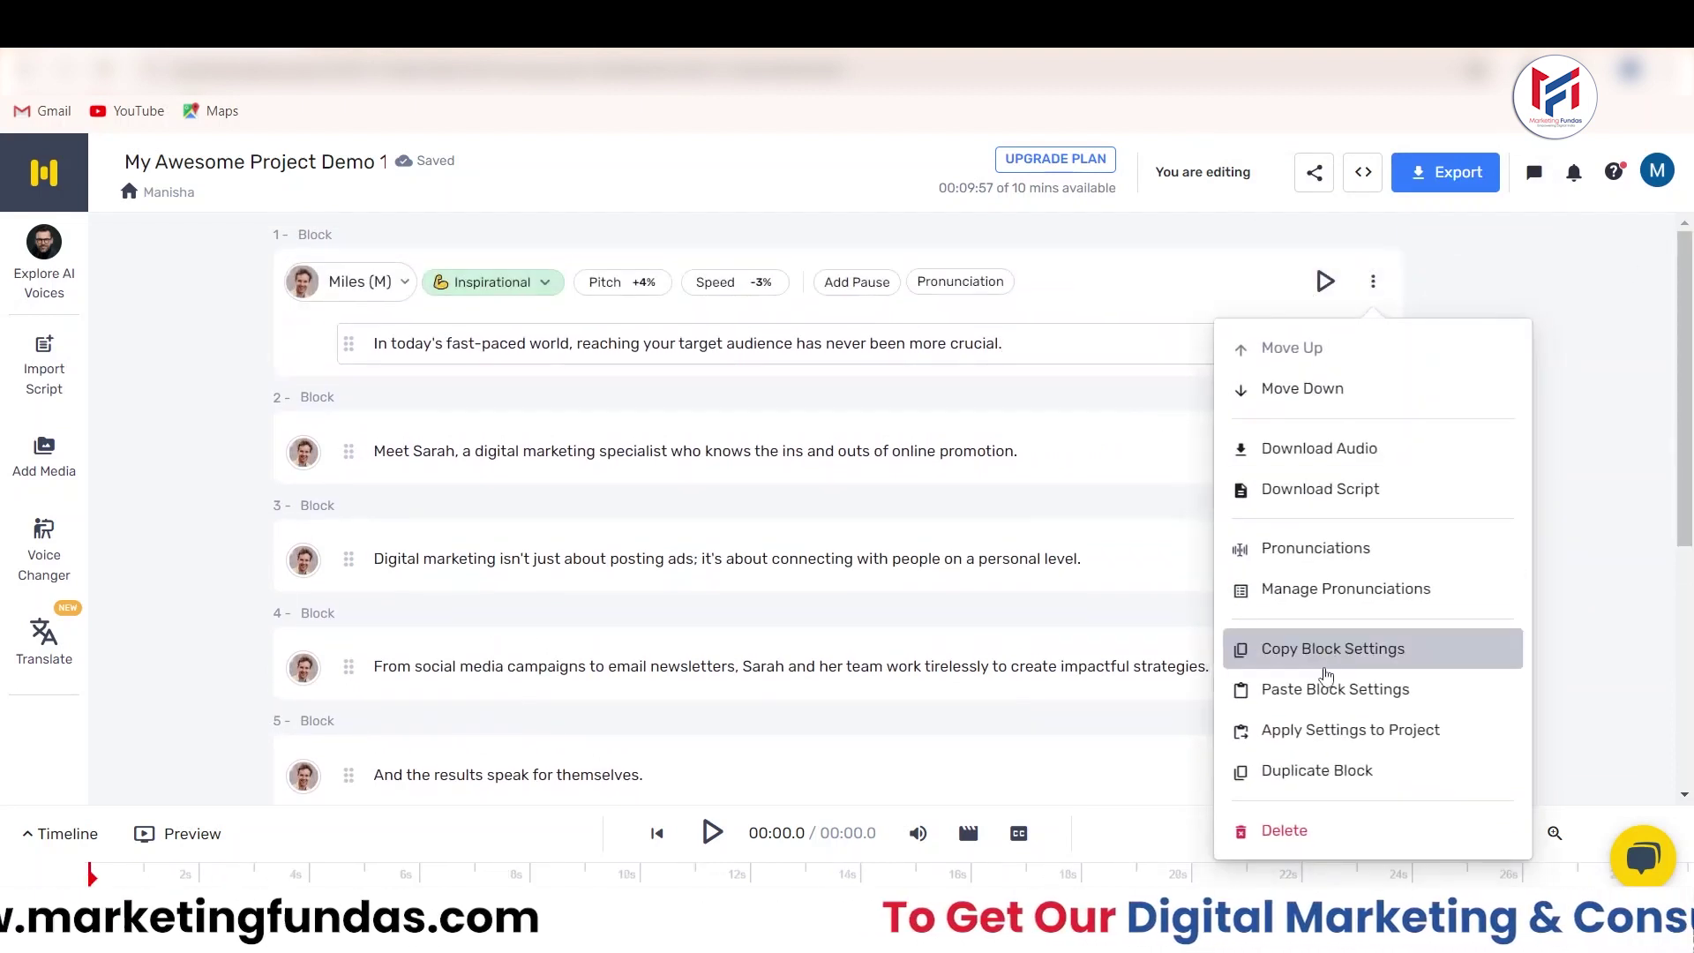
left_click(1313, 773)
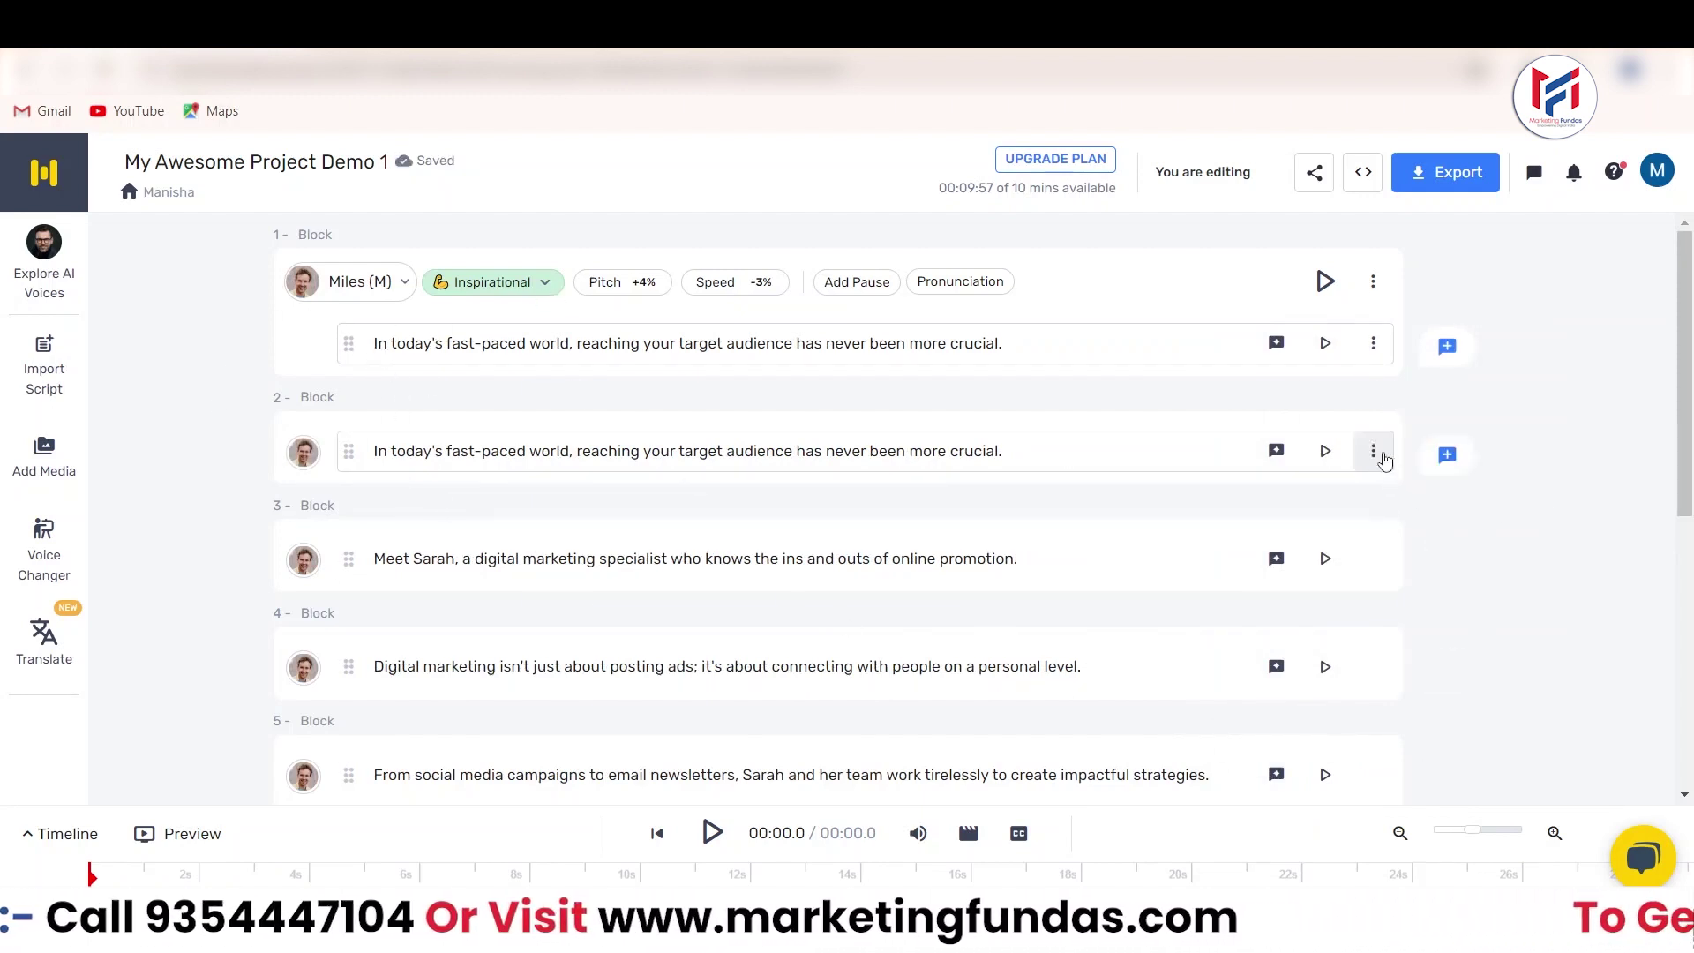
left_click(1374, 450)
left_click(1363, 776)
left_click(1373, 281)
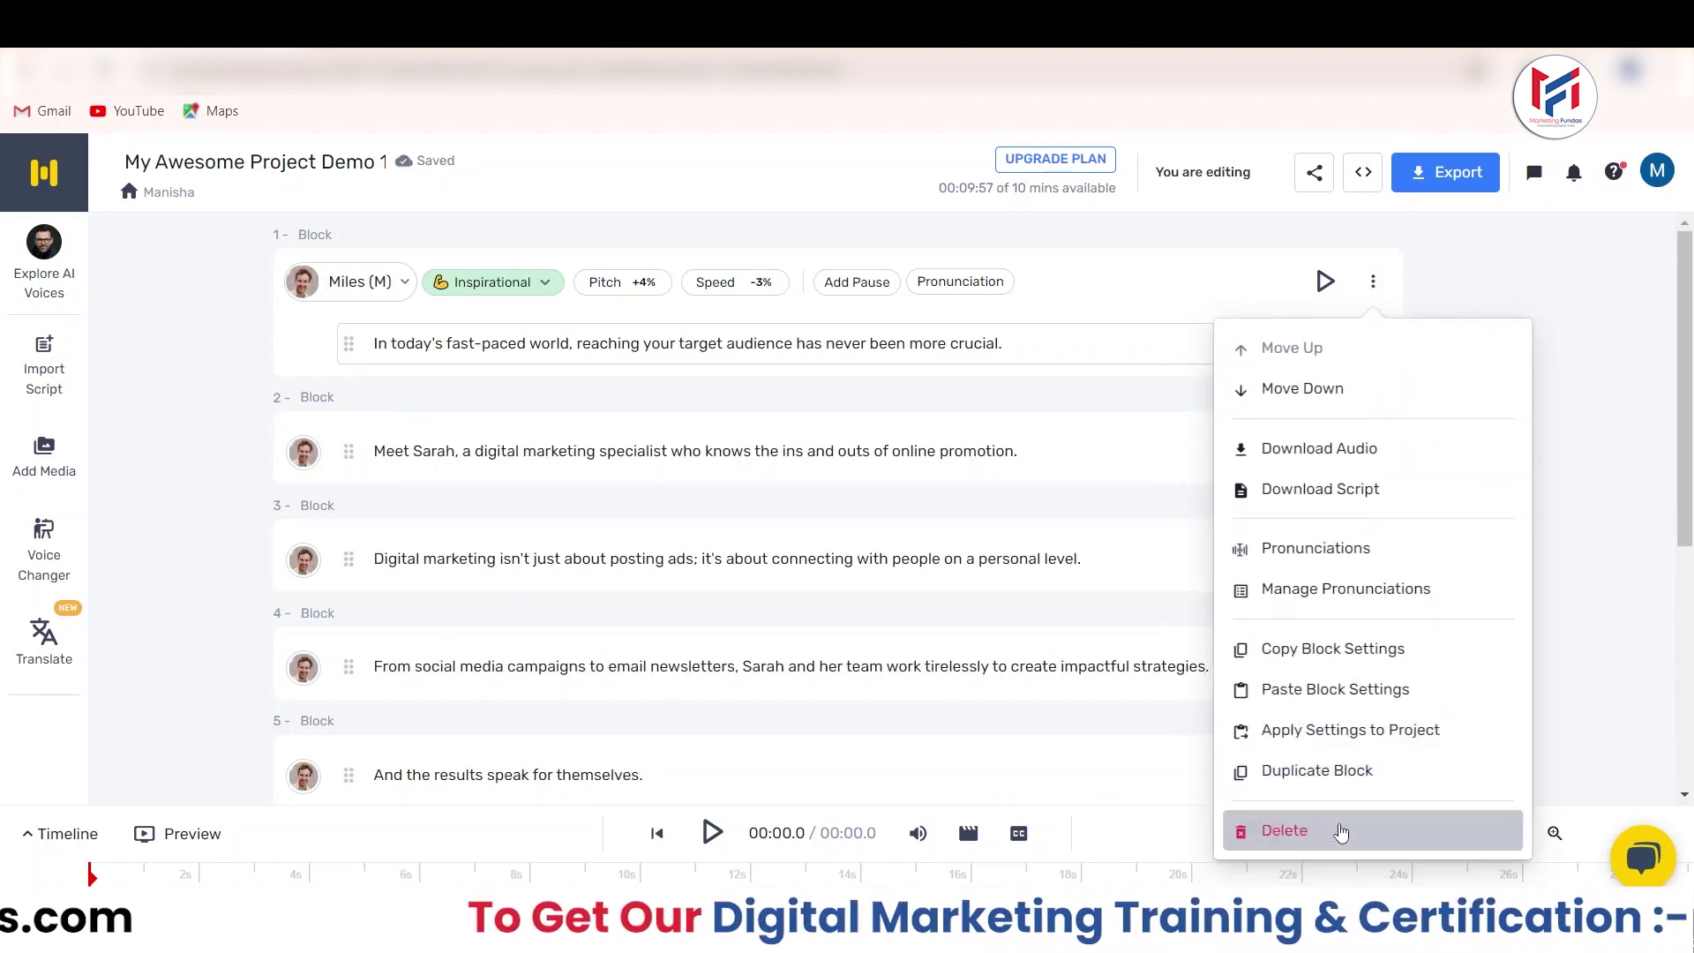
left_click(1592, 488)
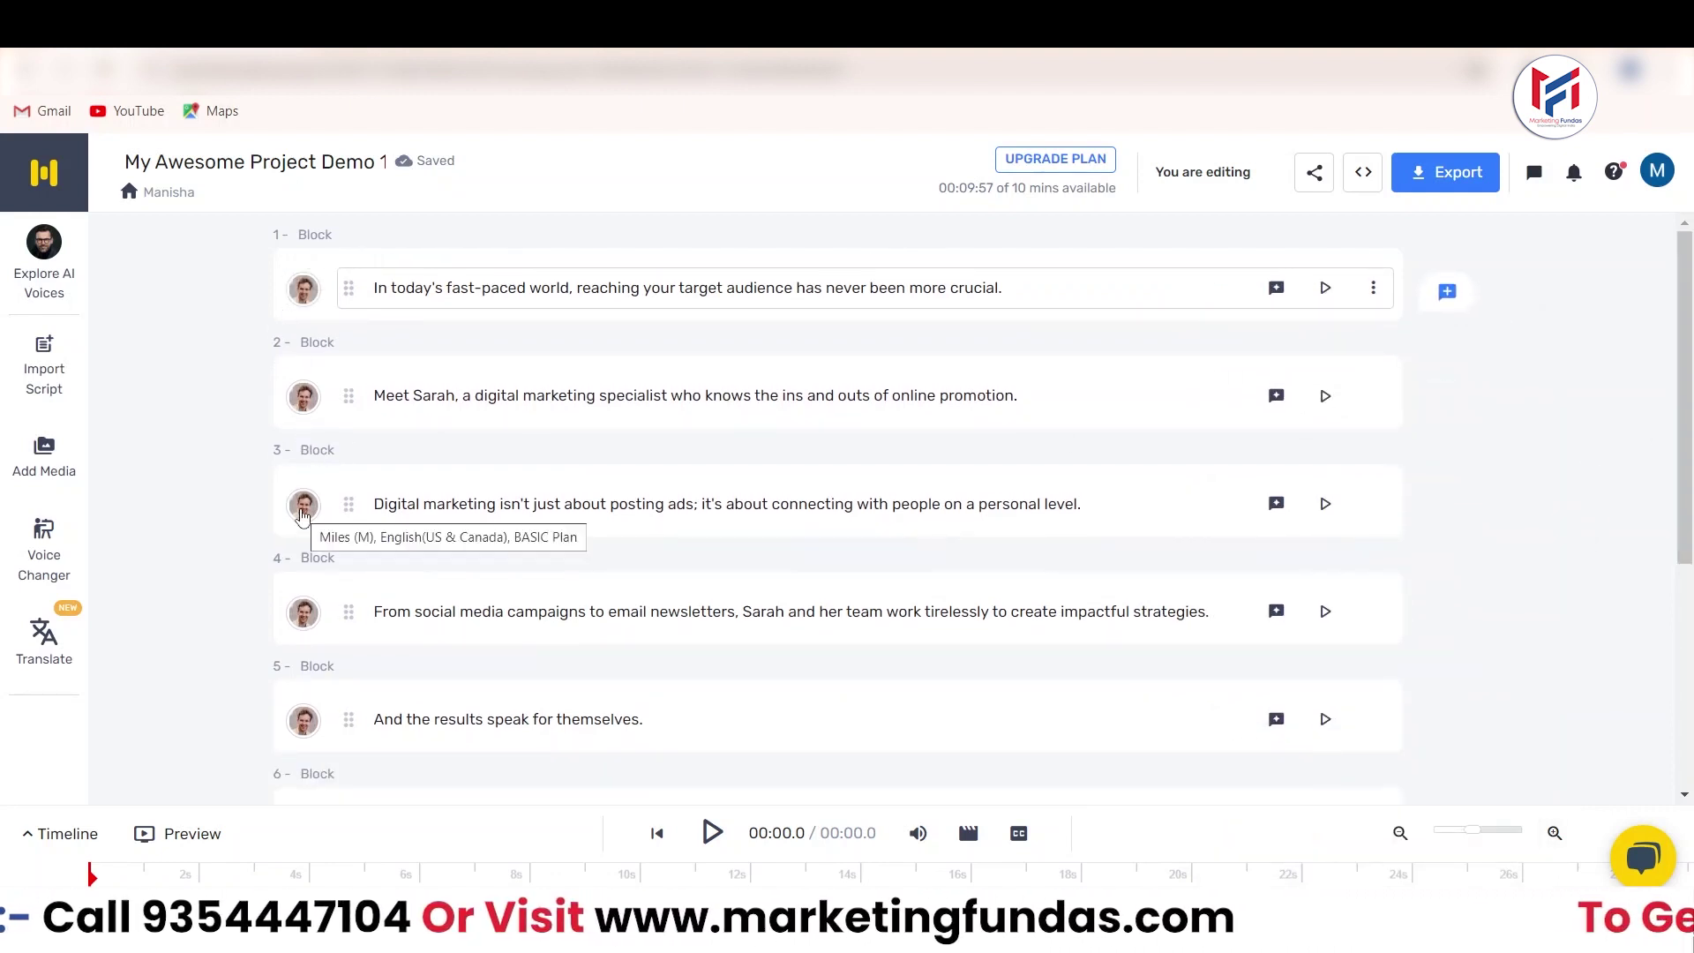
Open the voice selection for block 3 and filter it to female English (US & Canada) voices with Pro voices hidden
left_click(422, 504)
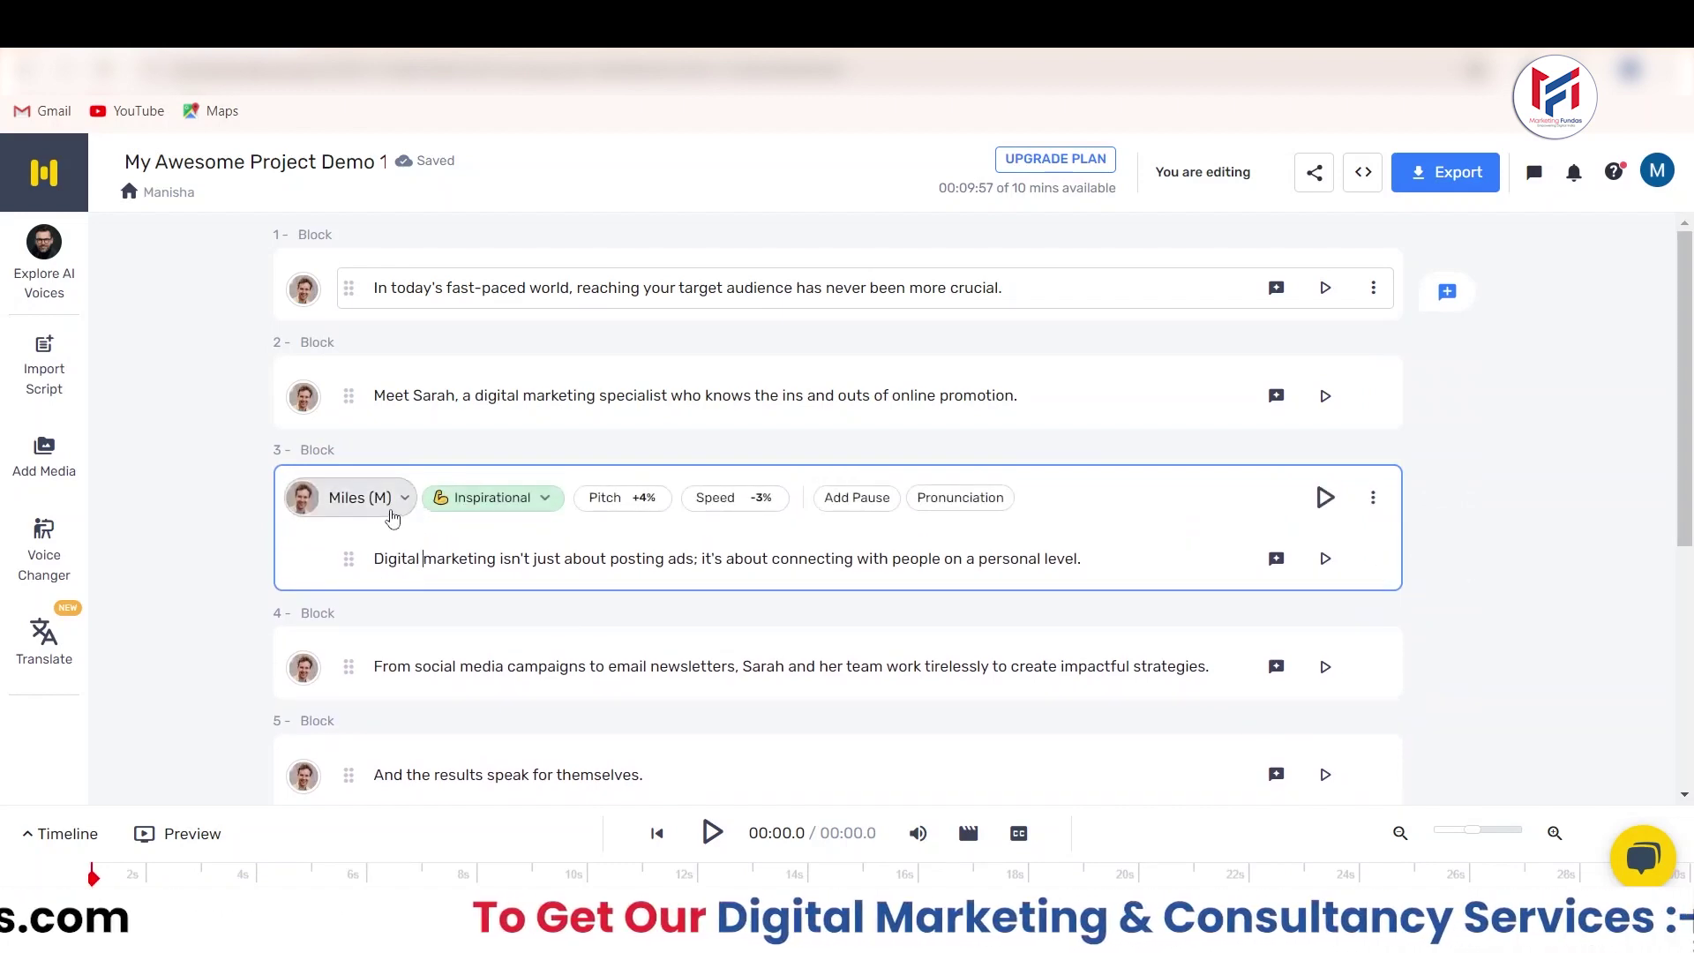
left_click(393, 500)
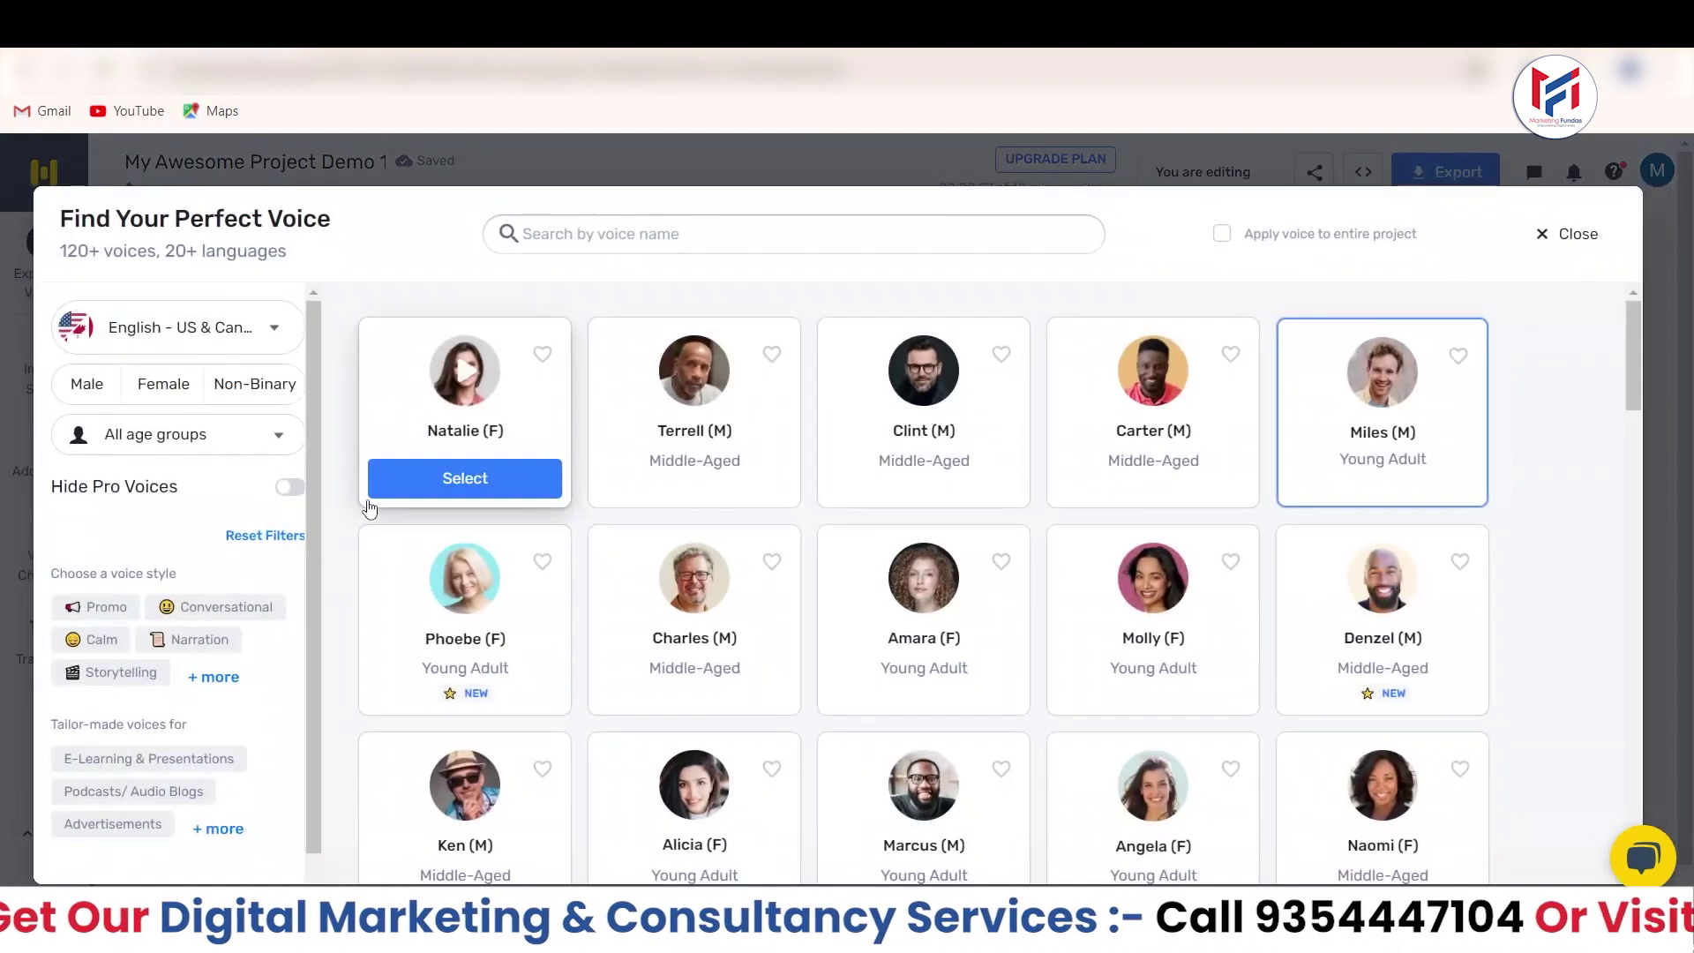
left_click(473, 373)
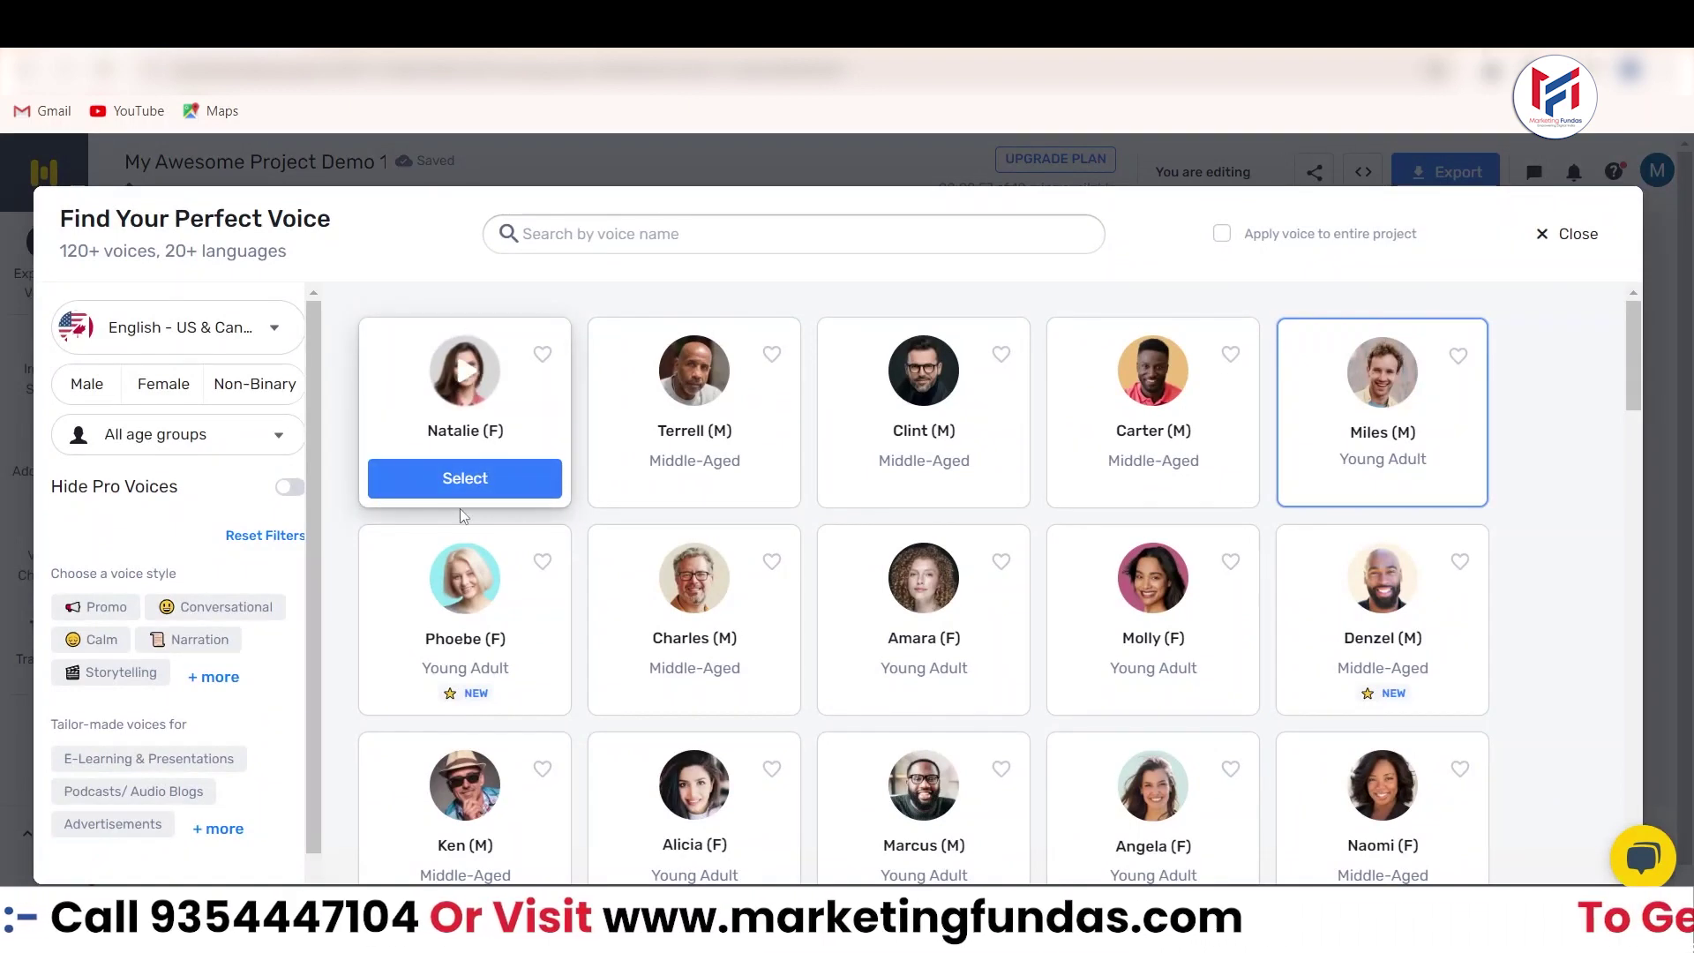
left_click(290, 487)
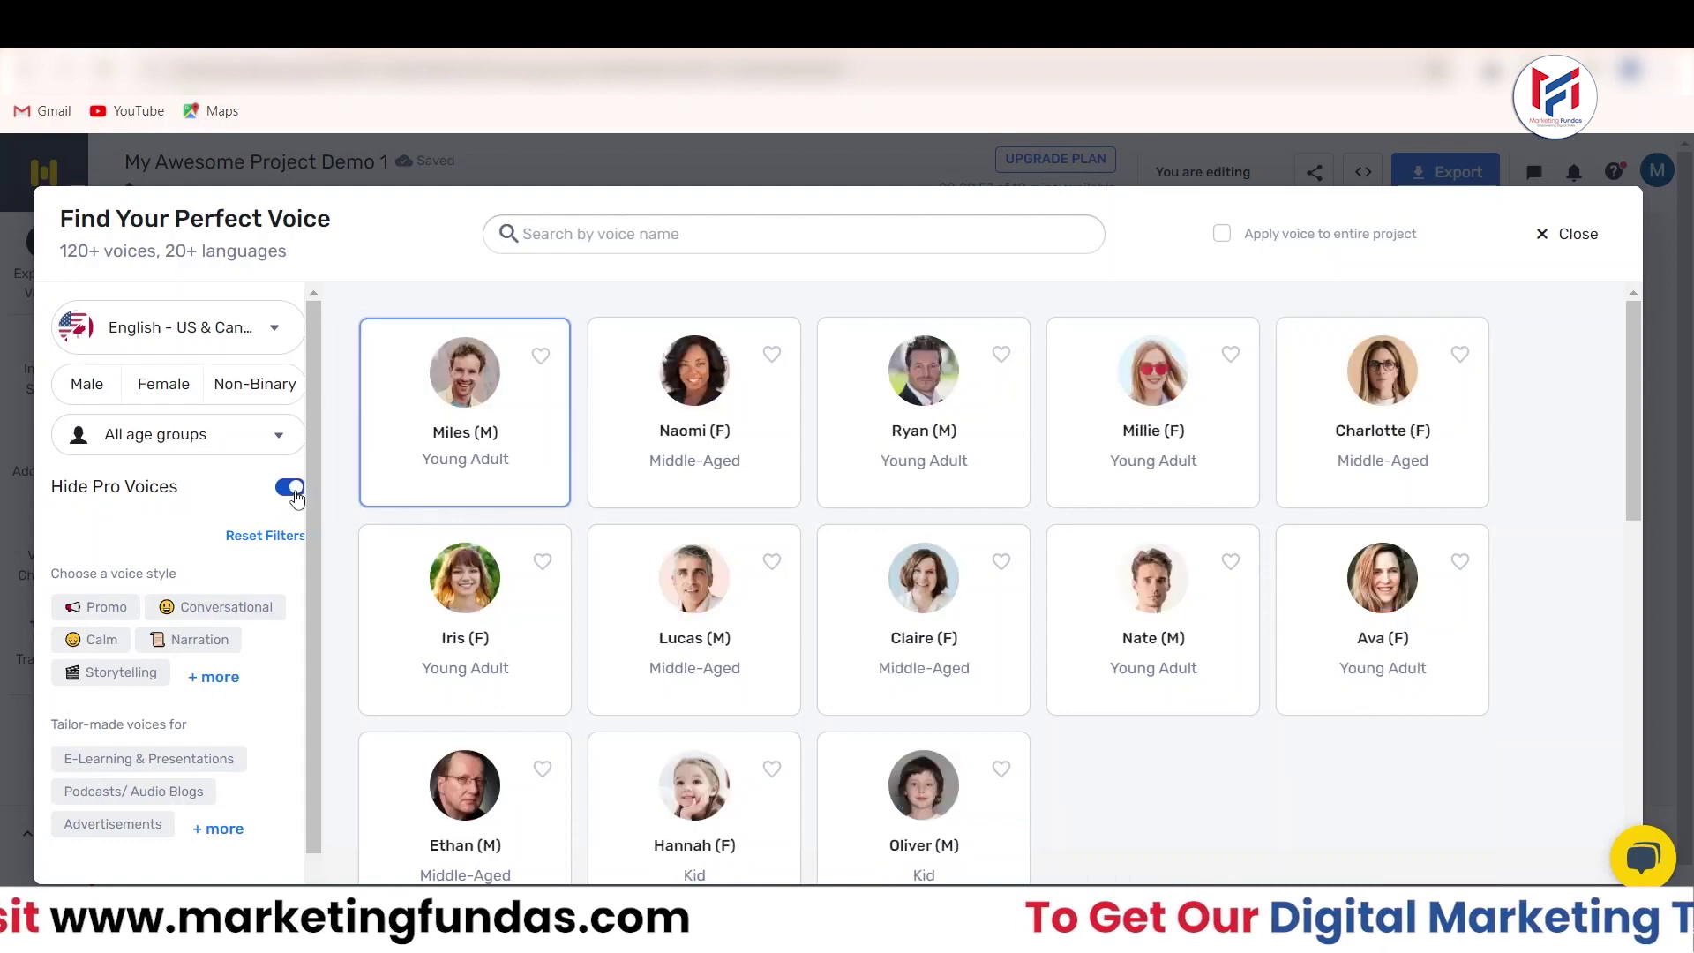
left_click(148, 394)
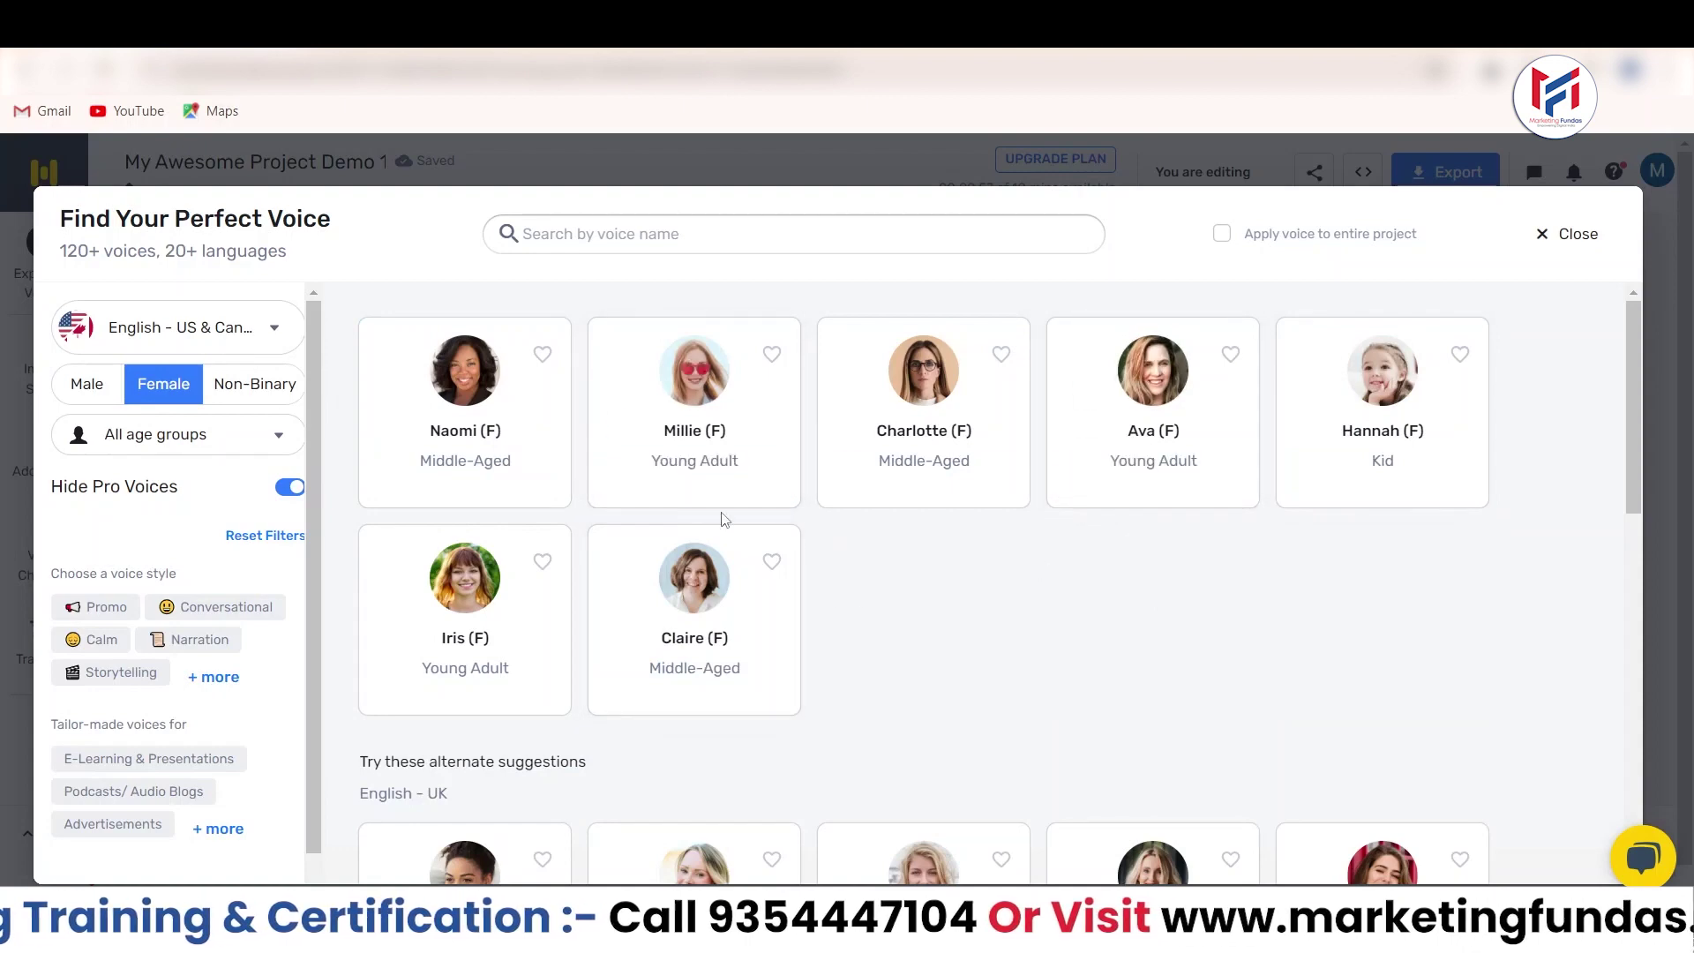
Listen to samples of the Naomi, Millie and Charlotte voices and assign Charlotte to block 3
mouse_move(465, 374)
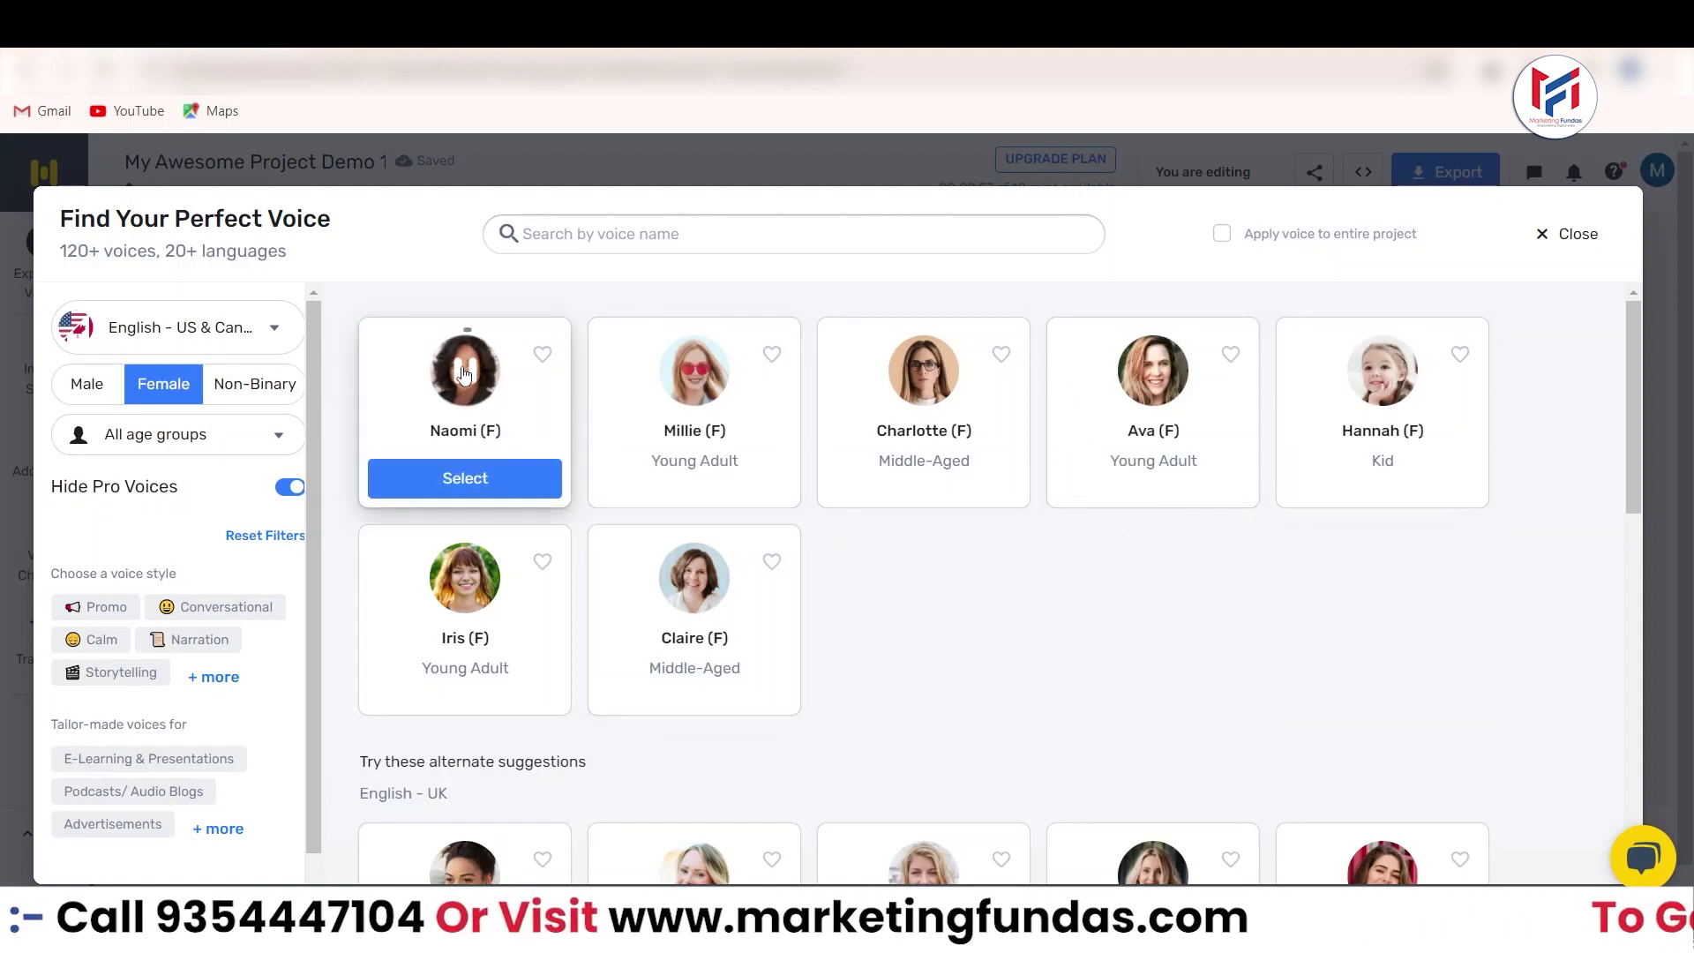
left_click(702, 380)
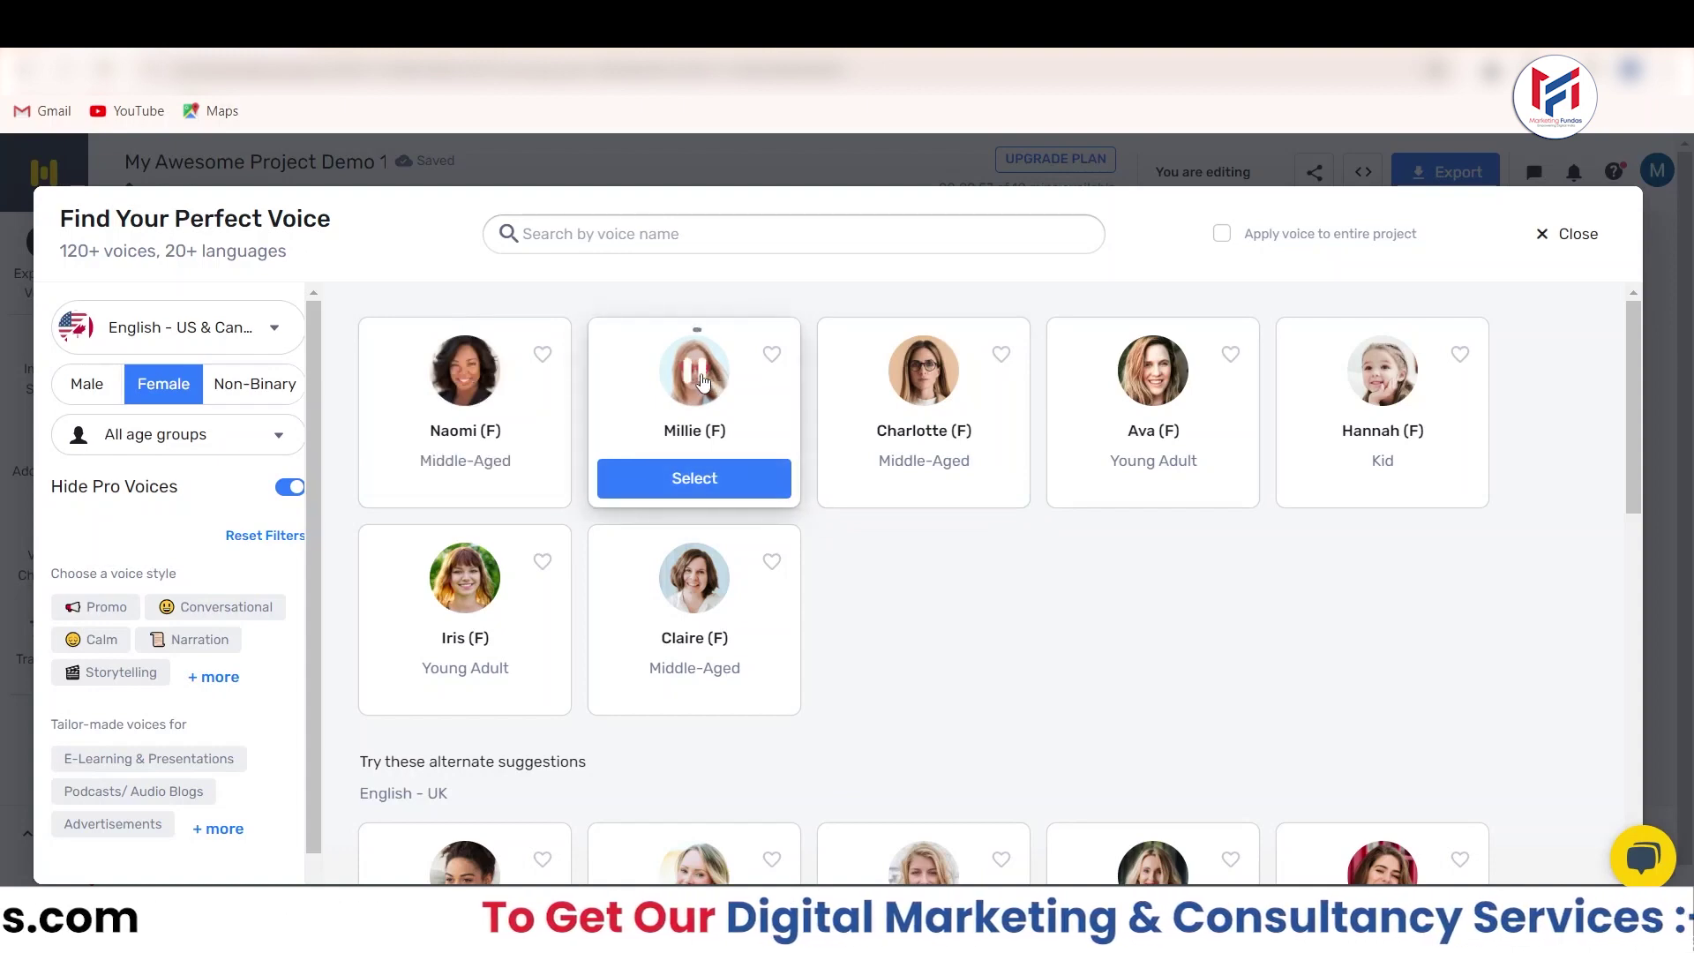
left_click(918, 384)
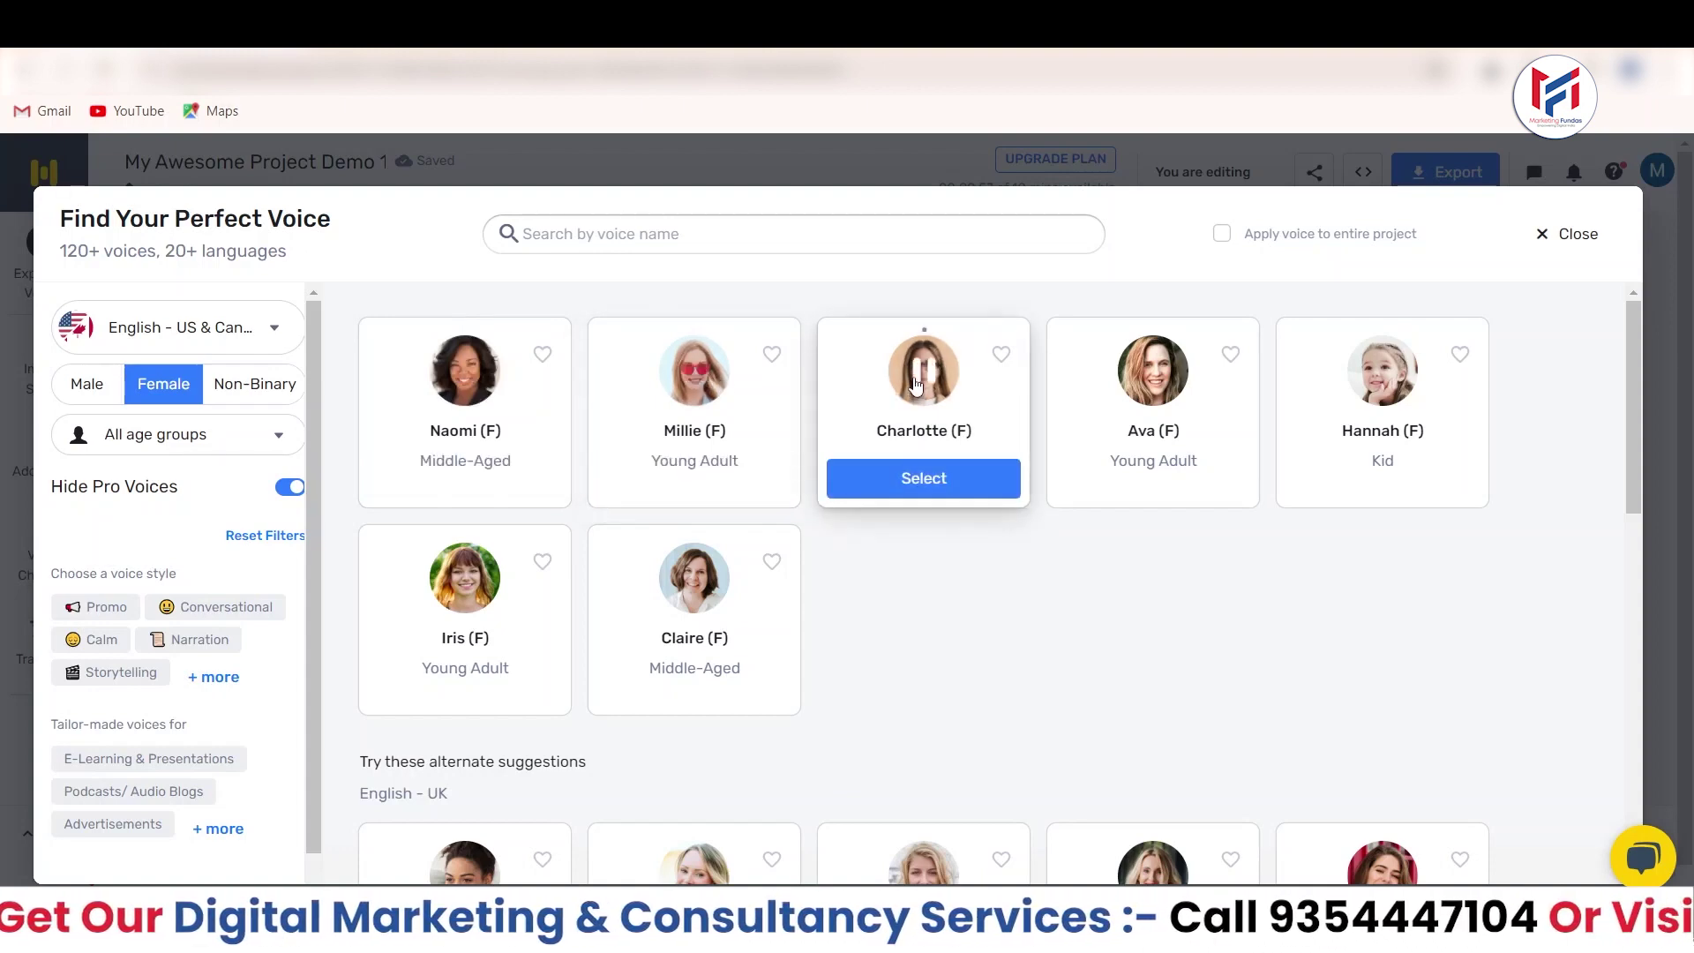
left_click(923, 479)
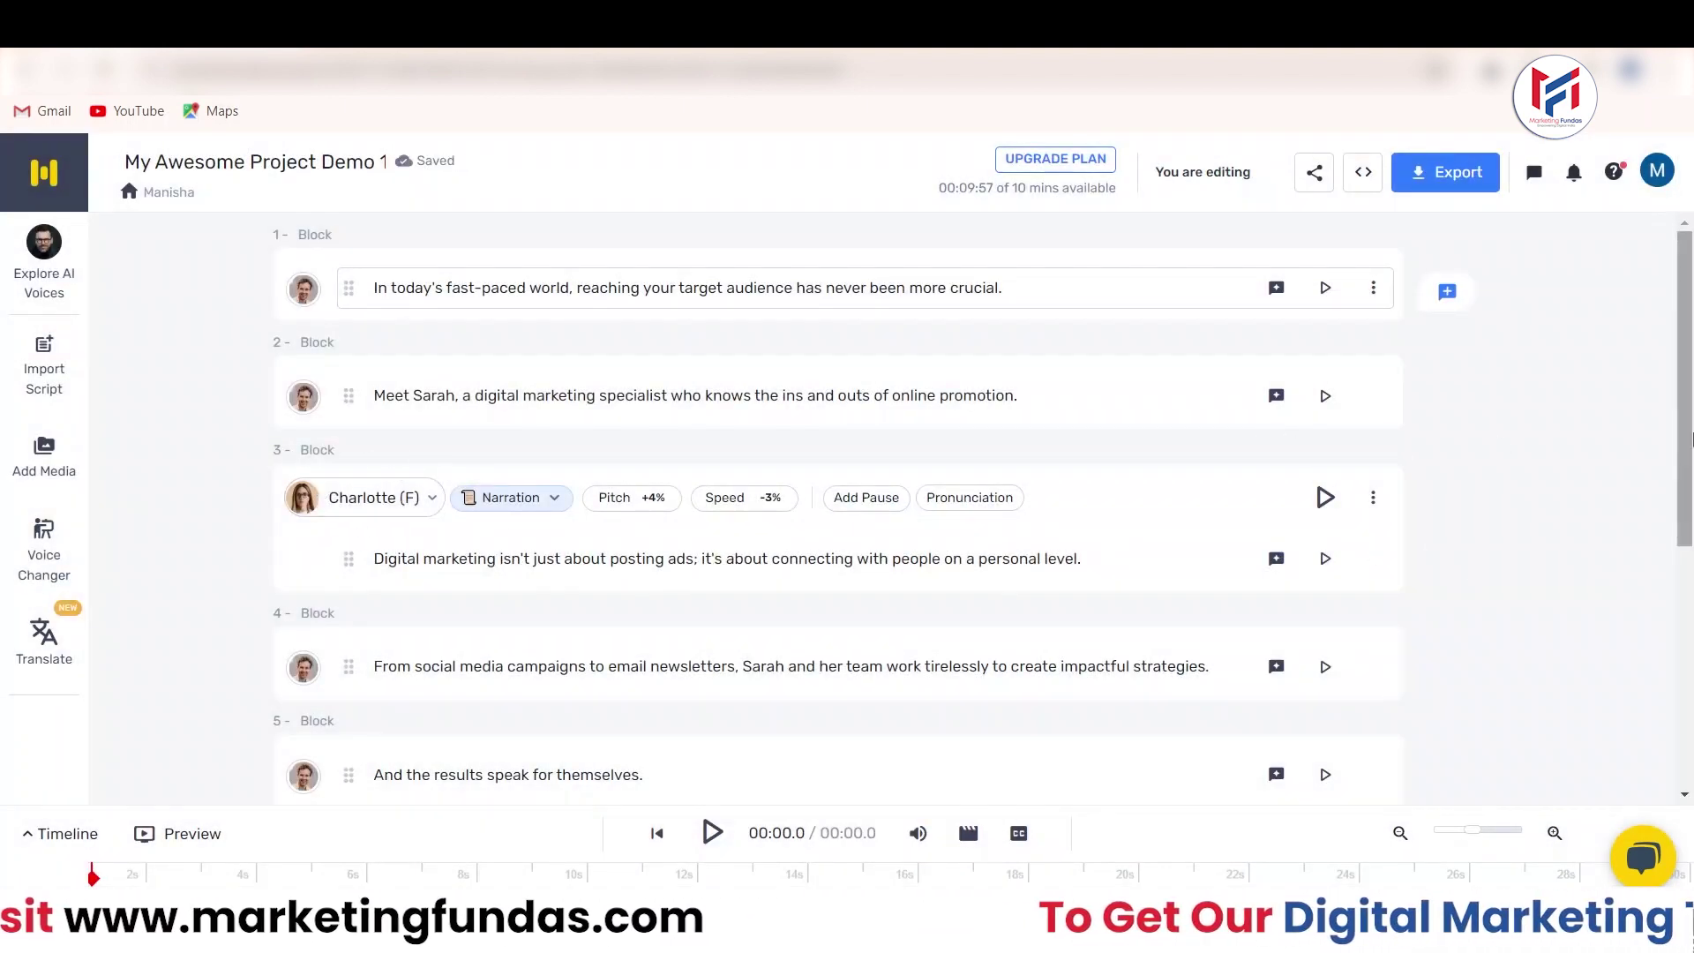
Review the voices assigned across the blocks and check the speaking styles offered for Charlotte in block 3
scroll(975, 768, "down", 3)
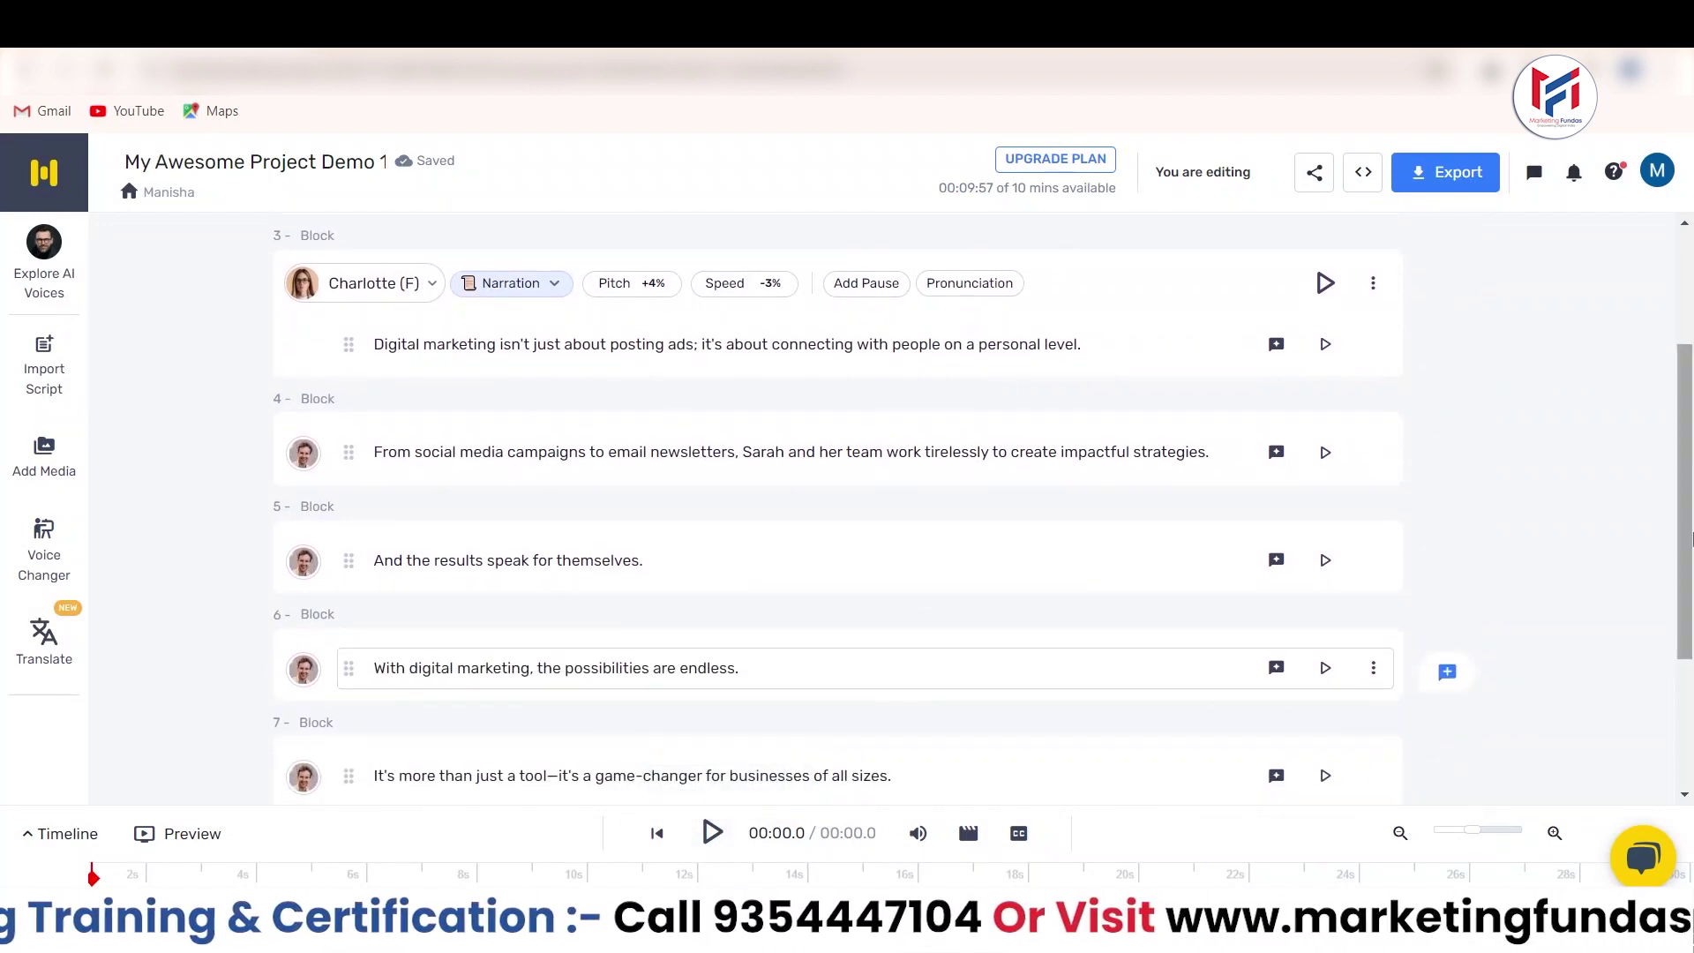
scroll(1231, 332, "up", 3)
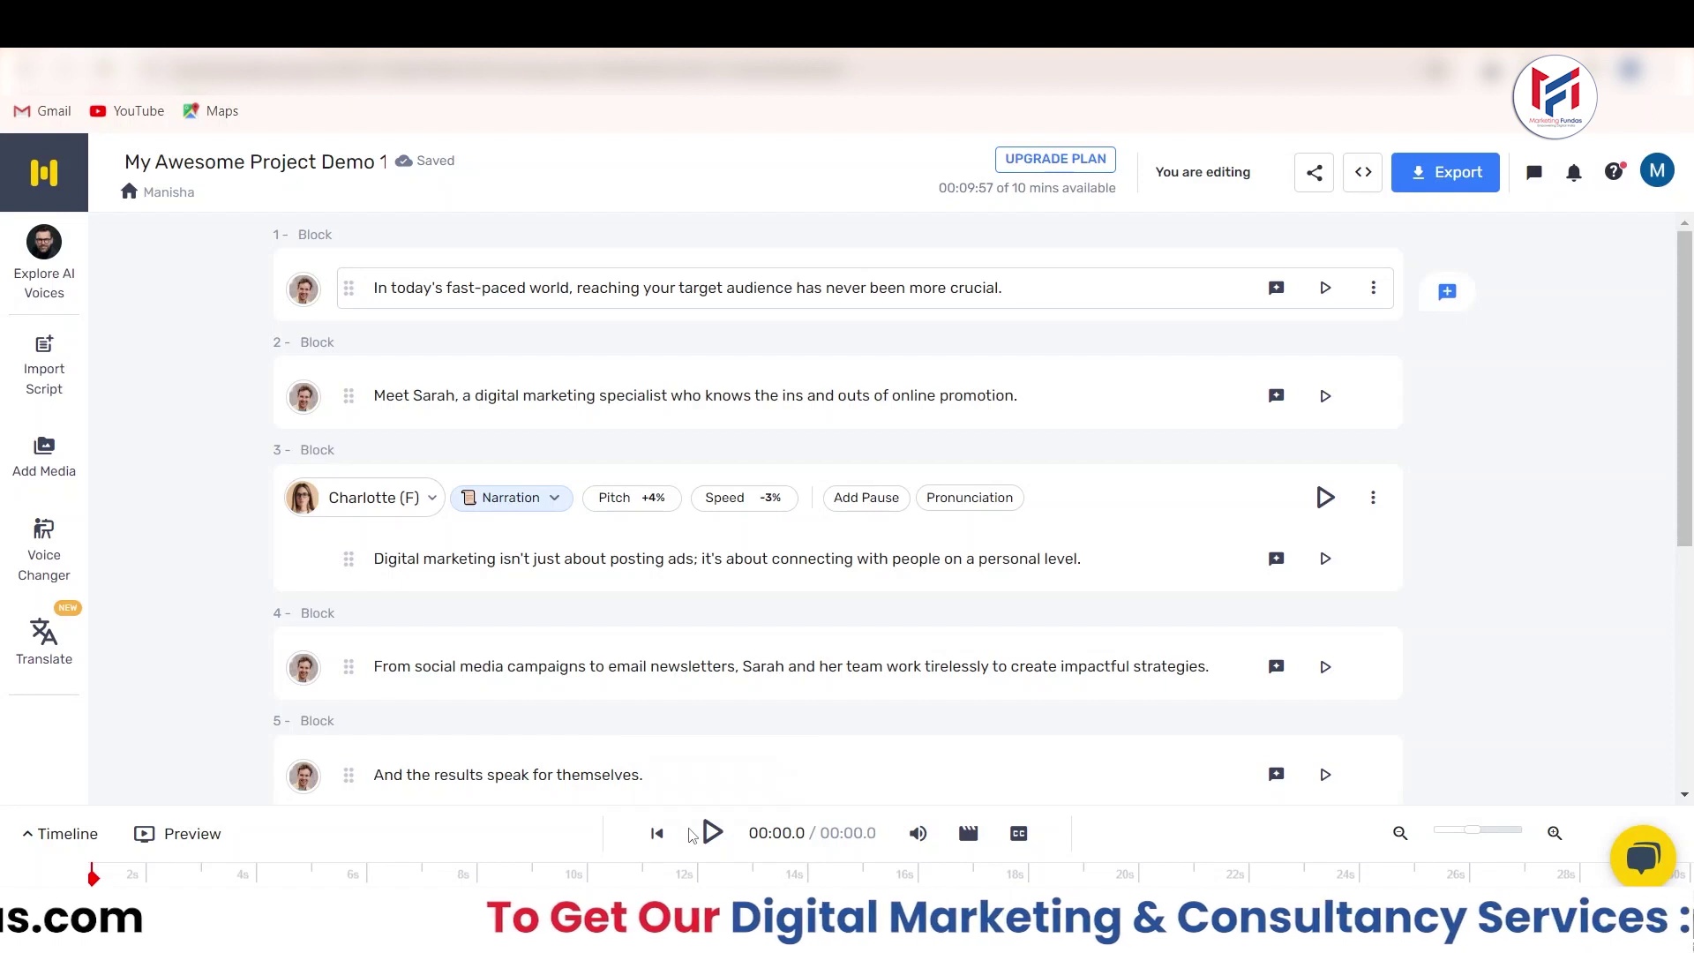
left_click(523, 501)
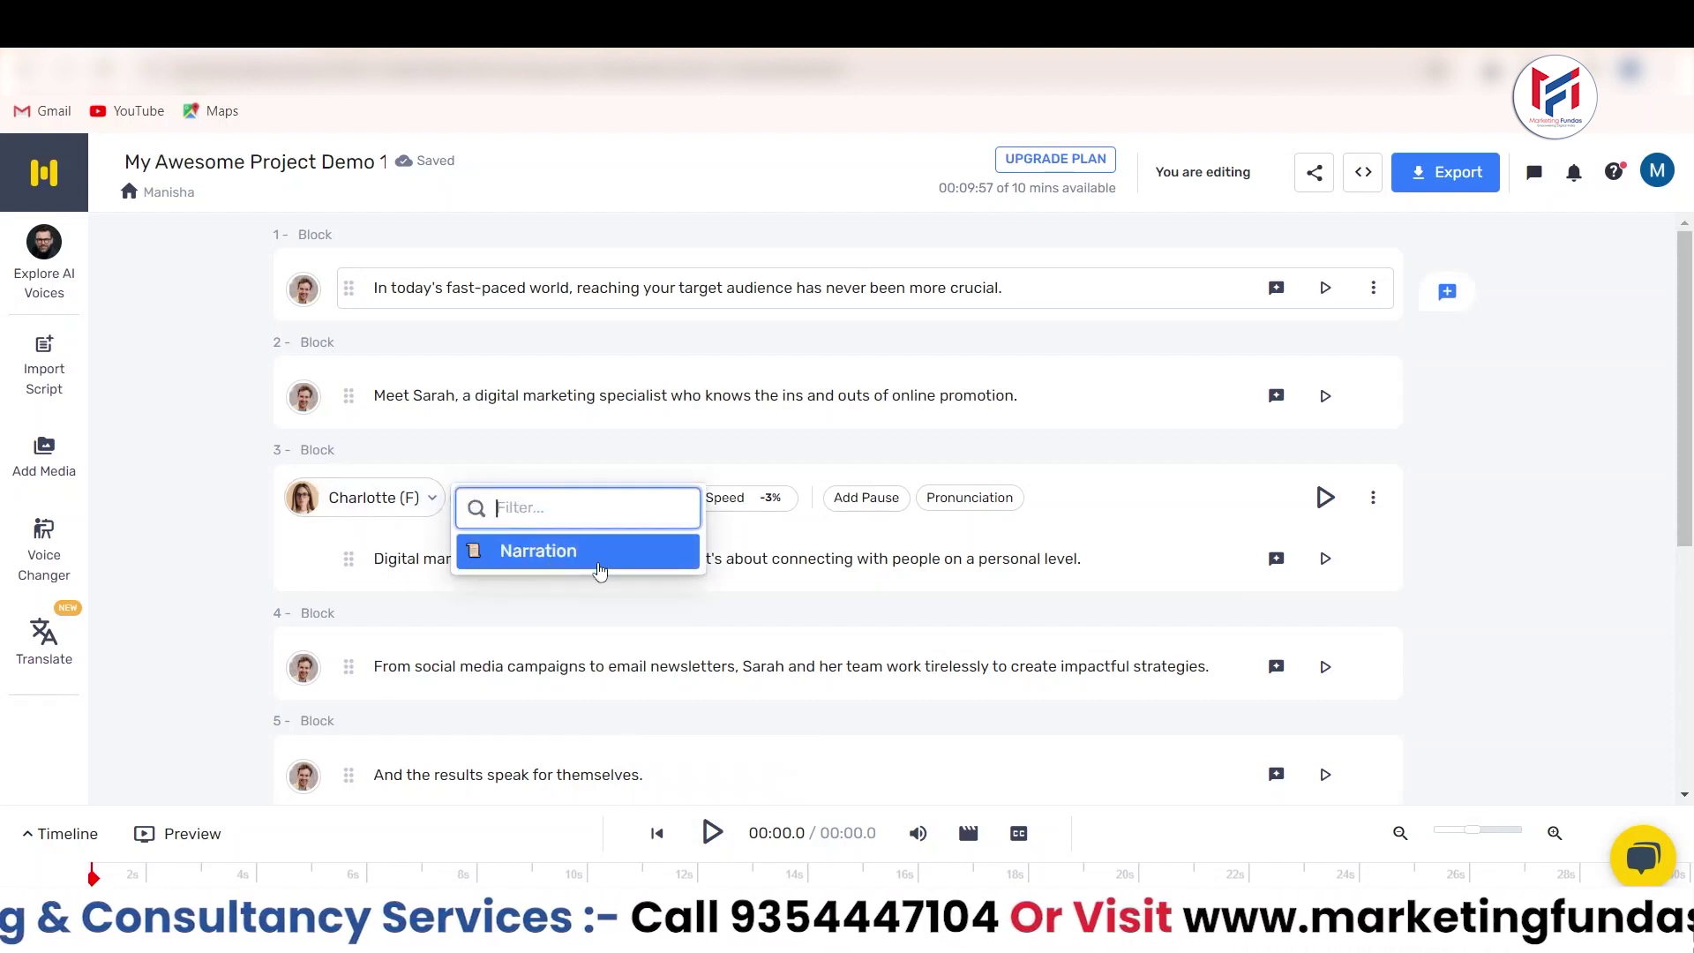
left_click(1530, 512)
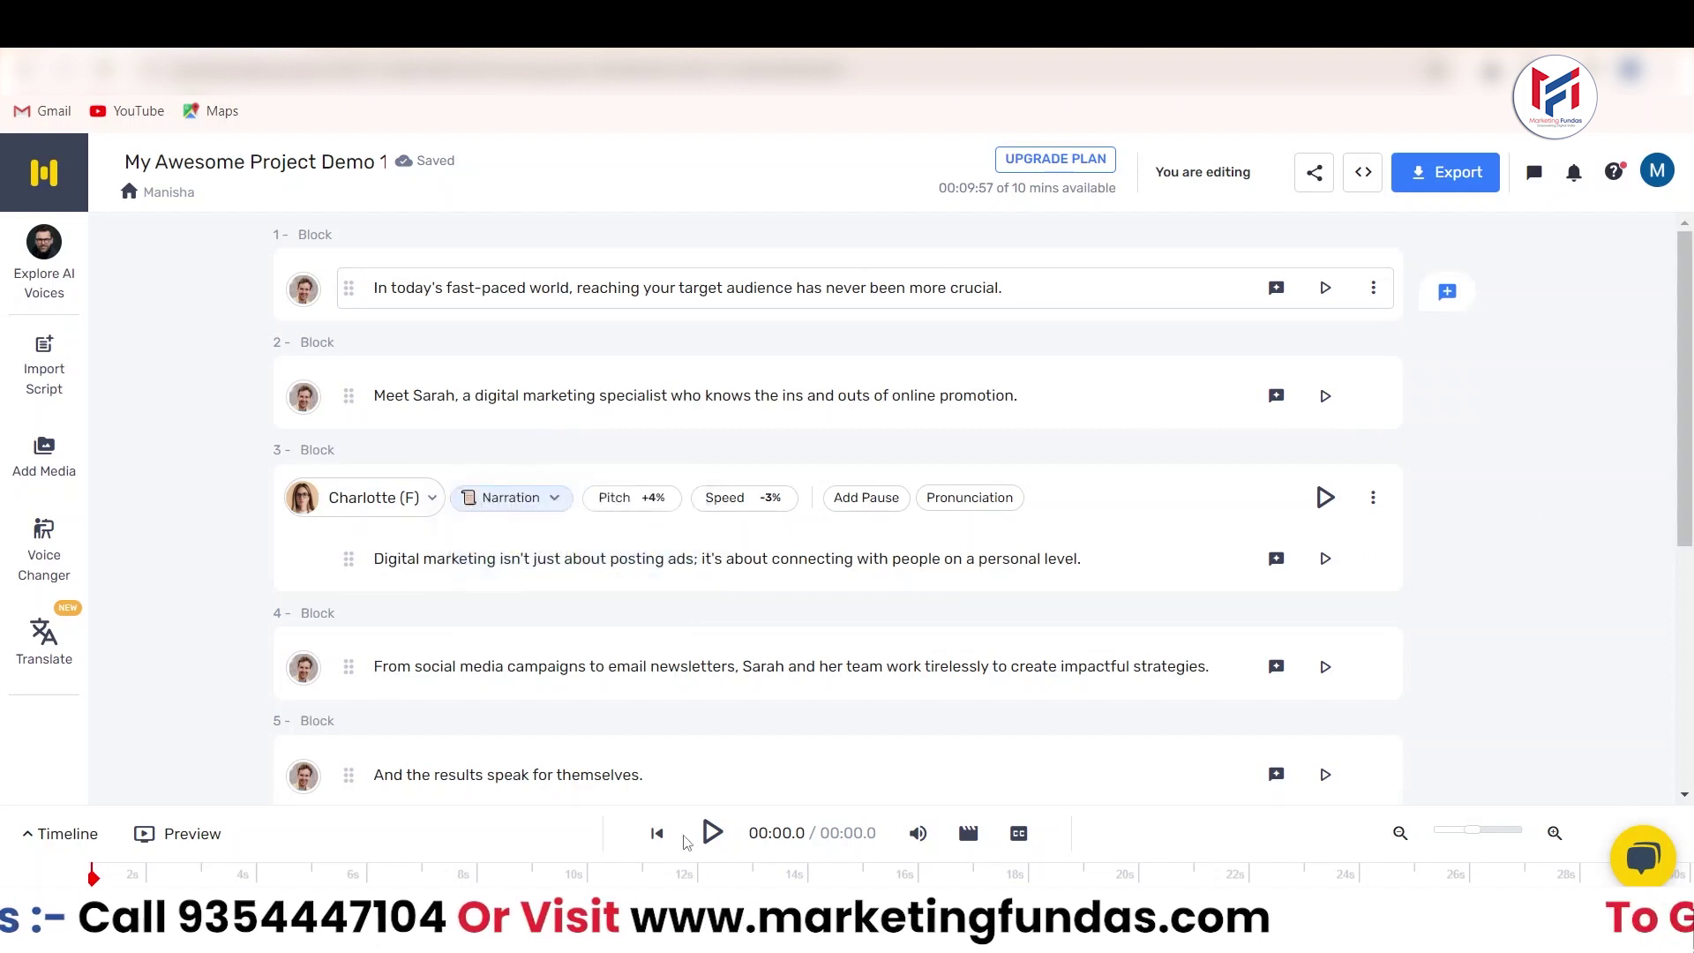
Generate the audio for the whole project, play its preview briefly and pause it
left_click(712, 831)
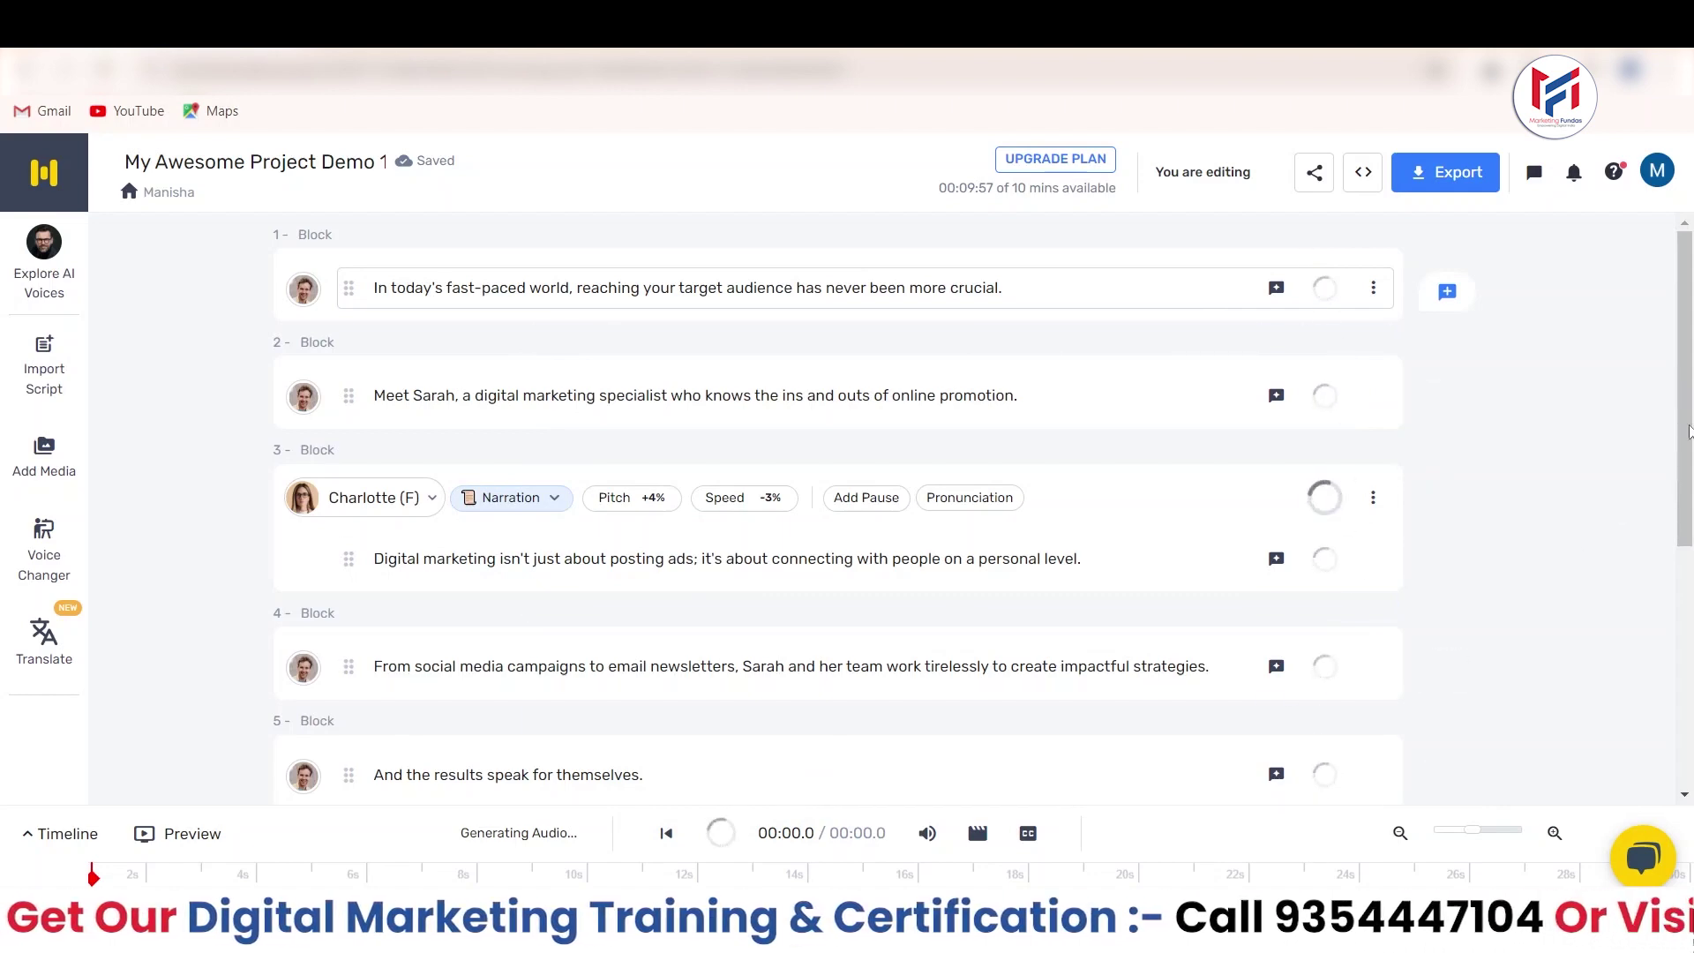
scroll(1689, 432, "down", 3)
scroll(1689, 431, "up", 3)
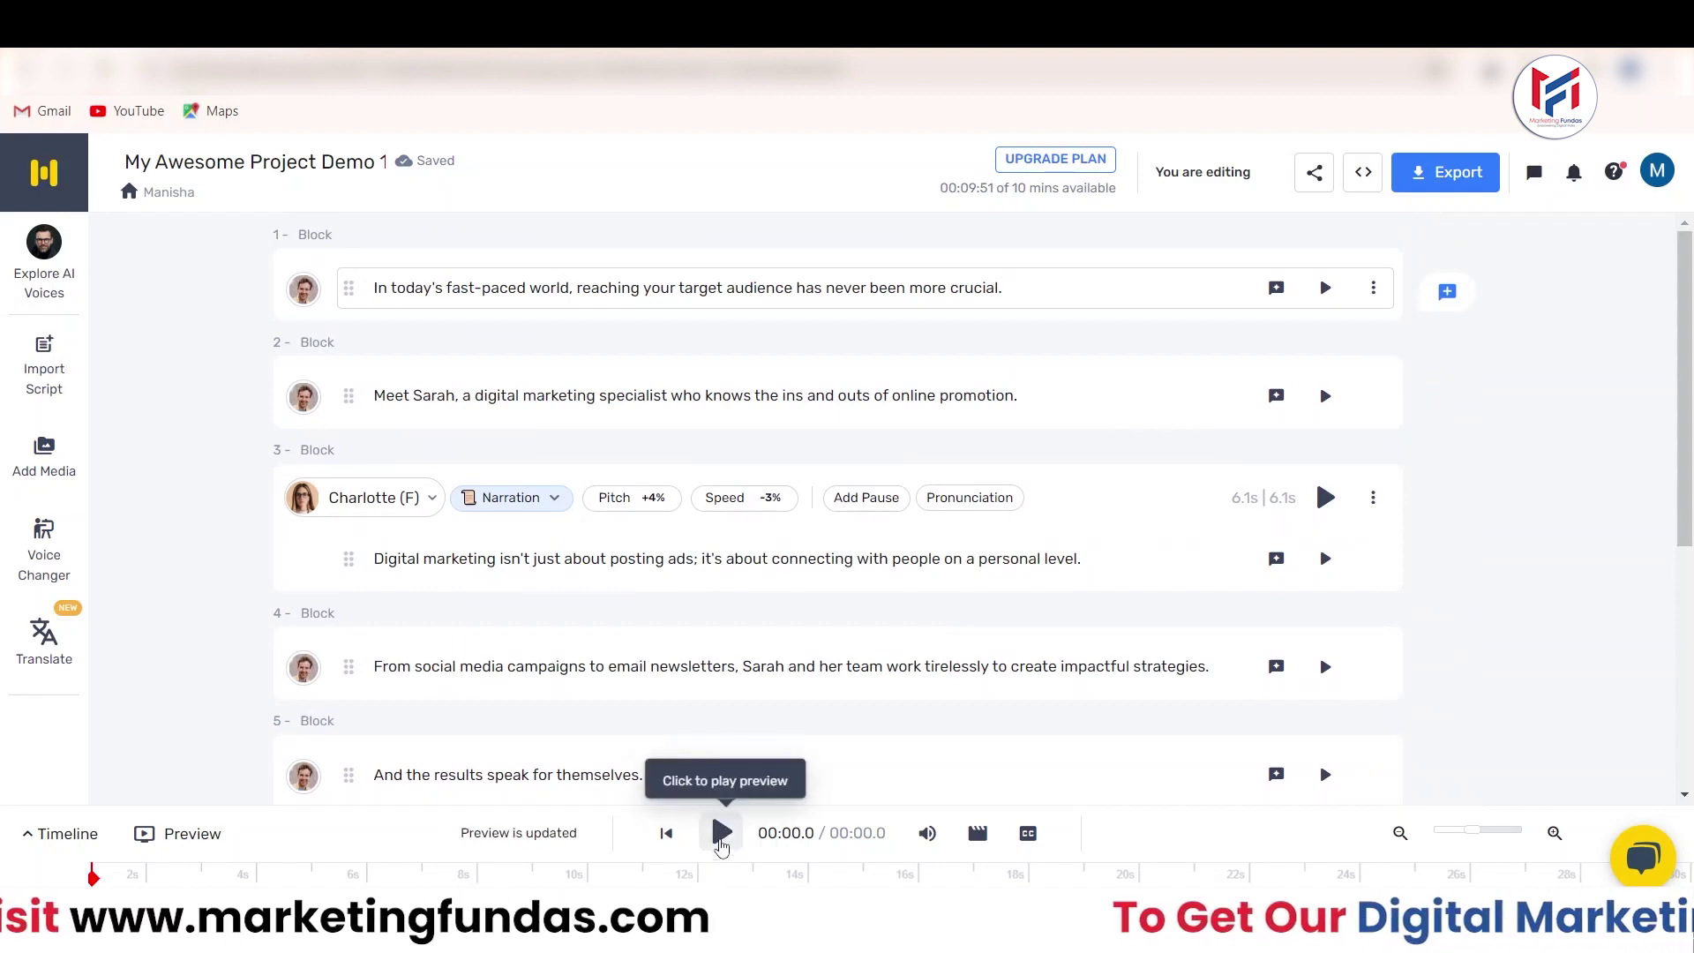
left_click(721, 833)
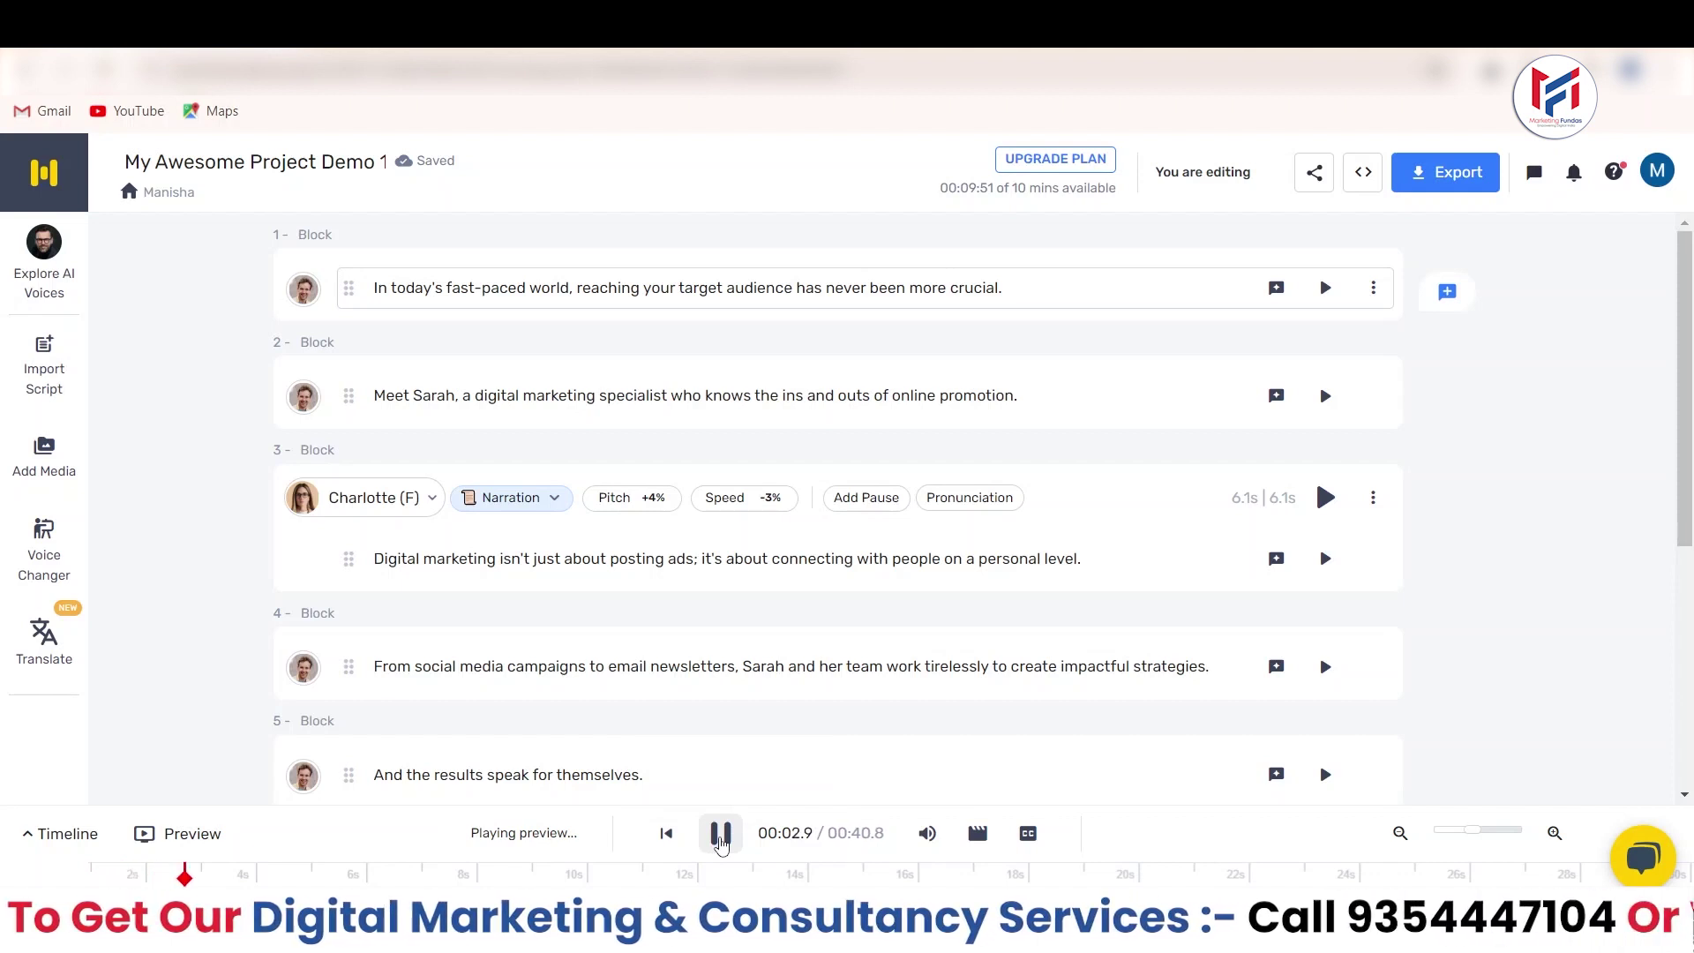
left_click(720, 833)
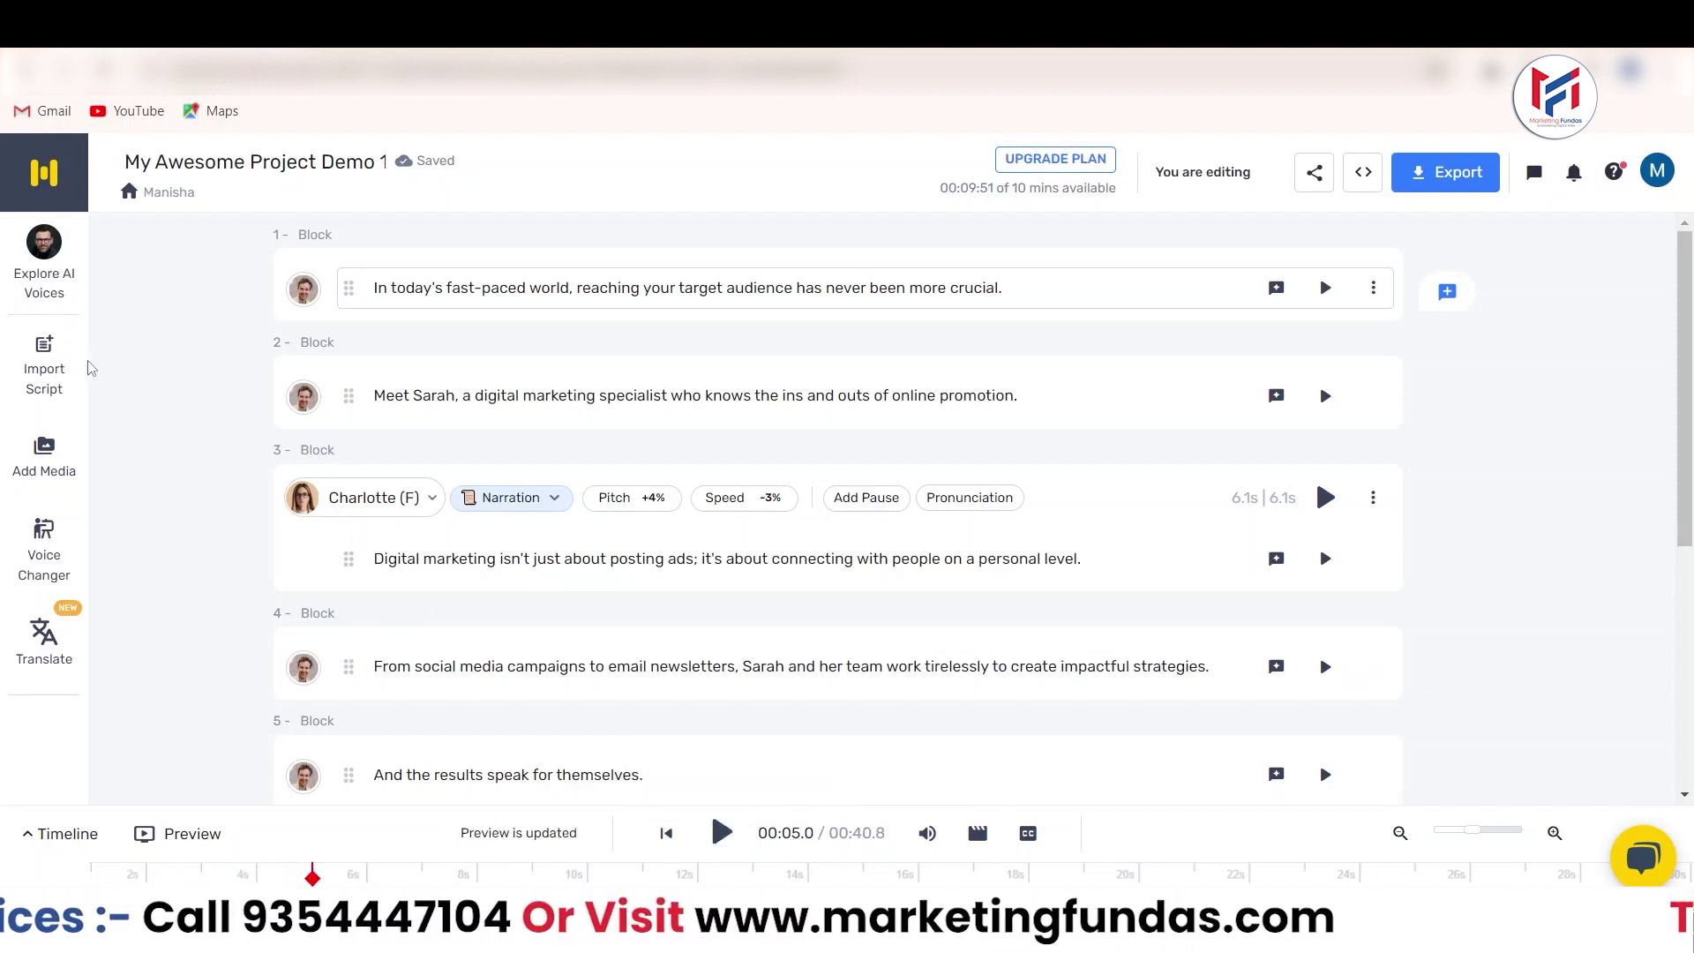
View the stock music available among the project's media and close the library without adding anything
left_click(45, 473)
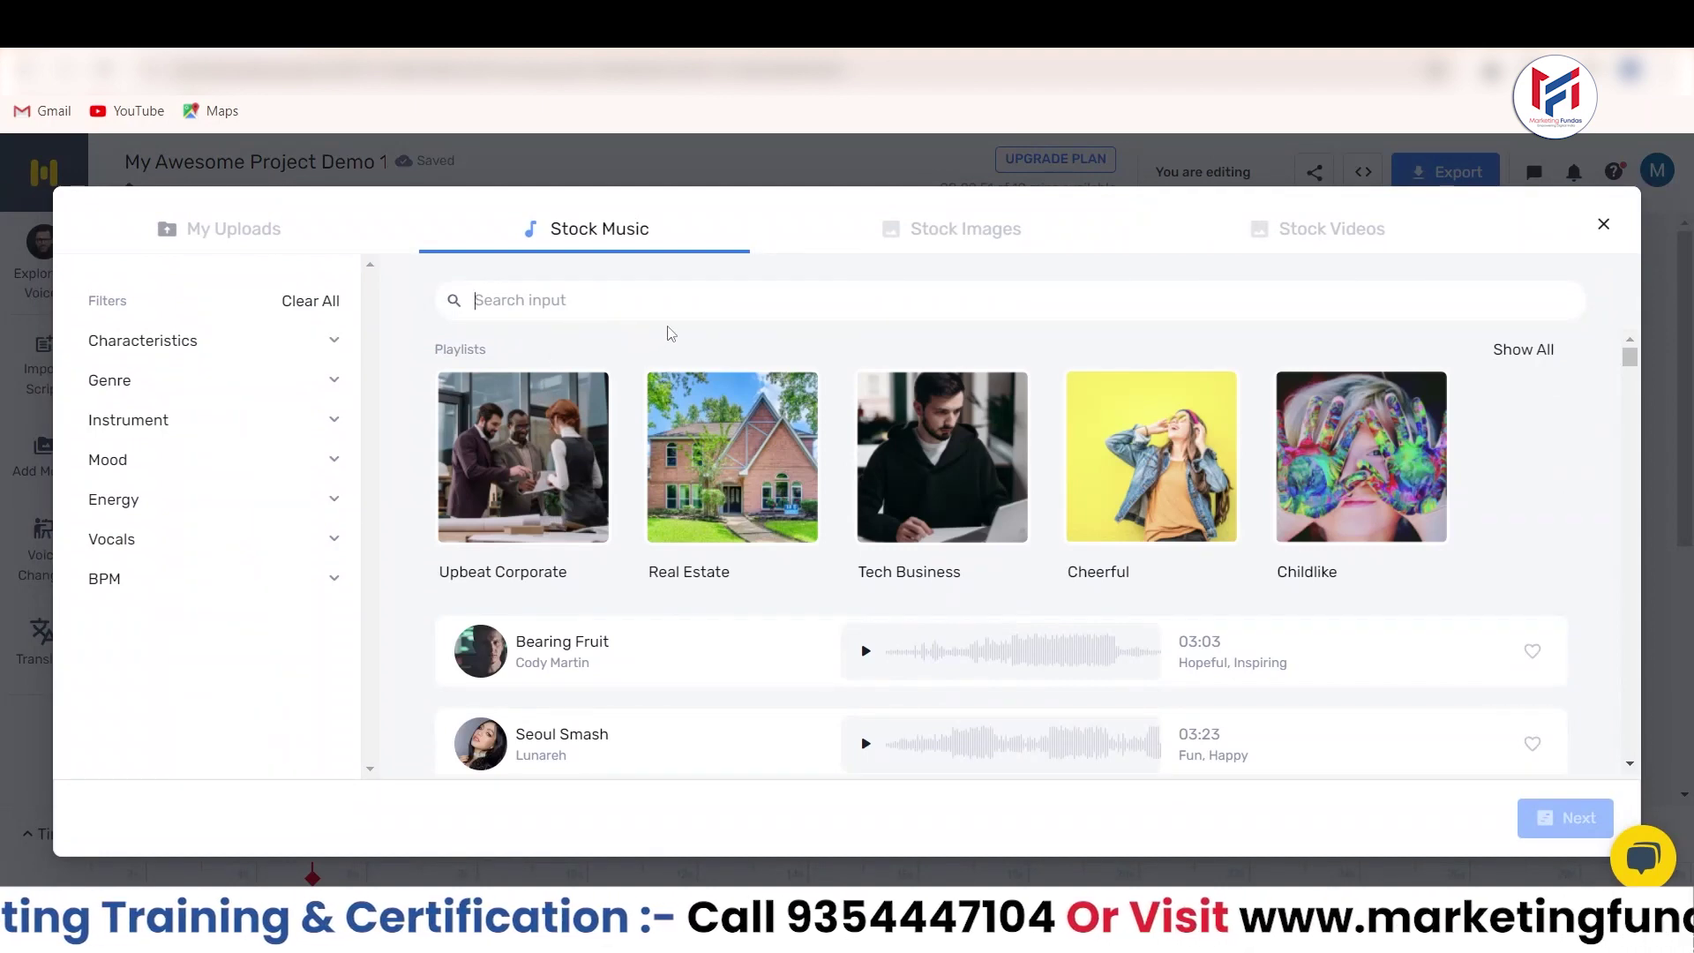
left_click(1604, 223)
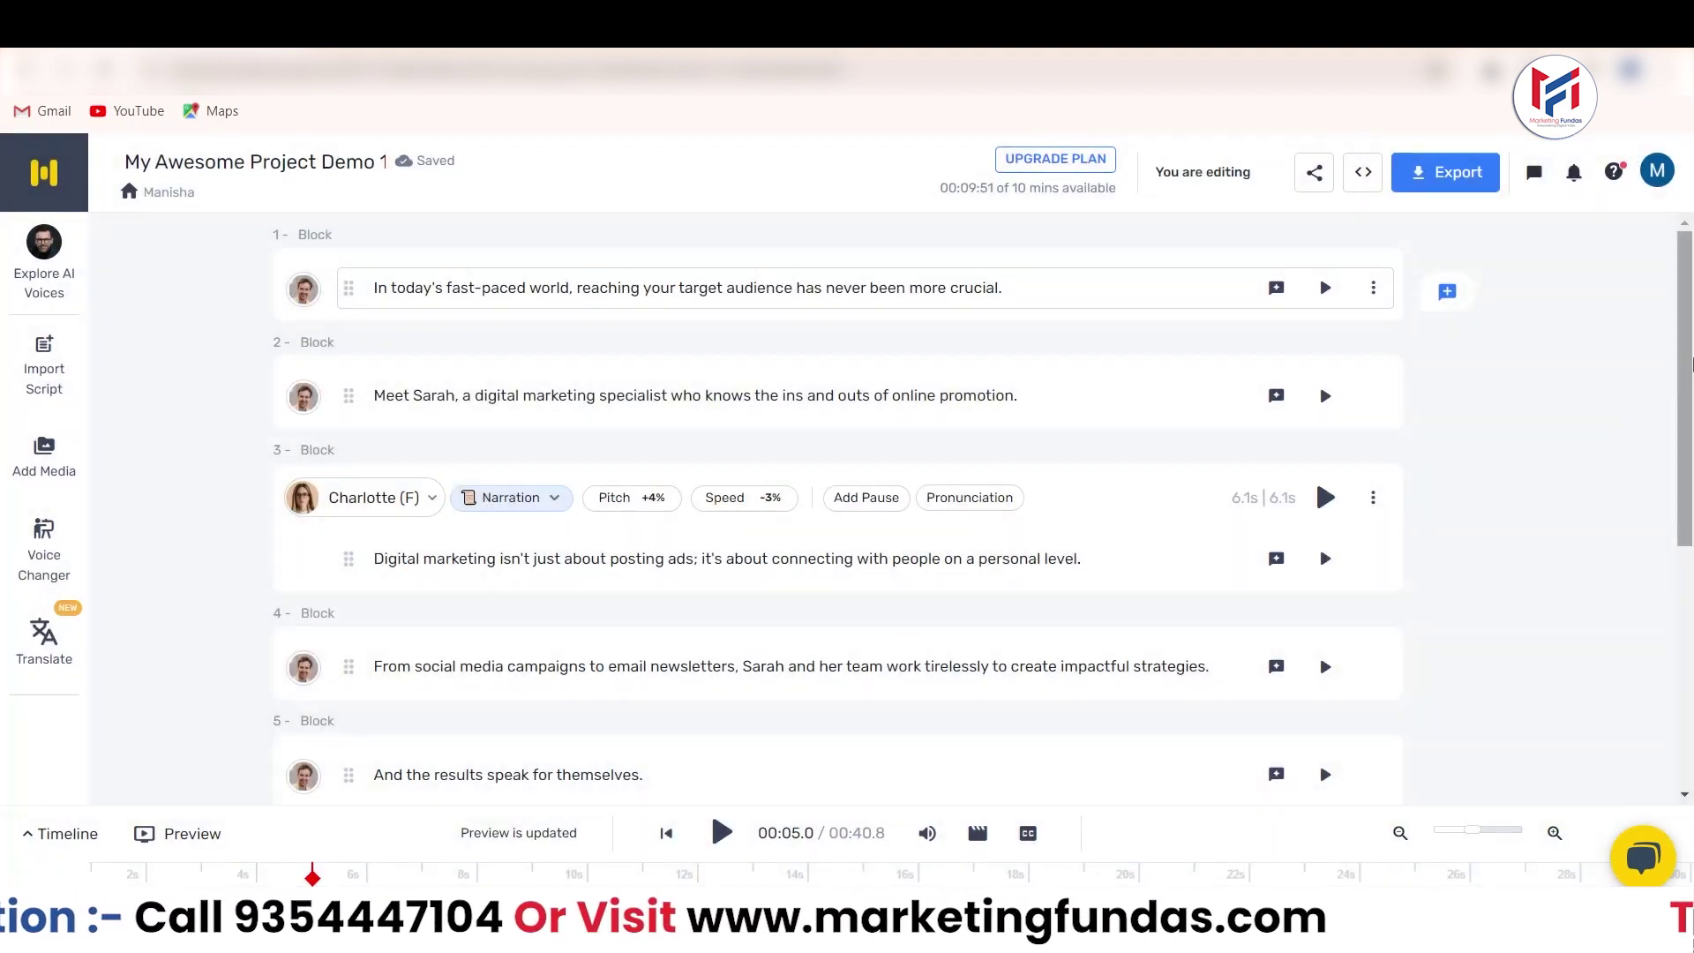
Look over the script blocks, view the stock music library and listen briefly to the track Bearing Fruit
scroll(1691, 459, "down", 3)
scroll(1690, 459, "up", 1)
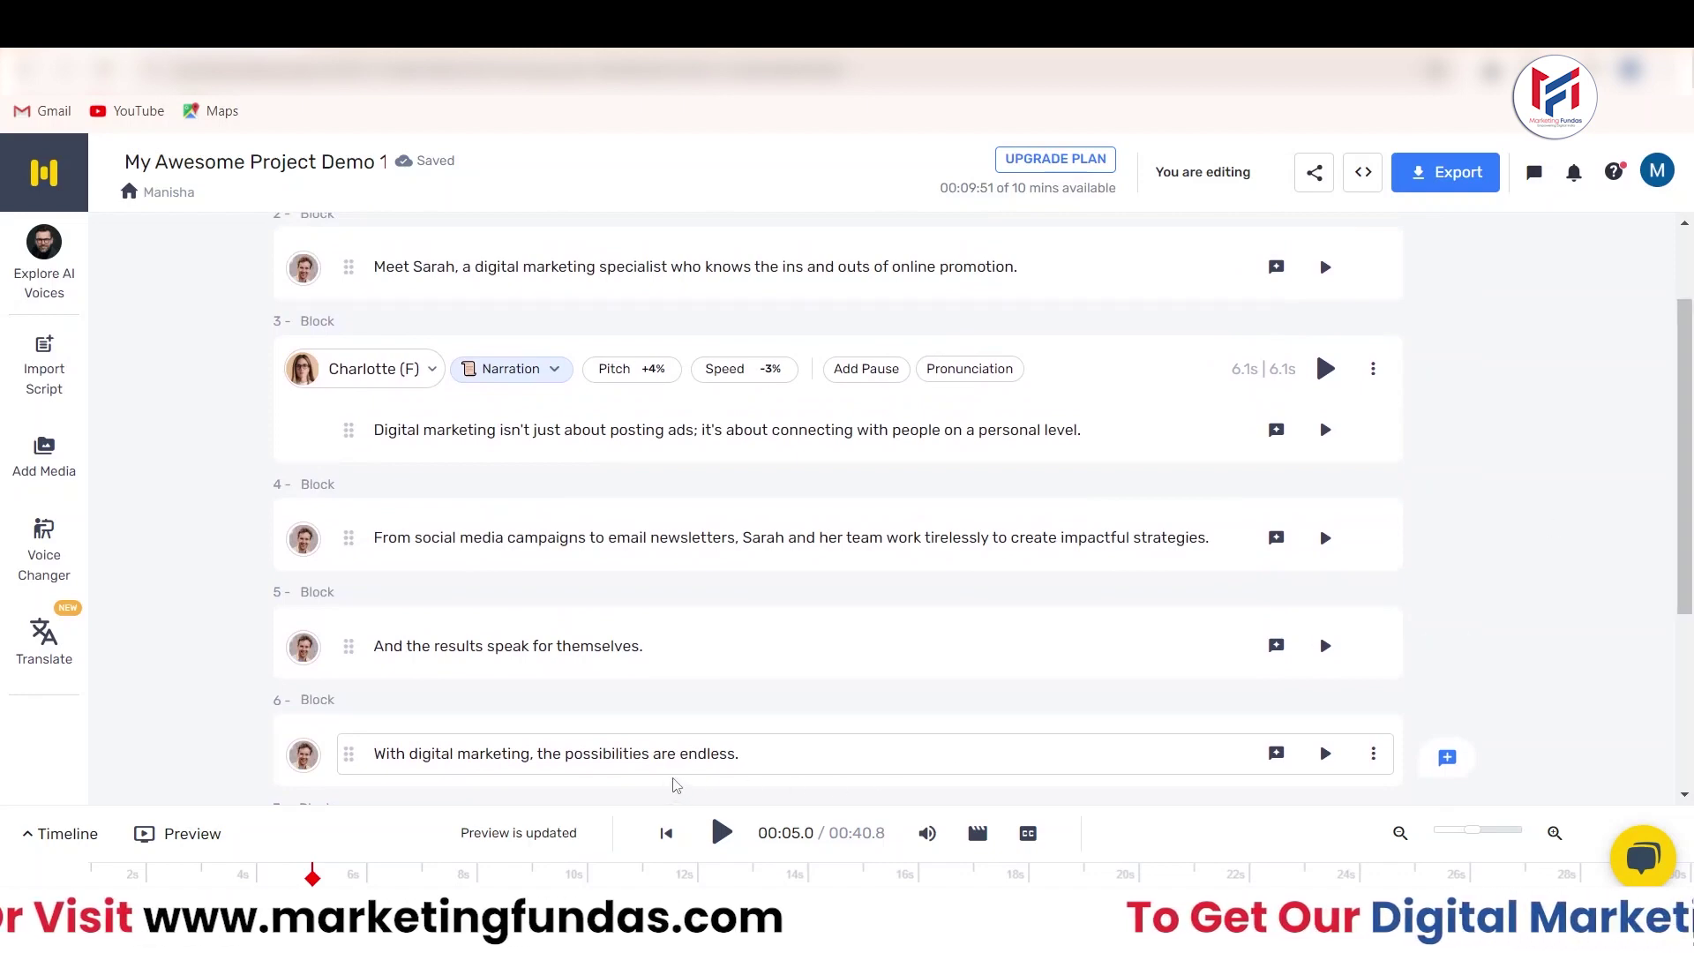
left_click(47, 471)
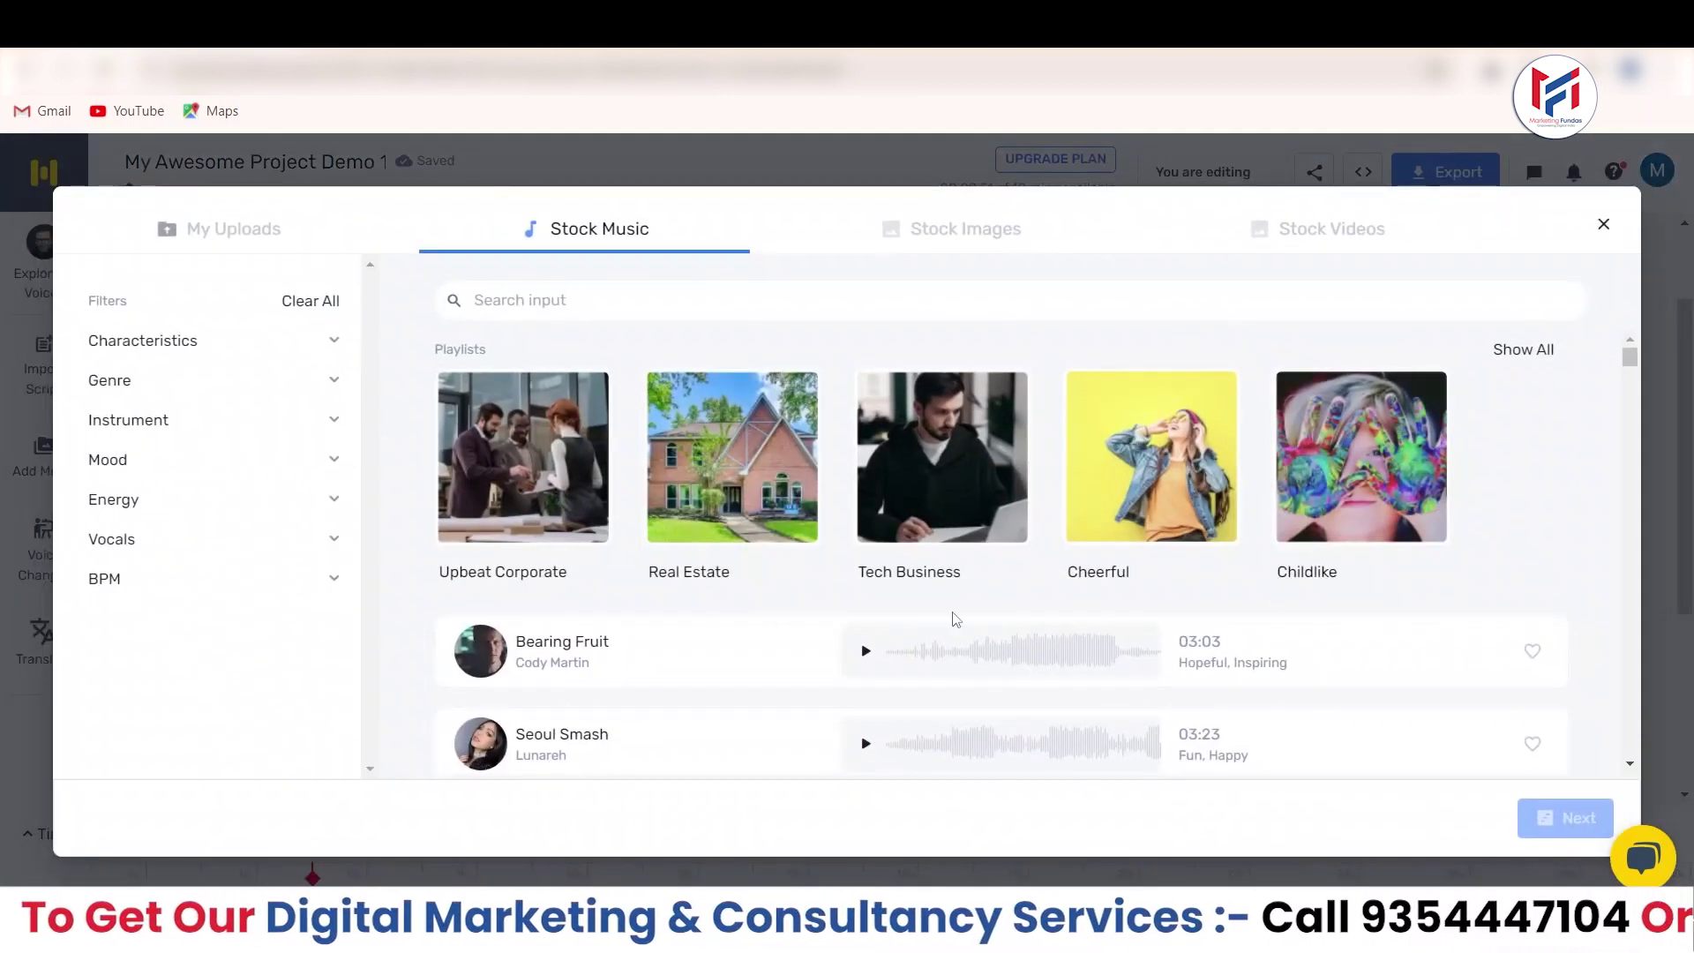
mouse_move(1629, 356)
left_mouse_down()
mouse_move(1631, 378)
mouse_move(1630, 358)
left_mouse_up()
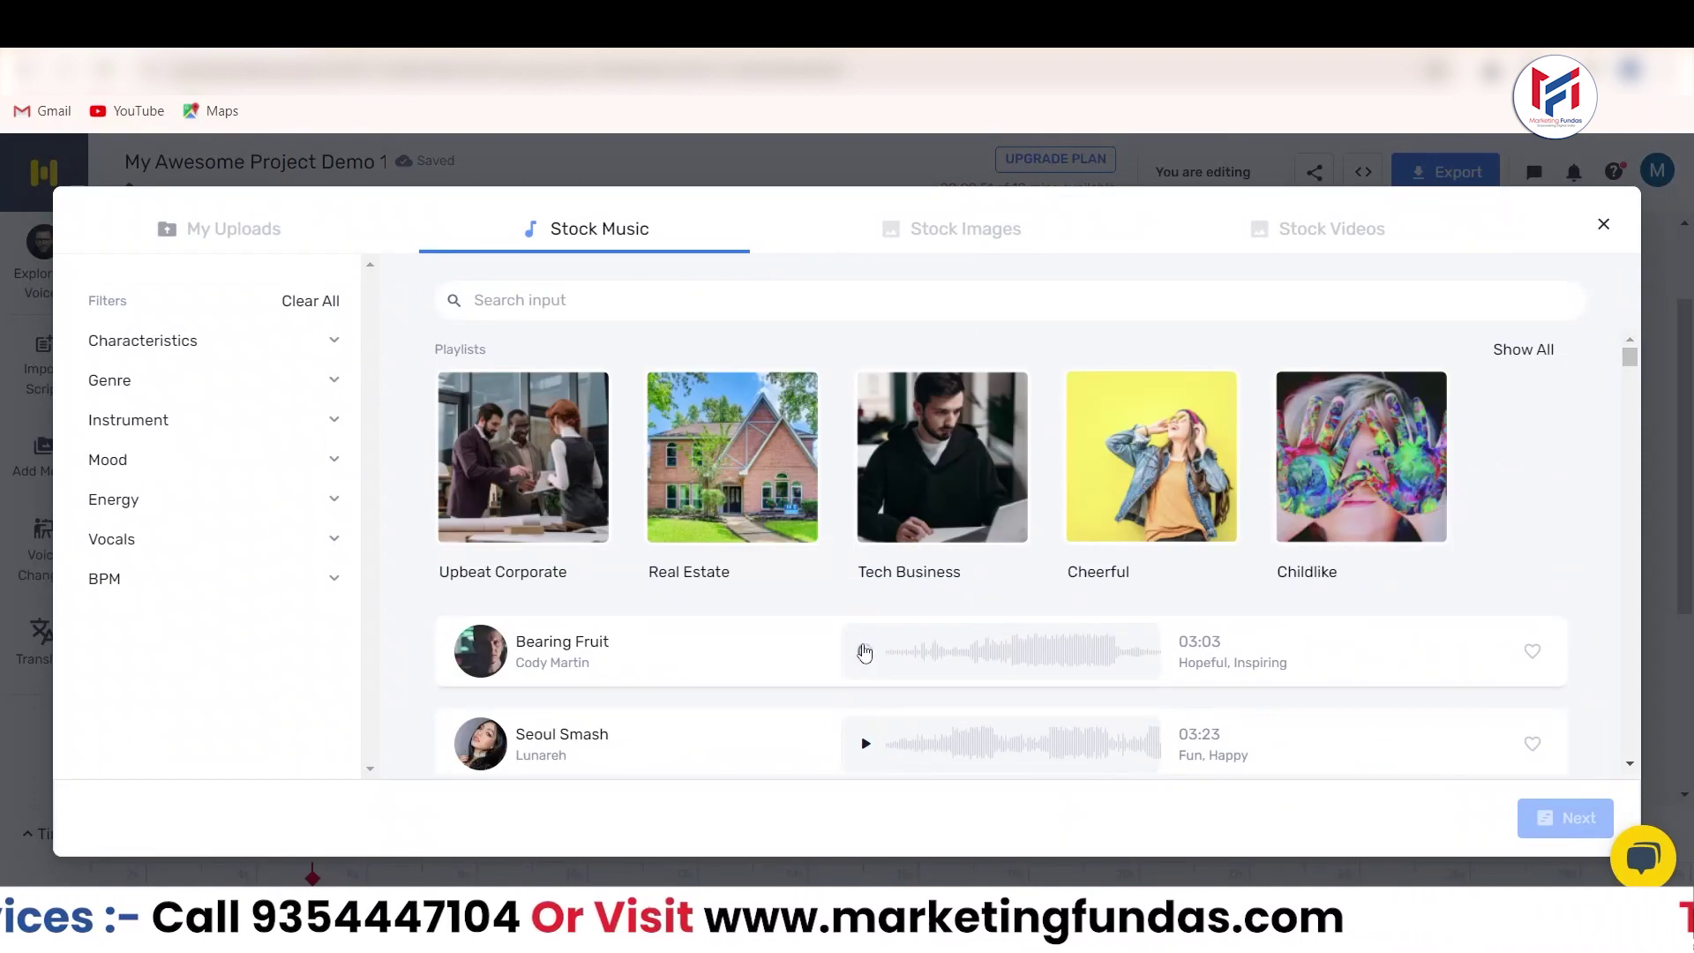
left_click(865, 653)
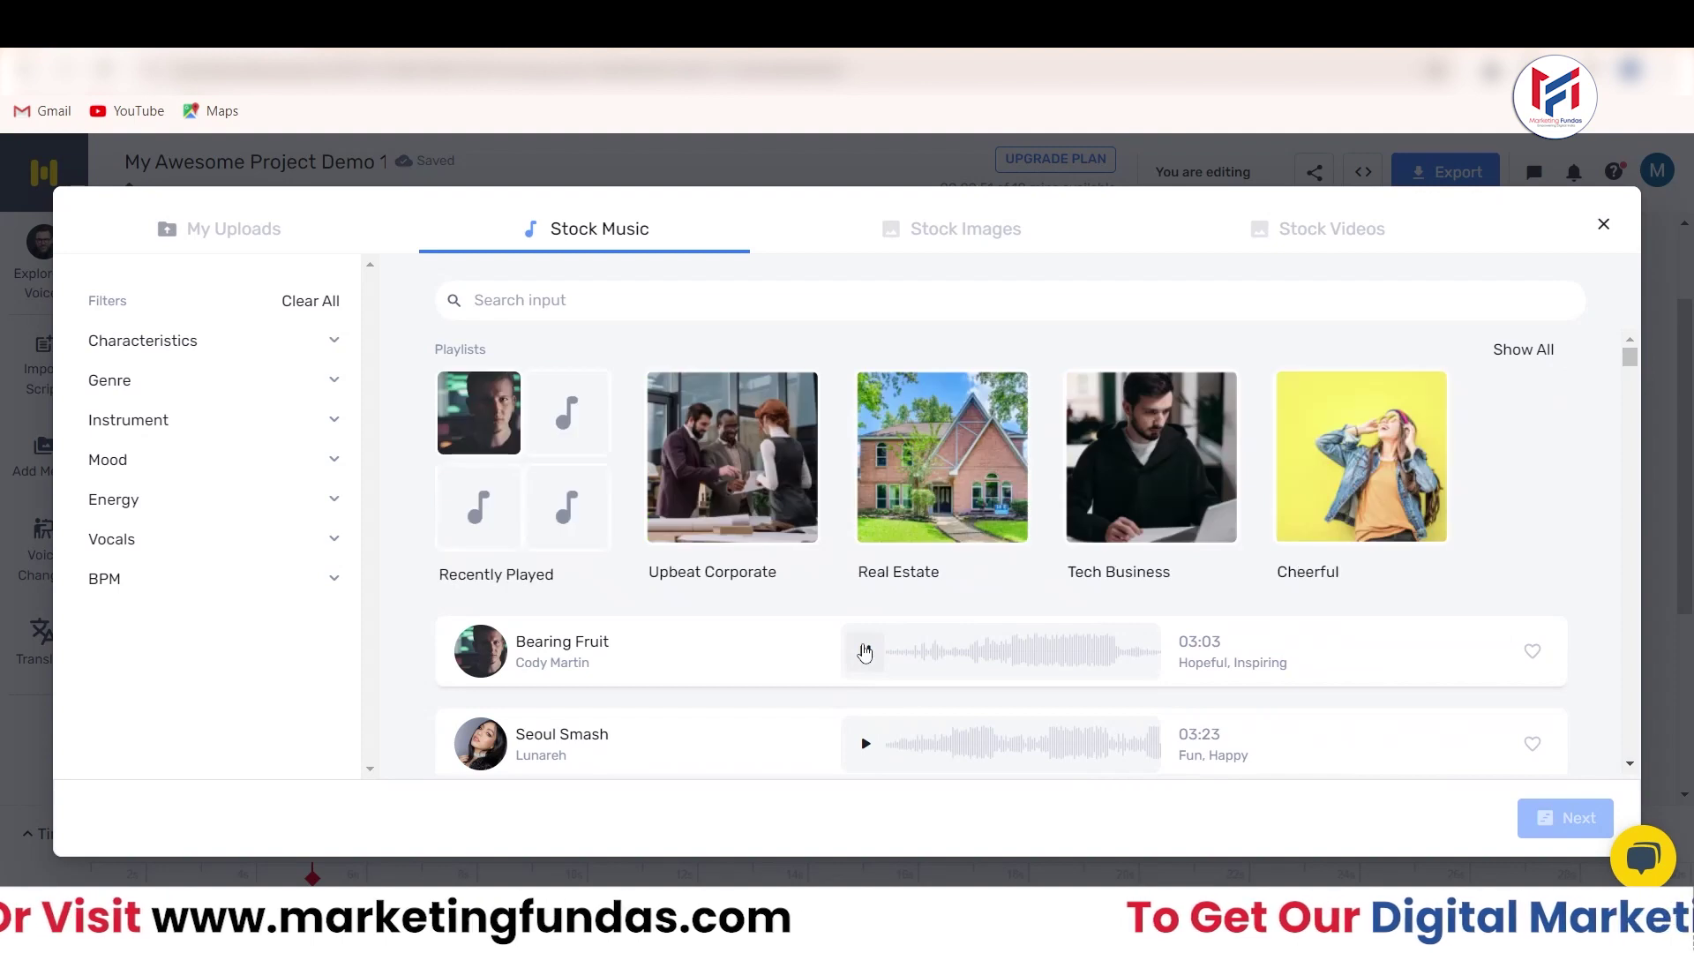
left_click(865, 653)
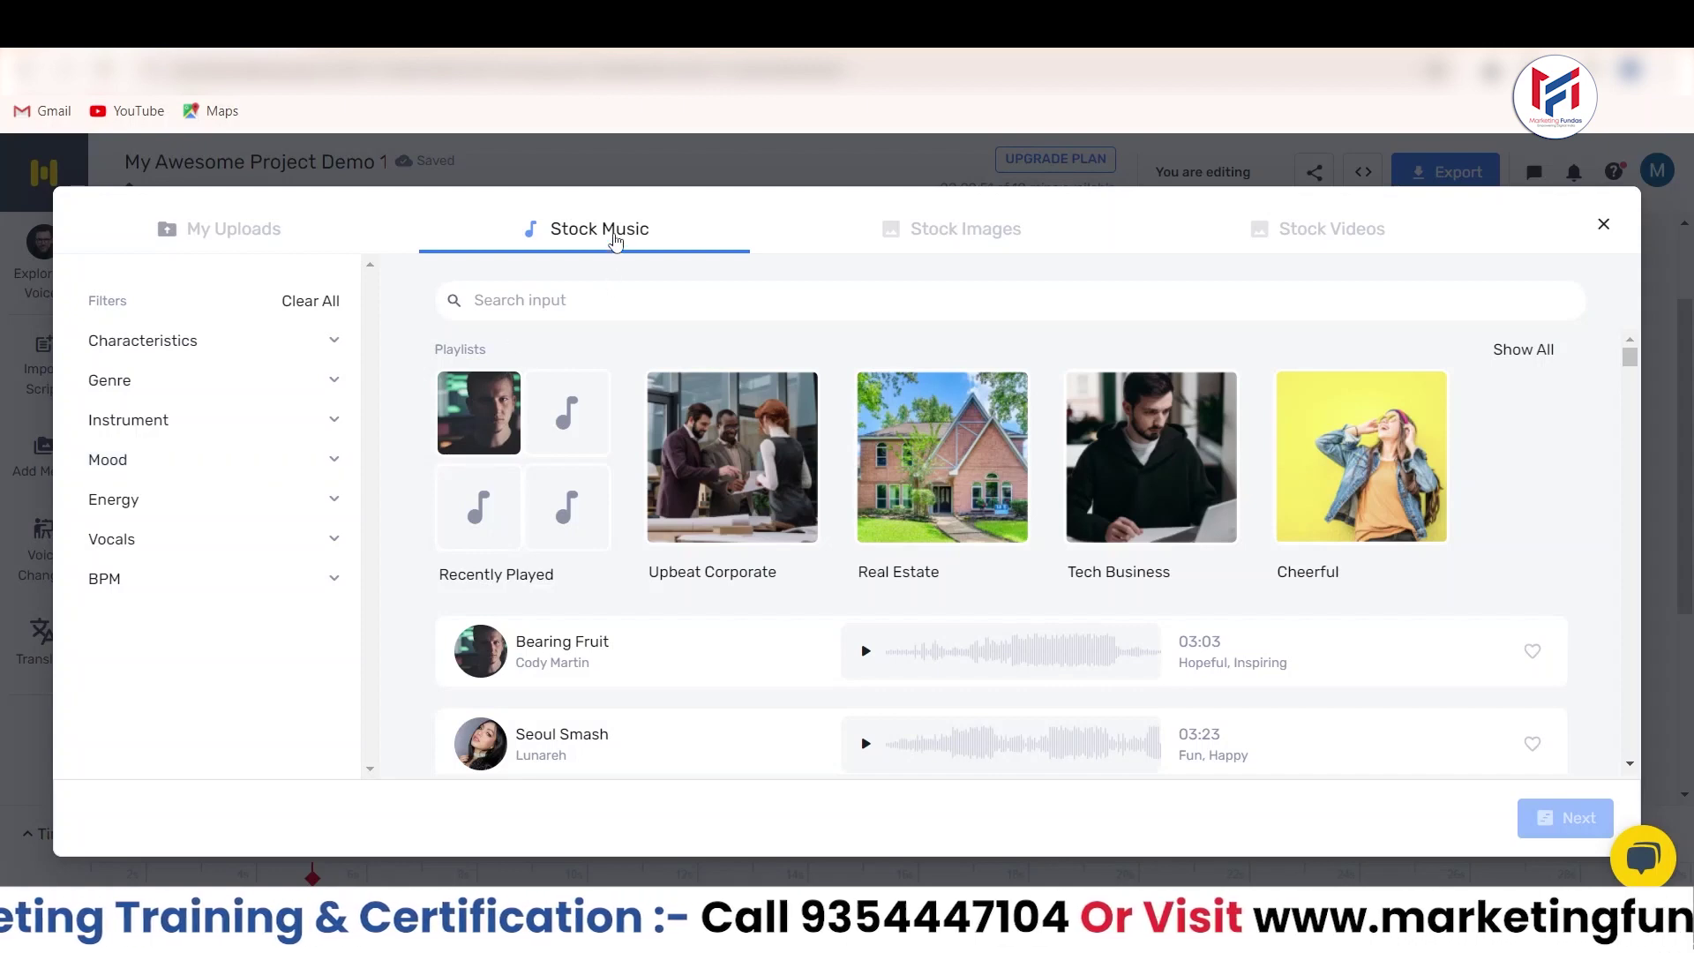
Review the stock music filters for characteristics, genre, instrument and mood, and close the library without adding anything
left_click(240, 349)
left_click(251, 342)
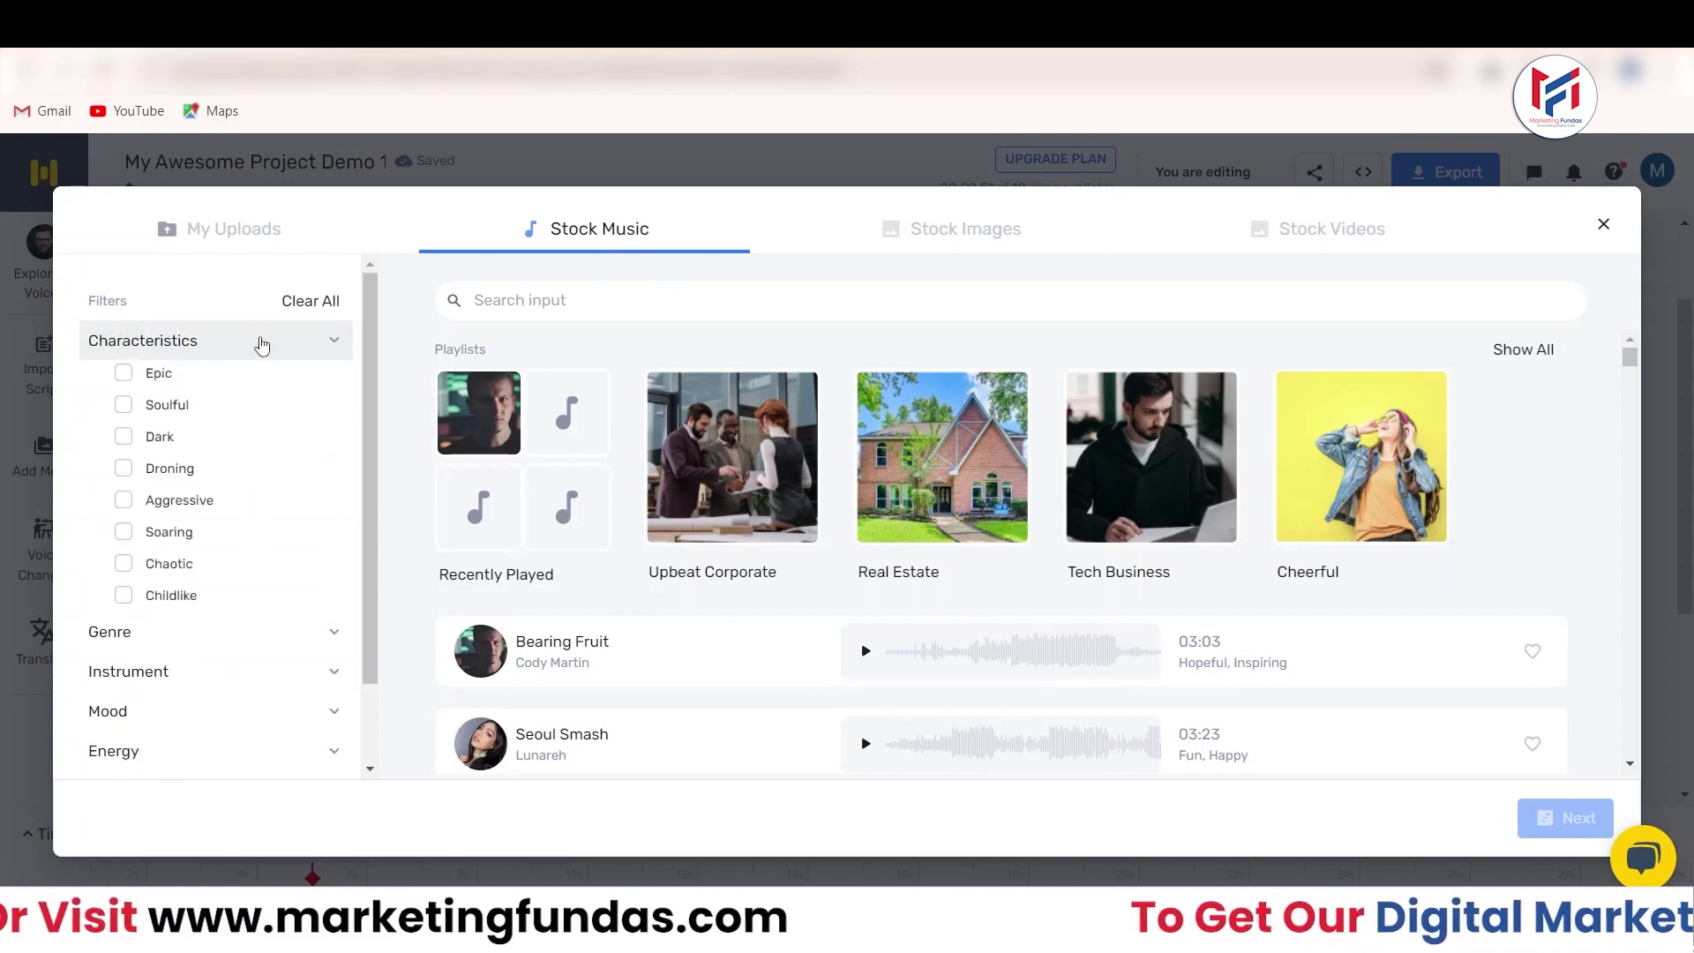
left_click(220, 393)
left_click(219, 388)
left_click(212, 420)
left_click(214, 421)
left_click(196, 459)
left_click(200, 459)
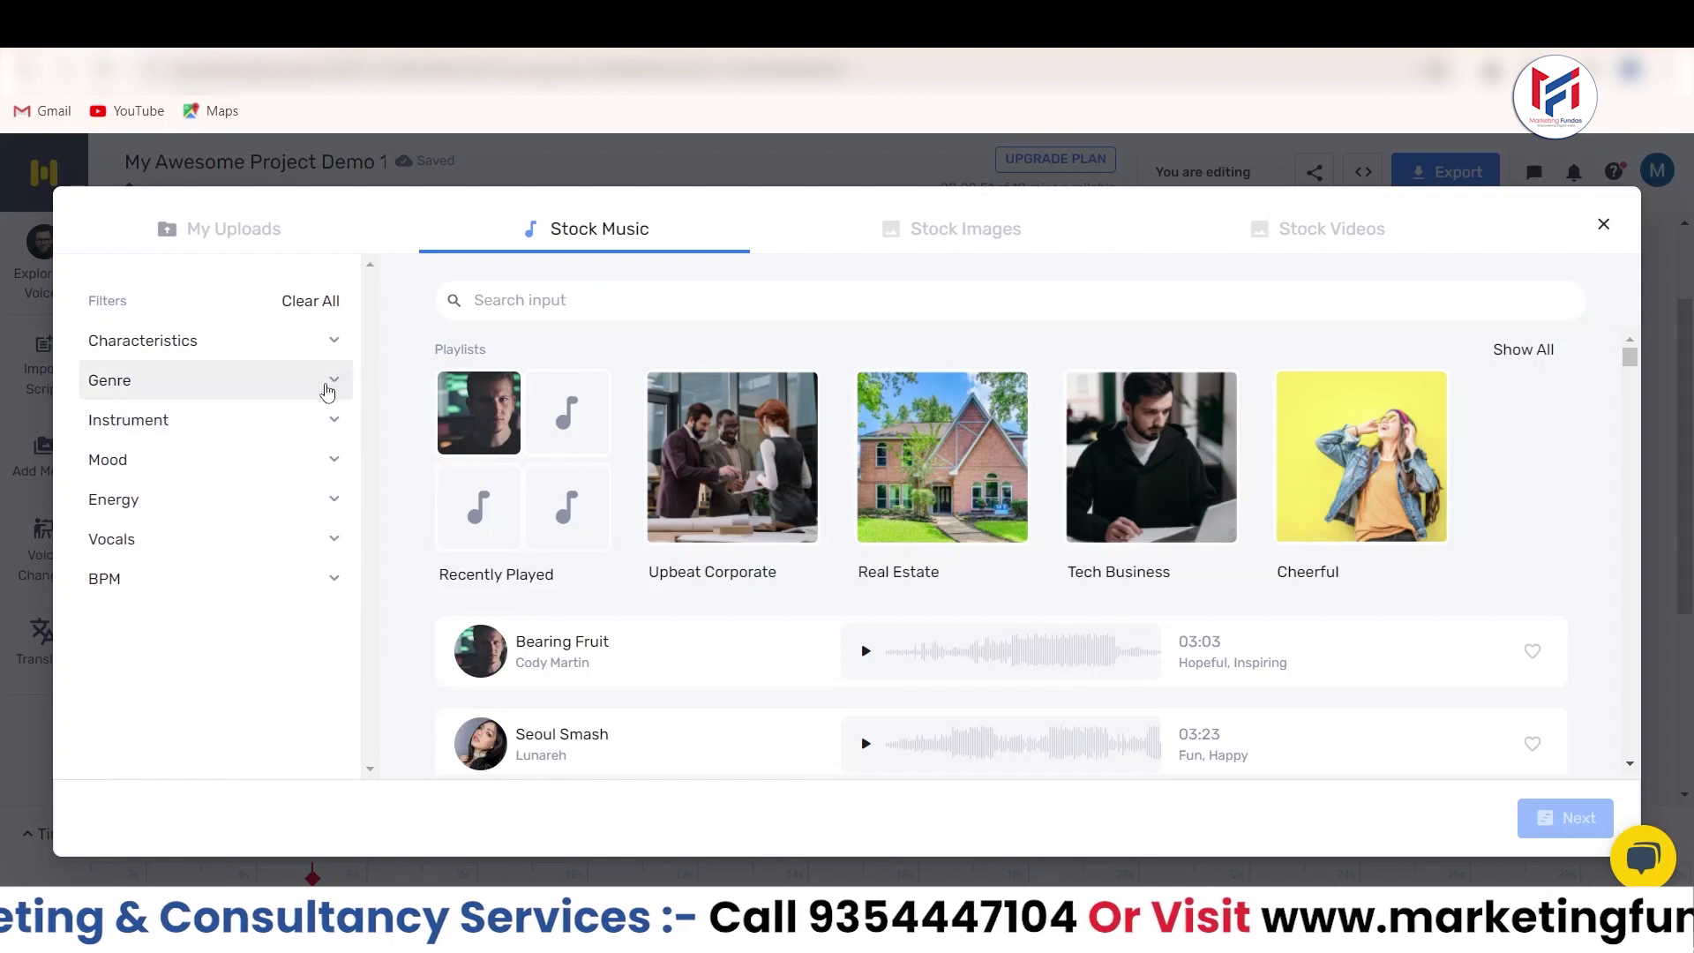
mouse_move(1630, 360)
left_mouse_down()
mouse_move(1629, 380)
mouse_move(1630, 353)
left_mouse_up()
left_click(1604, 226)
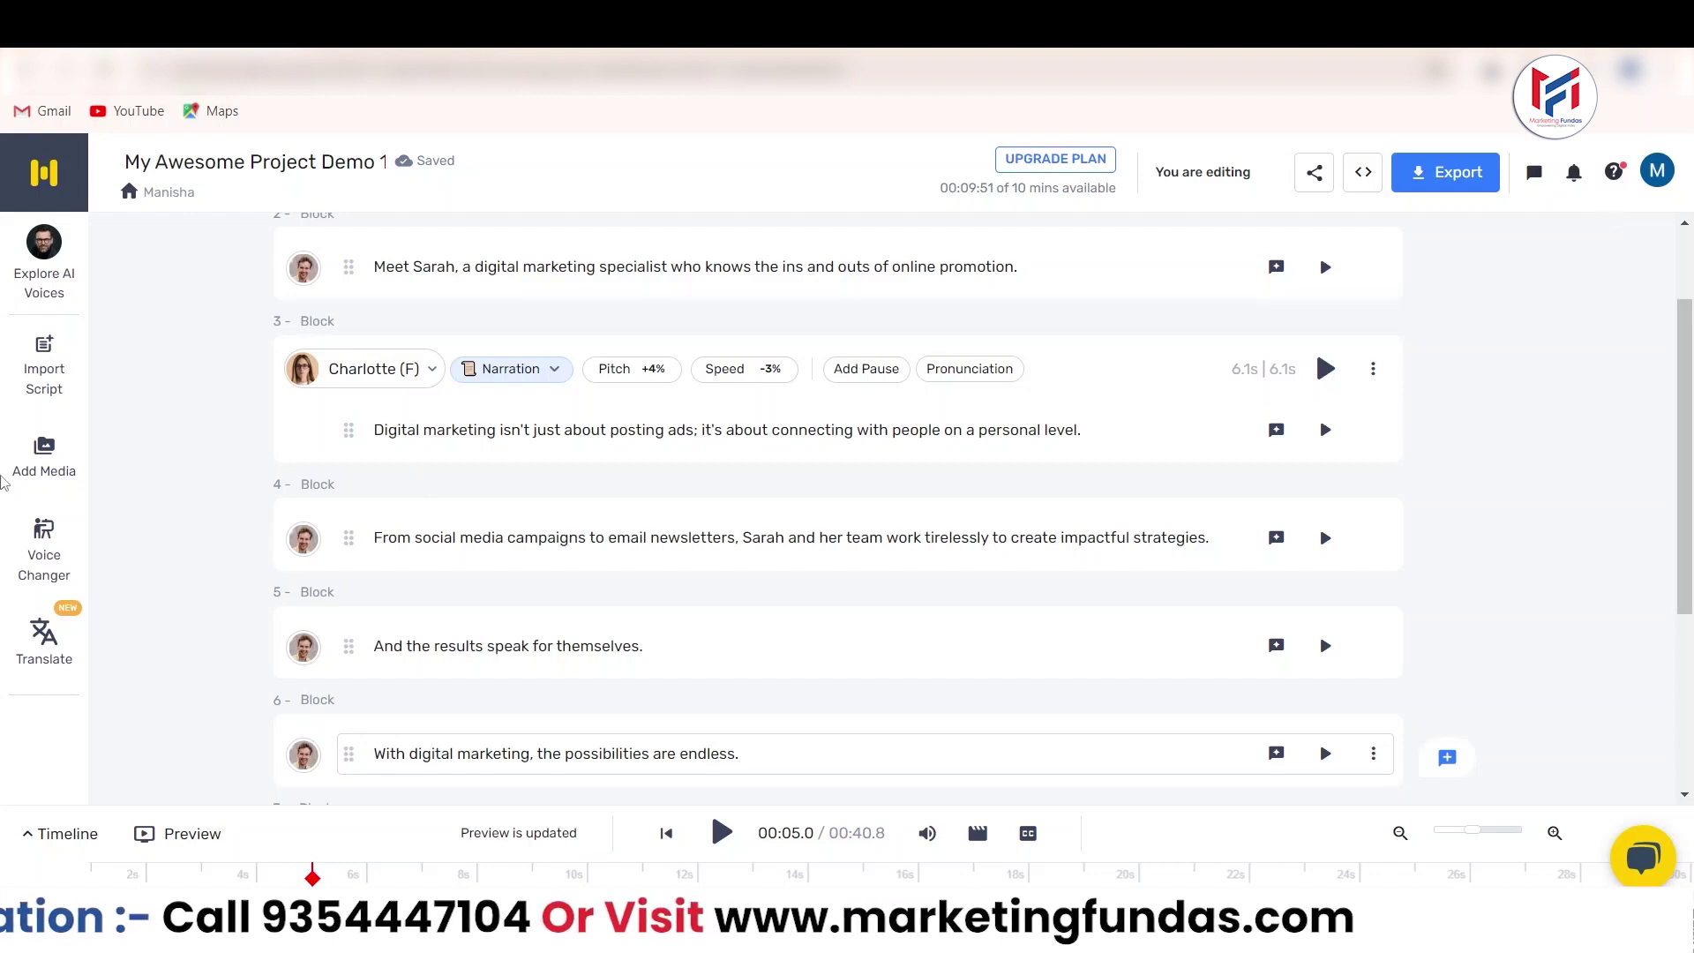
Filter the stock music by the Fun mood and listen briefly to the track We've Got It
left_click(44, 458)
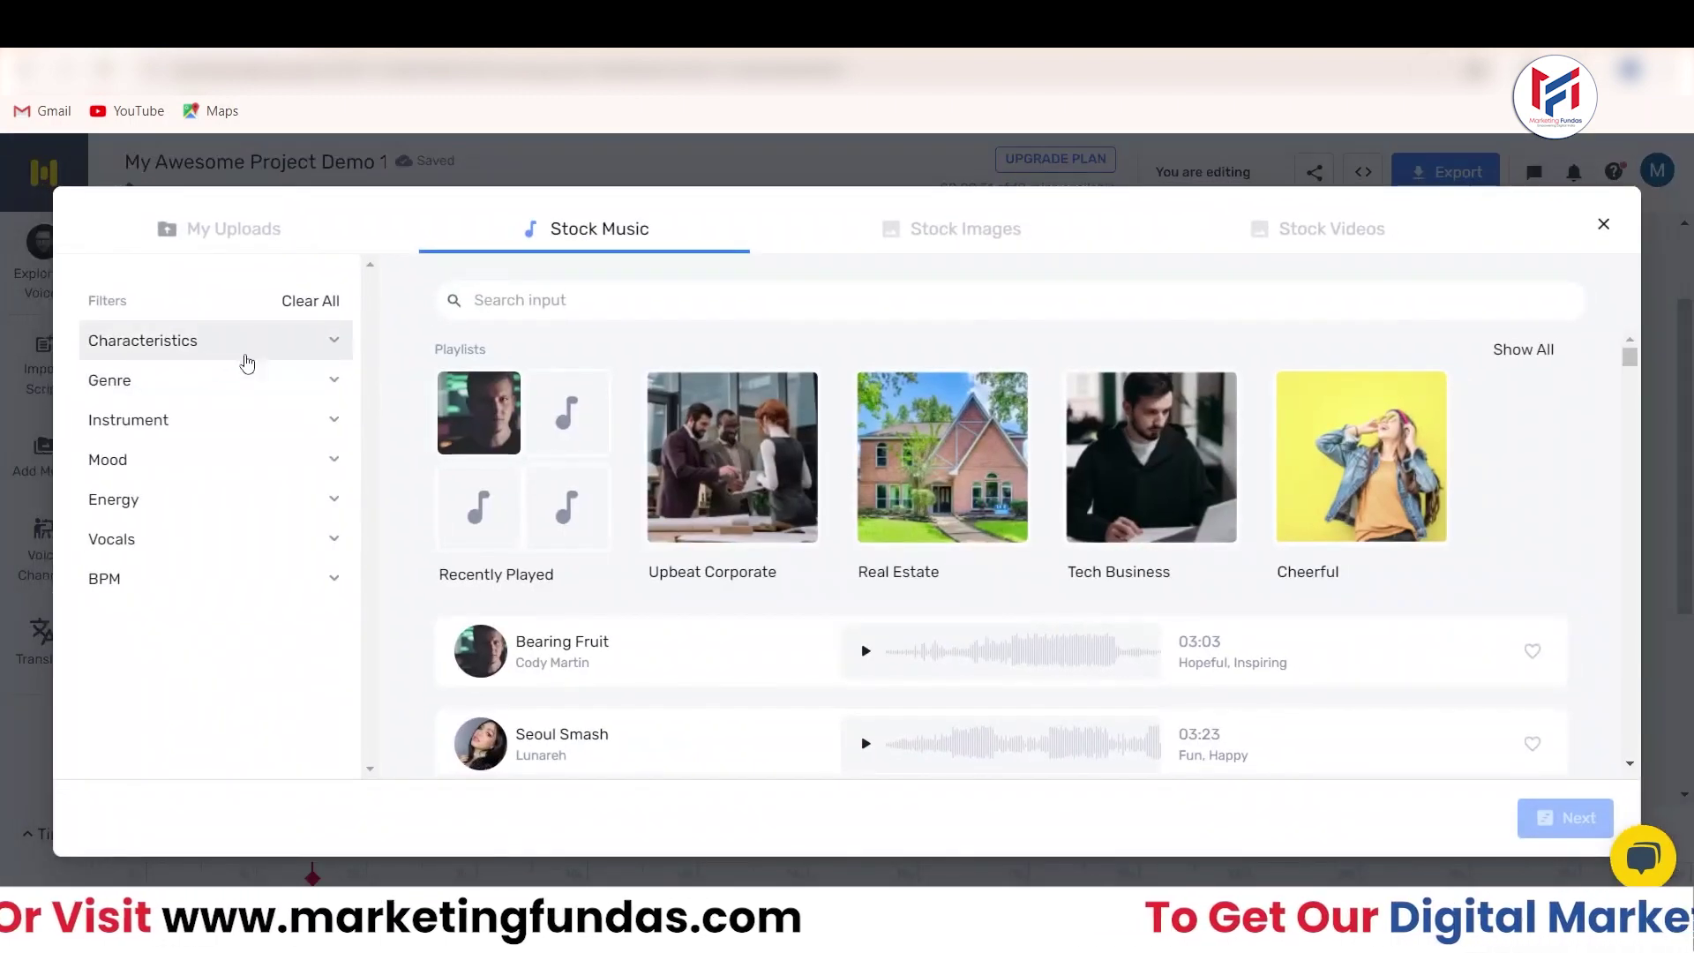
left_click(184, 353)
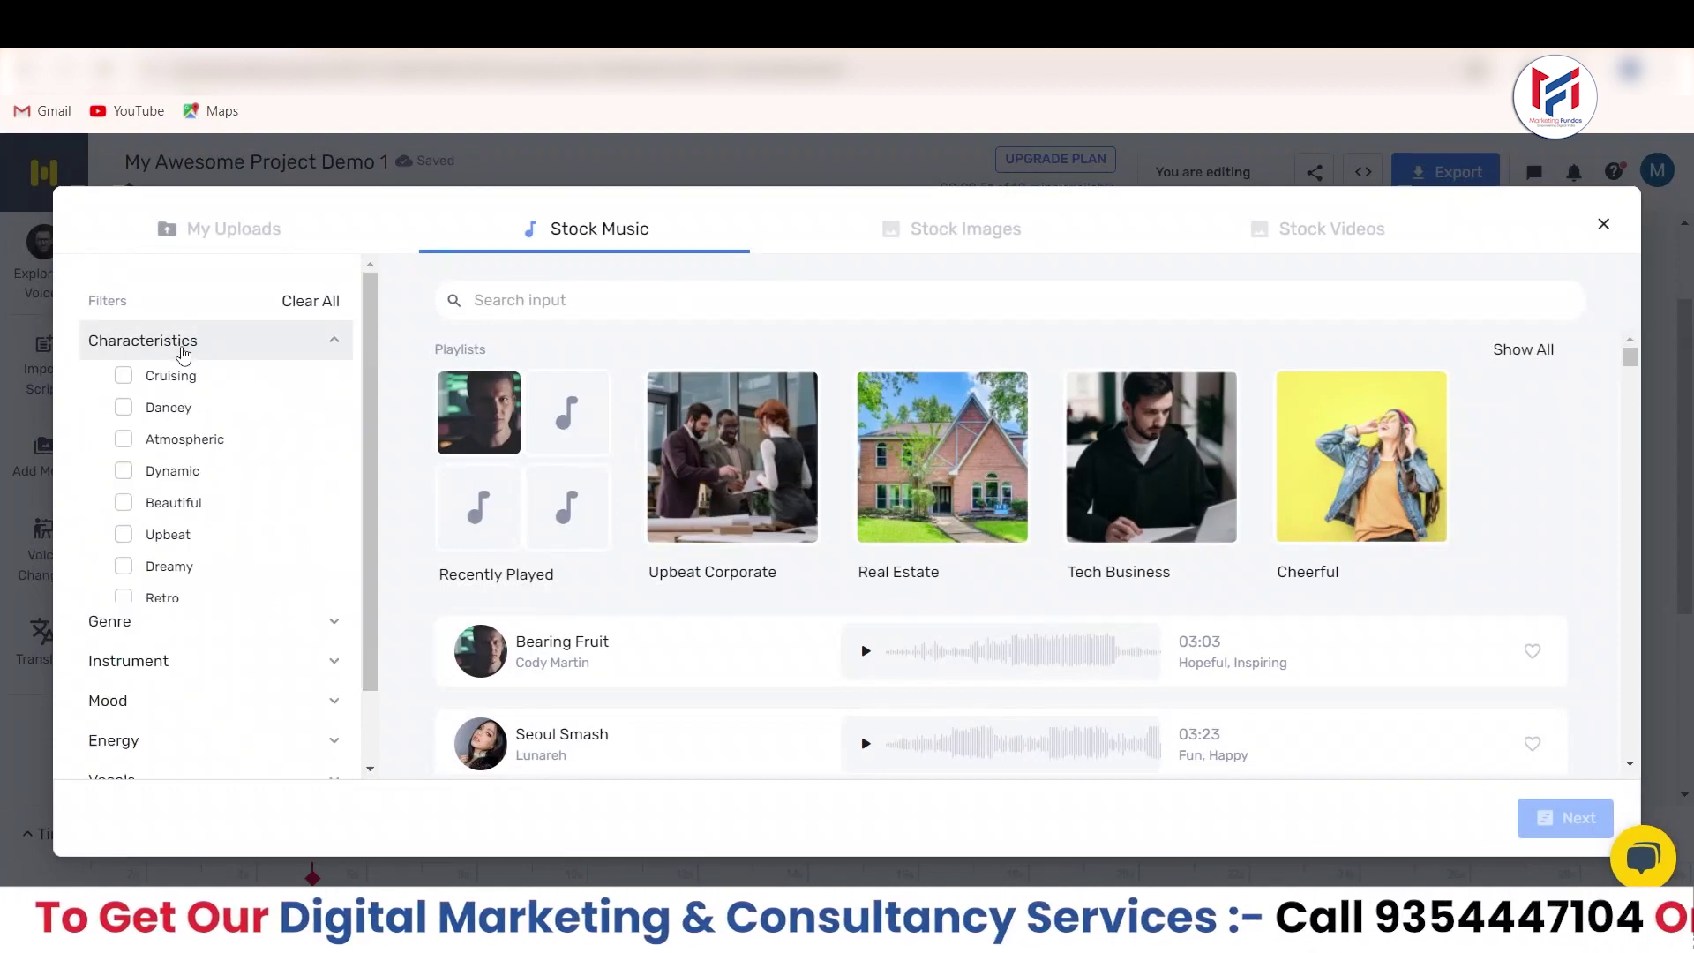
left_click(191, 349)
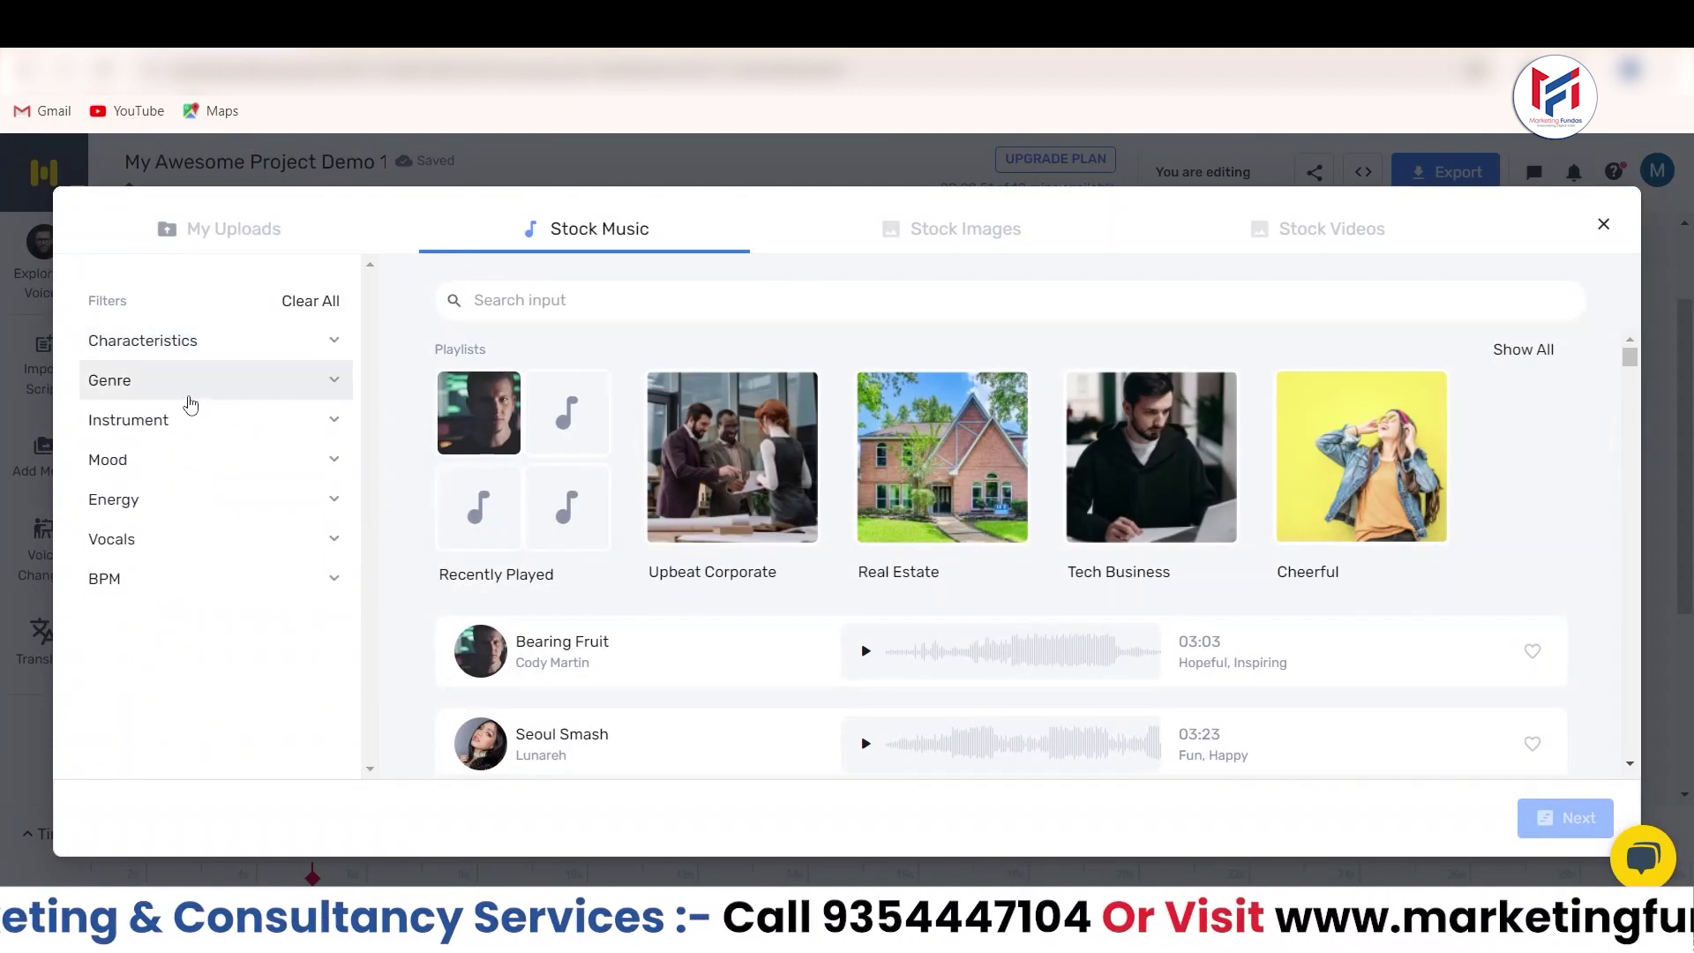
left_click(189, 460)
scroll(371, 465, "down", 1)
scroll(370, 465, "down", 2)
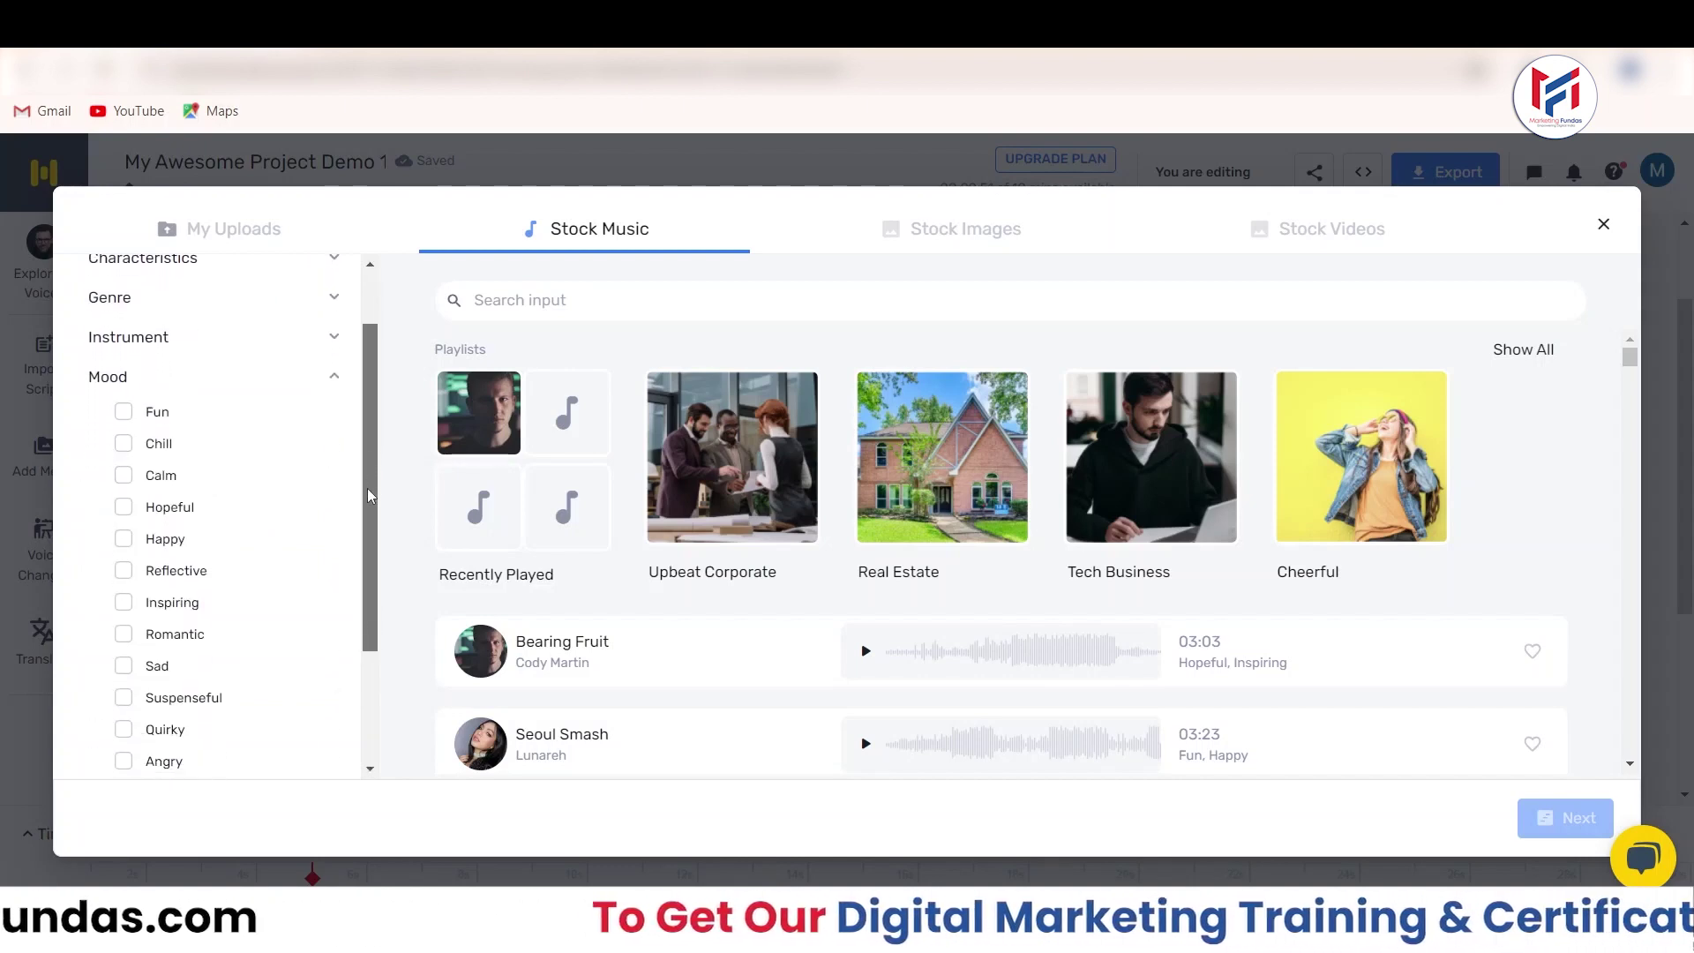
left_click(130, 405)
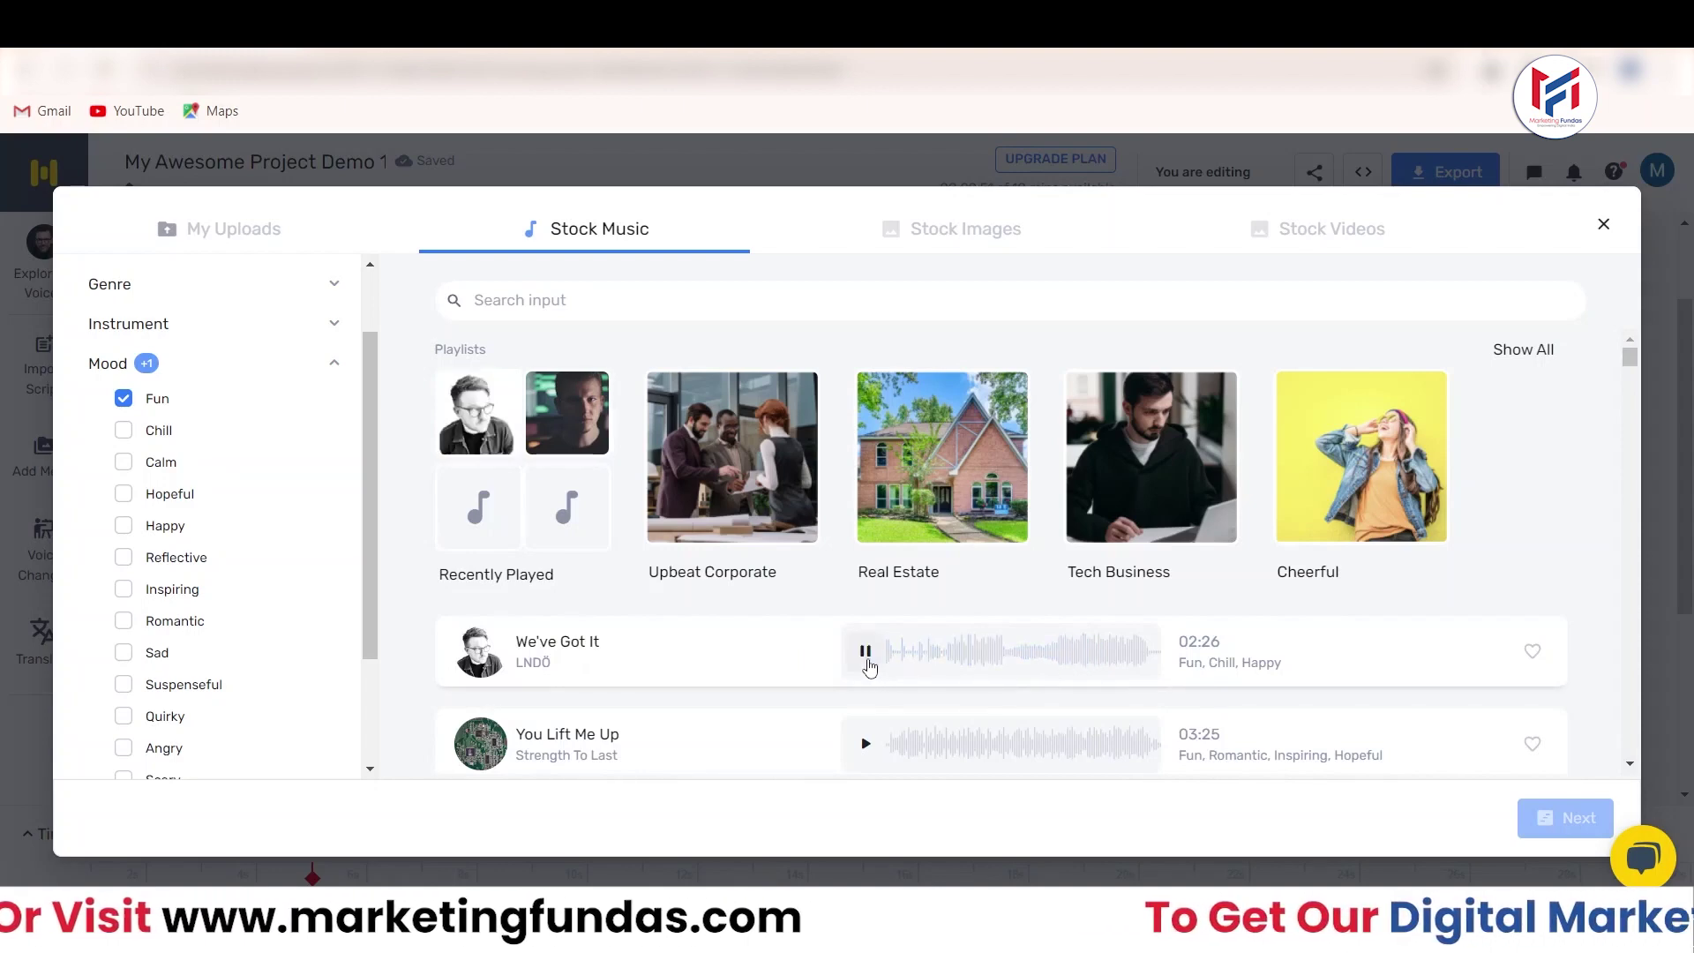
left_click(867, 664)
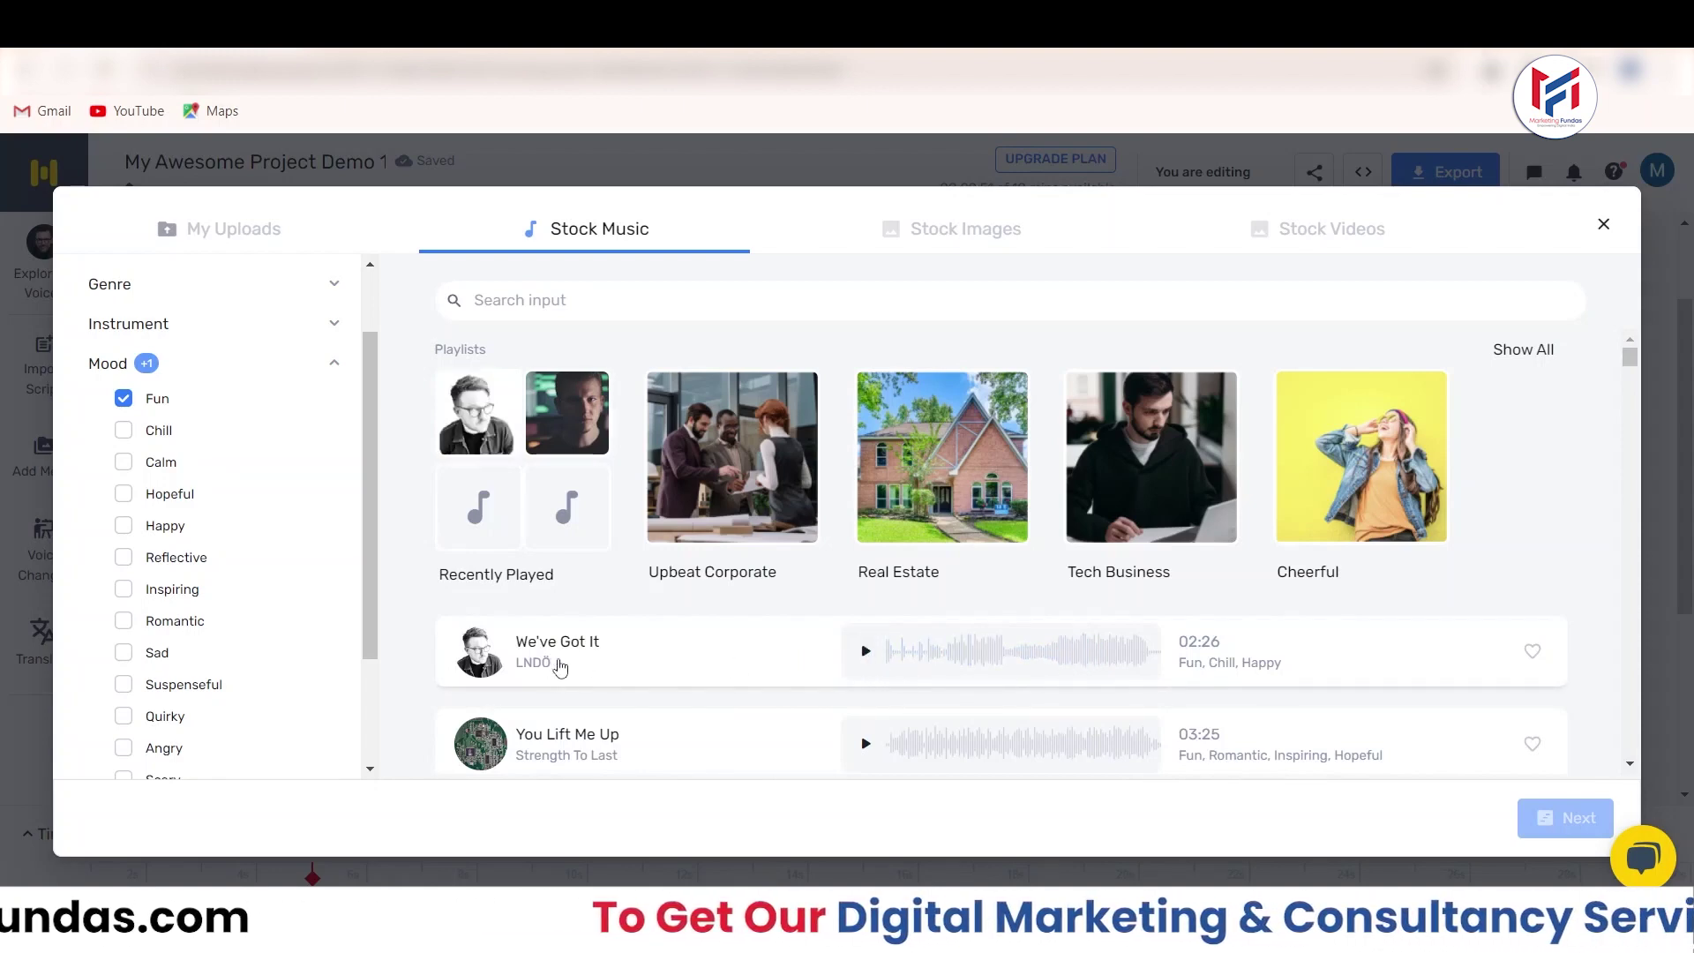
Add the full-length track We've Got It to the project timeline as background music
left_click(654, 667)
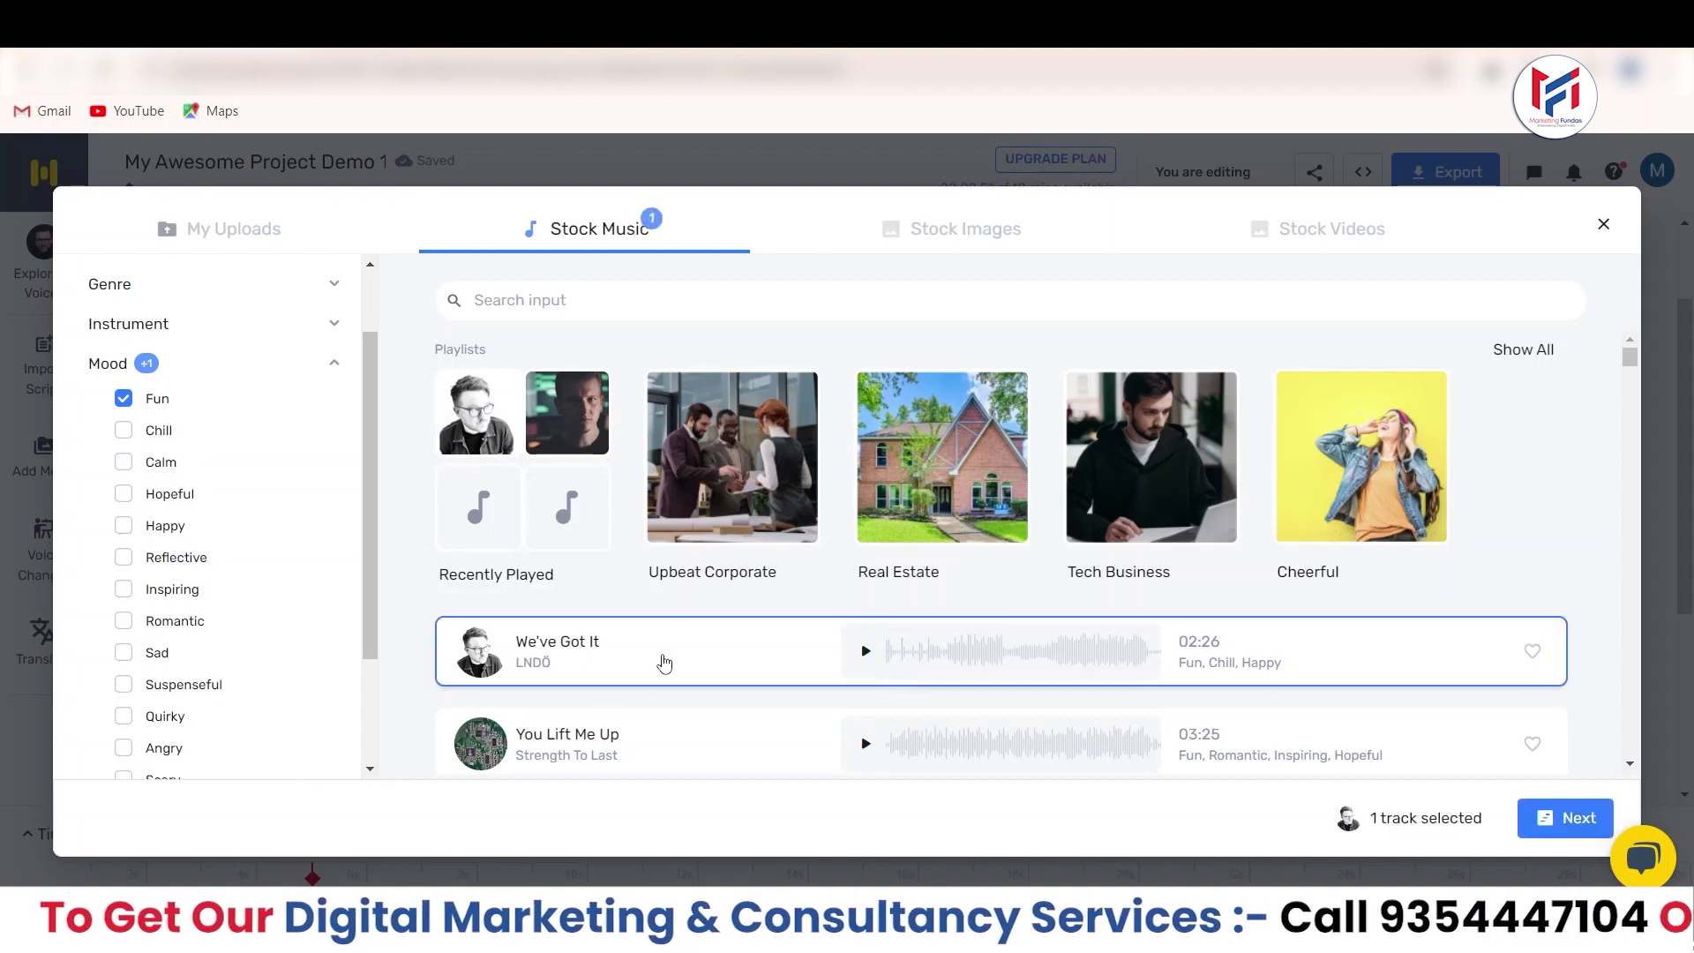
left_click(1566, 818)
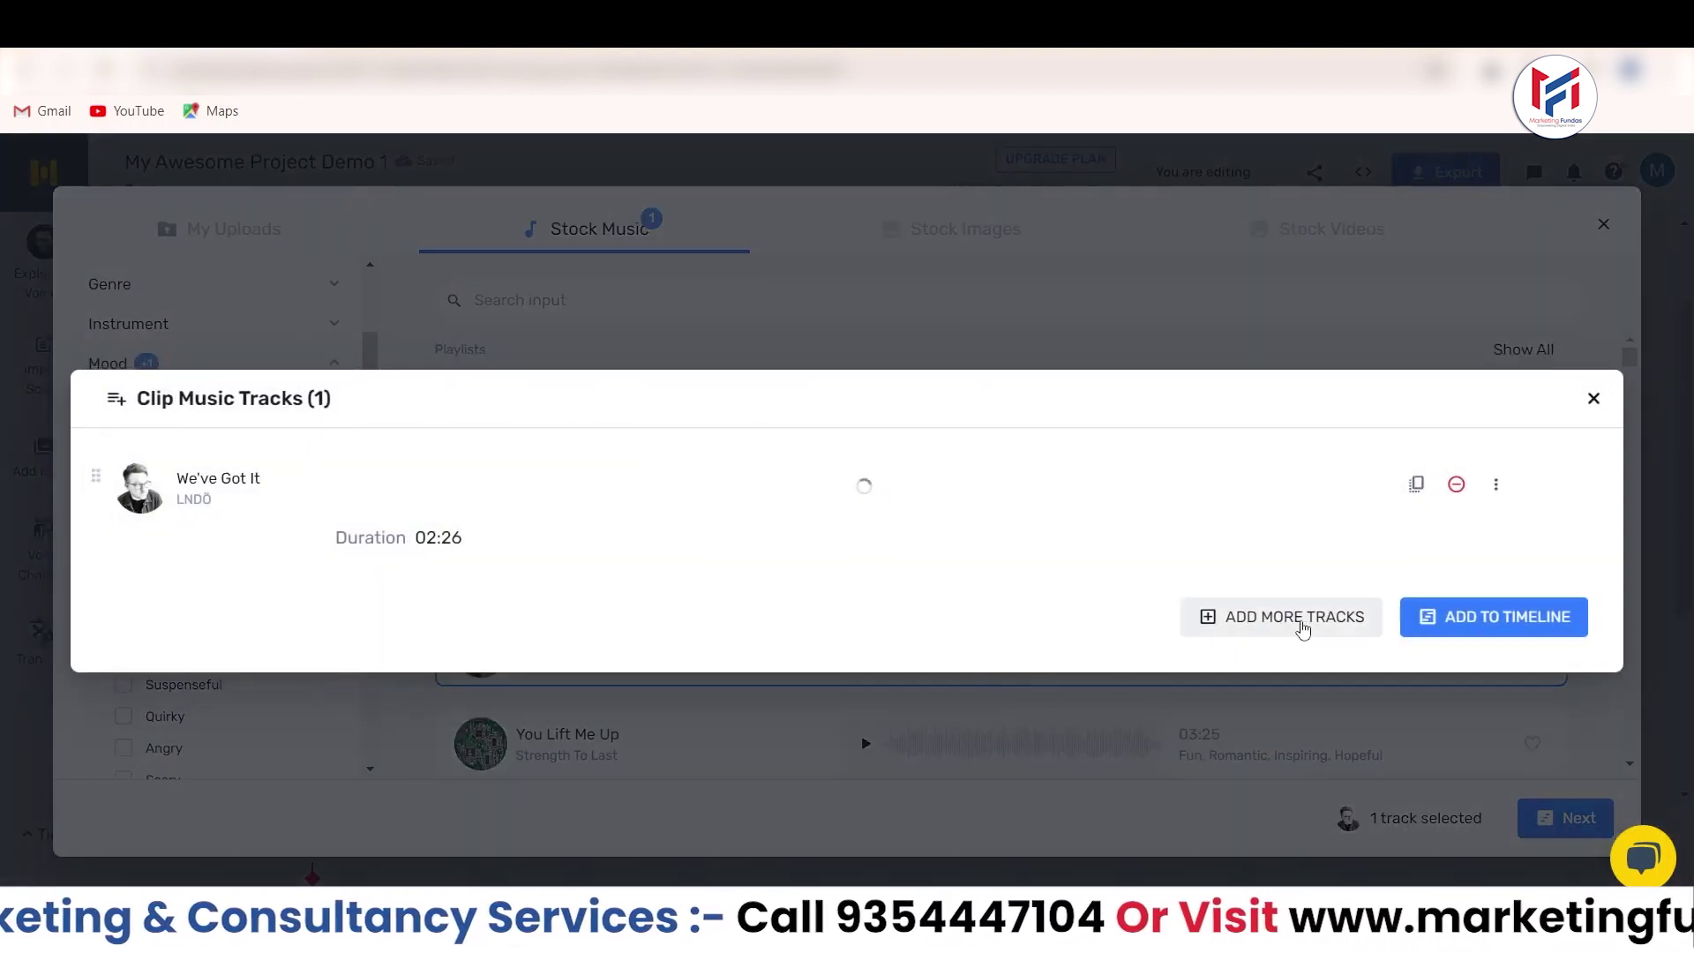
left_click_drag(391, 479, 249, 521)
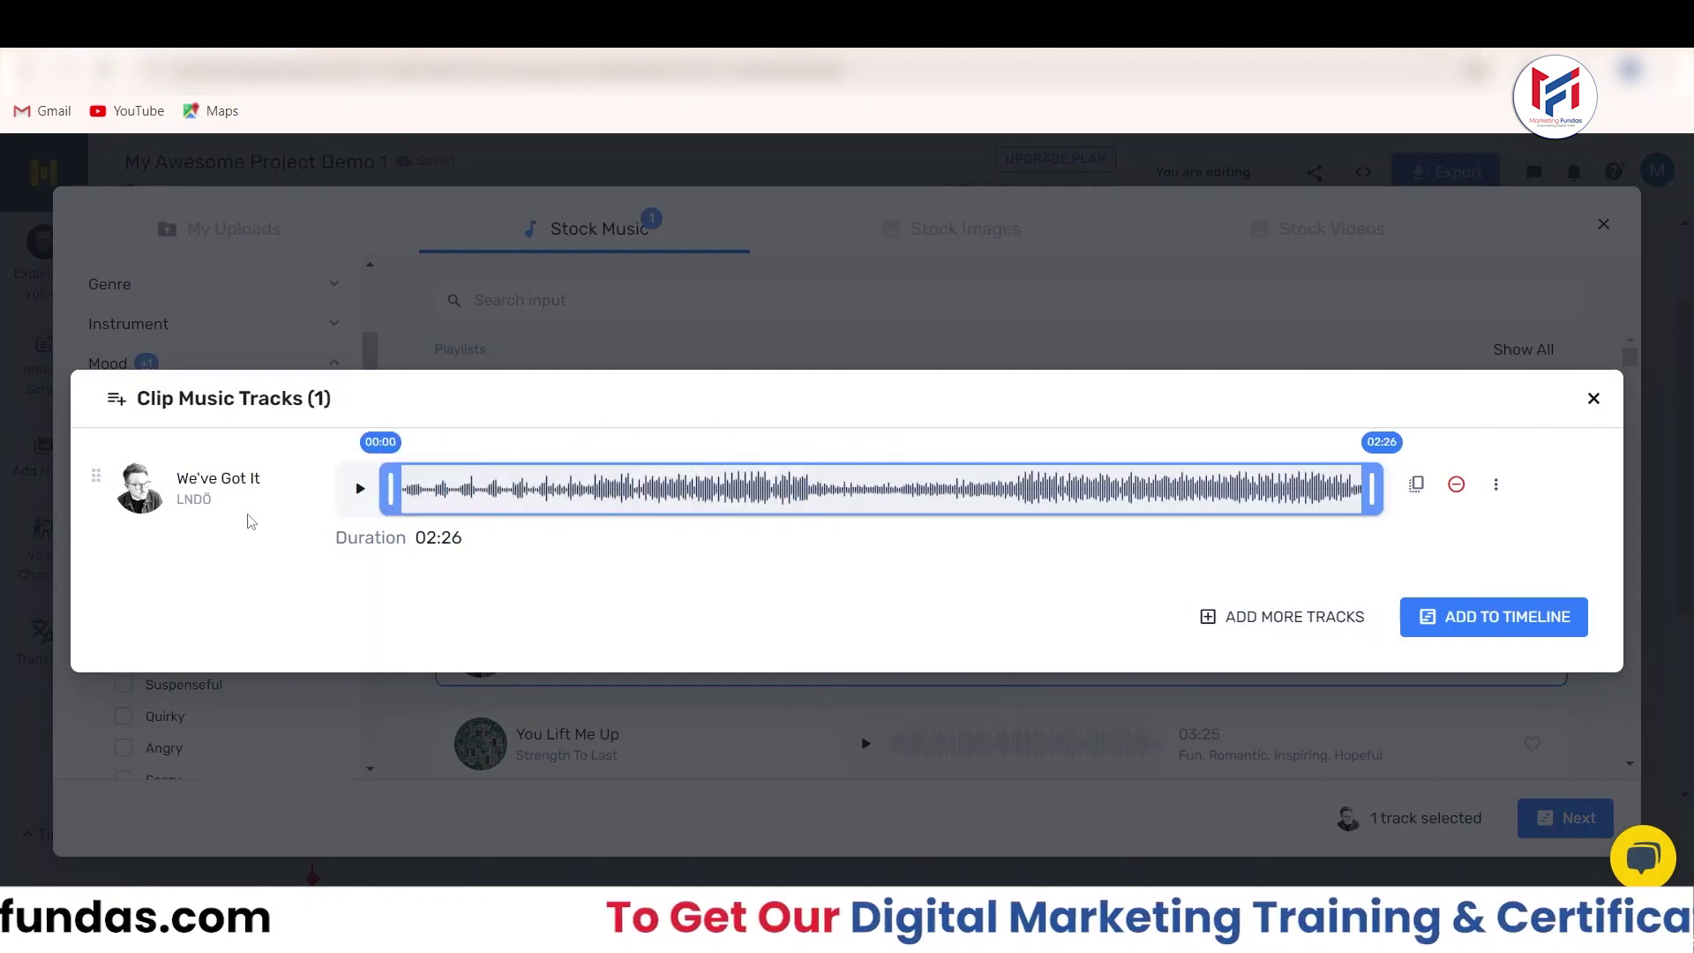
left_click(1512, 633)
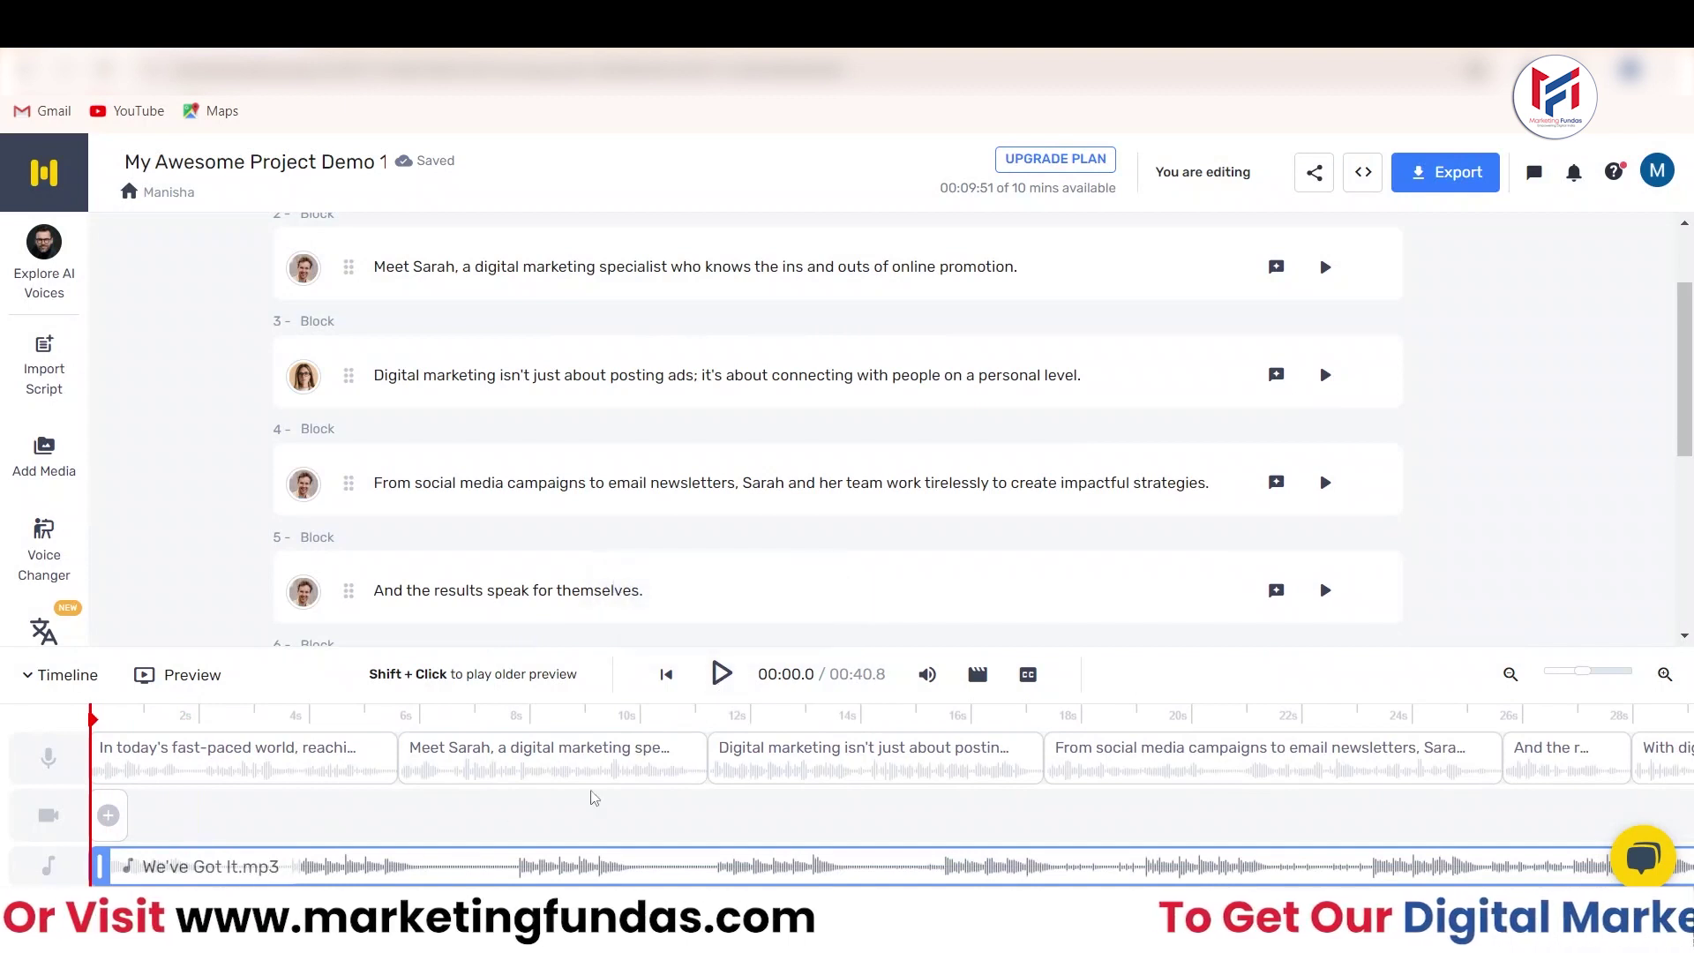
Build and play the project preview with the background music, check the volume controls and pause playback
left_click(719, 675)
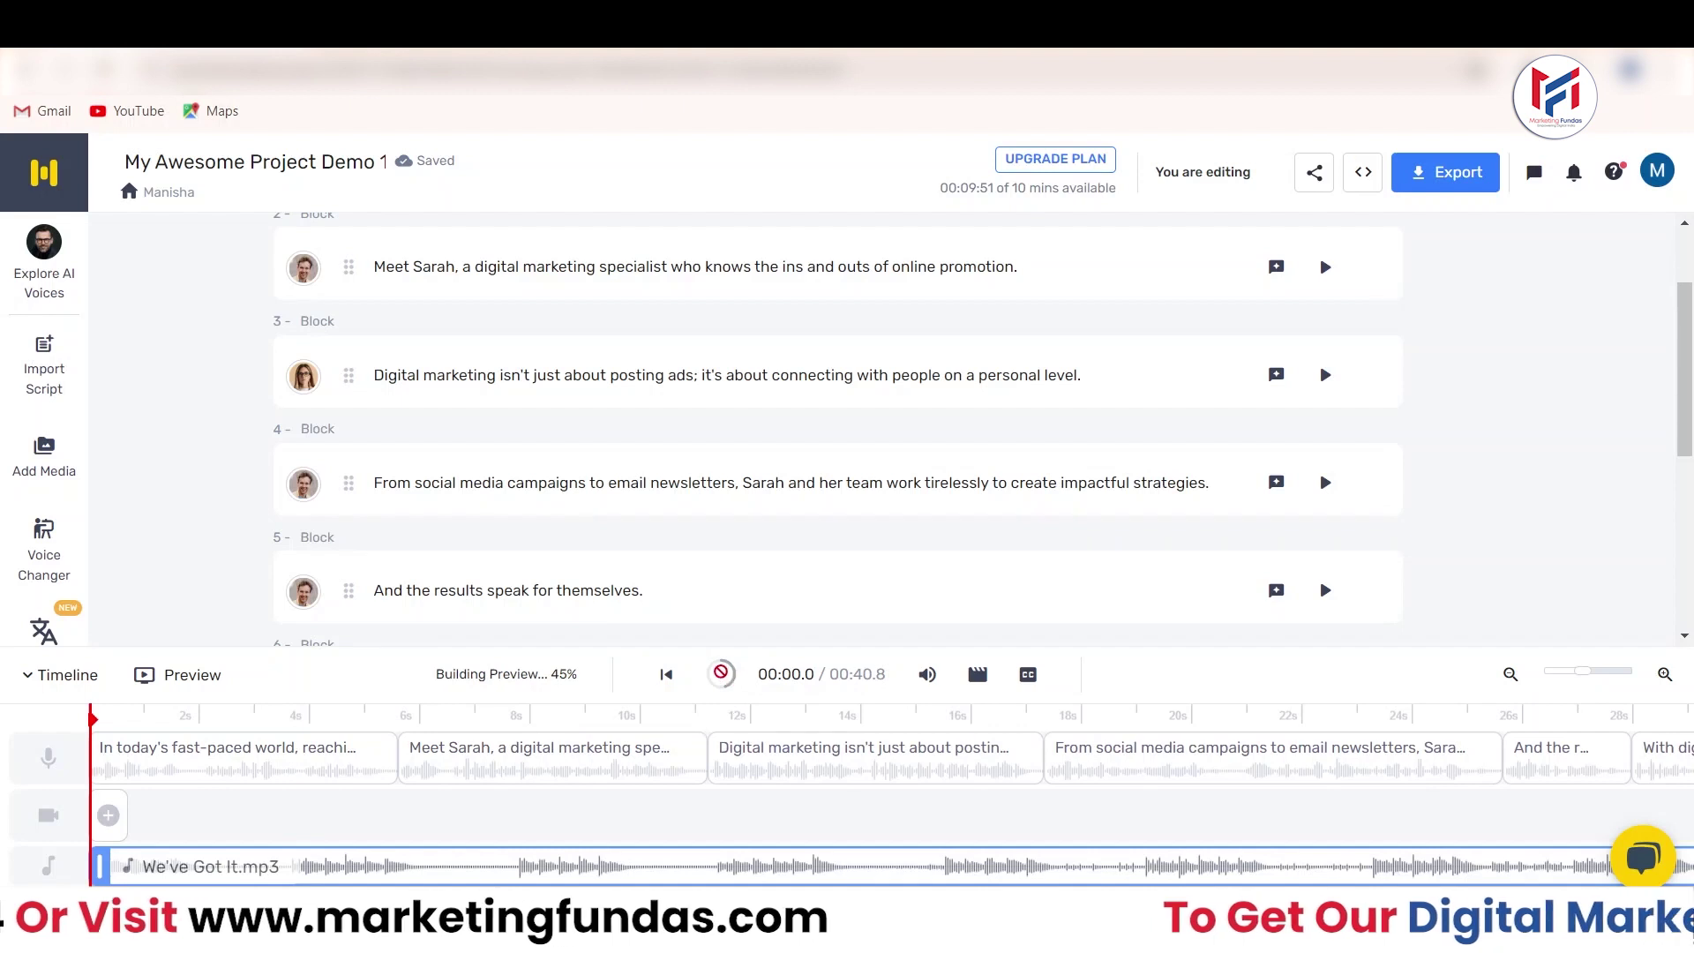
left_click(722, 678)
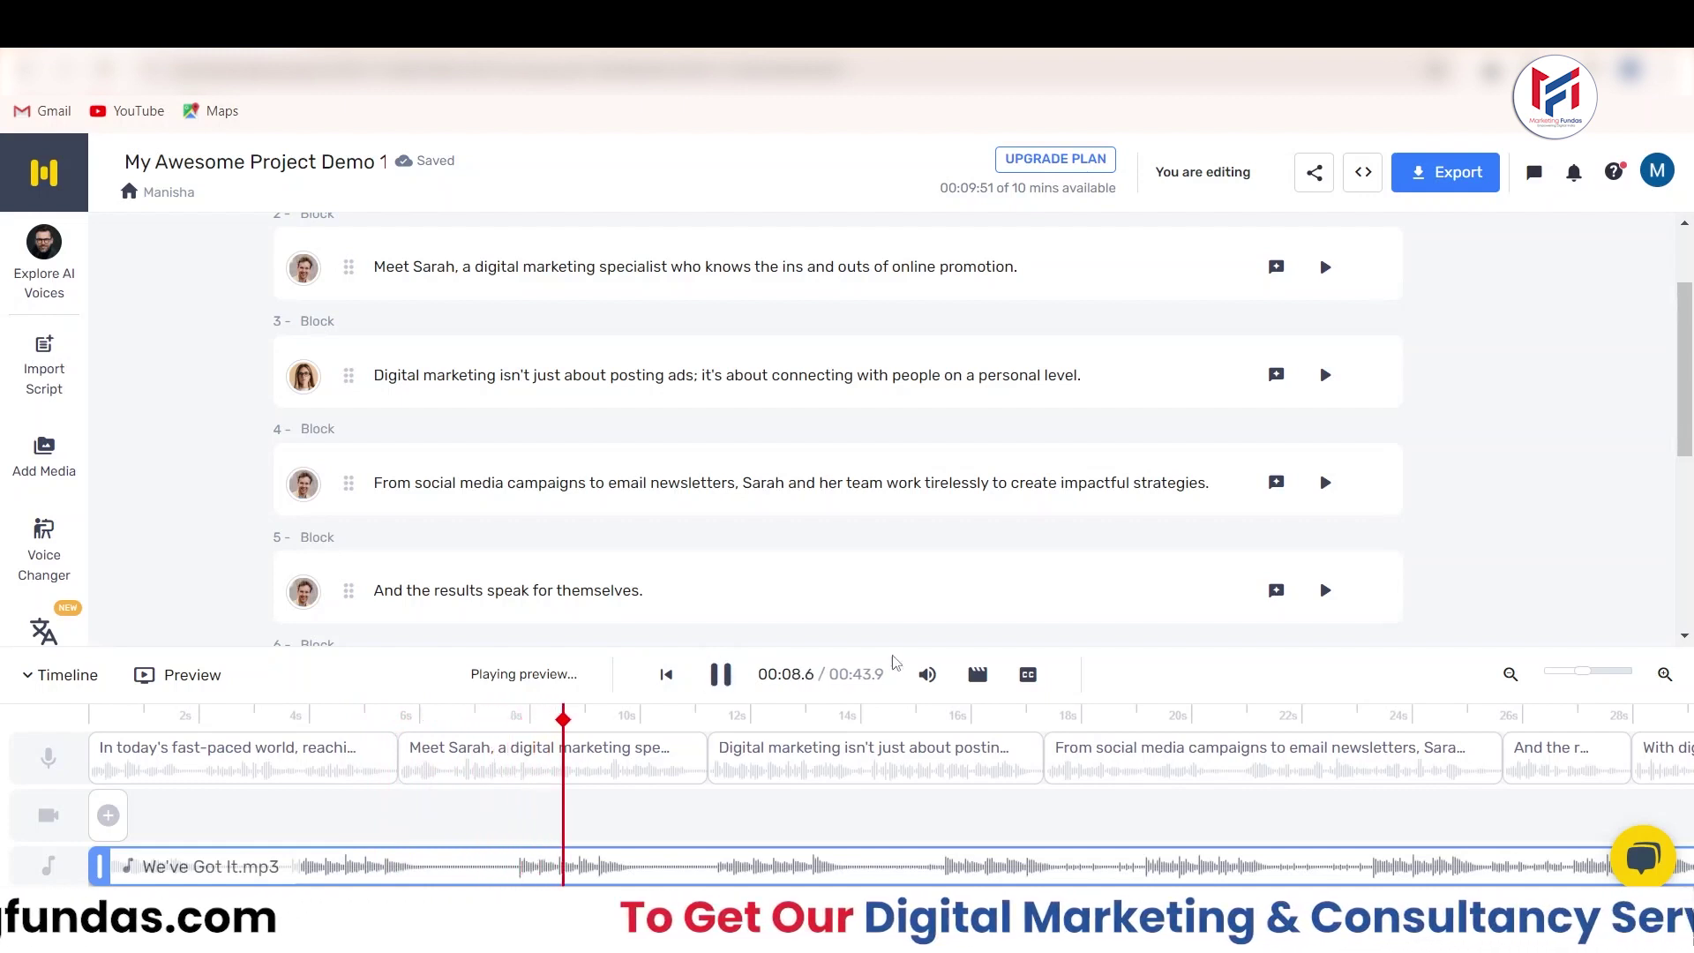
left_click(928, 675)
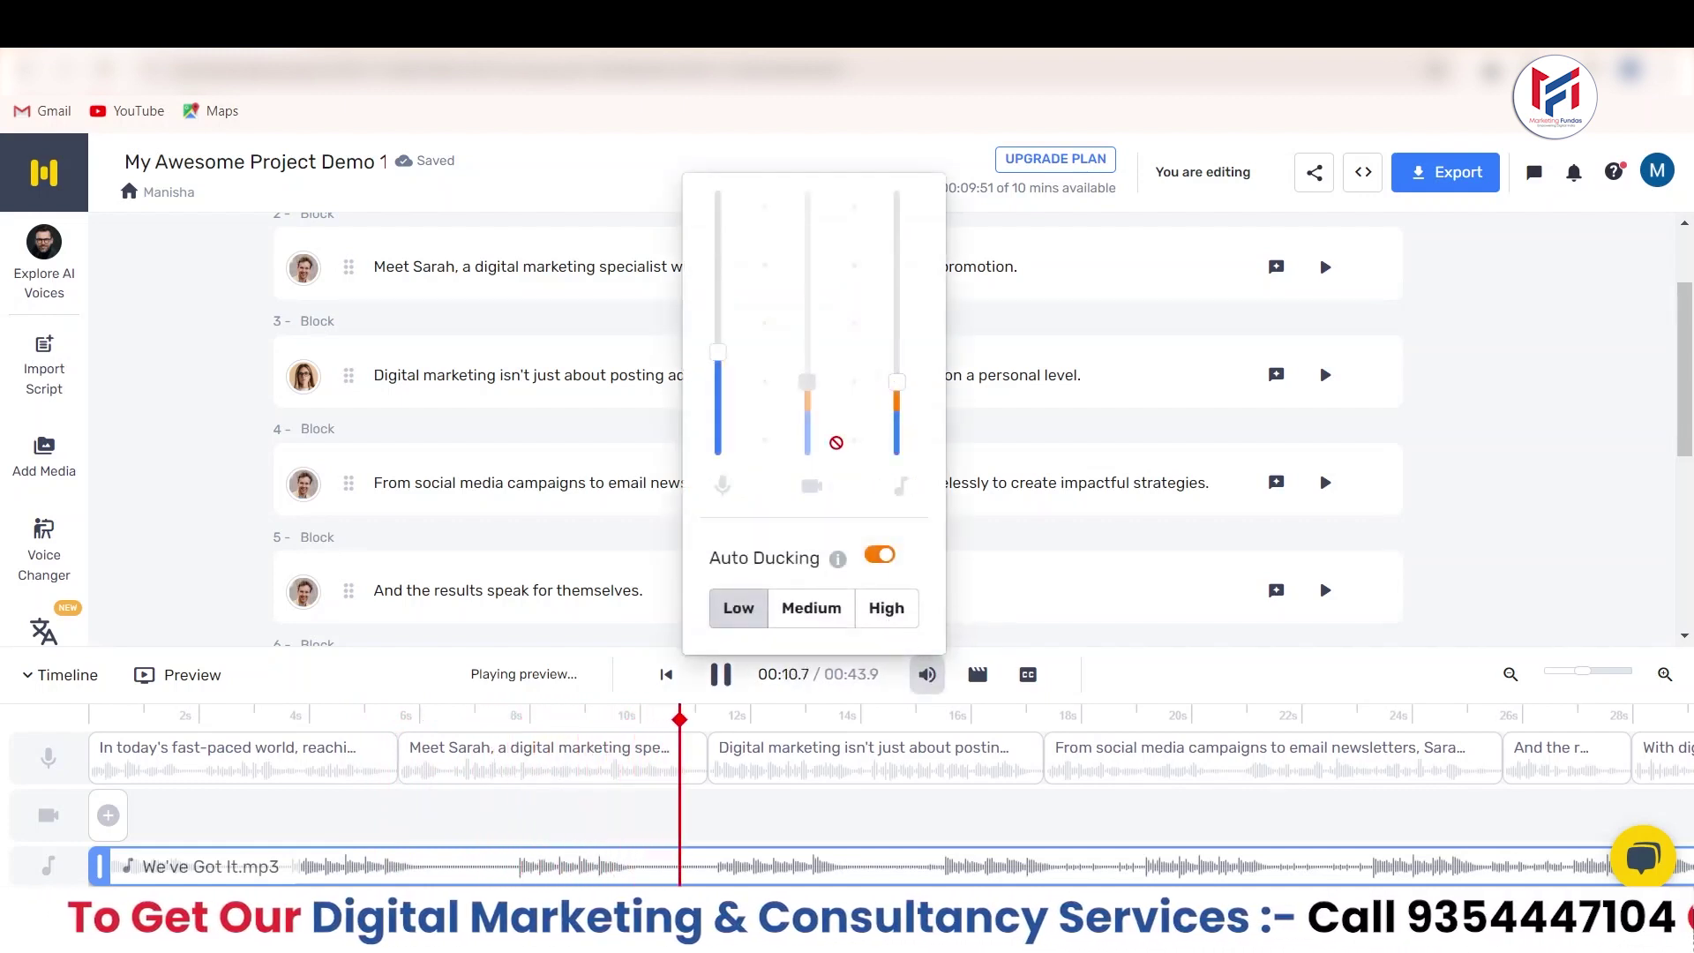
left_click(720, 676)
Raise the background music's volume, rebuild the preview and play it briefly to check the mix
left_click(927, 675)
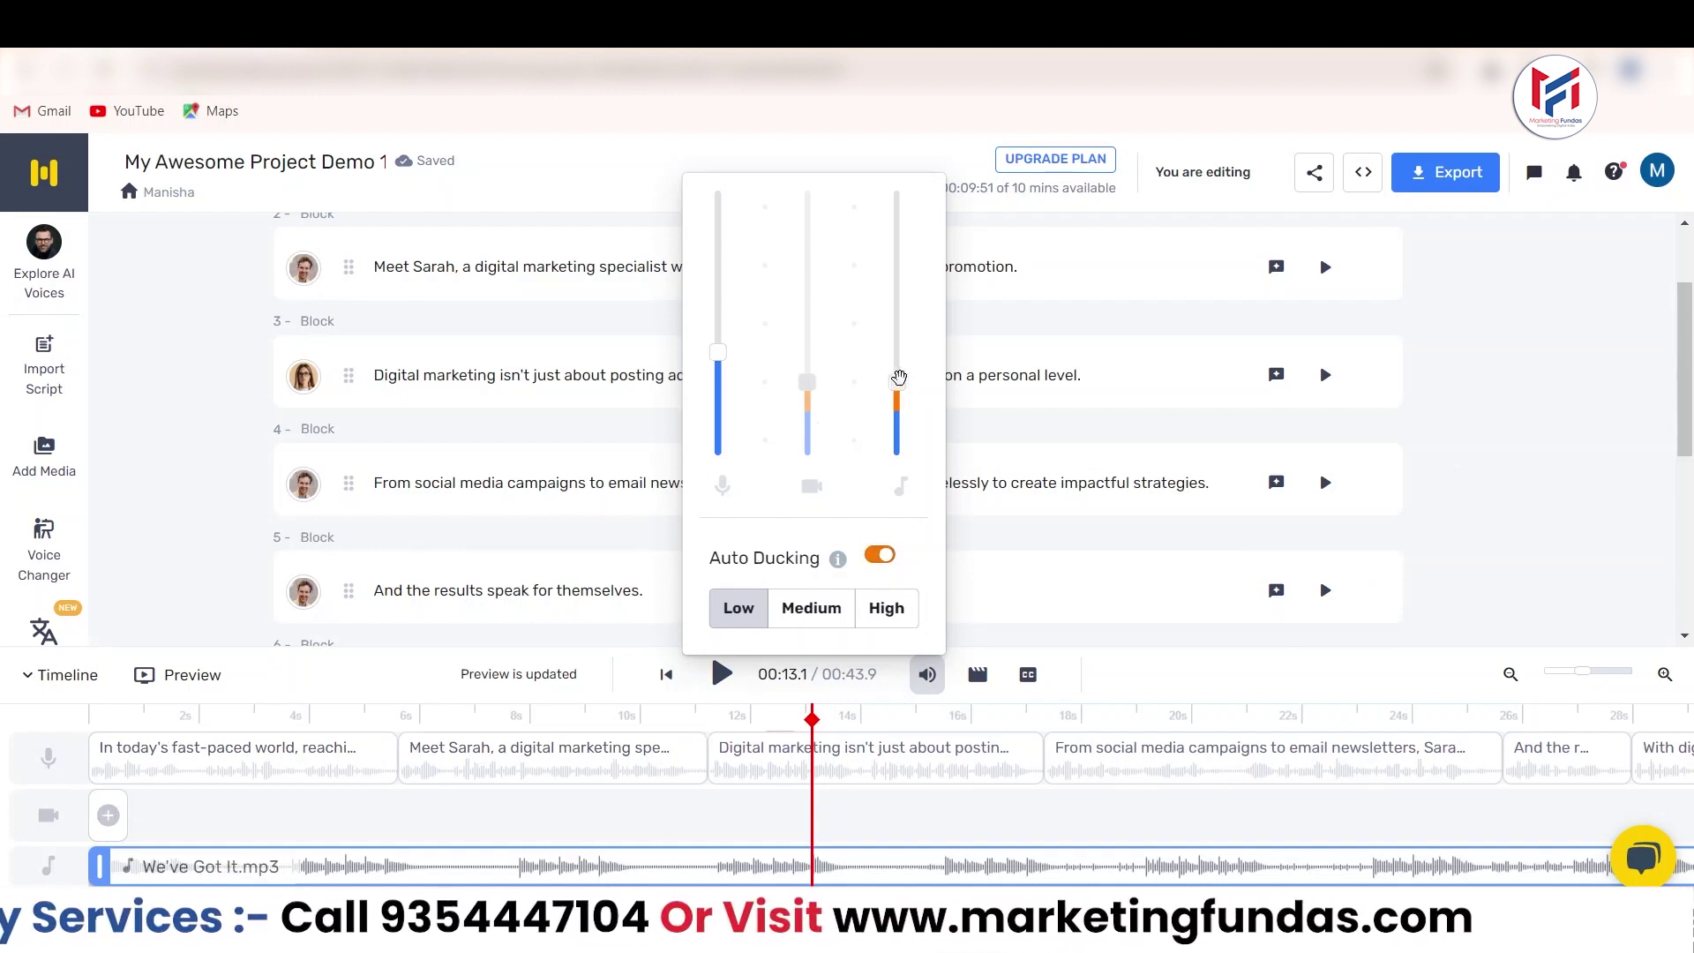
left_click_drag(904, 402, 902, 335)
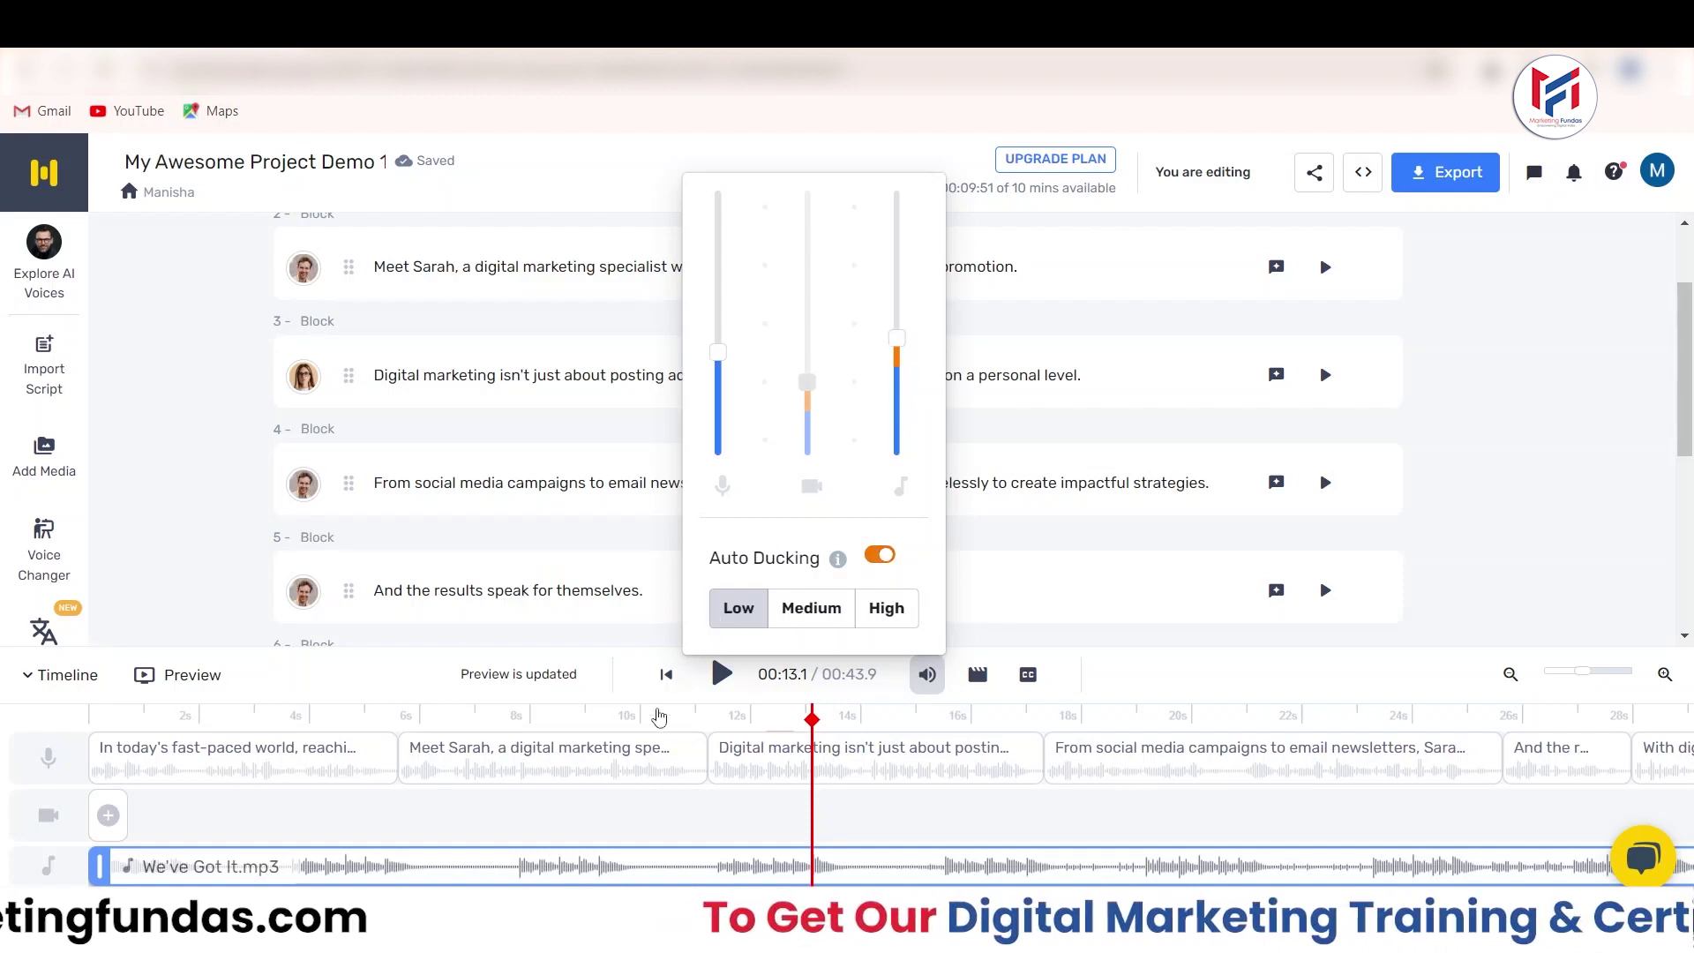
left_click(719, 675)
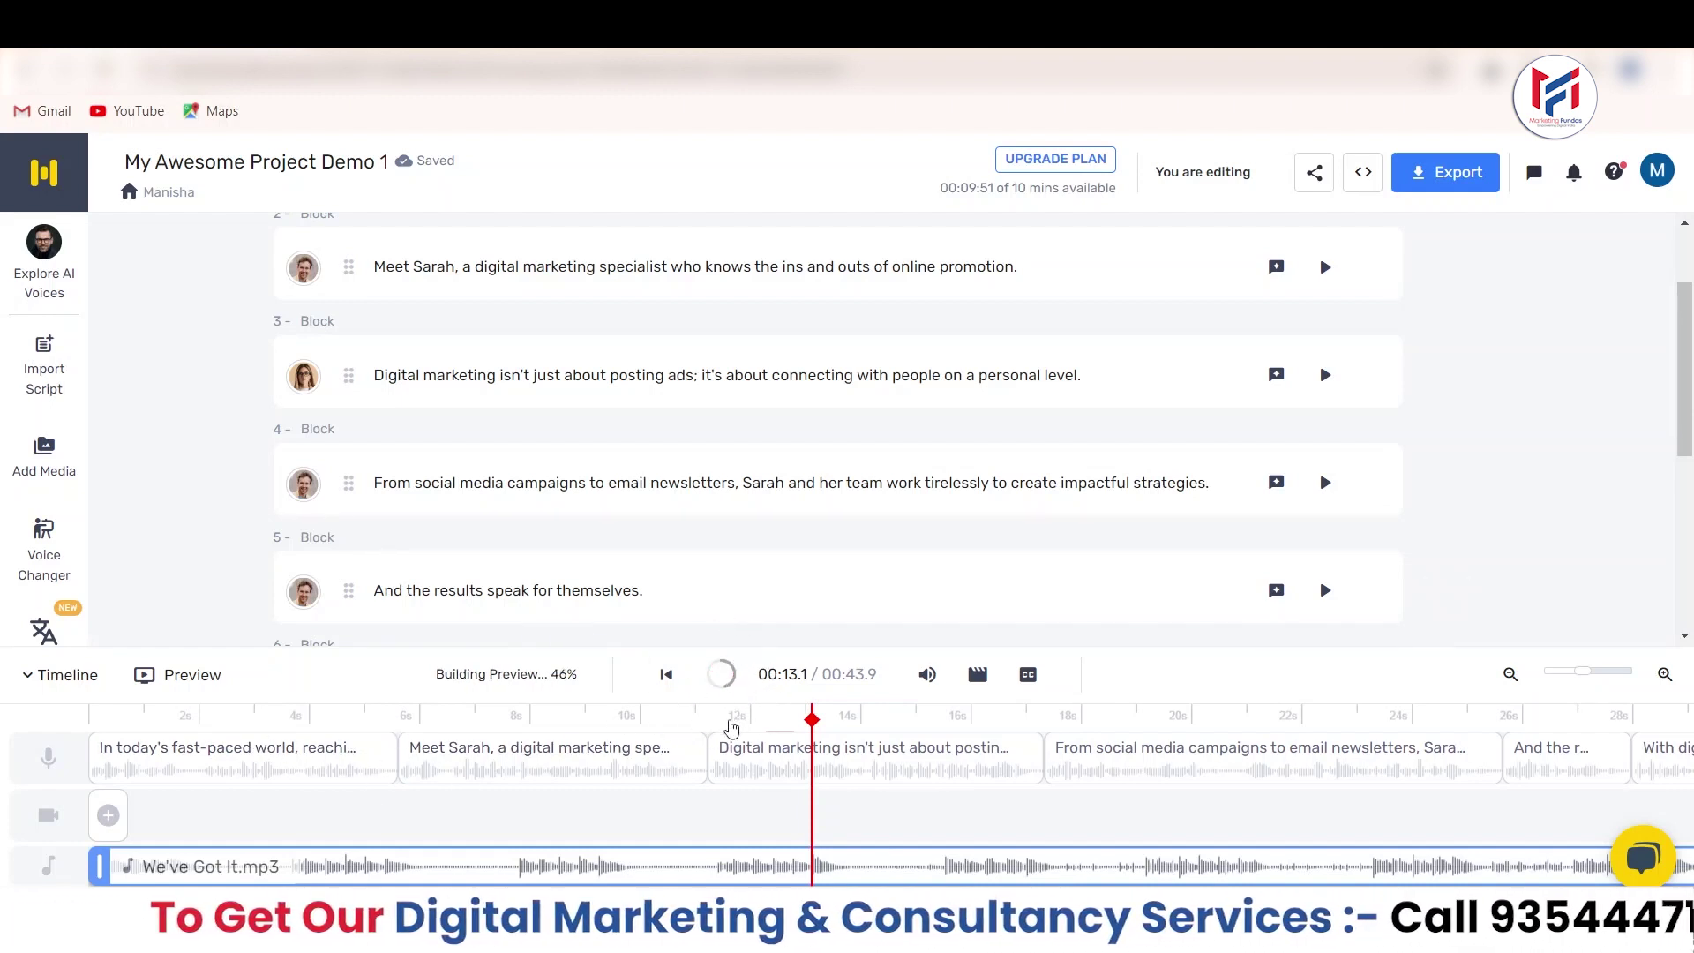
left_click(721, 674)
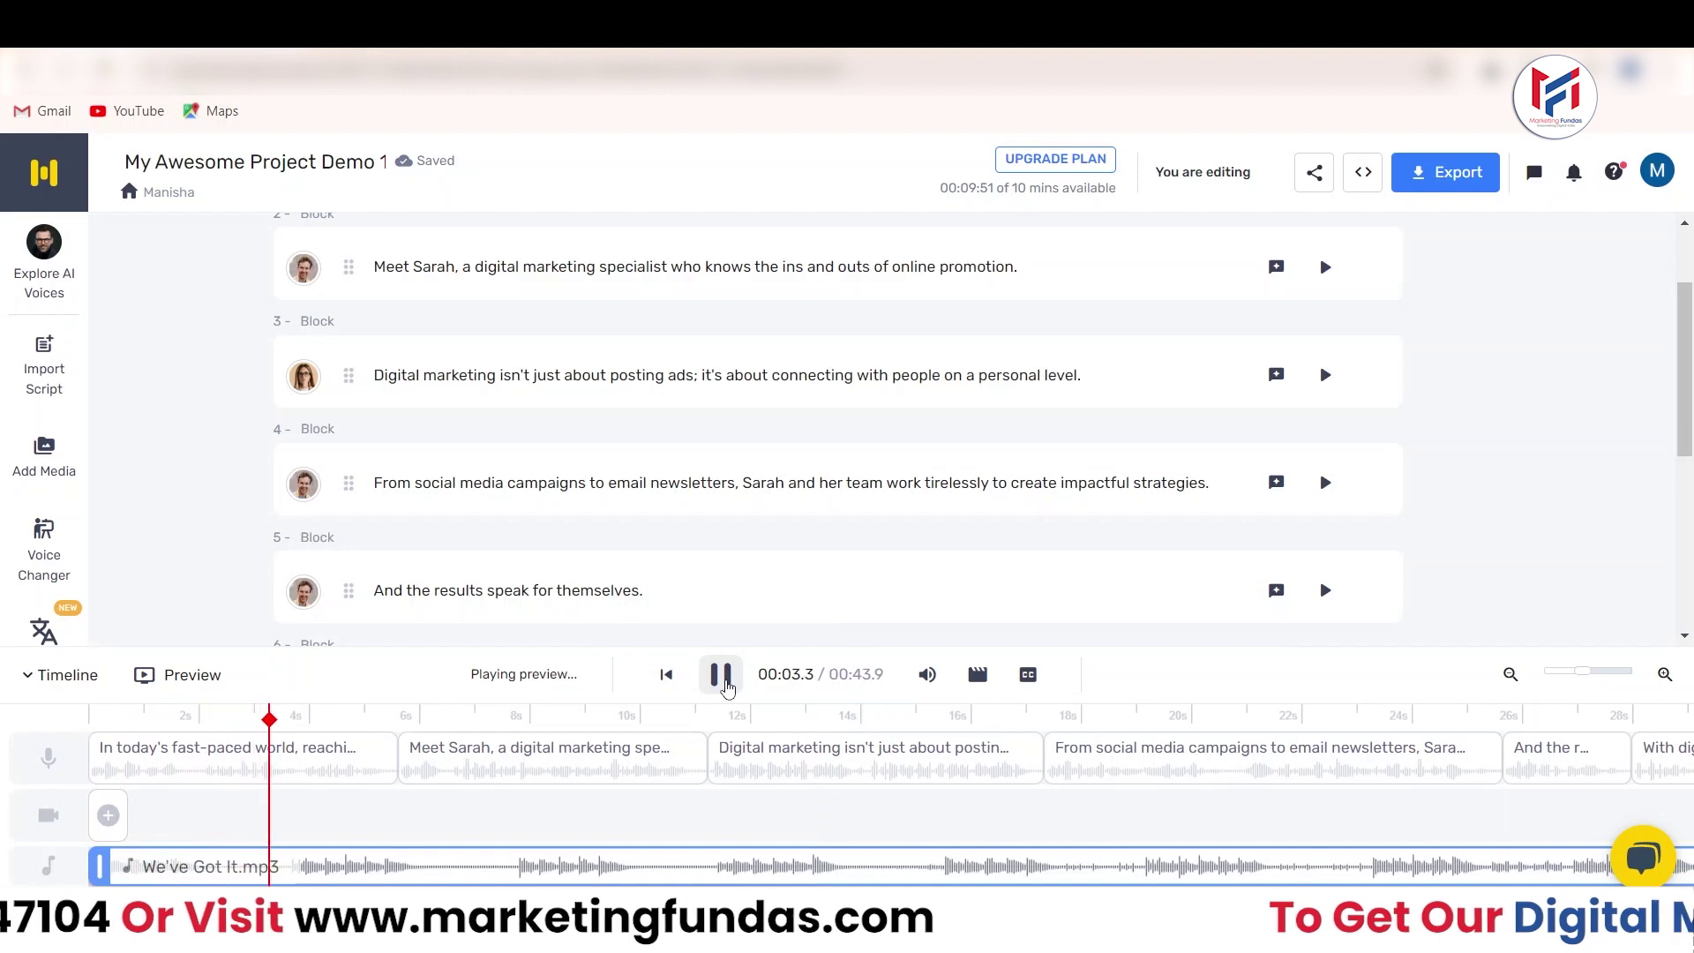
left_click(722, 675)
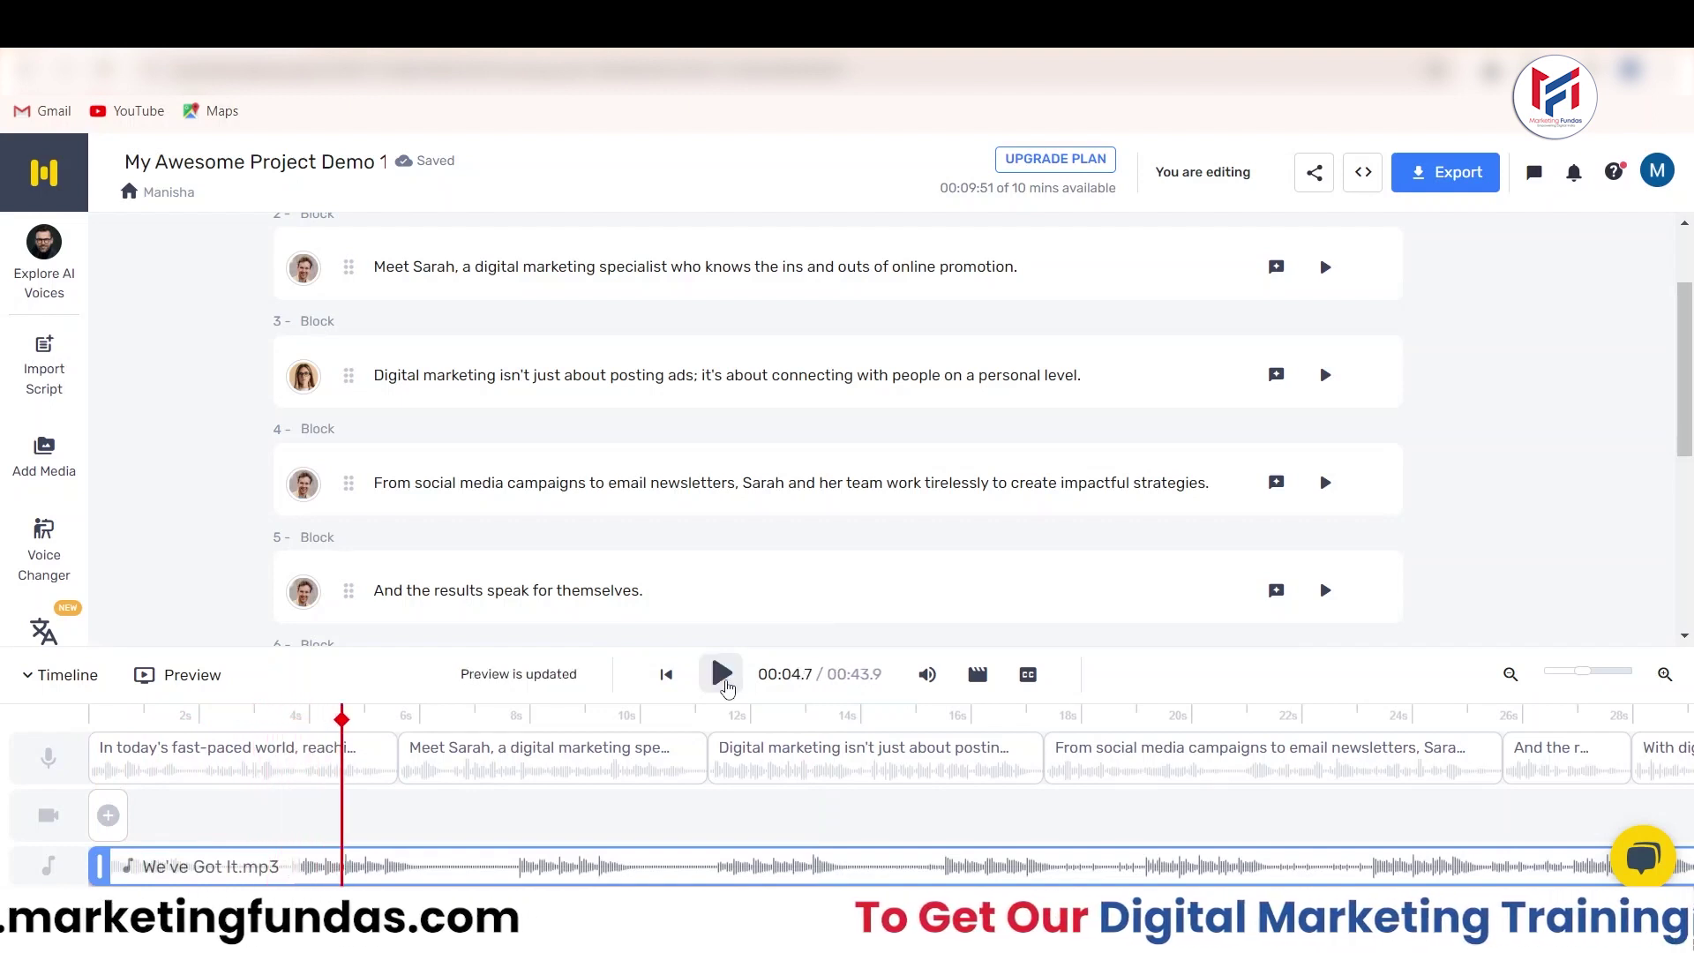
Open the volume controls for the project's audio tracks
left_click(927, 674)
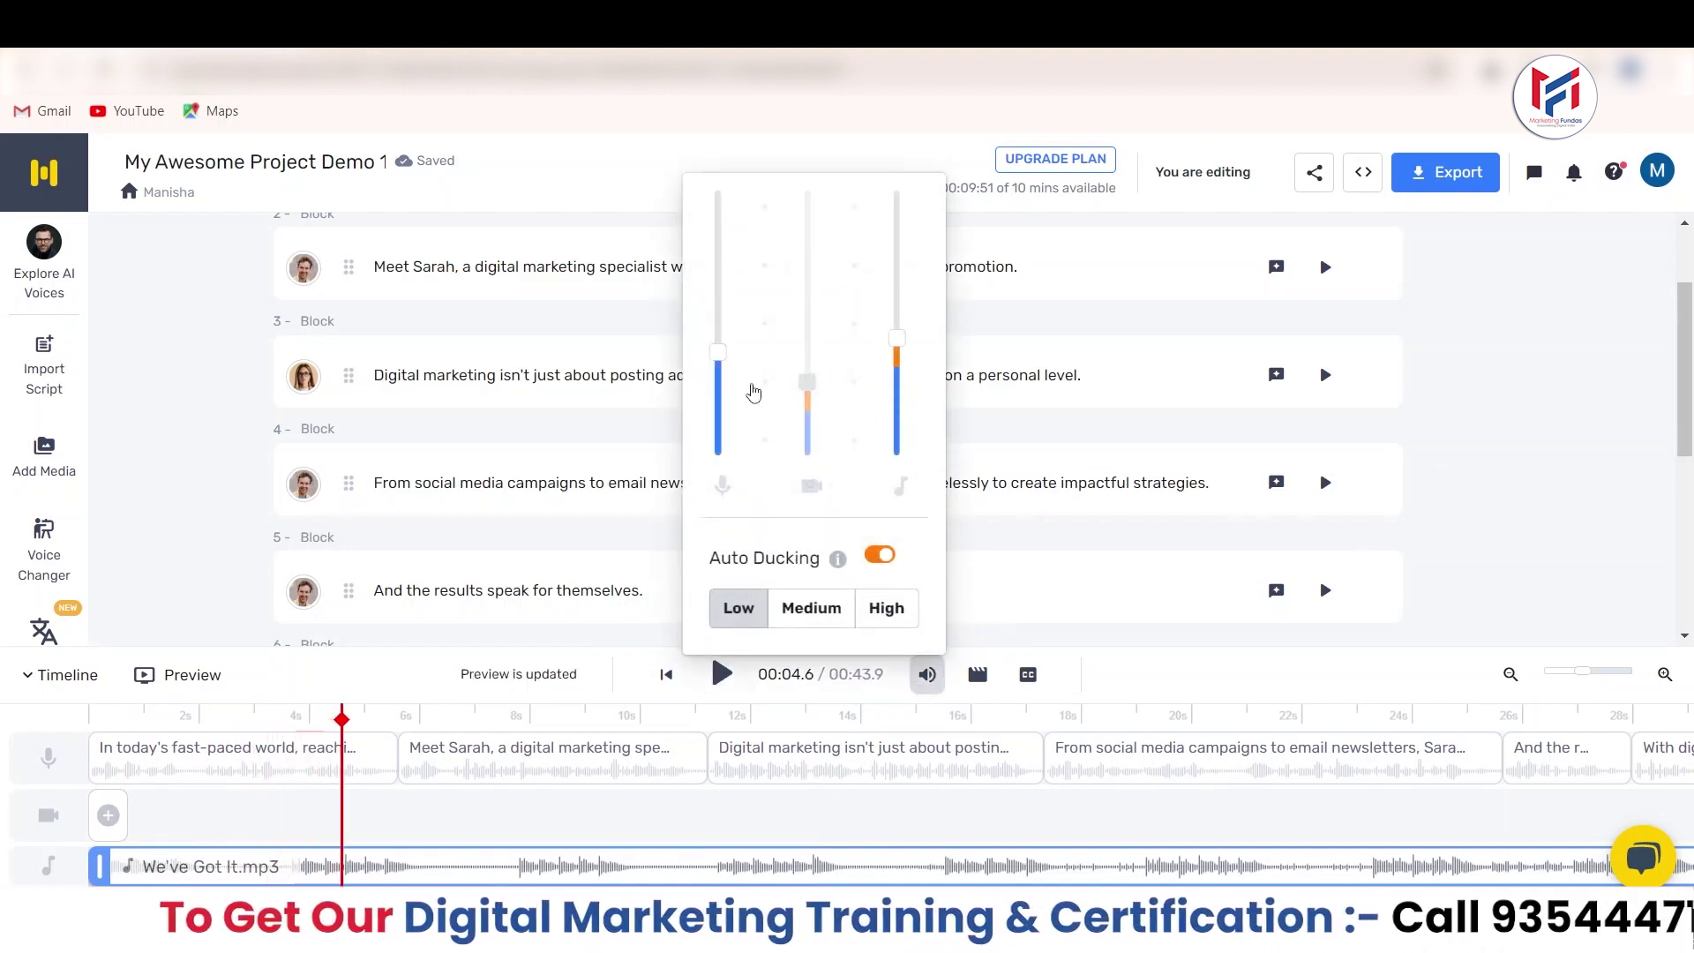